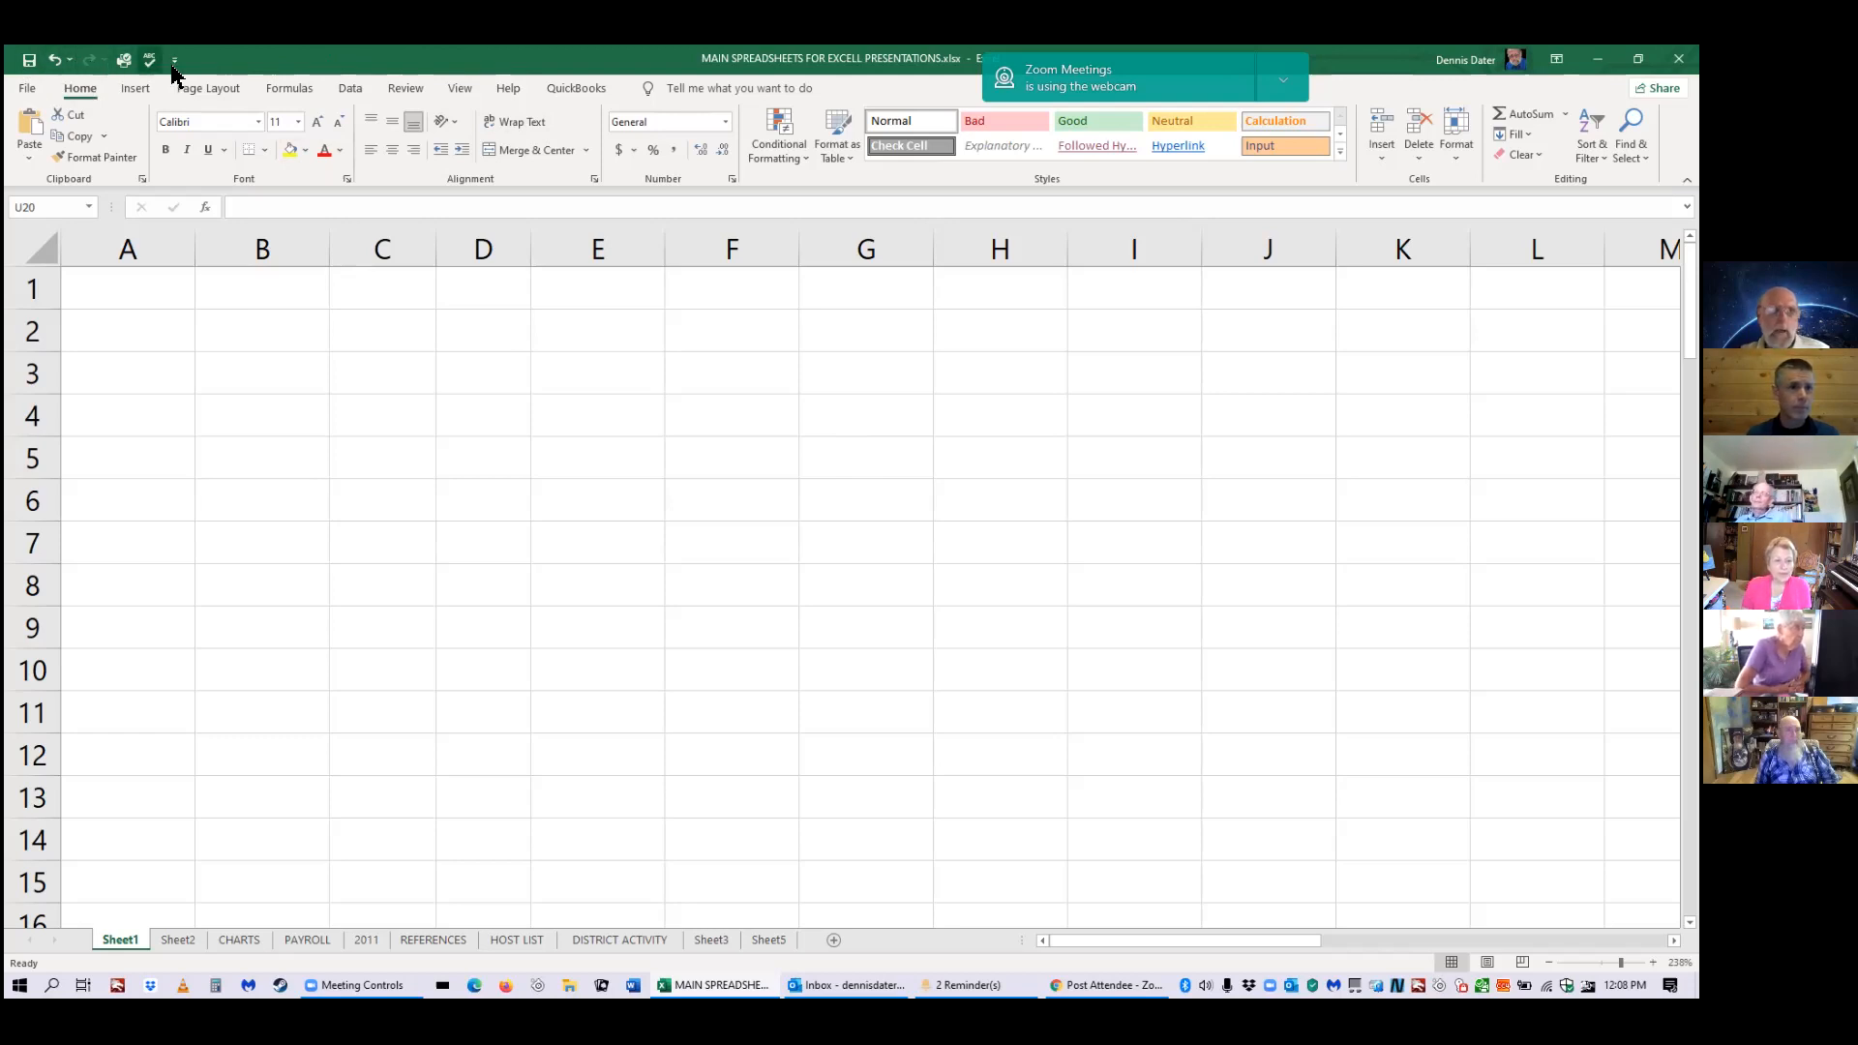
Browse the Quick Access Toolbar choices and the File page, then return to the sheet unchanged.
left_click(175, 62)
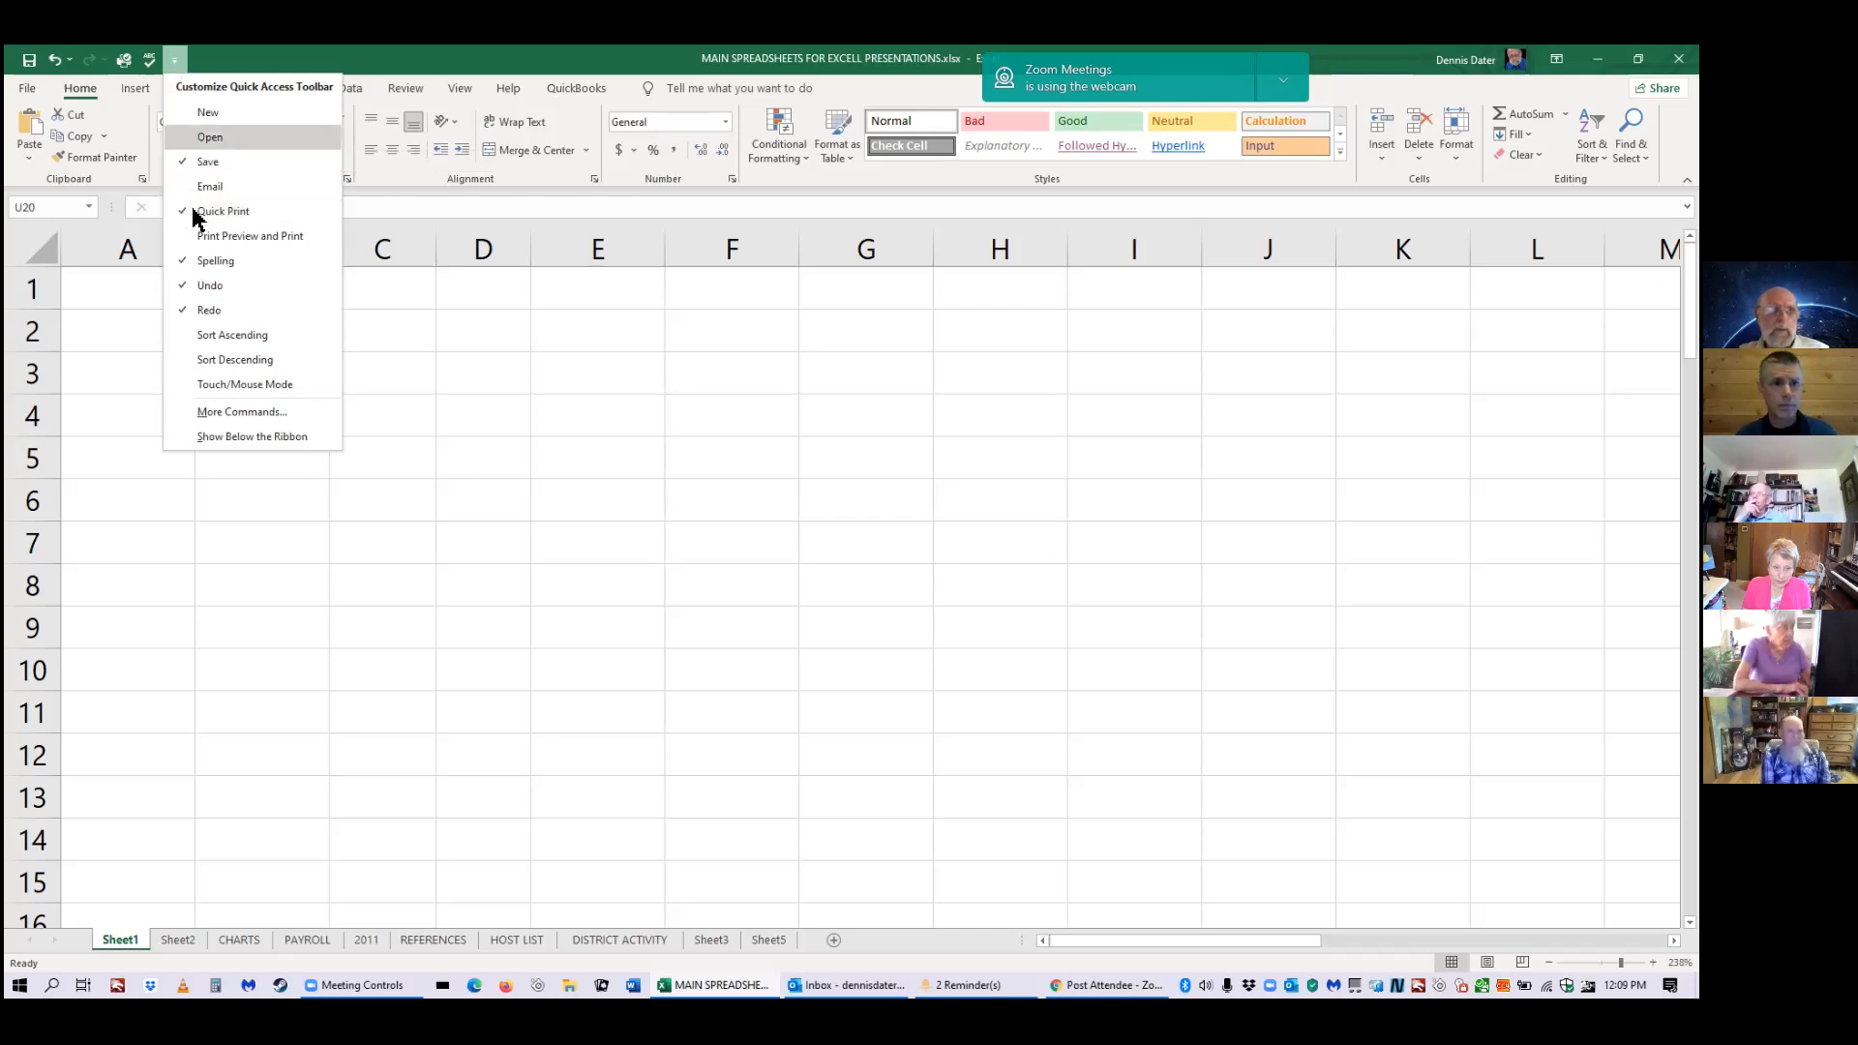
left_click(316, 66)
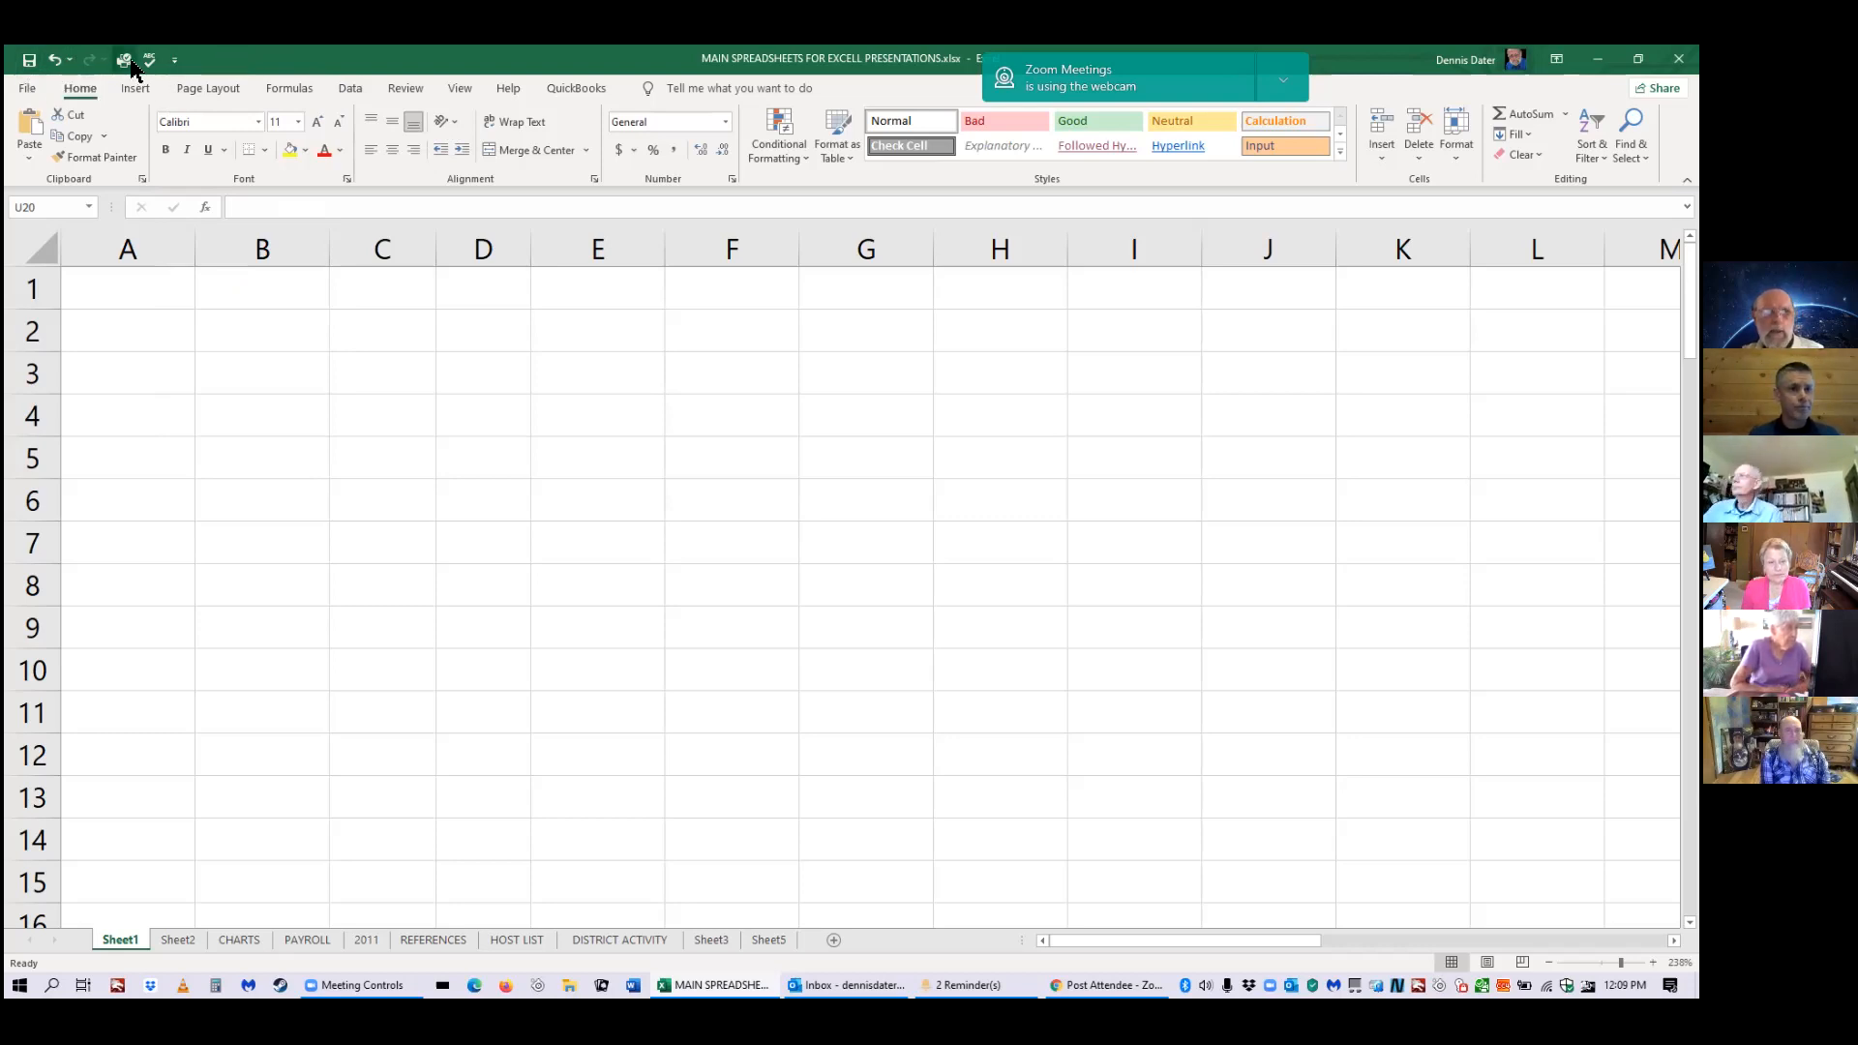
left_click(29, 97)
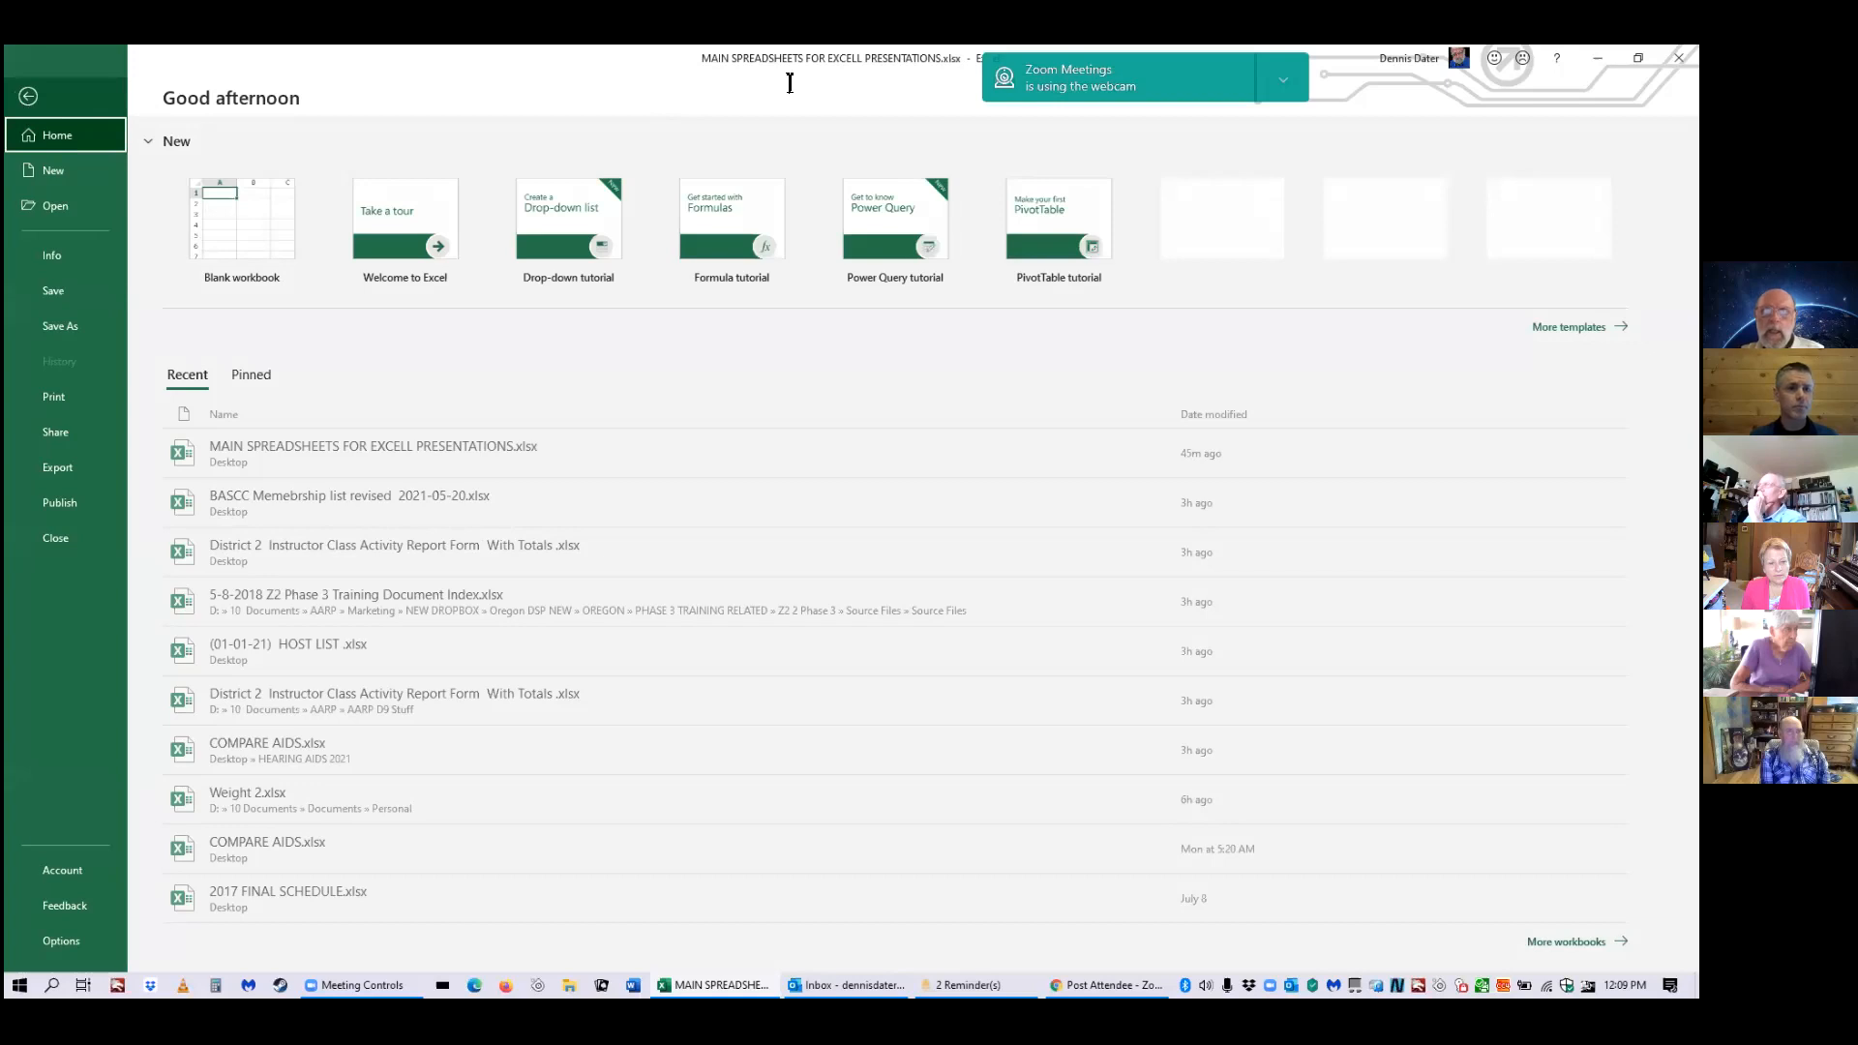
key("Escape")
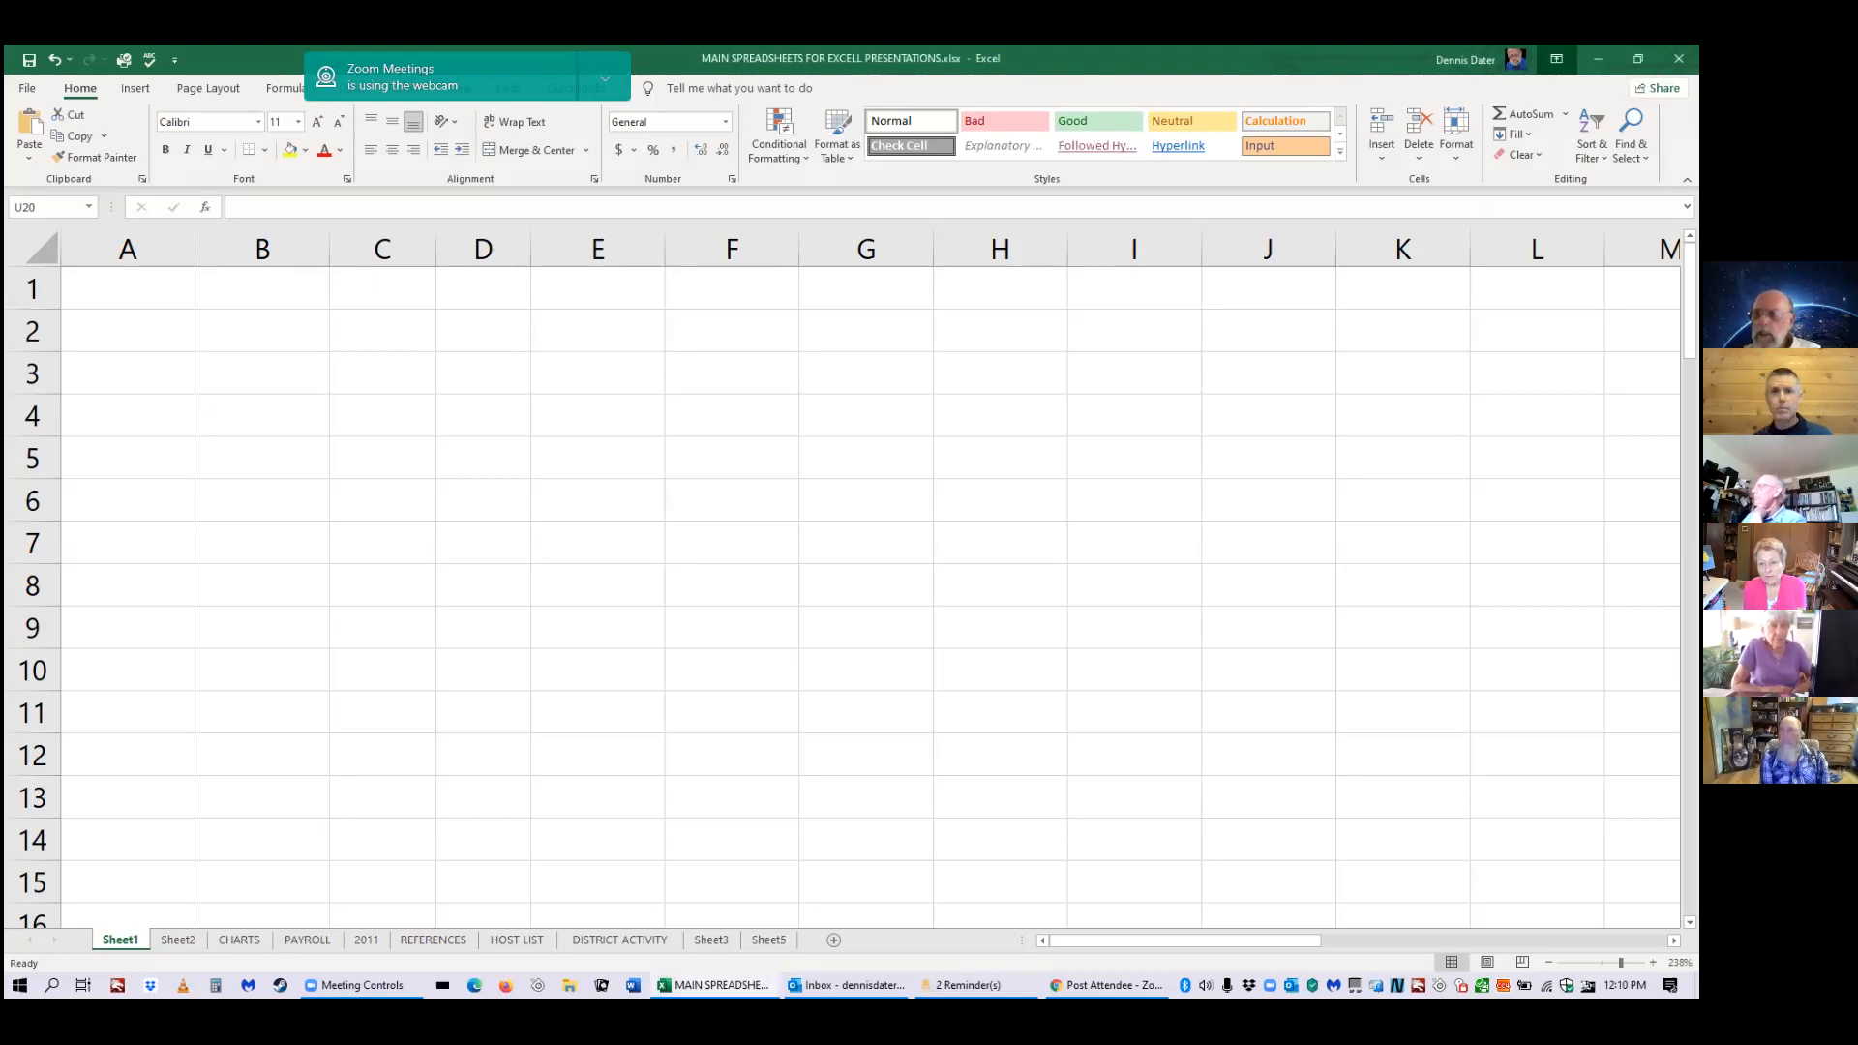
Auto-hide the ribbon, peek at it, then restore always-showing tabs and commands.
left_click(1557, 59)
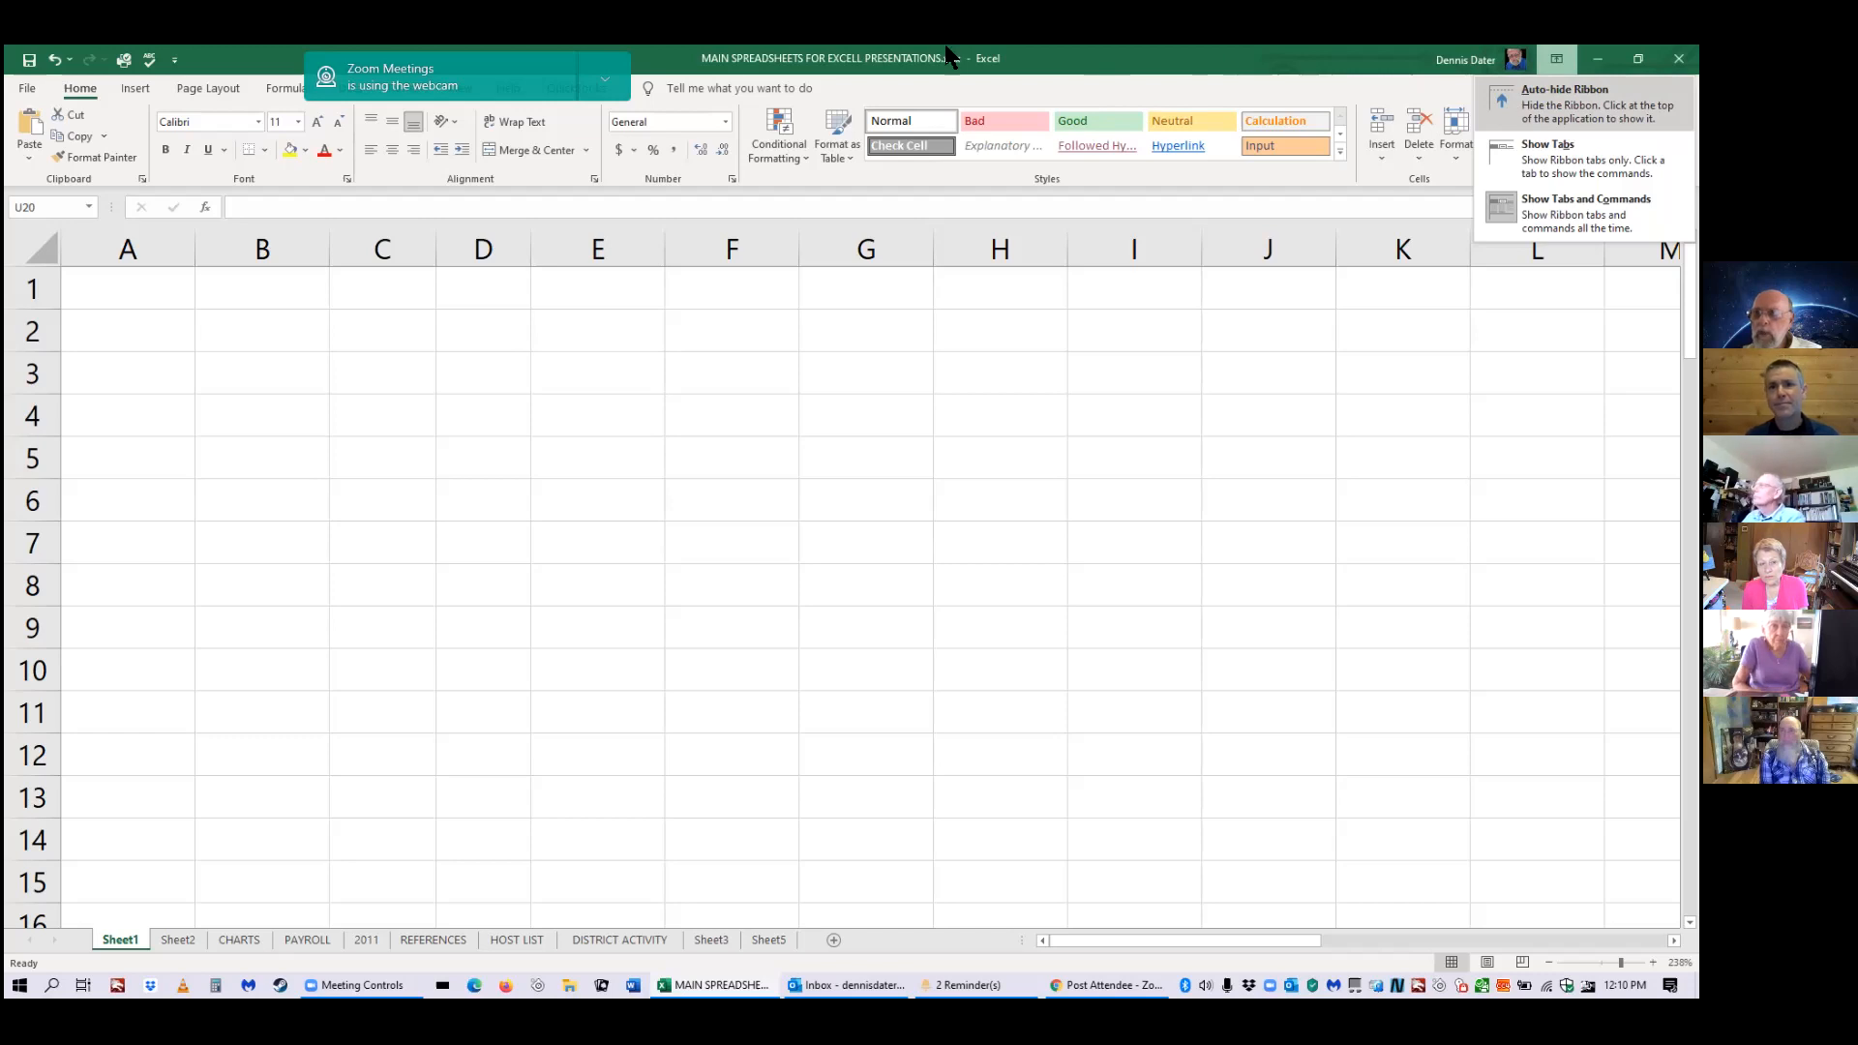
left_click(1558, 111)
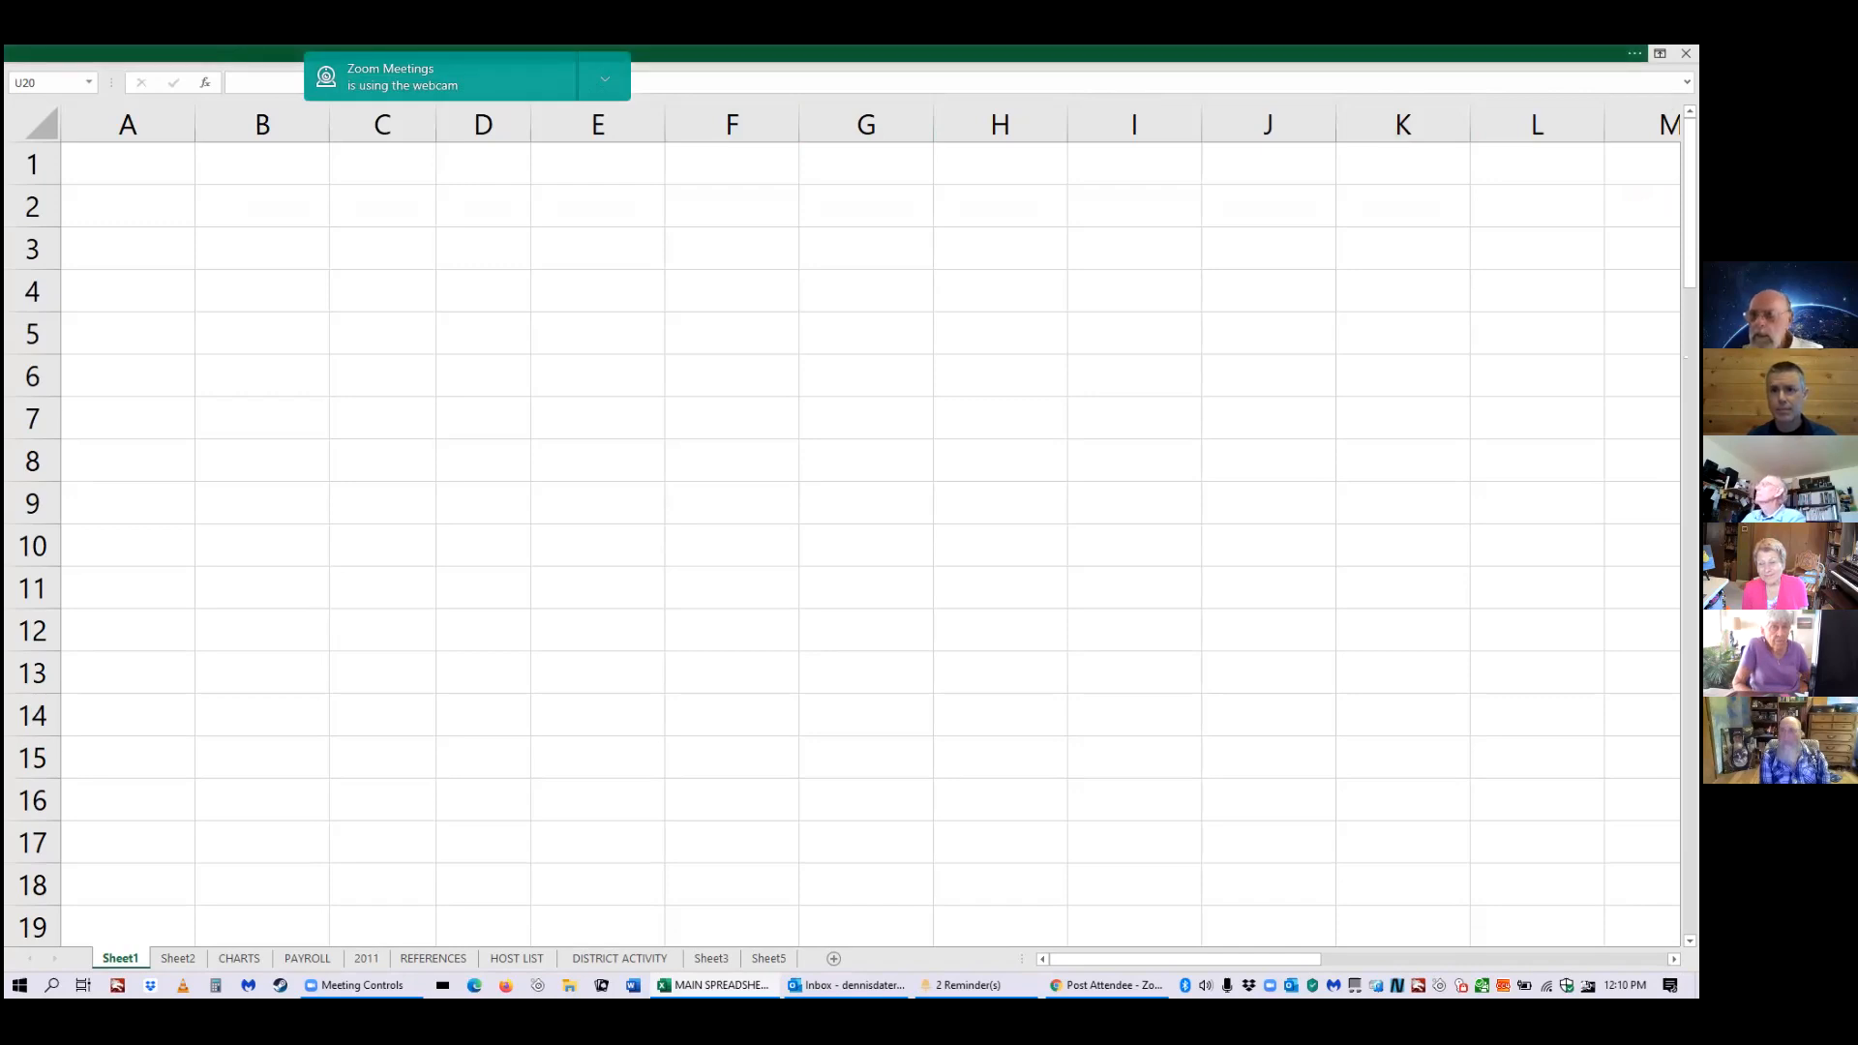
left_click(1452, 53)
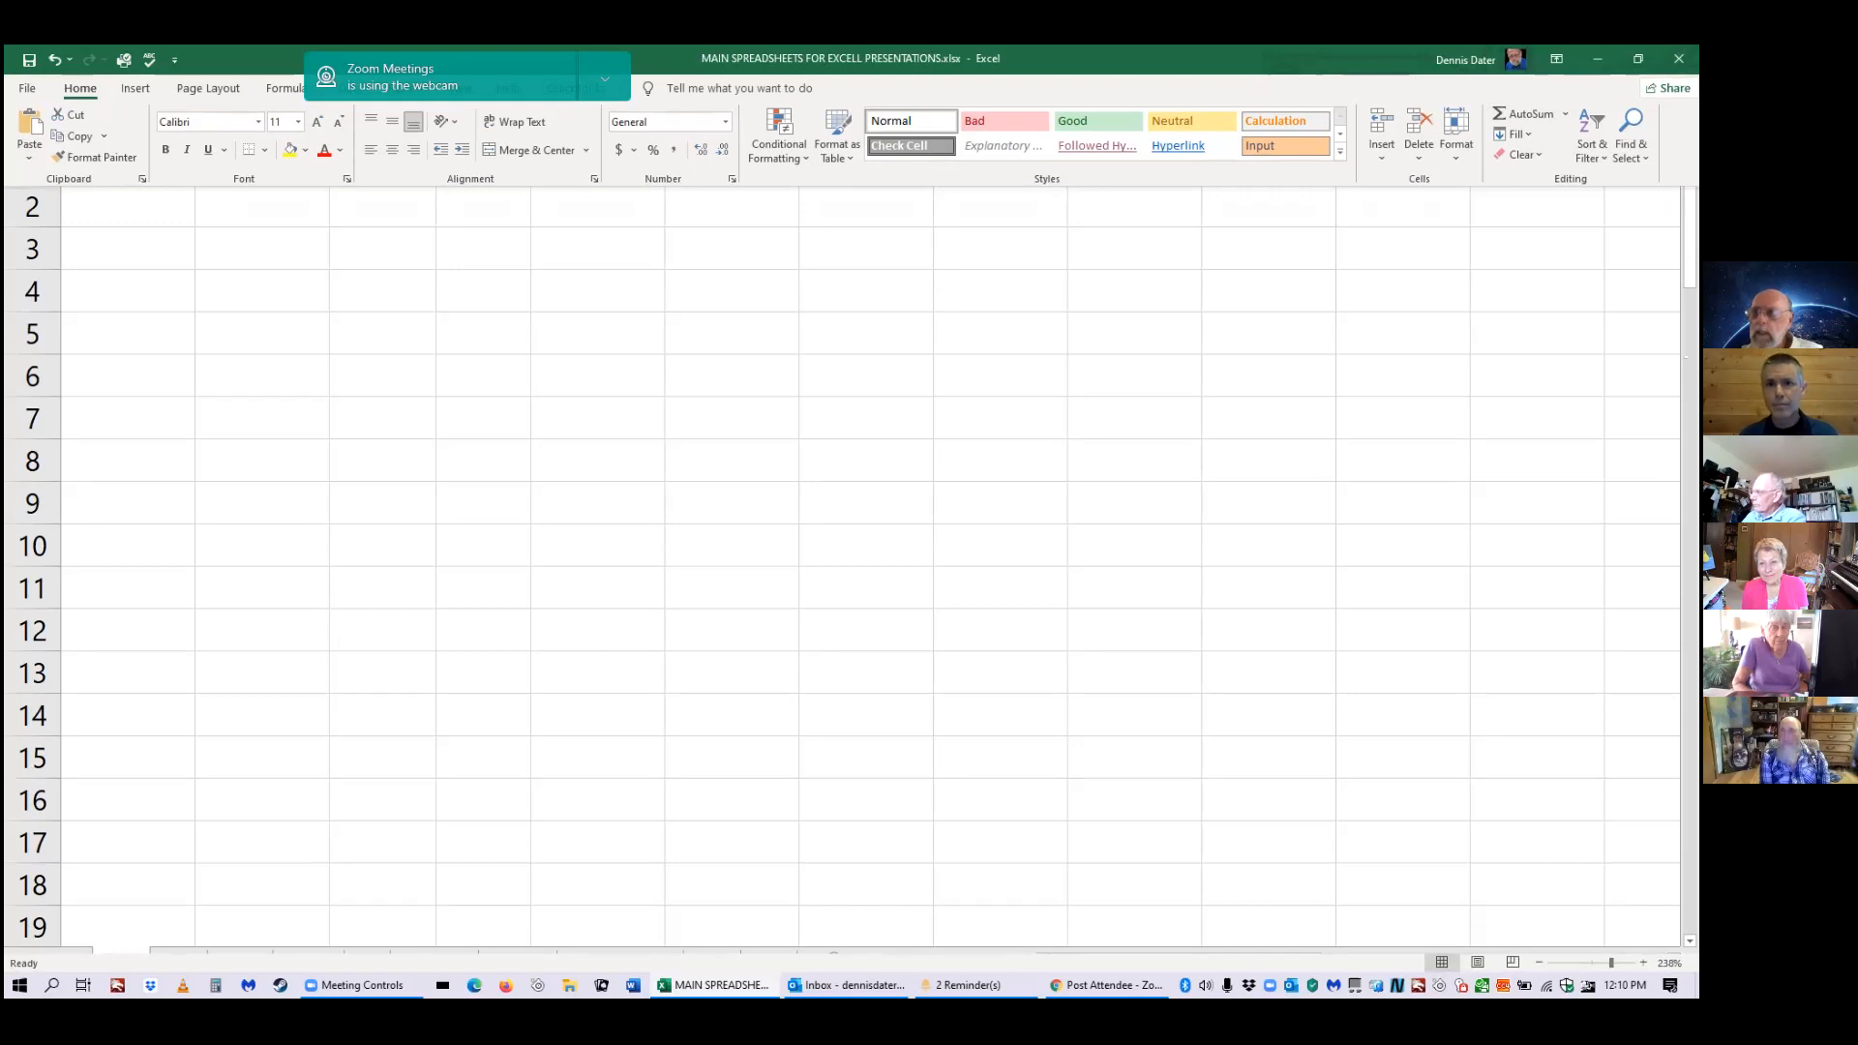
left_click(1536, 214)
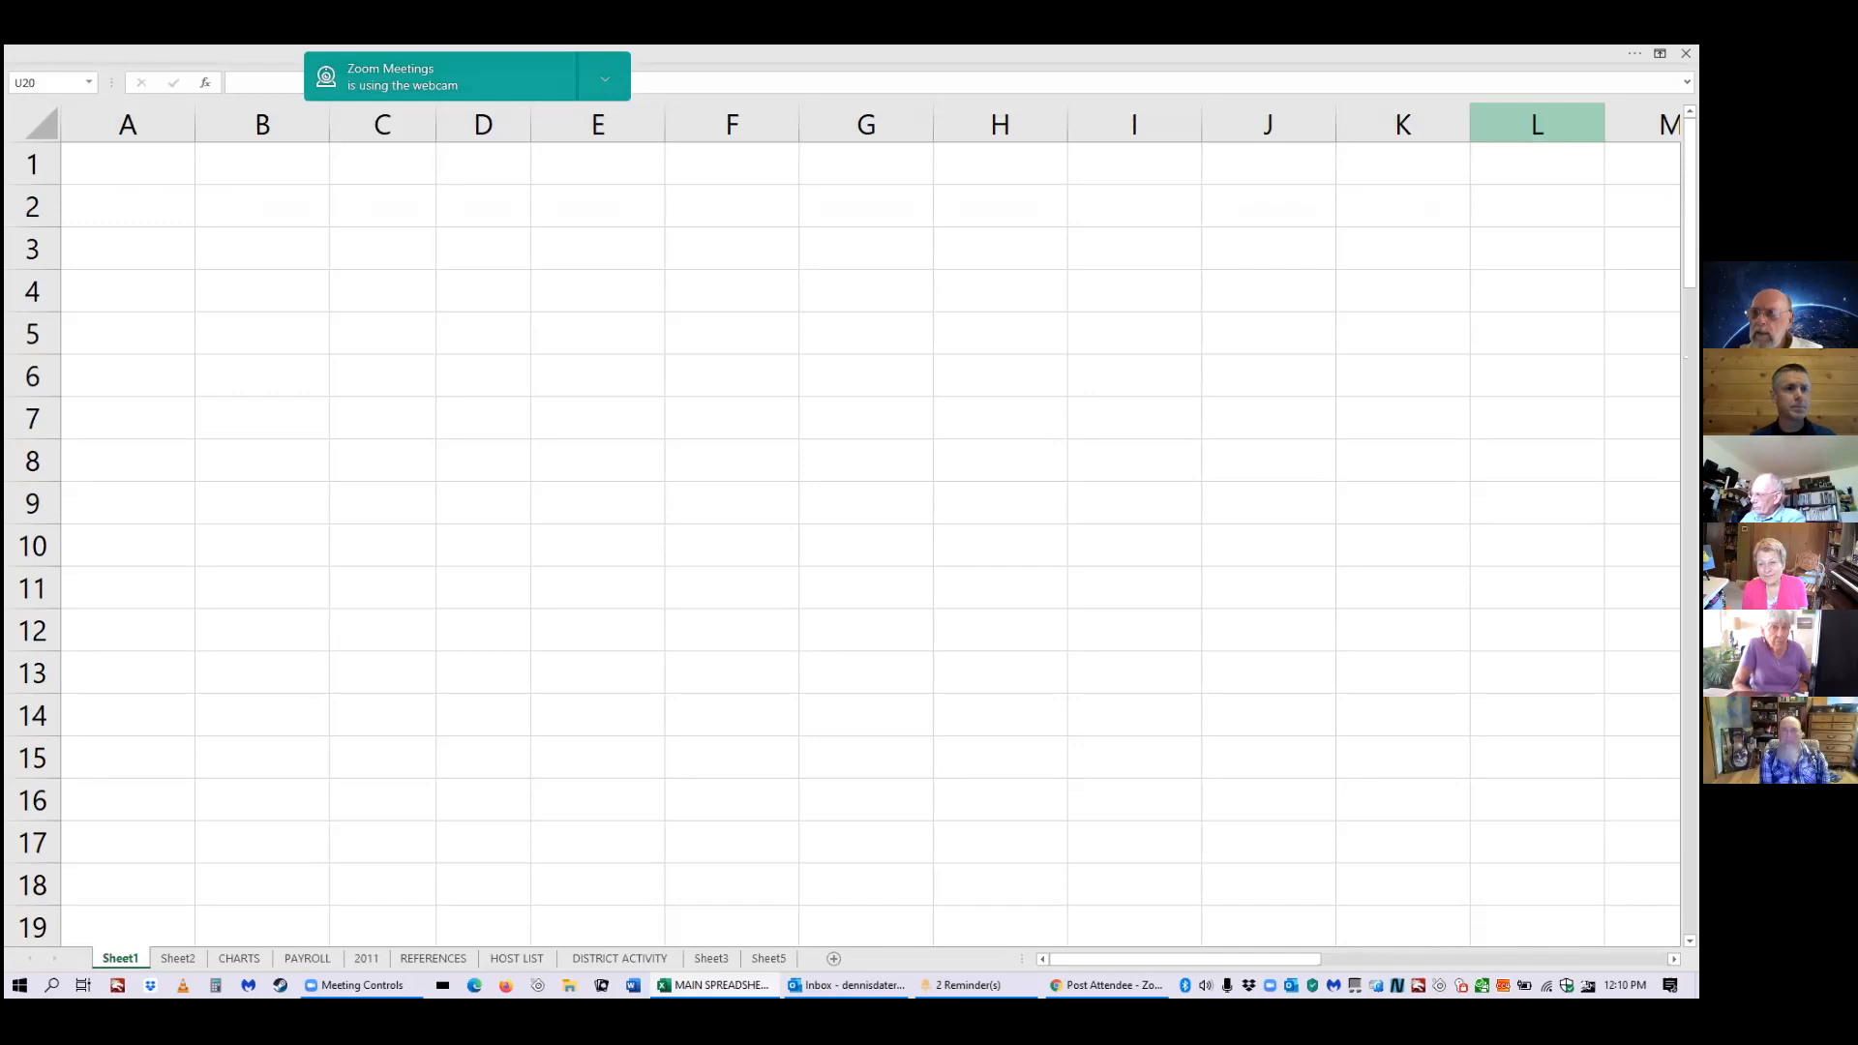
left_click(1634, 55)
left_click(1634, 55)
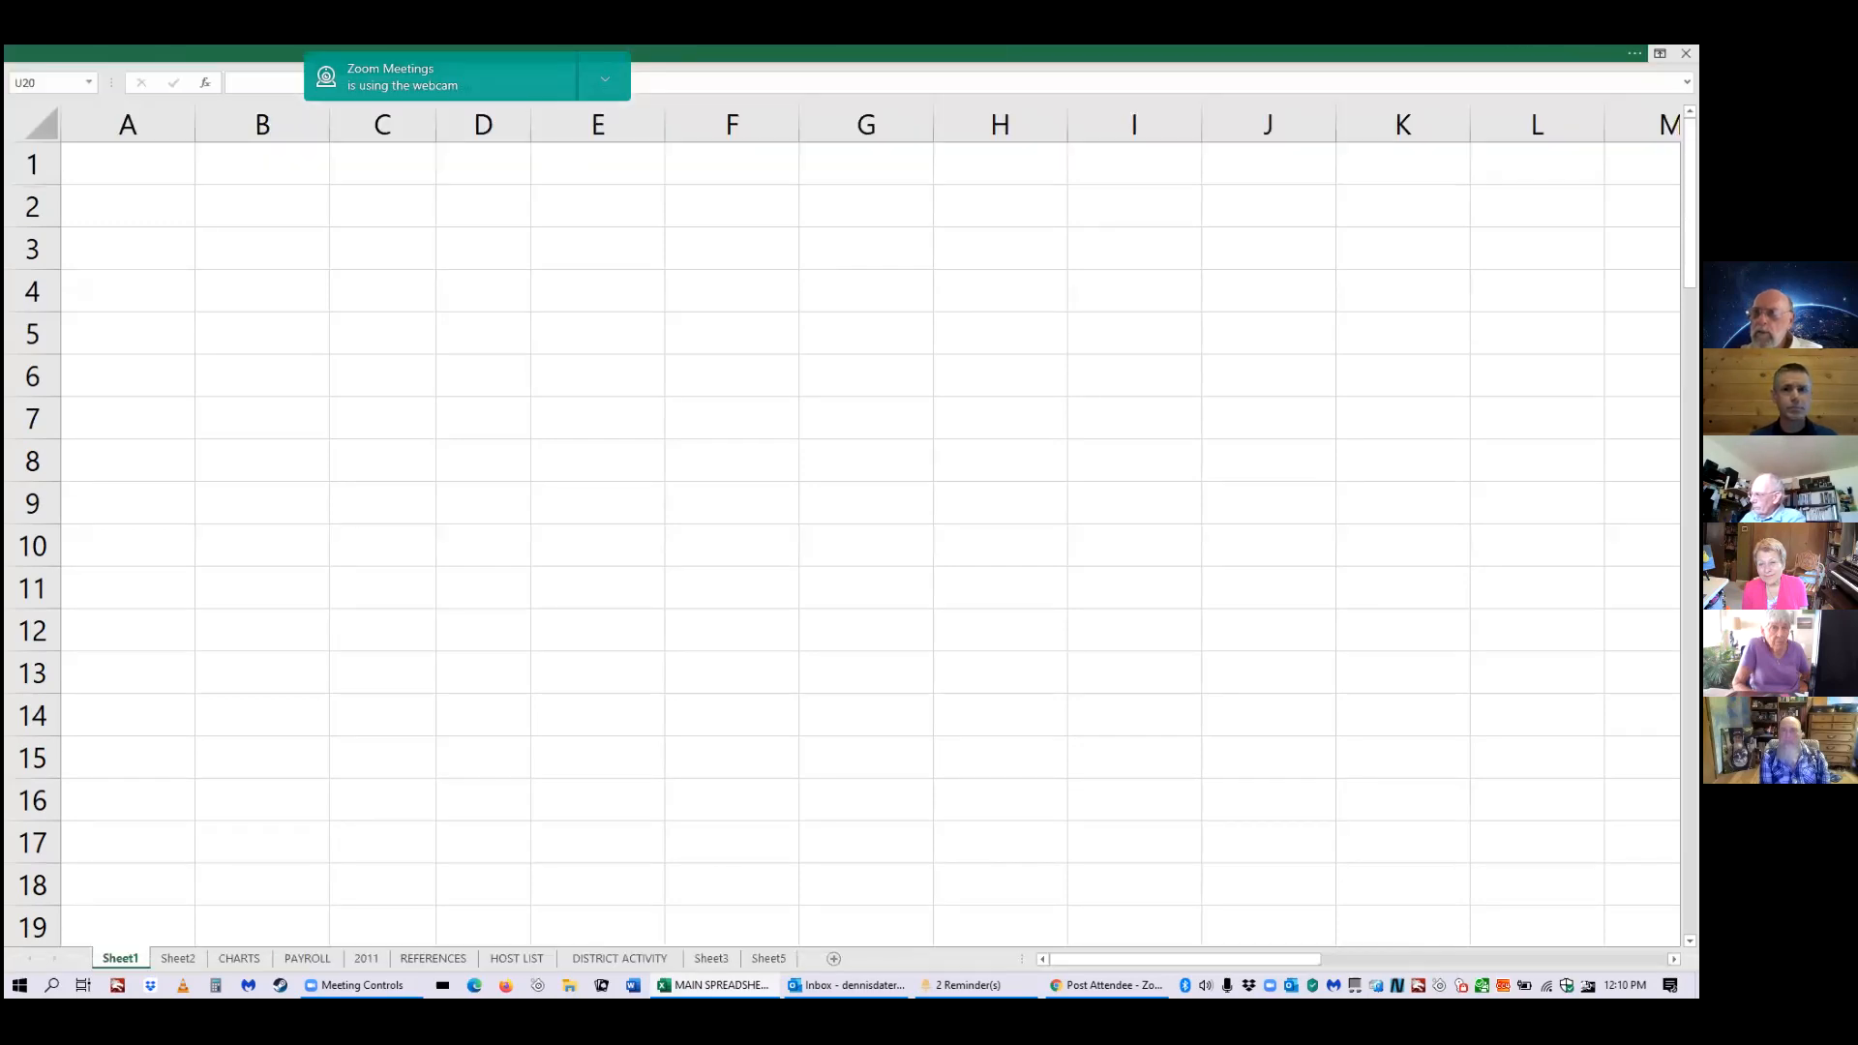
left_click(1634, 54)
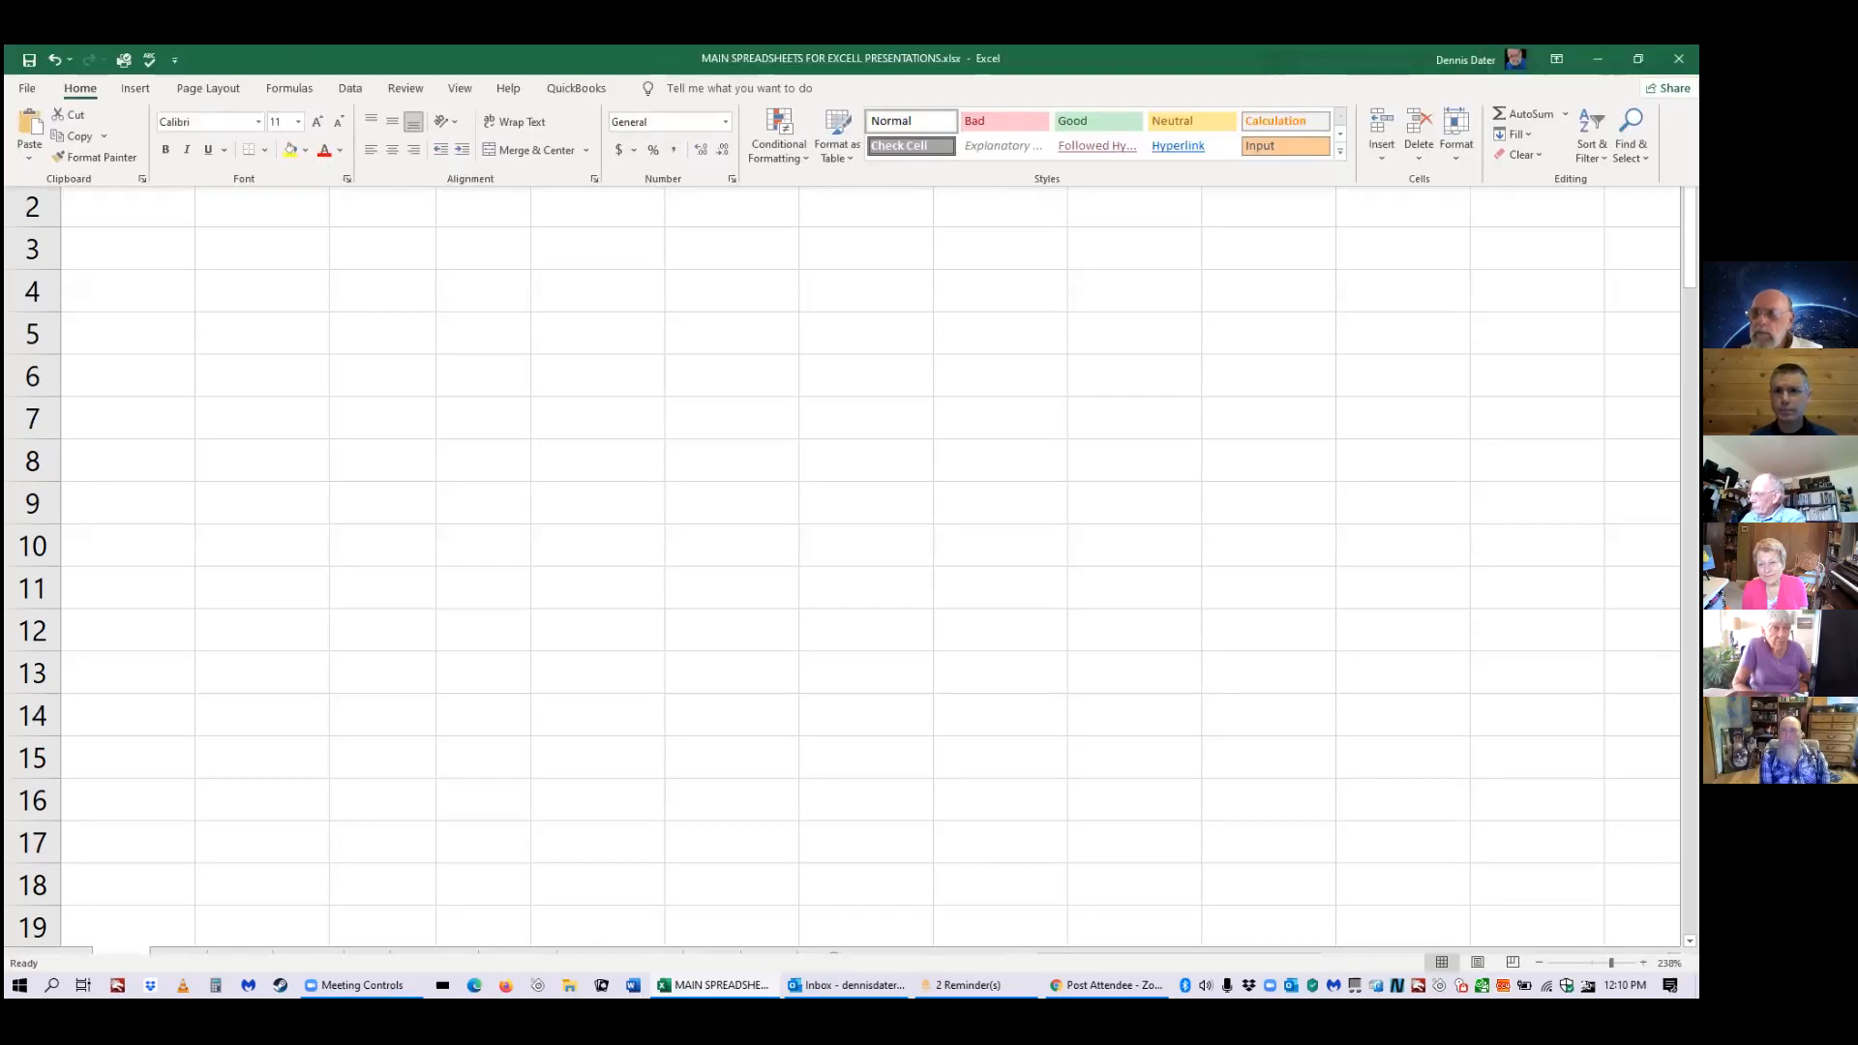
left_click(1557, 59)
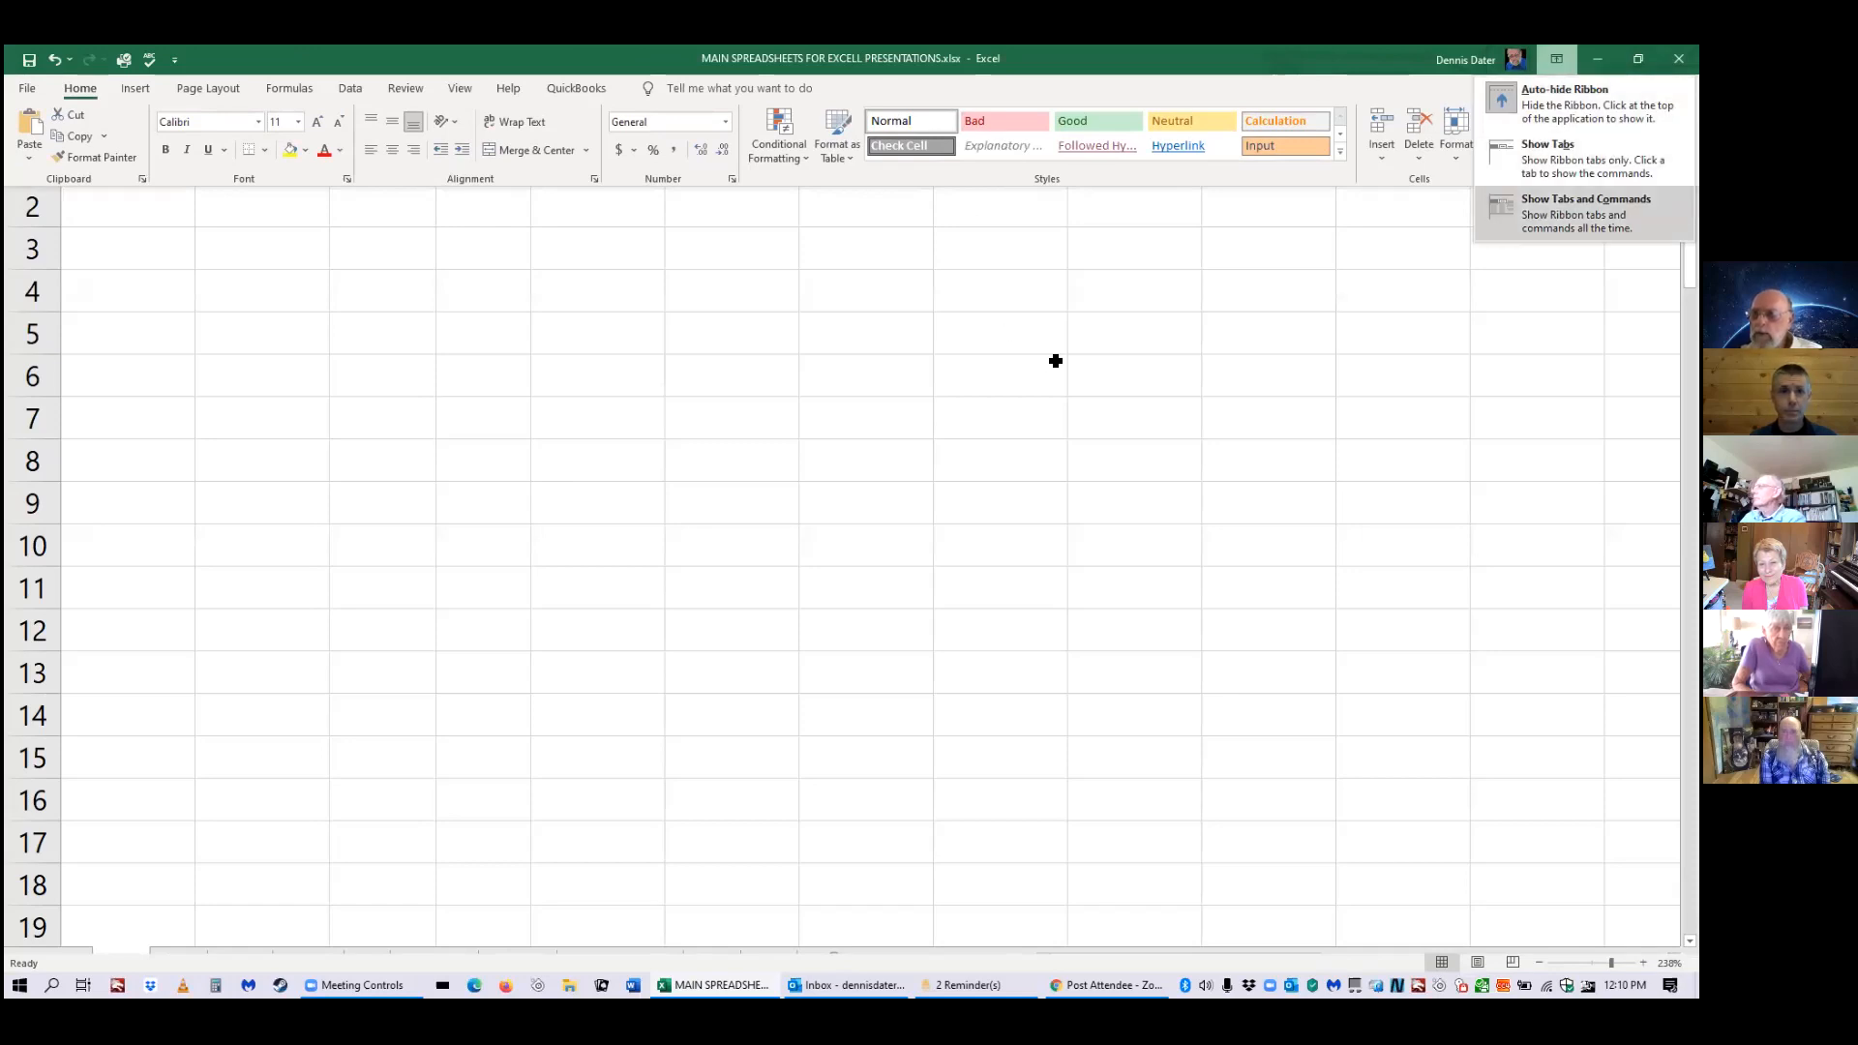
key("Return")
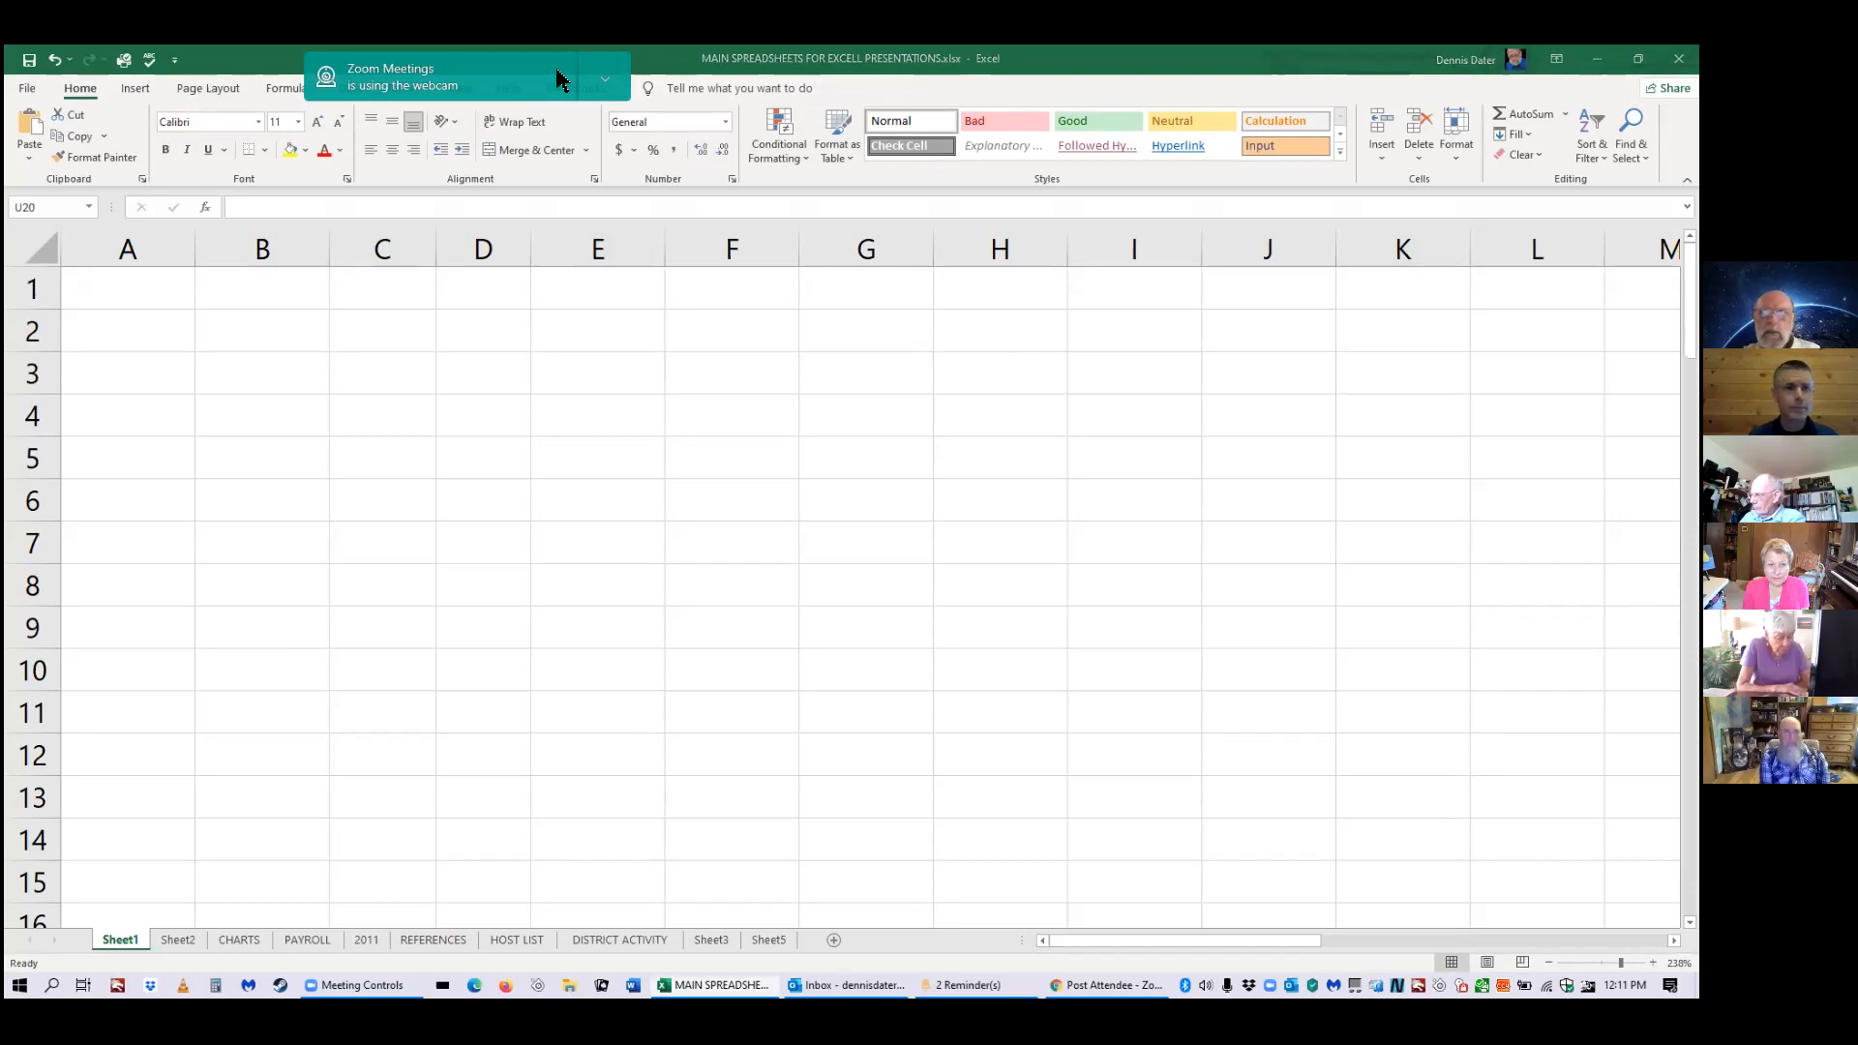
Look at the cell Font settings and close them without changes.
left_click_drag(559, 78, 1191, 83)
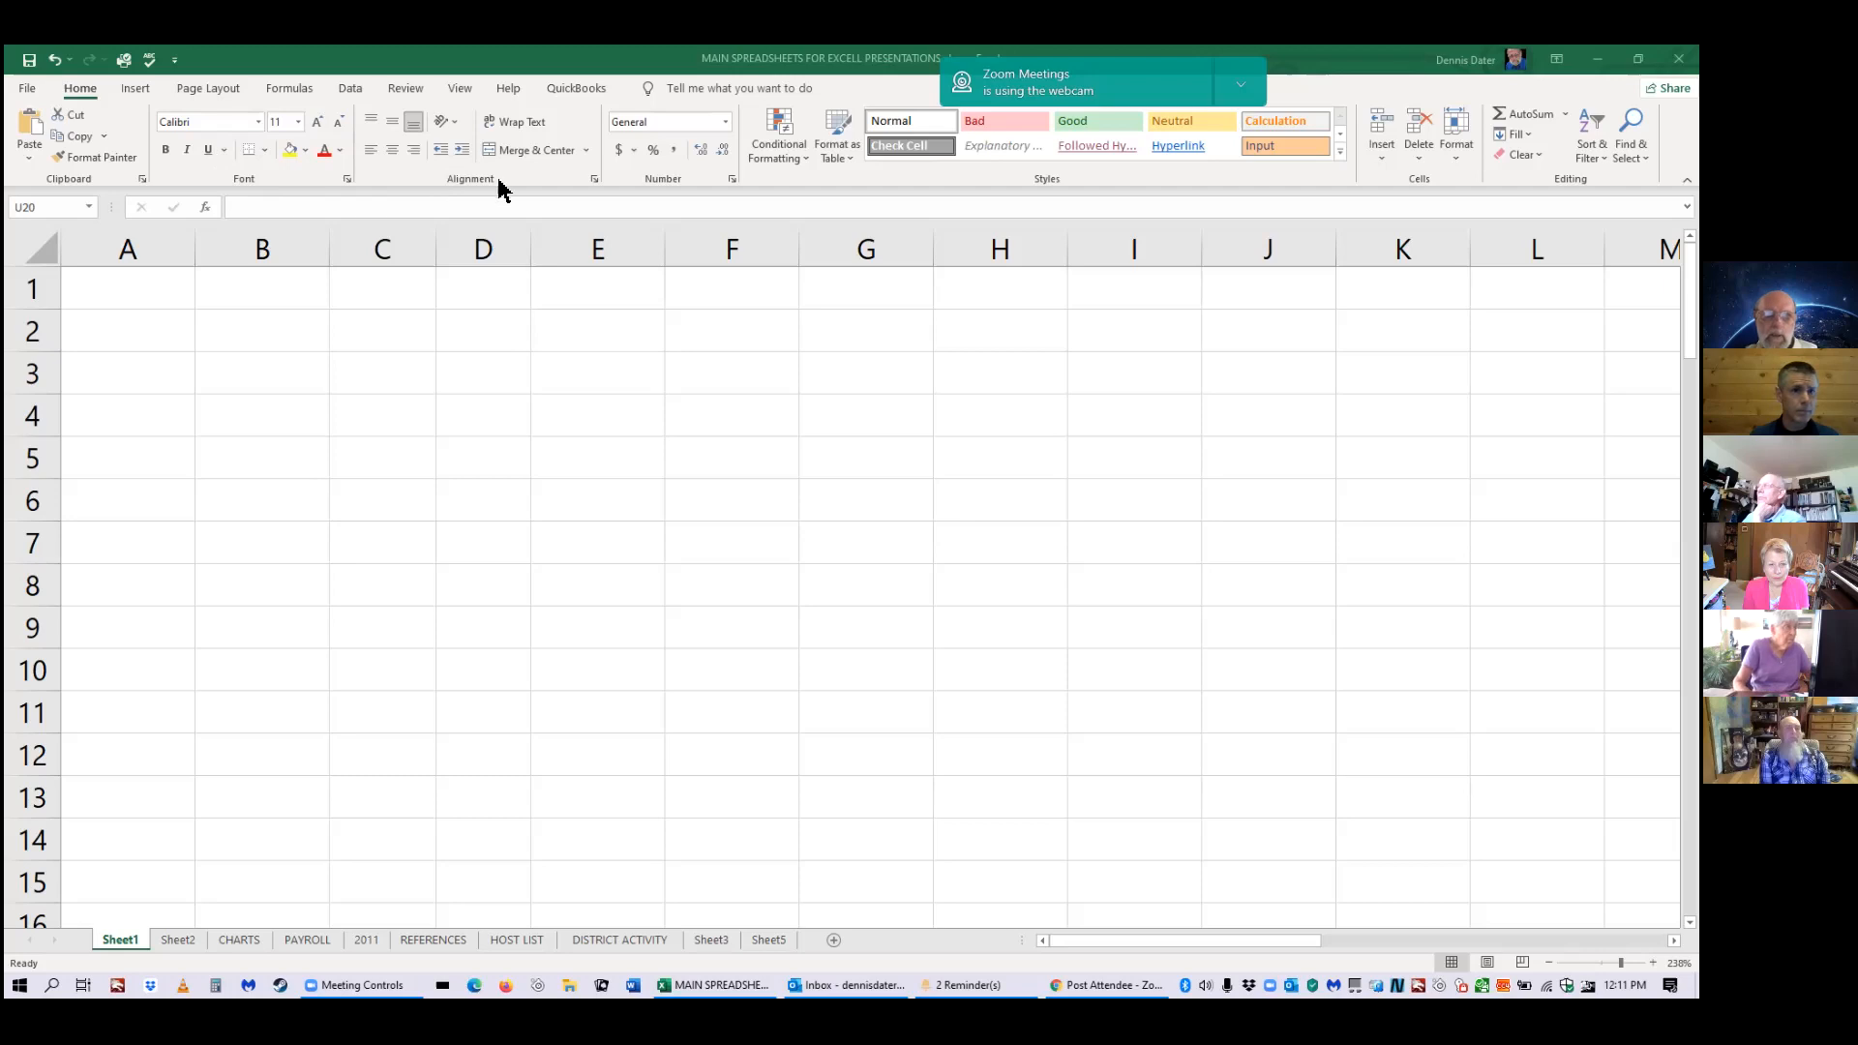
left_click(348, 179)
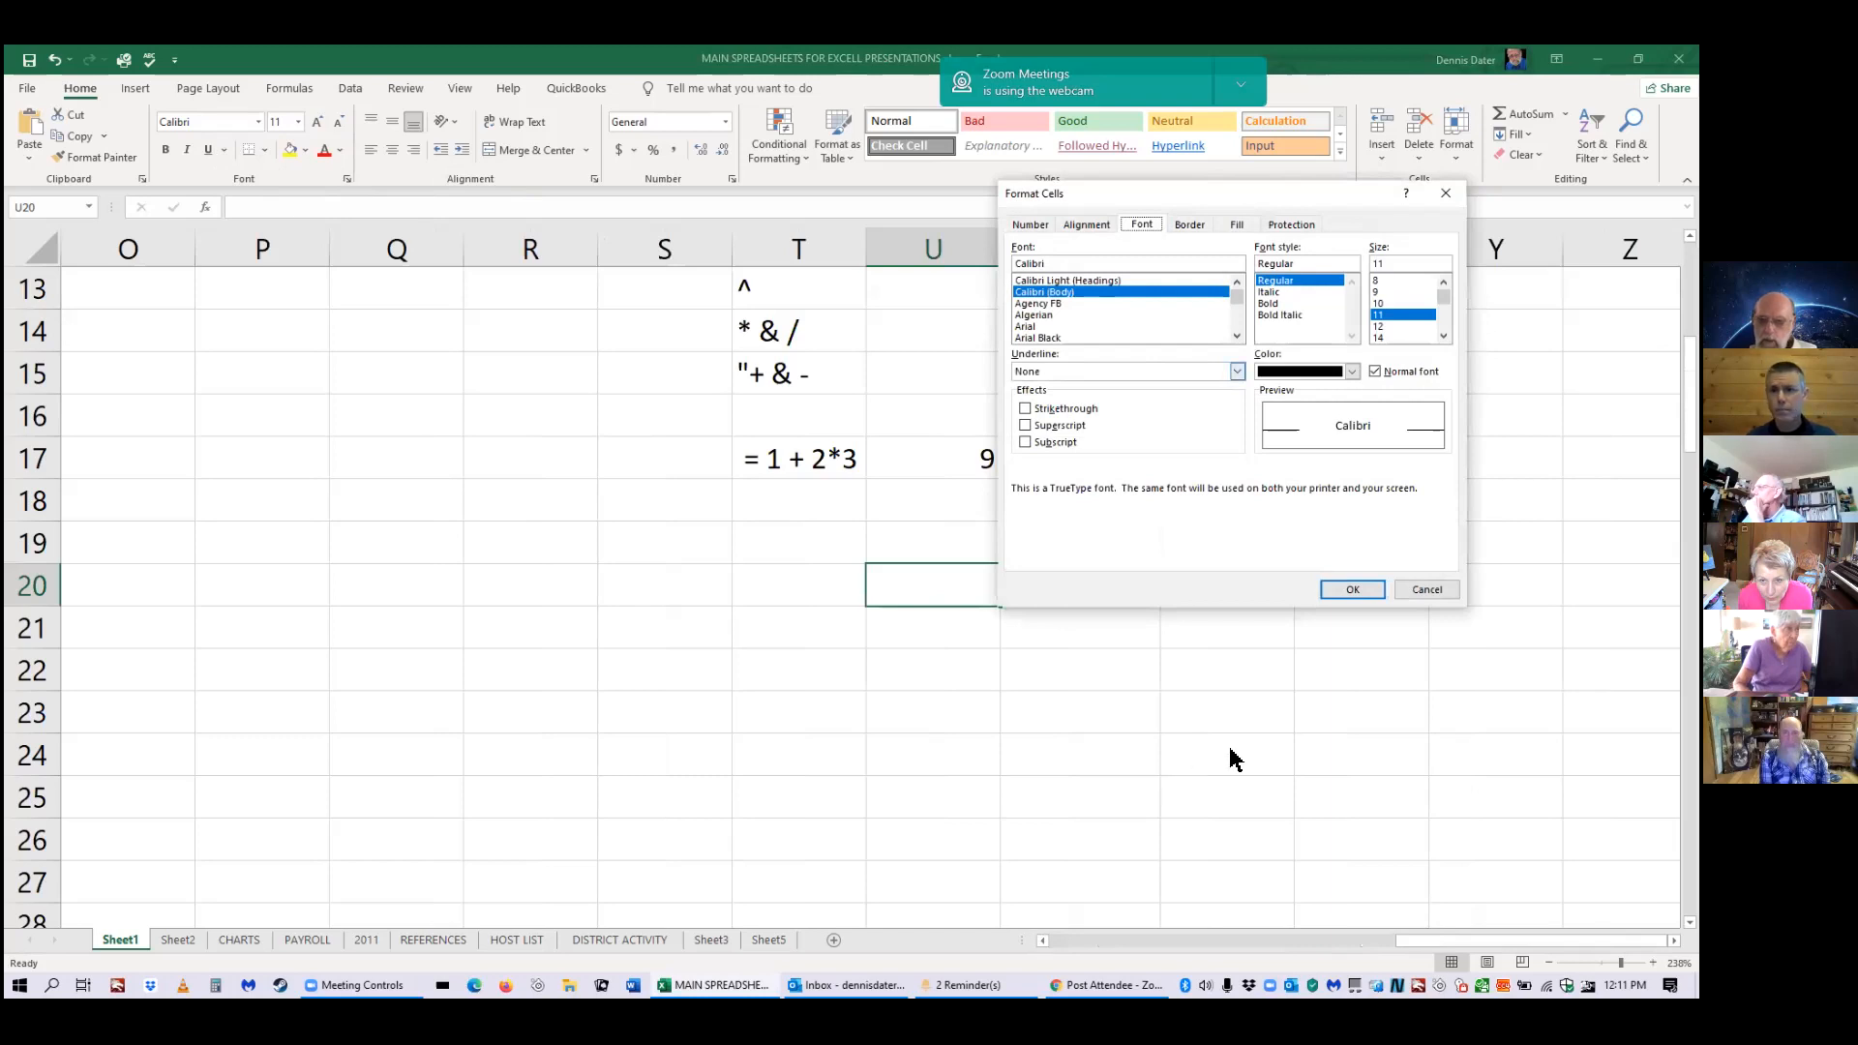
left_click(1397, 588)
Scroll Sheet1 back to the top-left and switch to Page Layout view.
left_click(1416, 936)
left_click_drag(1415, 939, 1070, 939)
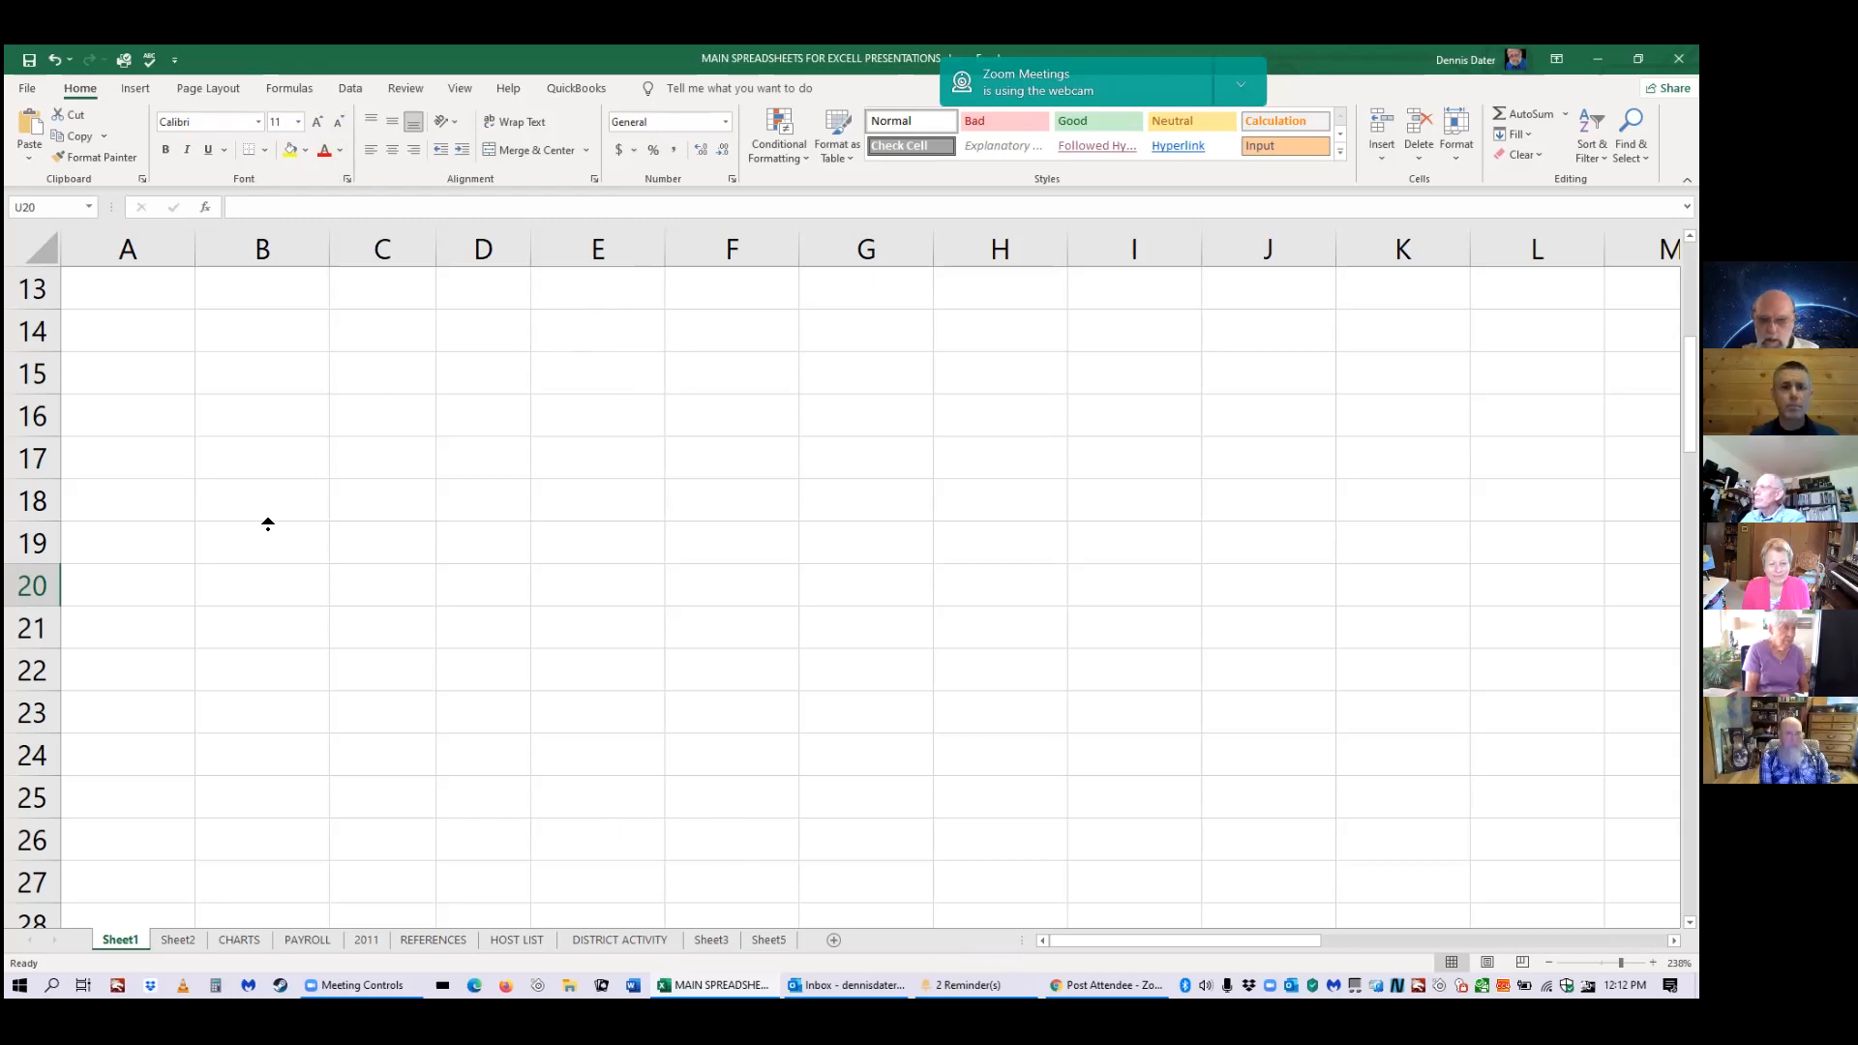
scroll(270, 521, "up", 4)
scroll(270, 520, "right", 1)
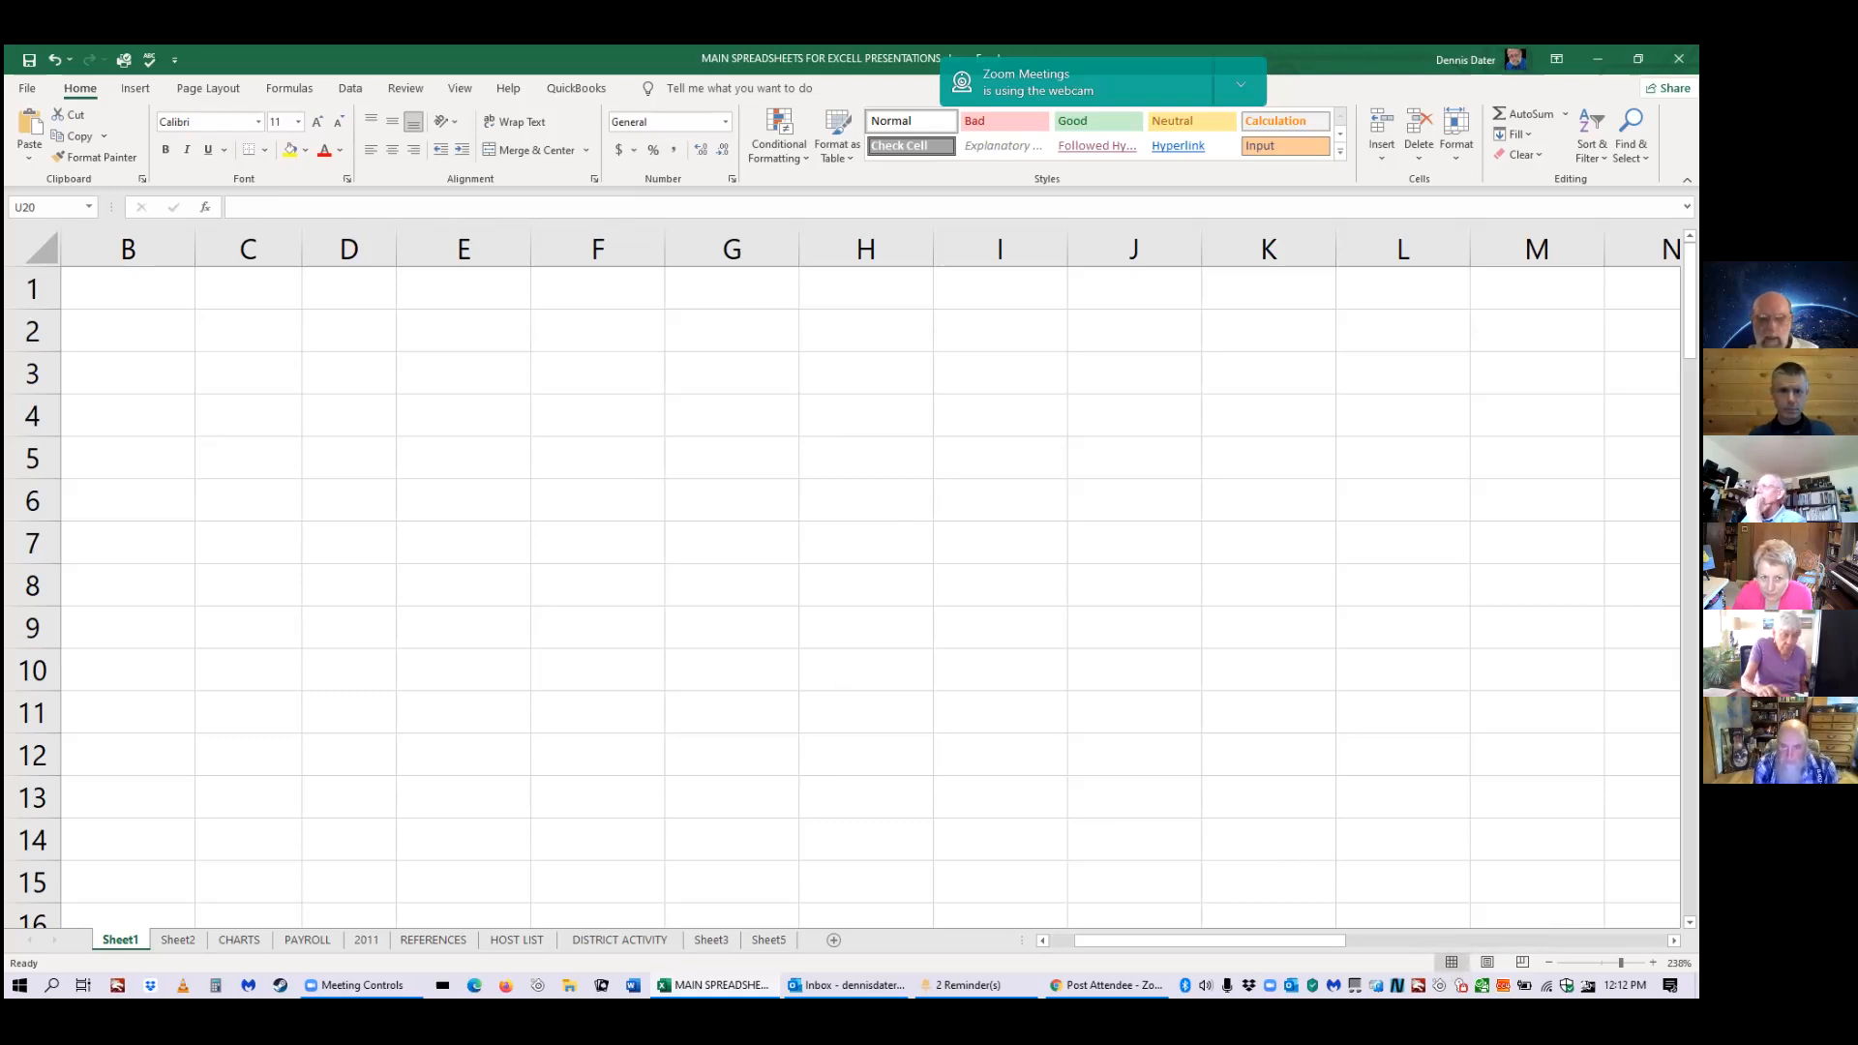
left_click(1487, 962)
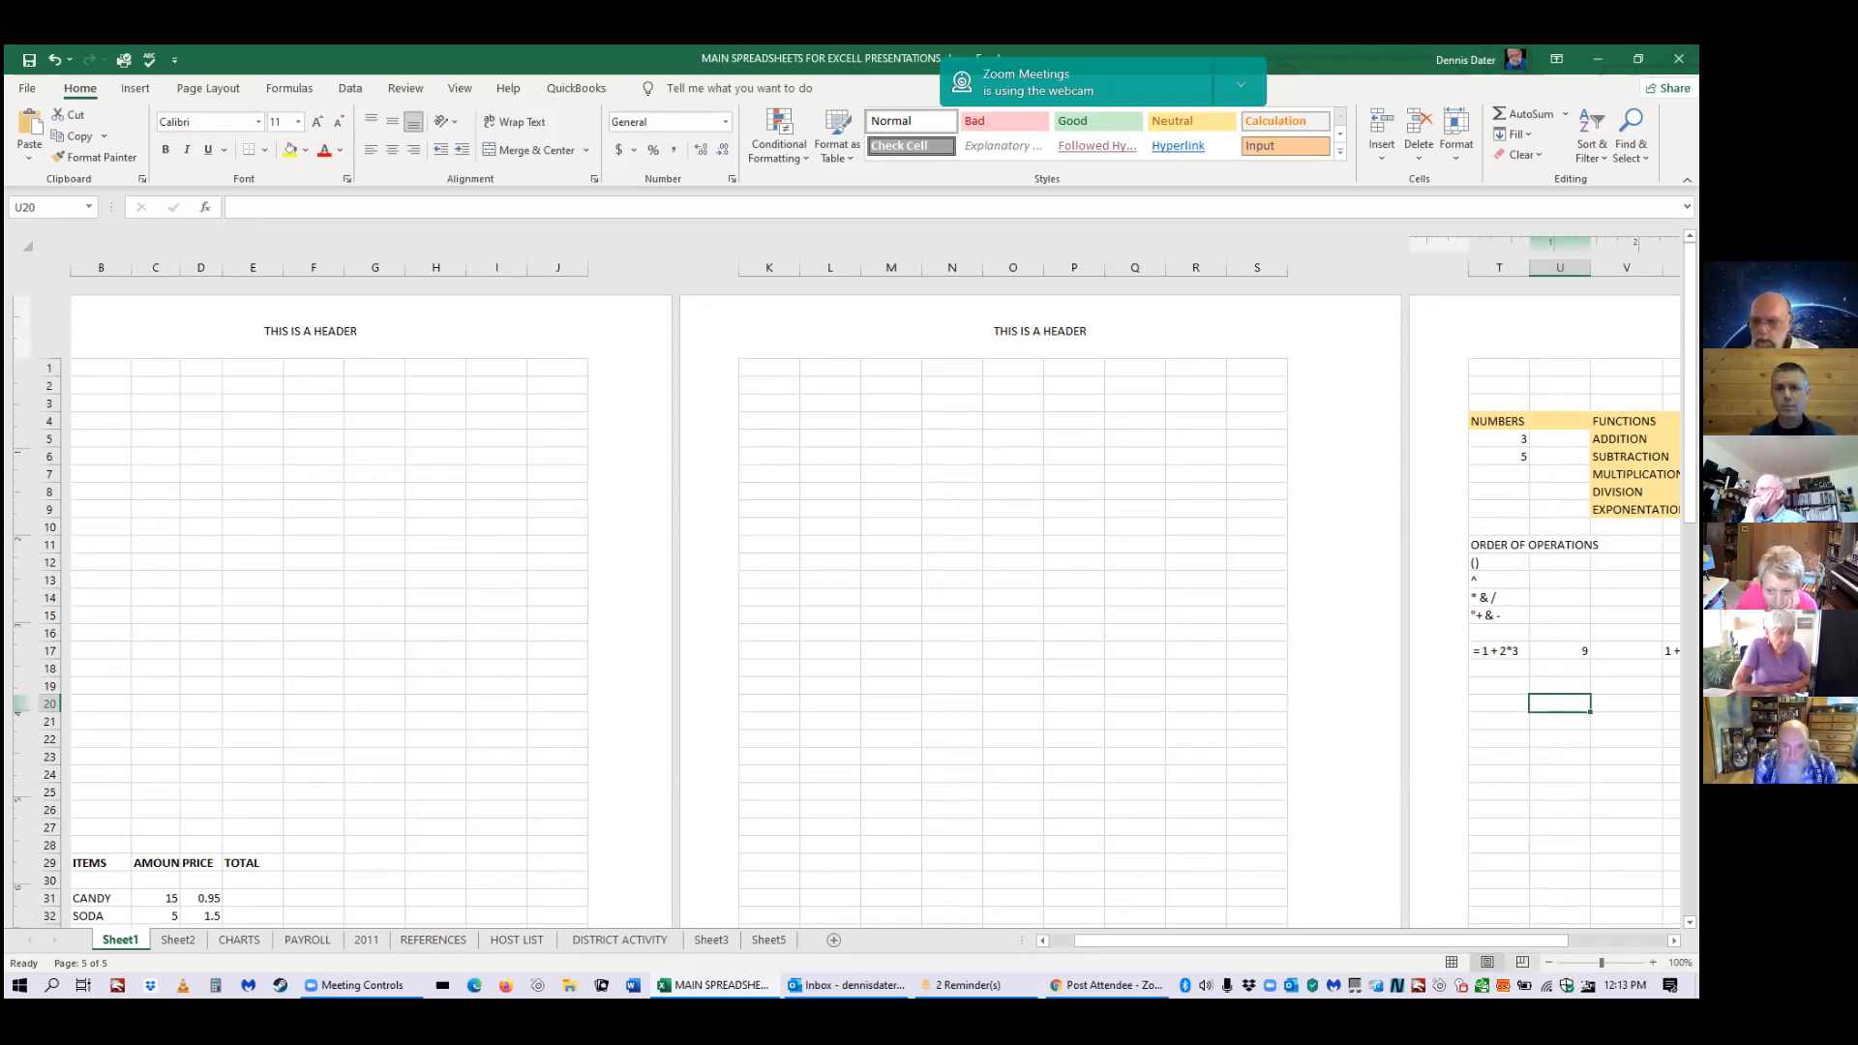
Preview the page breaks, then go back to Normal view scrolled to cell A1.
left_click(1523, 962)
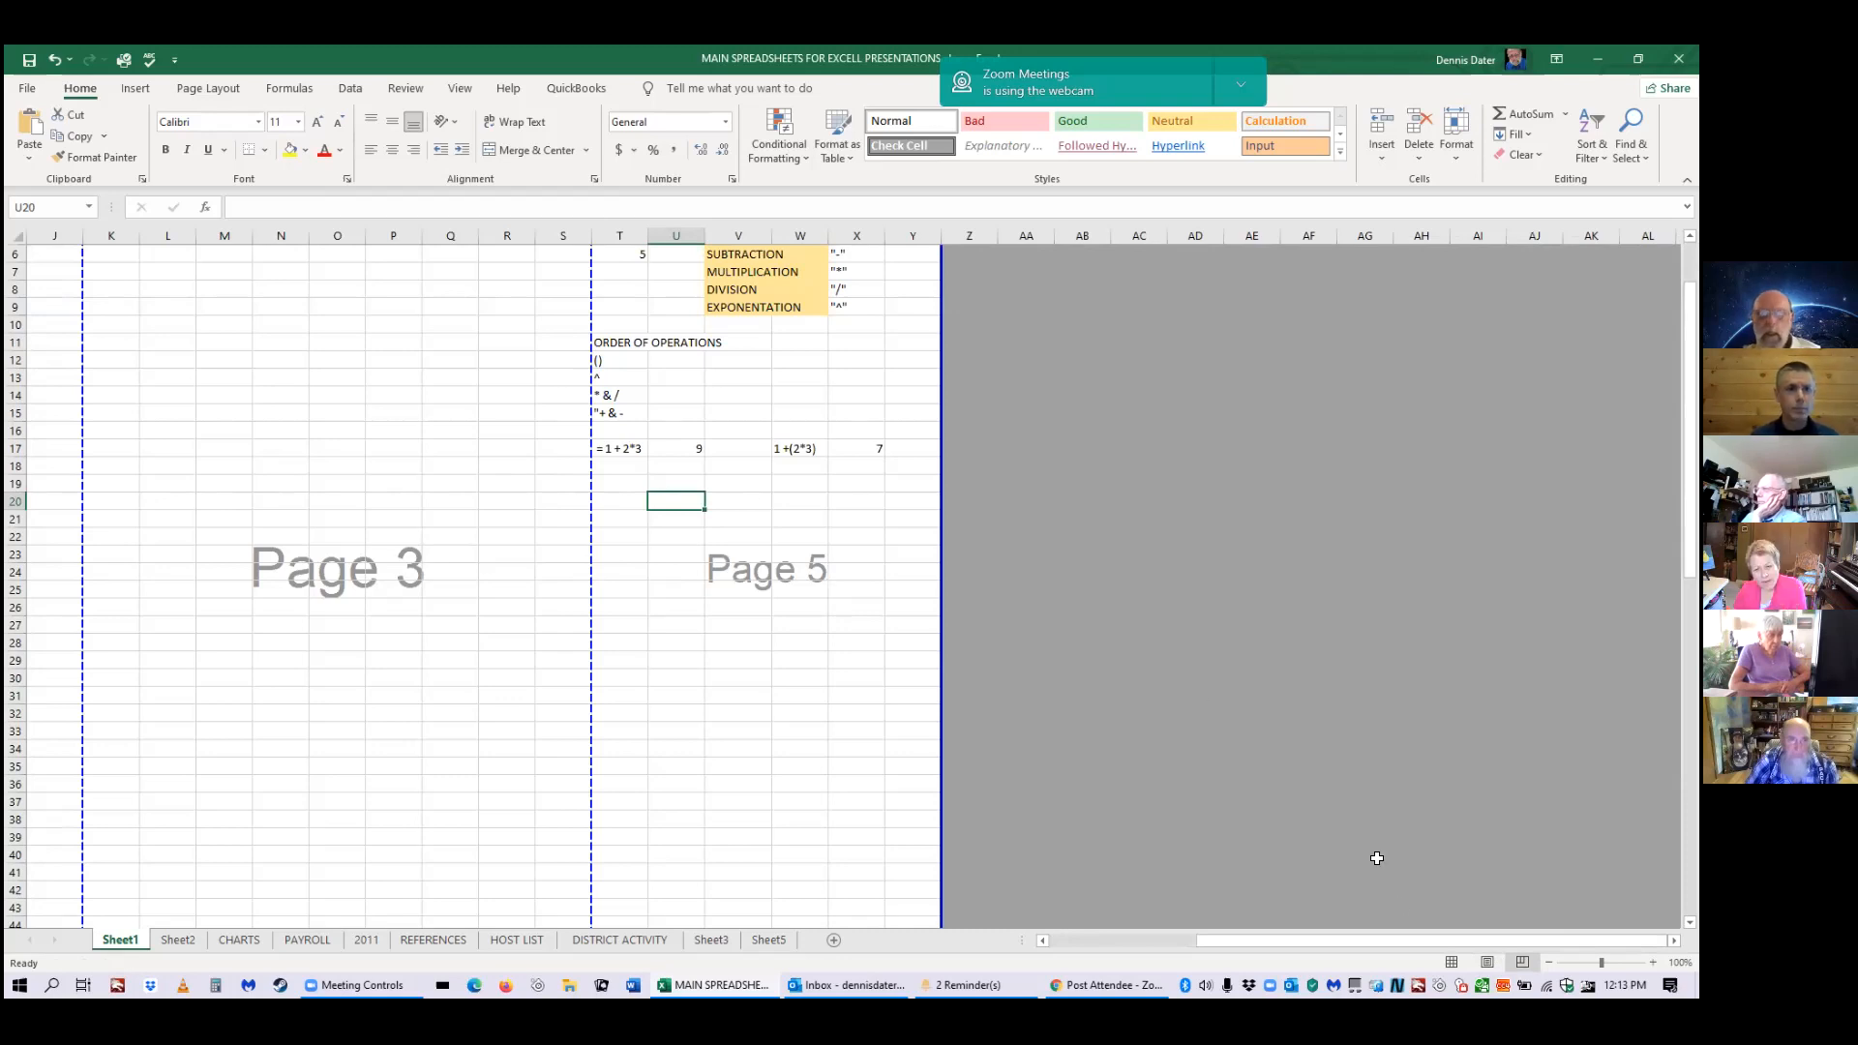
left_click(1452, 962)
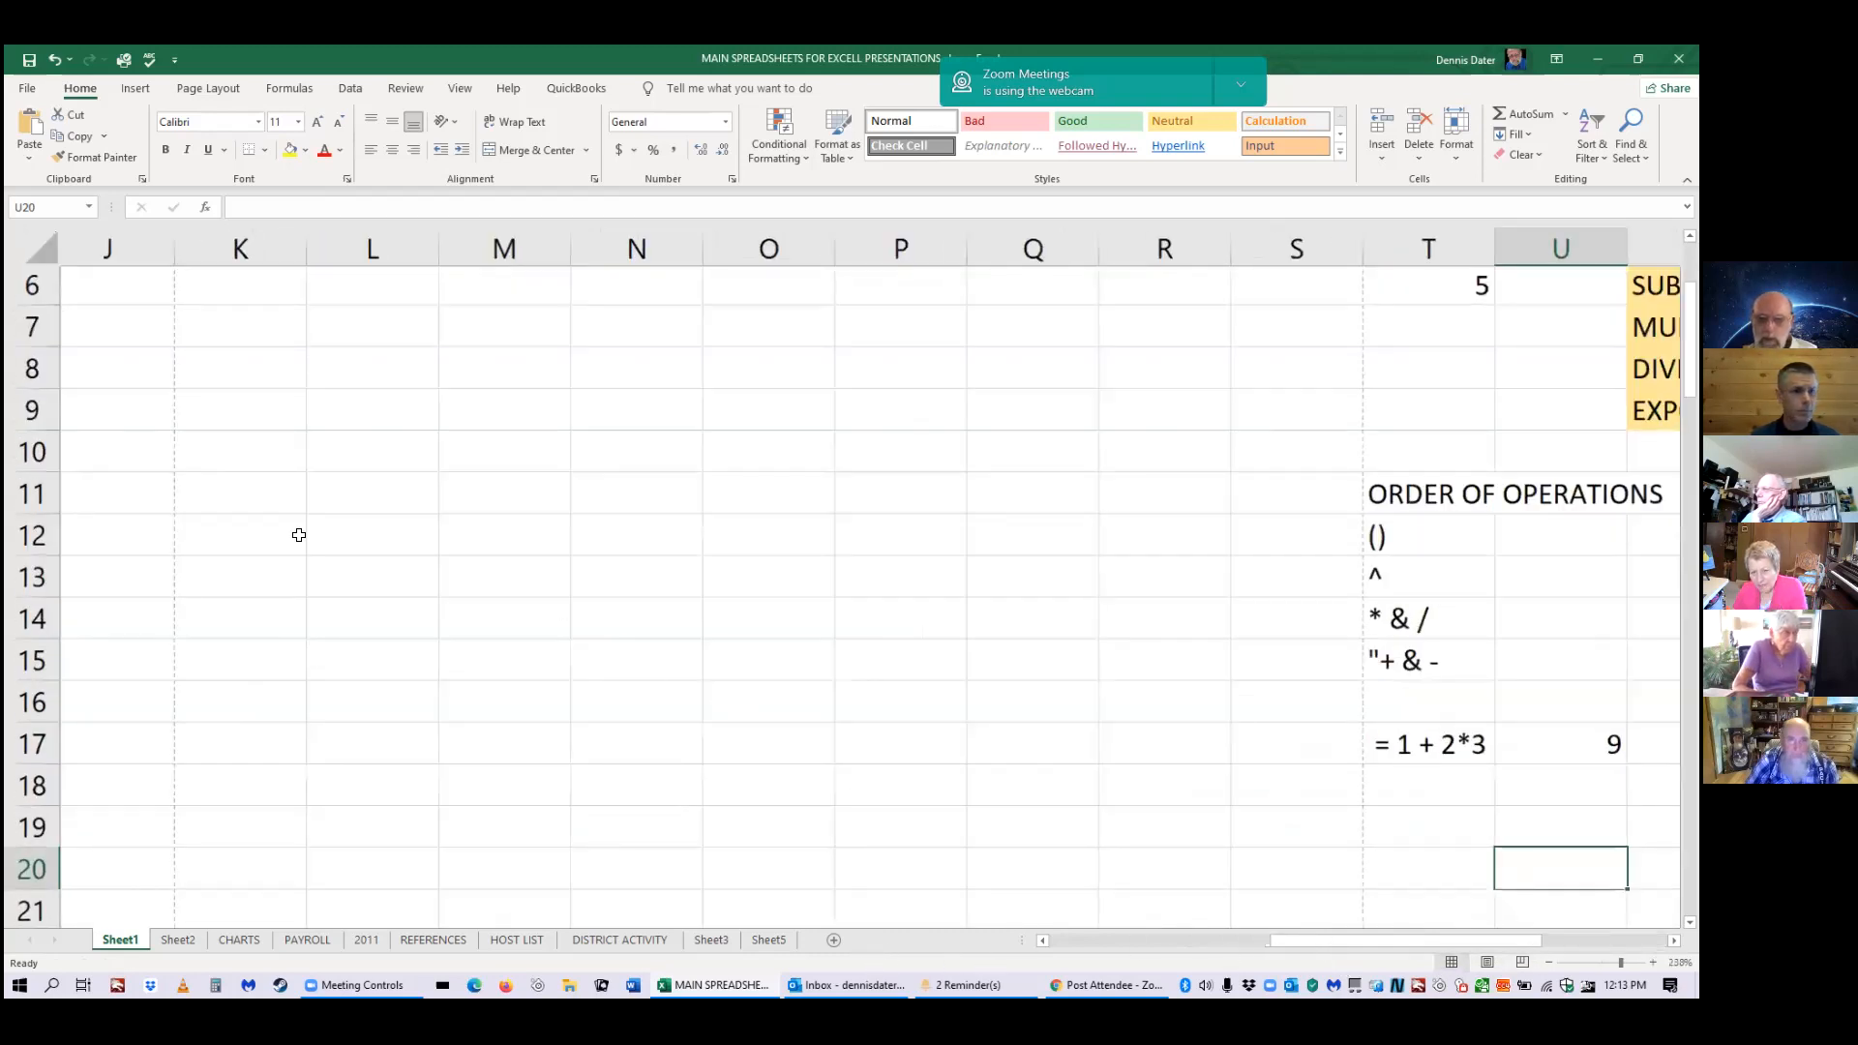
scroll(133, 452, "left", 5)
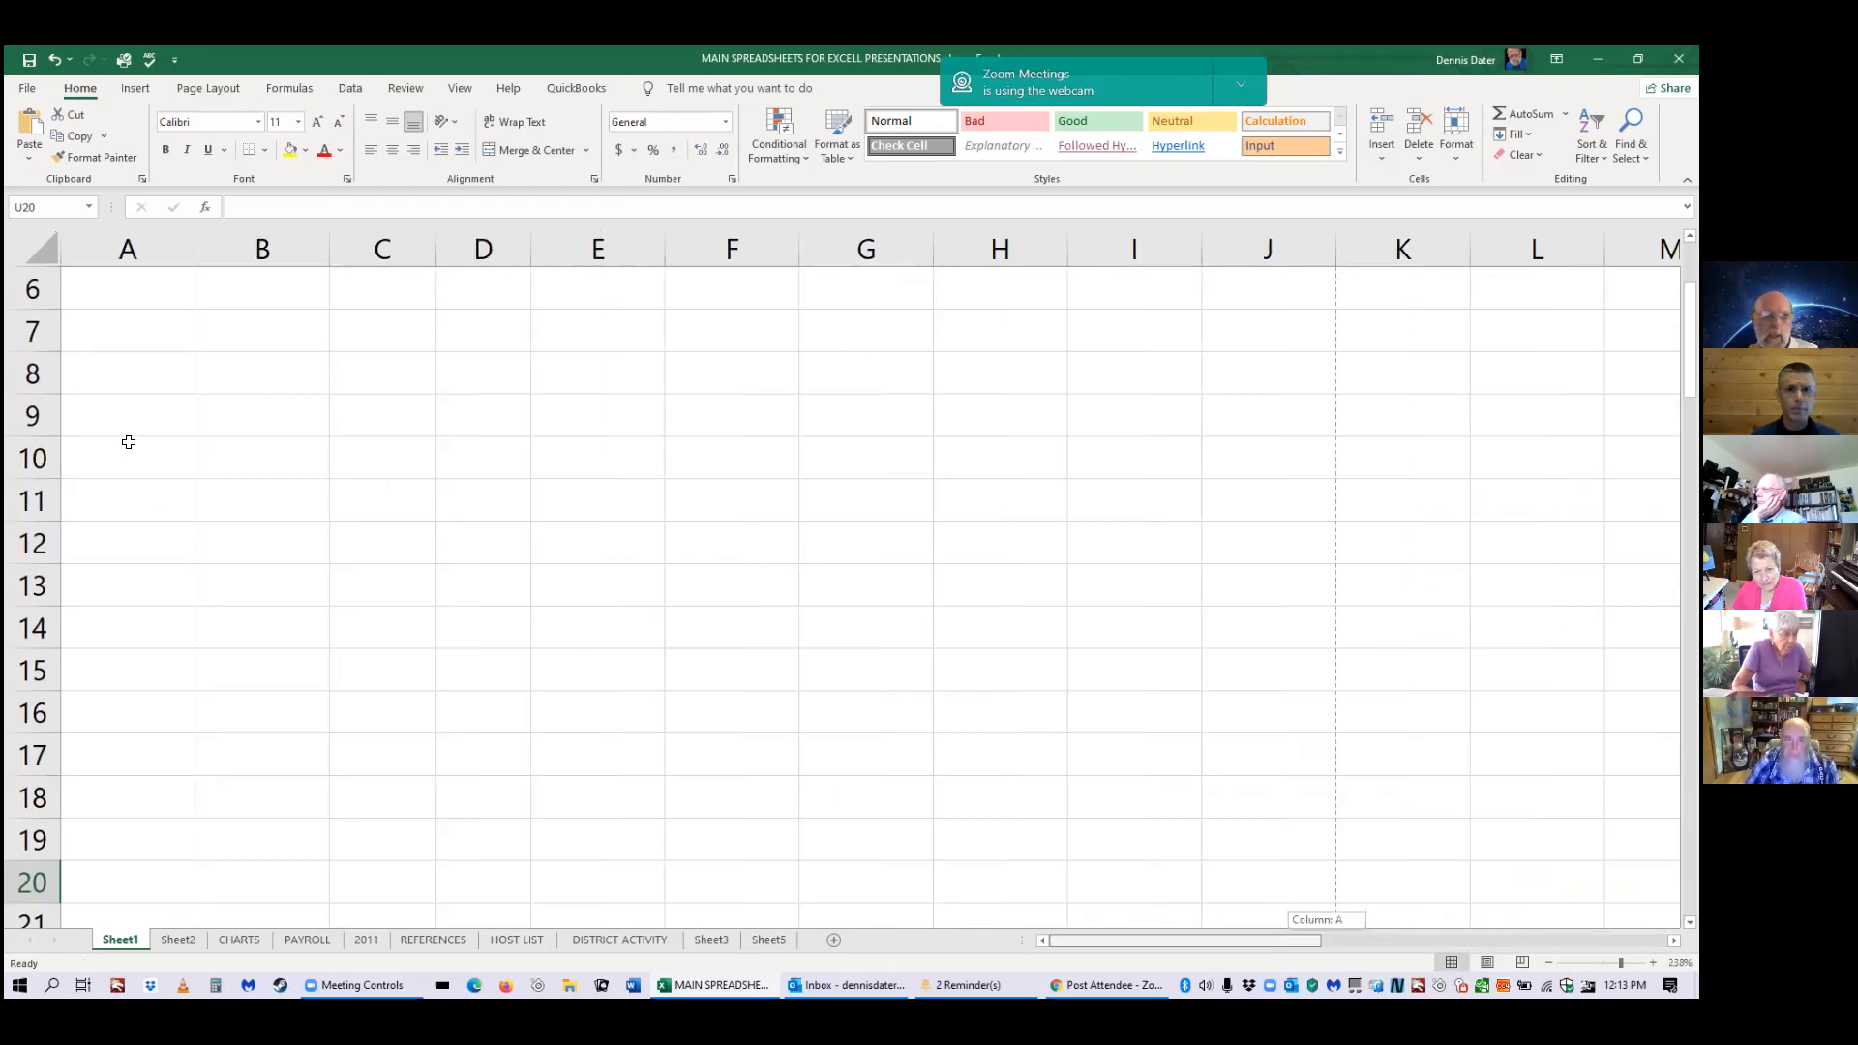
scroll(129, 441, "up", 2)
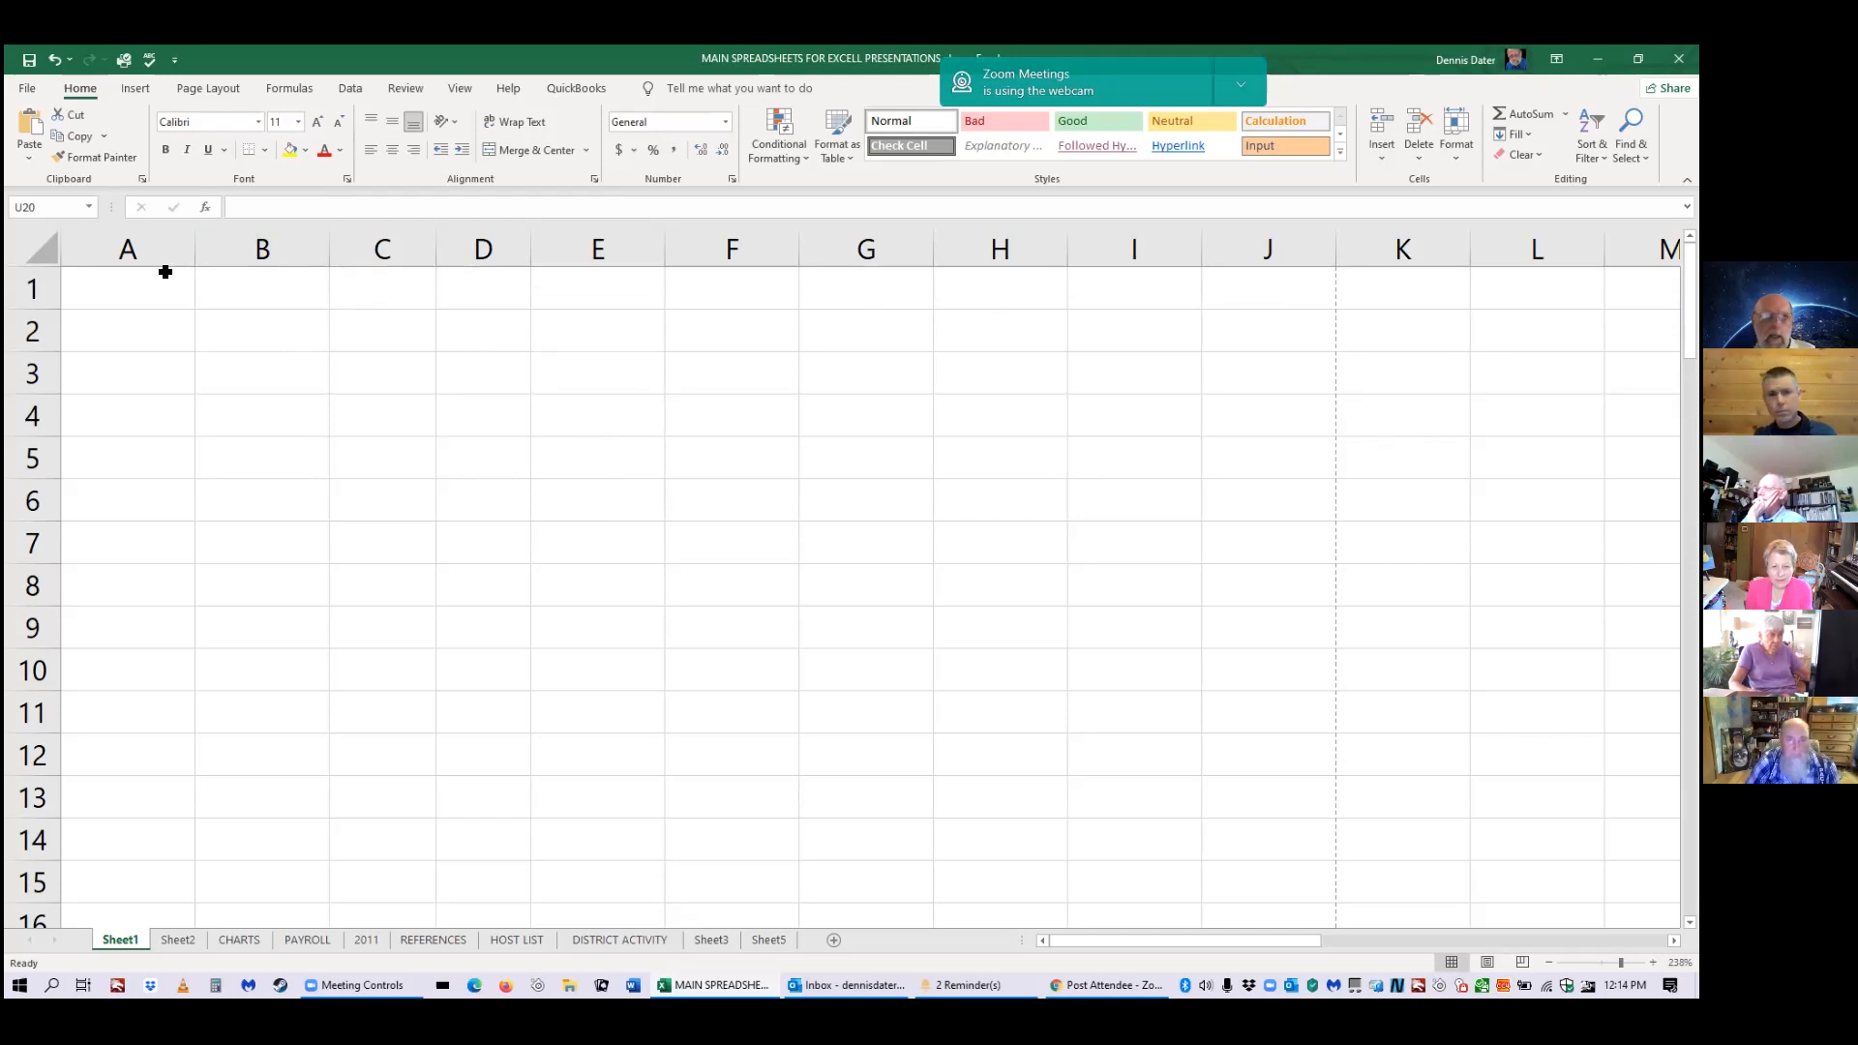
left_click(370, 288)
key("ctrl+shift+Down")
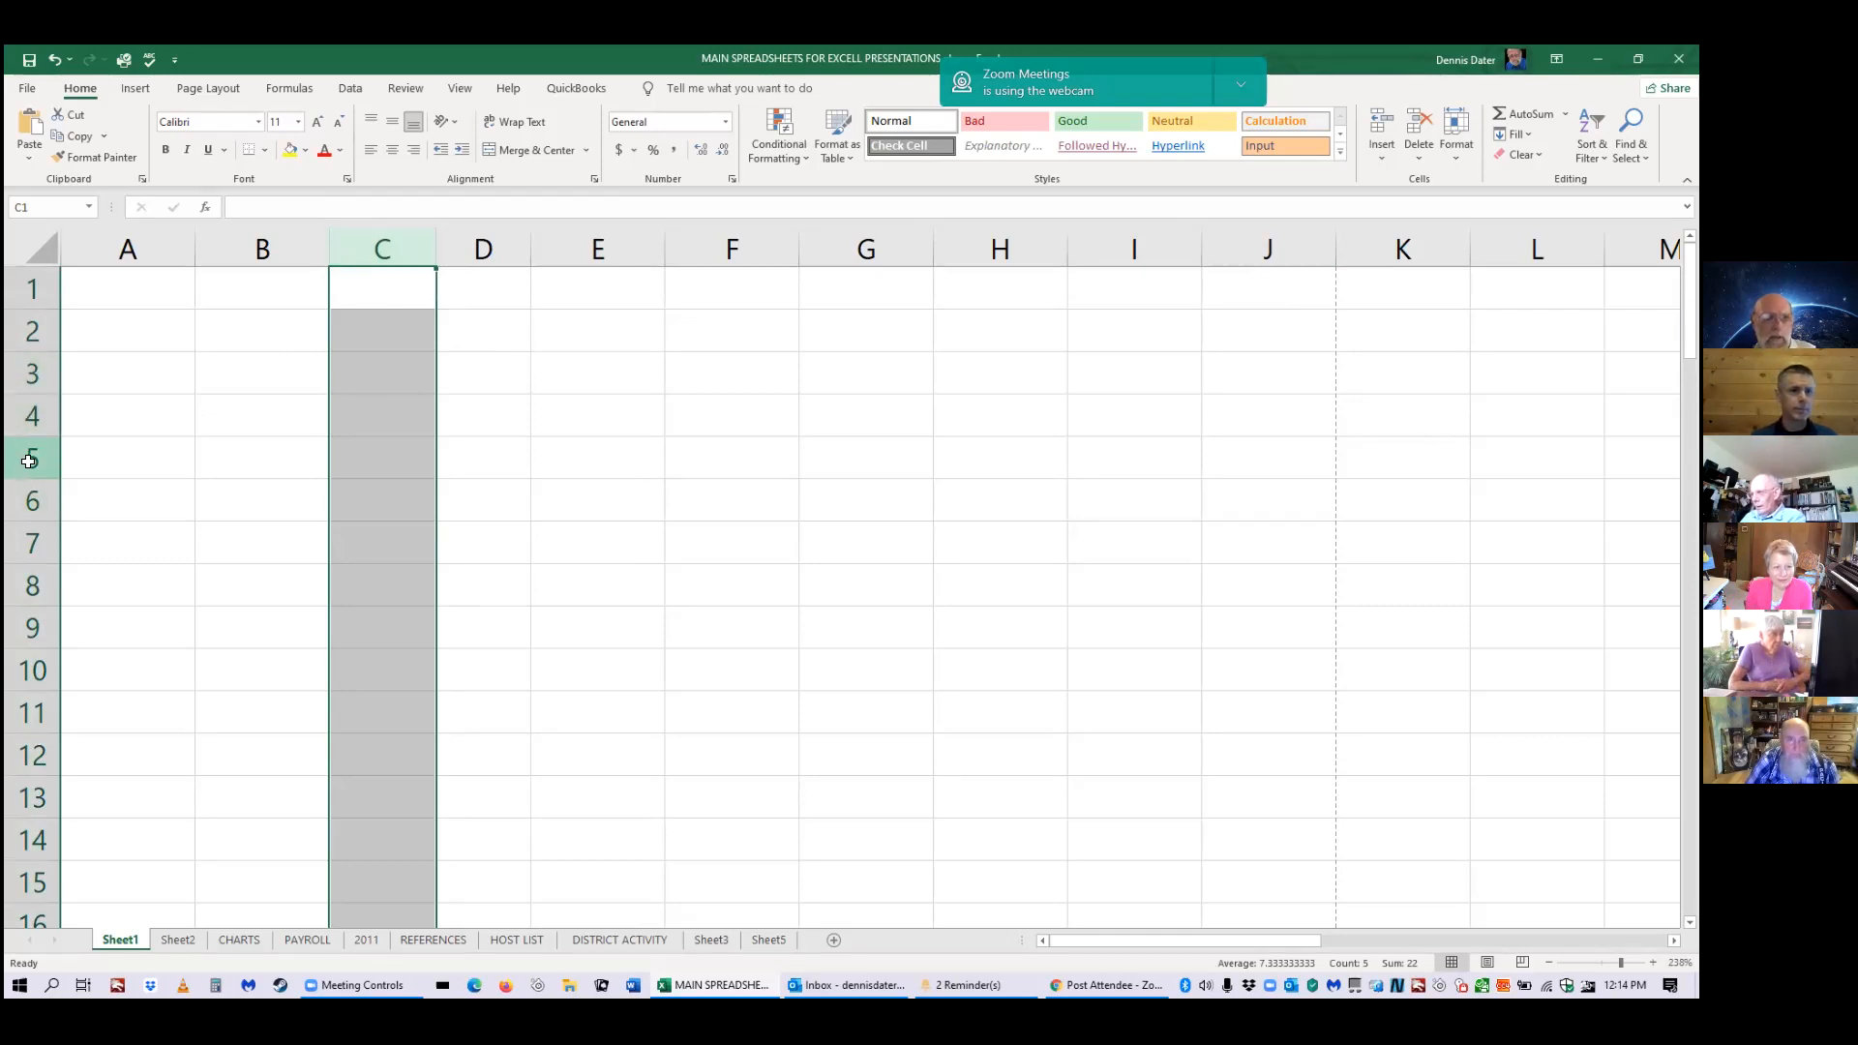
left_click(23, 466)
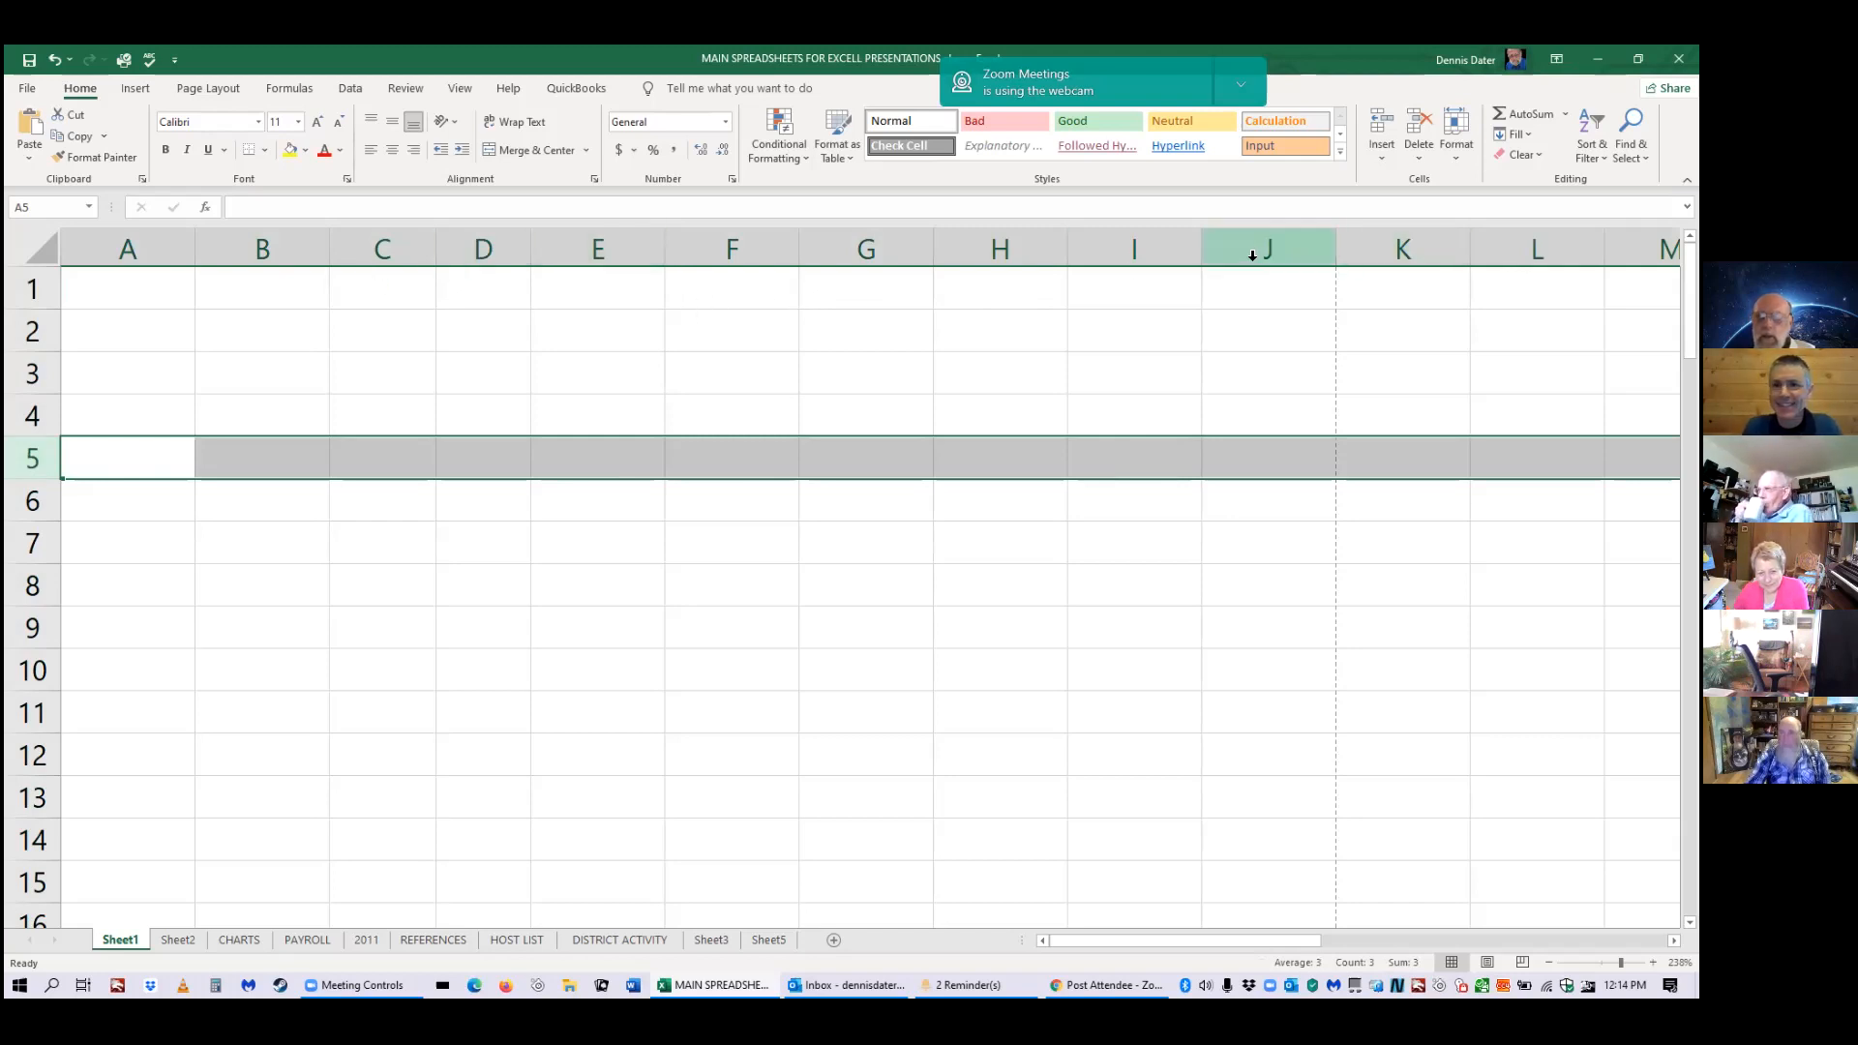
left_click(1134, 250)
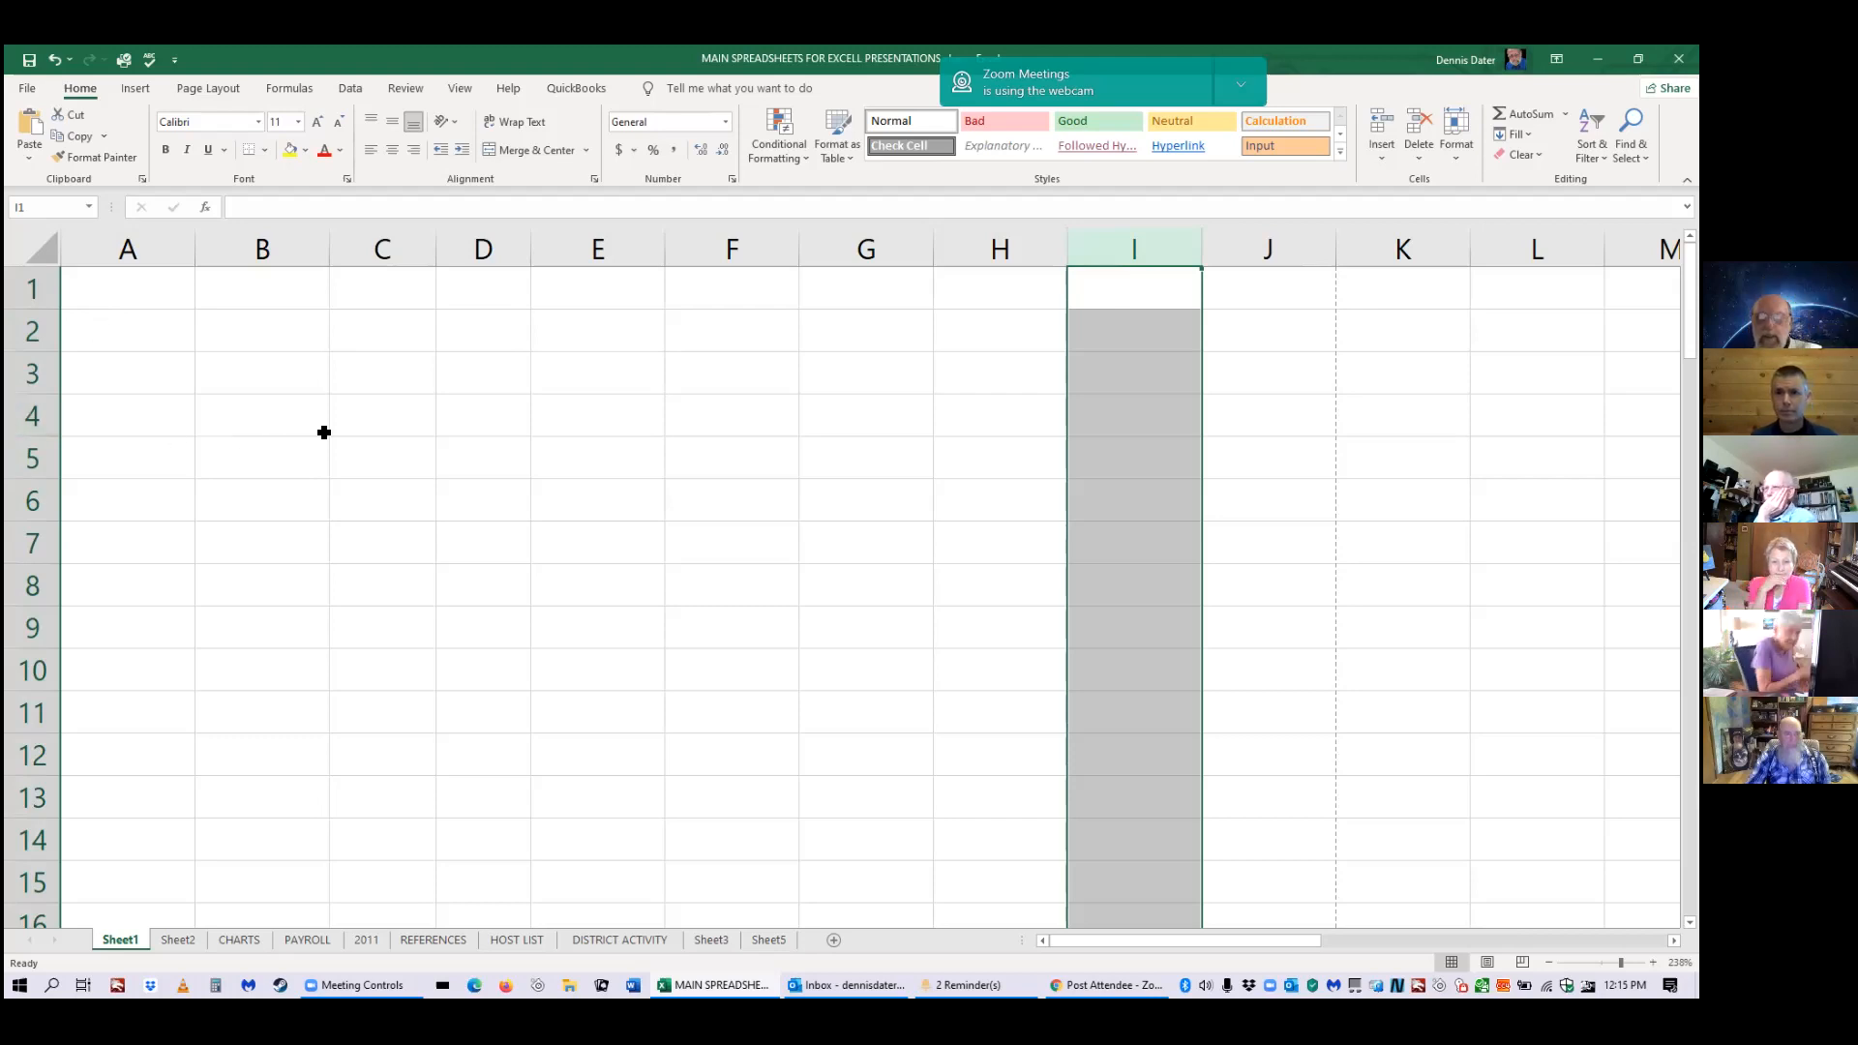
left_click(347, 454)
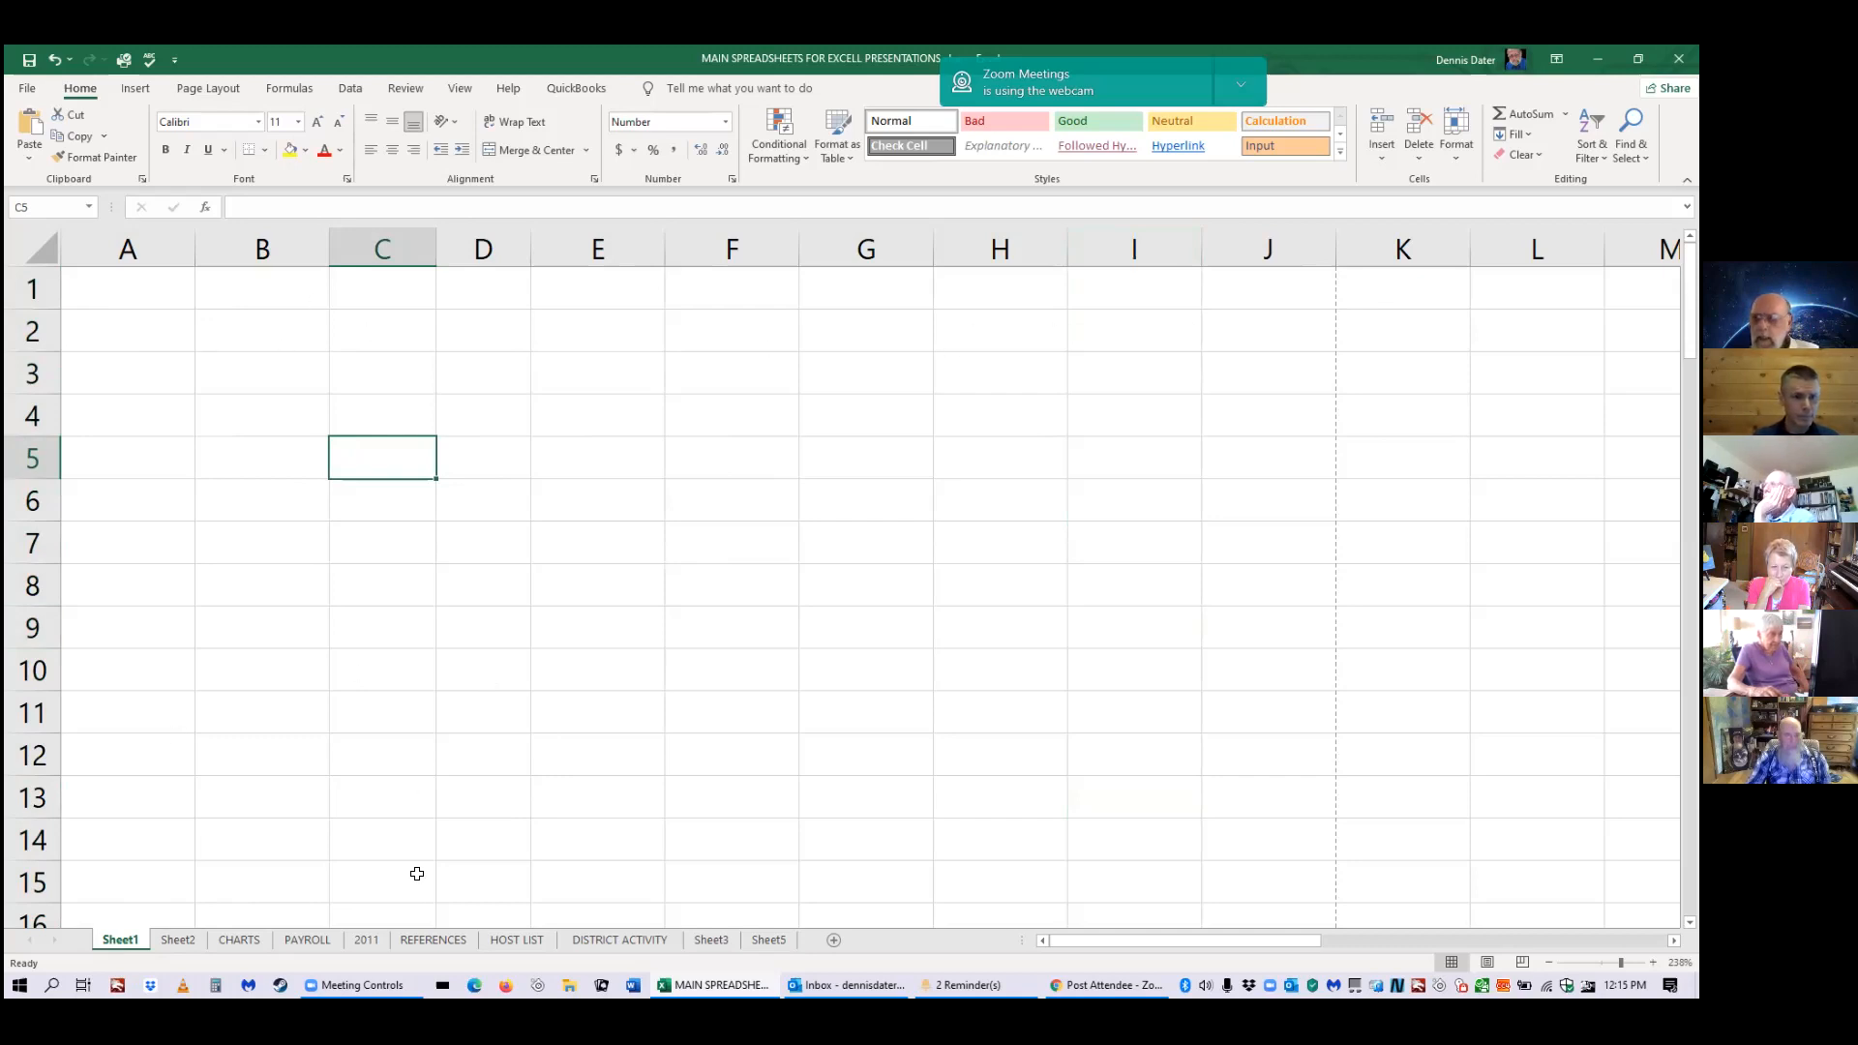
left_click(184, 944)
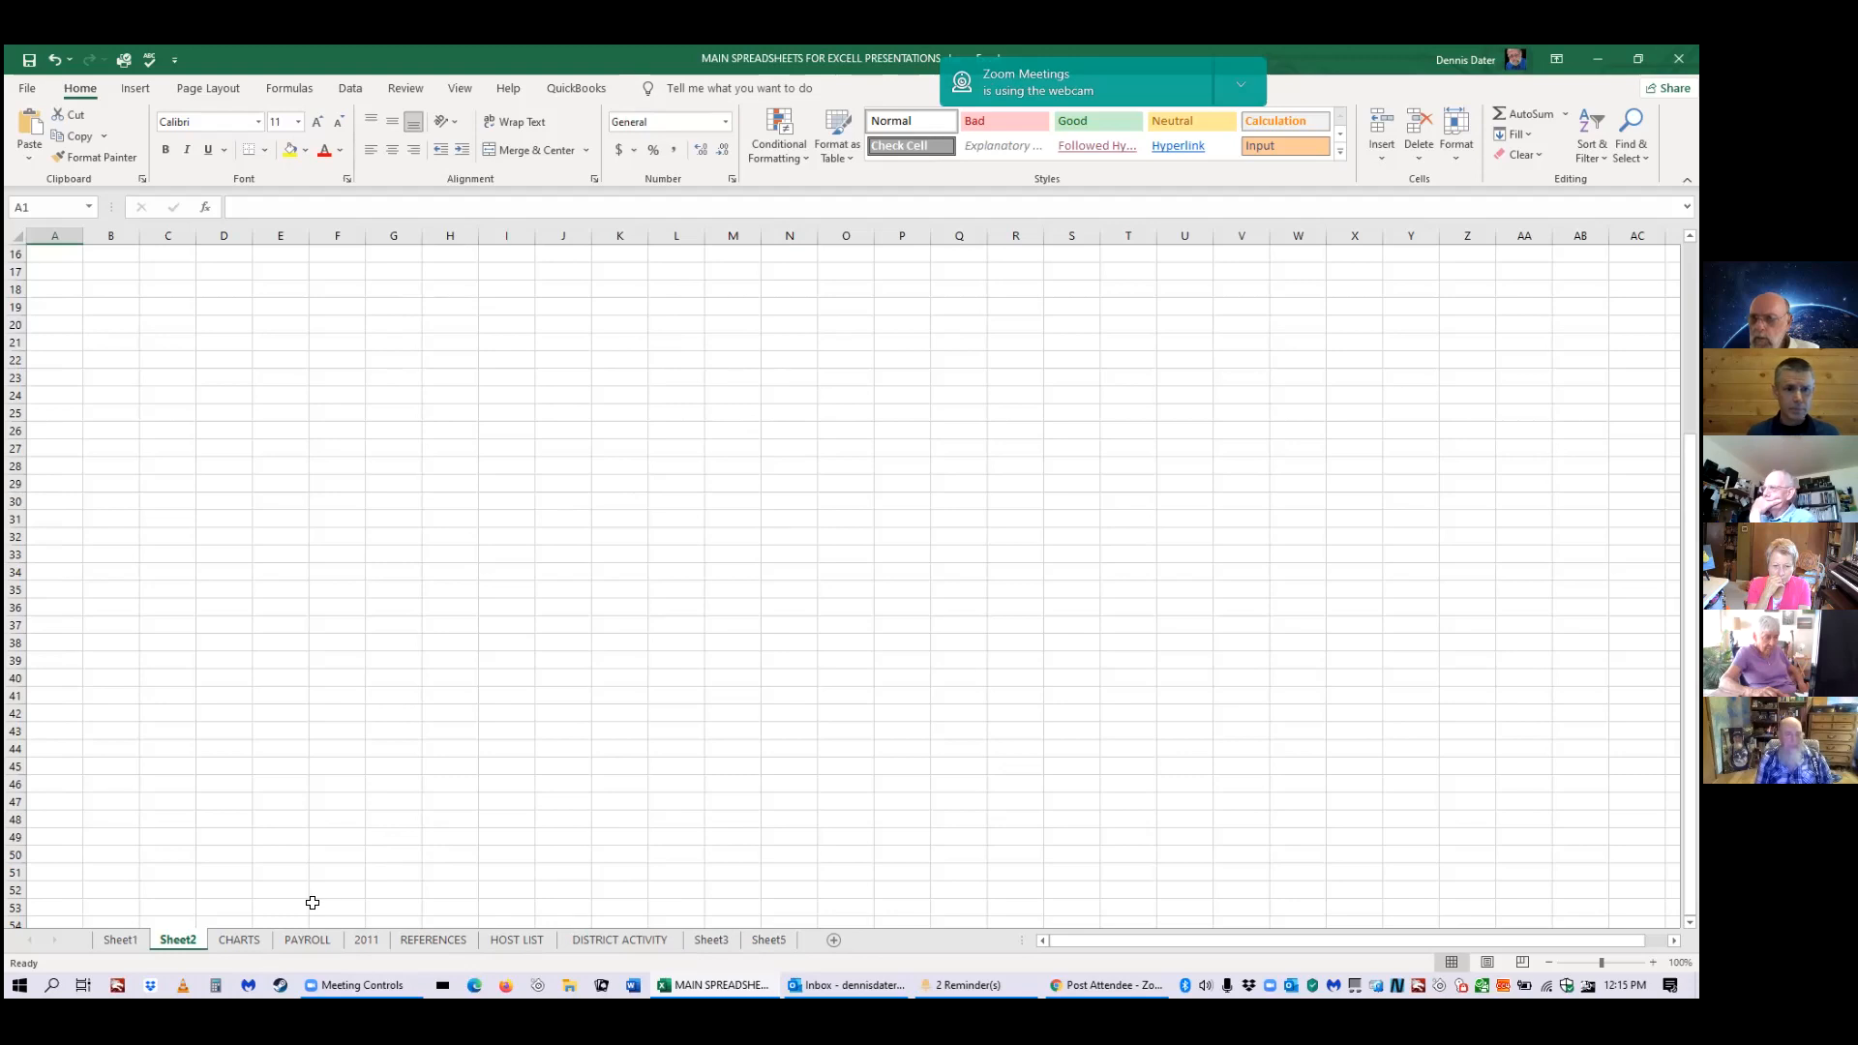
left_click(127, 941)
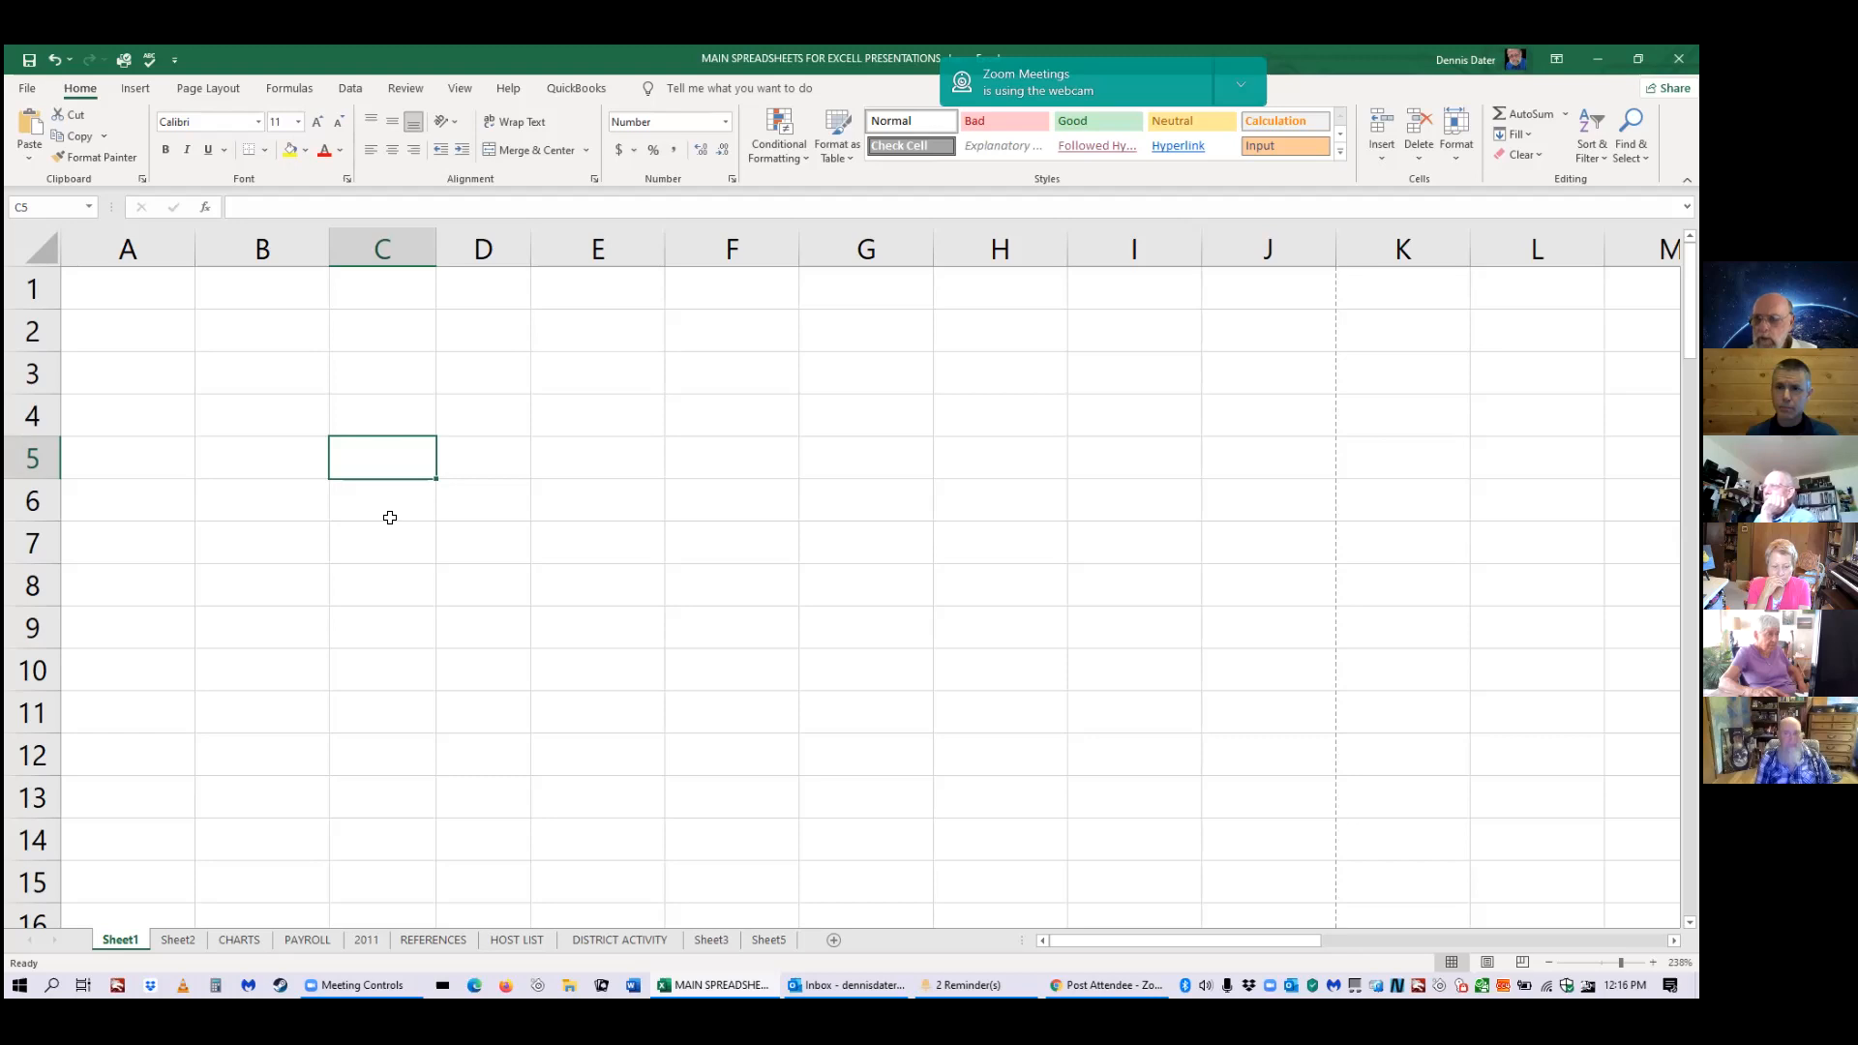
Enter 123 in C5 and the text agjfjfjfj in C6, then begin a formula in C7.
type("123")
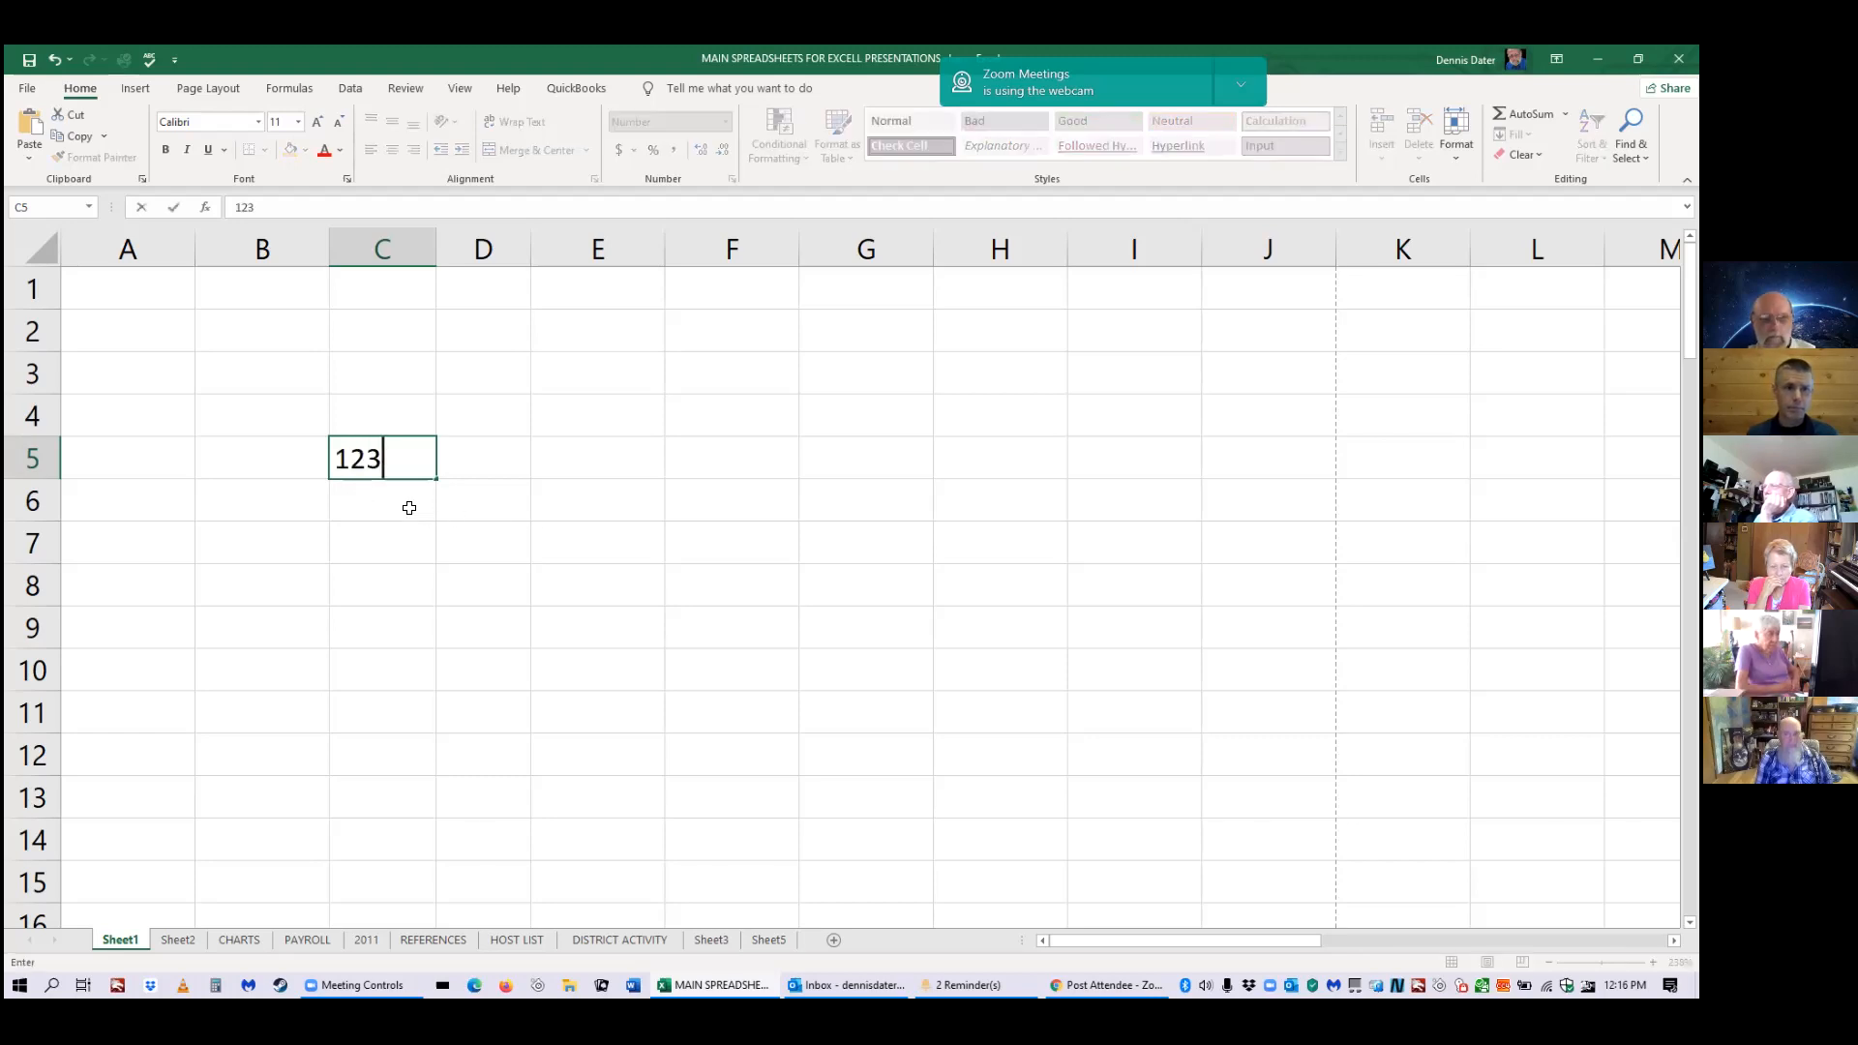
key("Return")
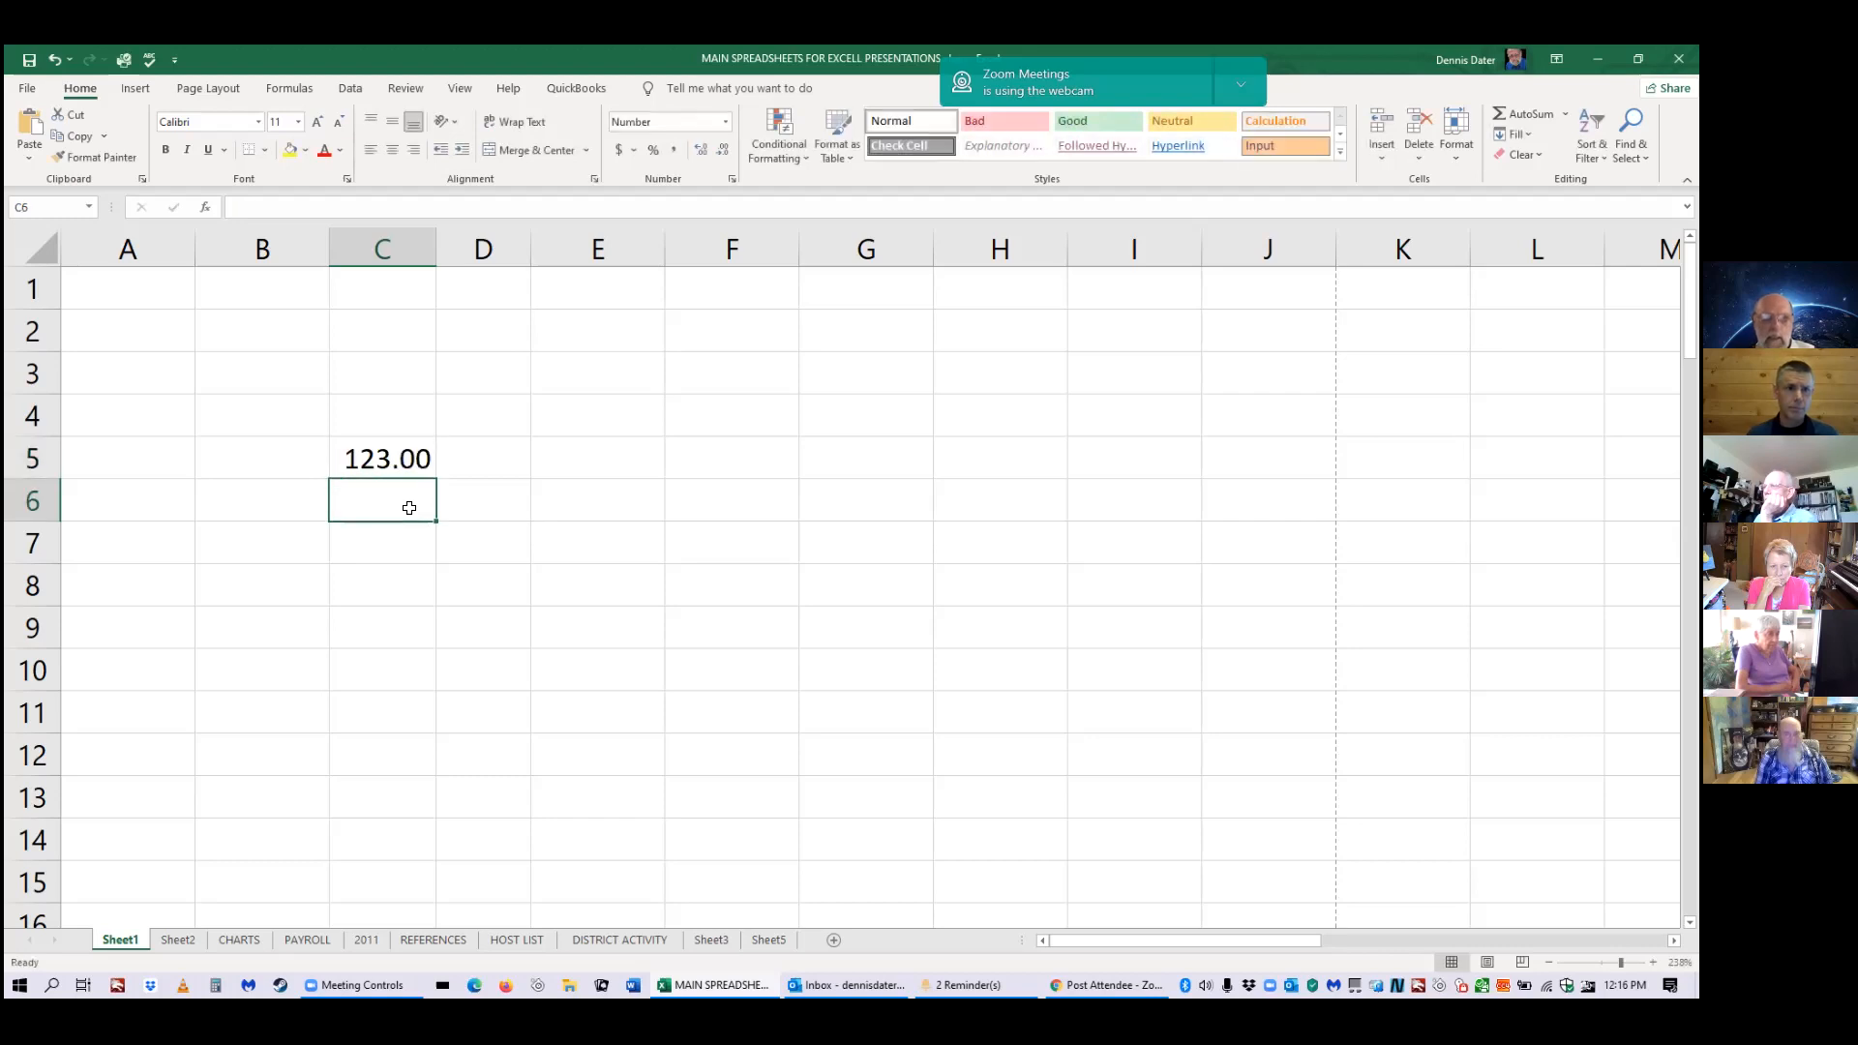
type("ag")
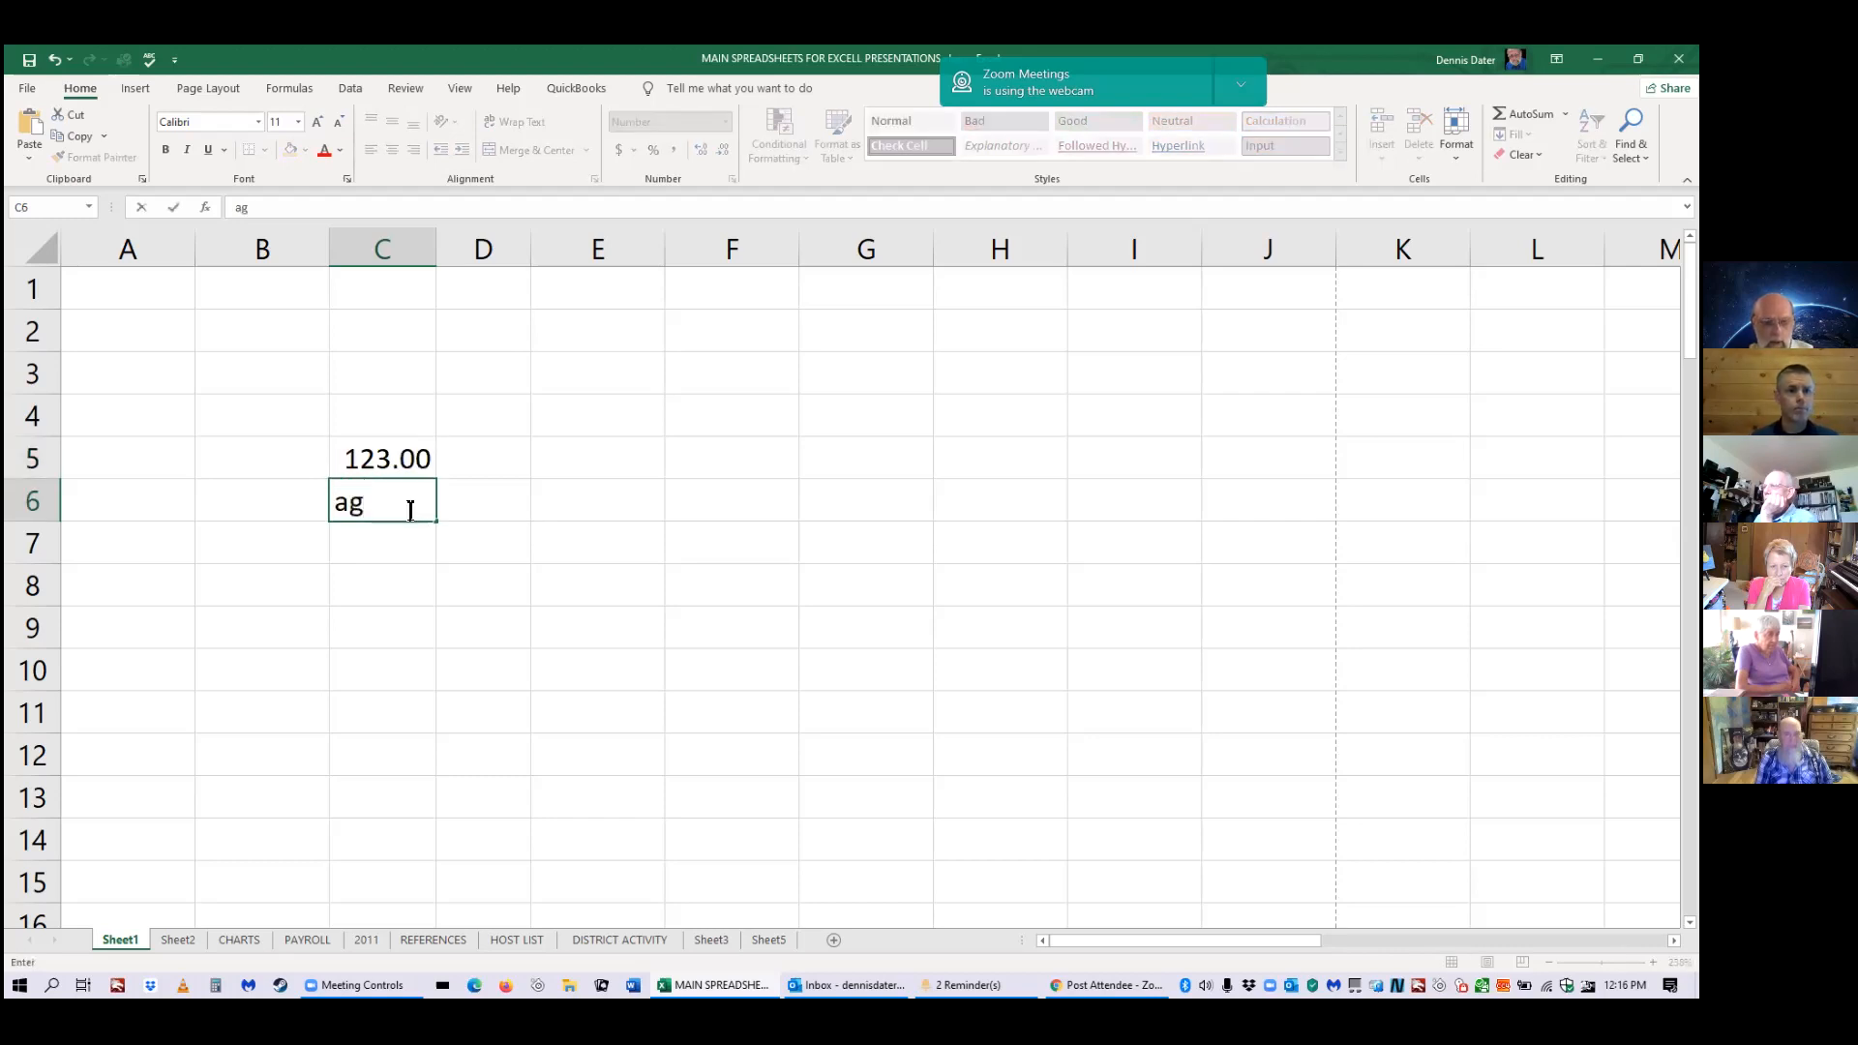
type("jfjfjfj")
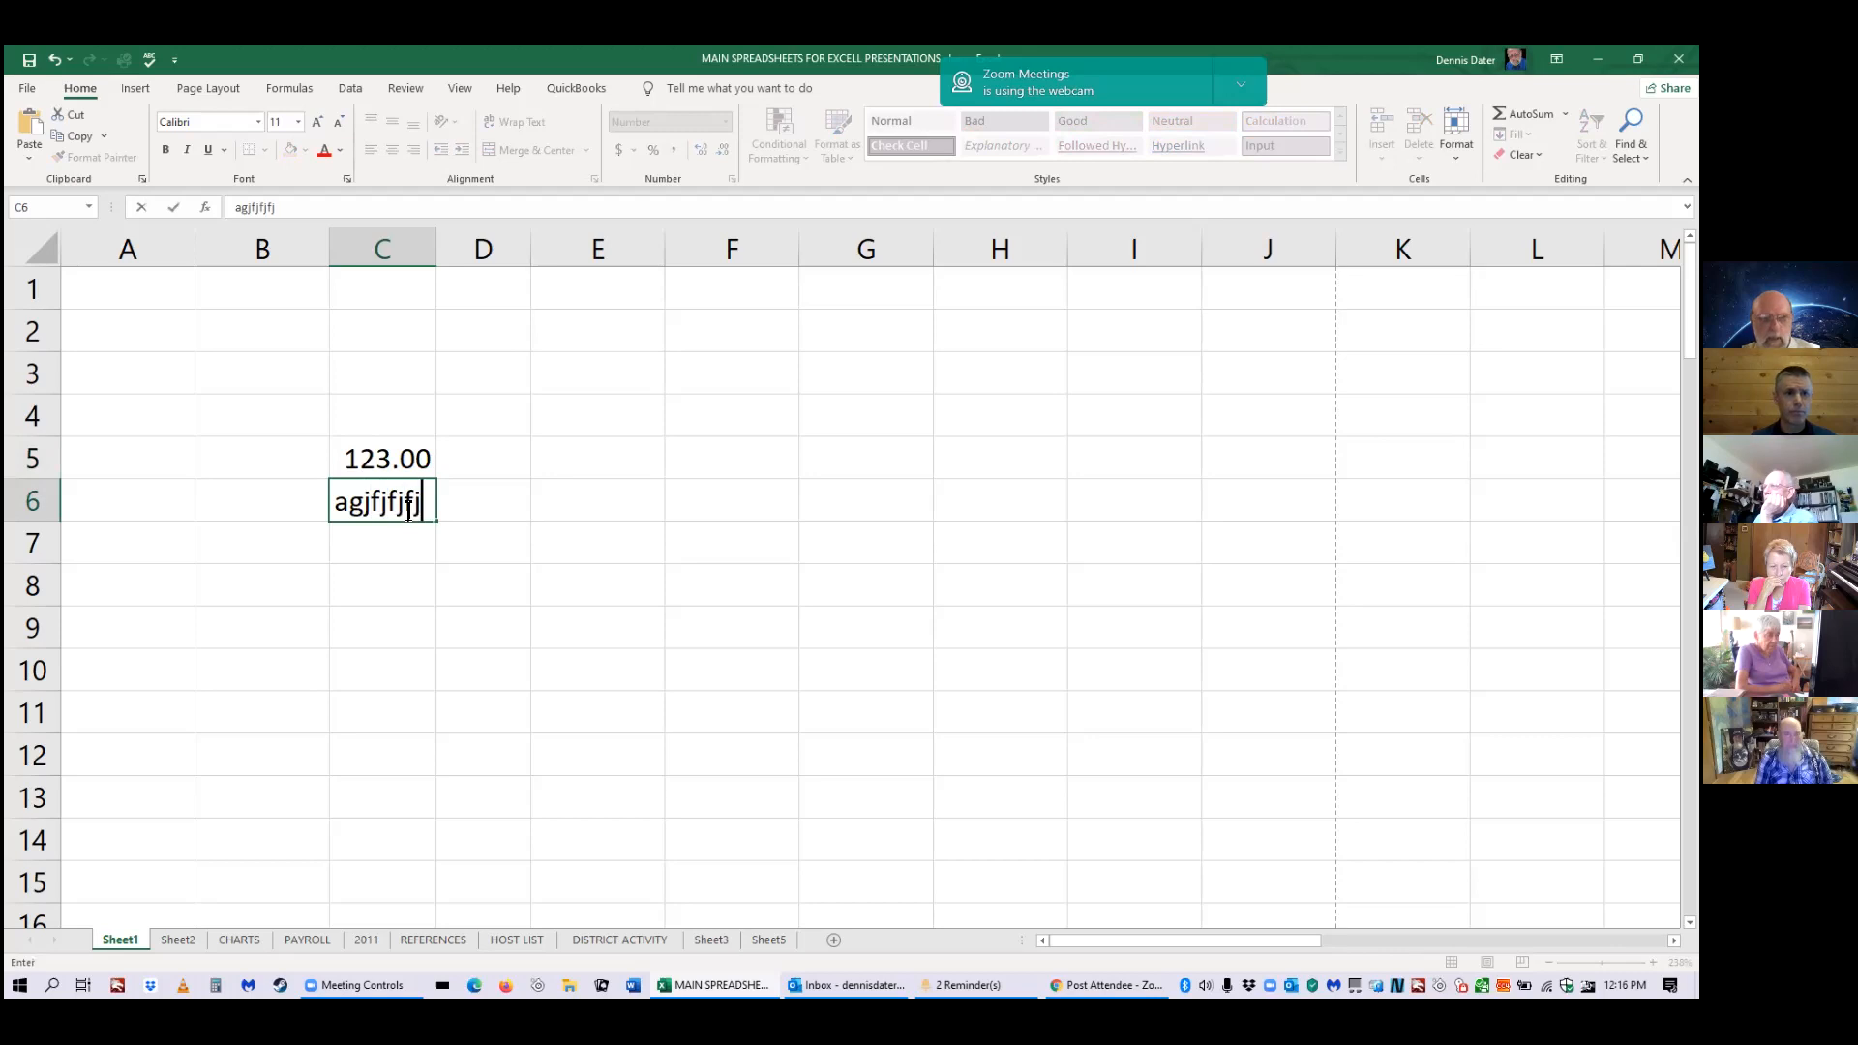
key("Return")
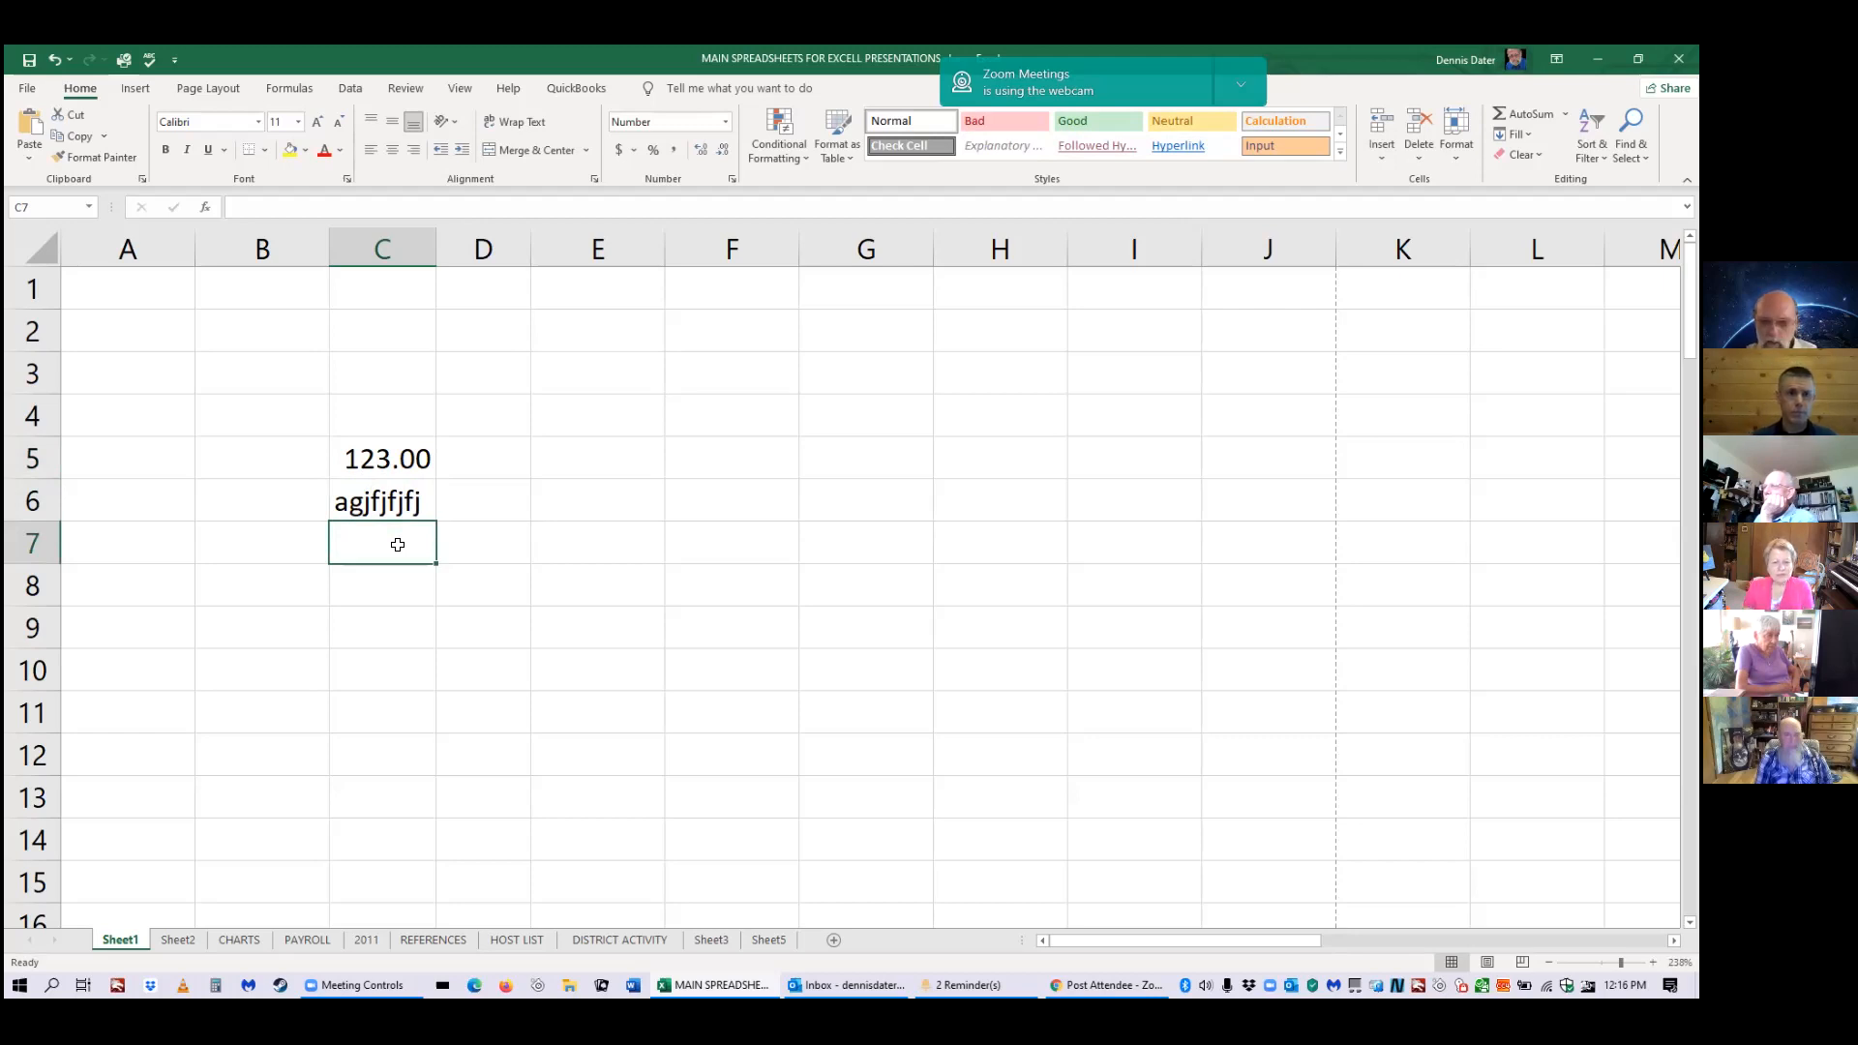
type("=")
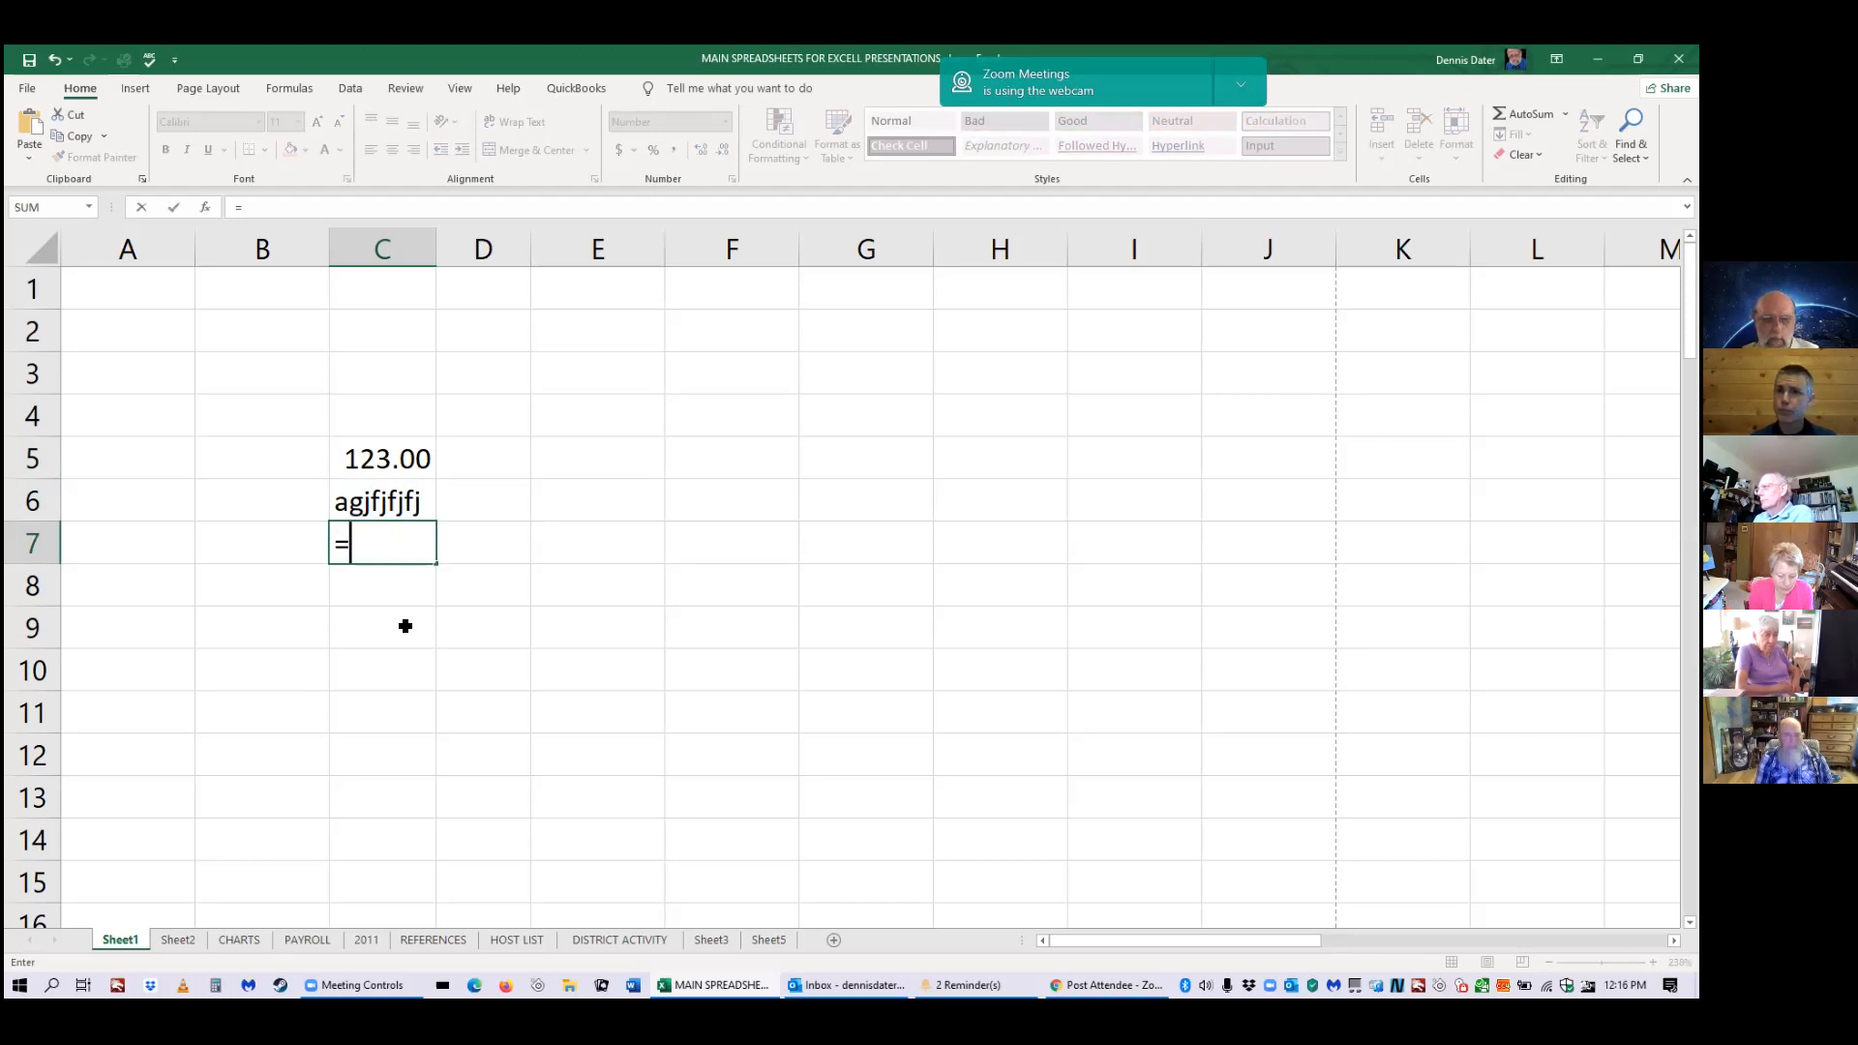
Complete the C7 formula as =5+7 so it shows 12.00.
type("5")
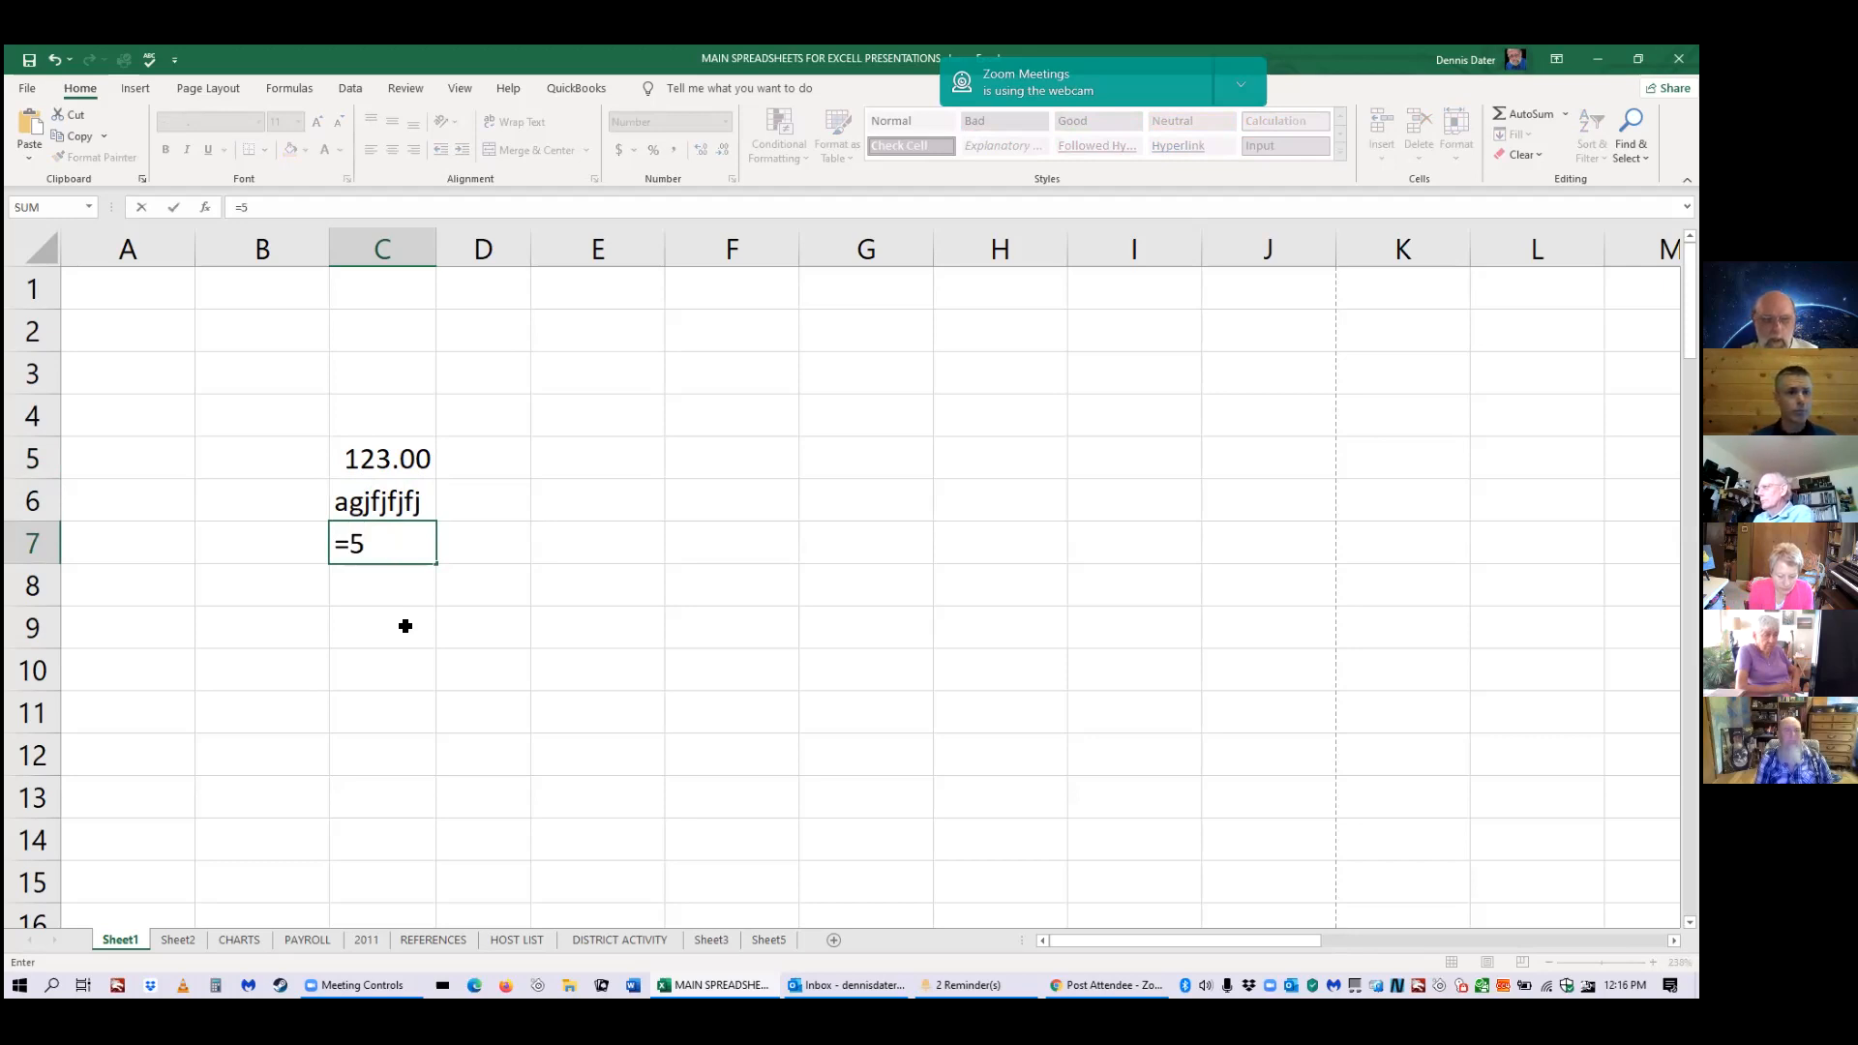
type("+7")
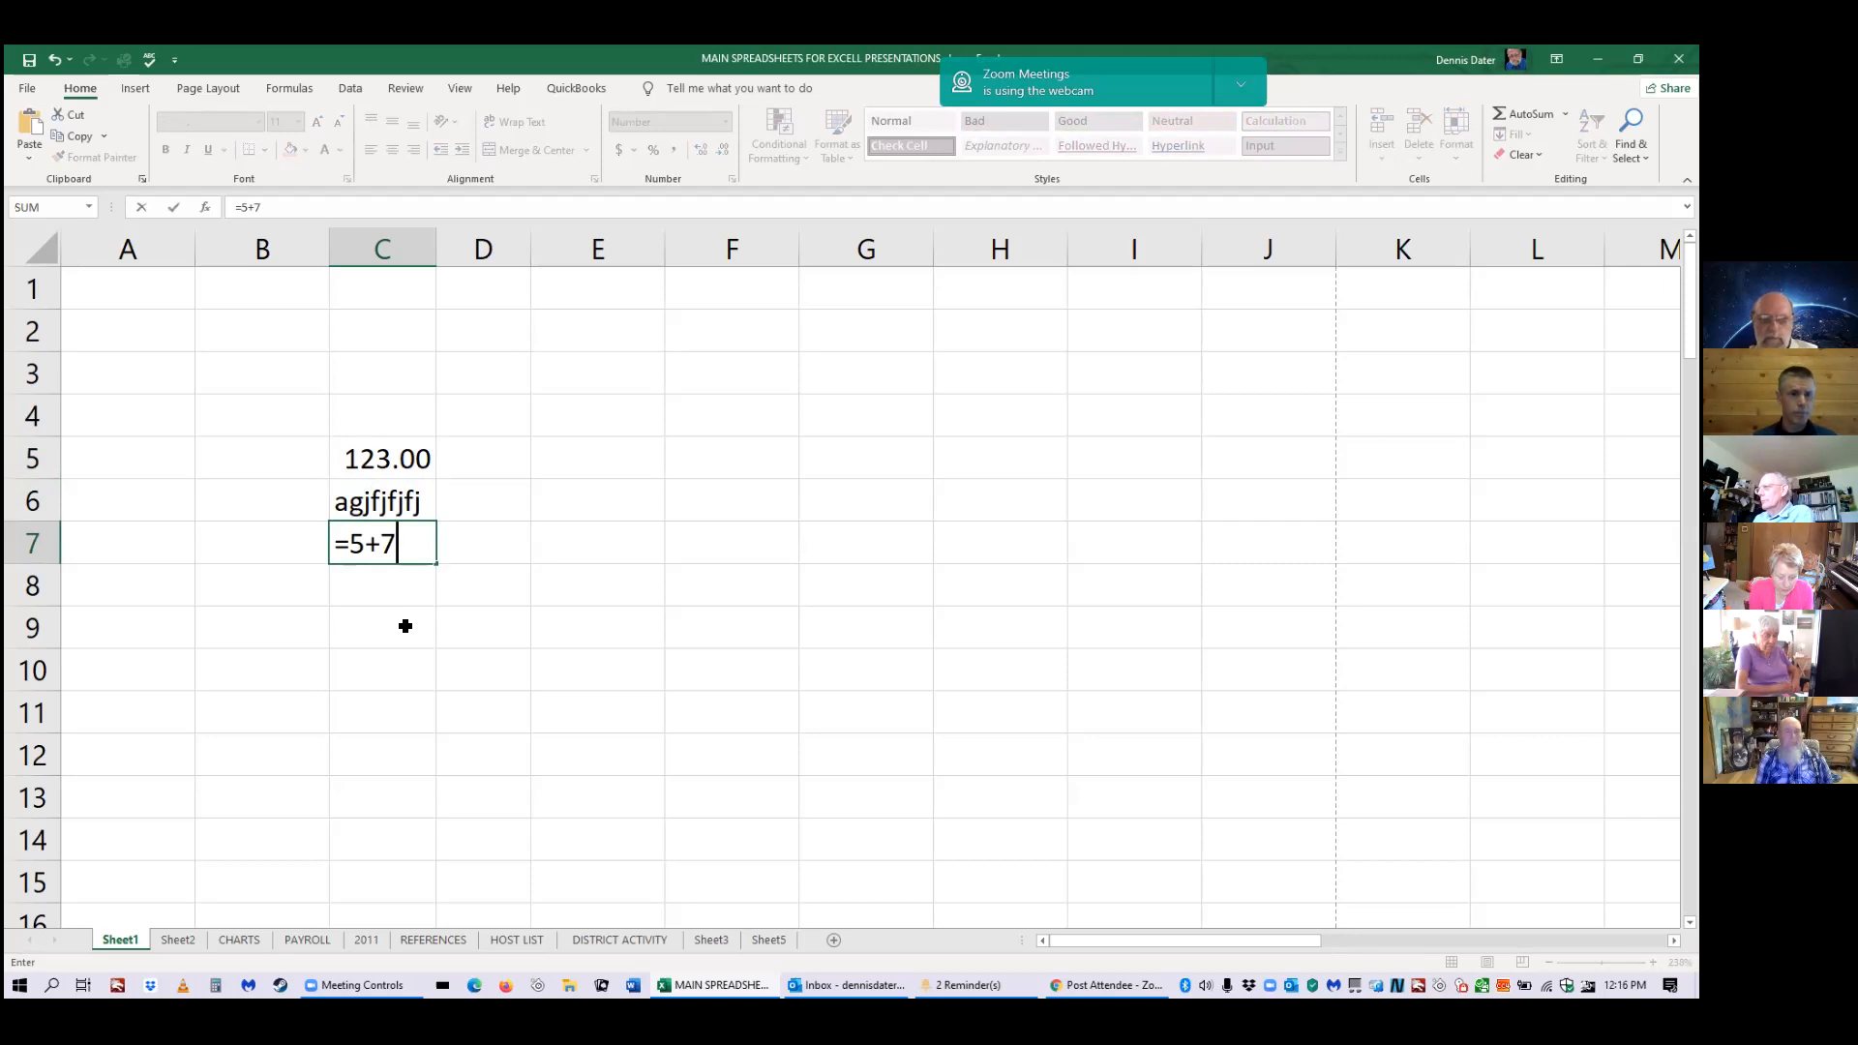
key("Return")
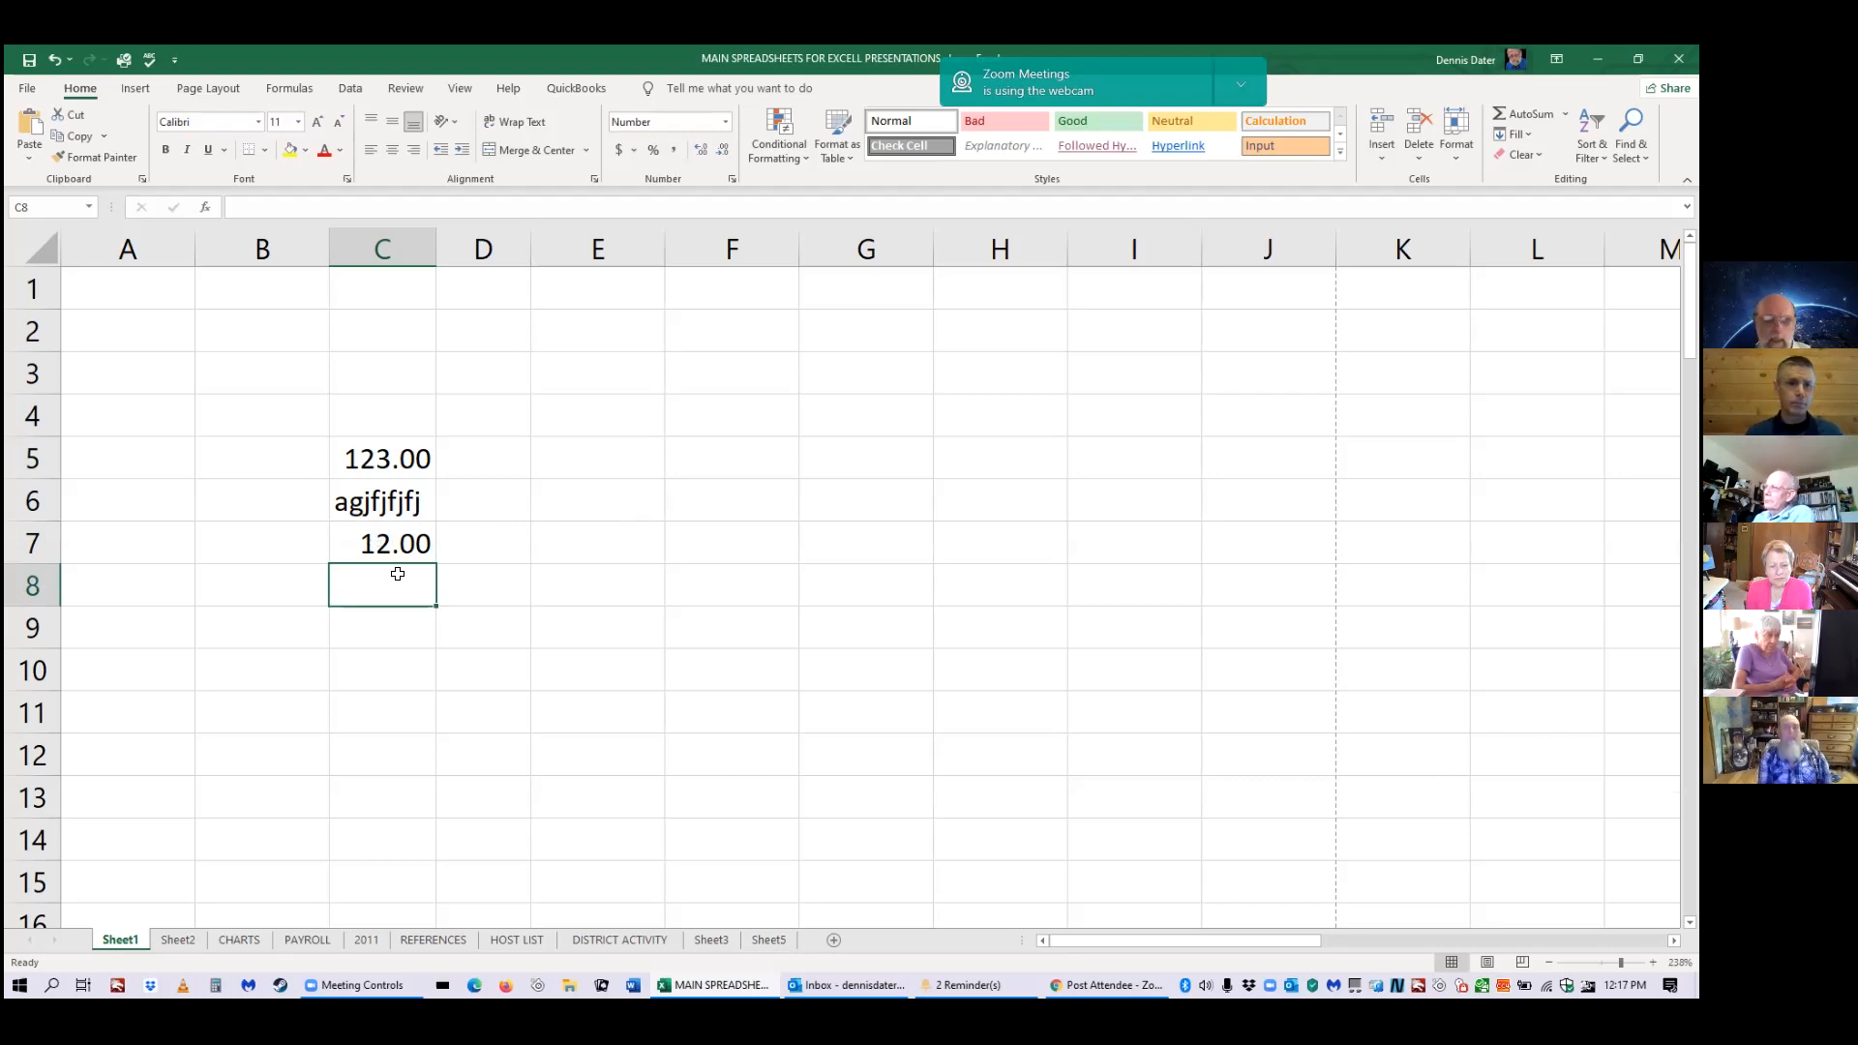
key("Up")
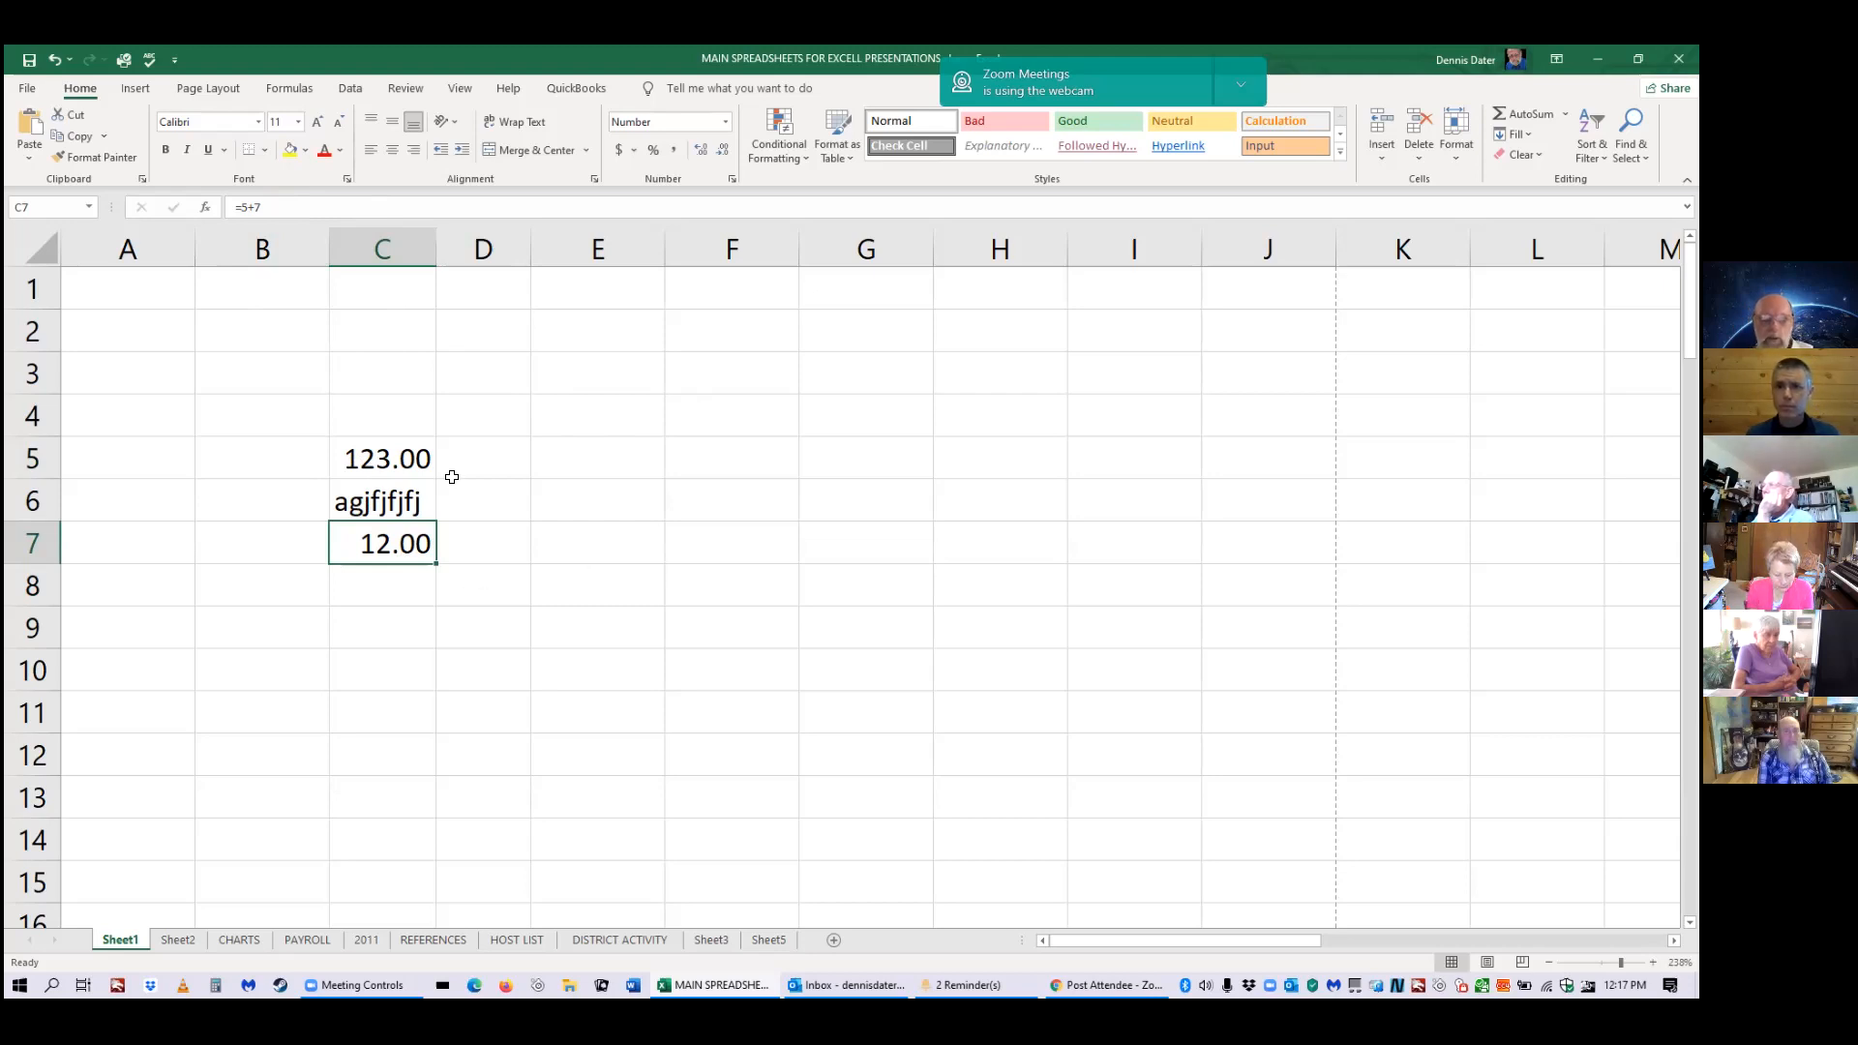
left_click(396, 462)
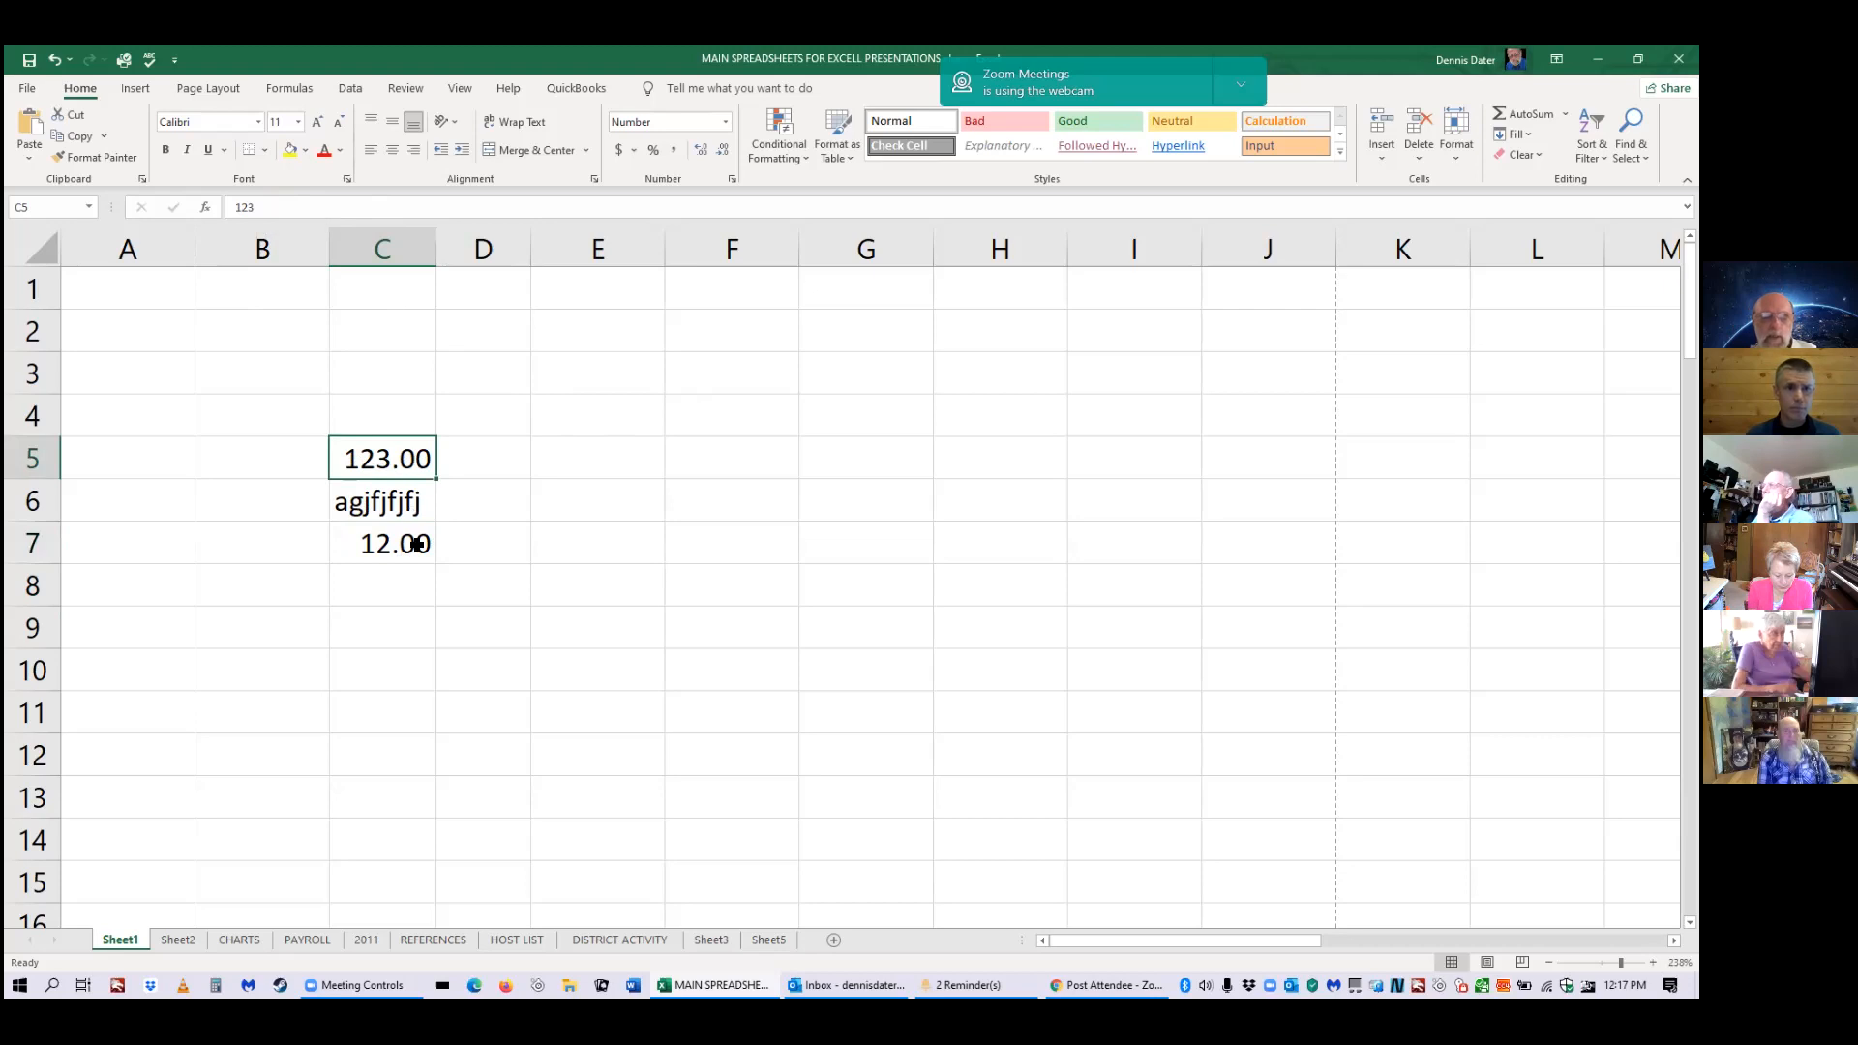
key("Down")
key("Down")
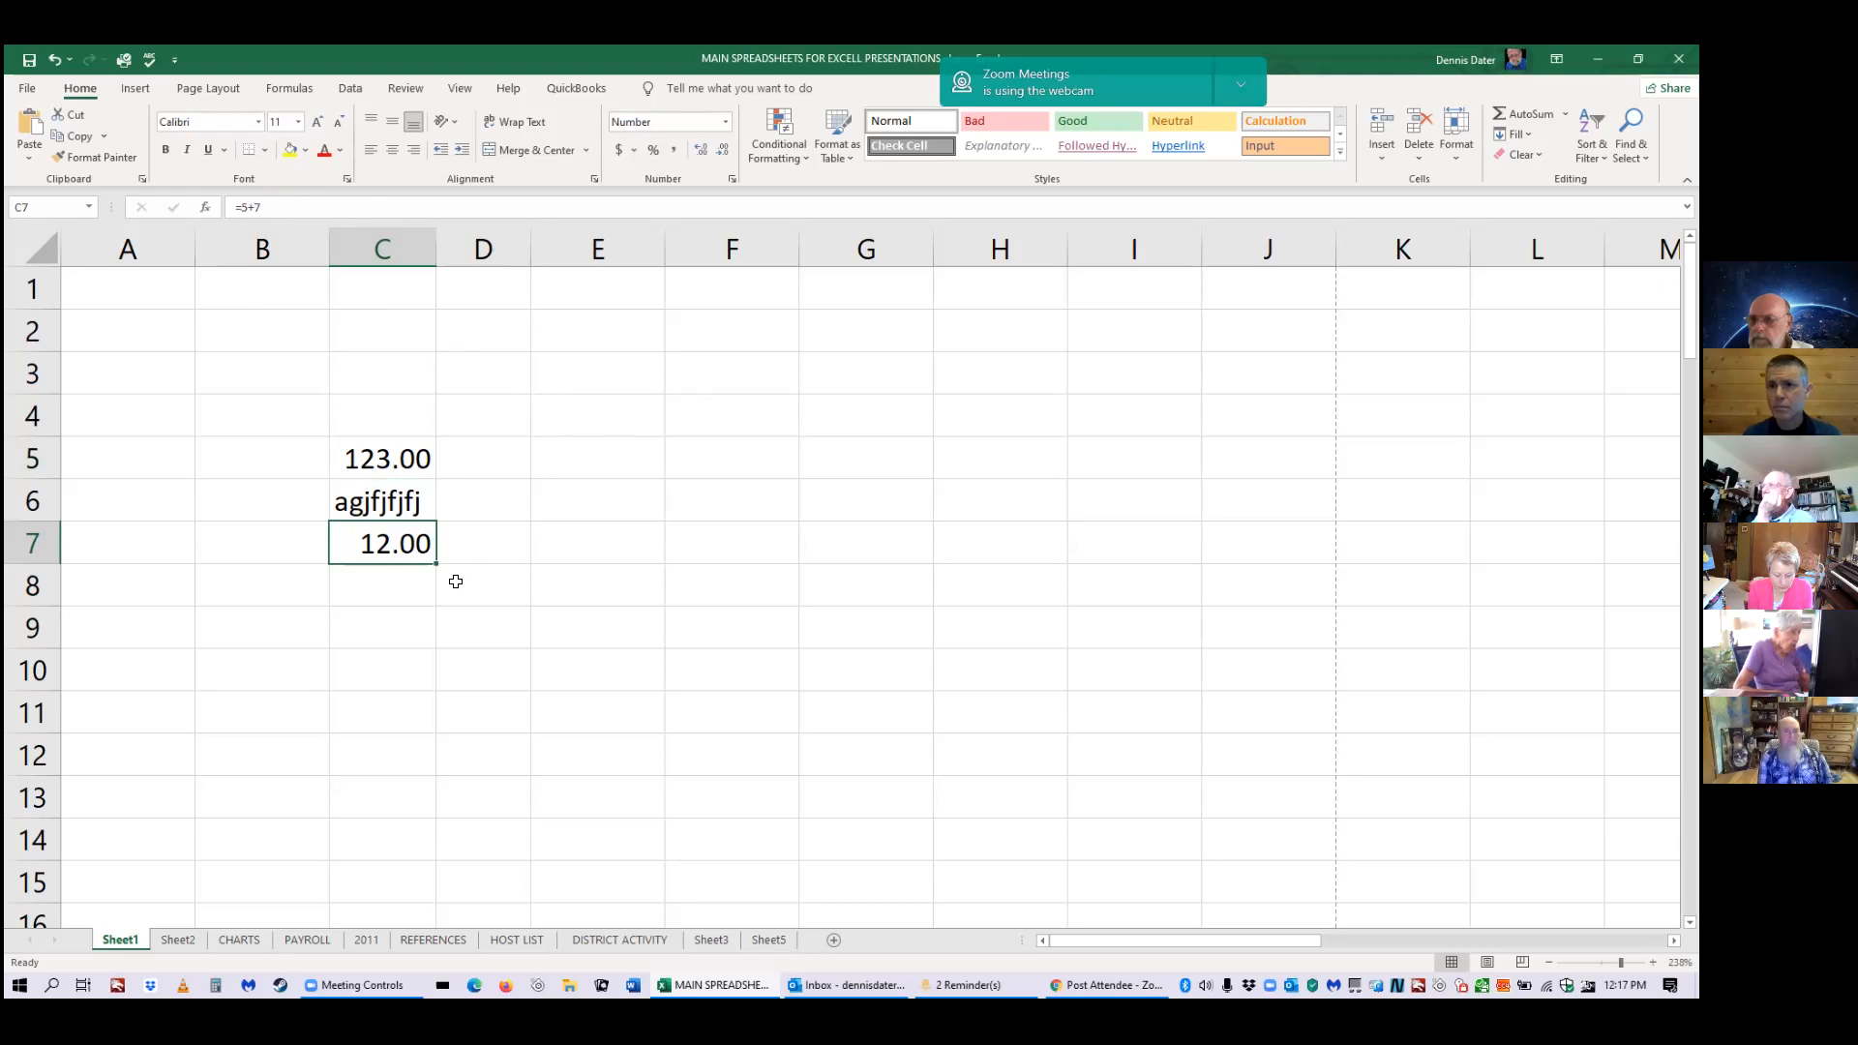
double_click(412, 549)
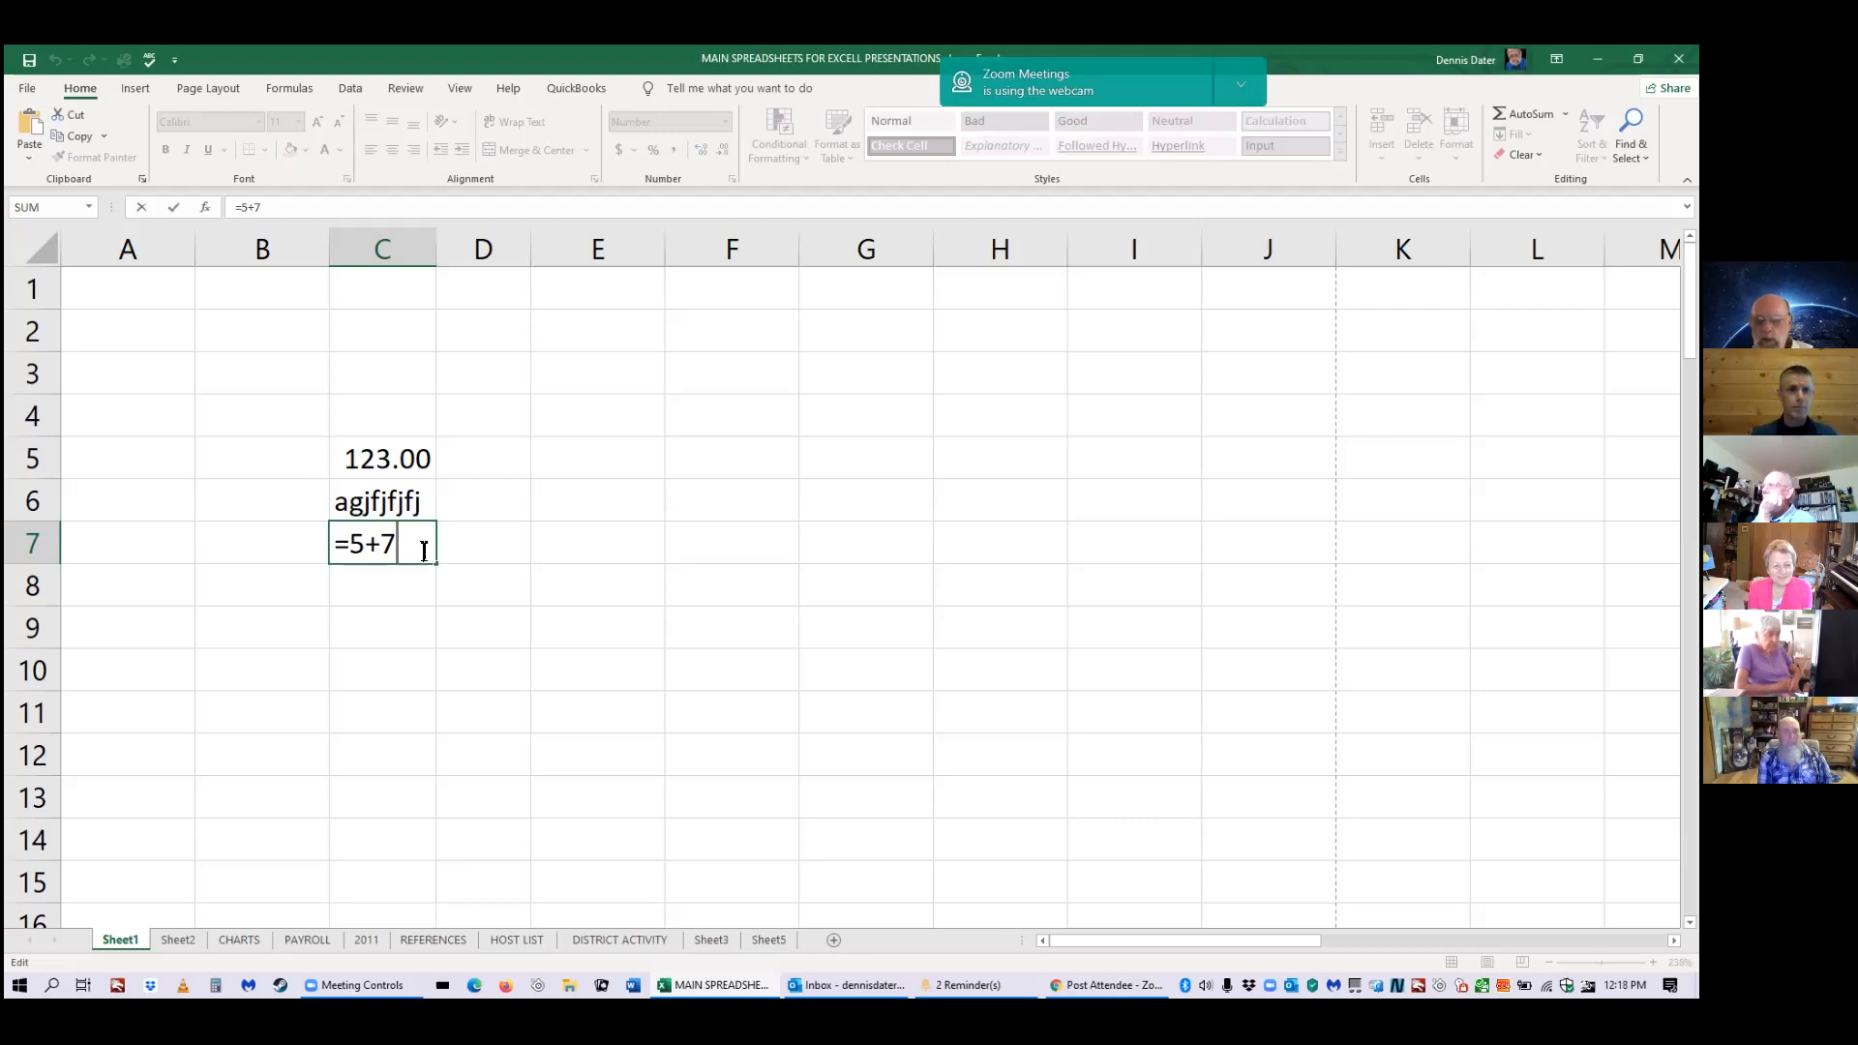
left_click(431, 585)
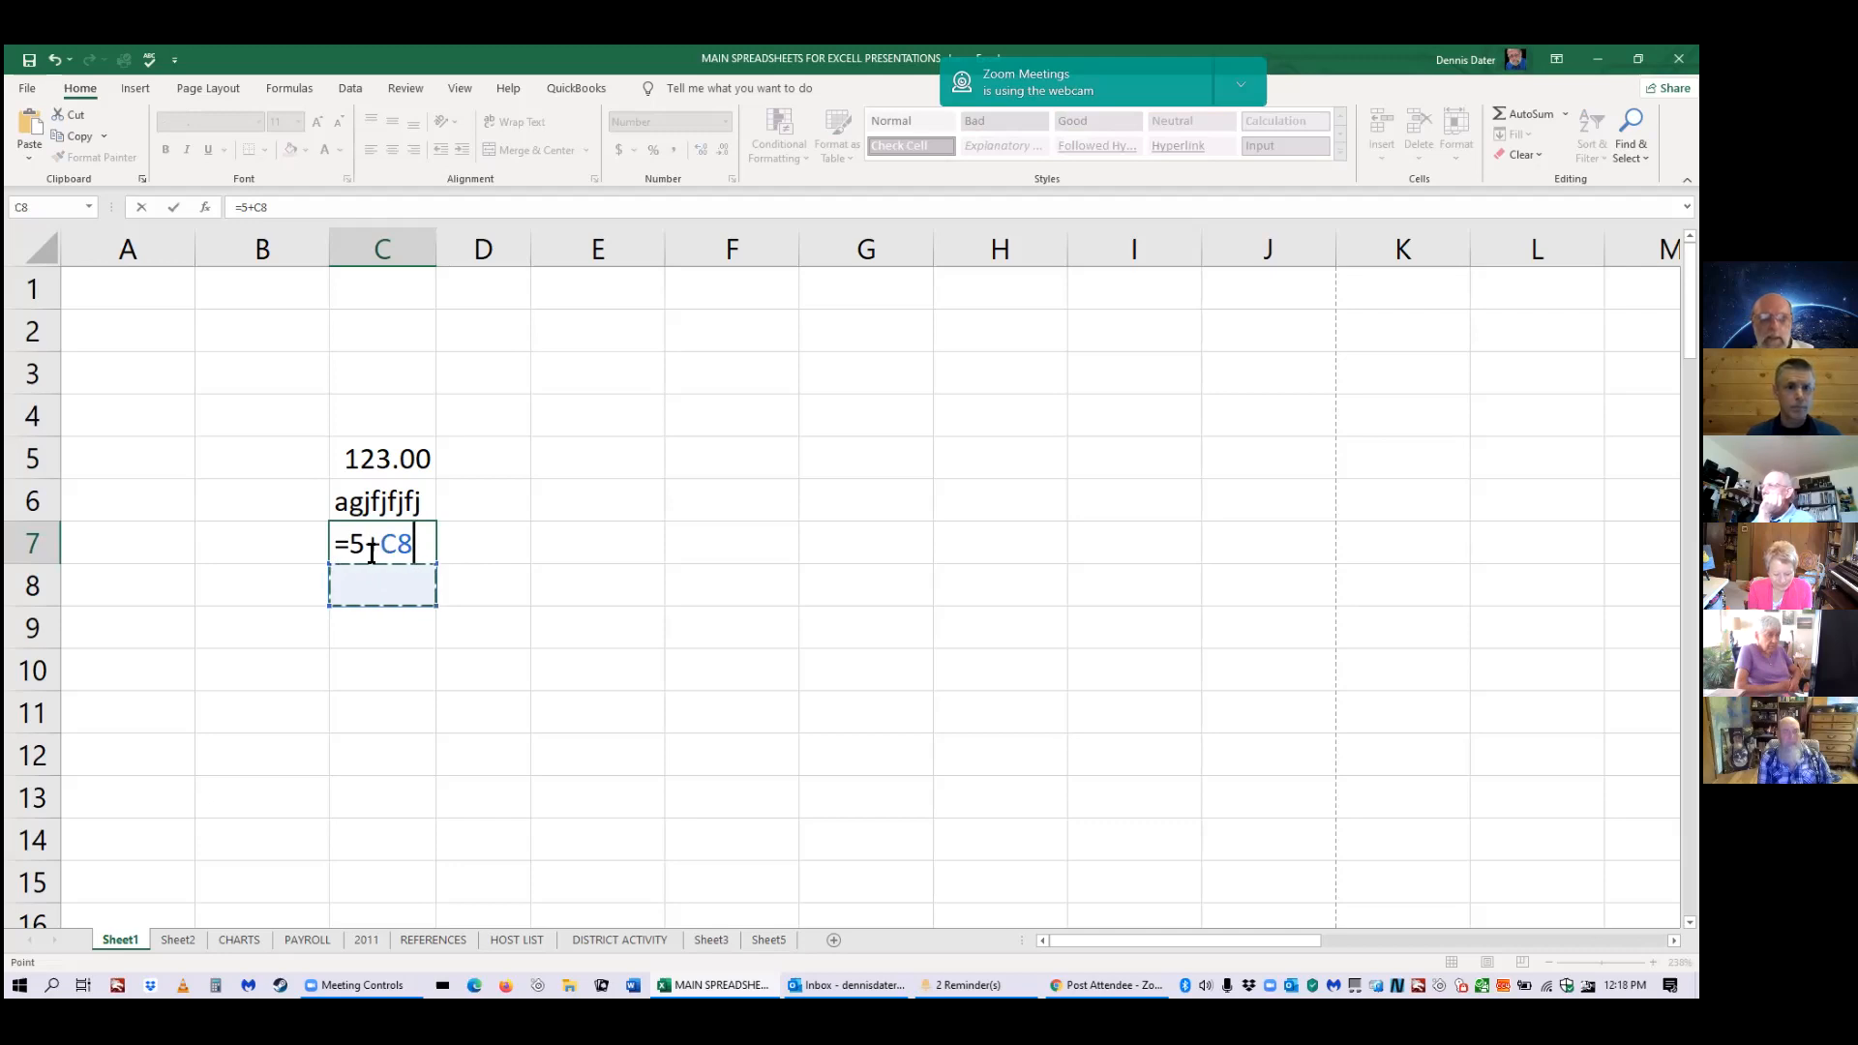
key("Escape")
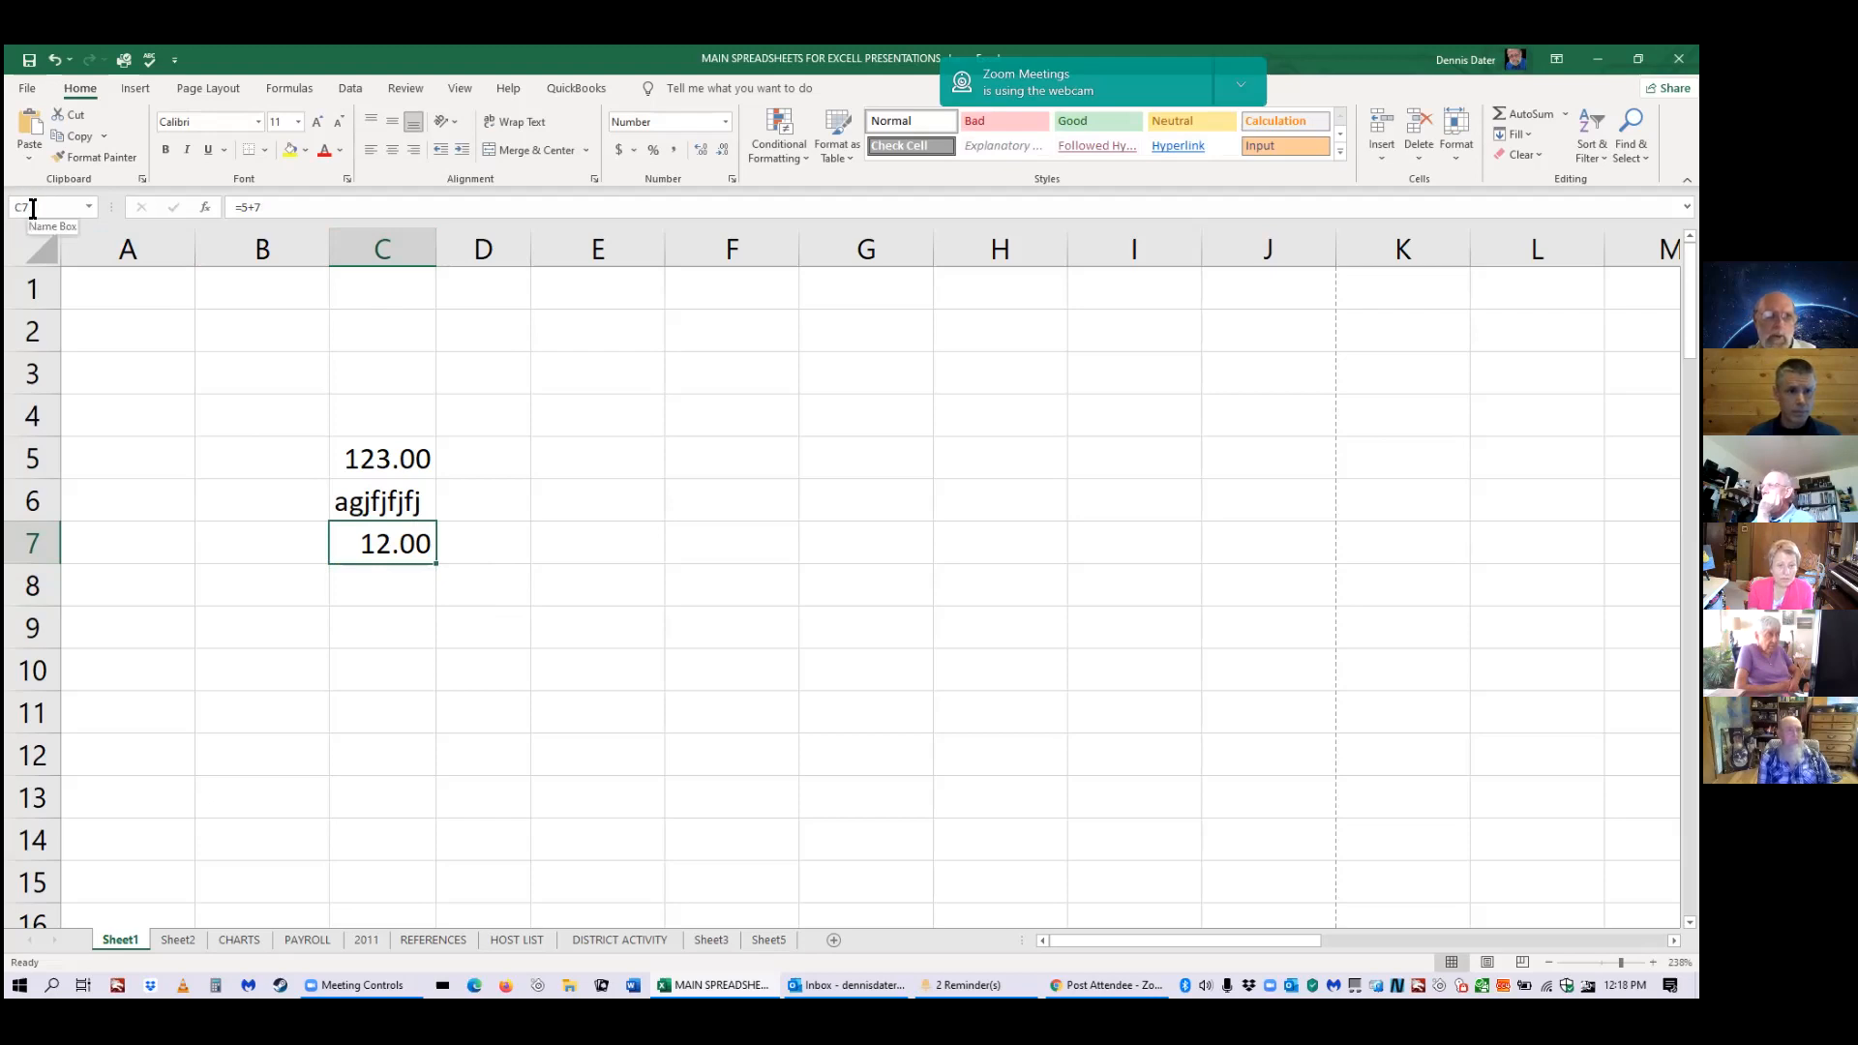
left_click(708, 469)
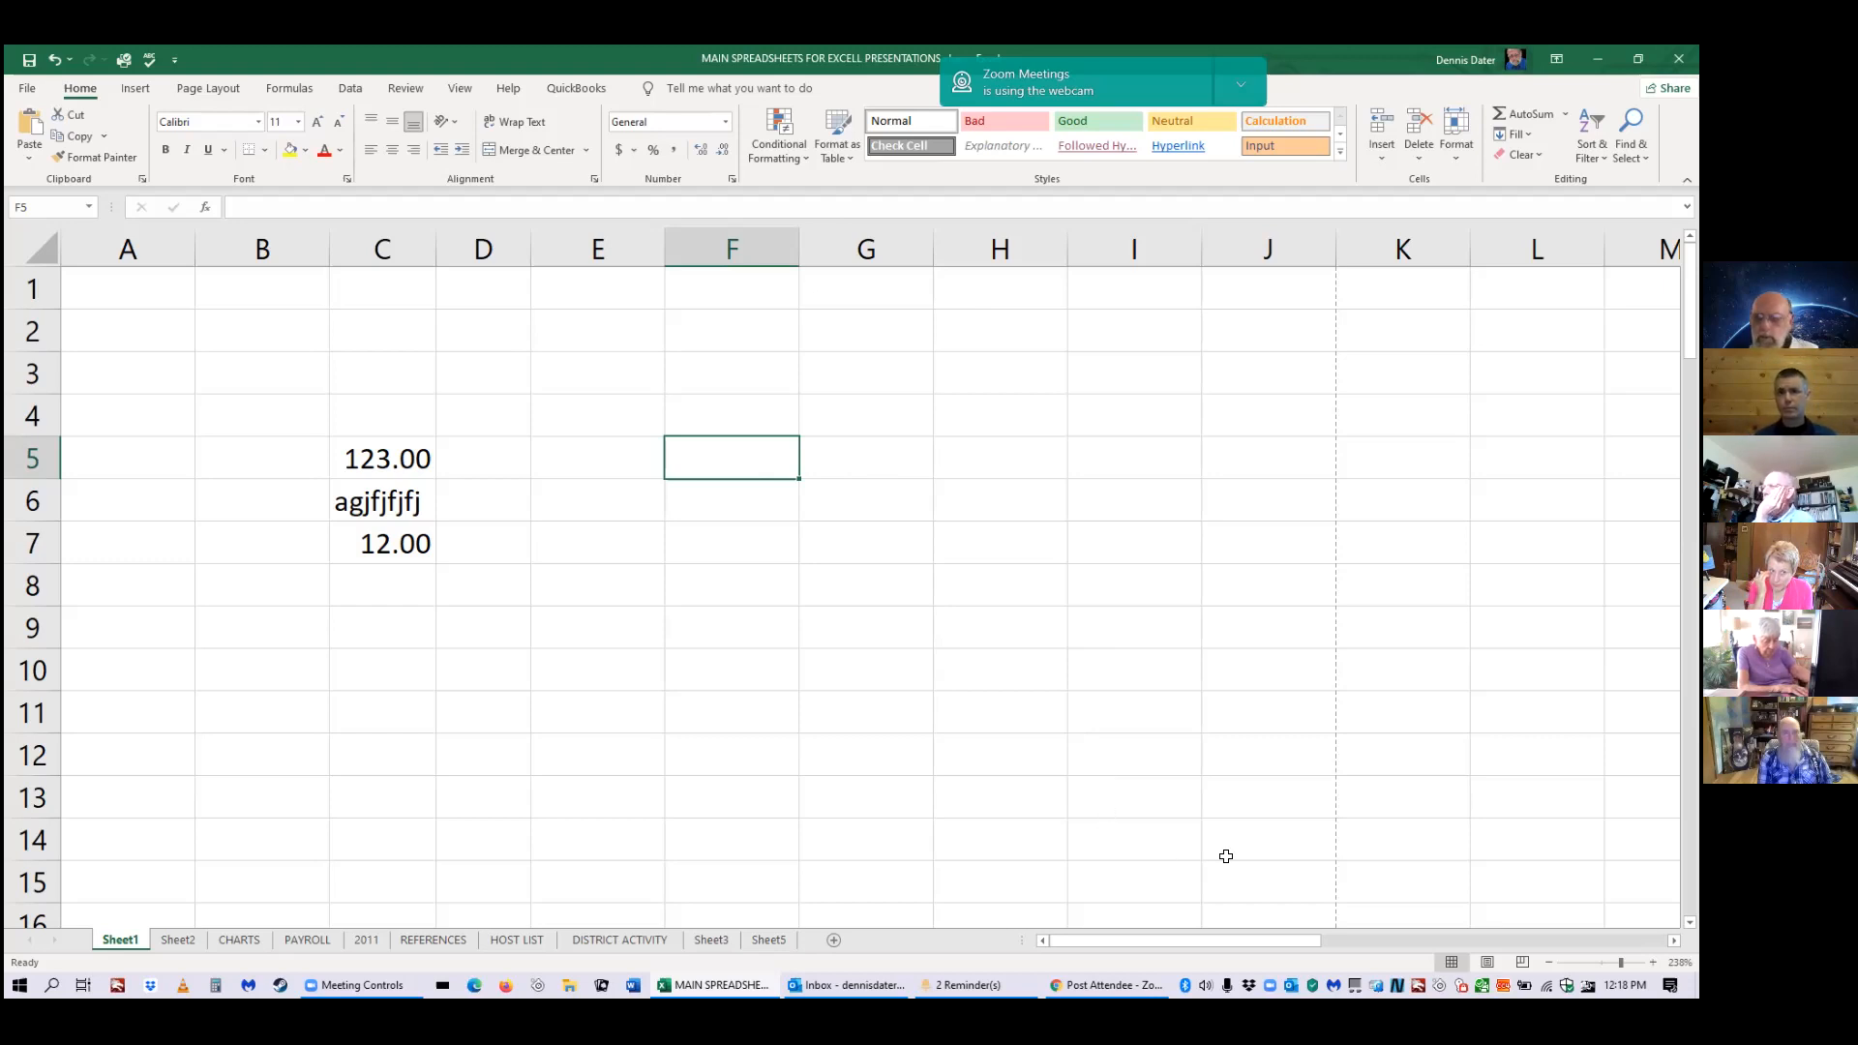
Scroll right to columns O–Z and select the ADDITION result cell Y5.
left_click_drag(1179, 935, 1583, 892)
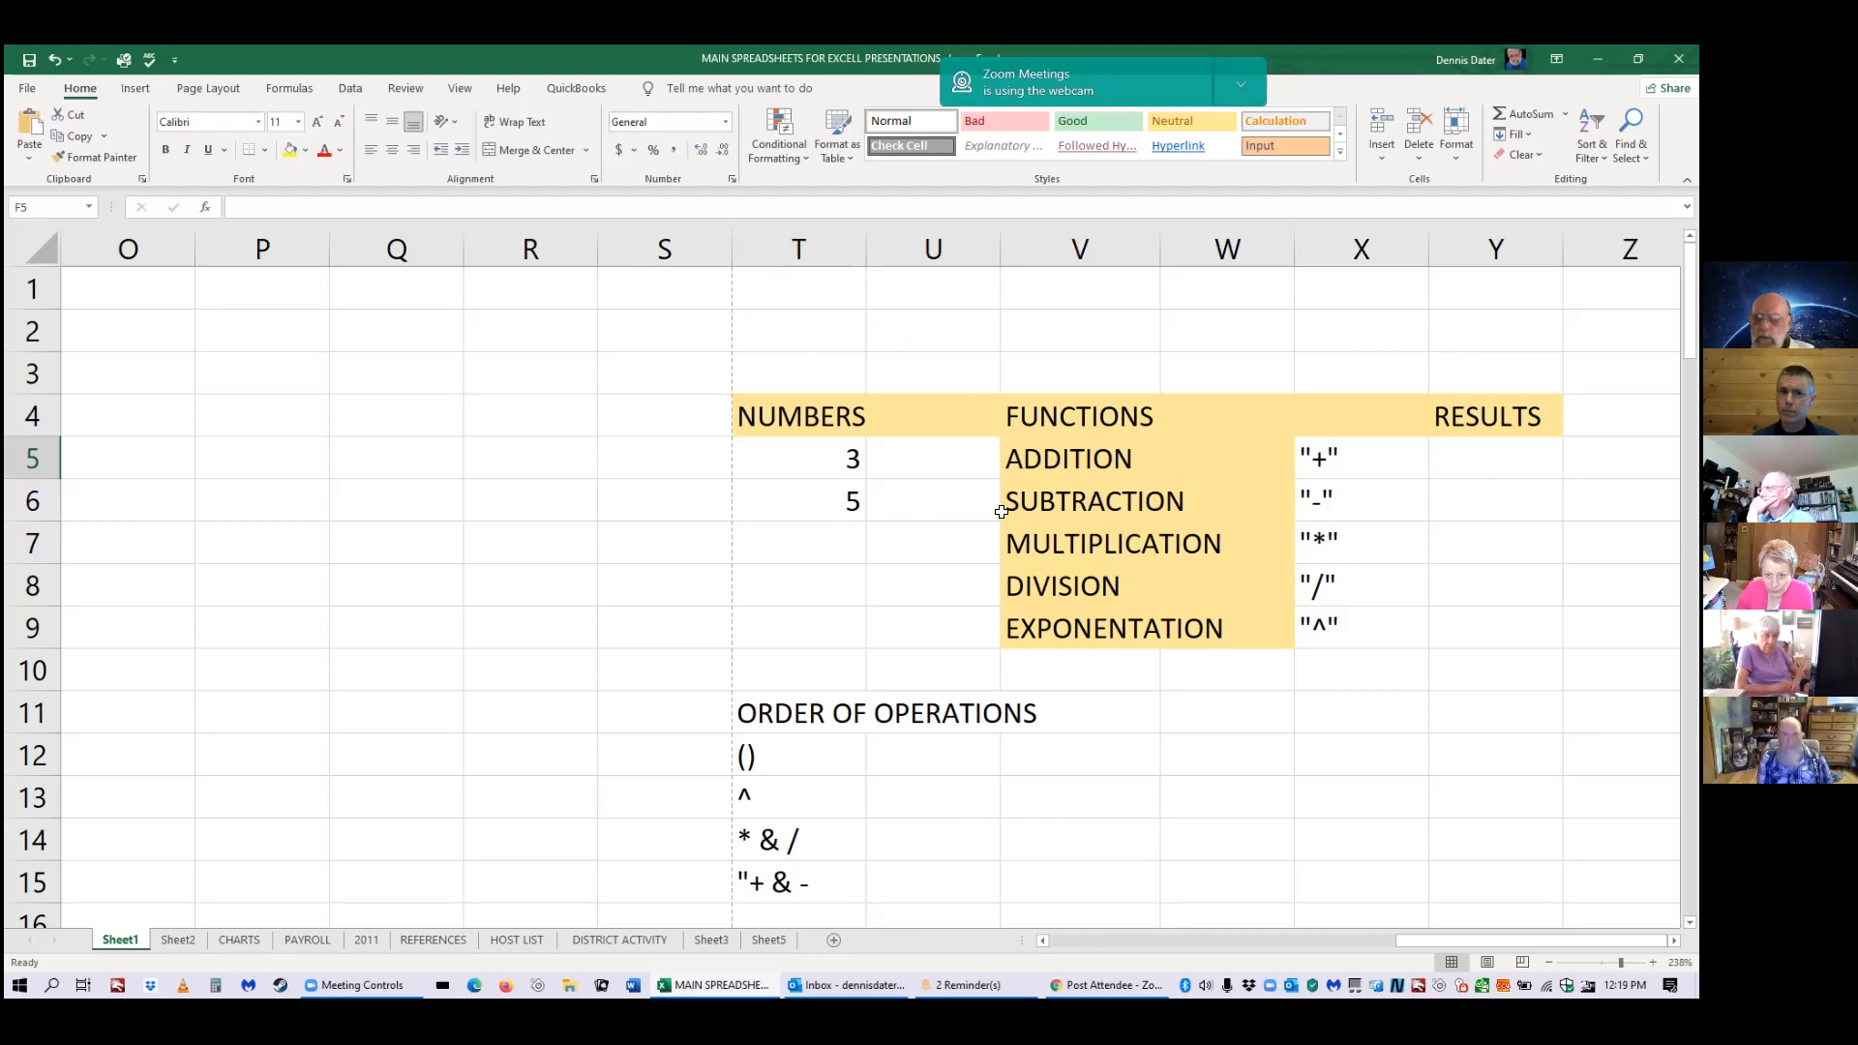
left_click(1449, 461)
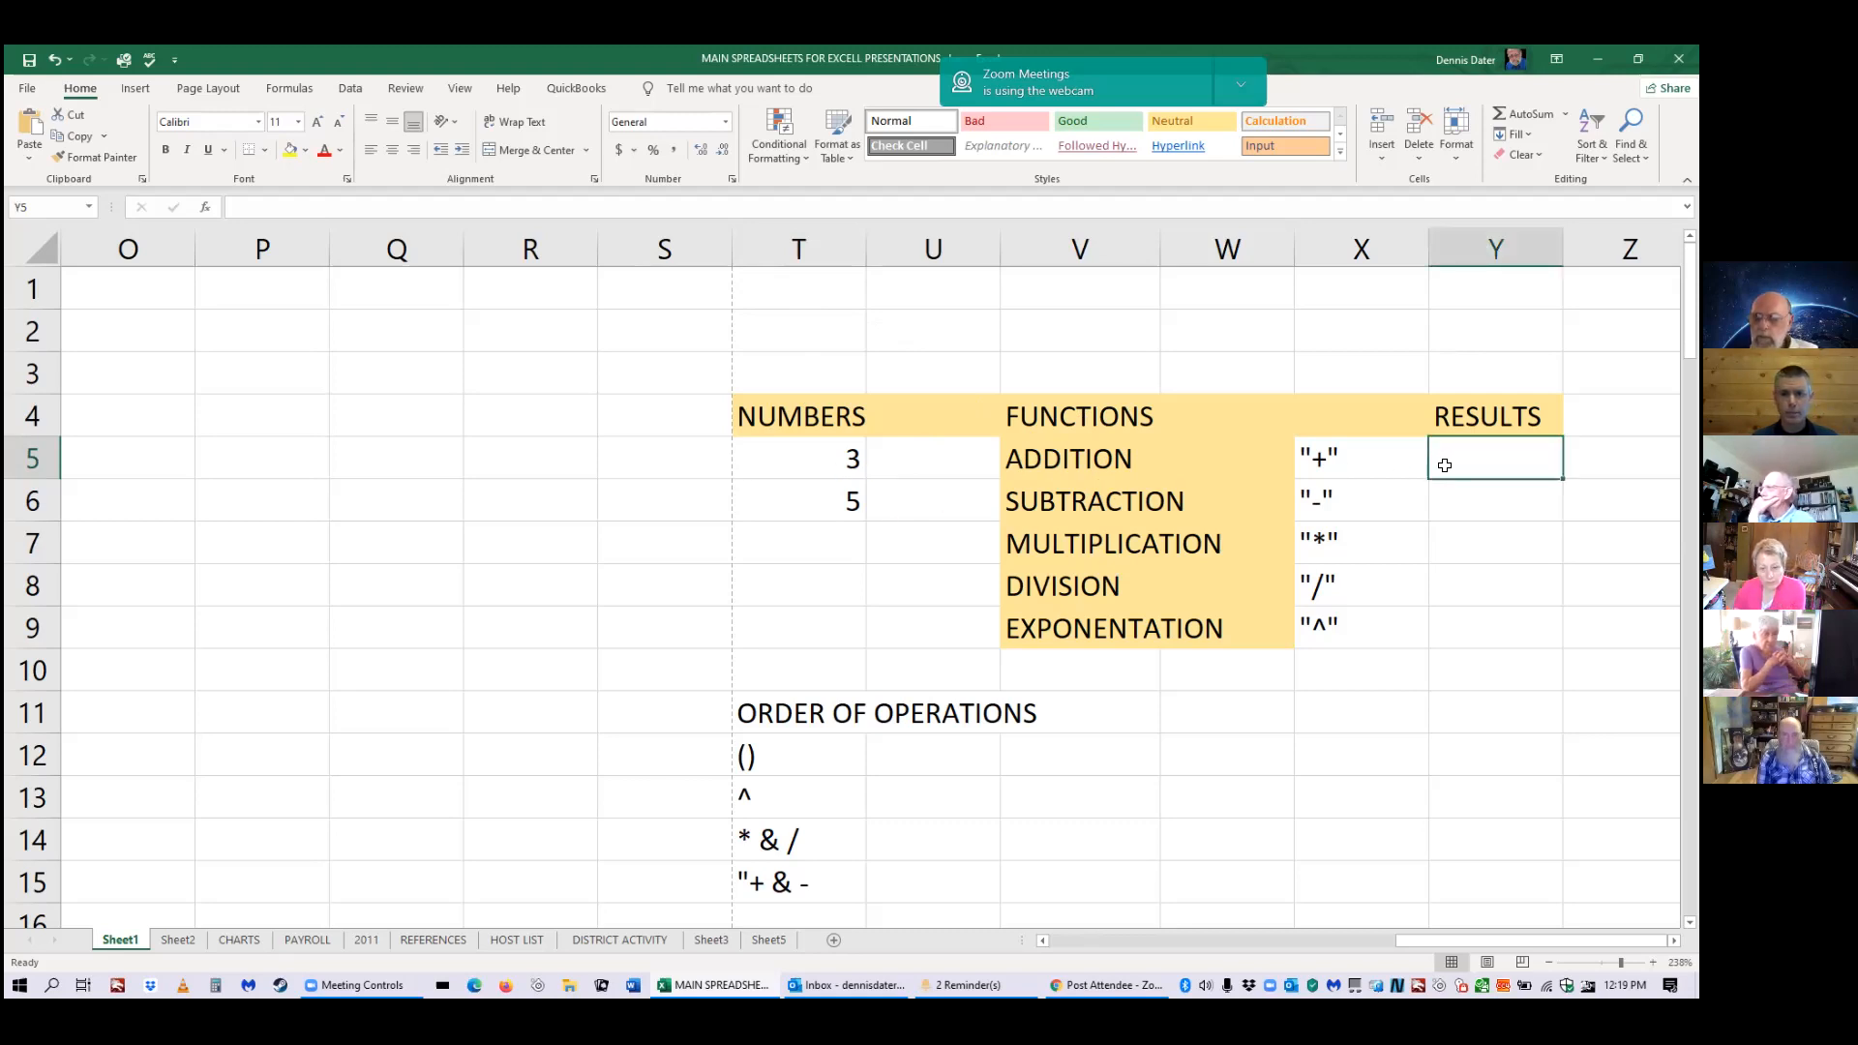
Enter =3+5 in Y5 to show 8, then reselect Y5 to check the formula.
type("3")
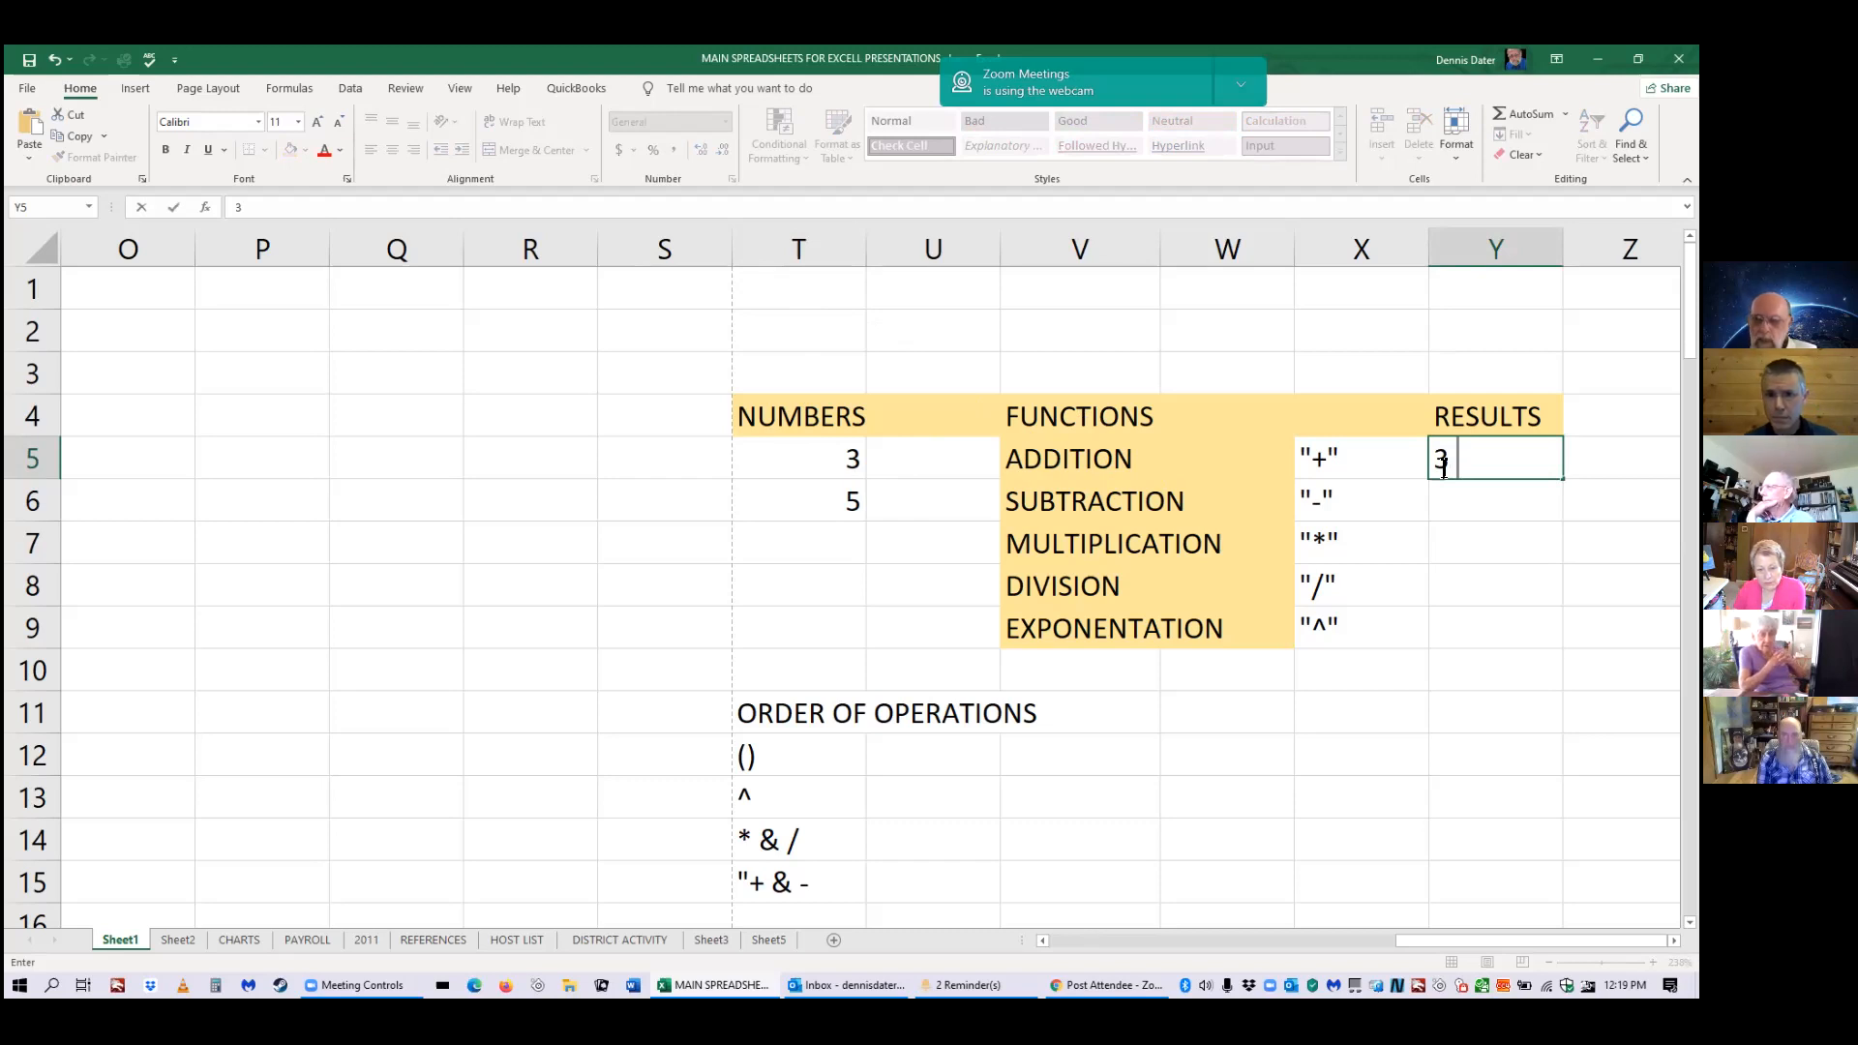
key("BackSpace")
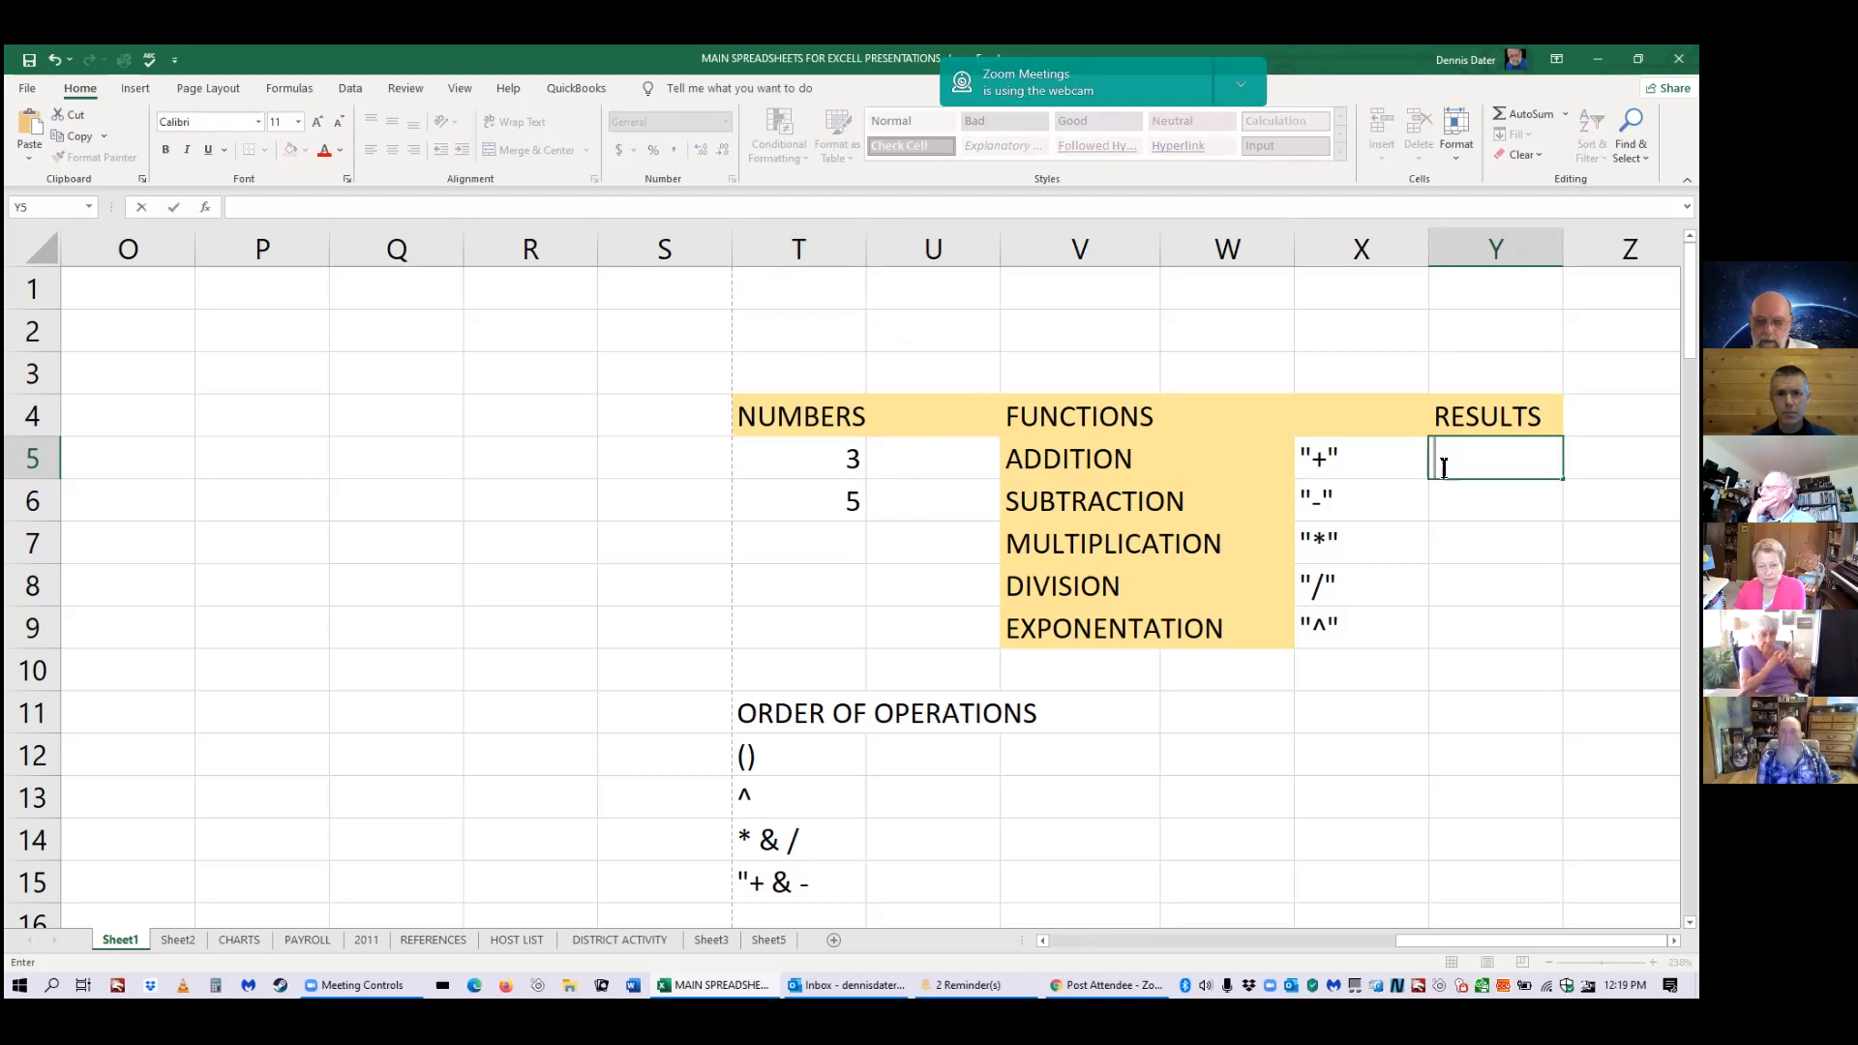
type("=3")
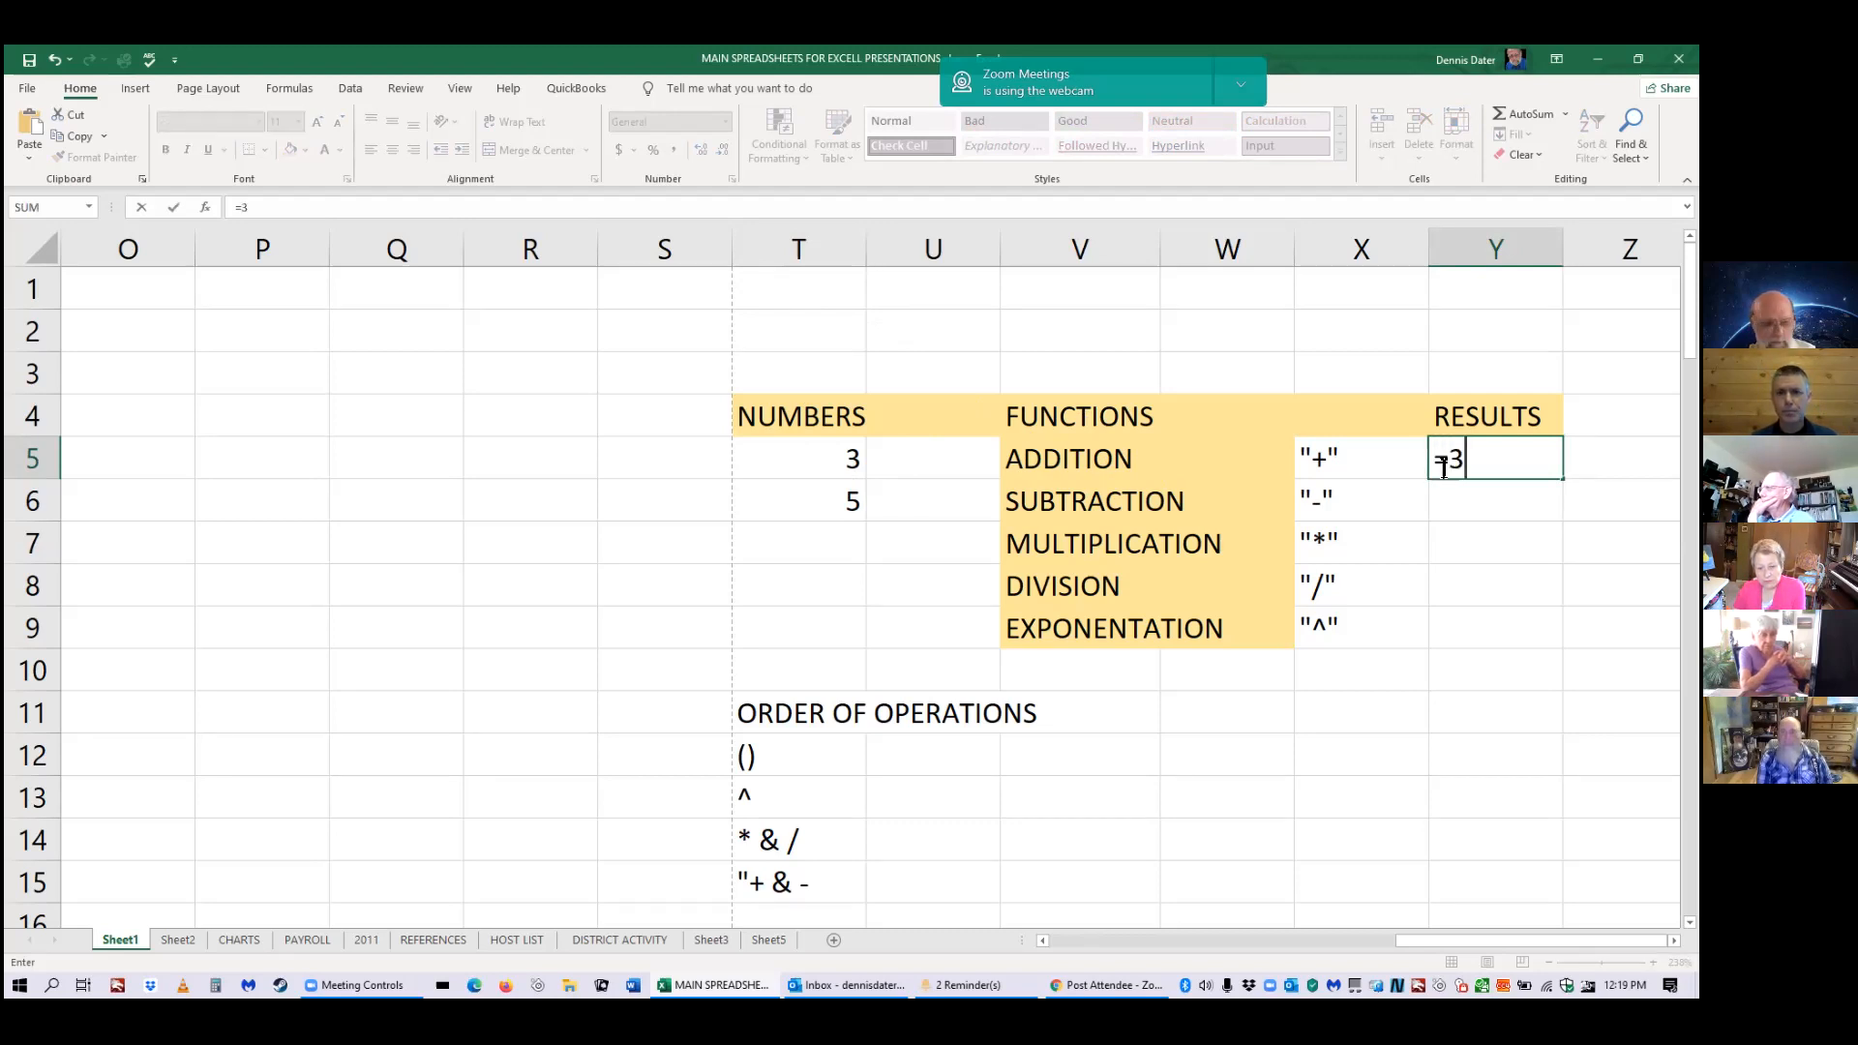
type("+")
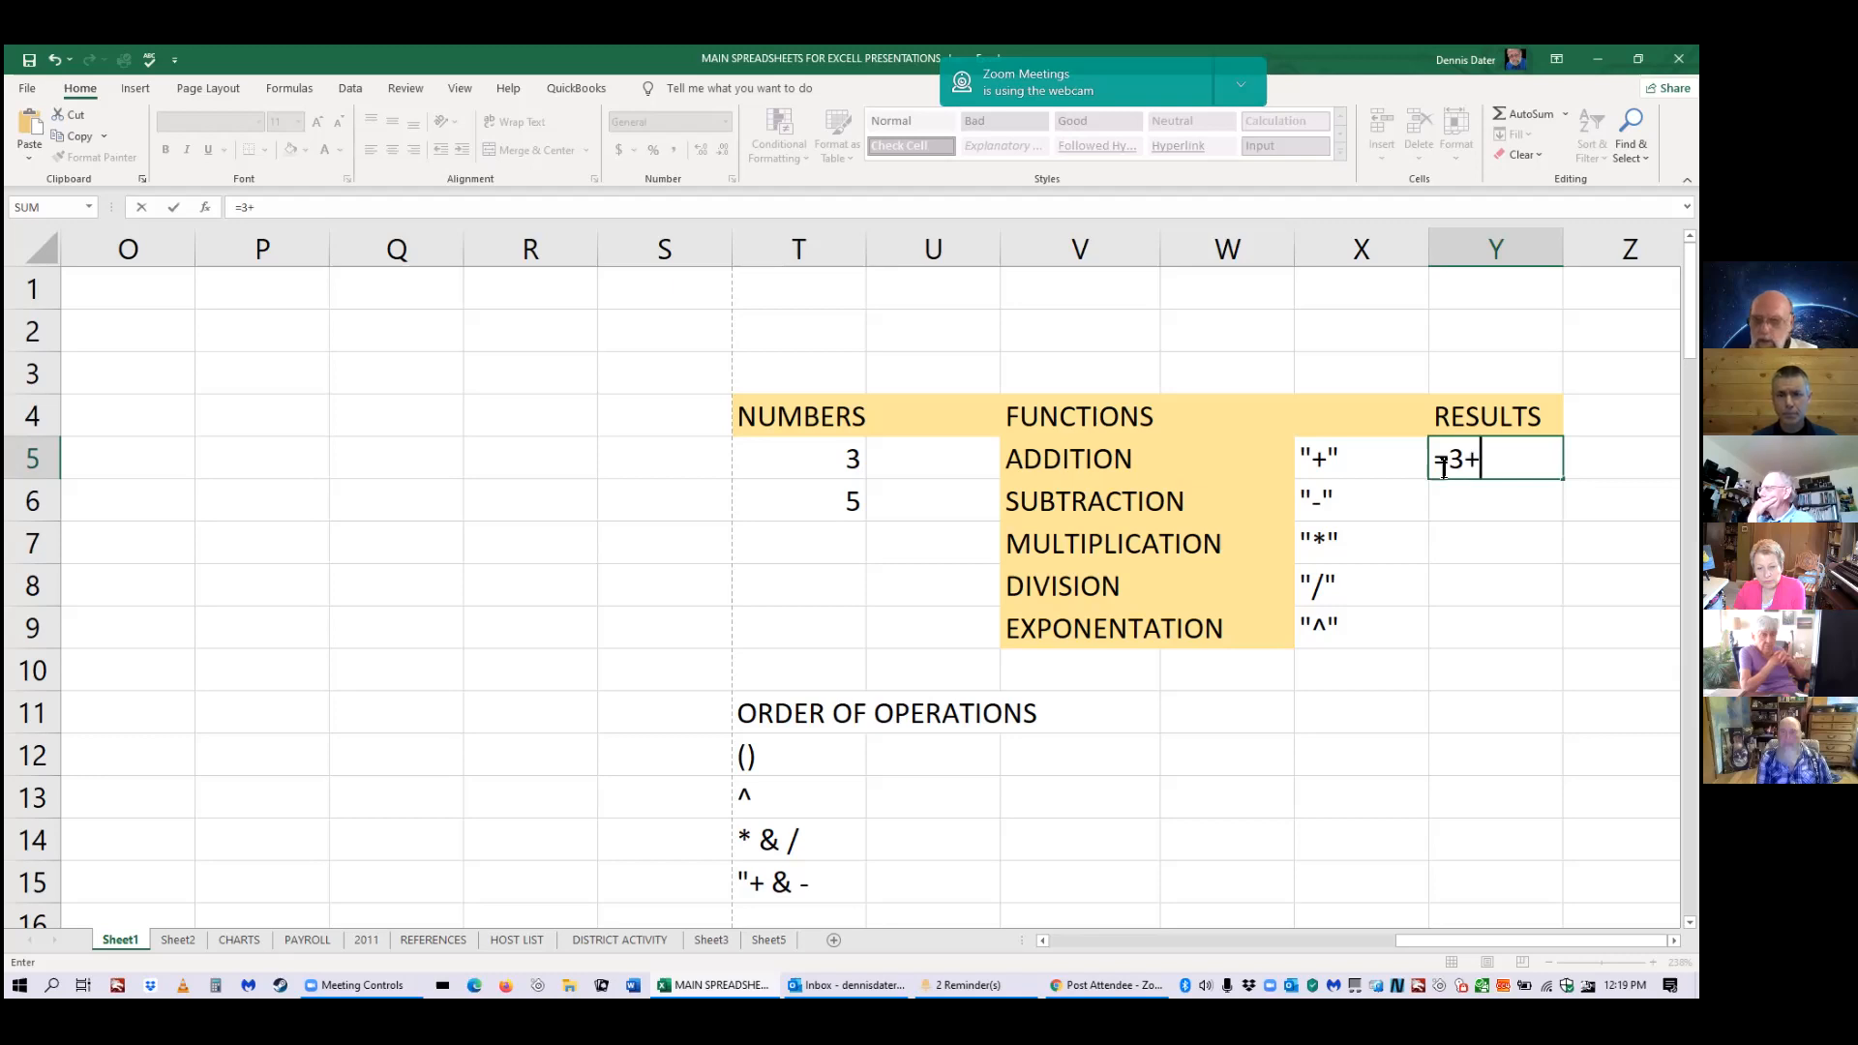
type("5")
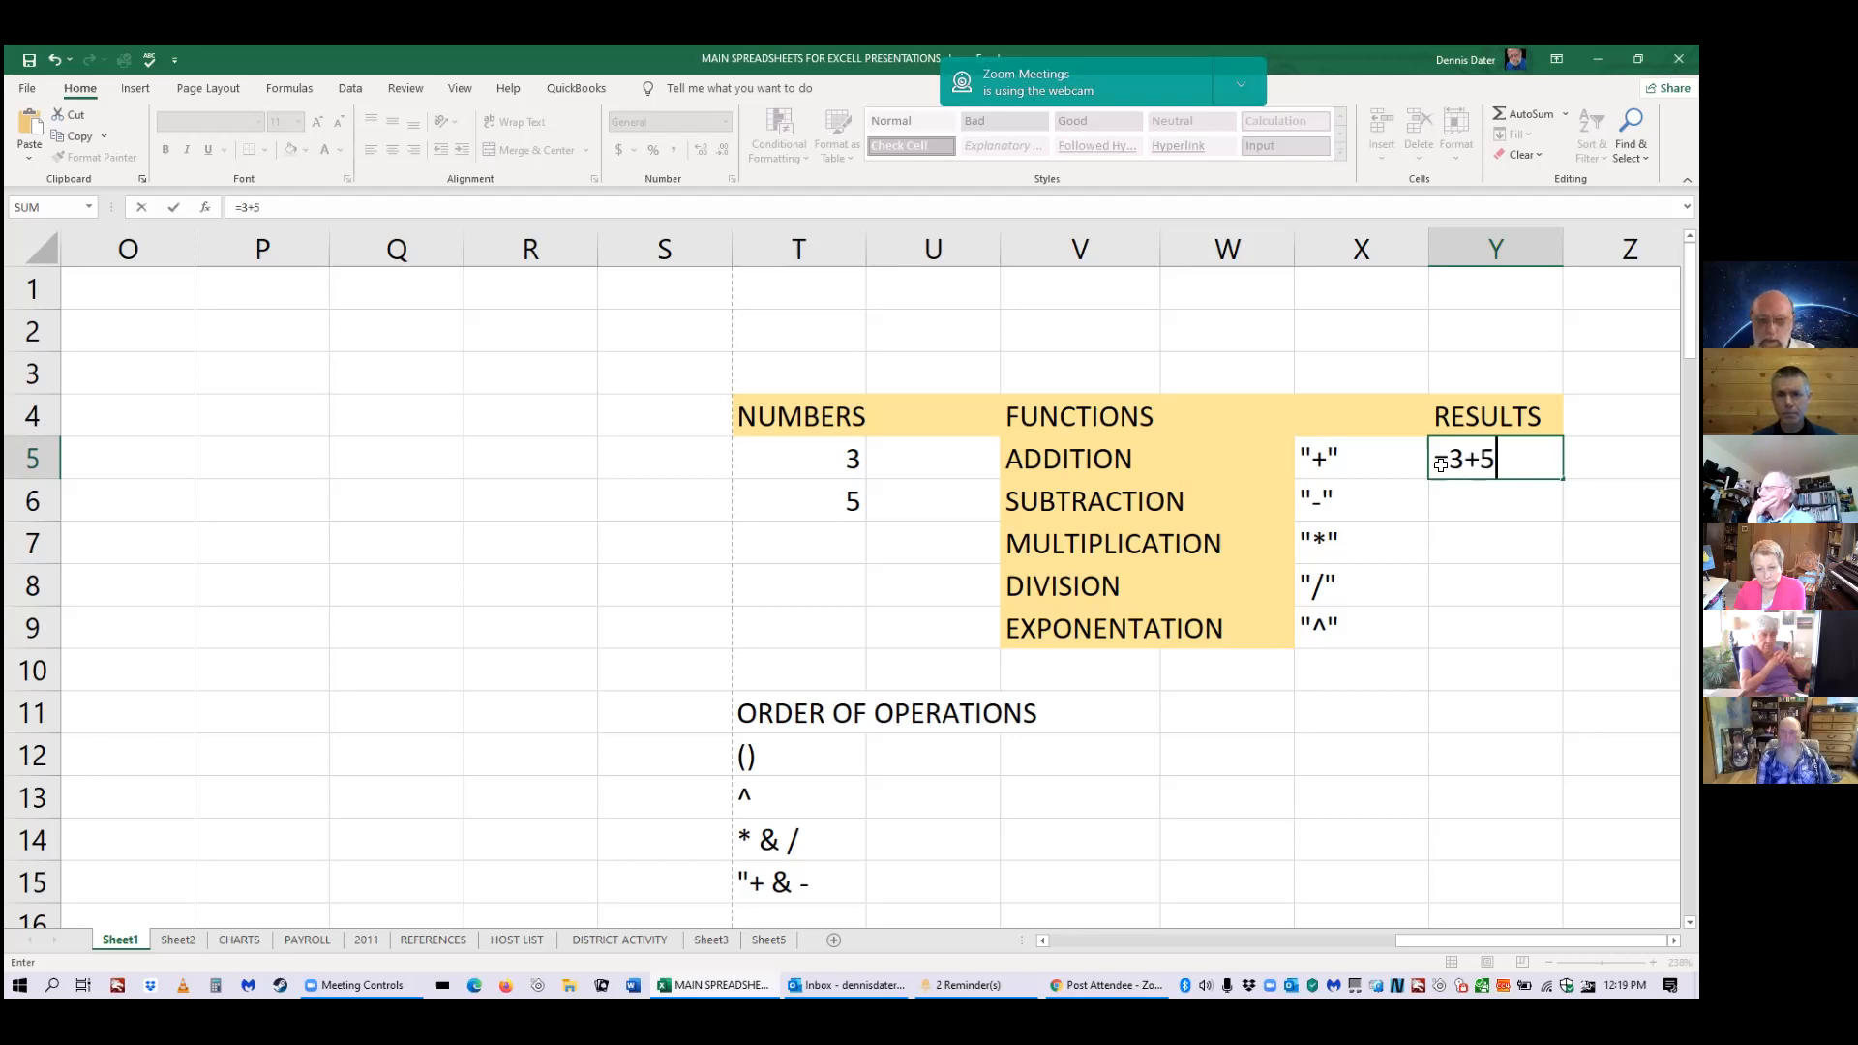
key("Return")
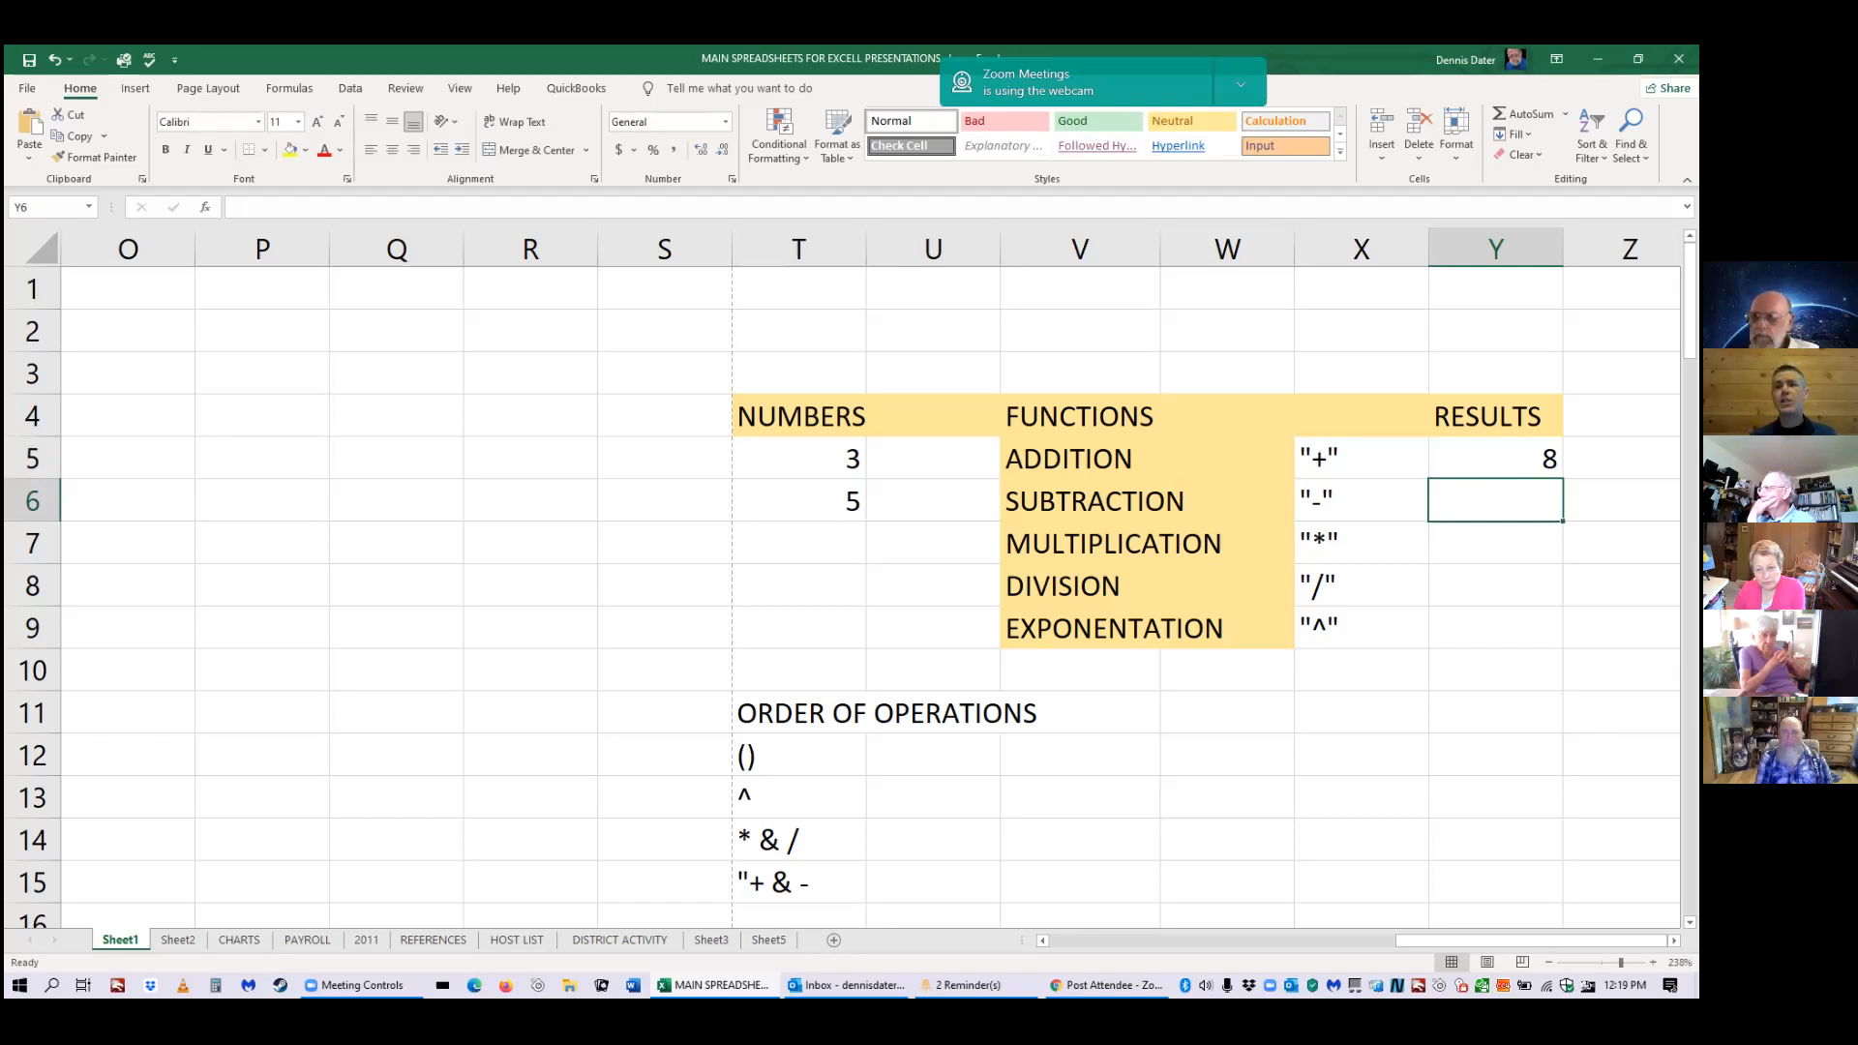
left_click(1495, 458)
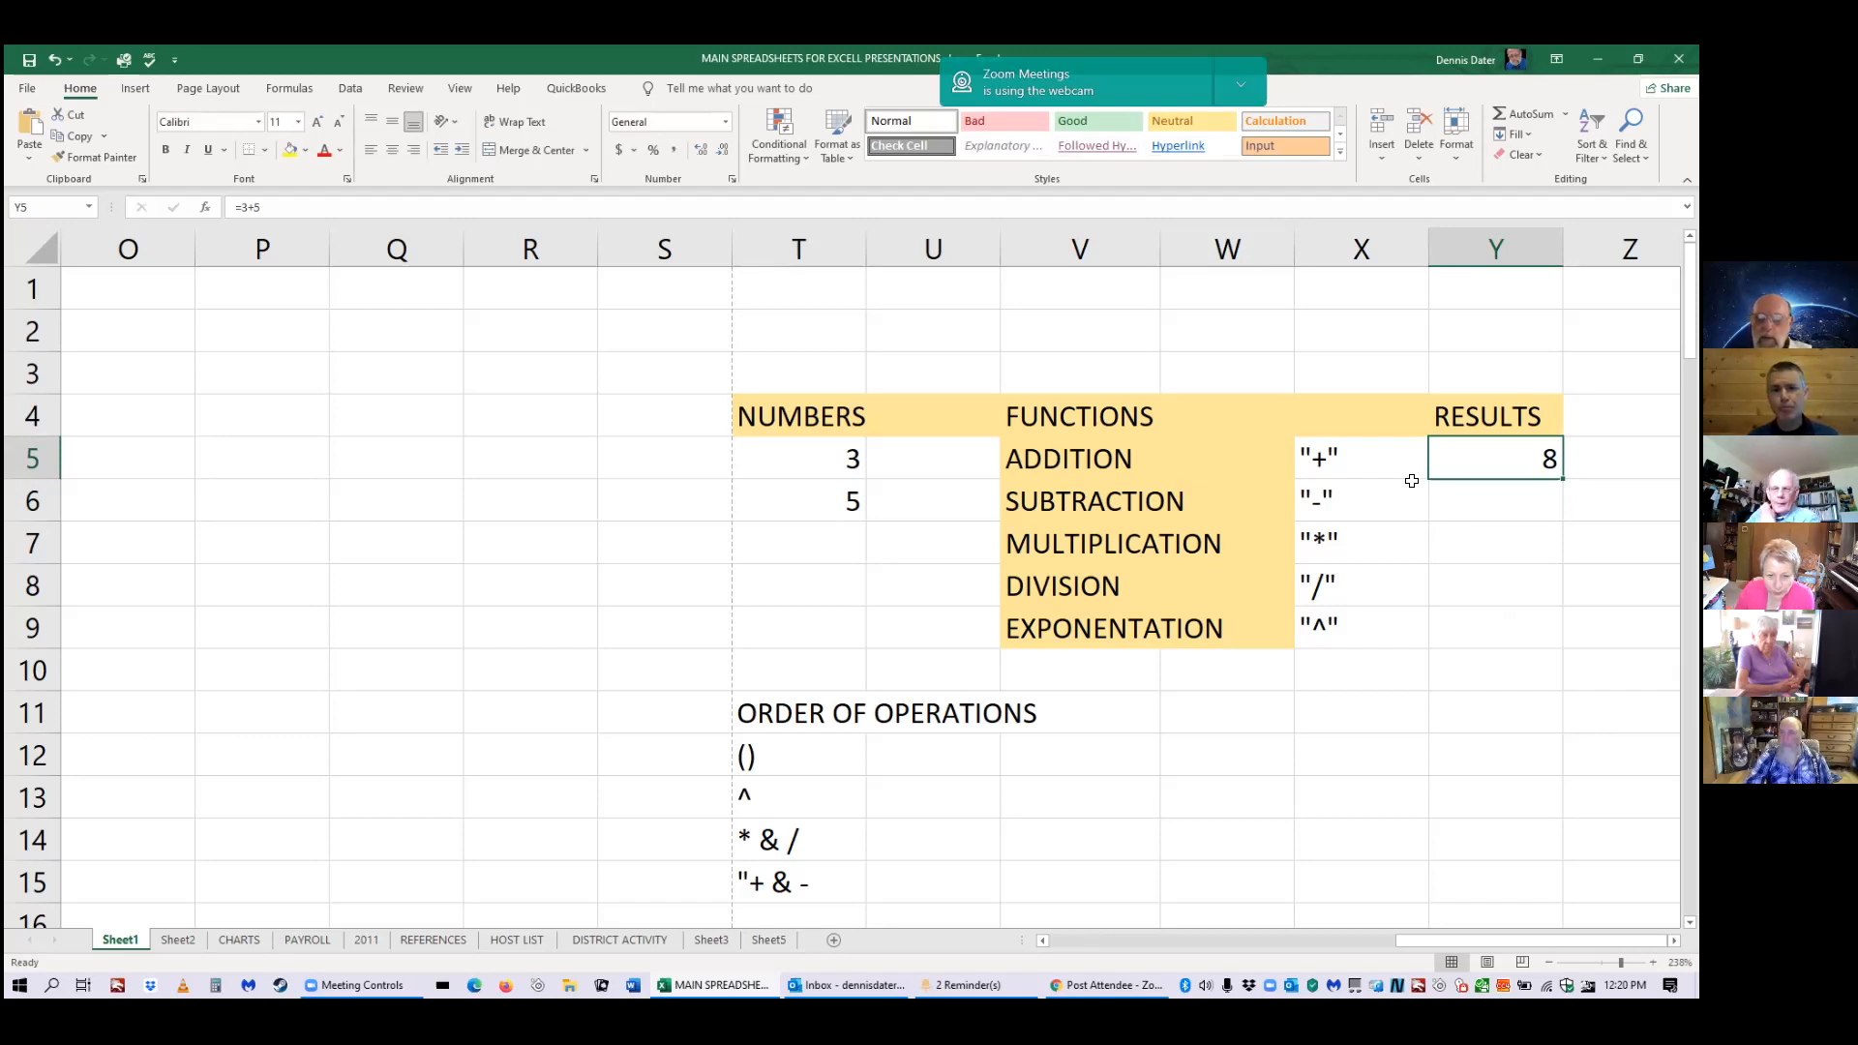
Enter =5+4+asc in U2 and open the options for its #NAME? error.
left_click(916, 334)
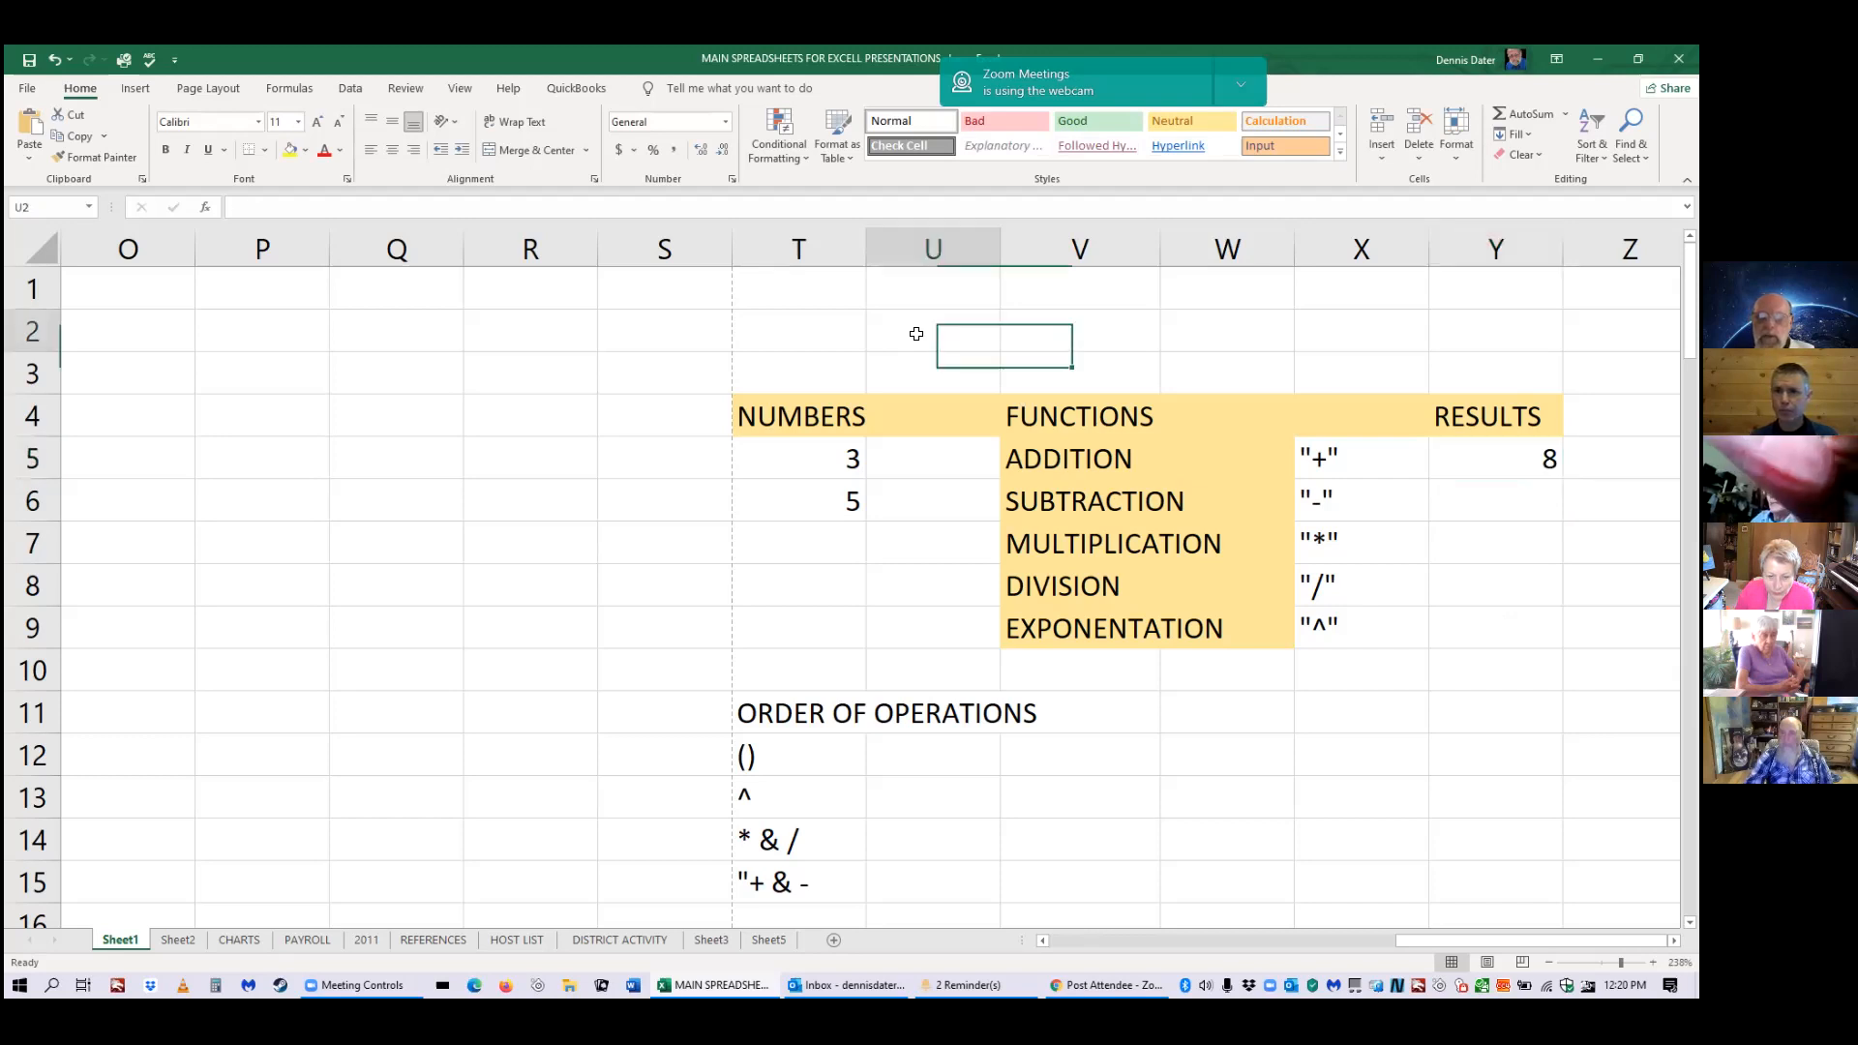
type("=")
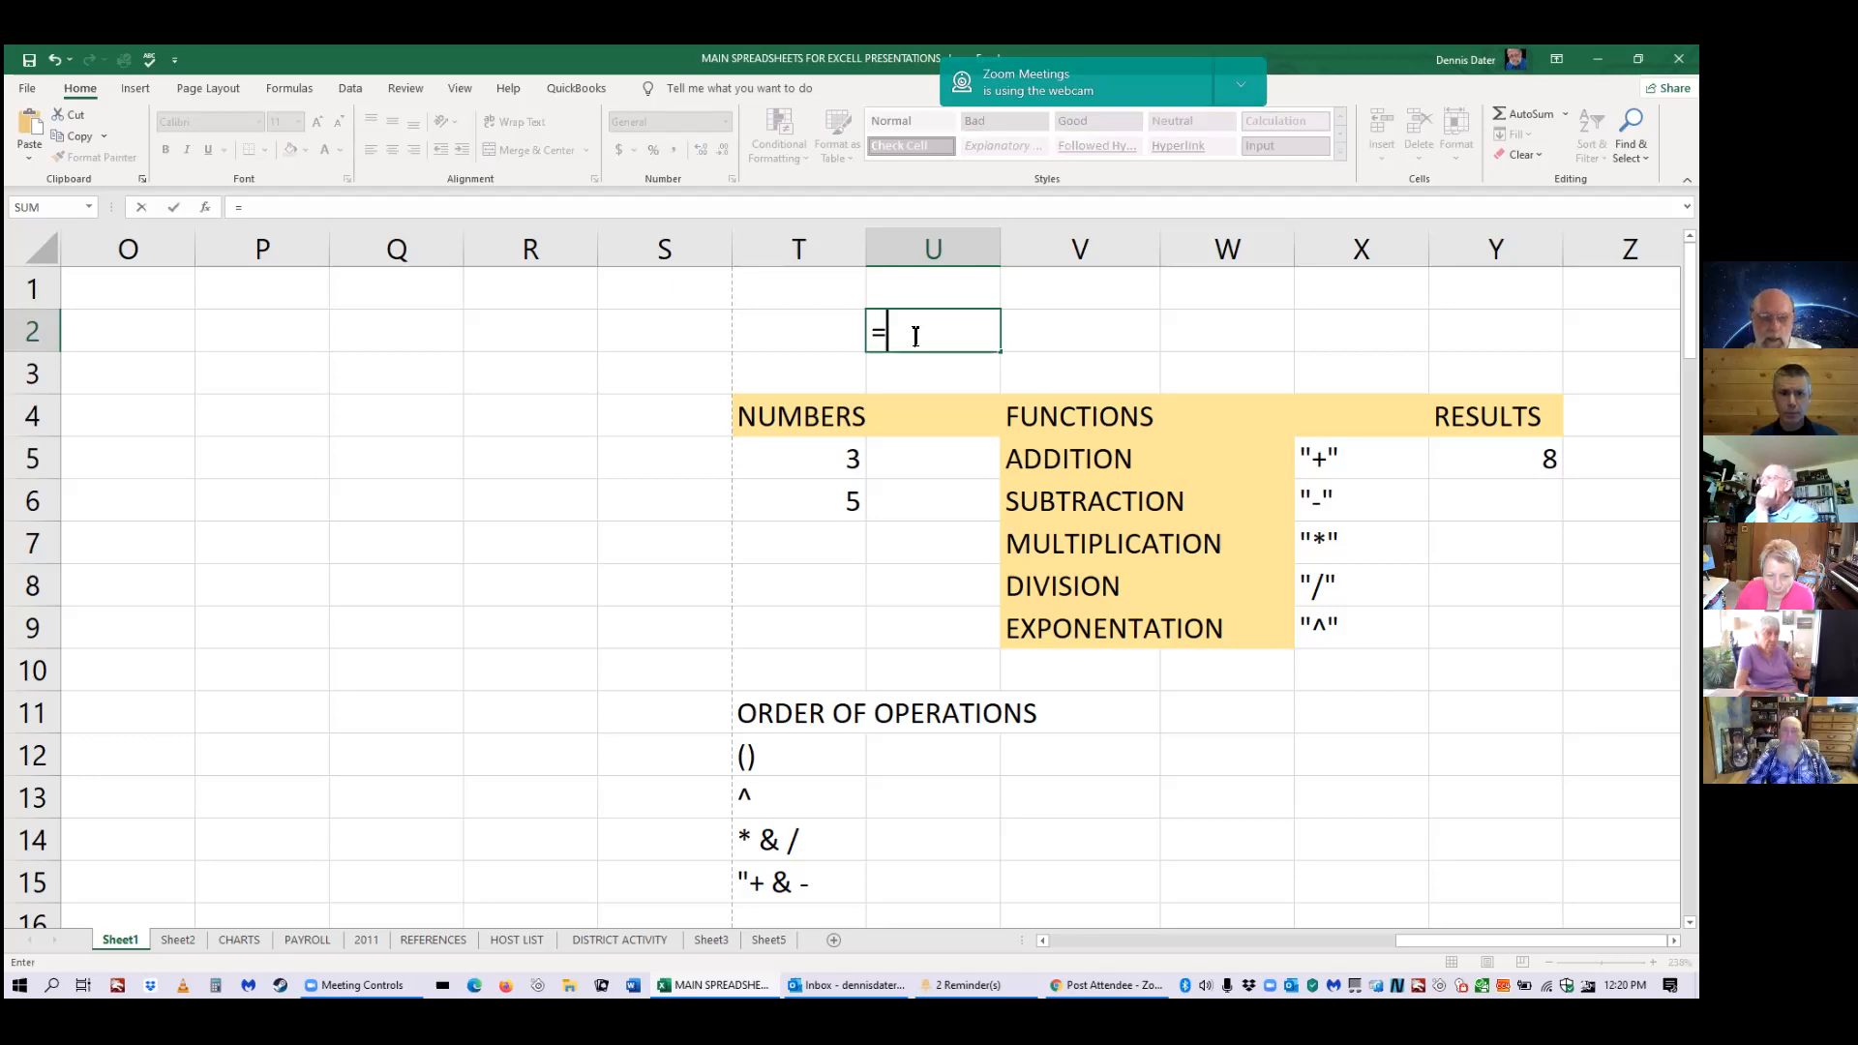
type("5")
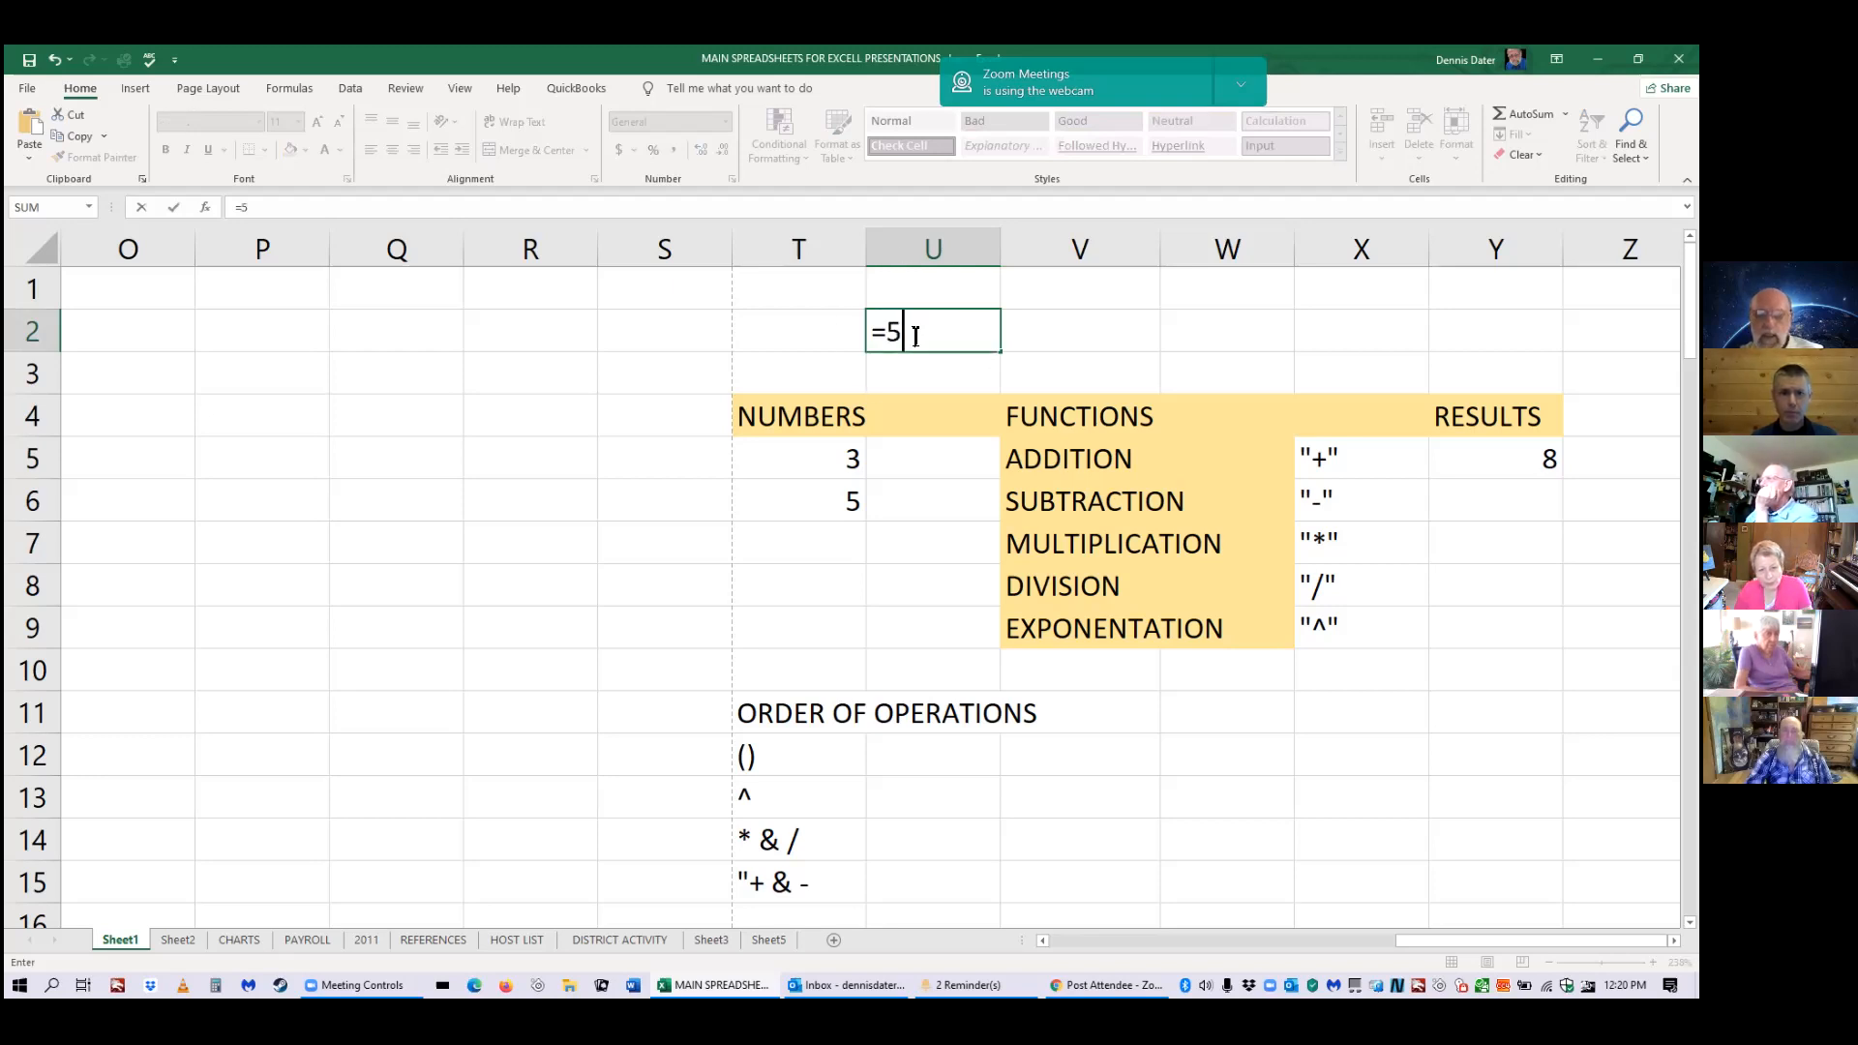
type("+")
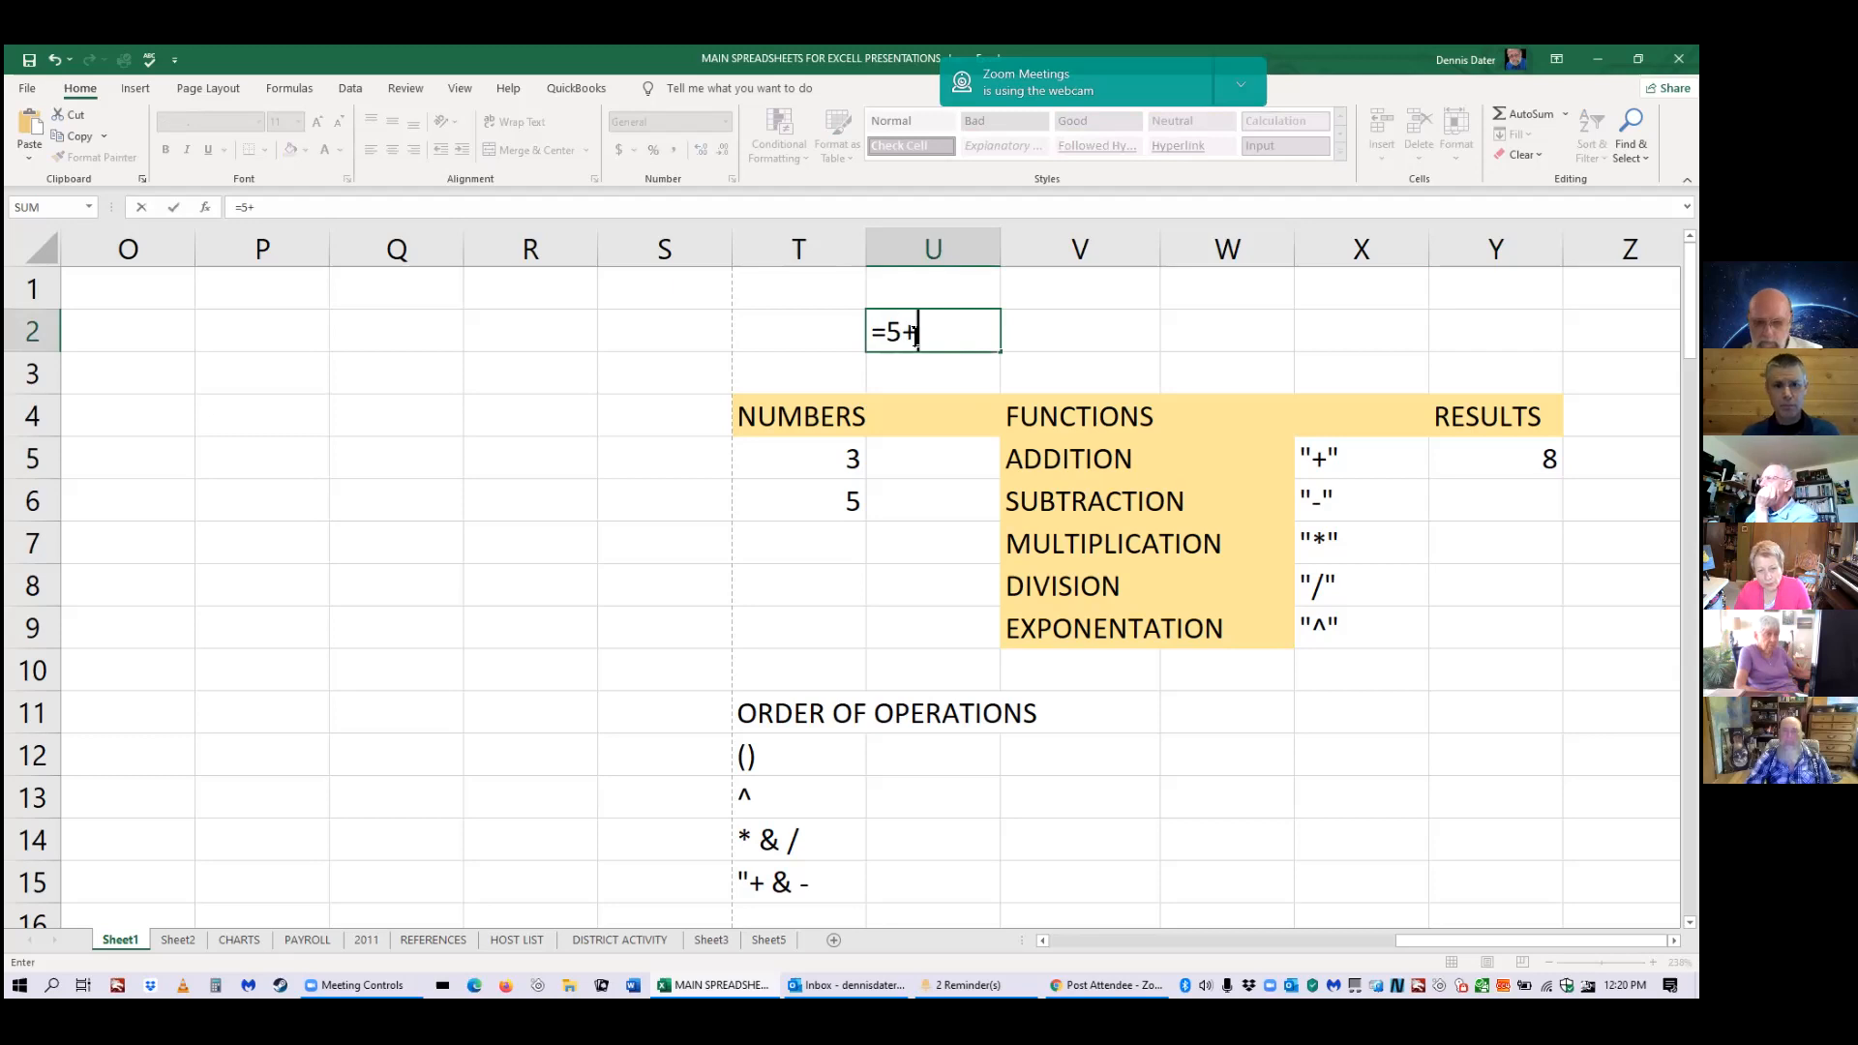
type("4")
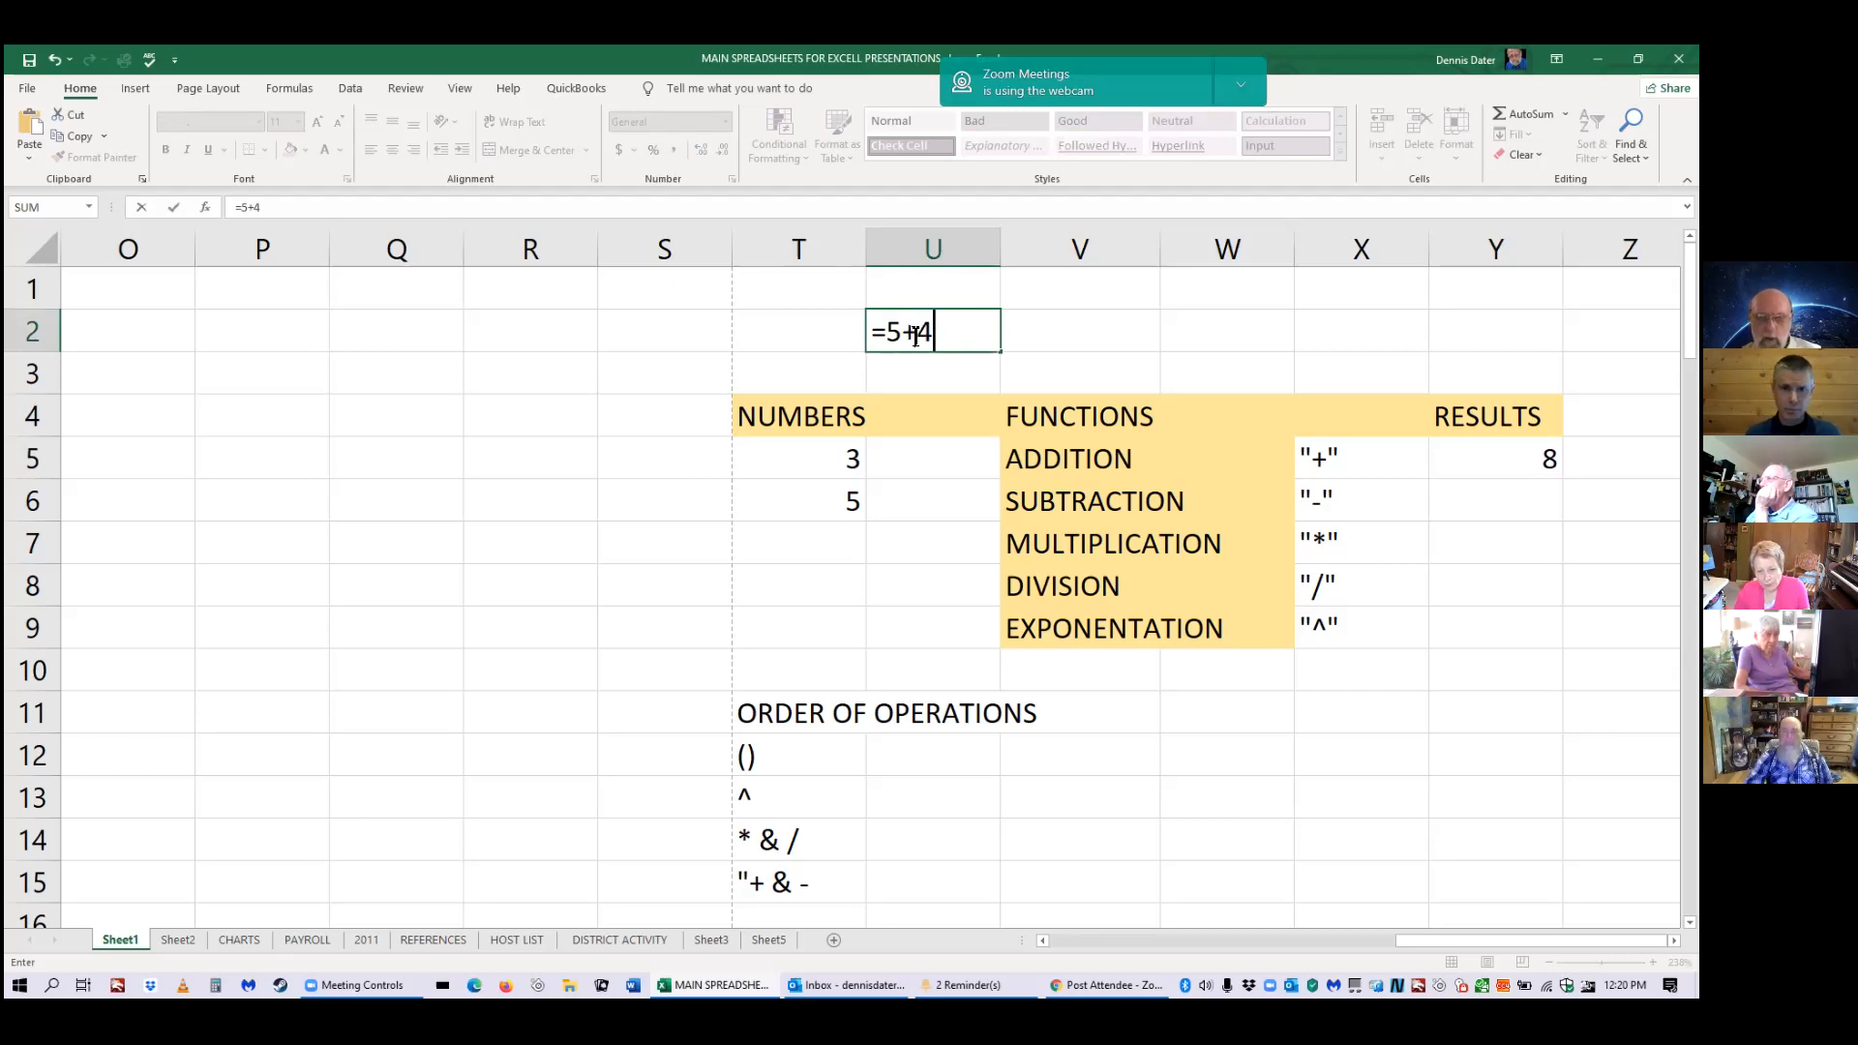
type("+asc")
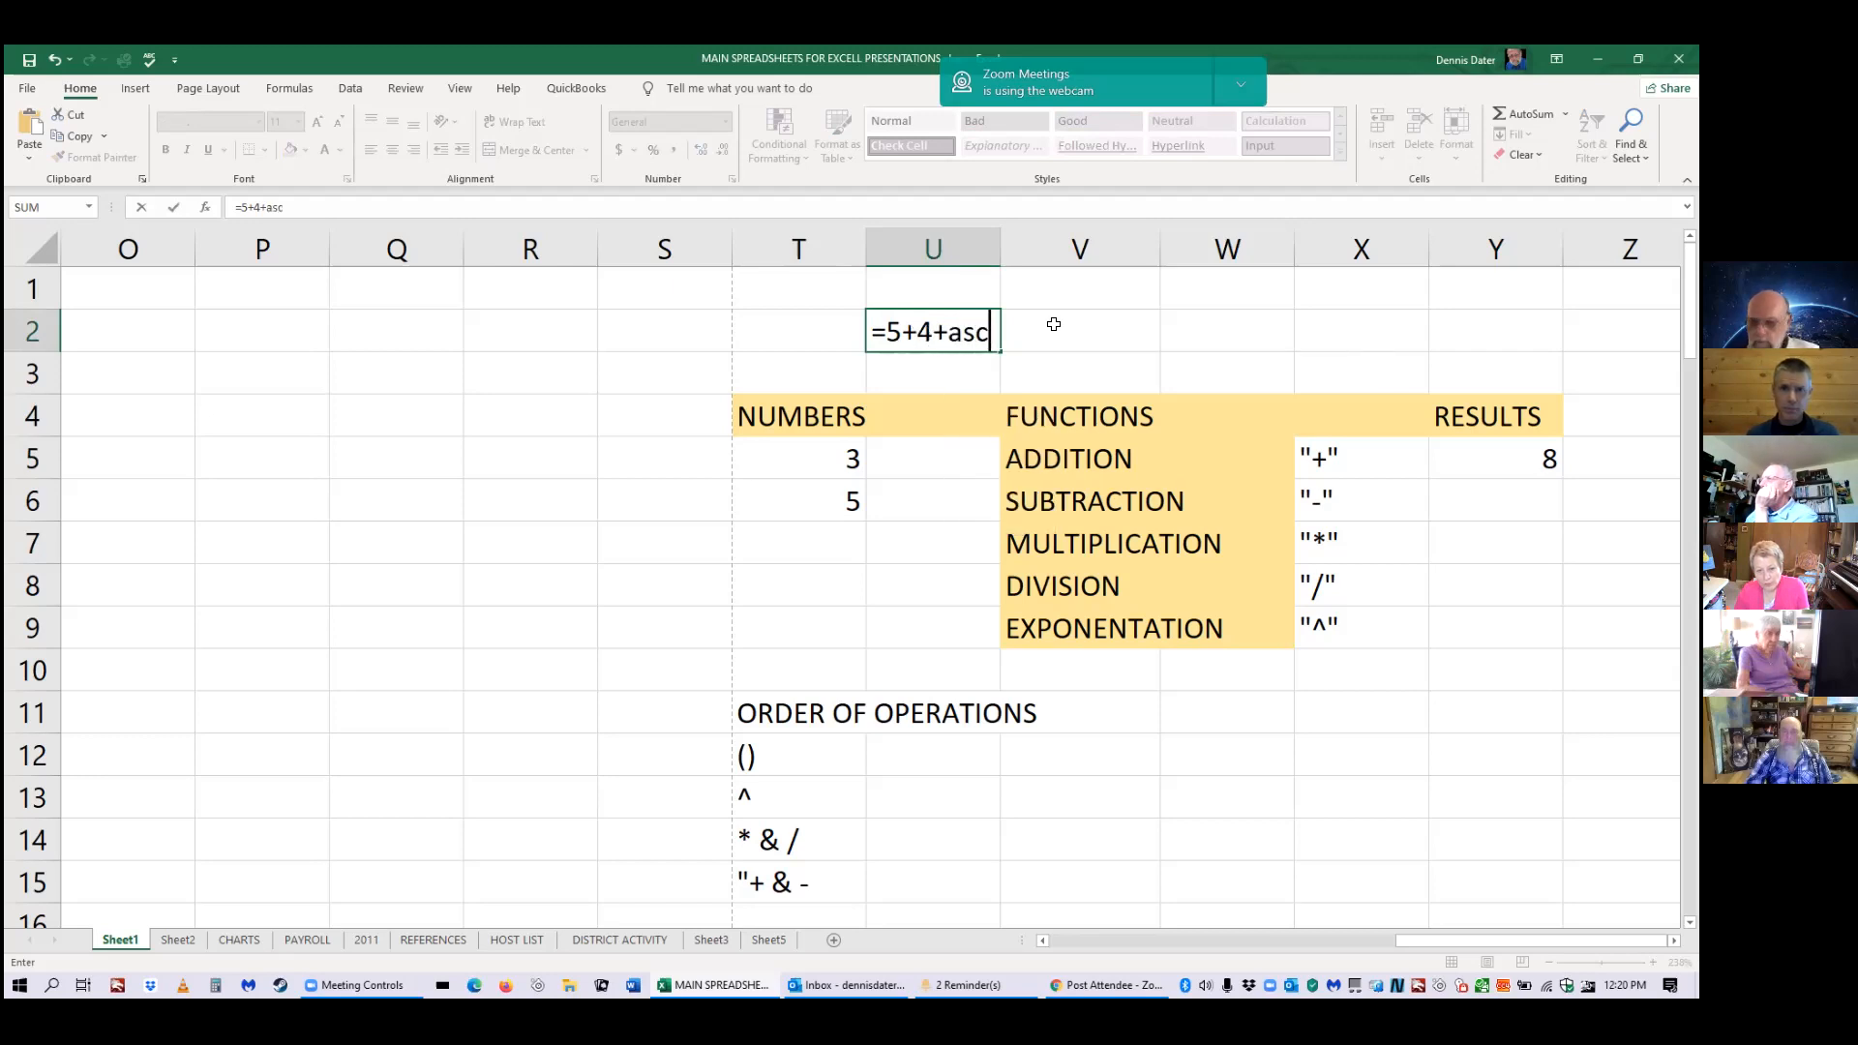
key("Return")
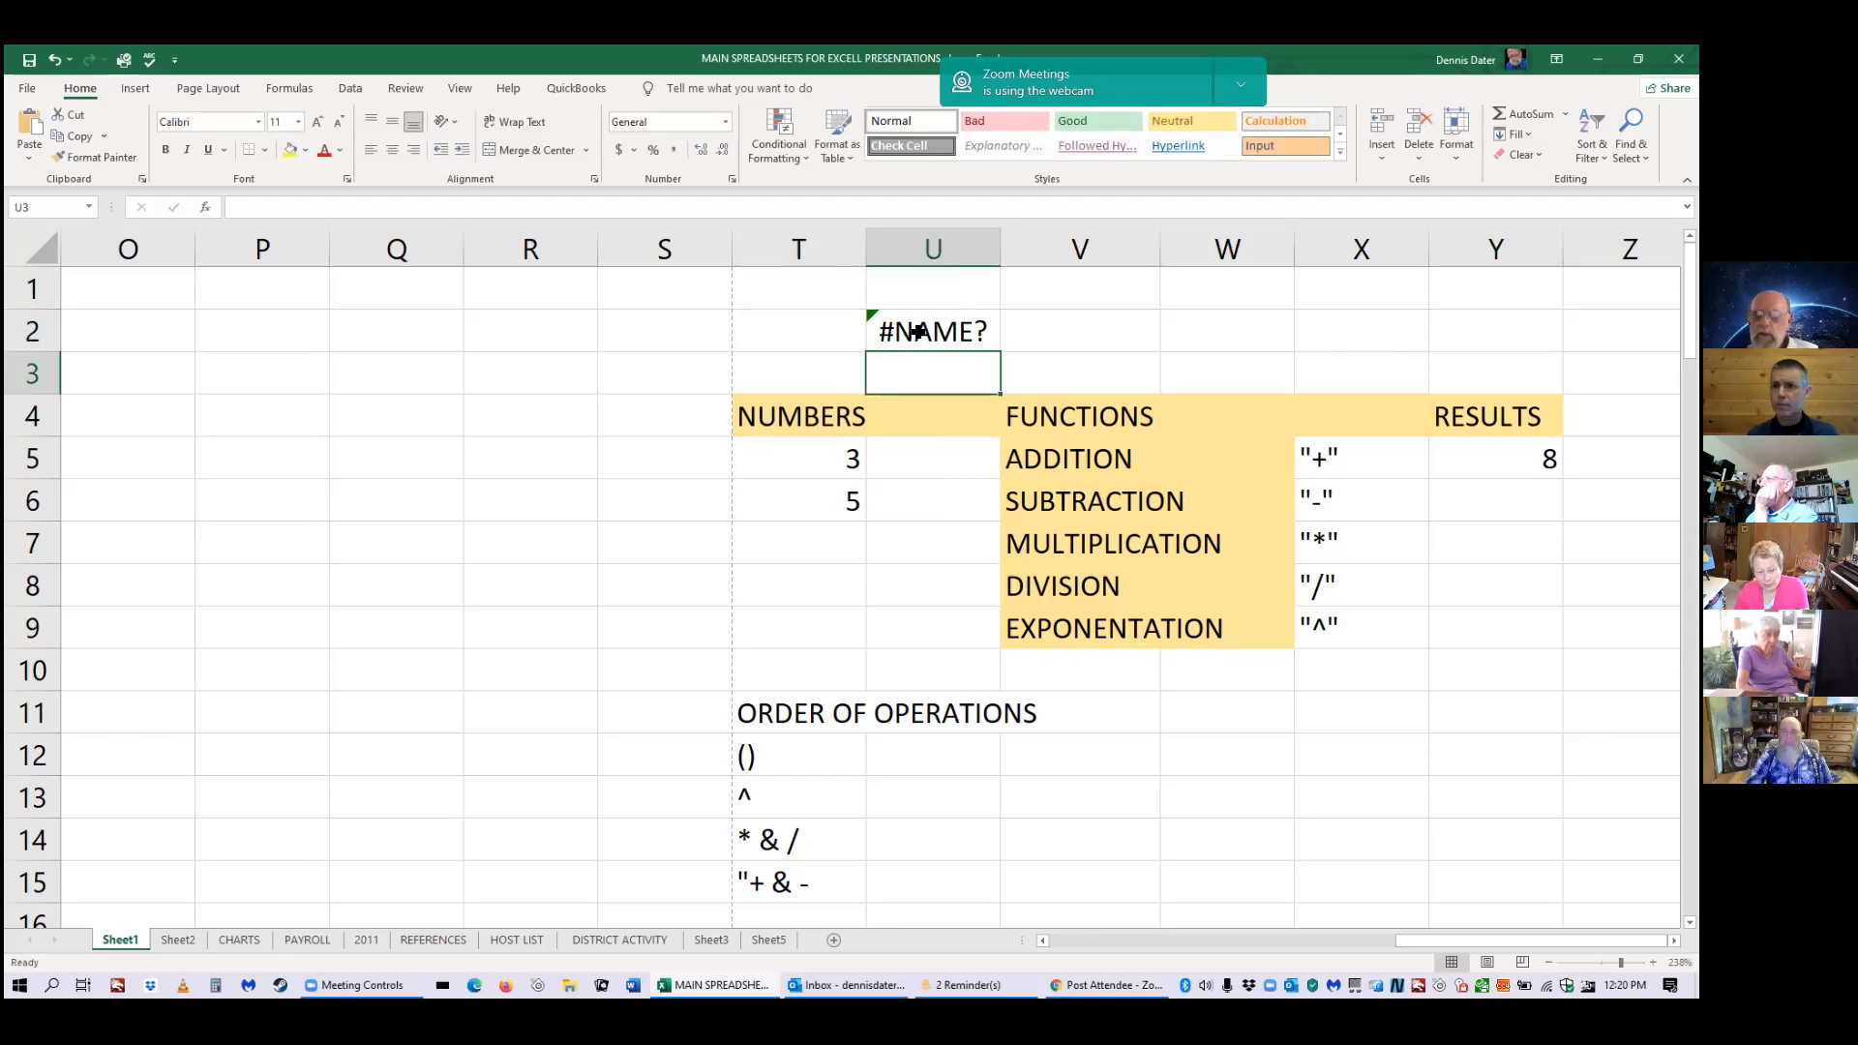
left_click(917, 332)
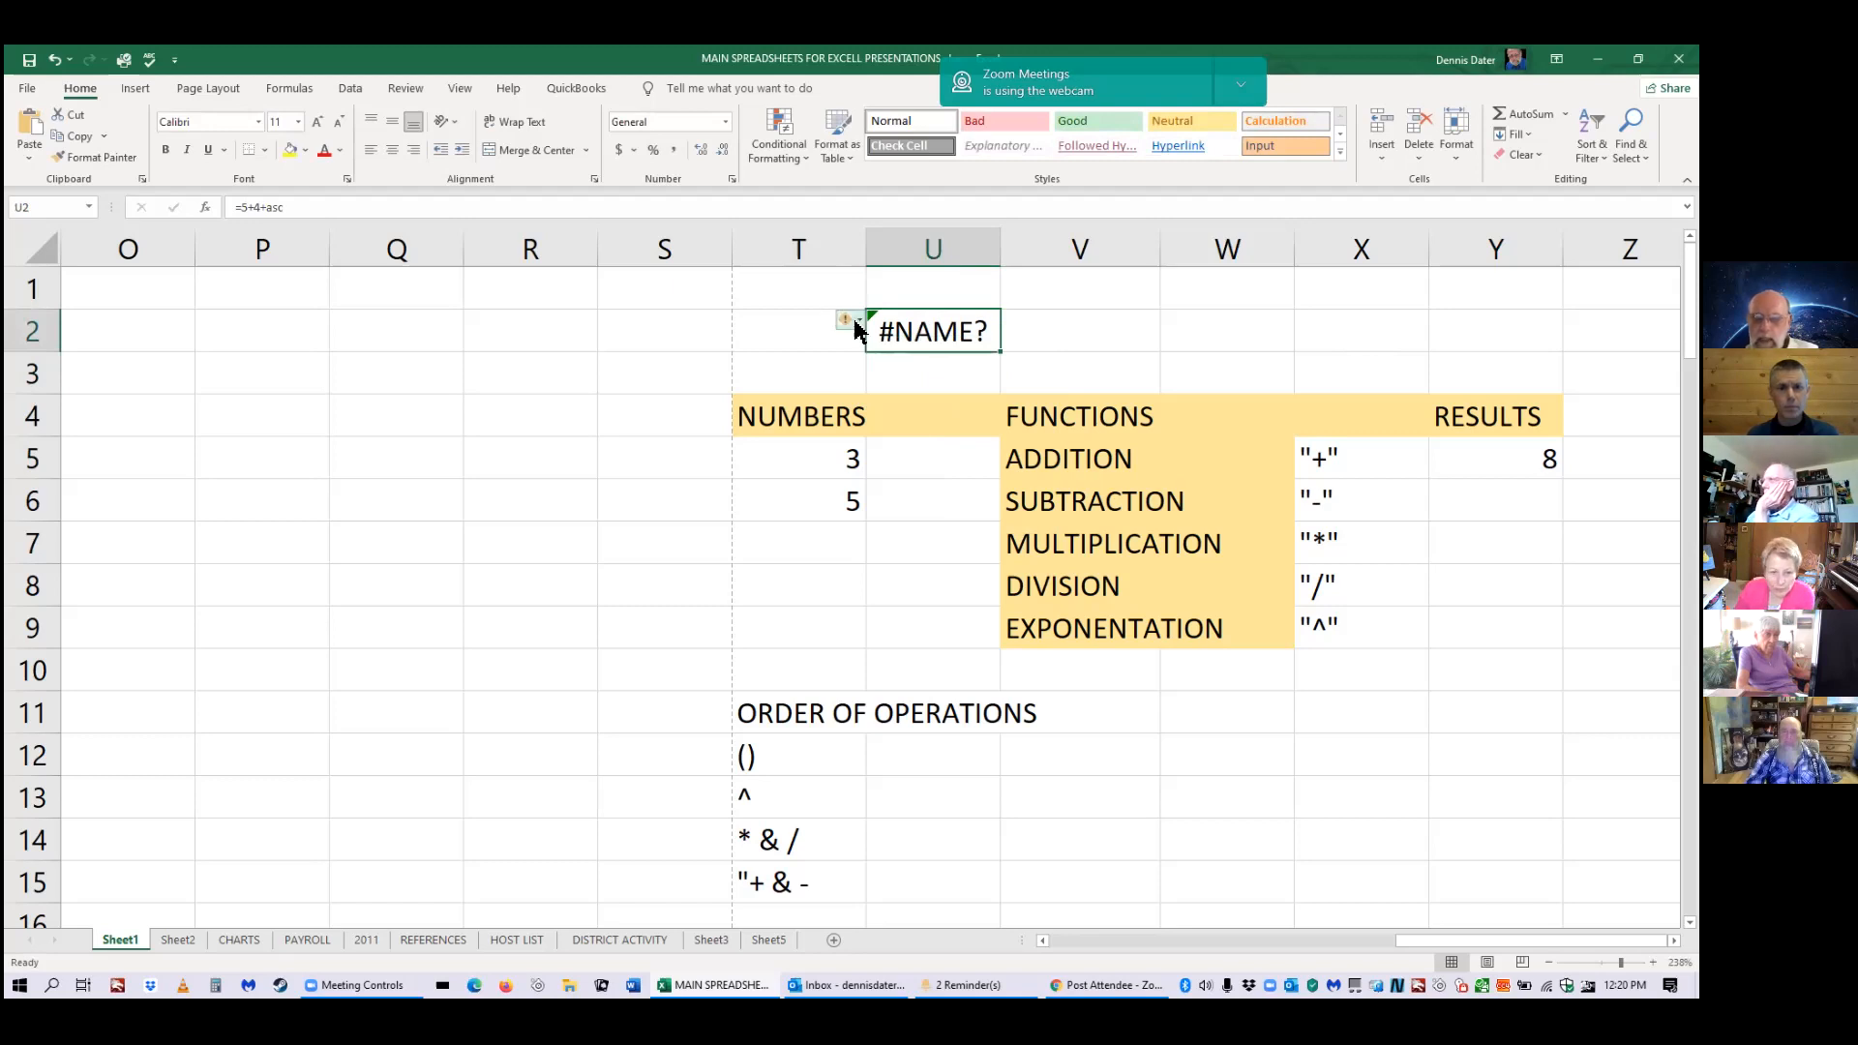
mouse_move(845, 327)
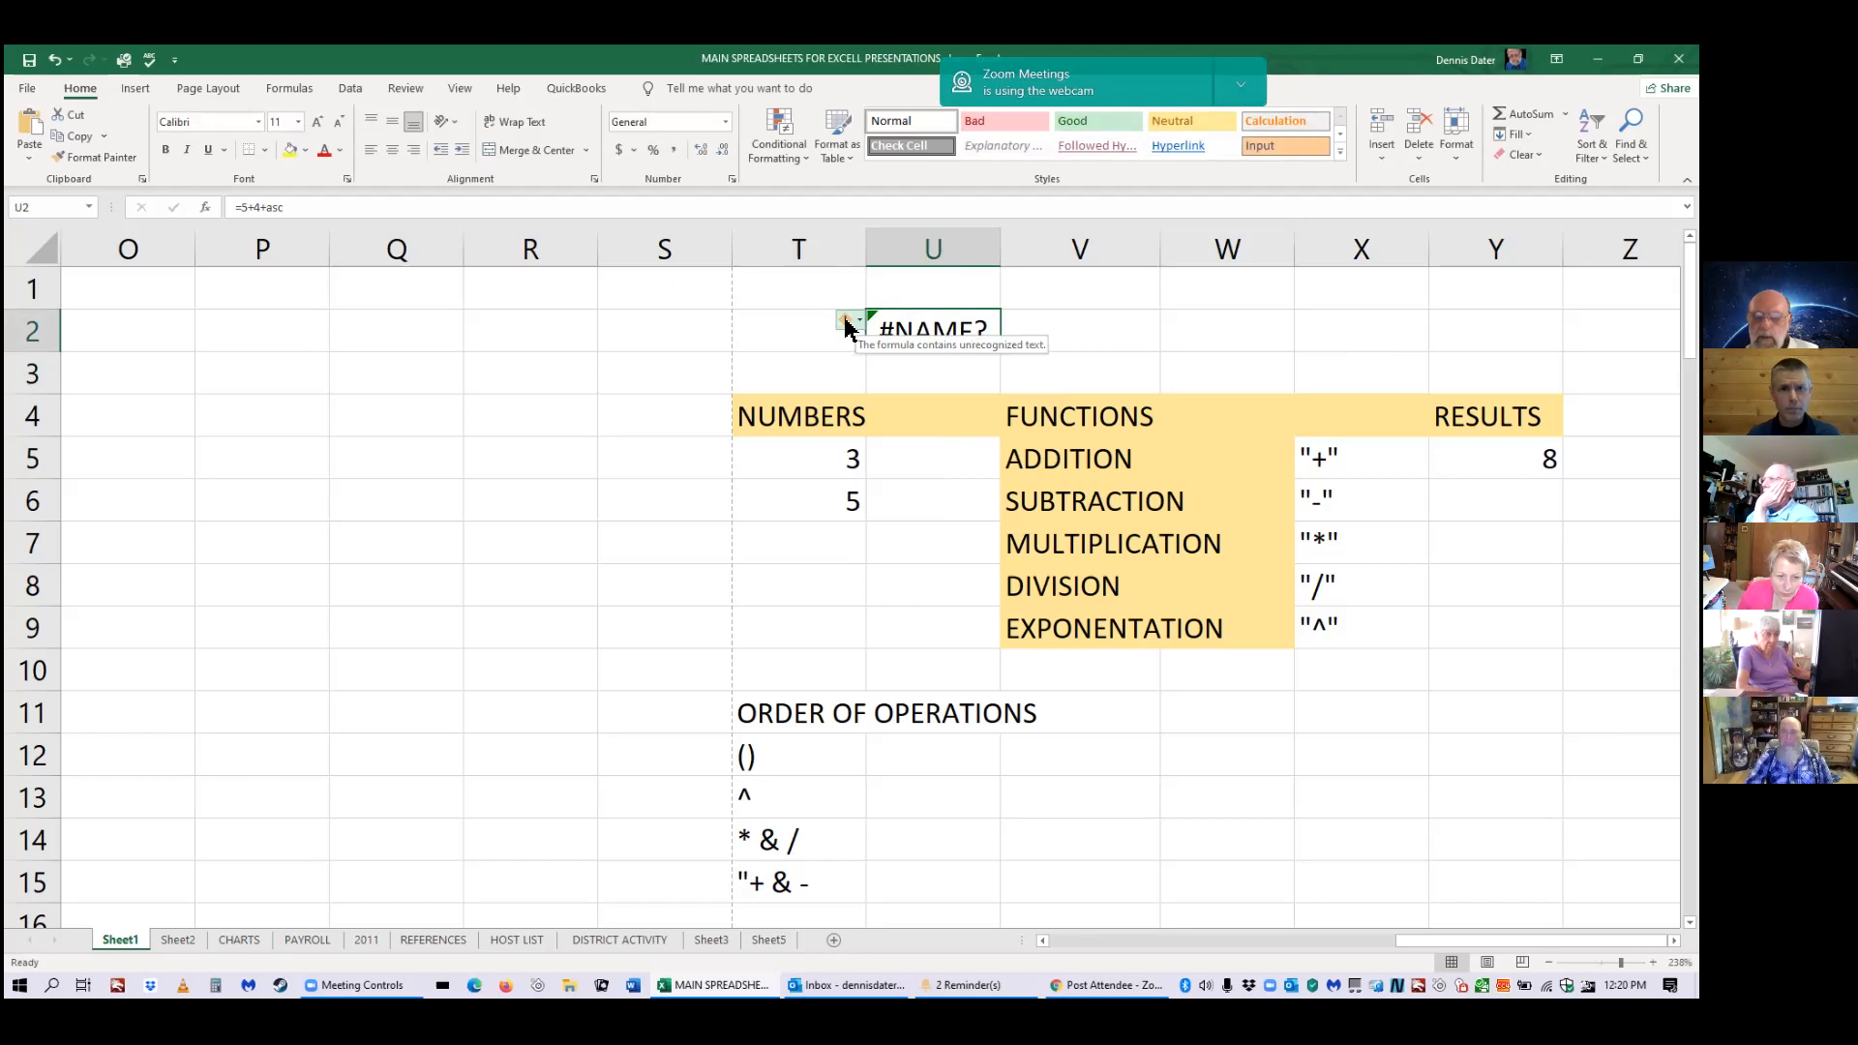
left_click(847, 324)
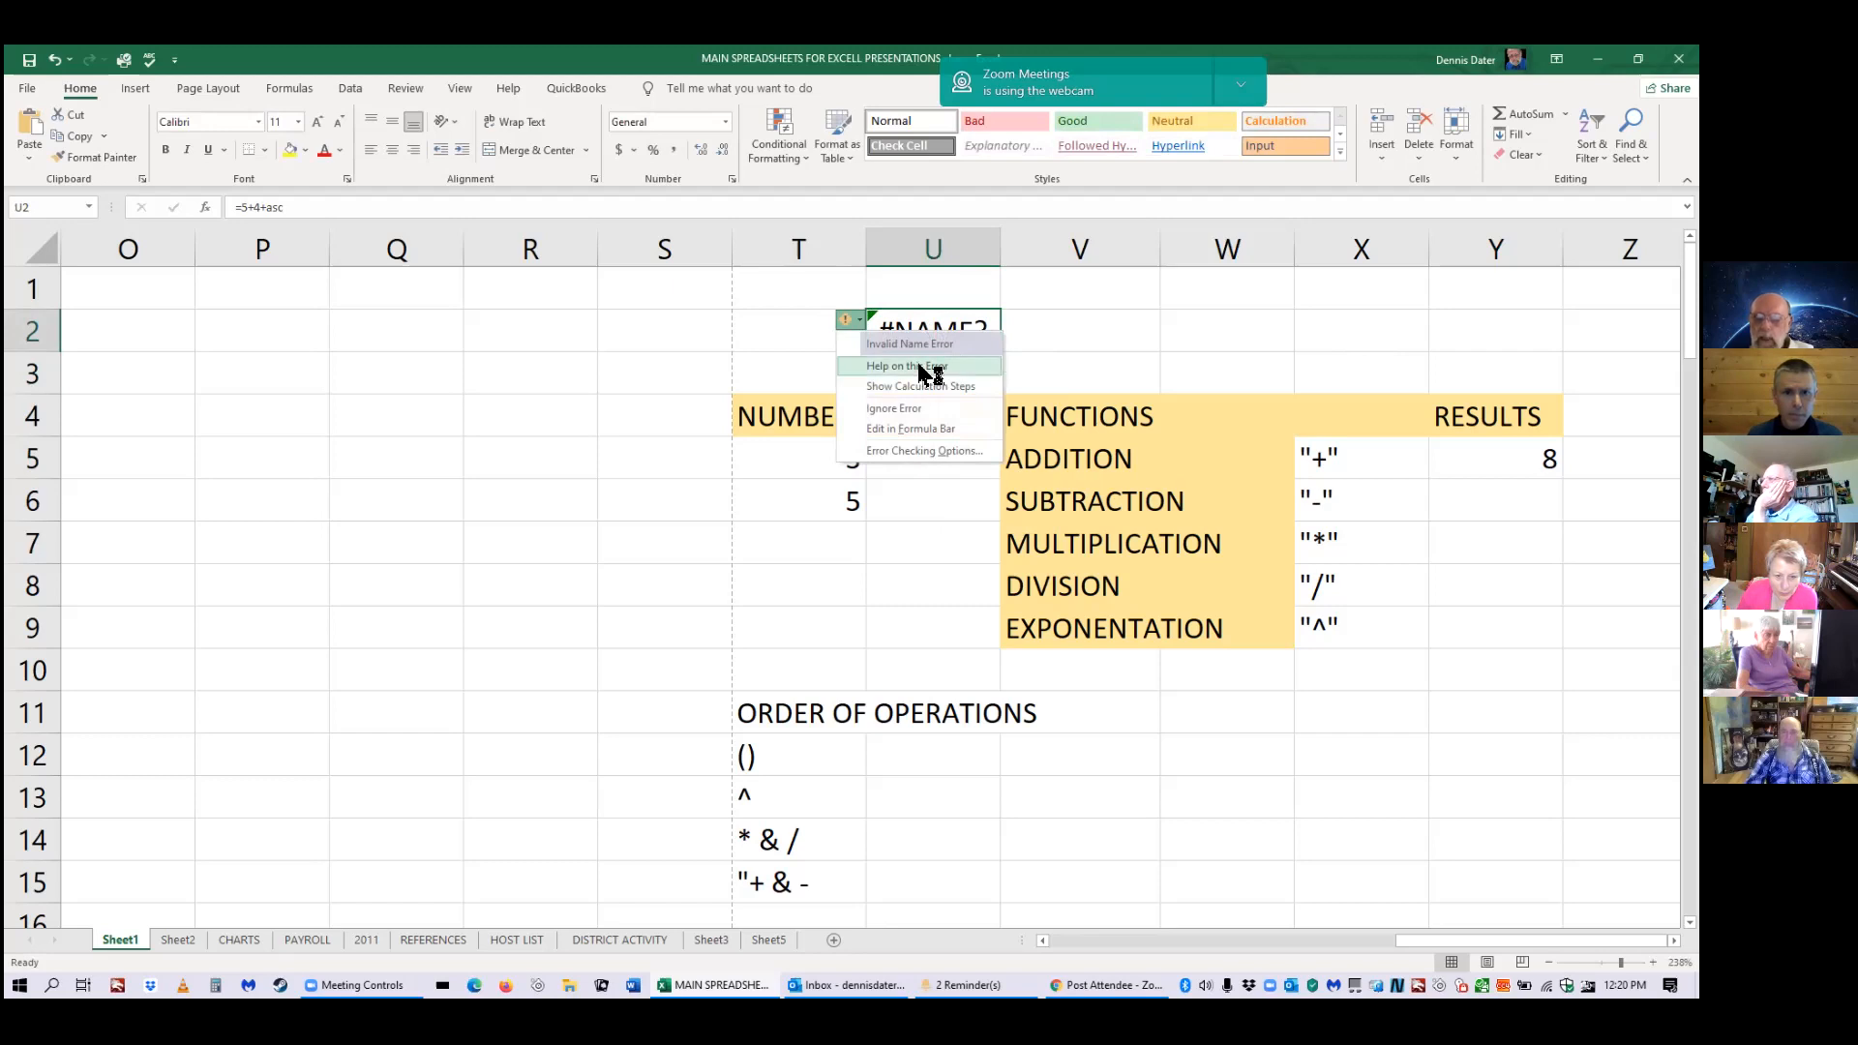
Read Help on the #NAME? error, then delete the =5+4+asc formula from U2.
left_click(927, 366)
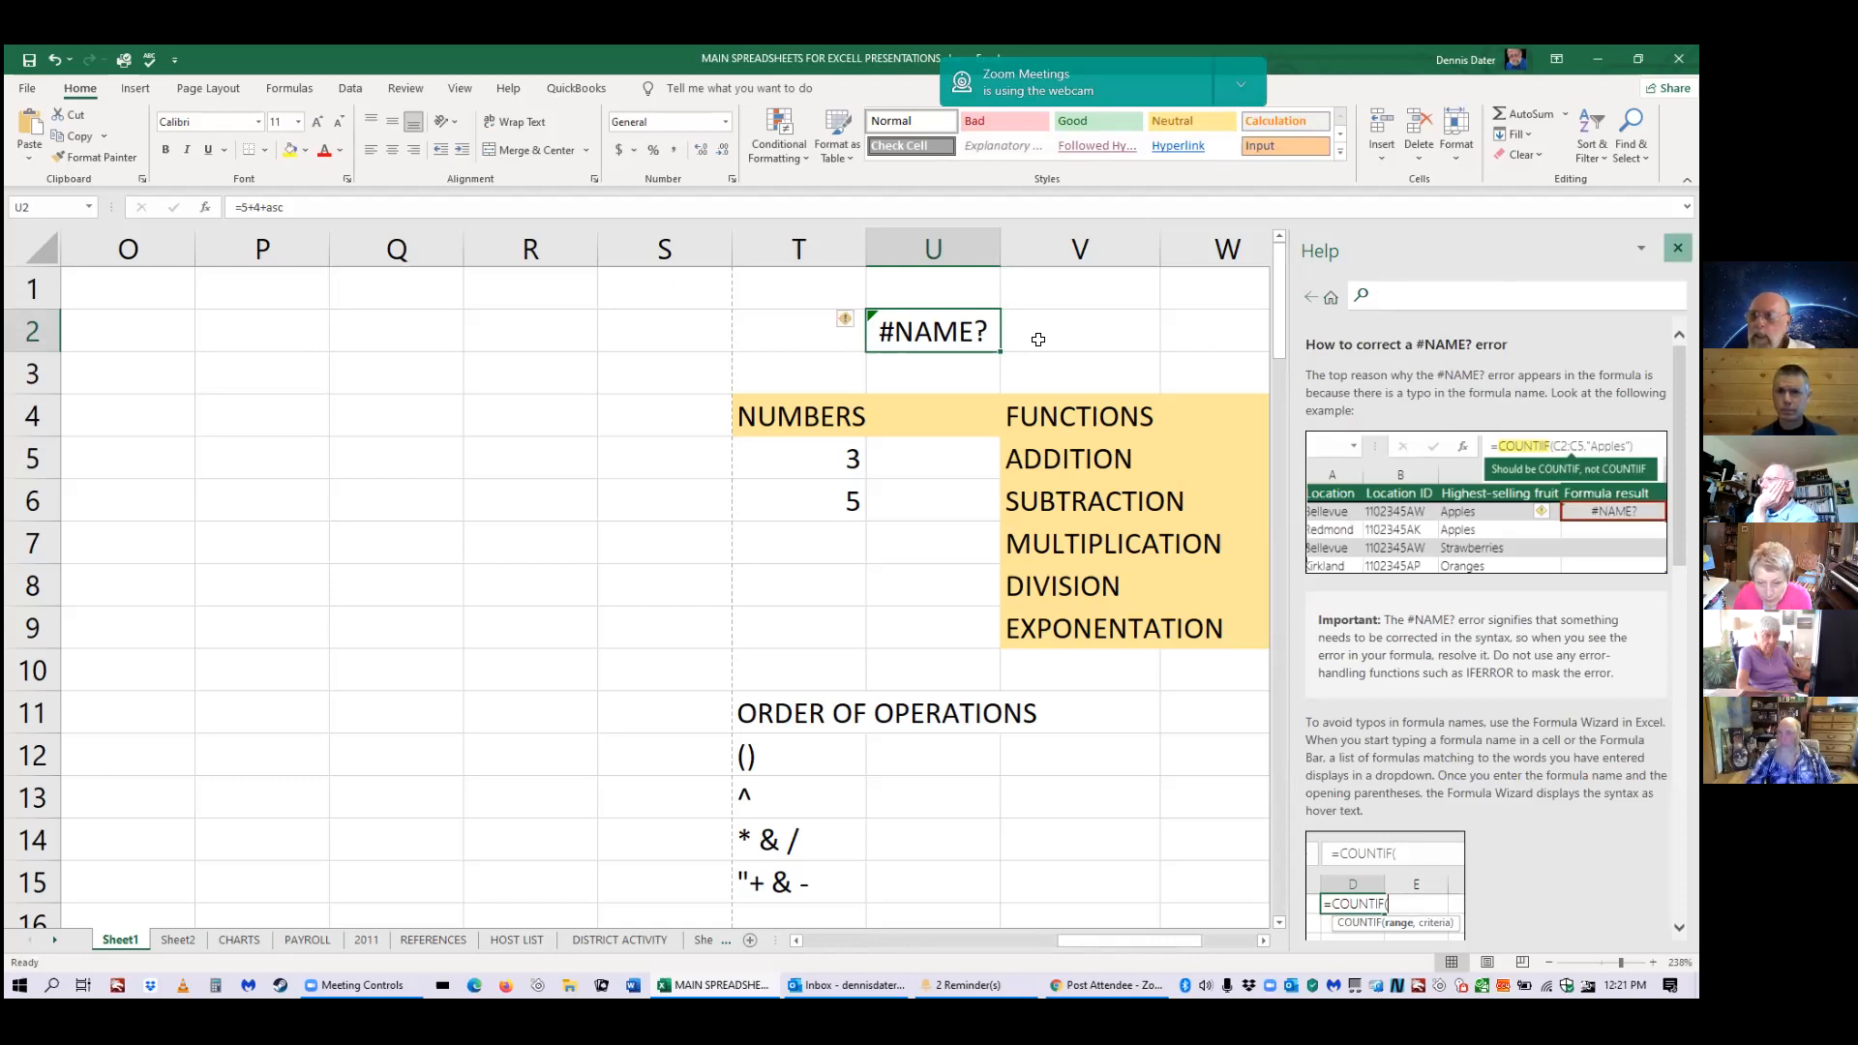
double_click(943, 350)
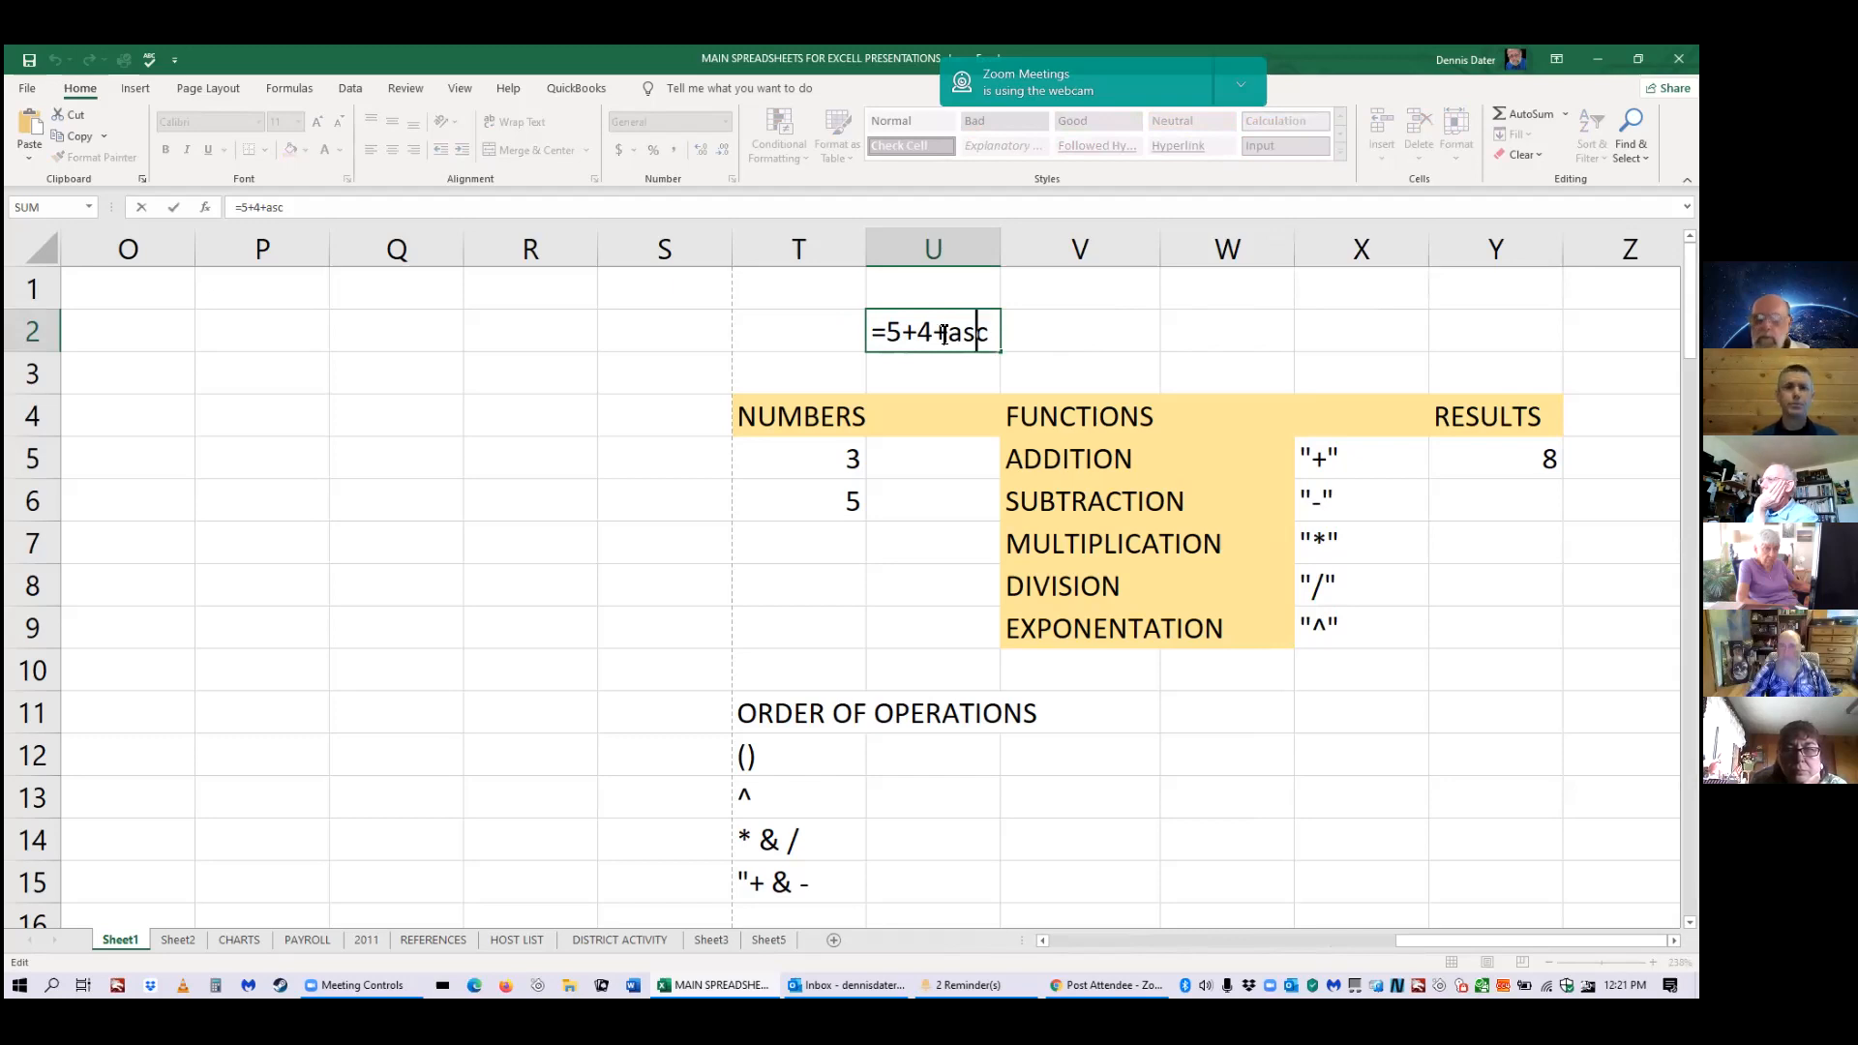
left_click(997, 332)
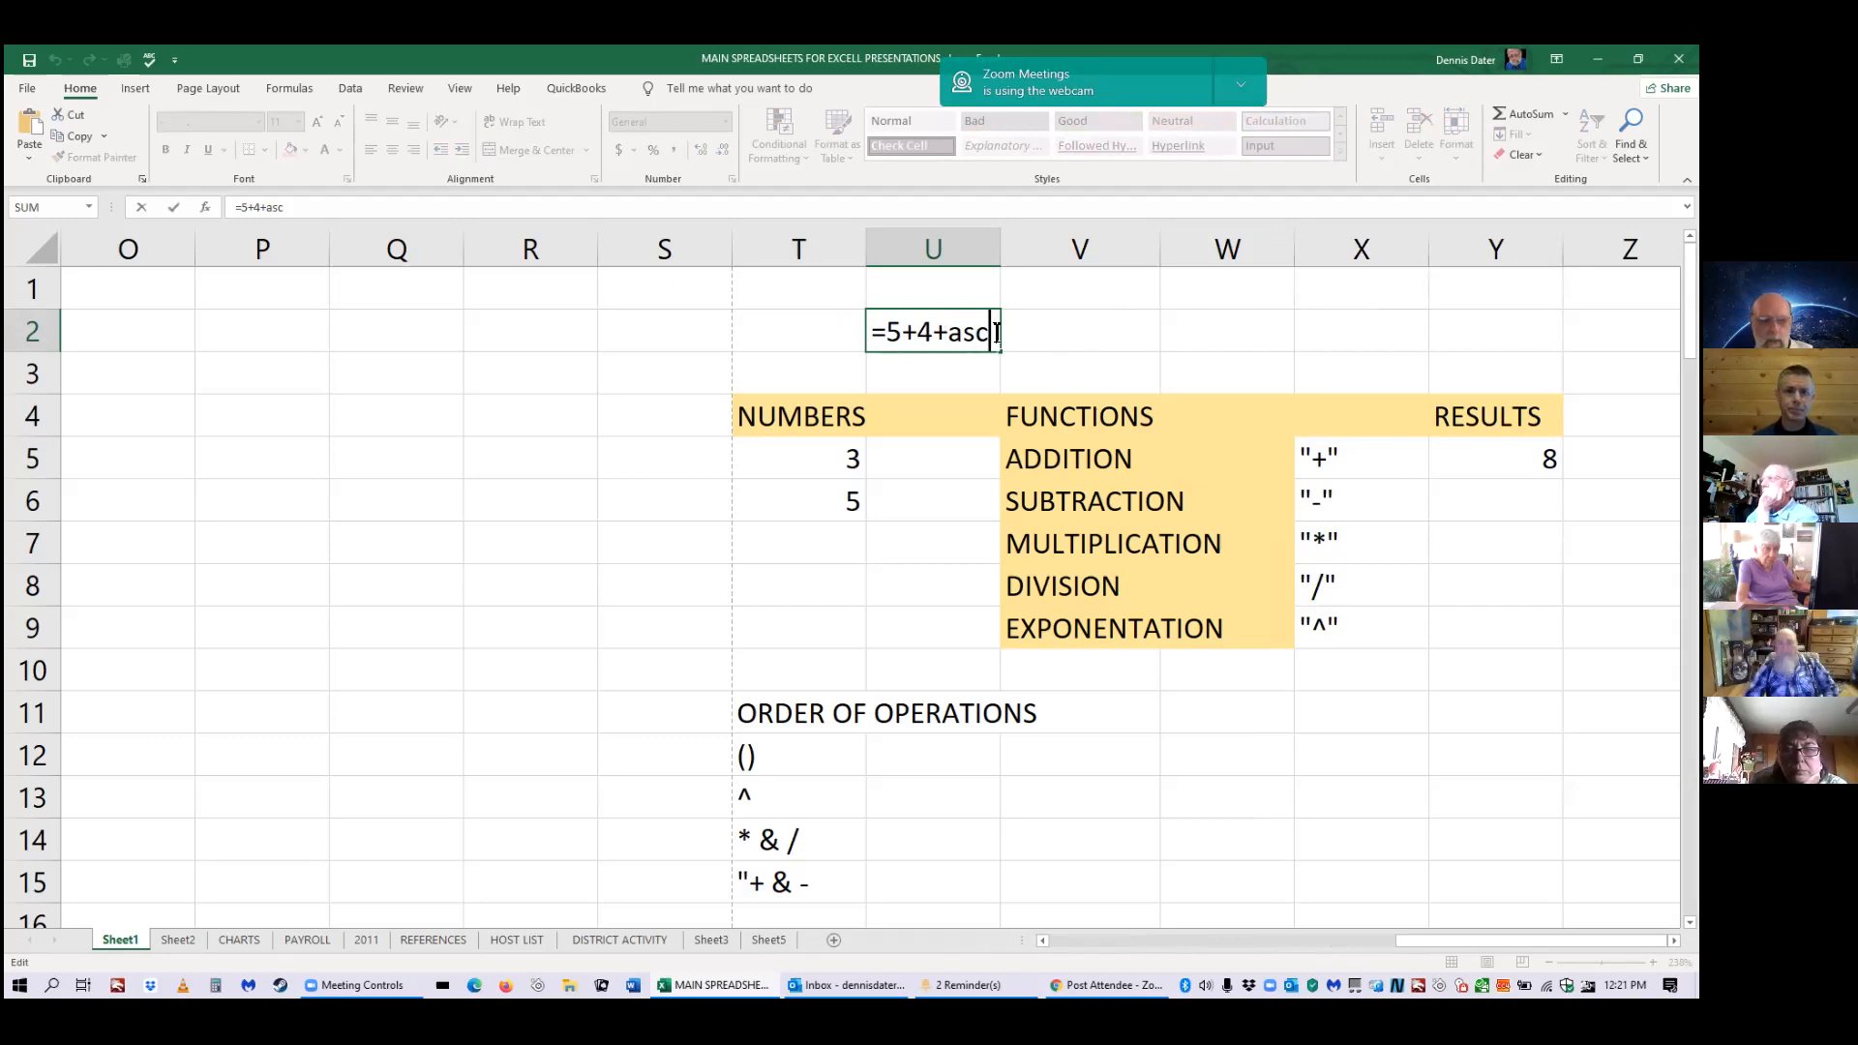
key("BackSpace")
key("BackSpace")
key("BackSpace")
key("BackSpace")
key("BackSpace")
key("BackSpace")
key("BackSpace")
key("BackSpace")
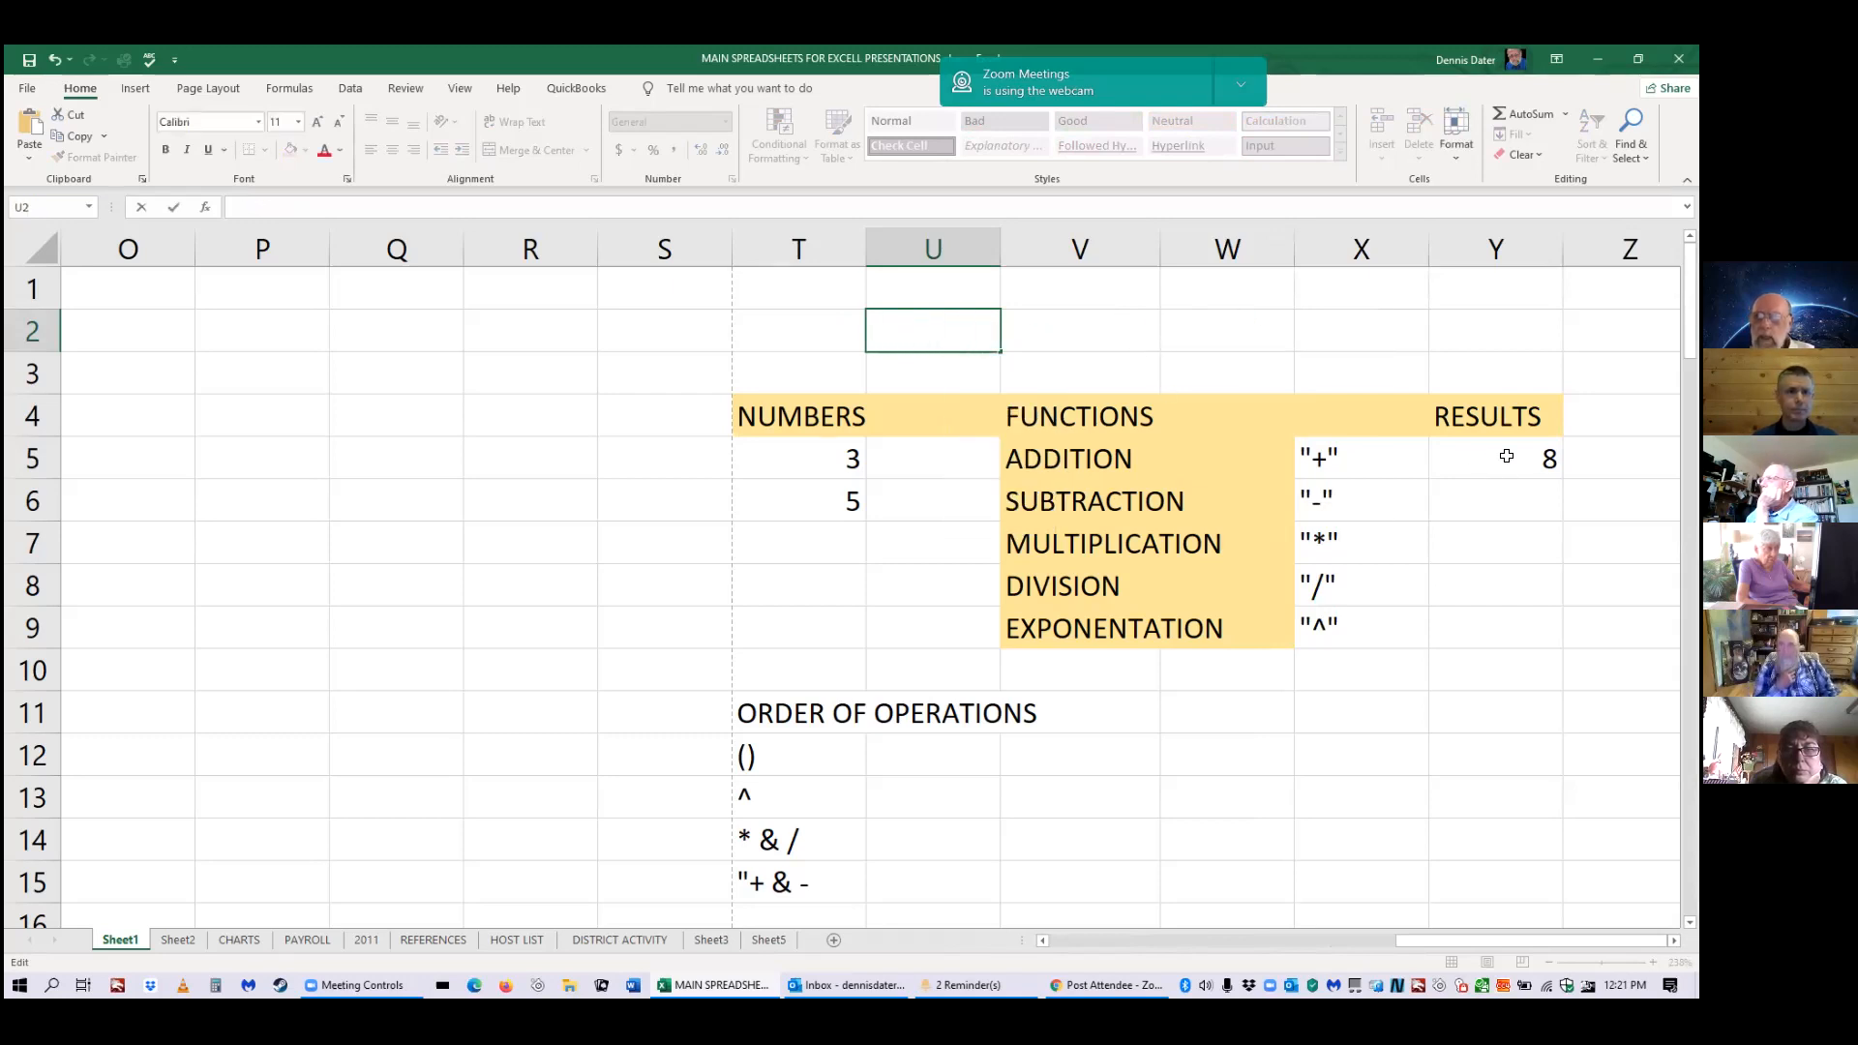
left_click(1227, 331)
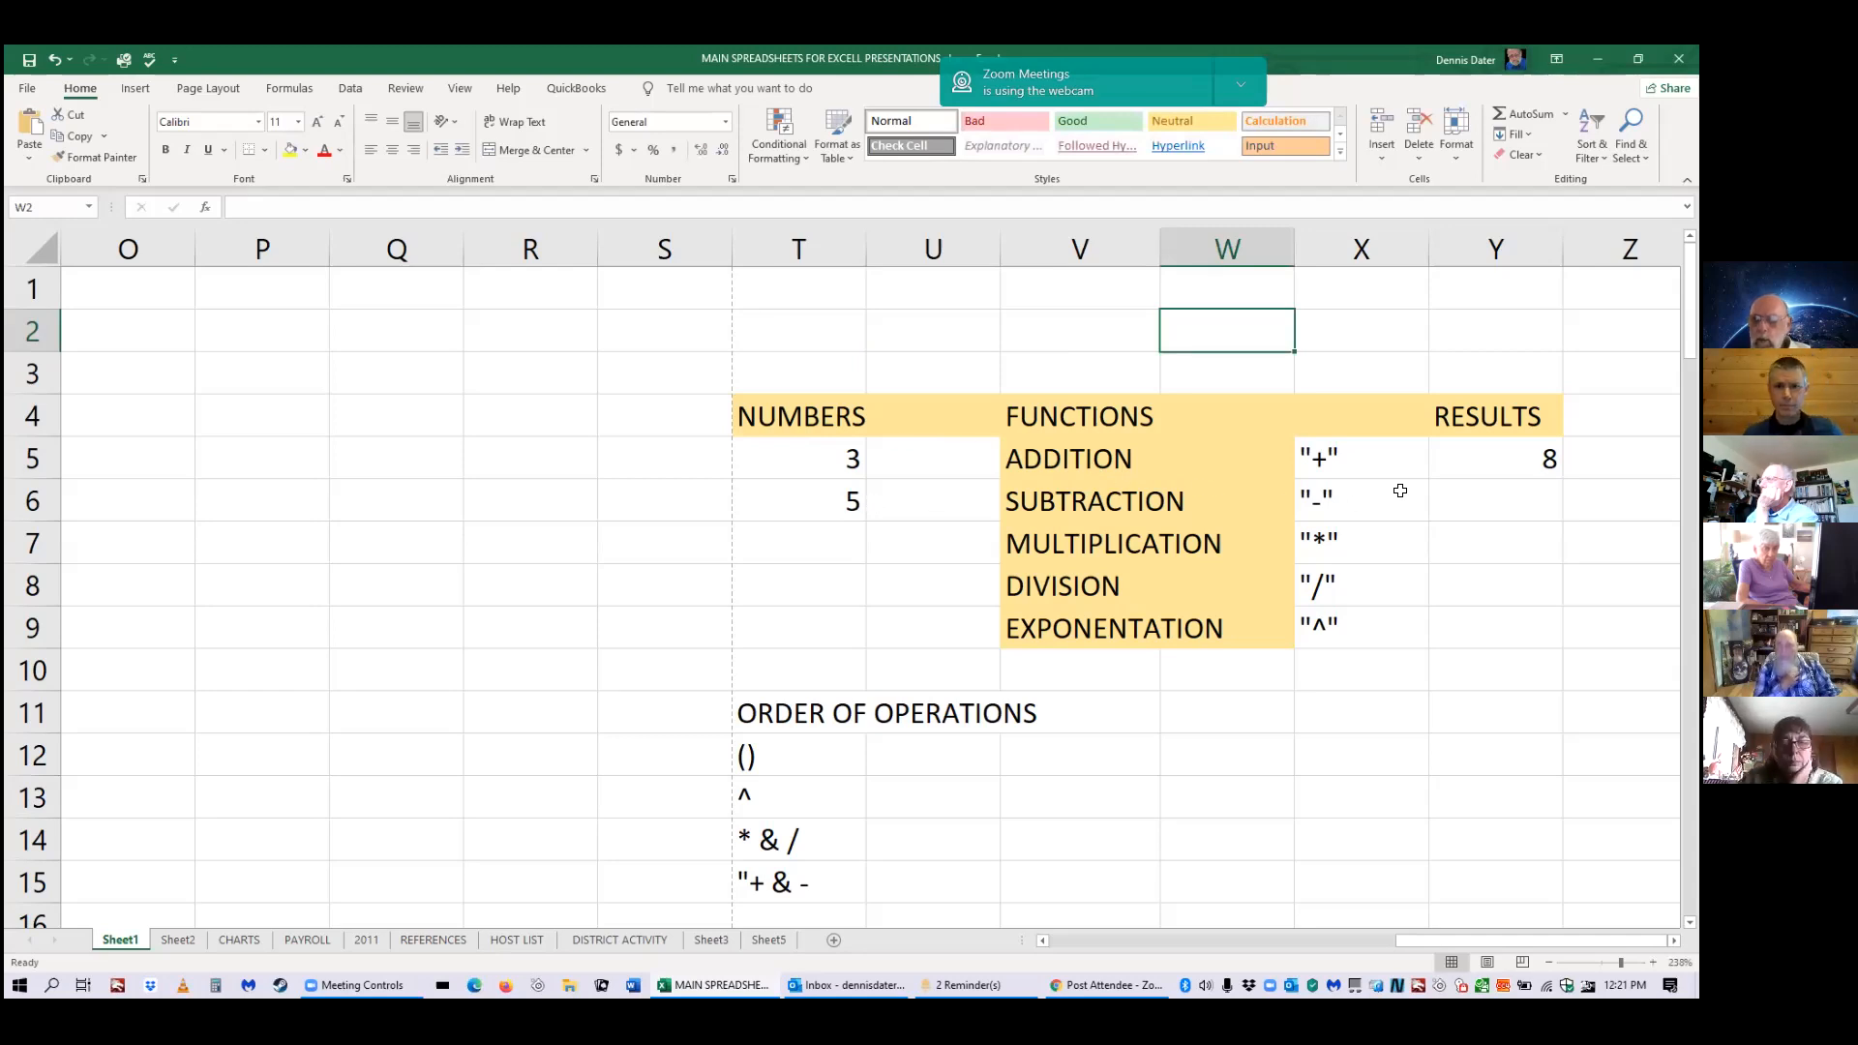
double_click(1438, 501)
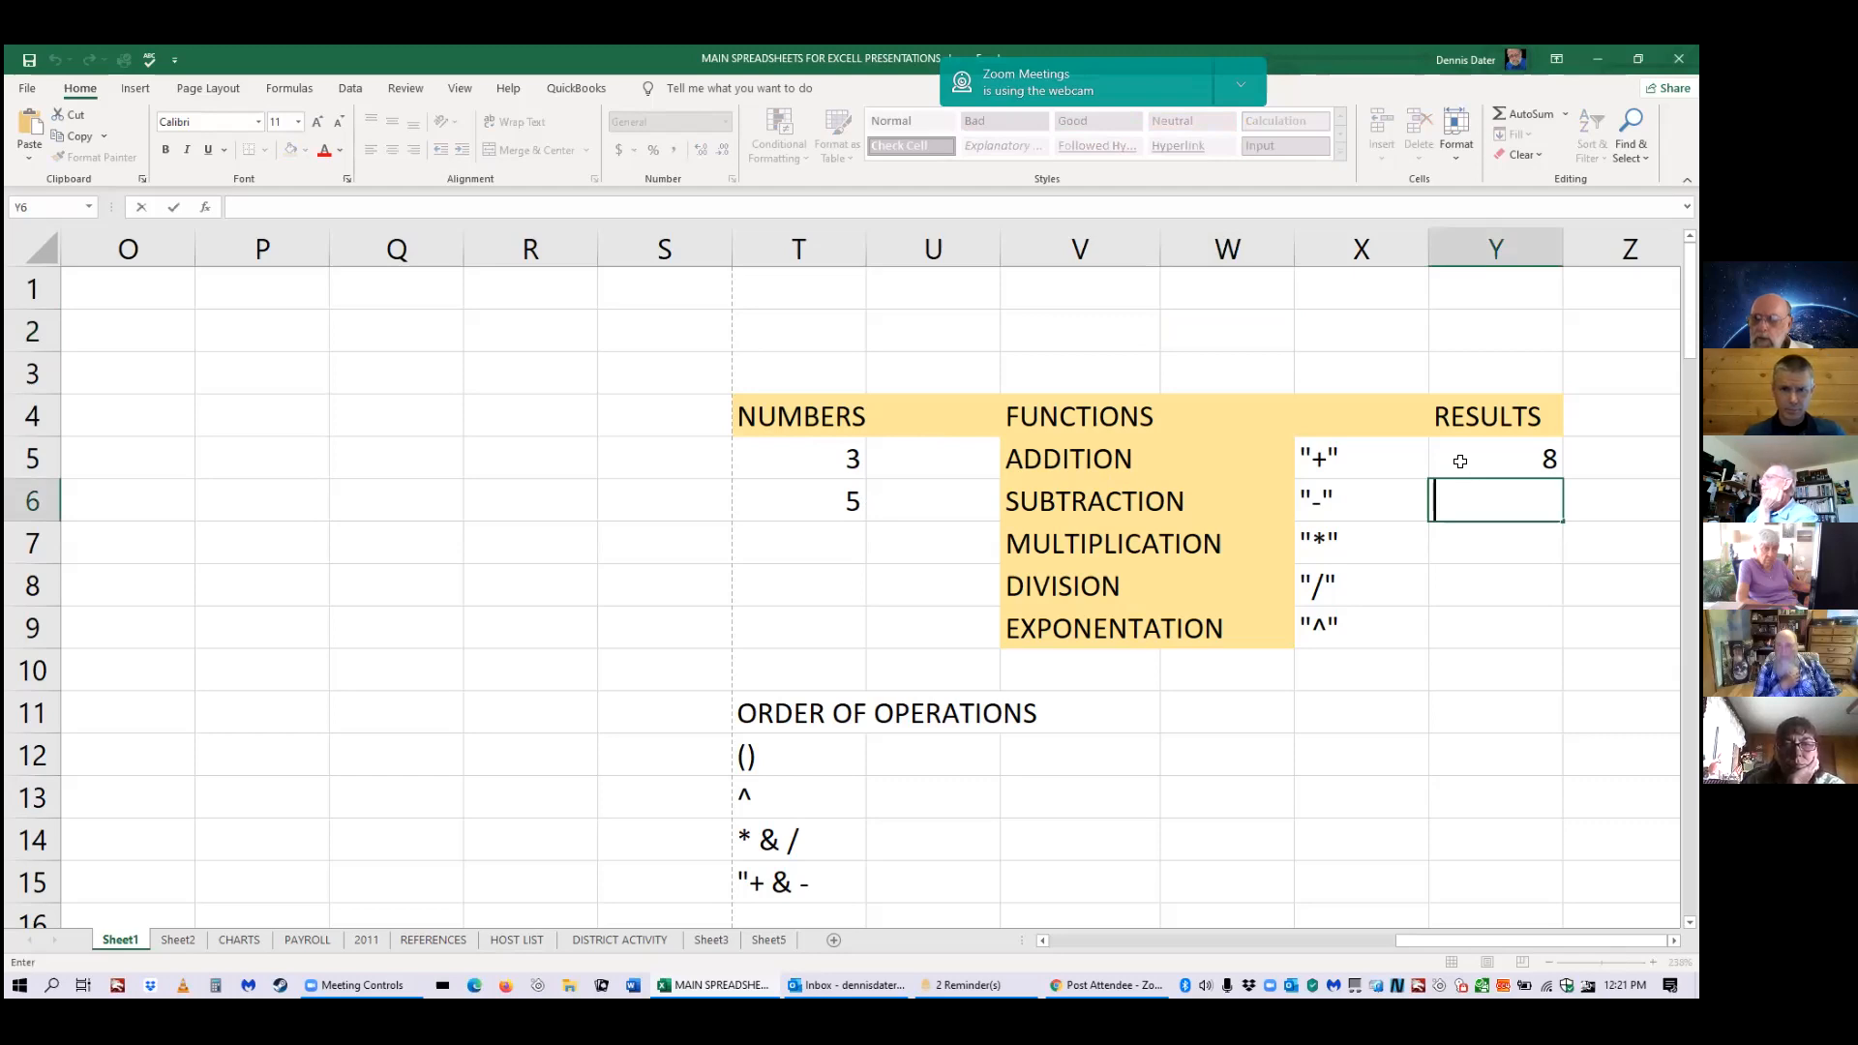
Replace Y5 with =T5+T6, still showing 8, then start a formula in Y6.
left_click(1461, 463)
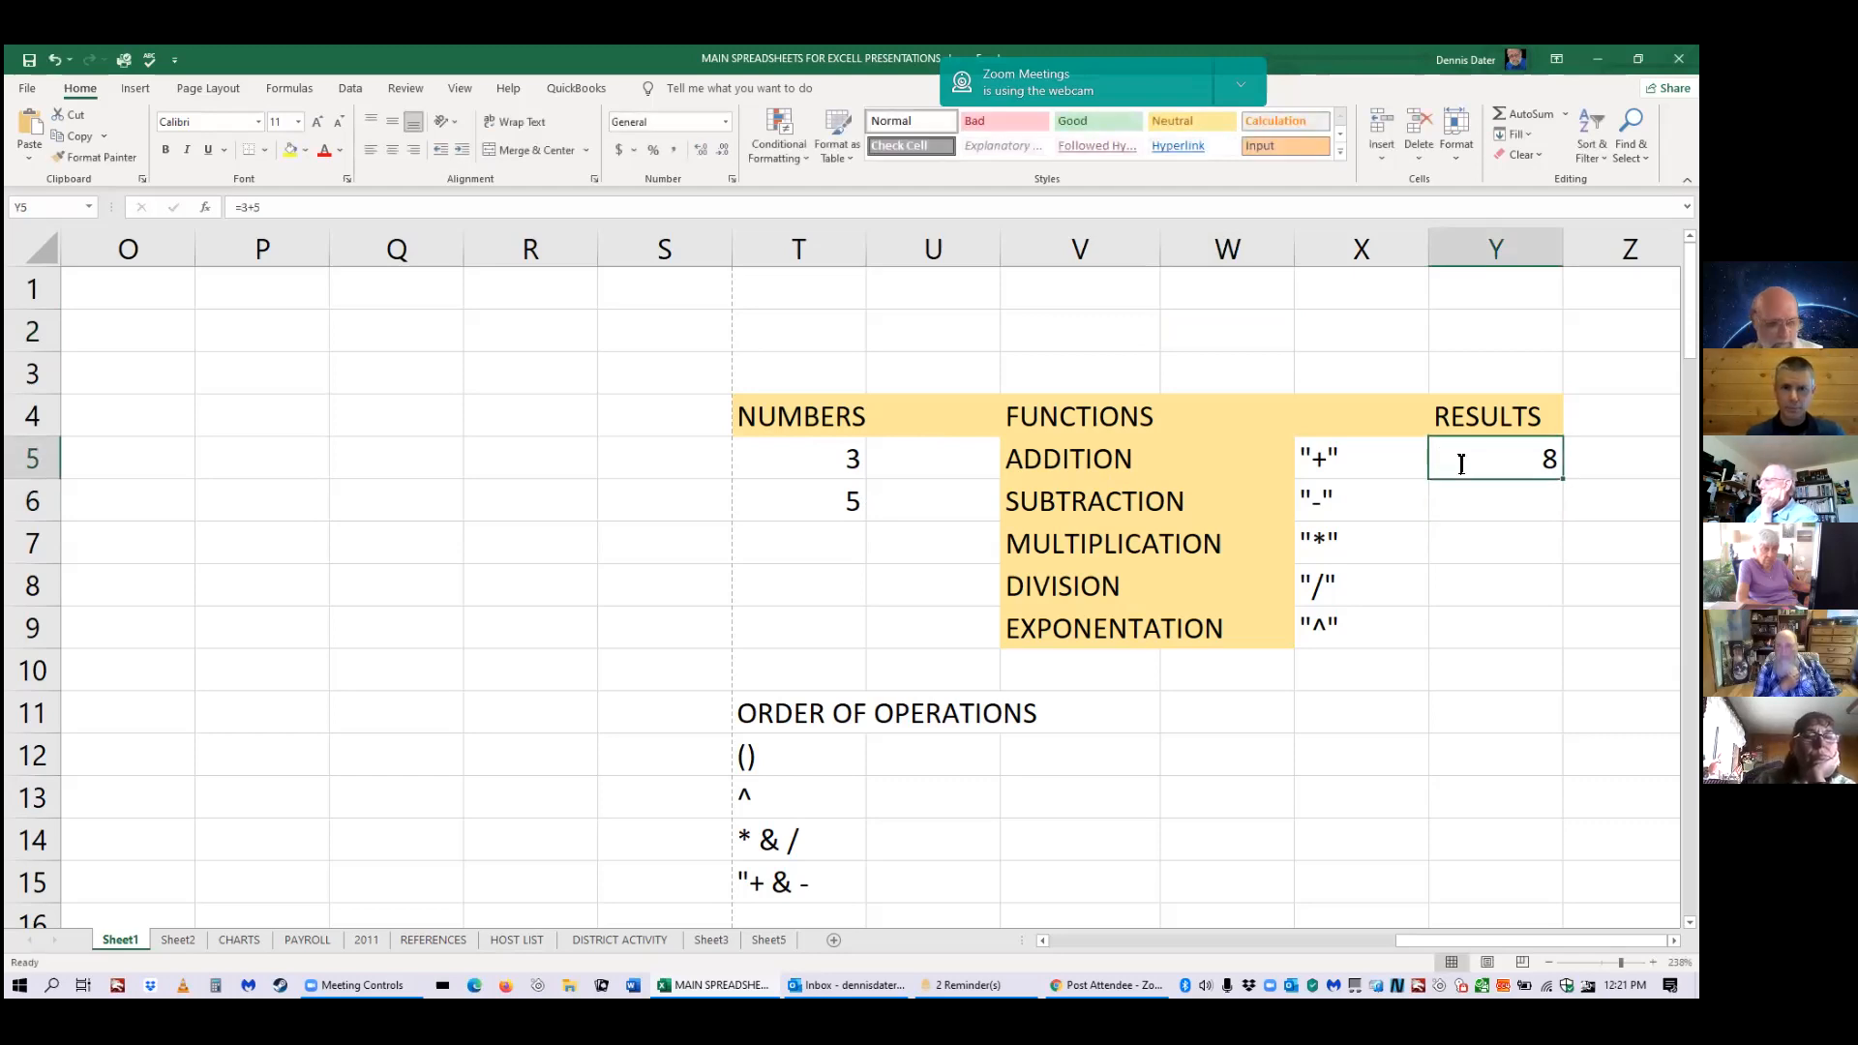
type("+")
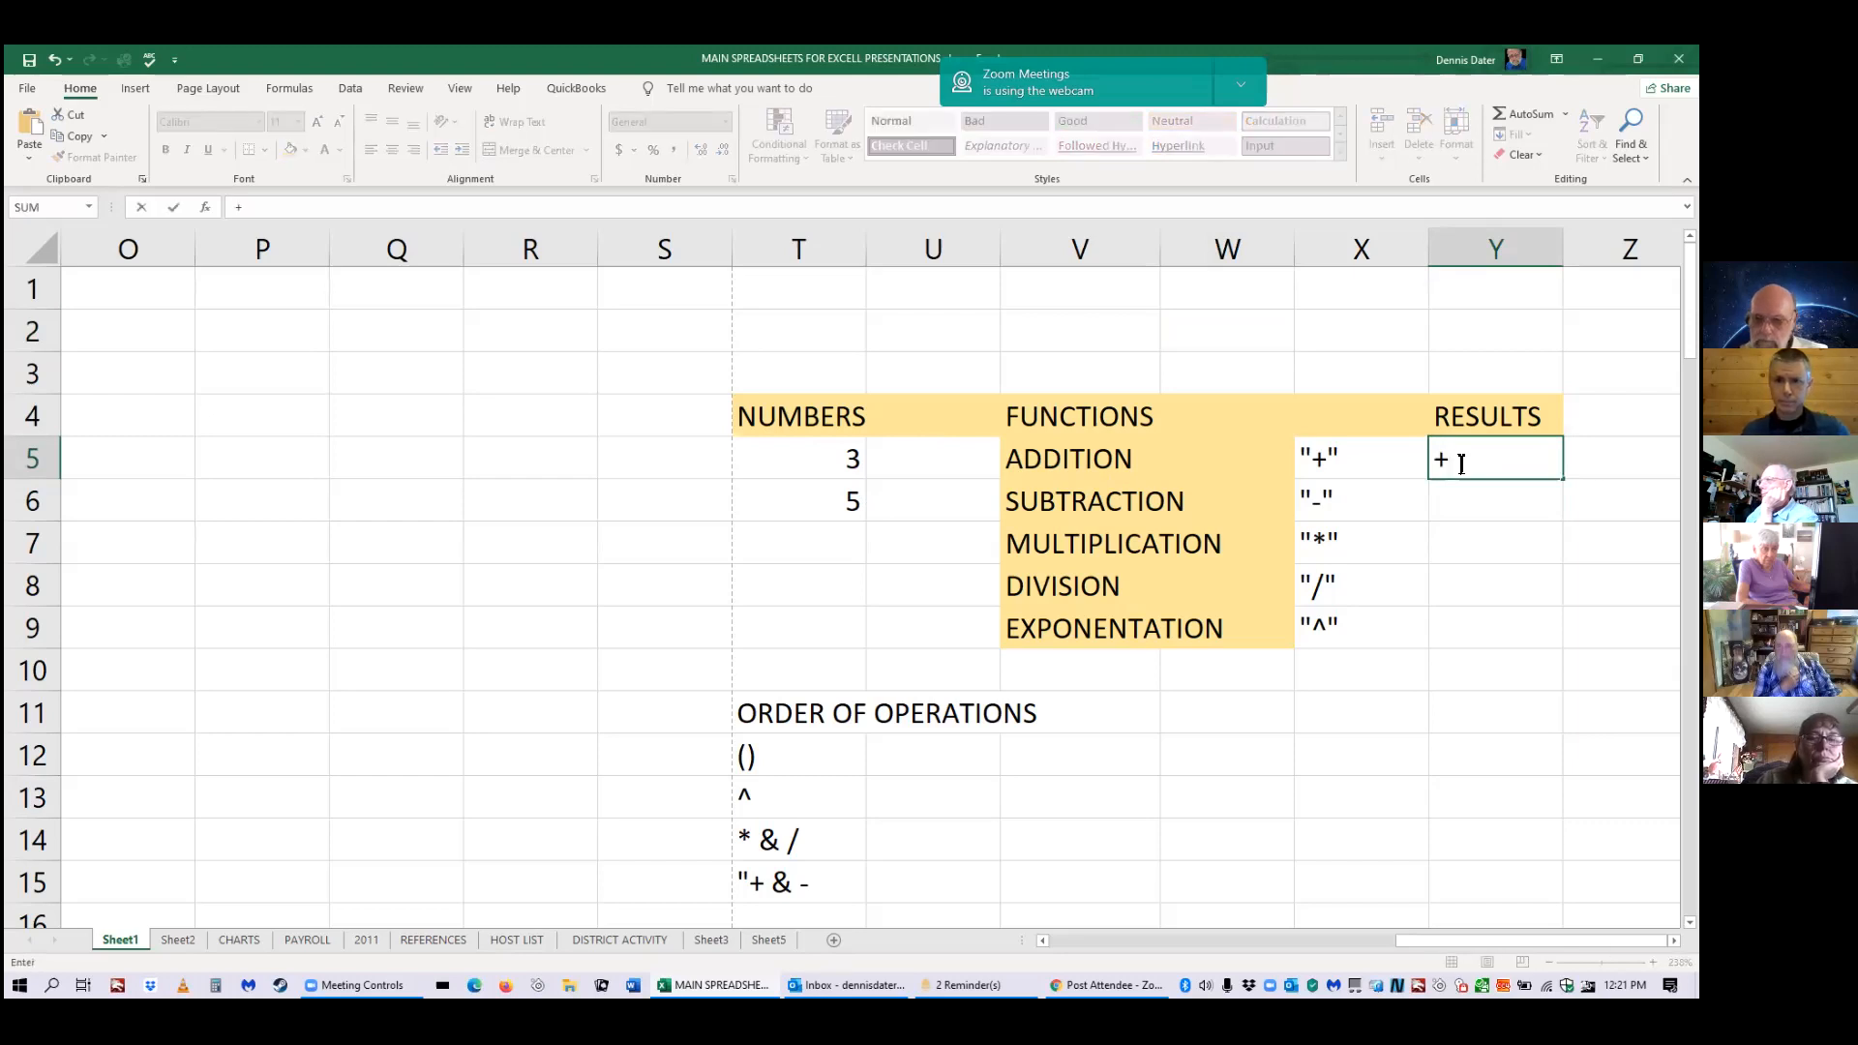
key("BackSpace")
type("=")
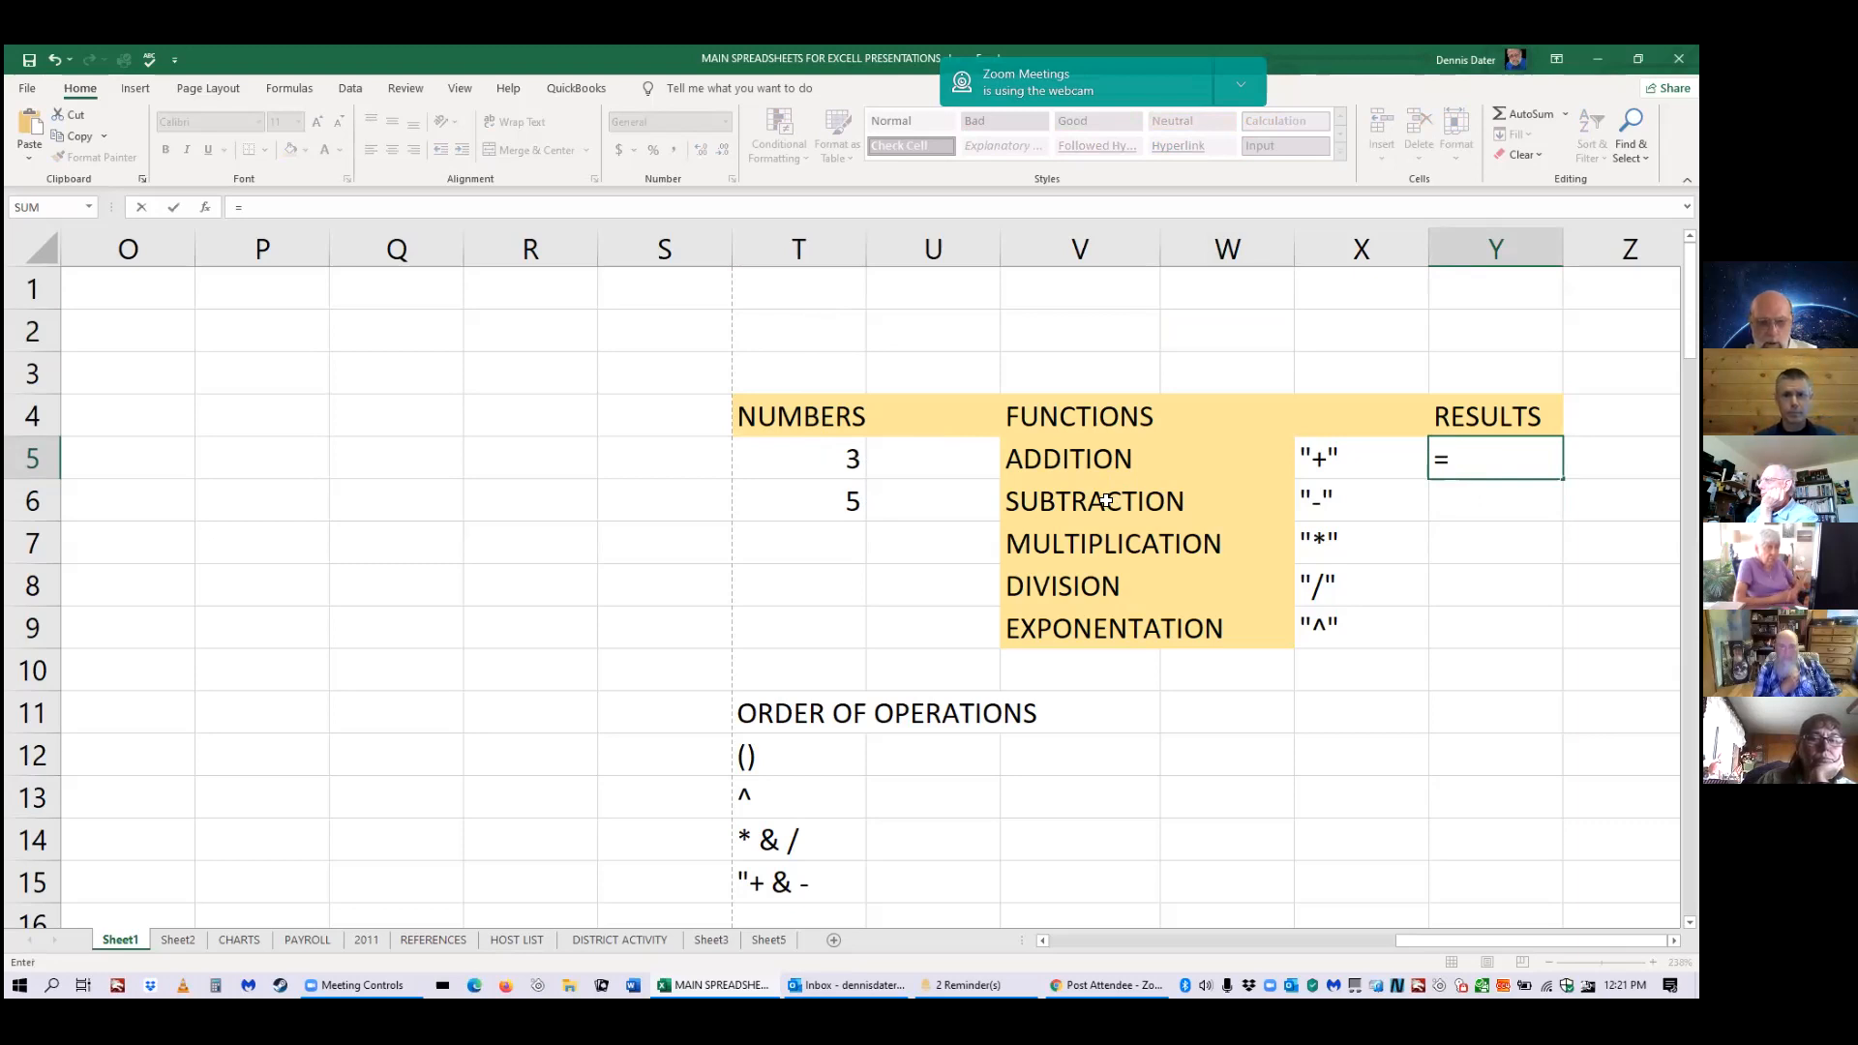
type("t")
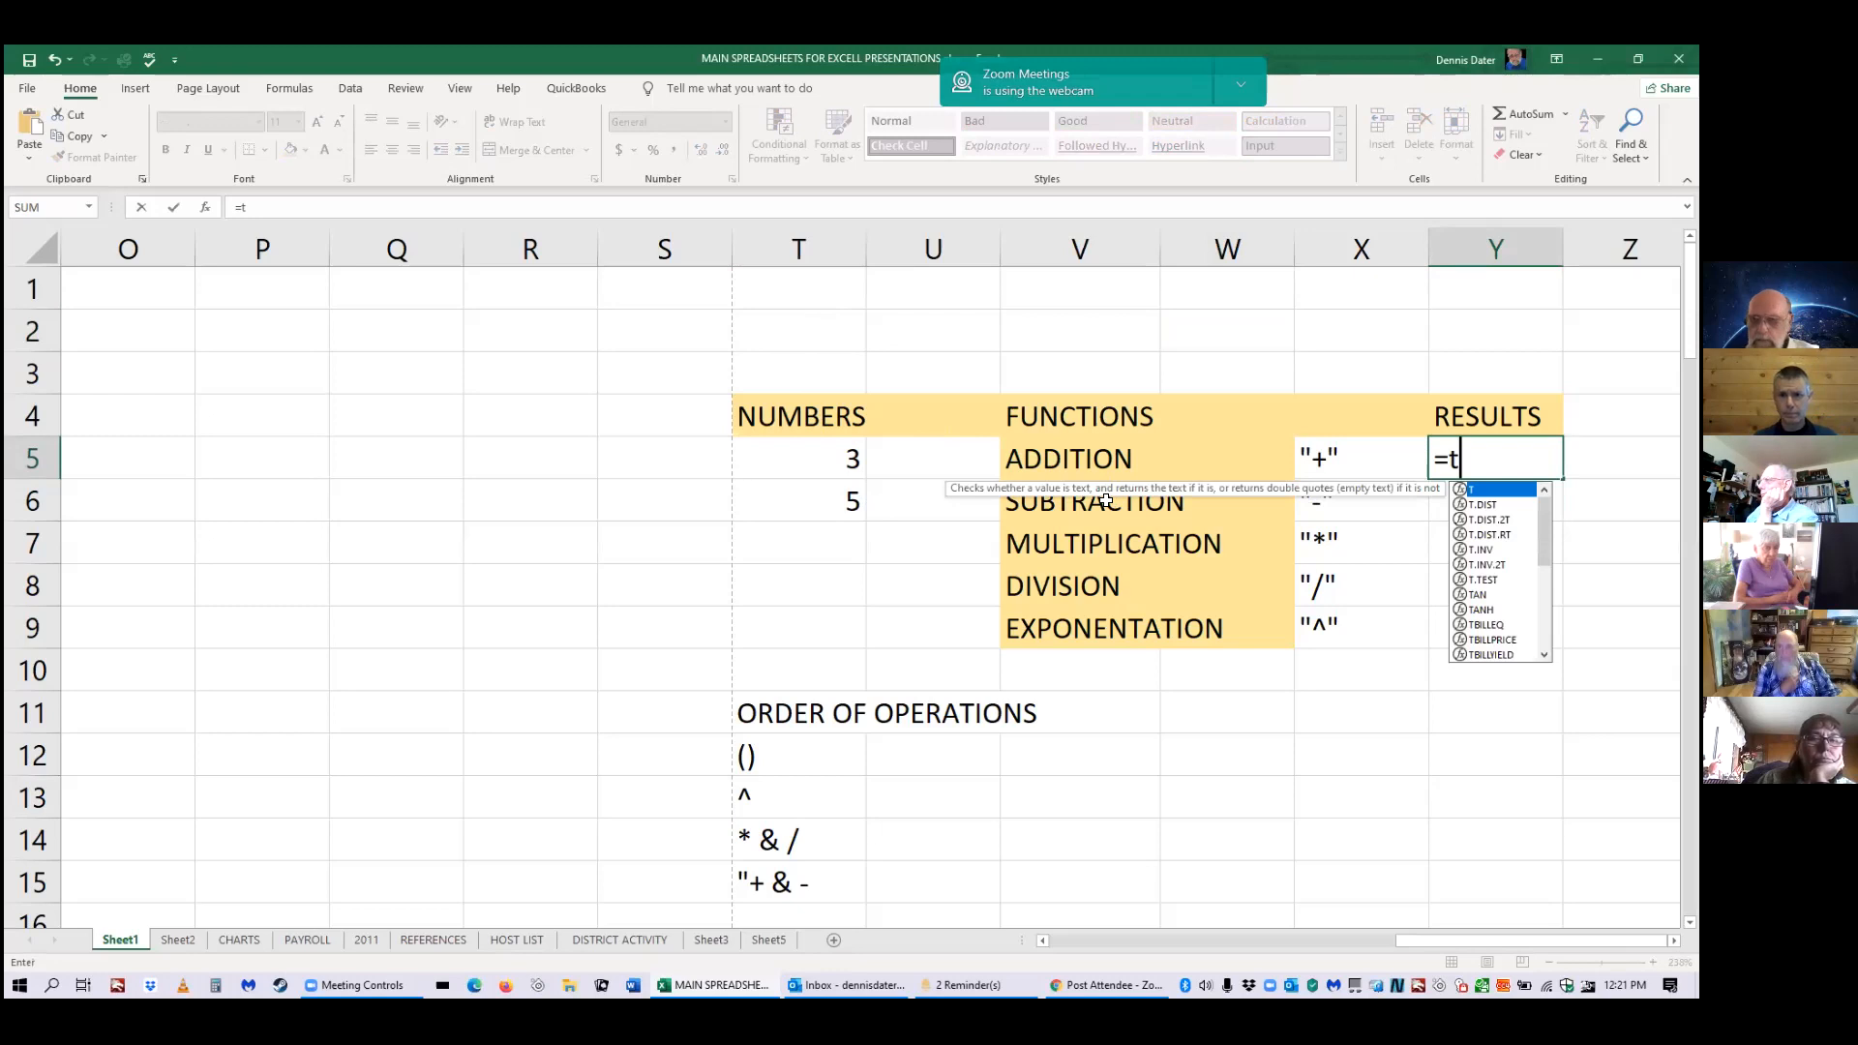
type("5+")
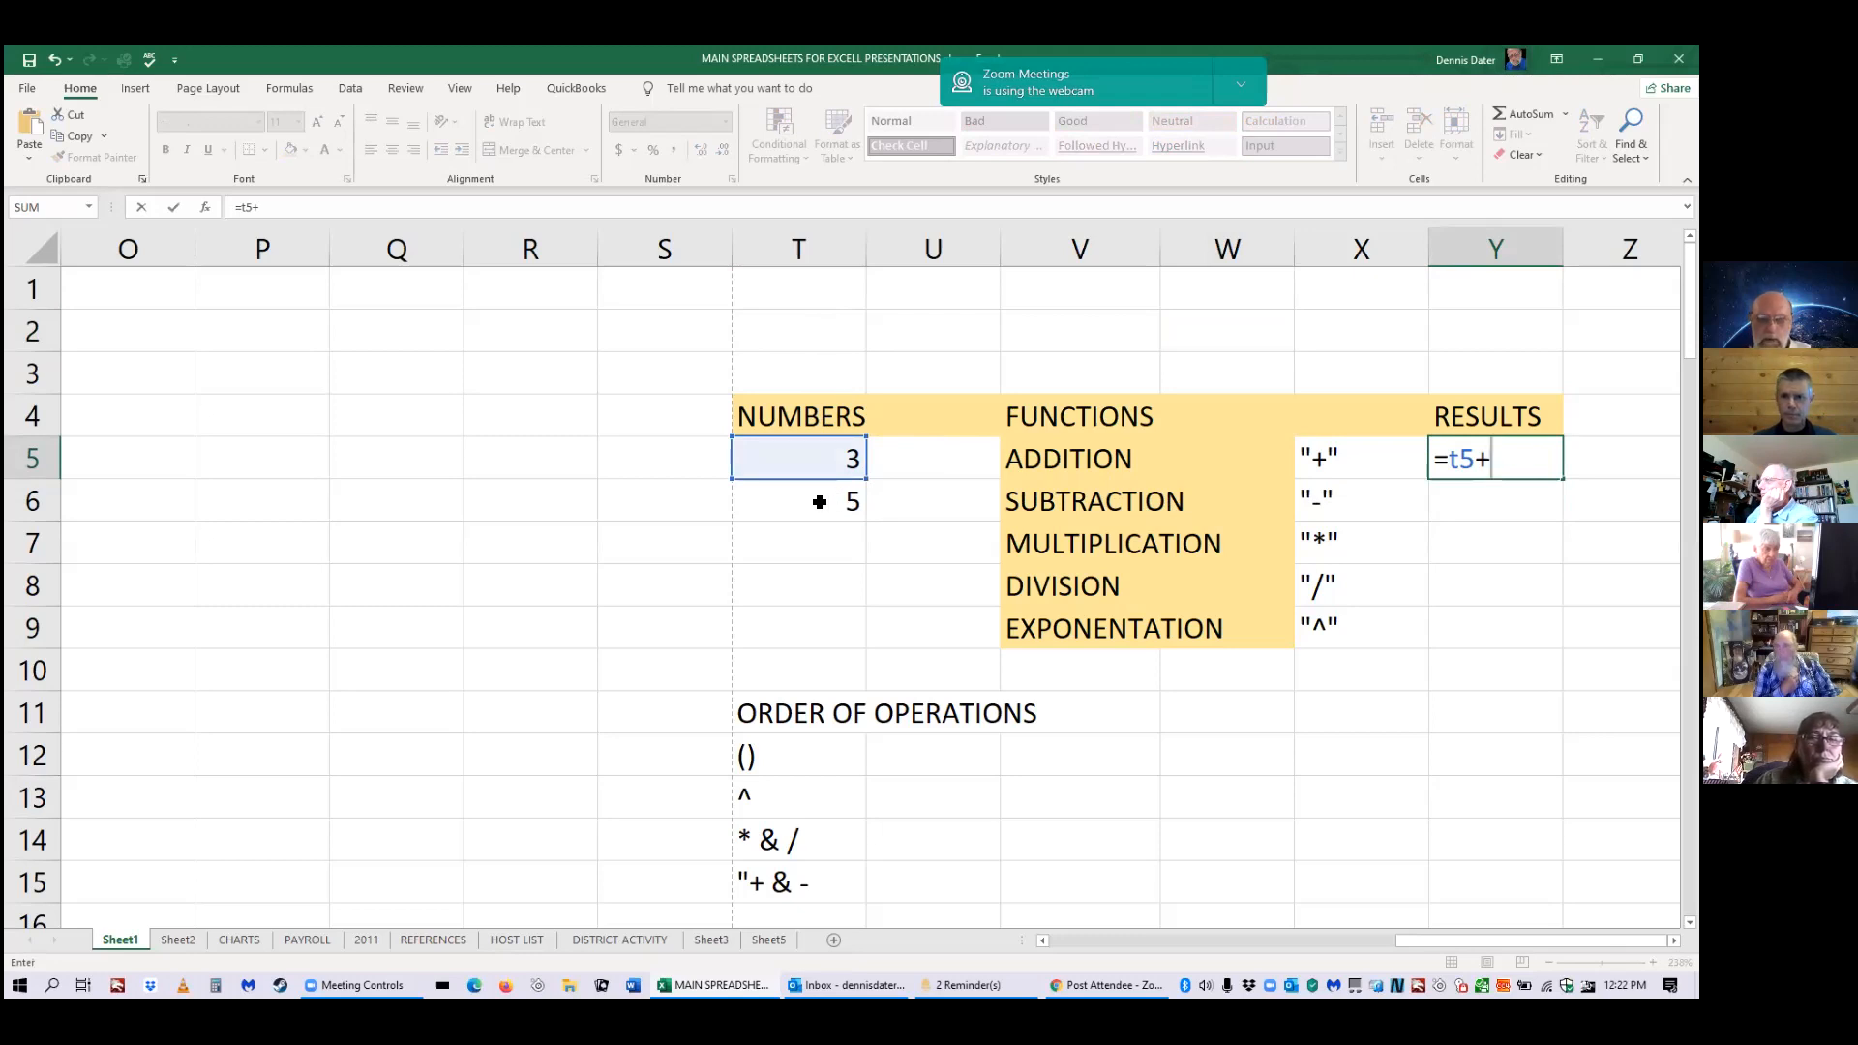
type("t6")
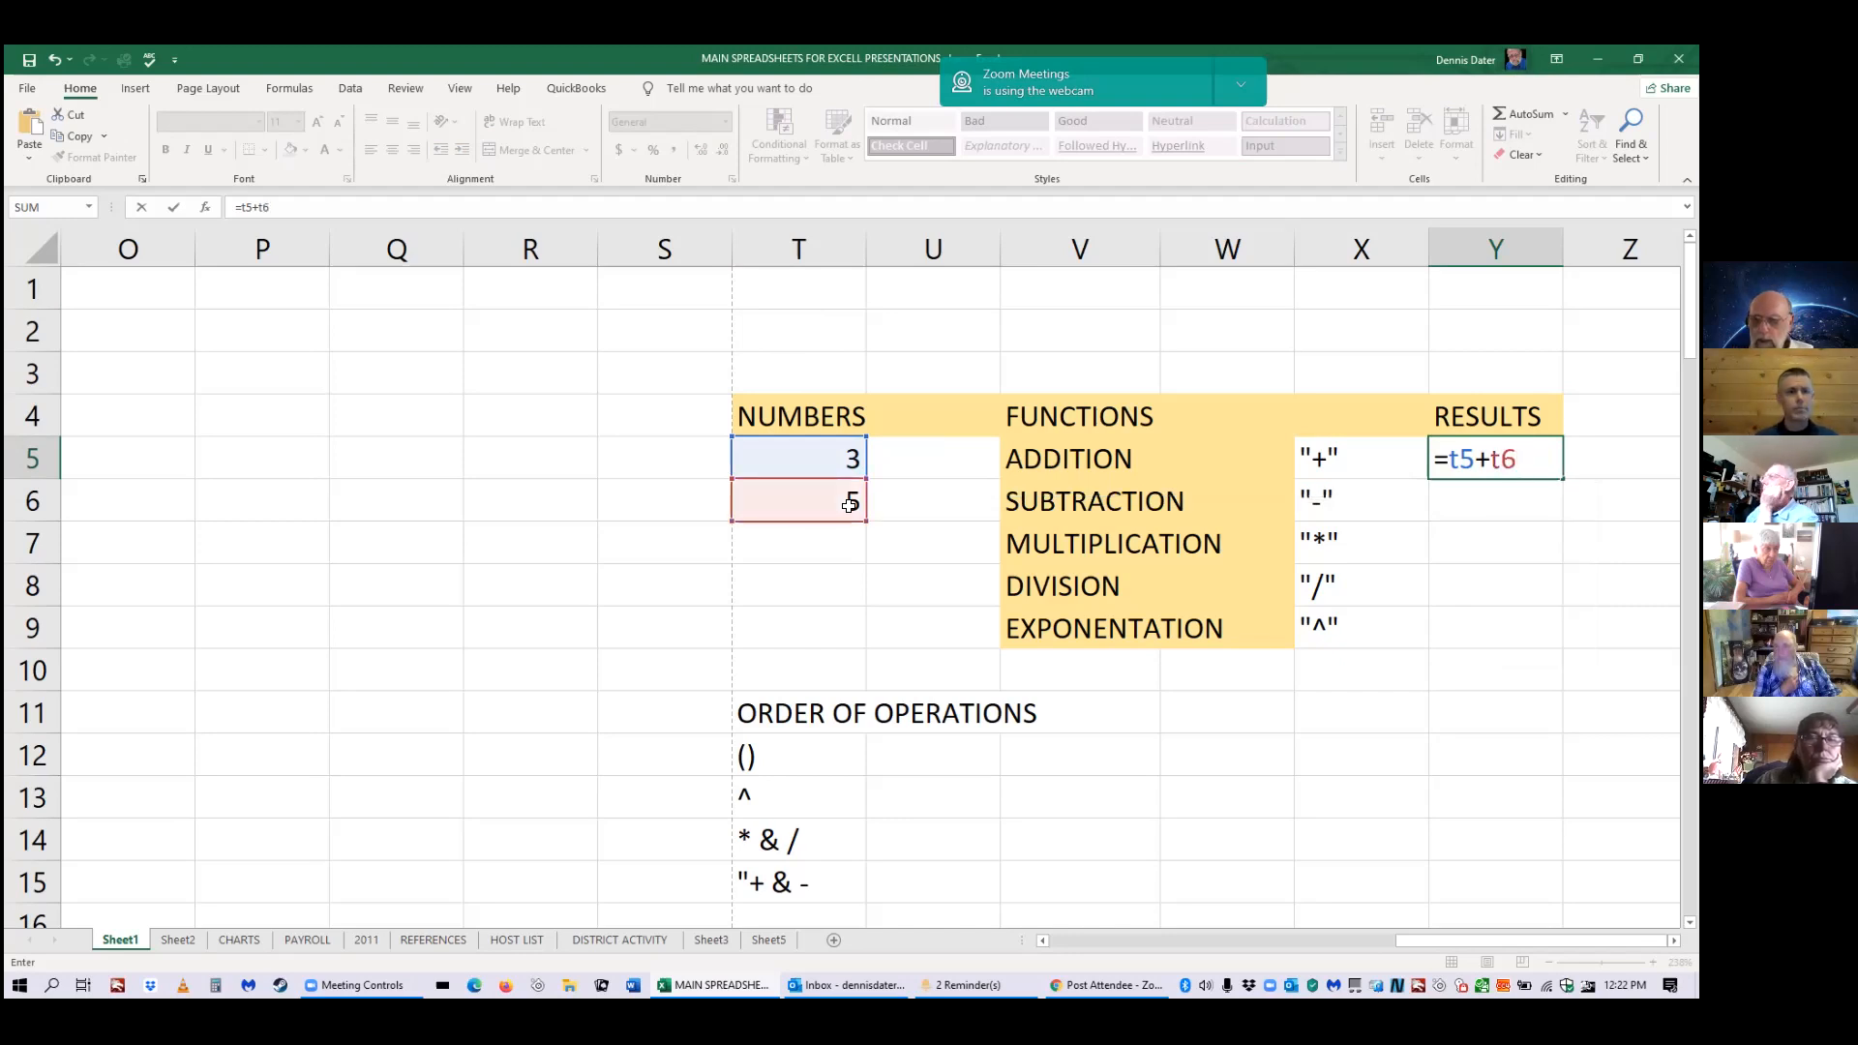
key("Return")
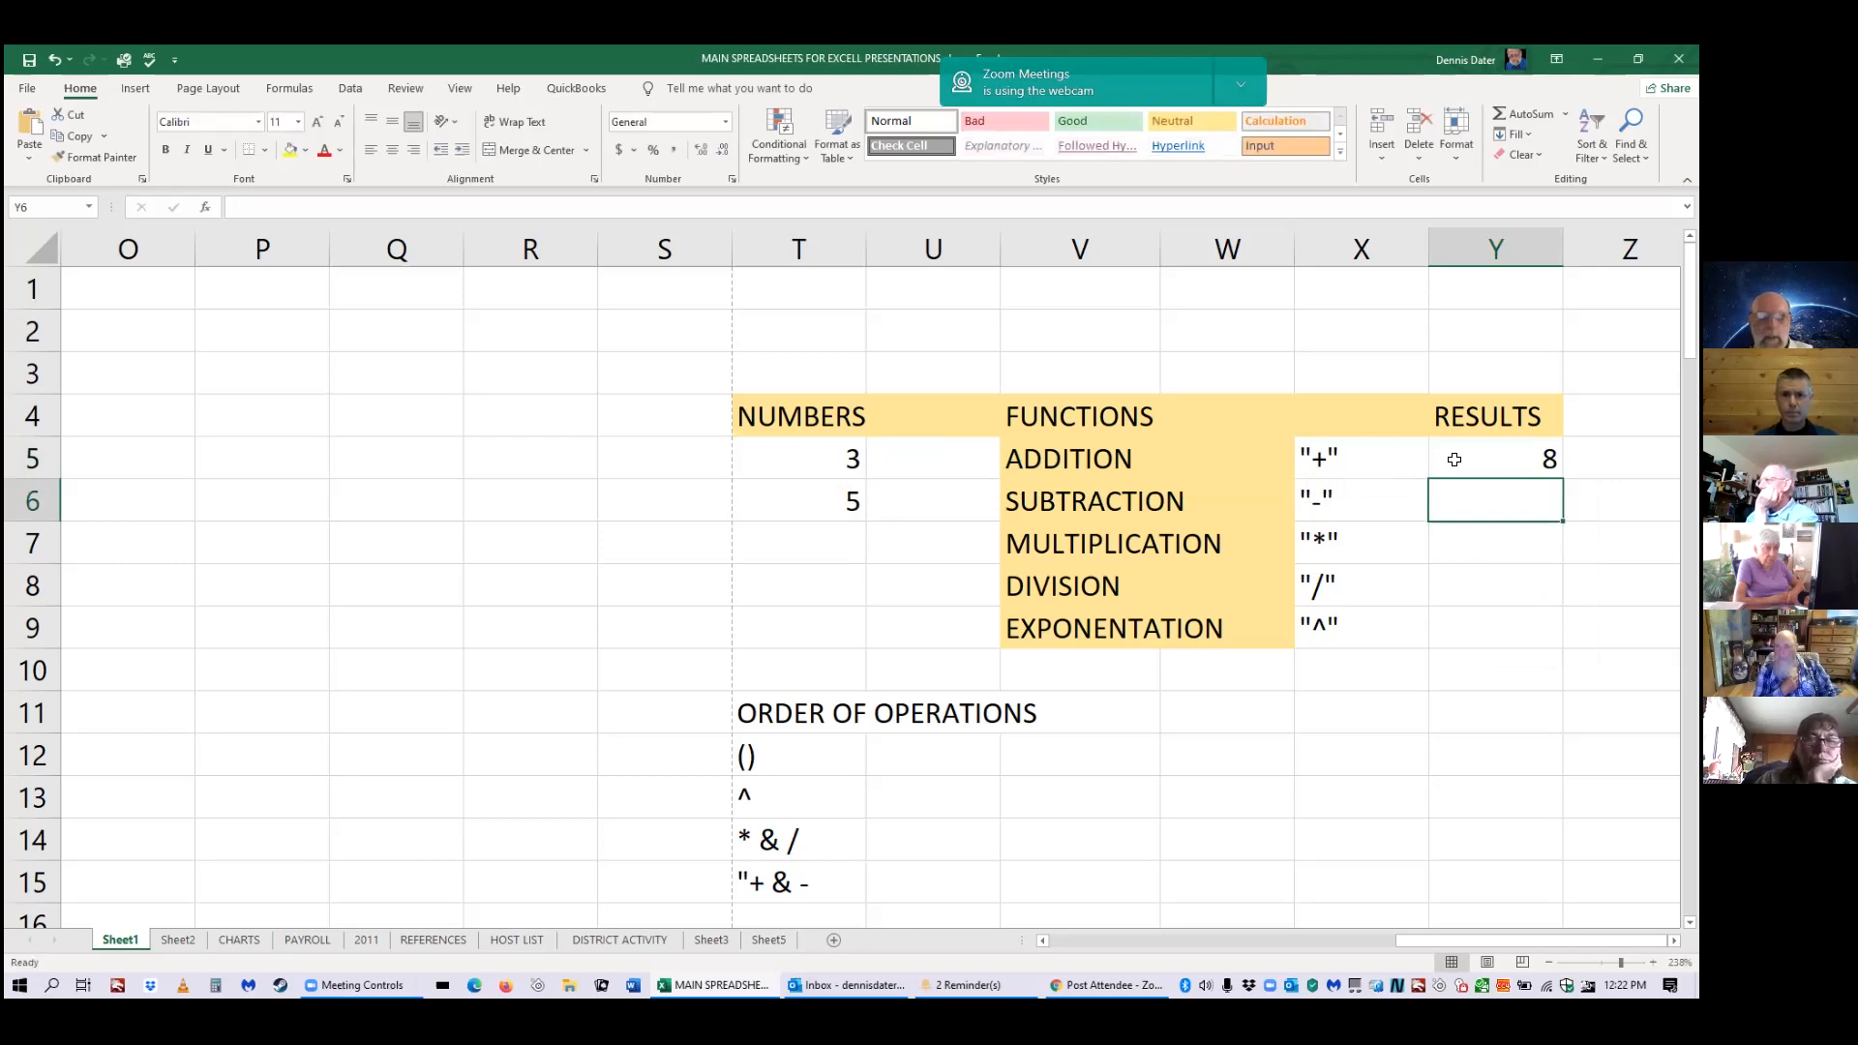
left_click(1493, 464)
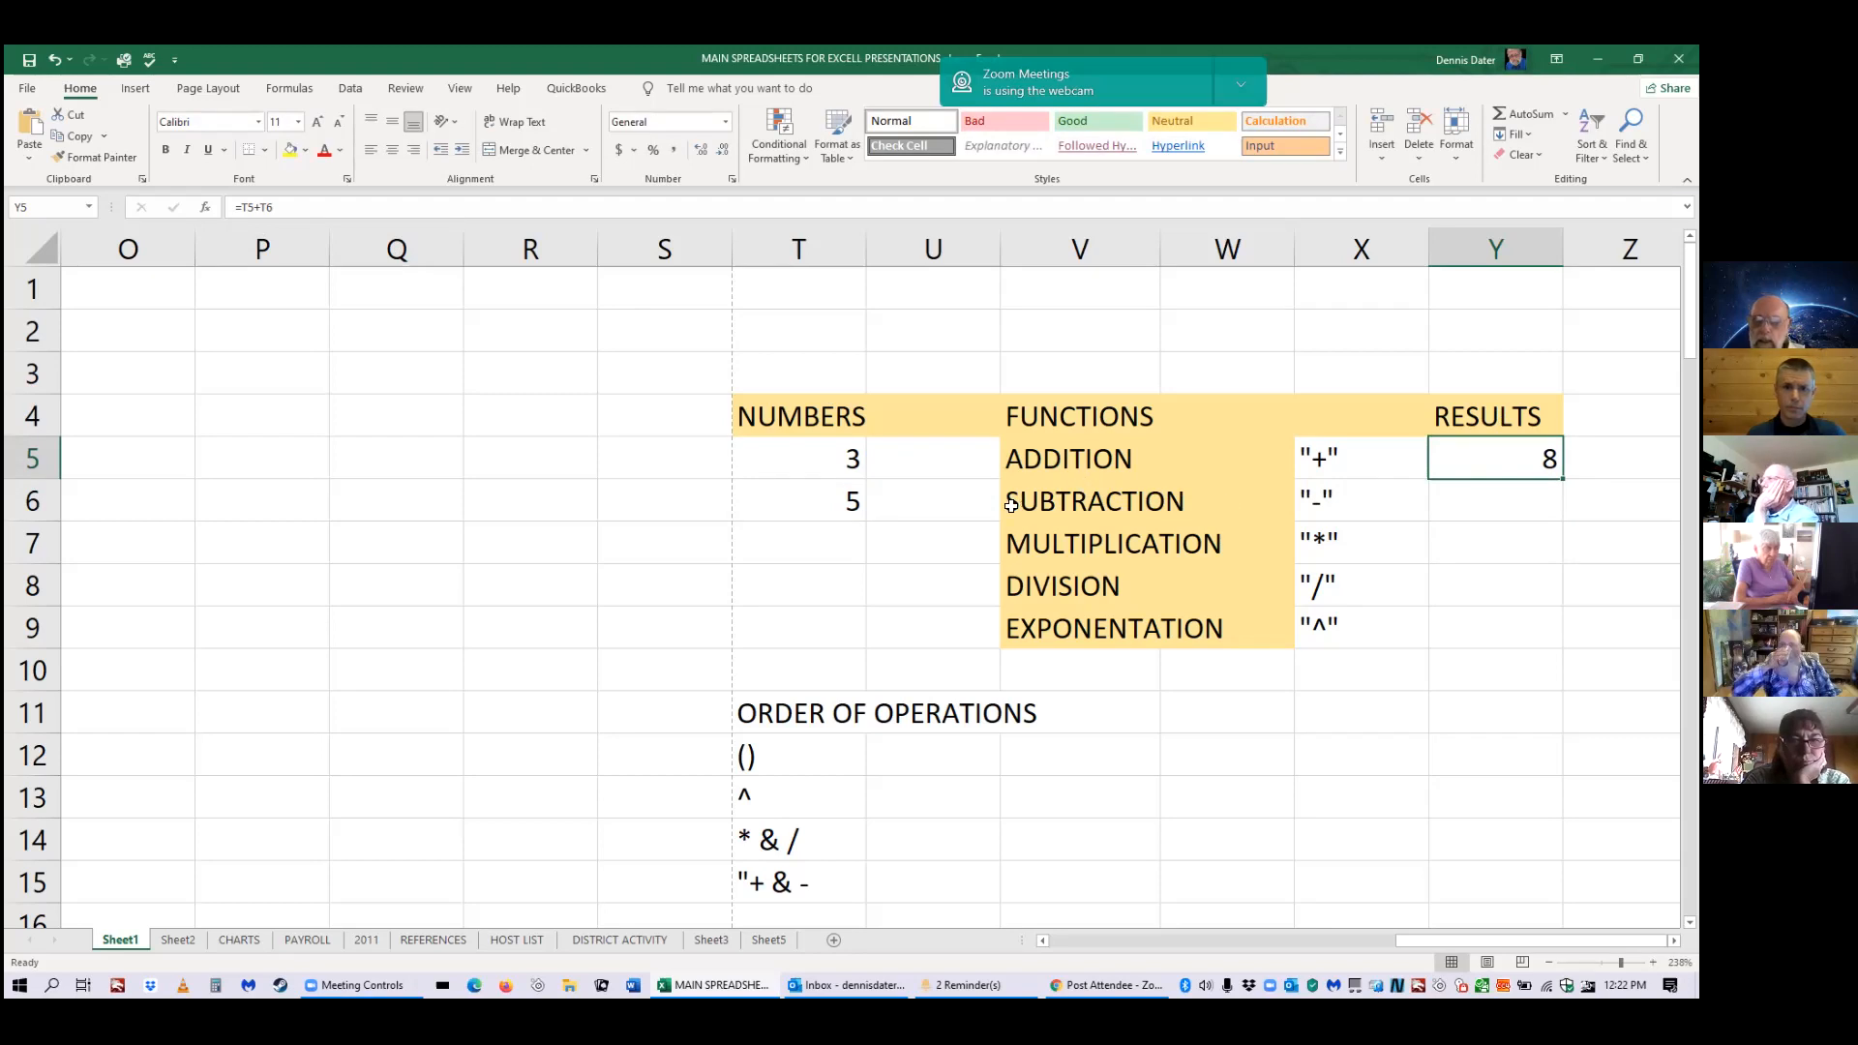
key("Down")
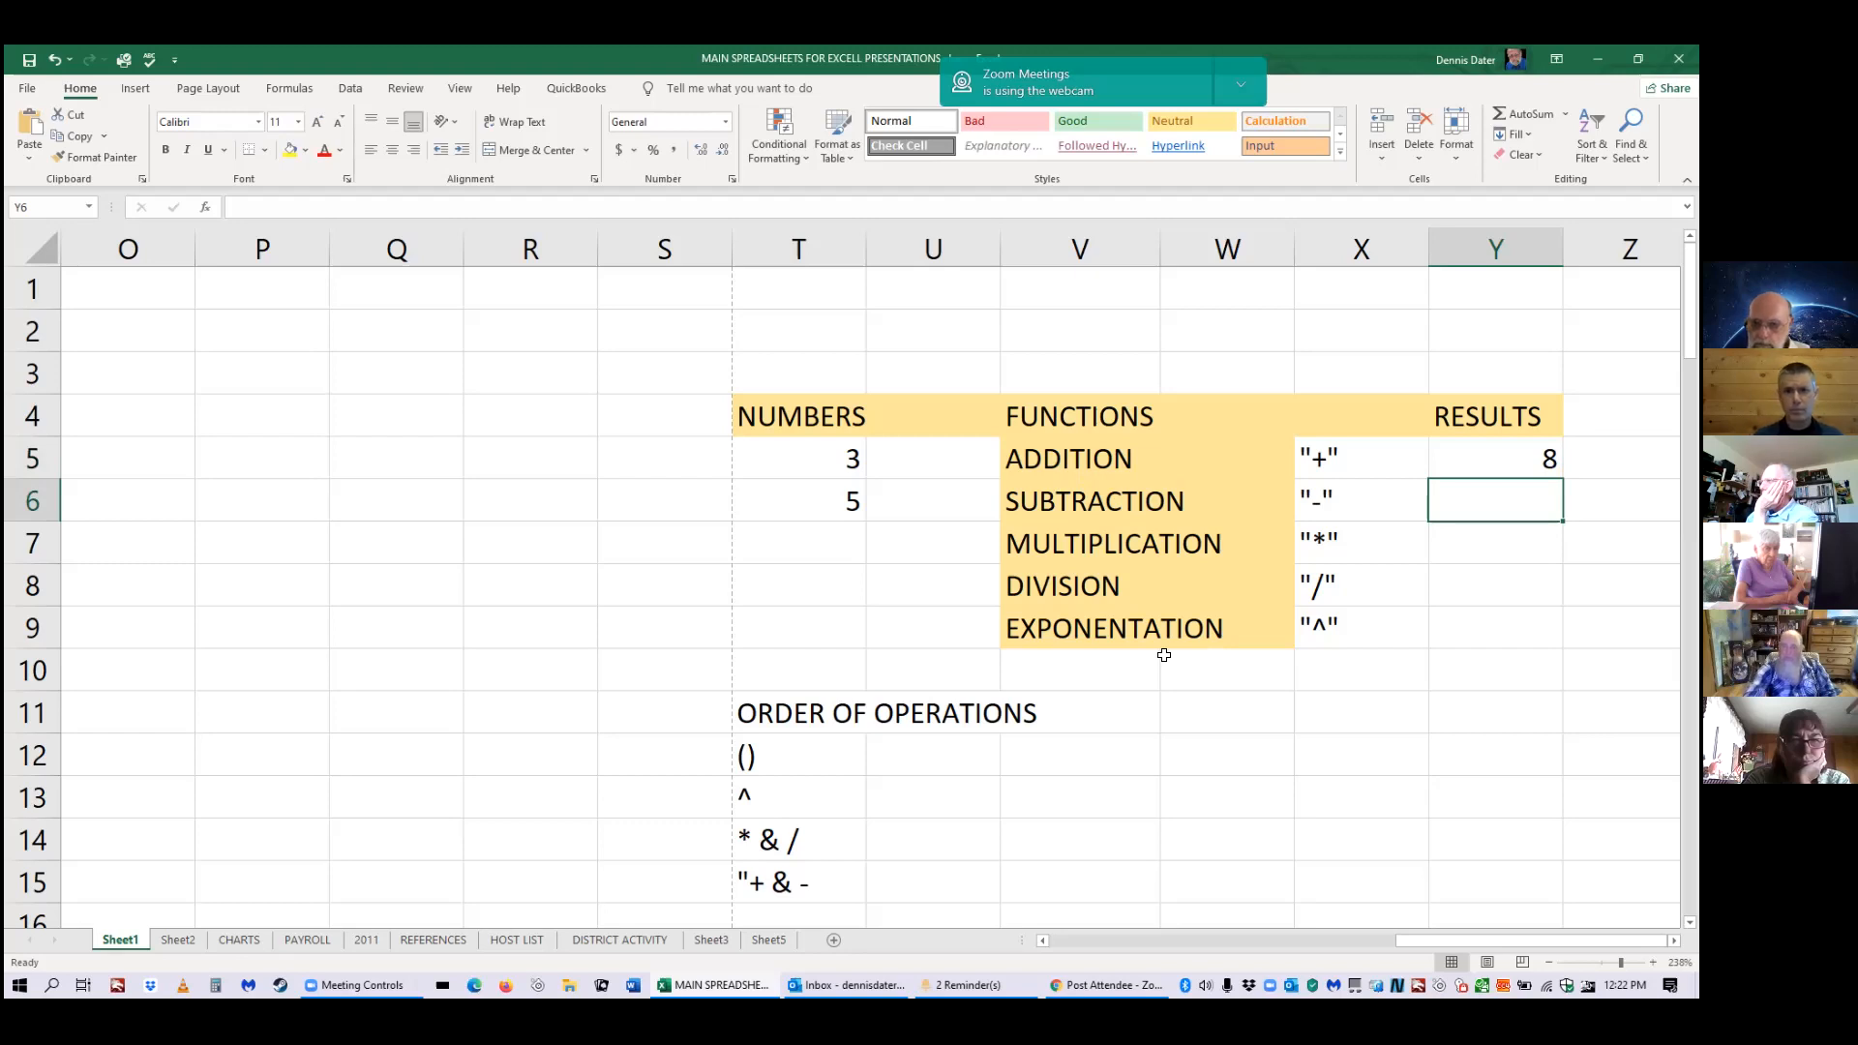
type("=")
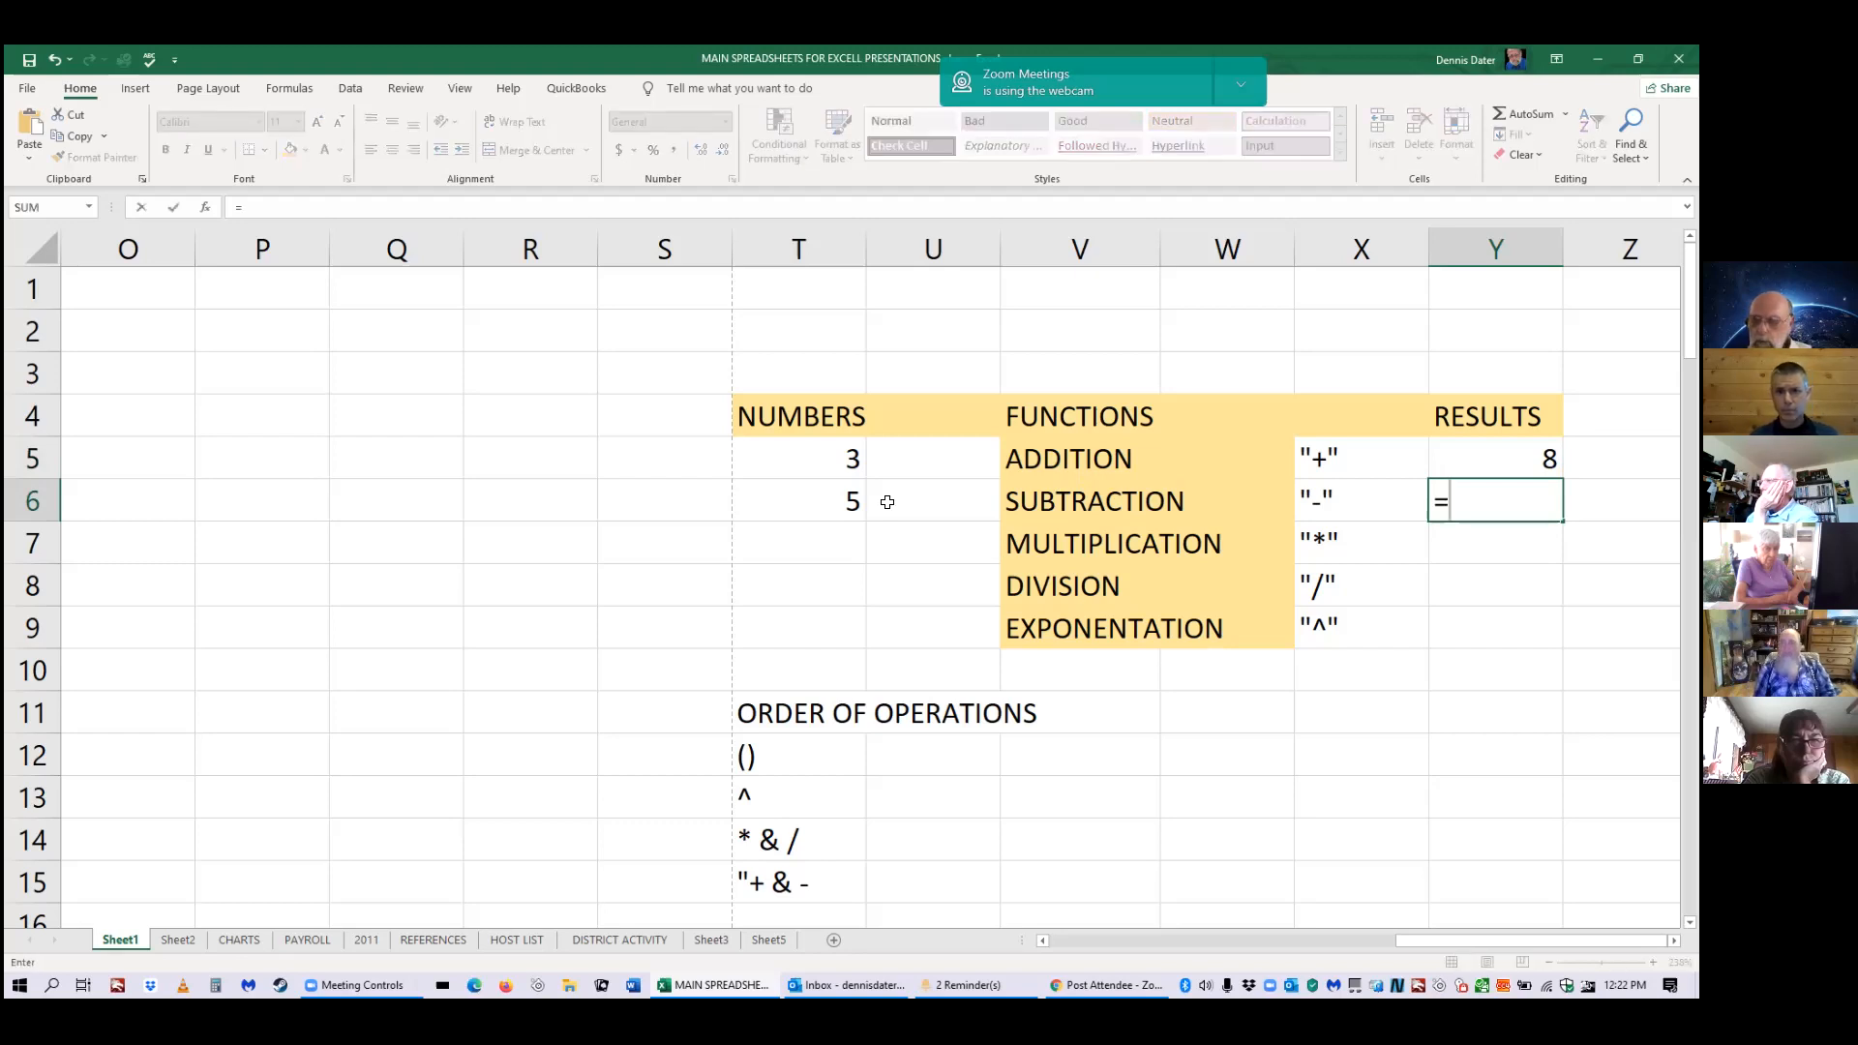
Build =T5-T6 in Y6 by clicking T5 and T6, giving -2.
left_click(833, 462)
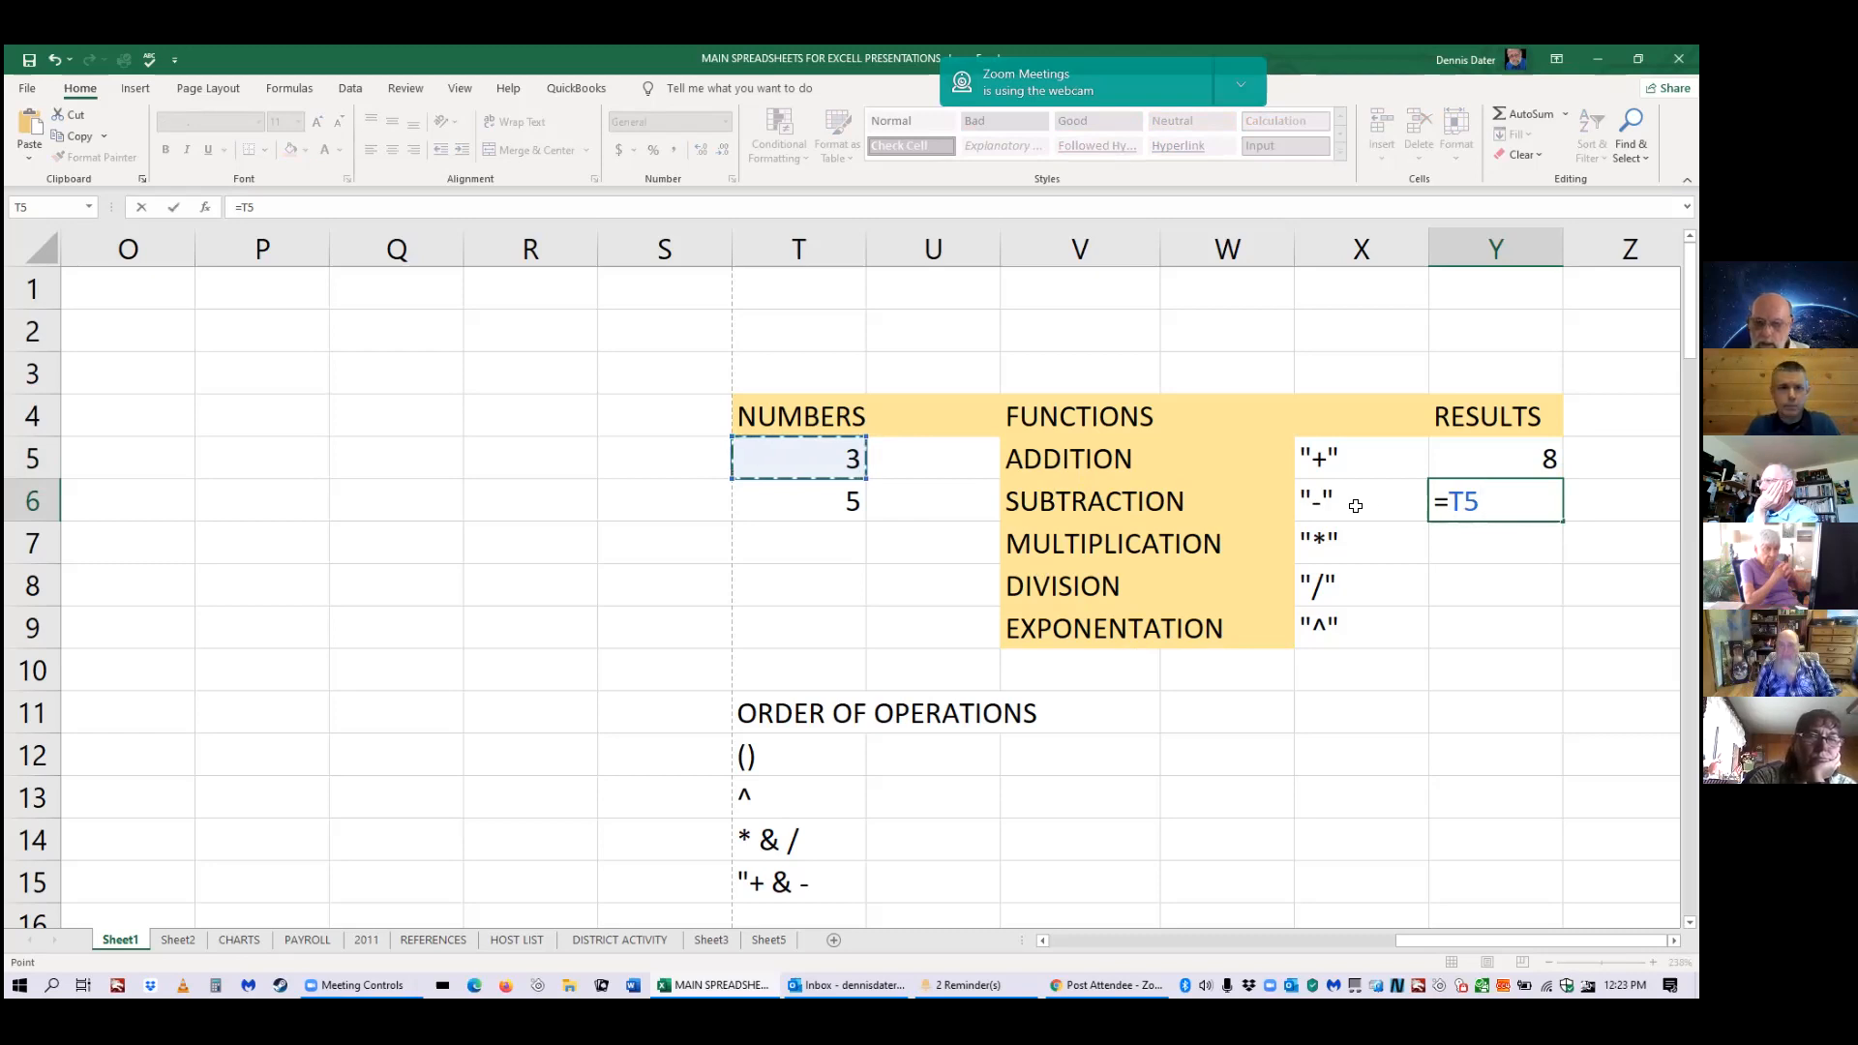
type("-")
left_click(840, 503)
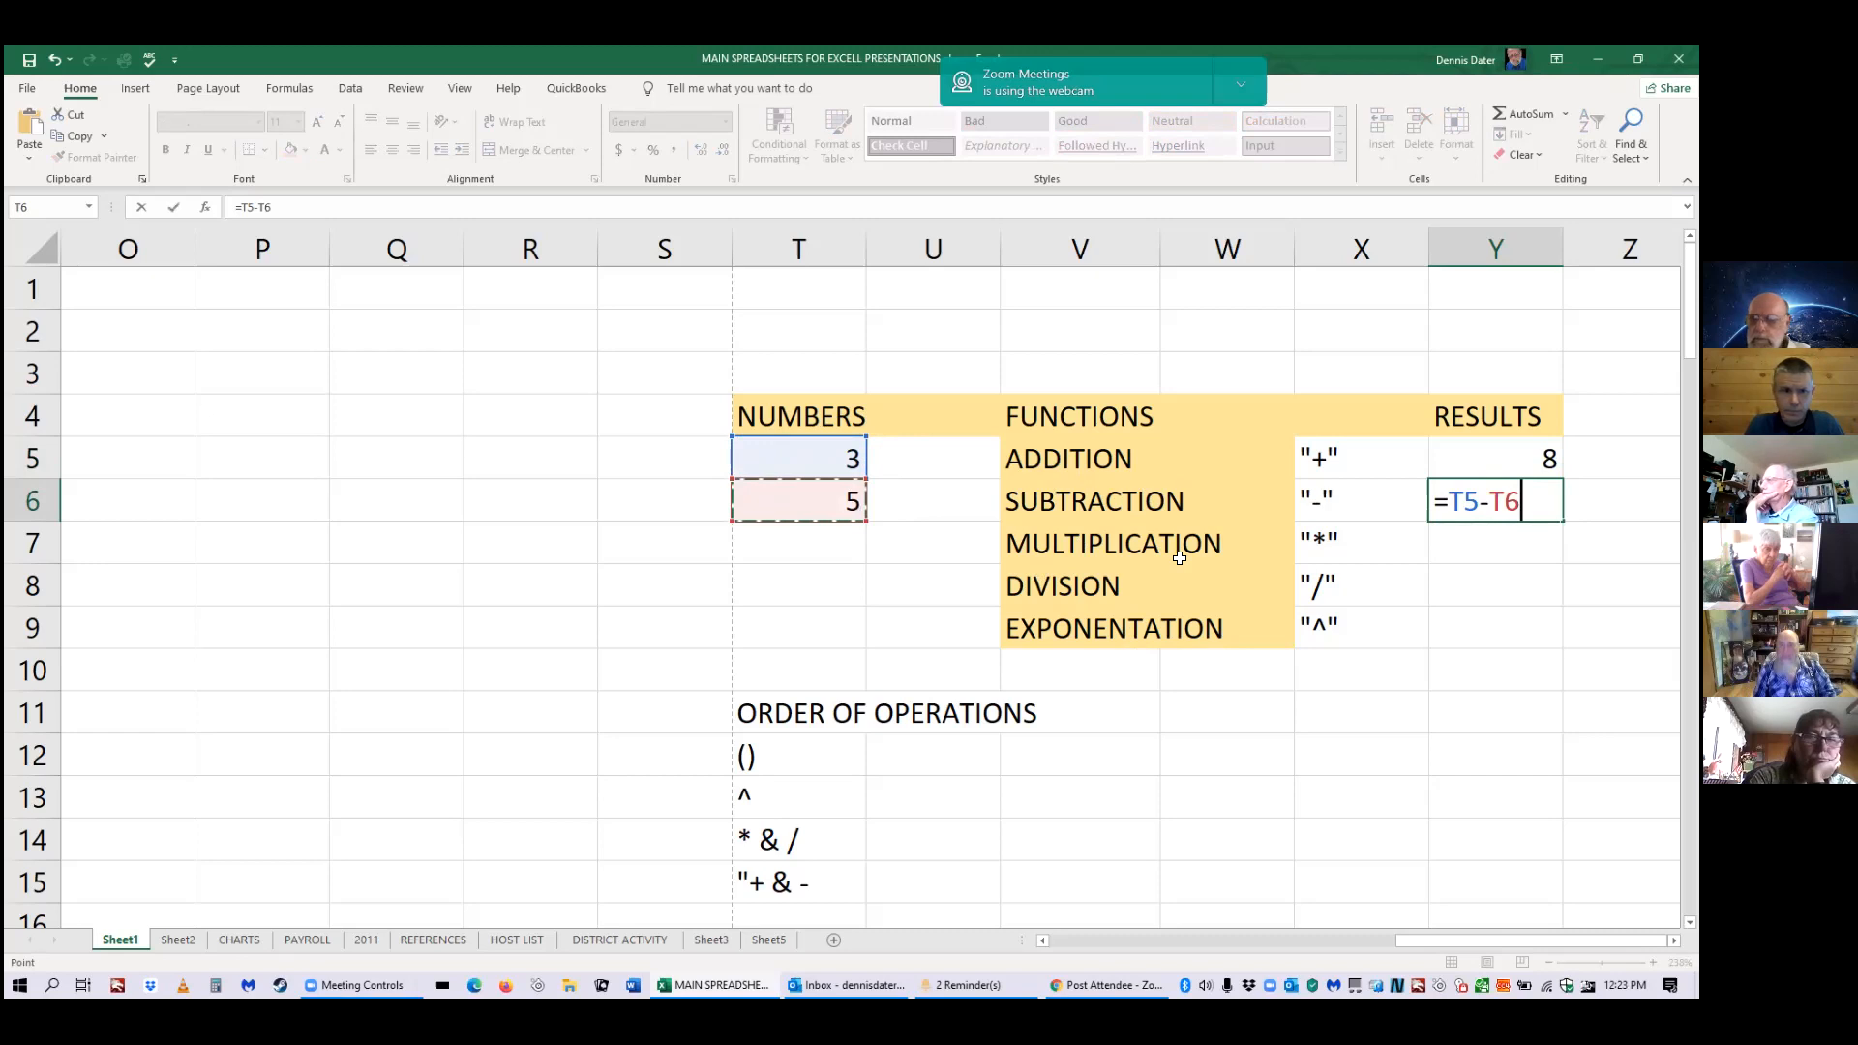
key("Return")
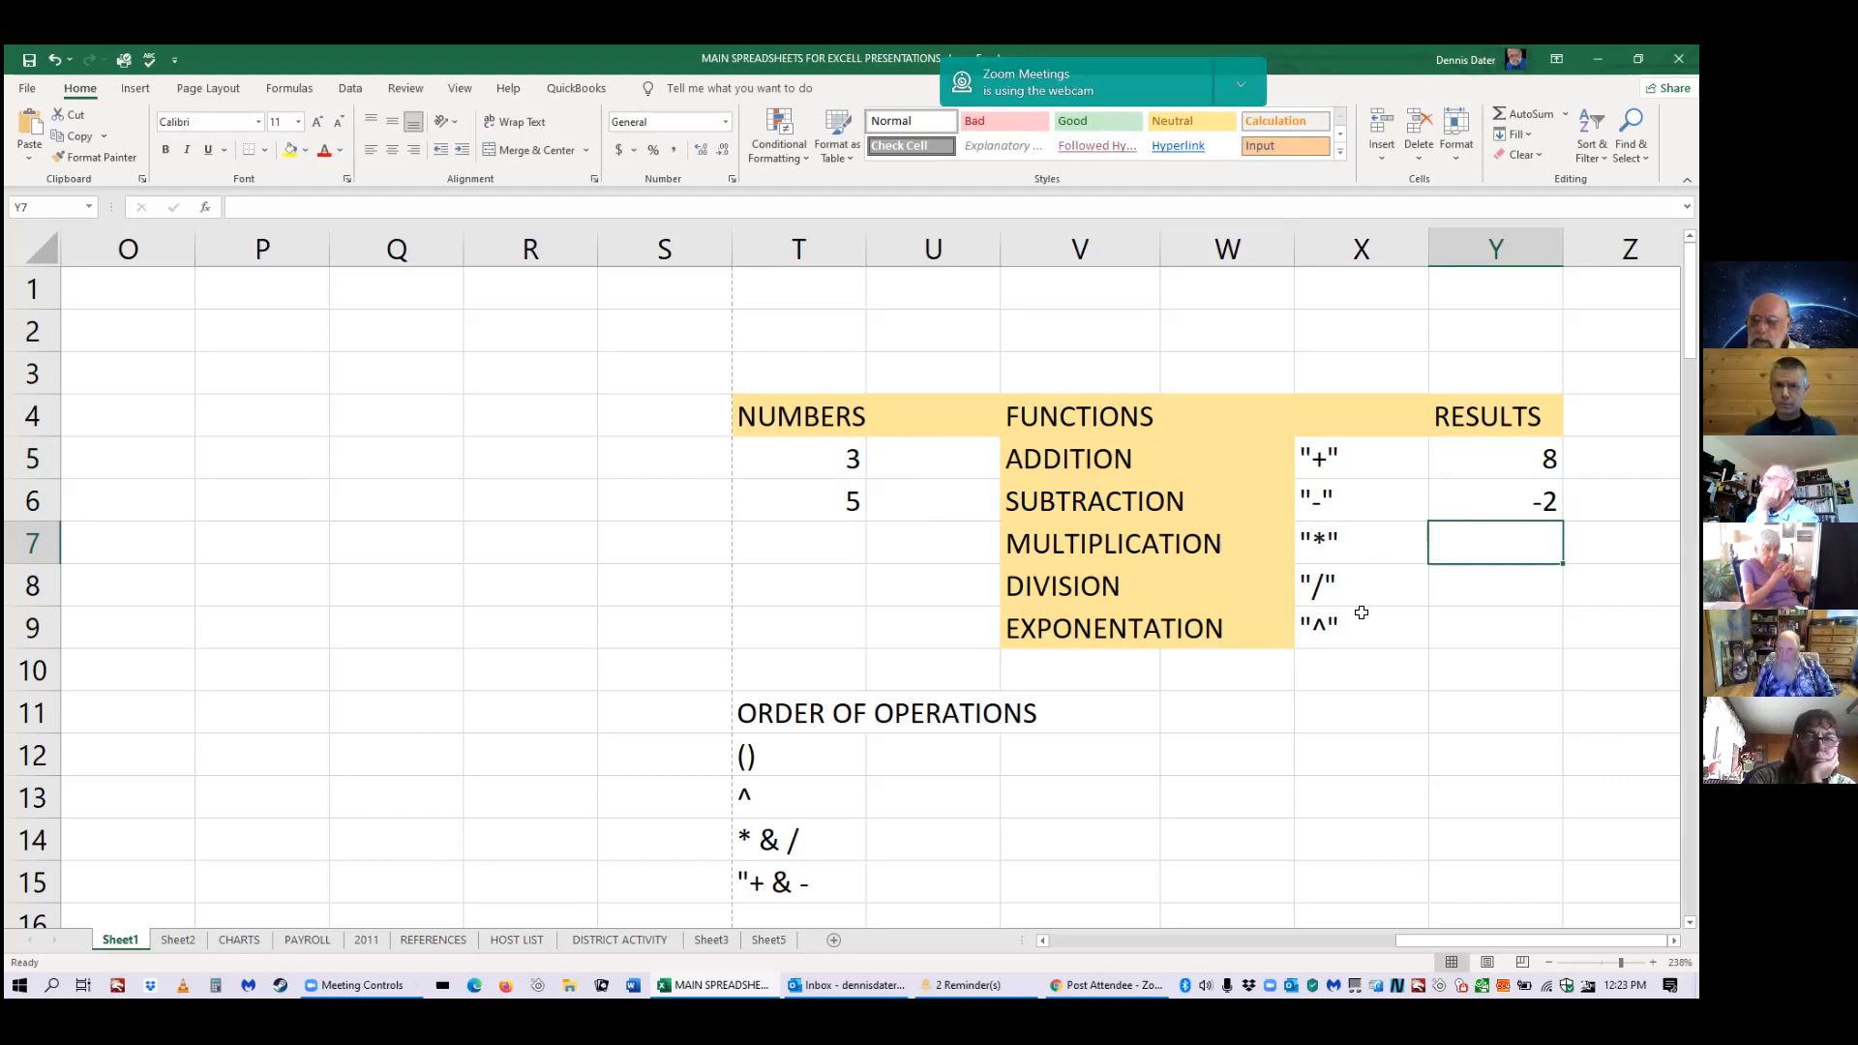
Enter =T5*T6 in Y7 so MULTIPLICATION shows 15.
type("=")
left_click(856, 458)
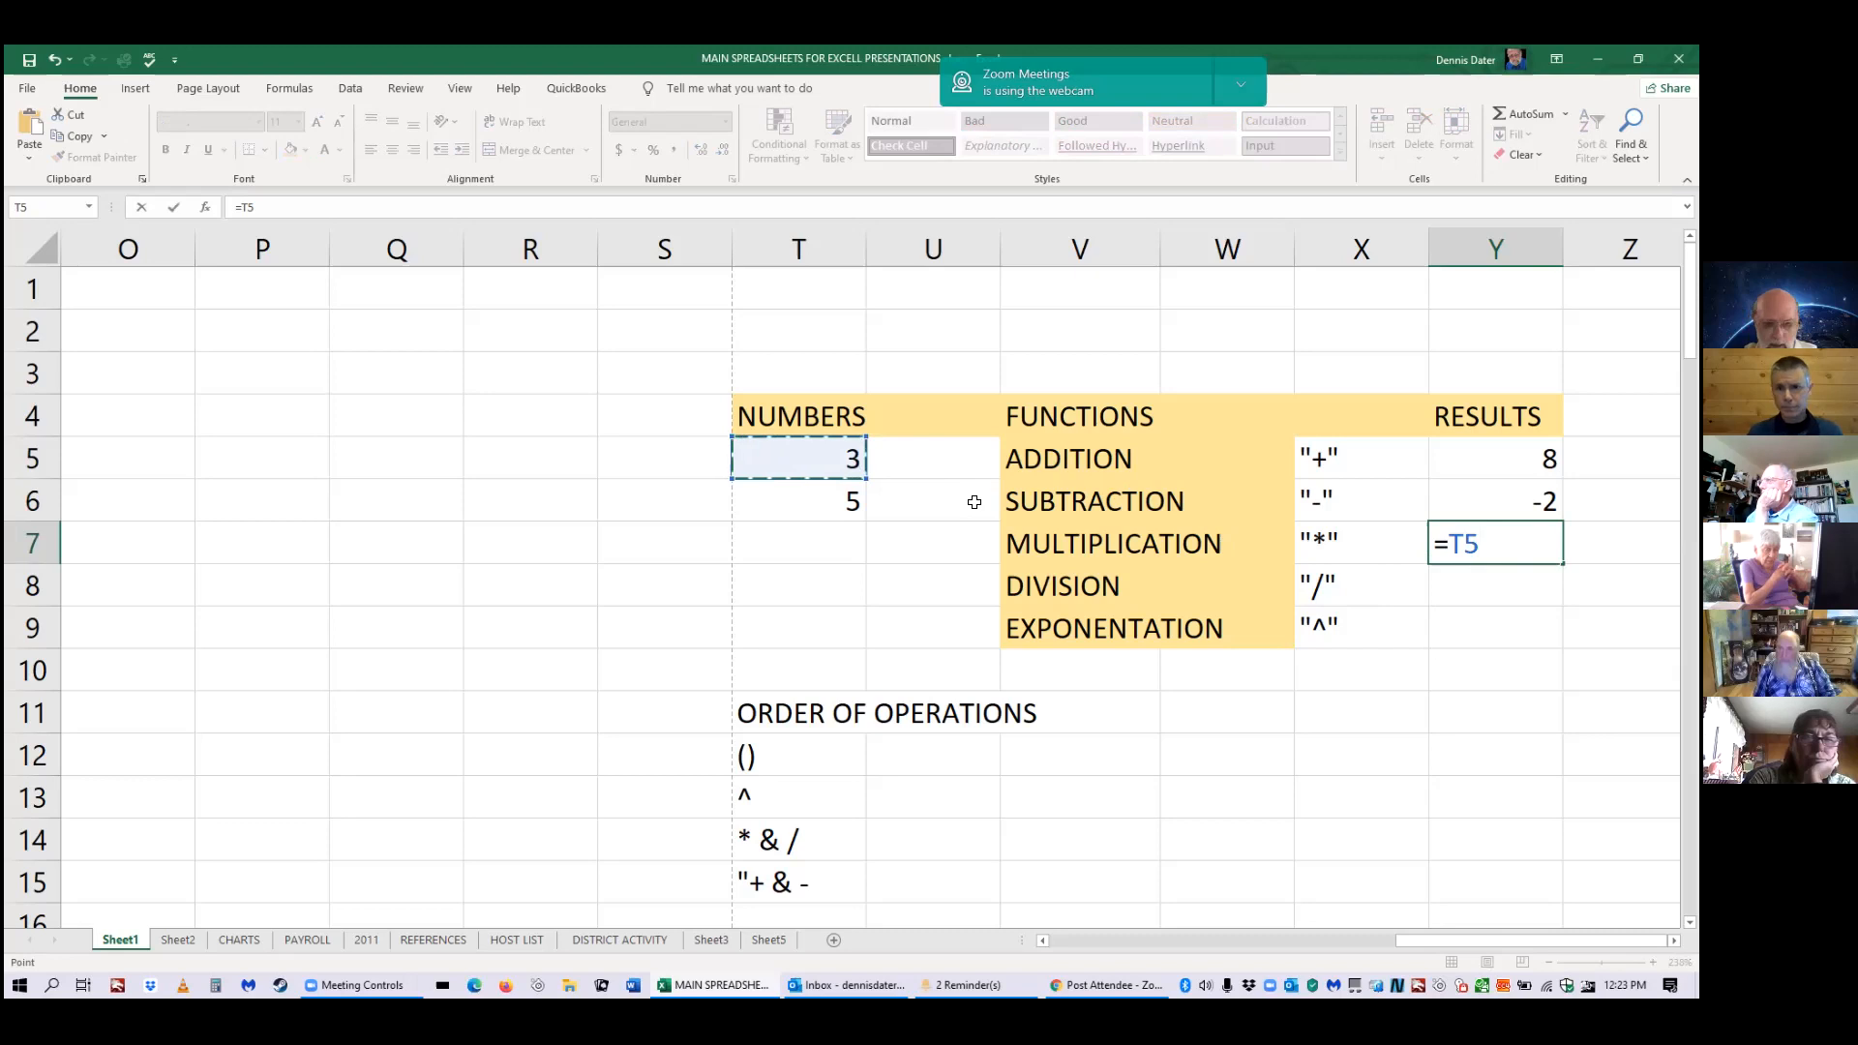
type("*")
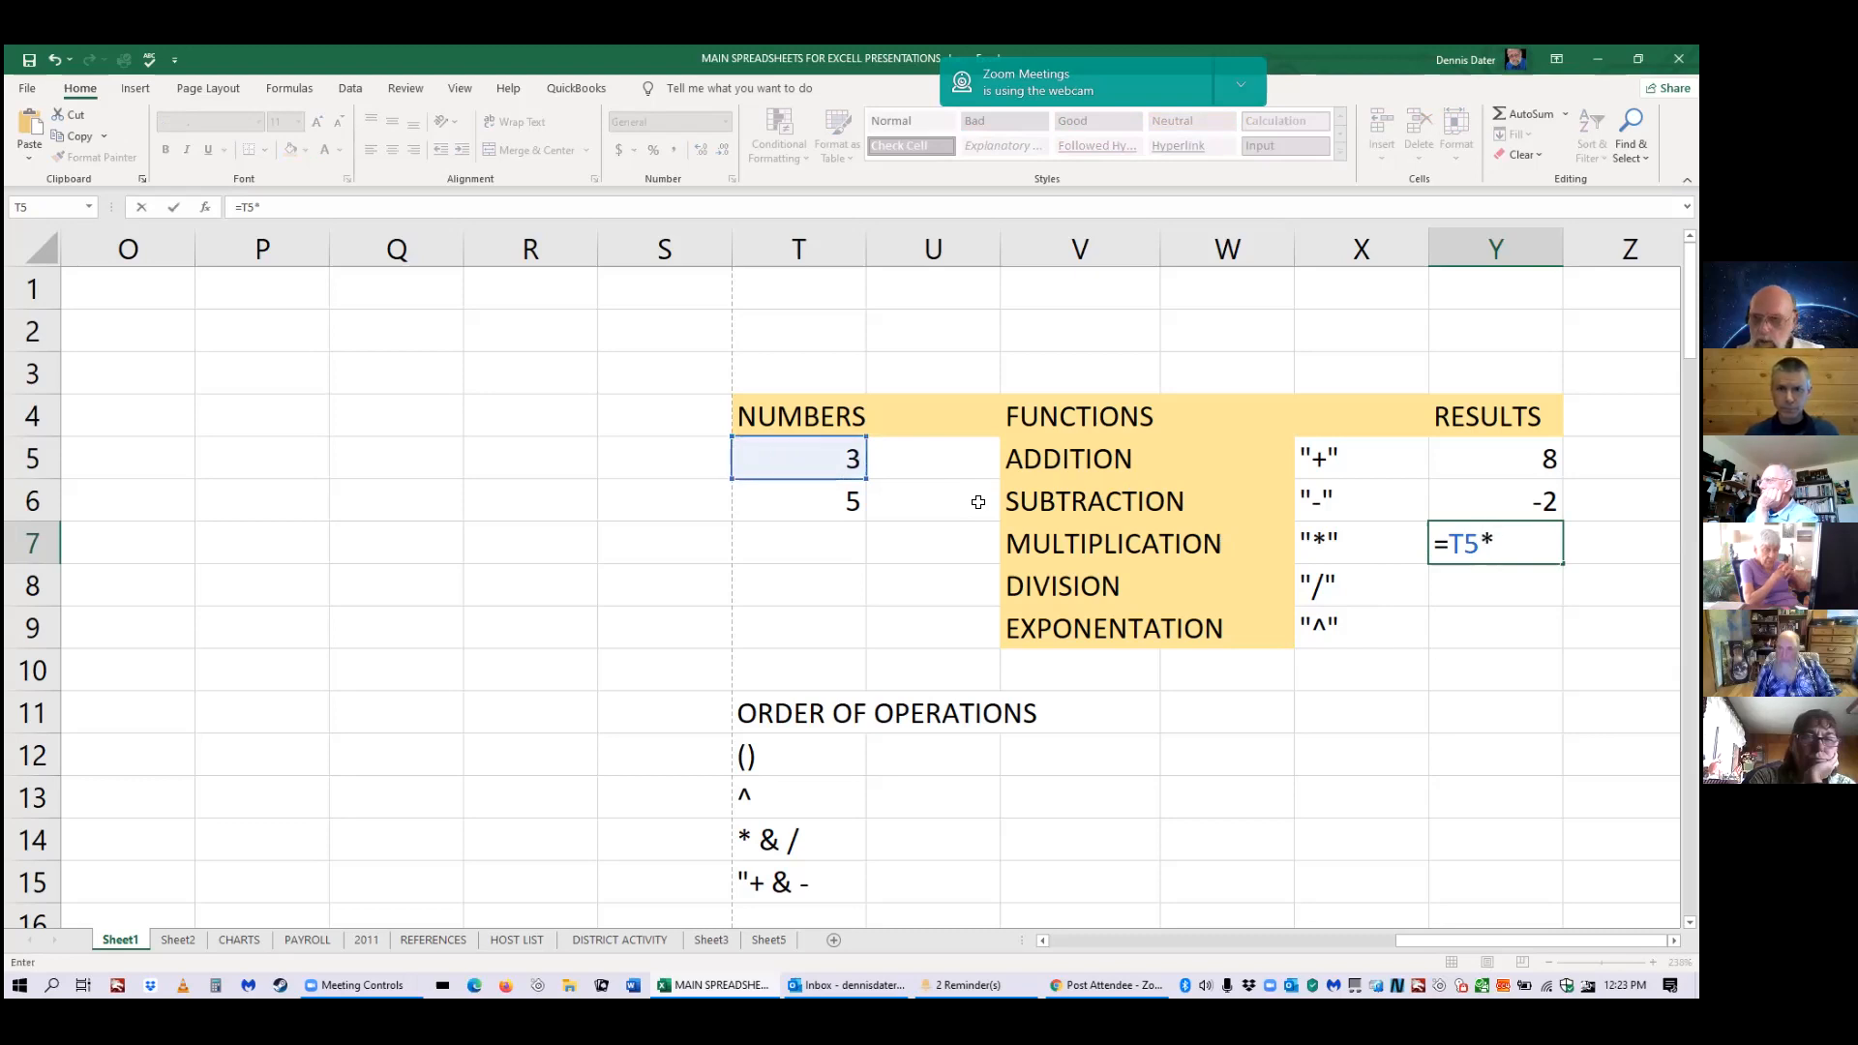
left_click(865, 497)
key("Return")
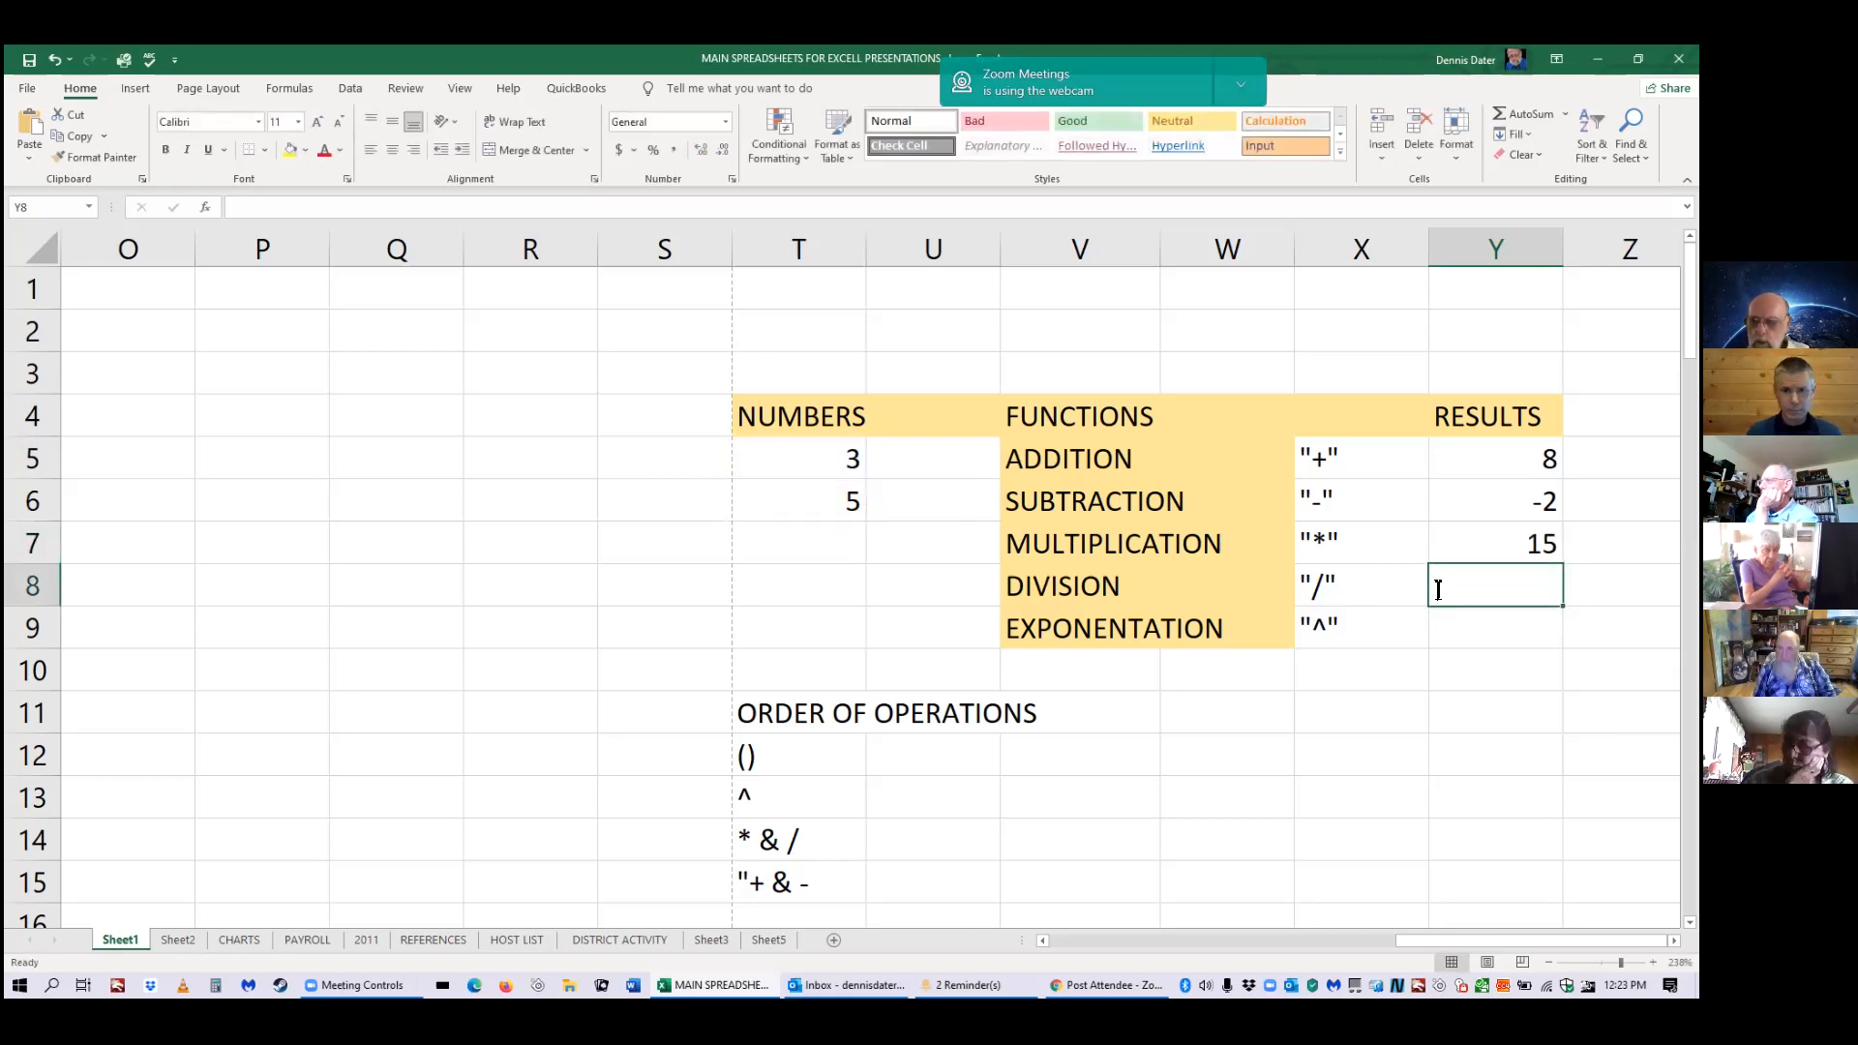
Enter =T5/T6 in Y8 so DIVISION shows 0.6.
type("=")
left_click(843, 457)
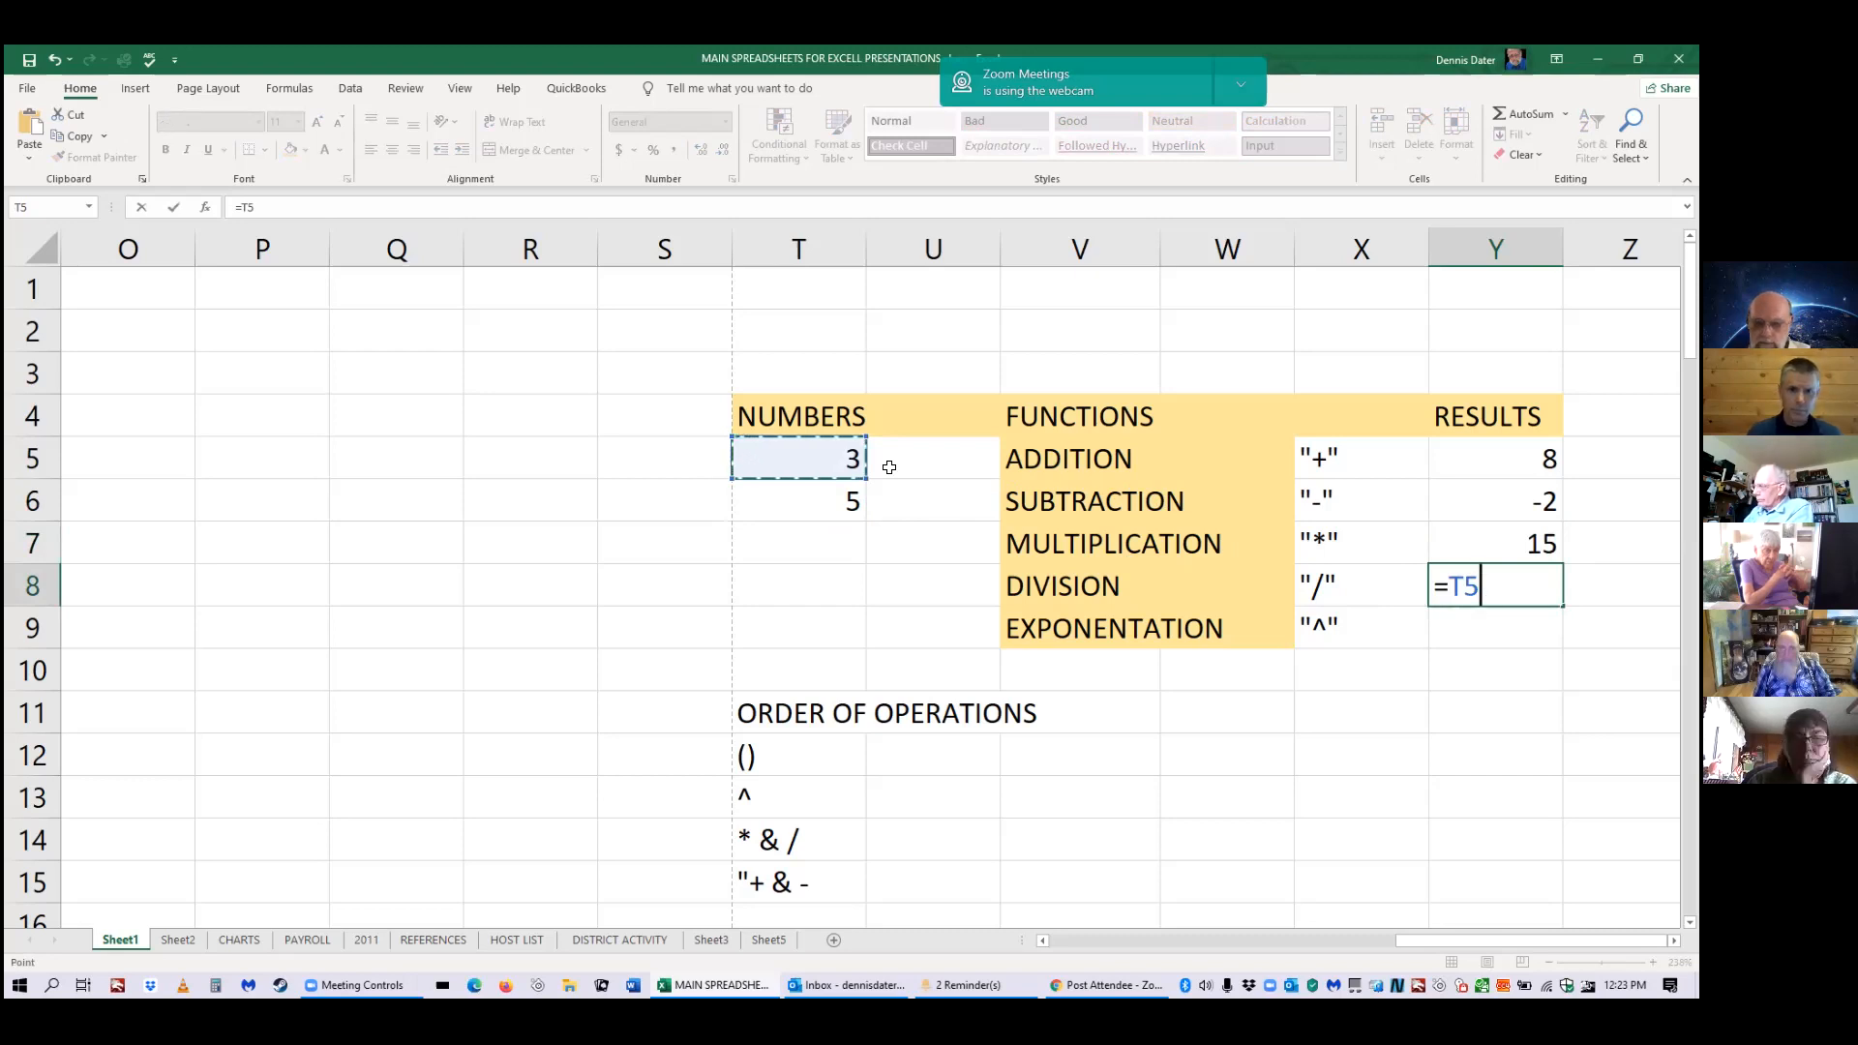
type("/")
scroll(886, 465, "down", 2)
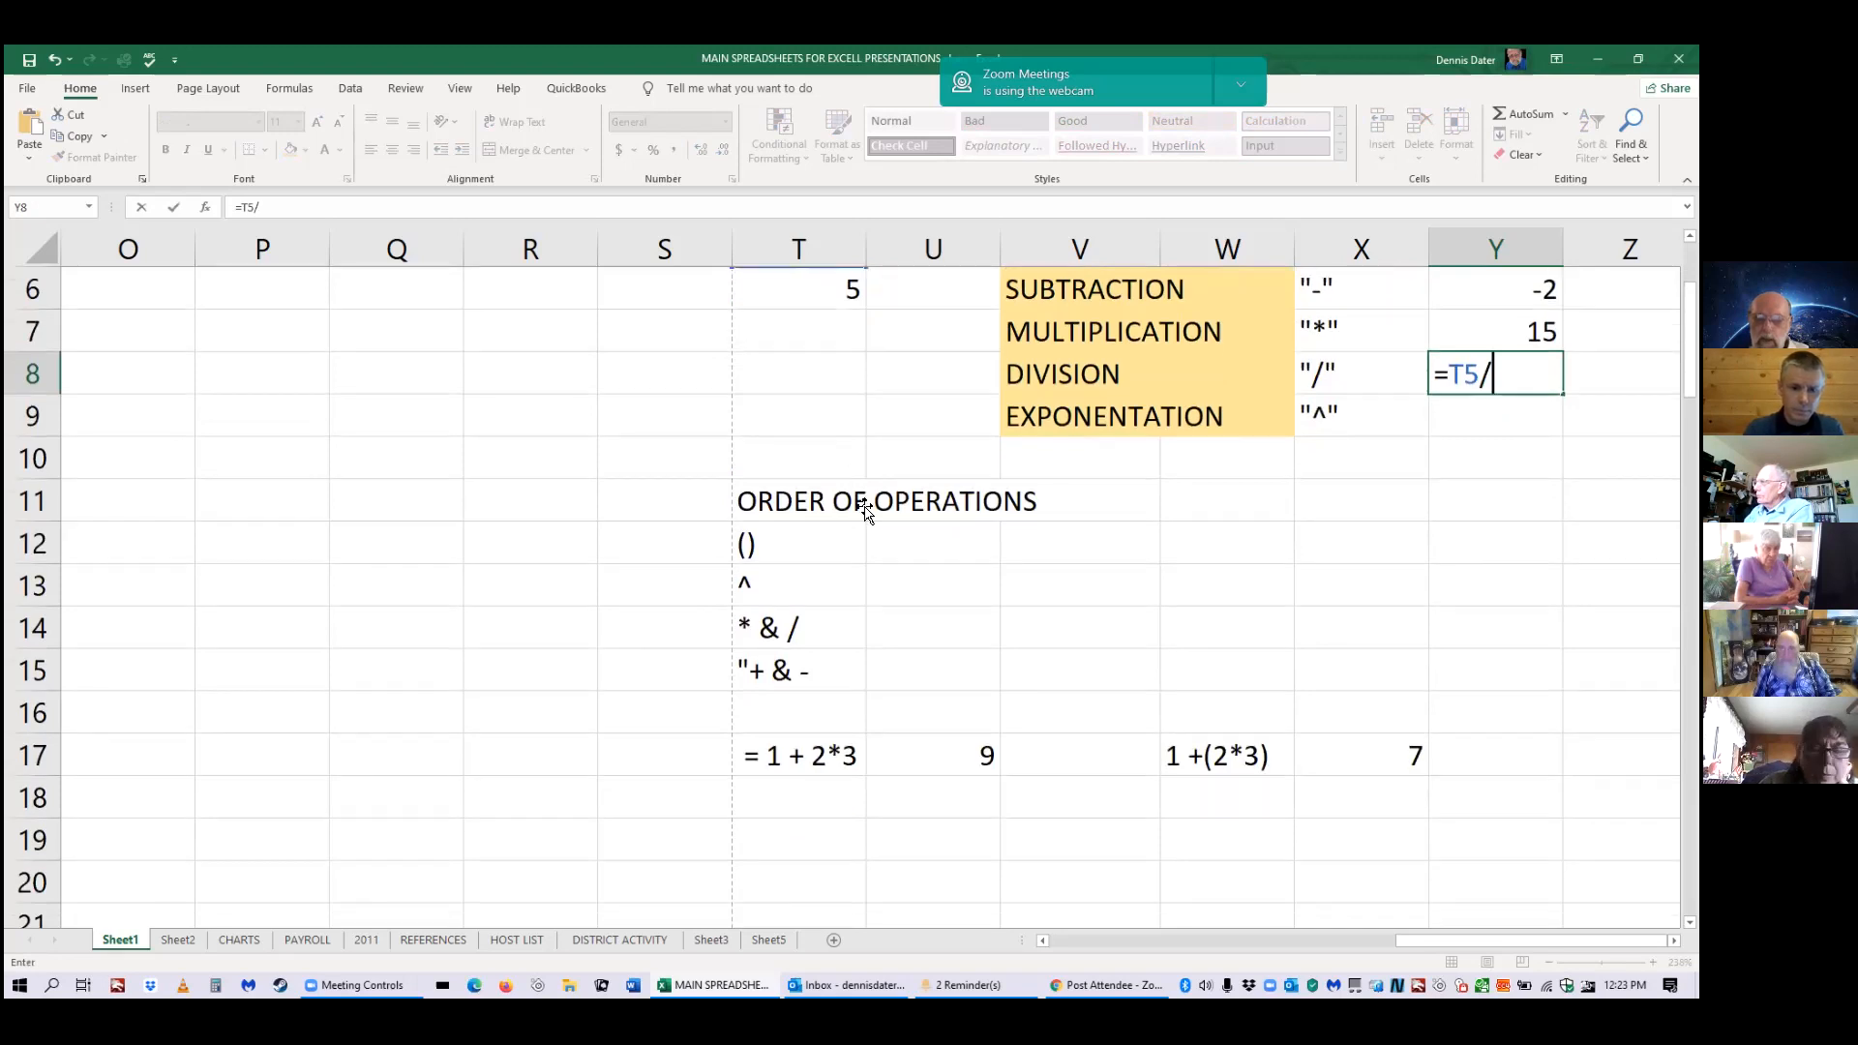
scroll(925, 543, "up", 1)
scroll(1352, 684, "up", 1)
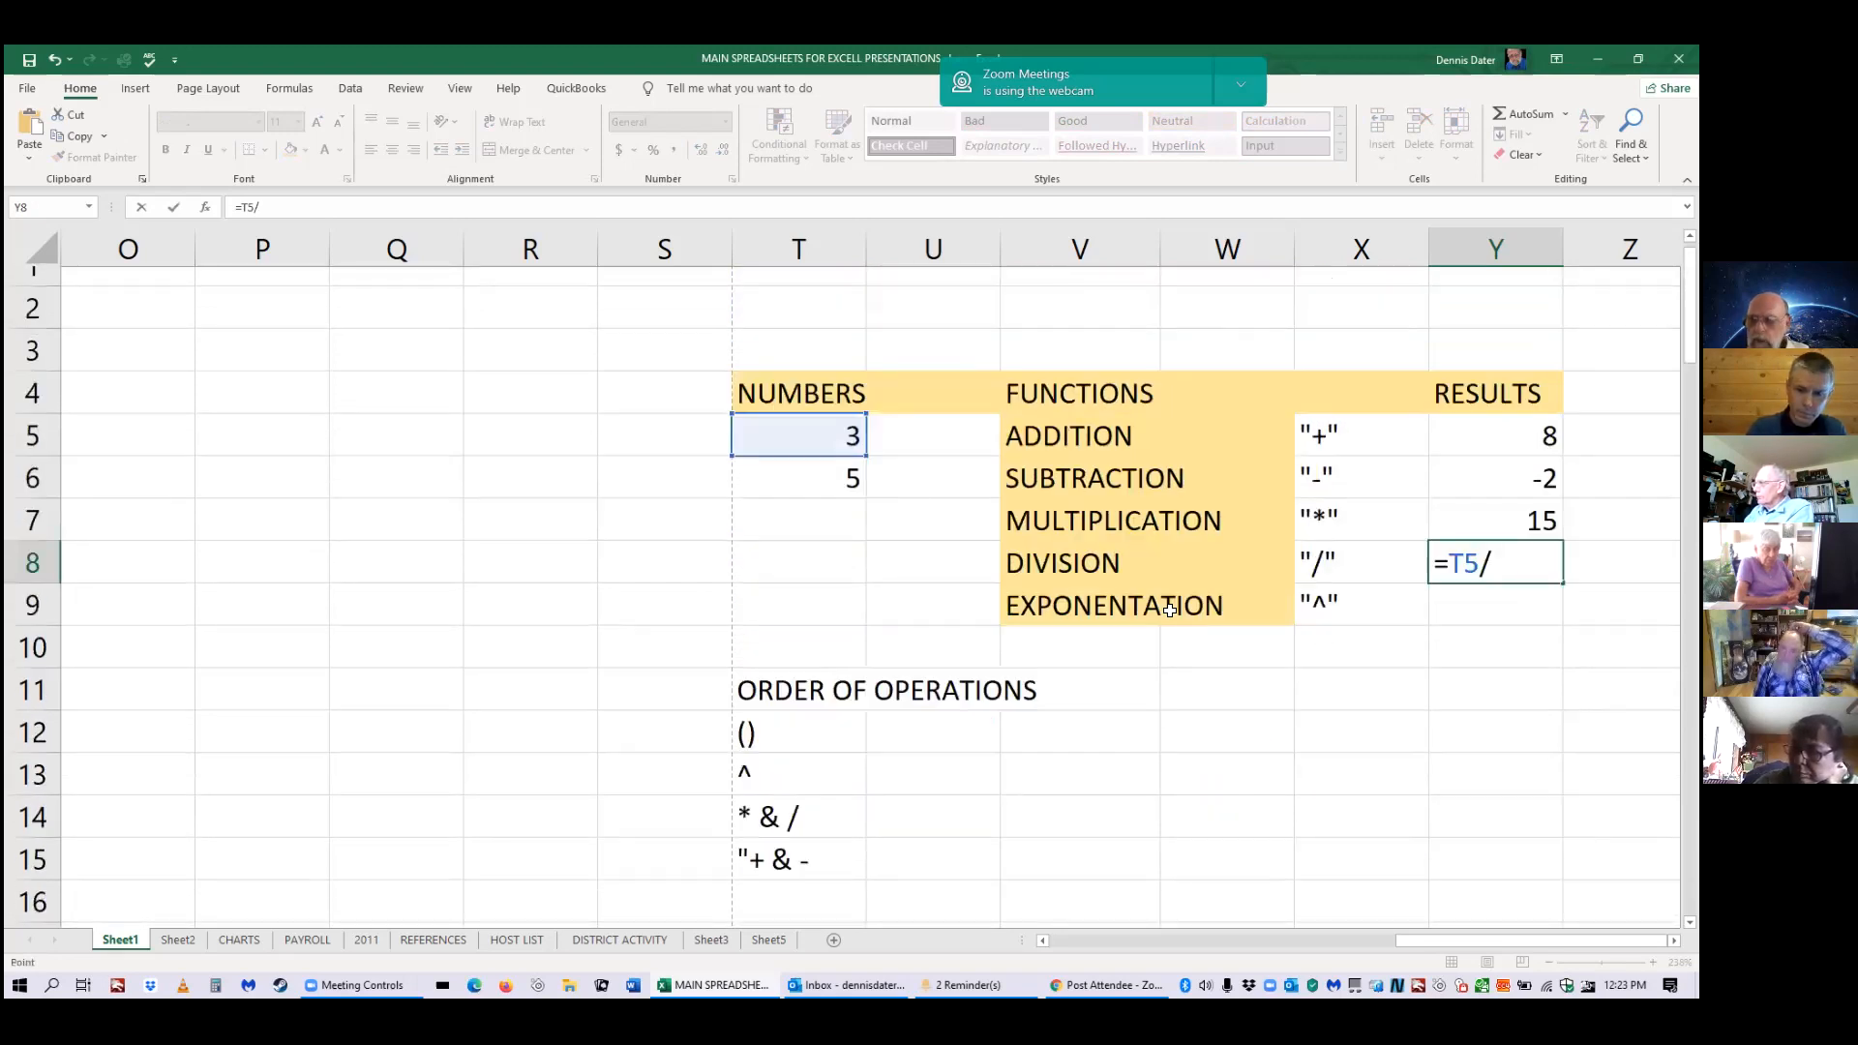
type("T6")
key("Return")
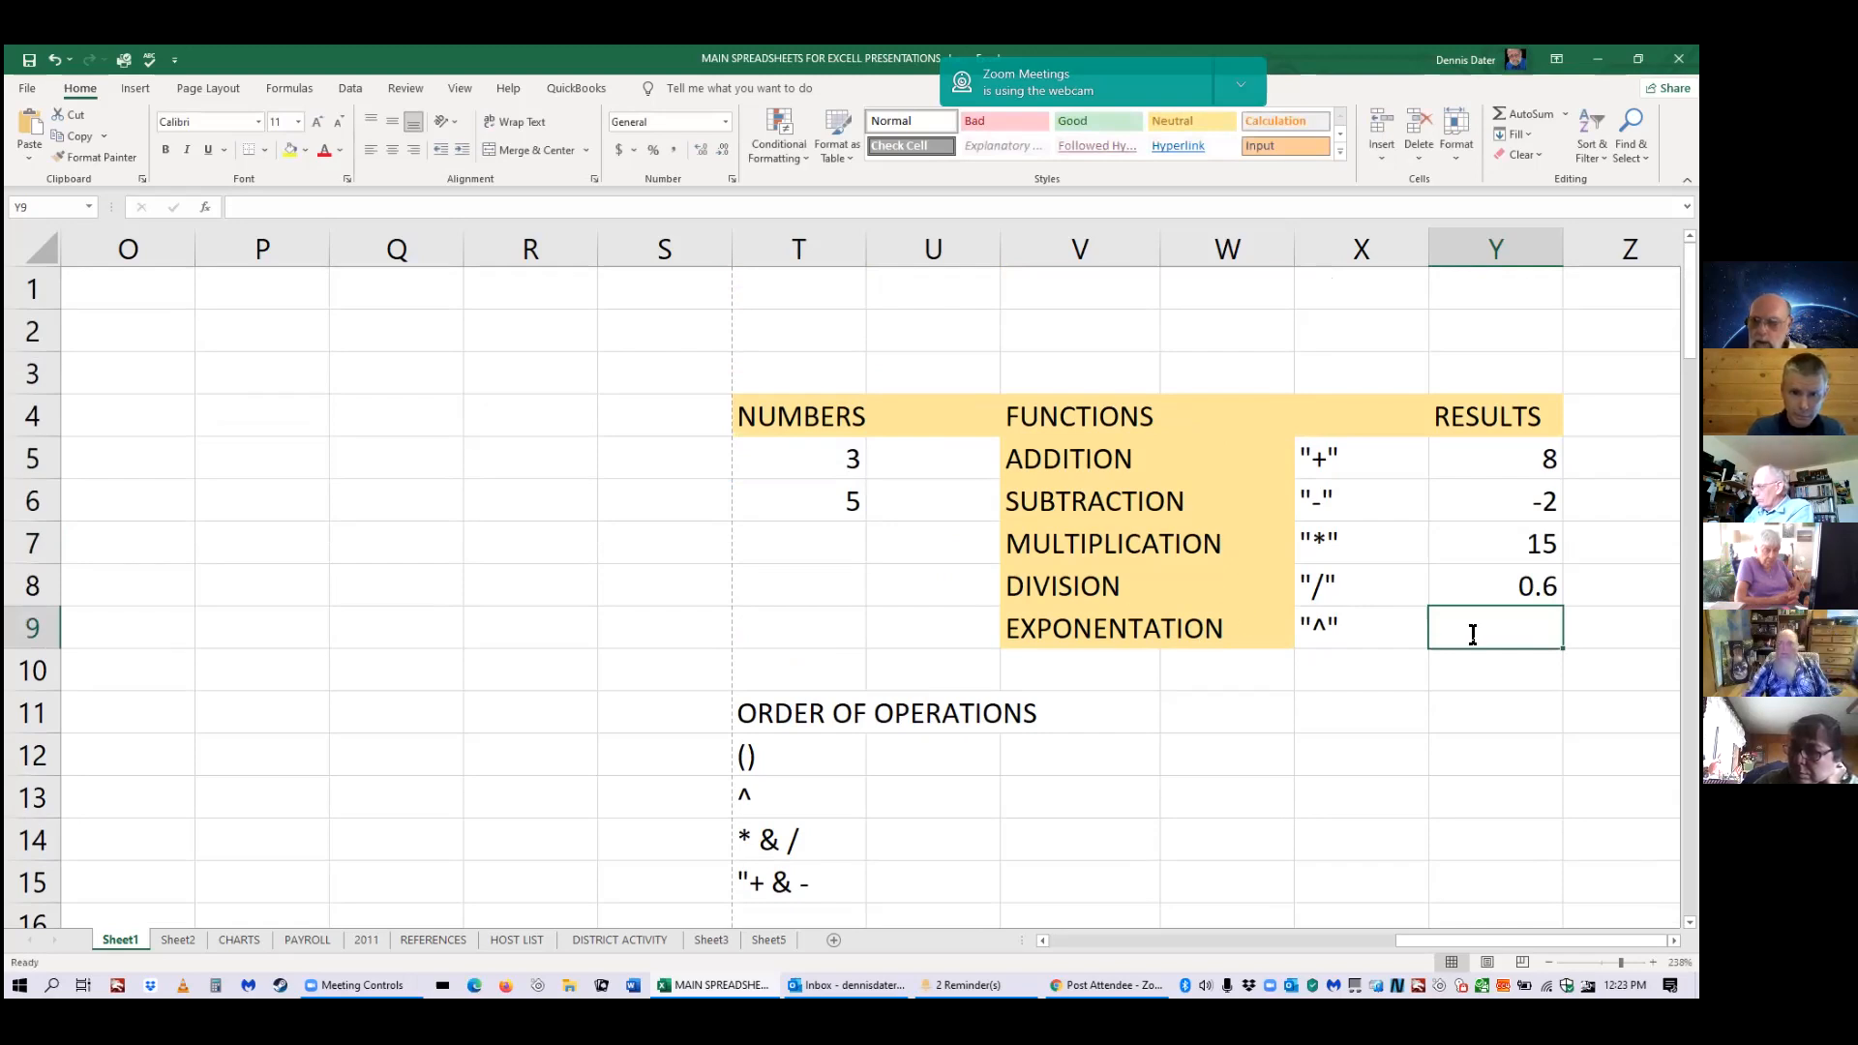
Enter =T5^T6 in Y9 so the EXPONENTATION result shows 243.
type("=")
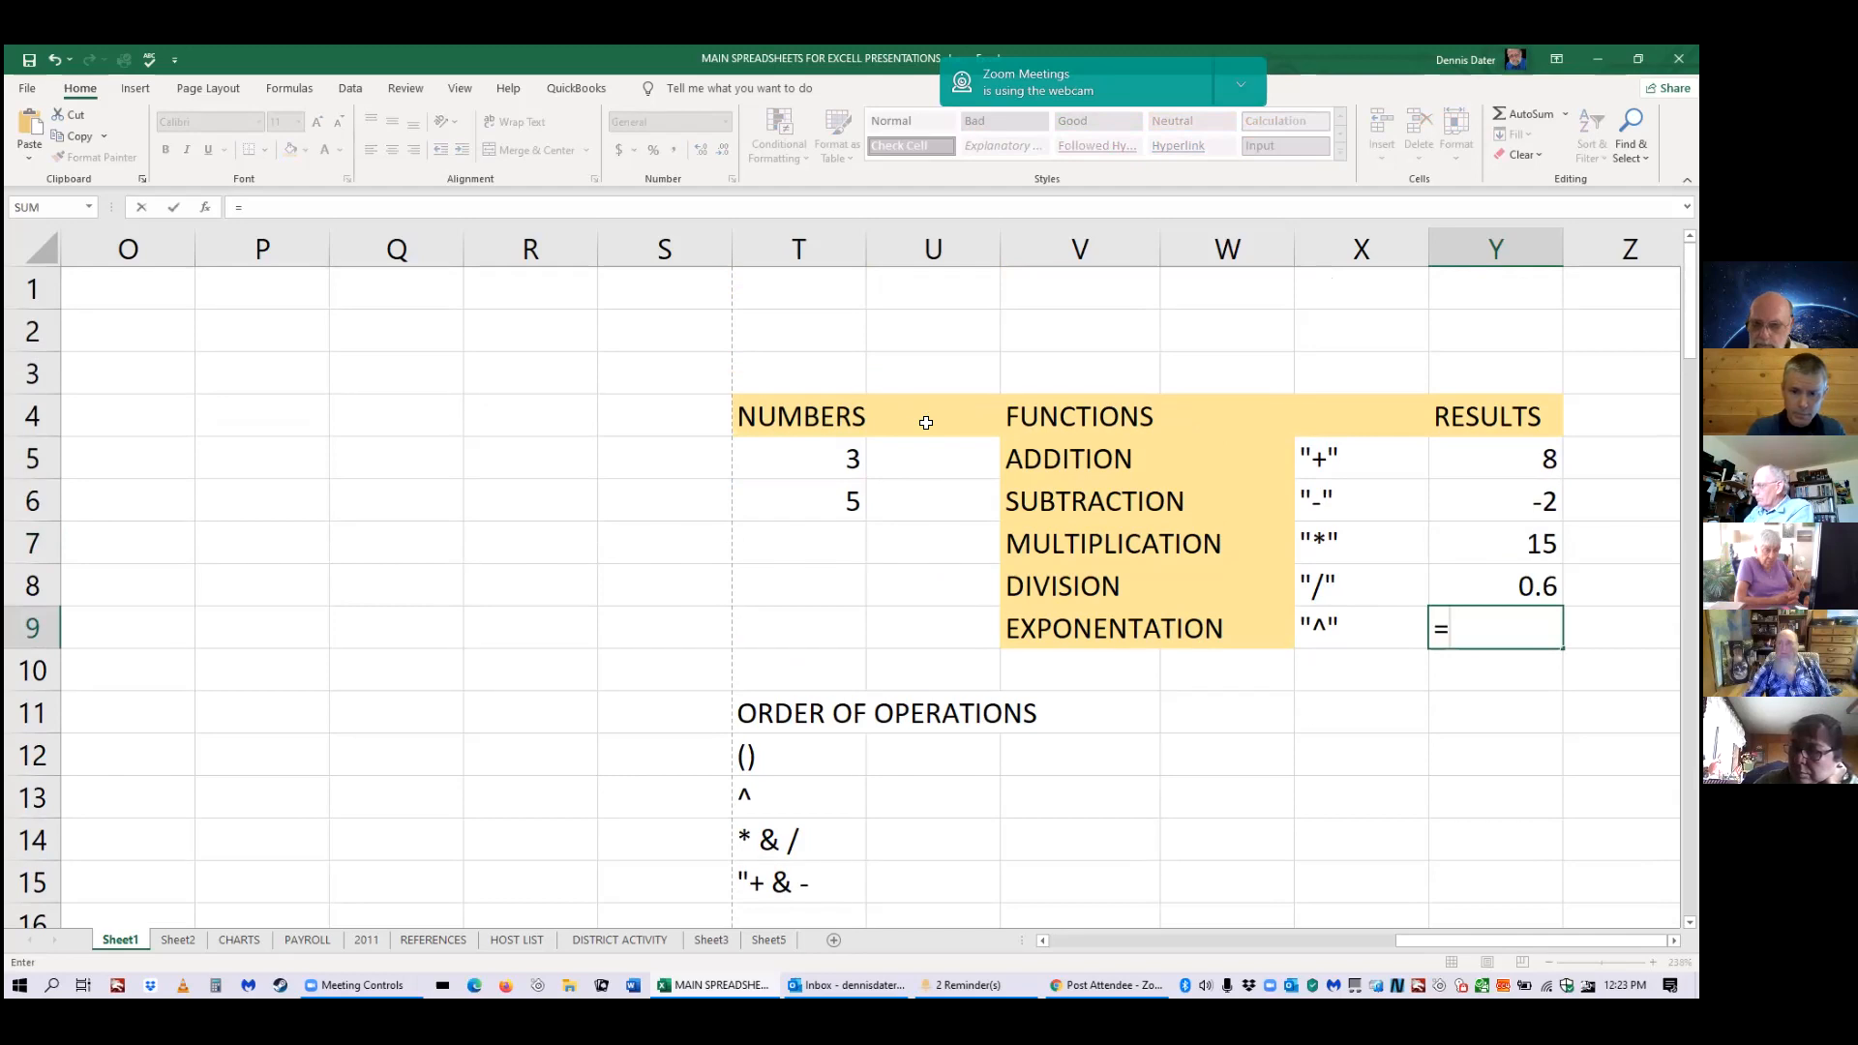
left_click(865, 459)
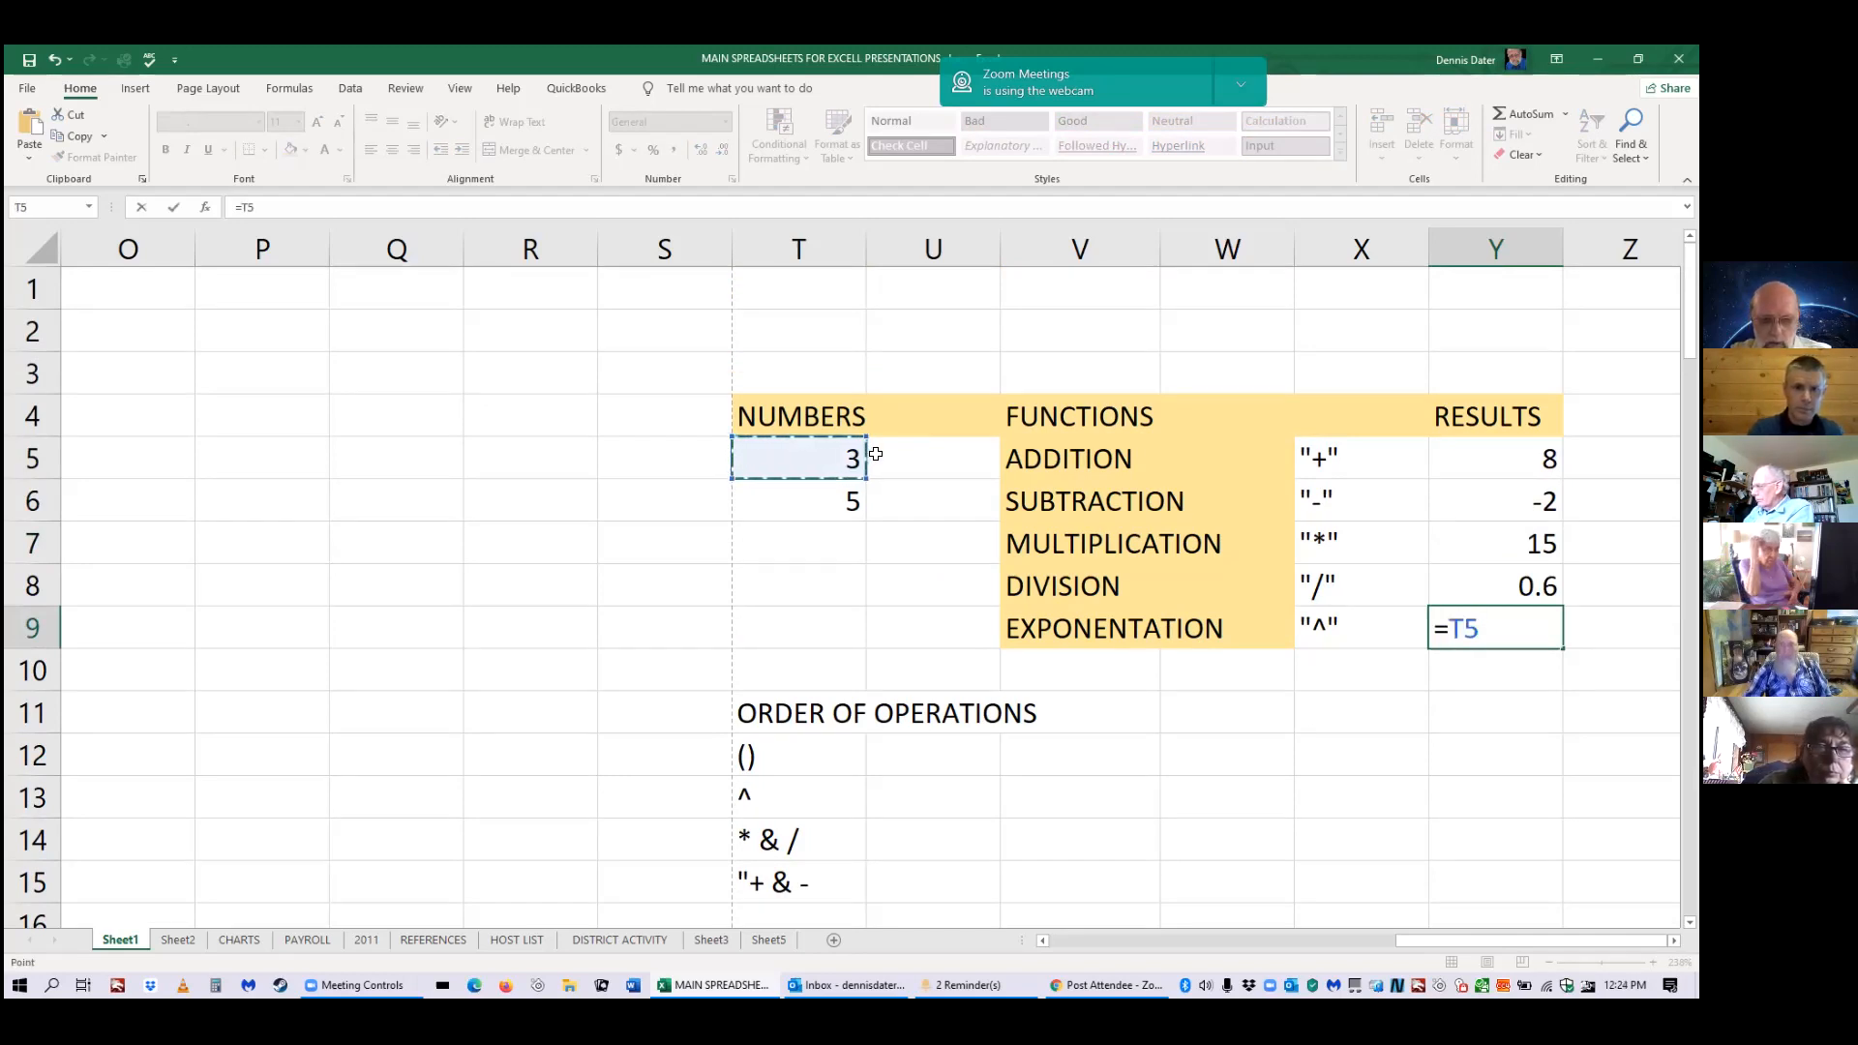
type("^")
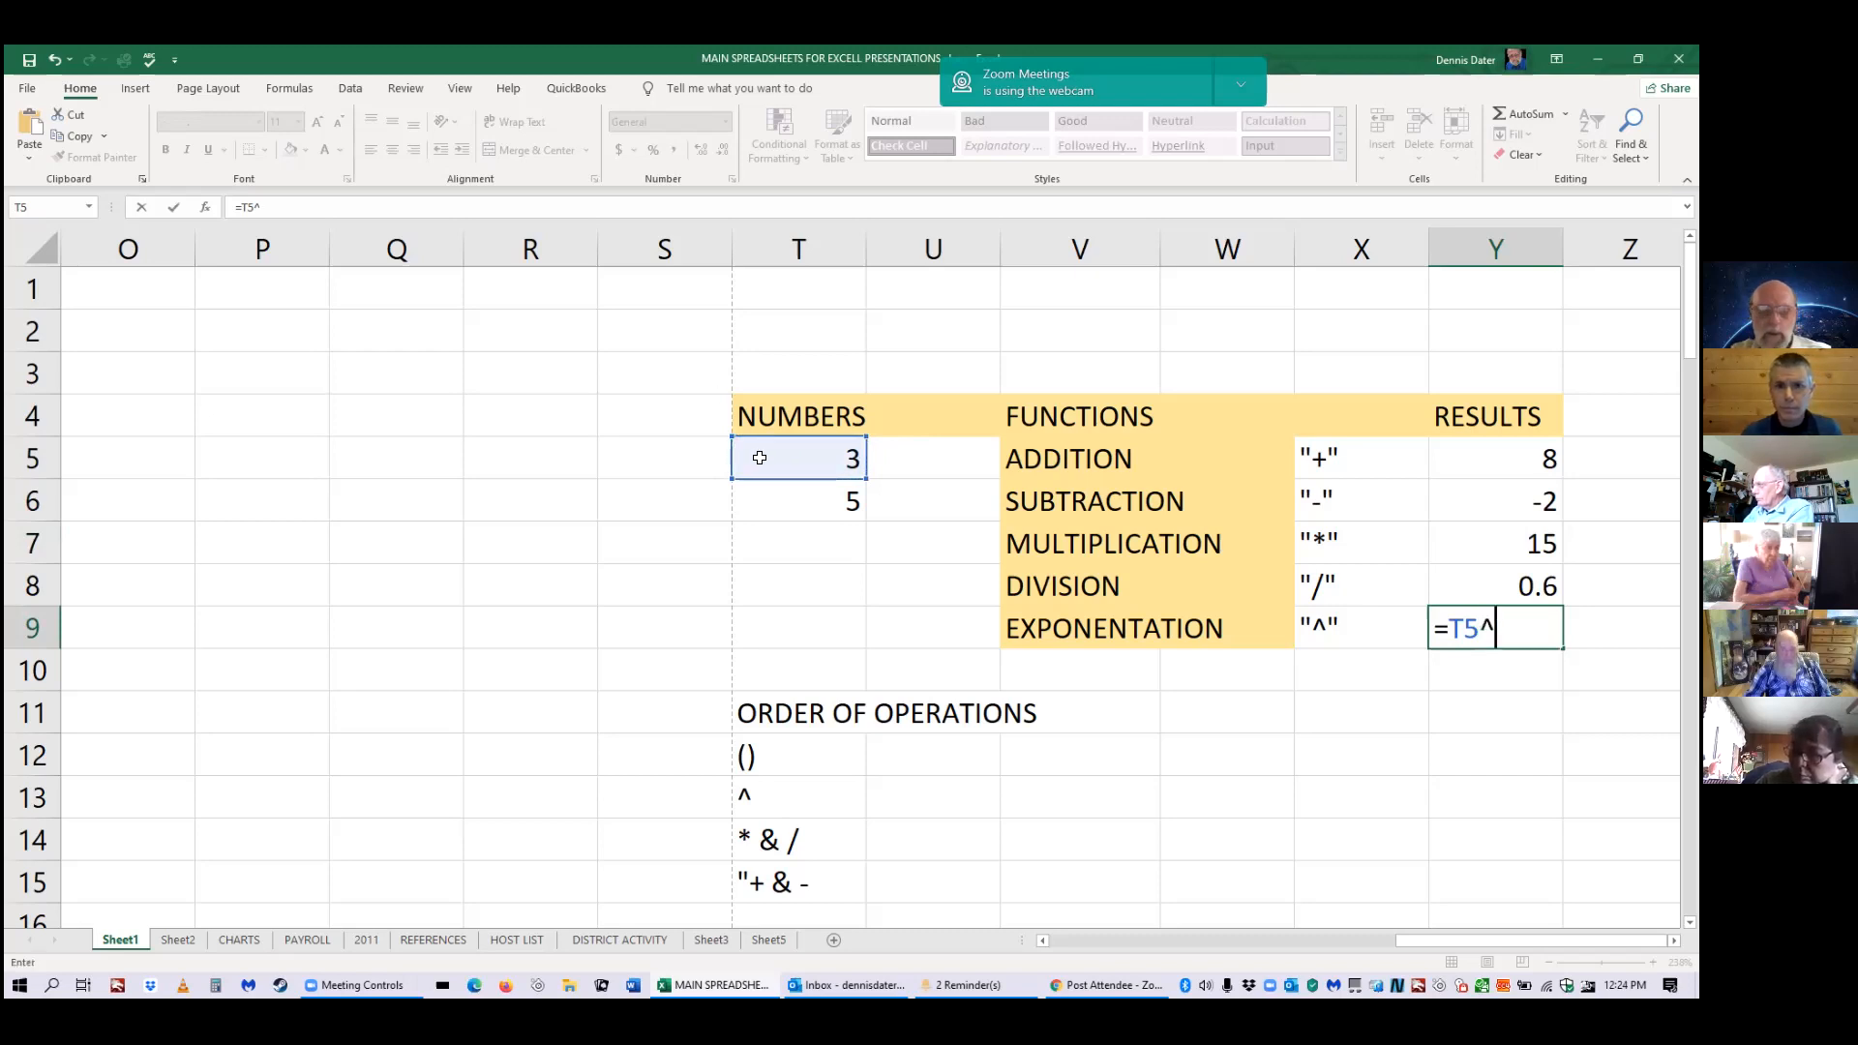
left_click(798, 499)
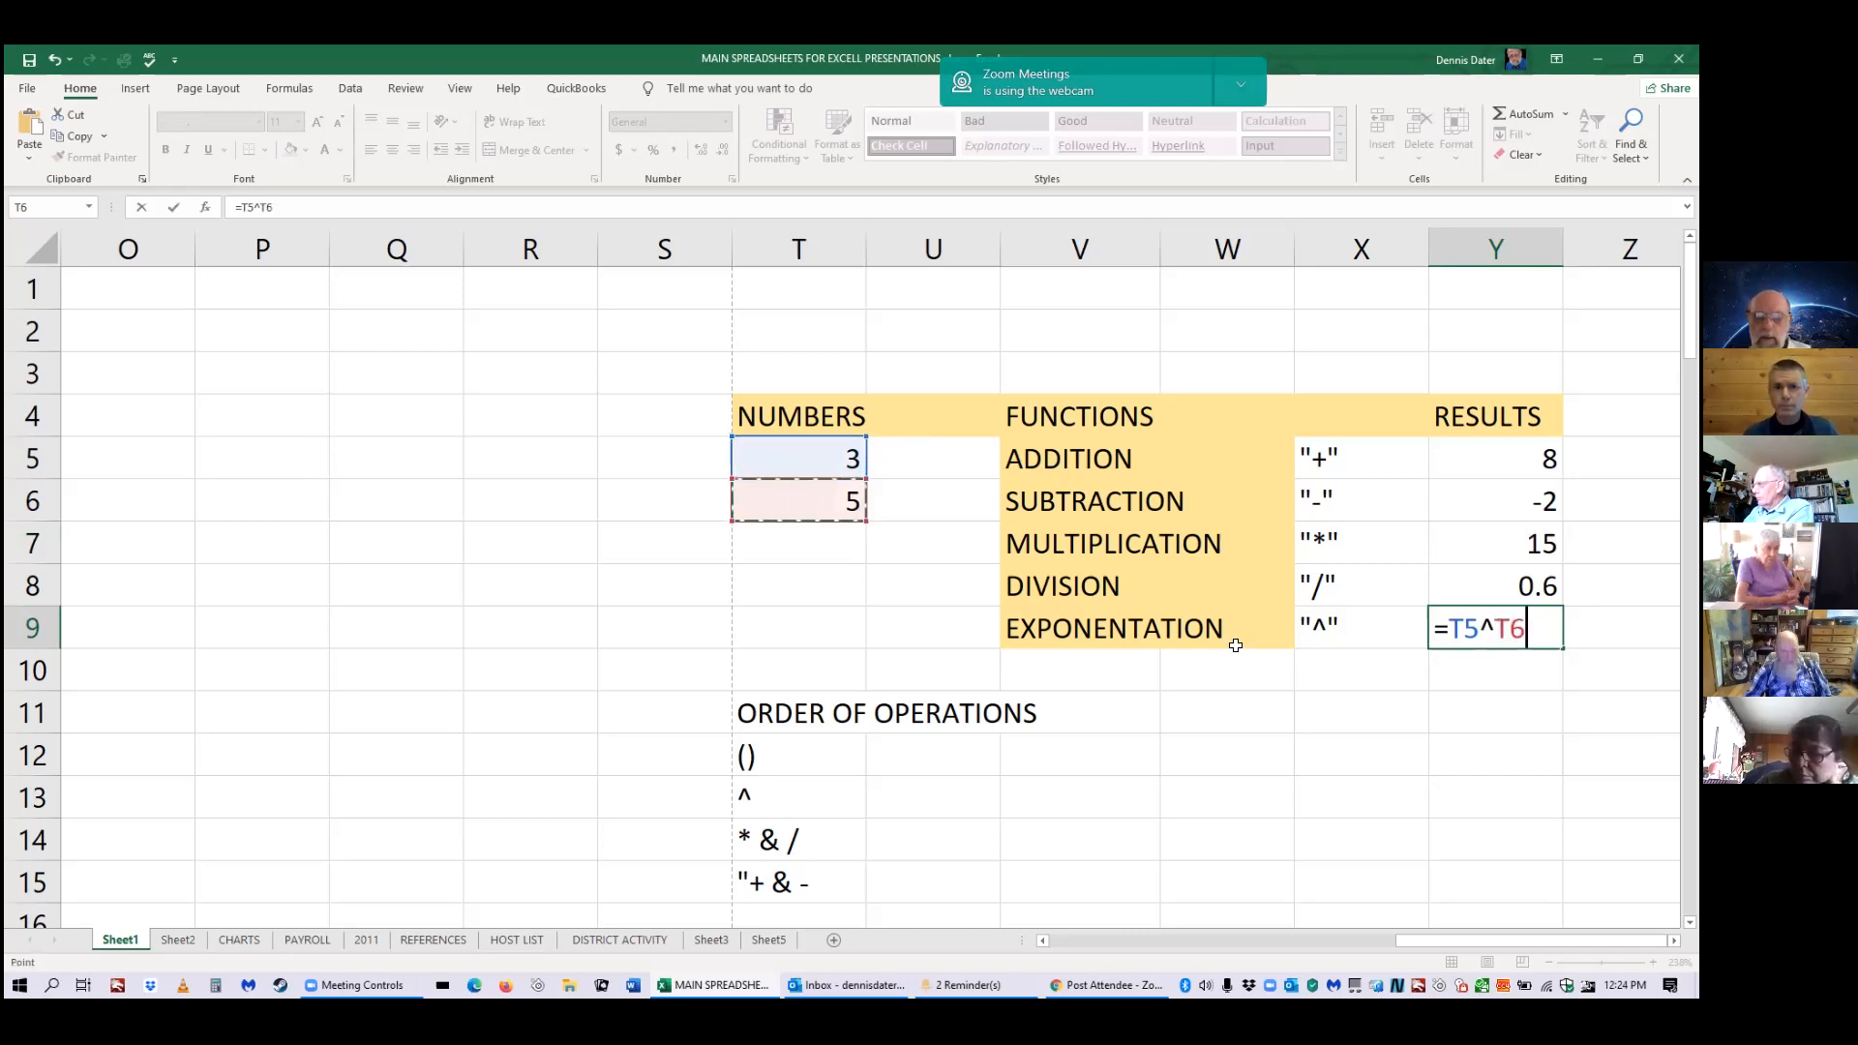
key("Return")
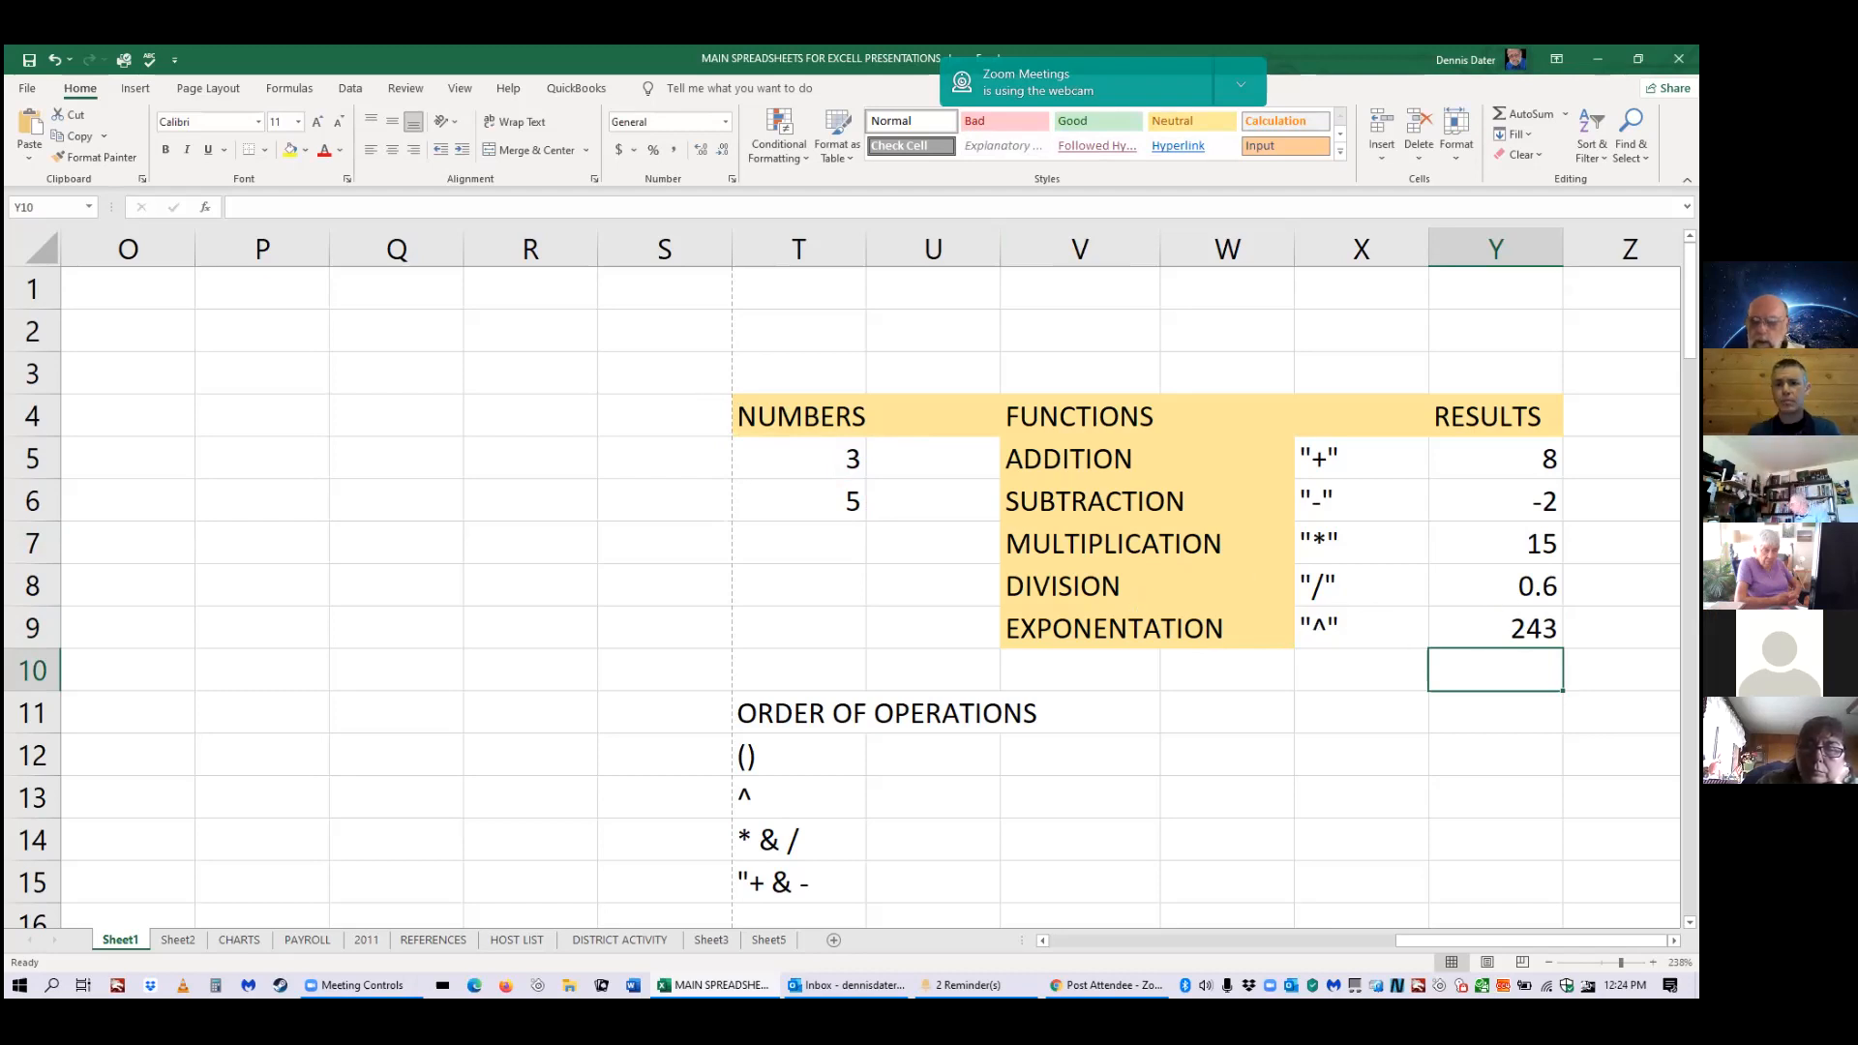
Edit Y9's formula with U2 references and 3* text, making it =T5^U2=3*U23T6.
left_click(1506, 627)
double_click(1506, 627)
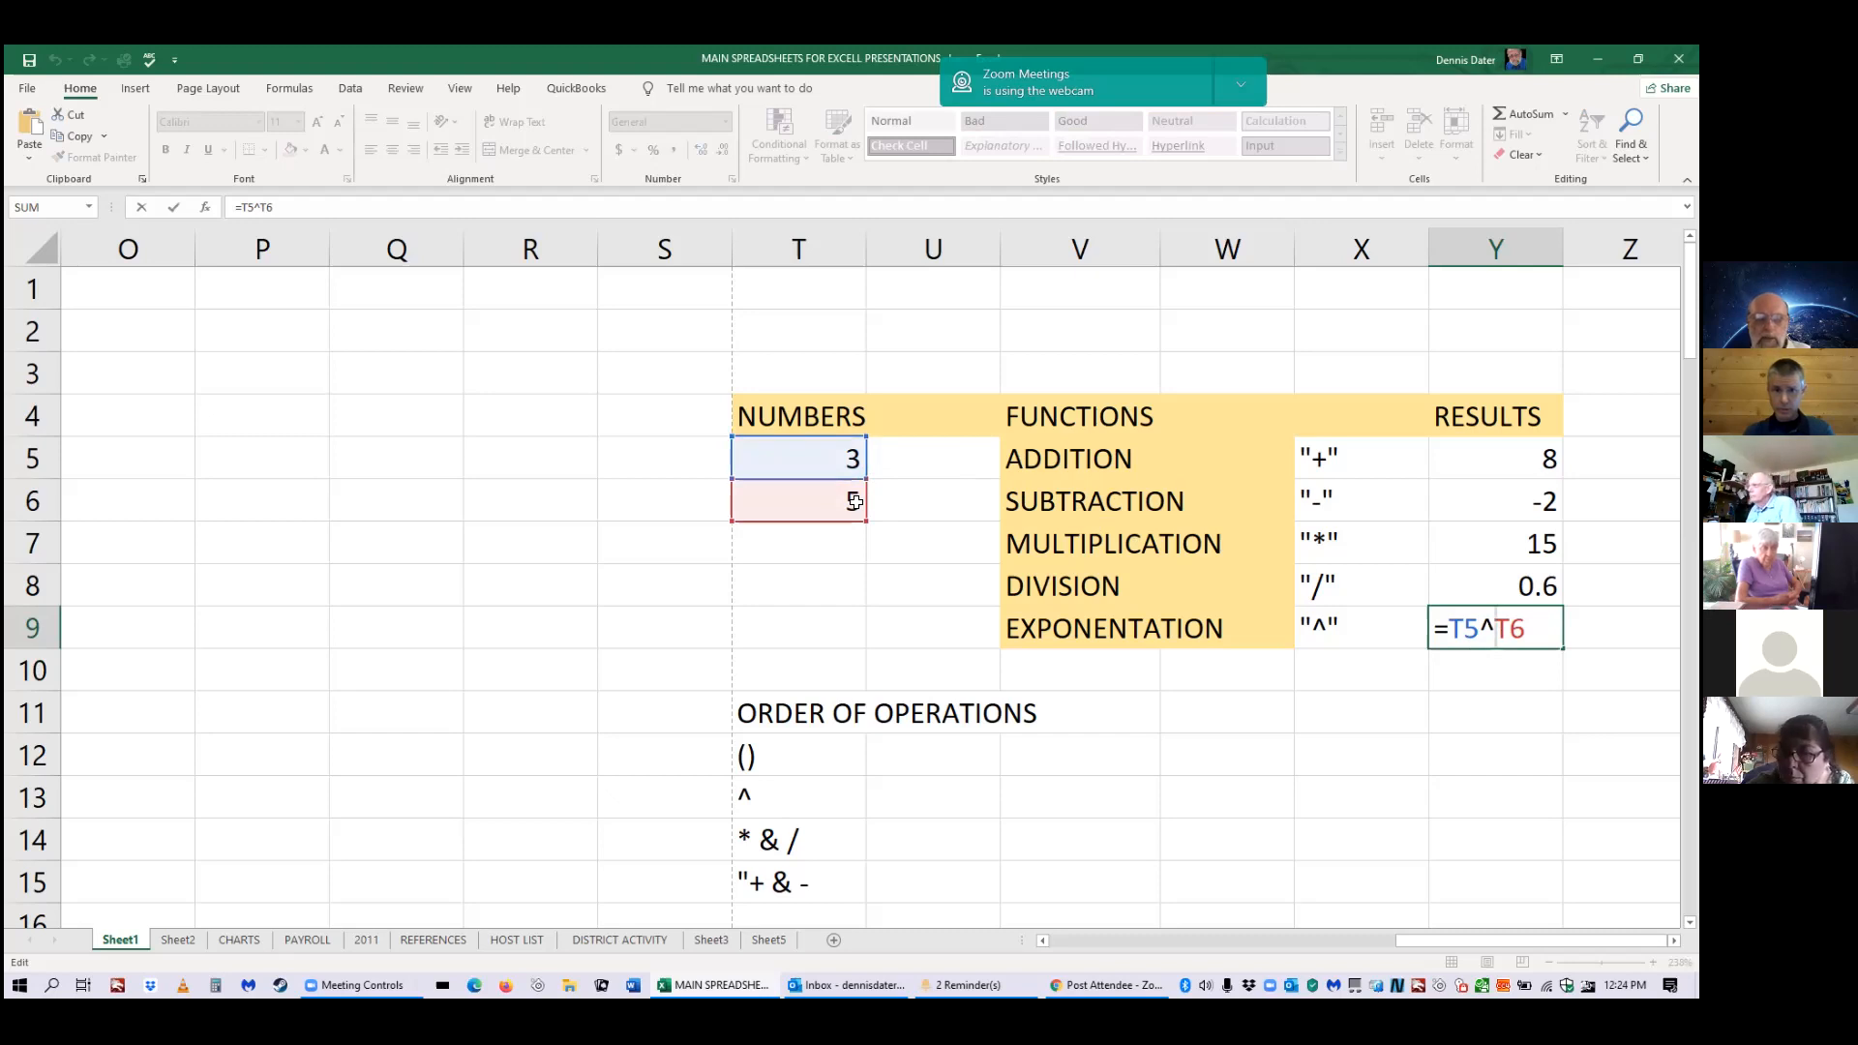
left_click(918, 319)
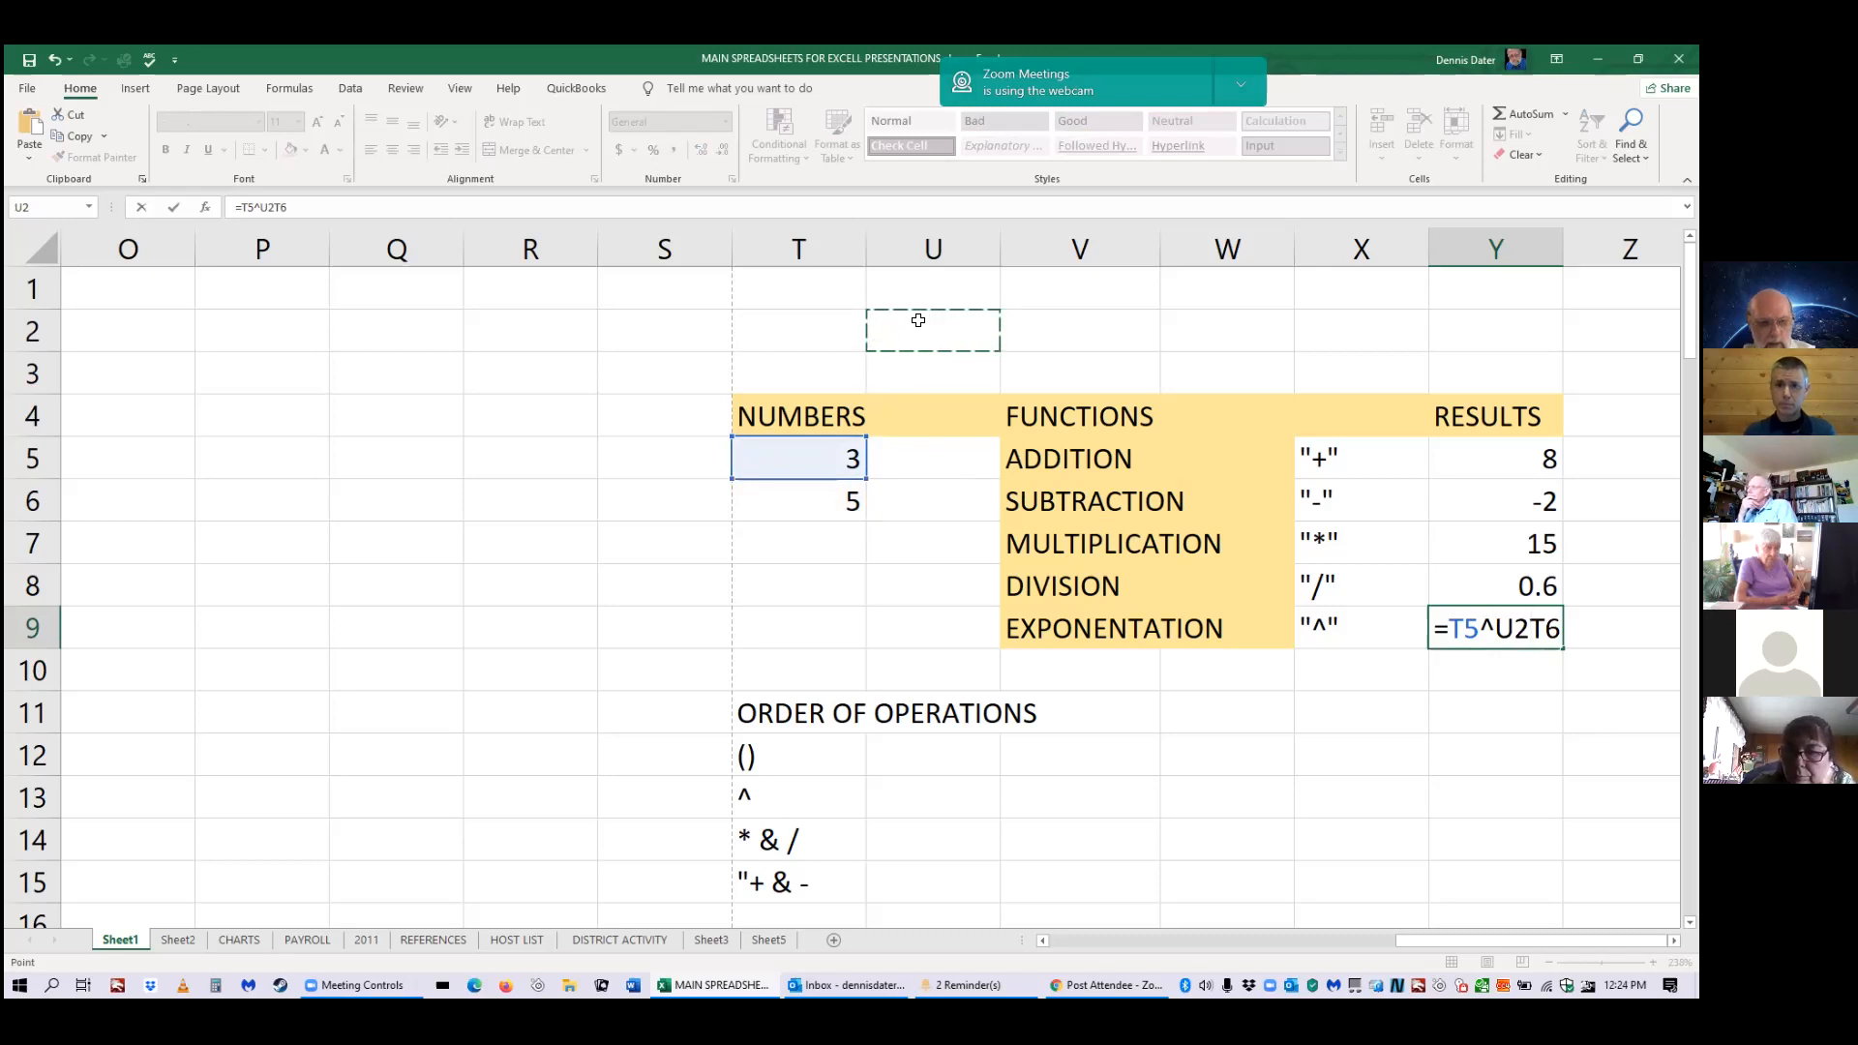
type("=3")
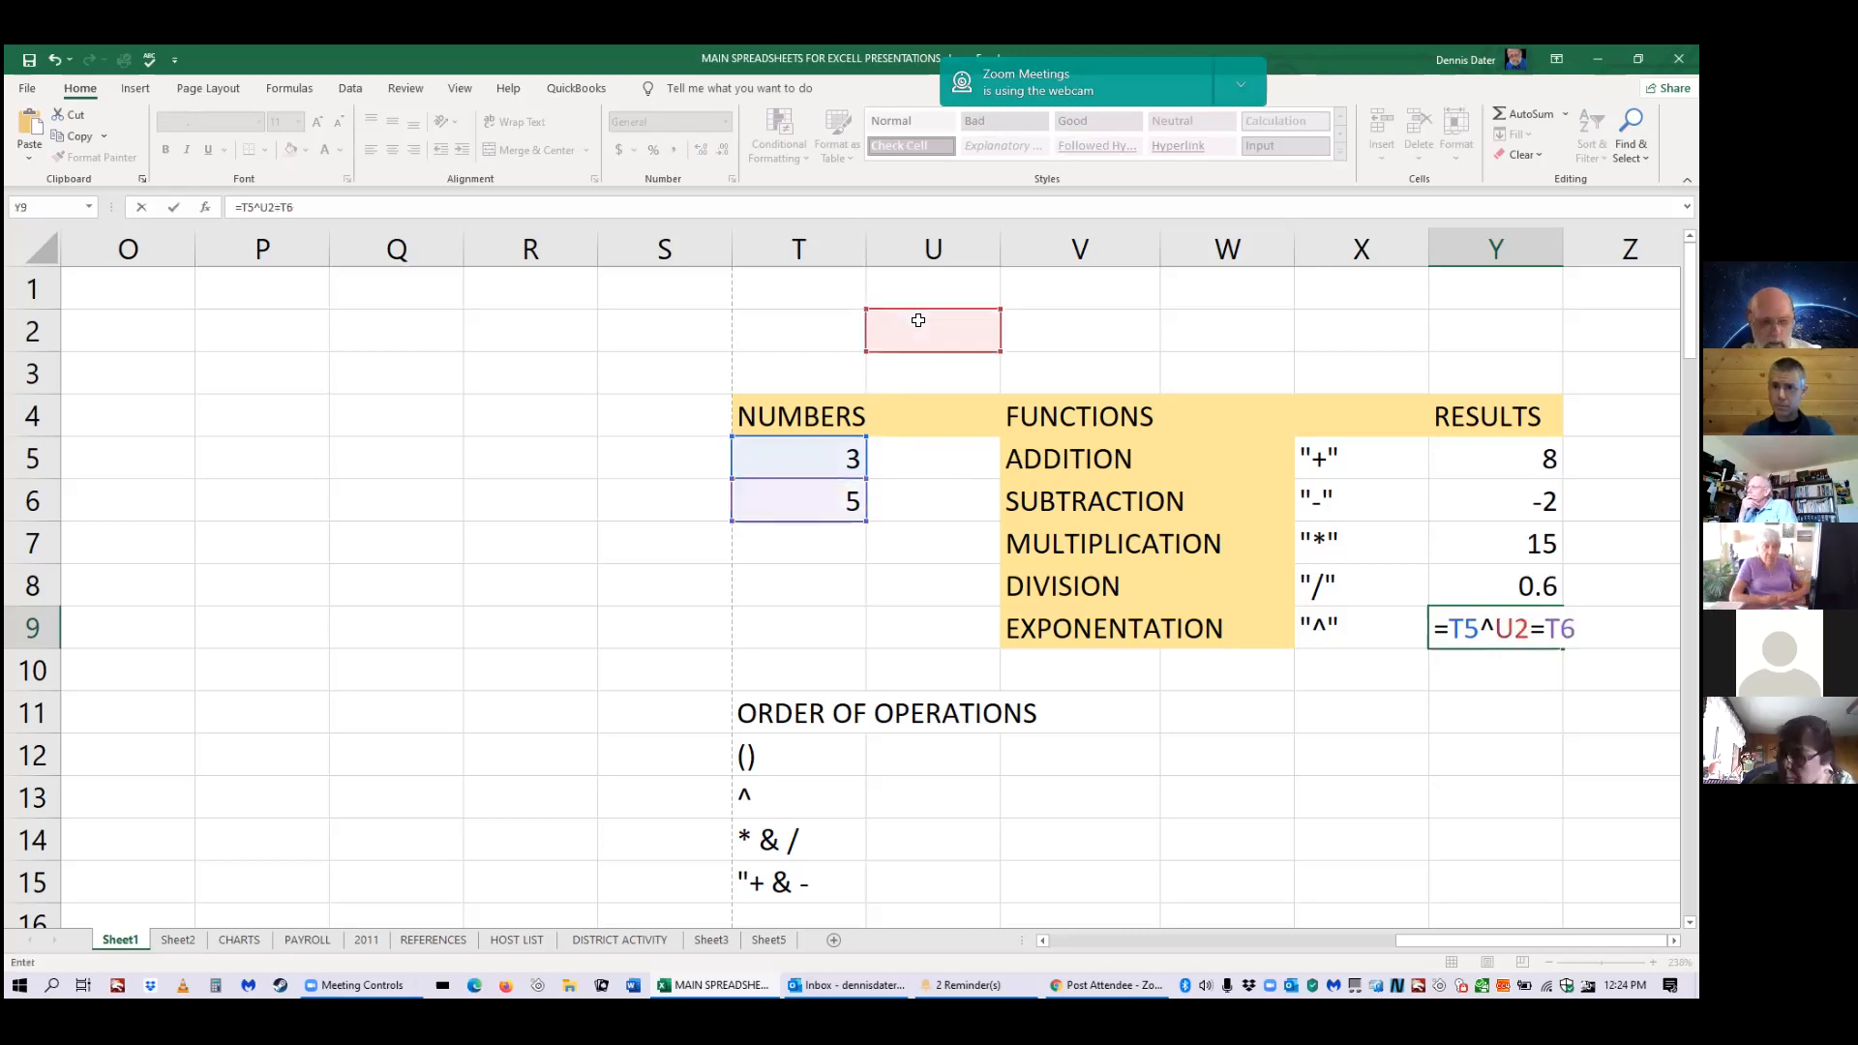
type("*")
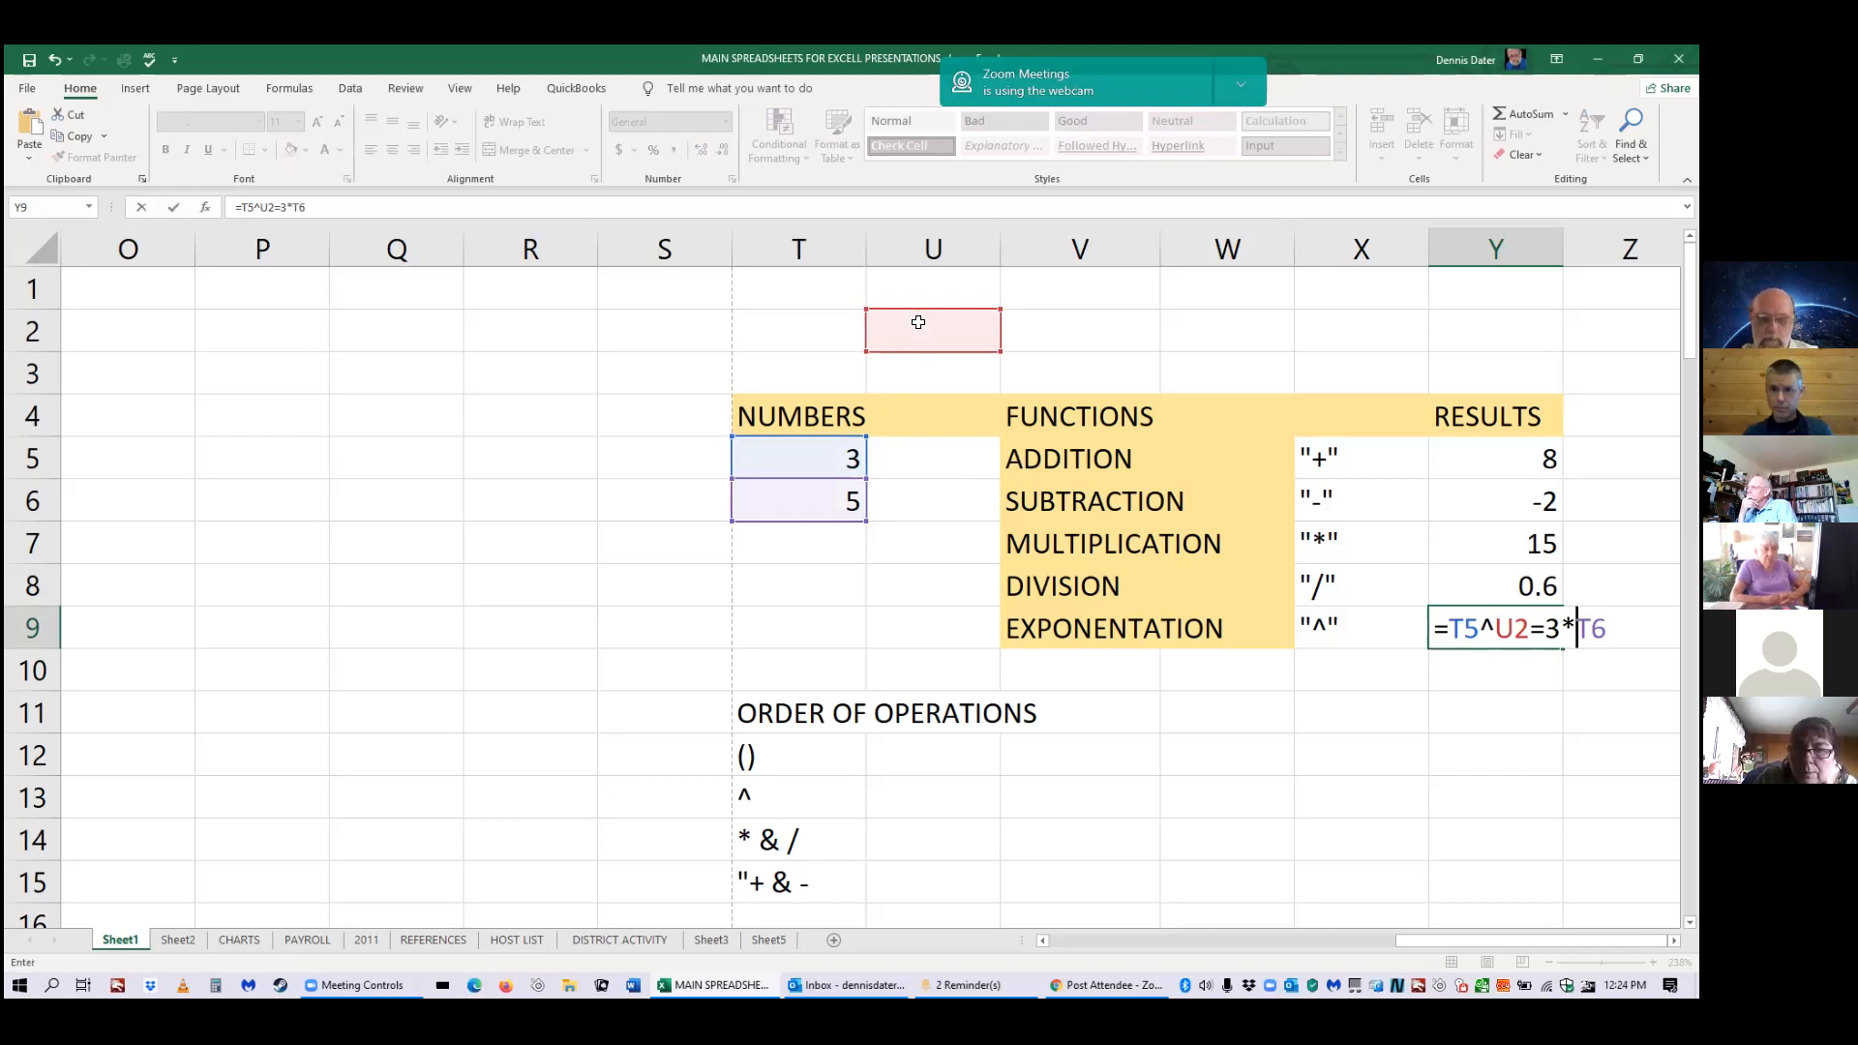
left_click(918, 321)
type("3")
left_click(918, 321)
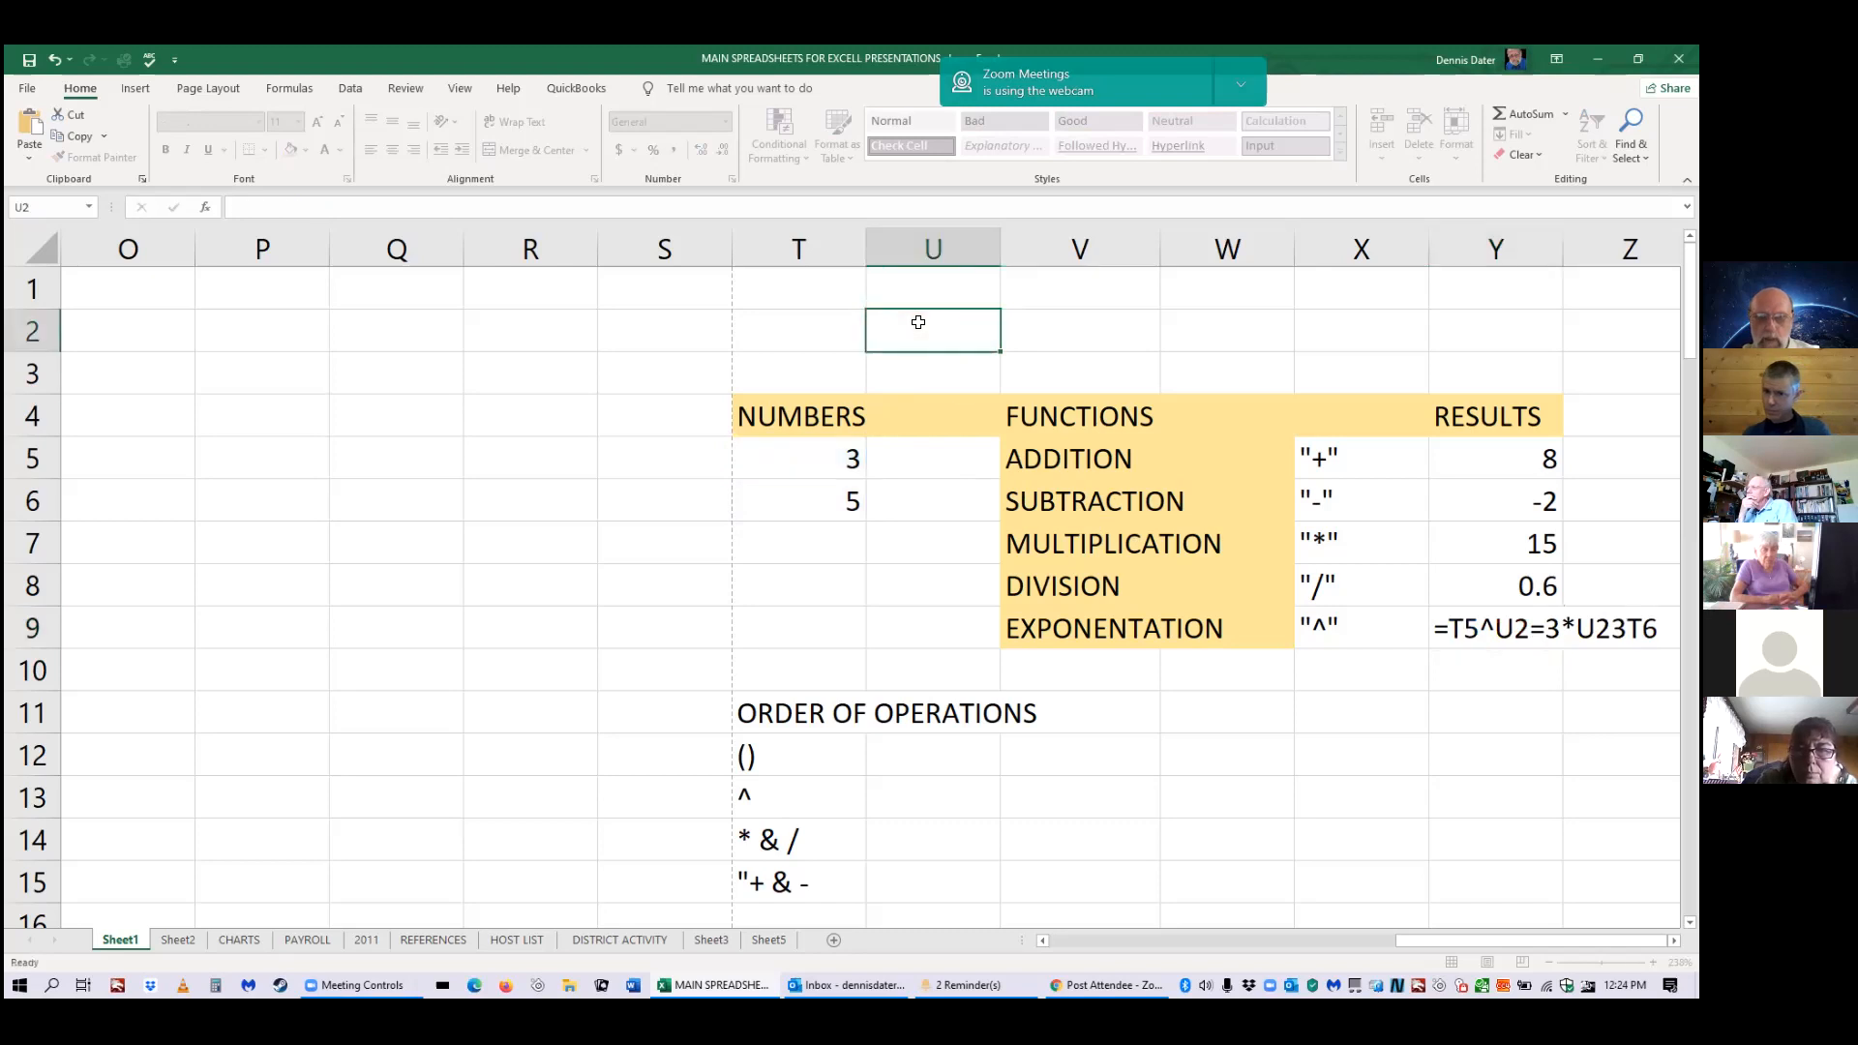
Enter =3*3*3*3*3 in U2, replacing a stray # with 3, so it shows 243.
type("=")
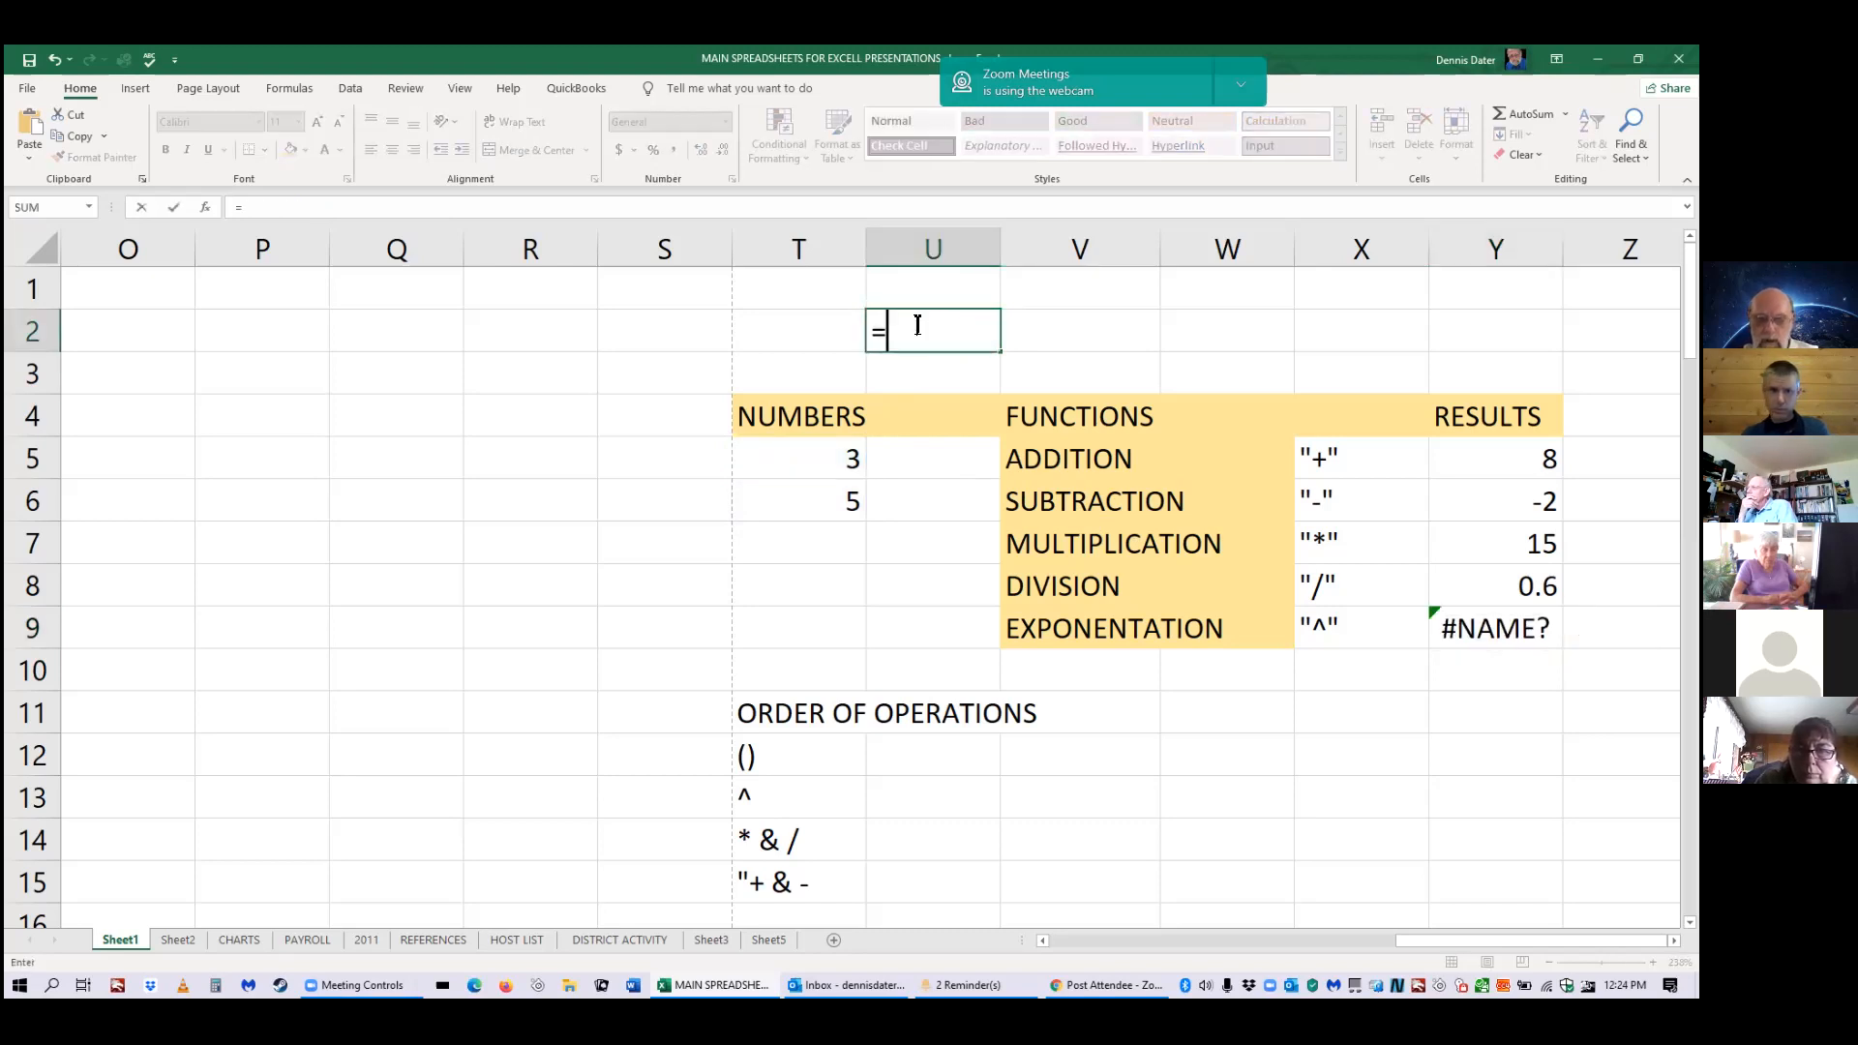
type("3")
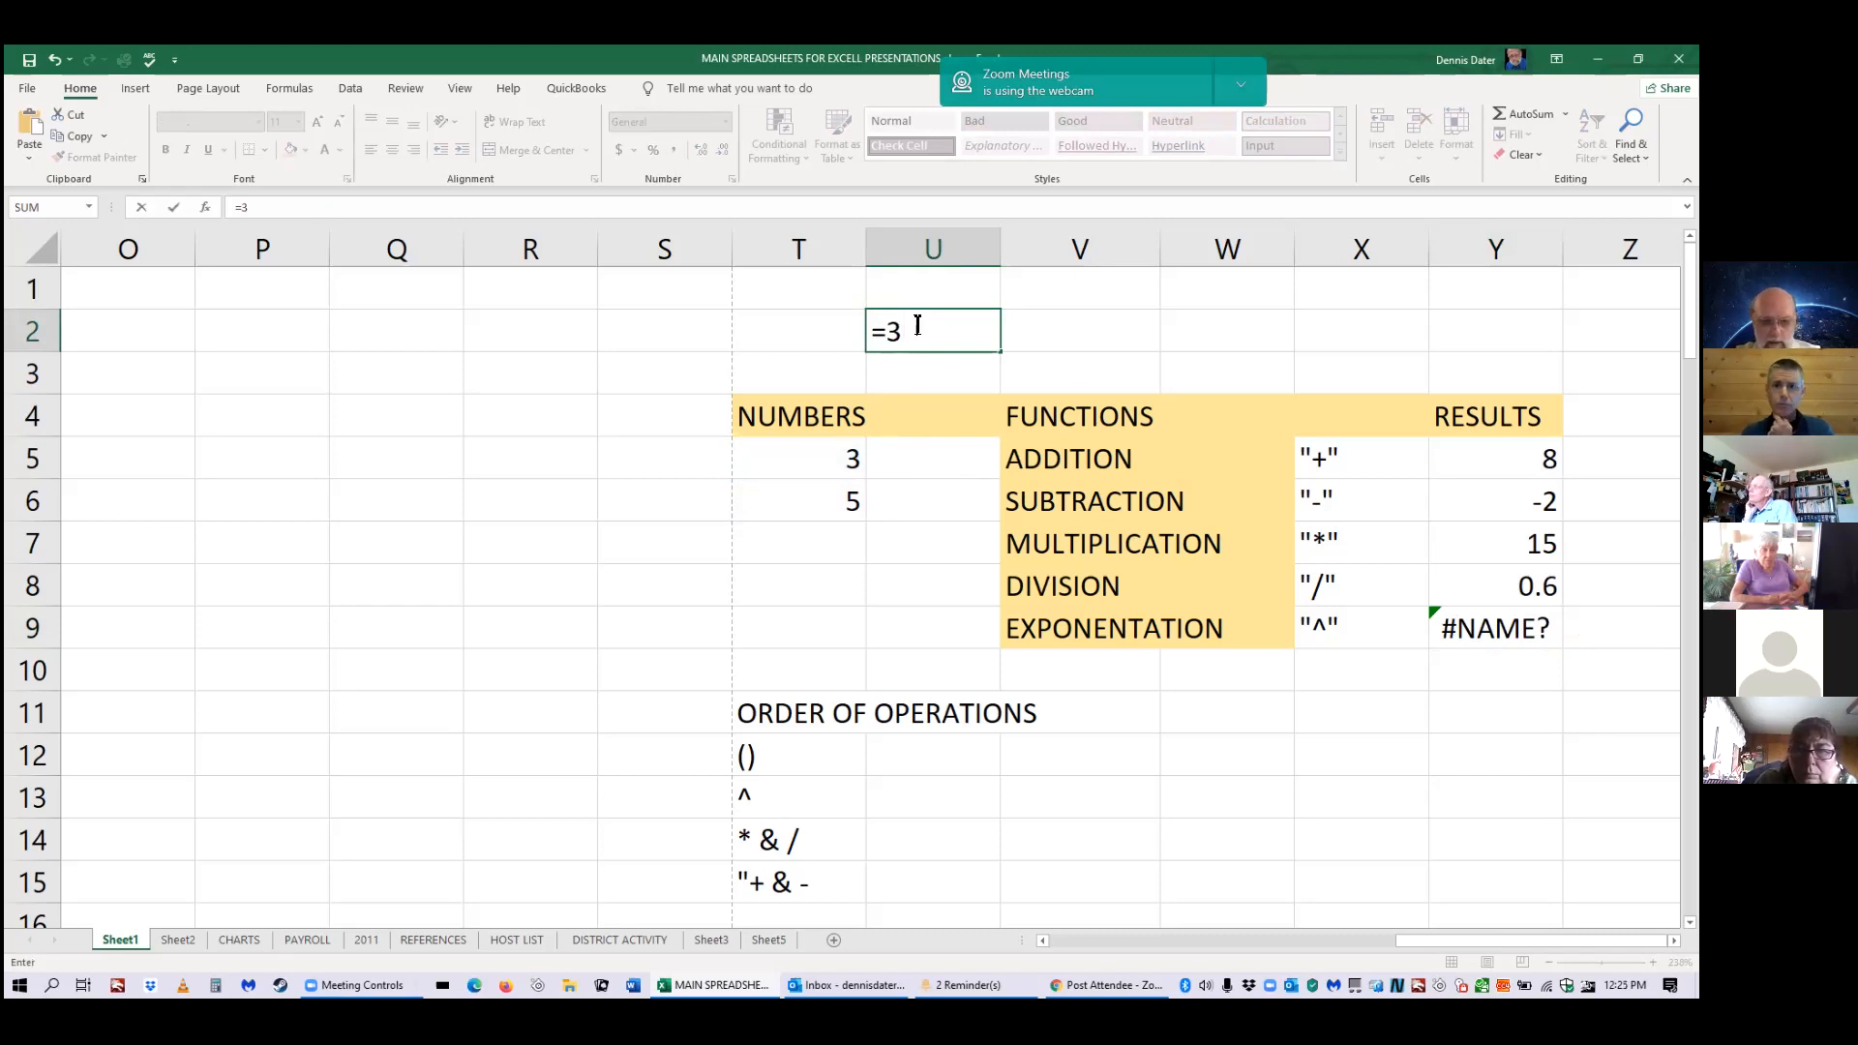
type("*3")
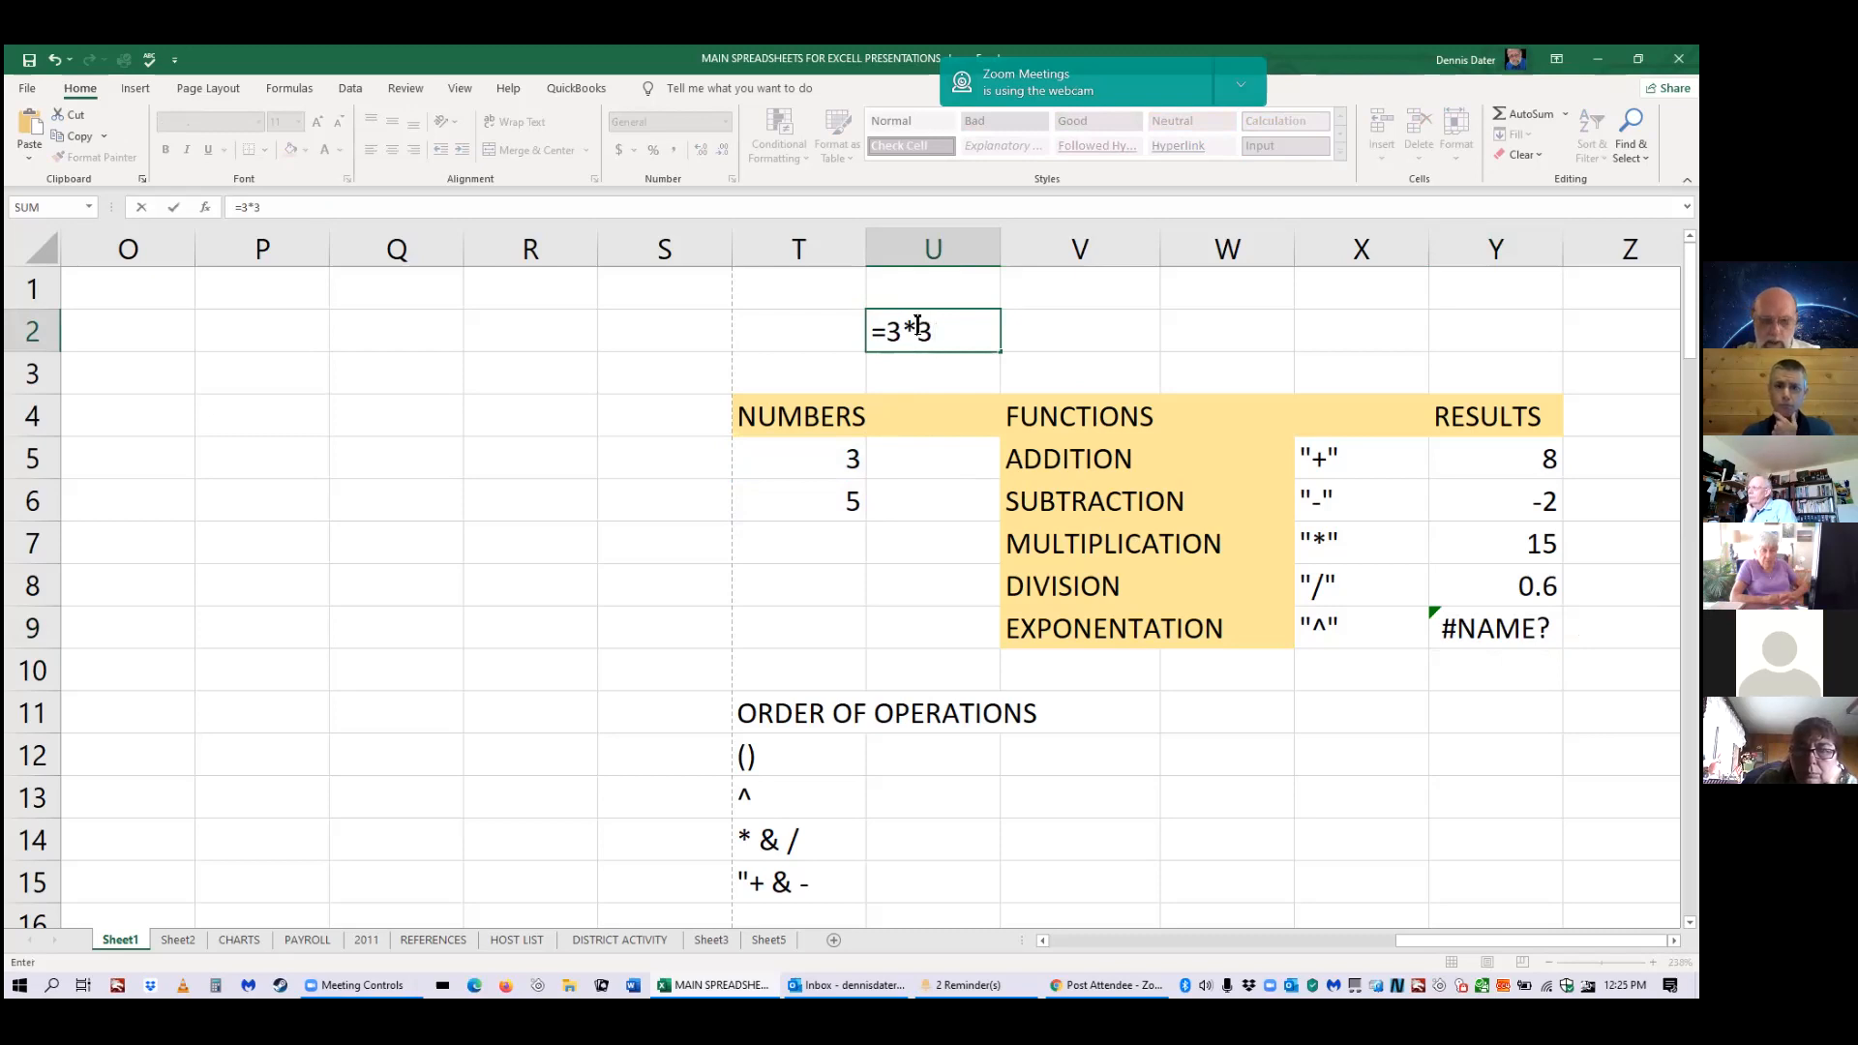
type("*3")
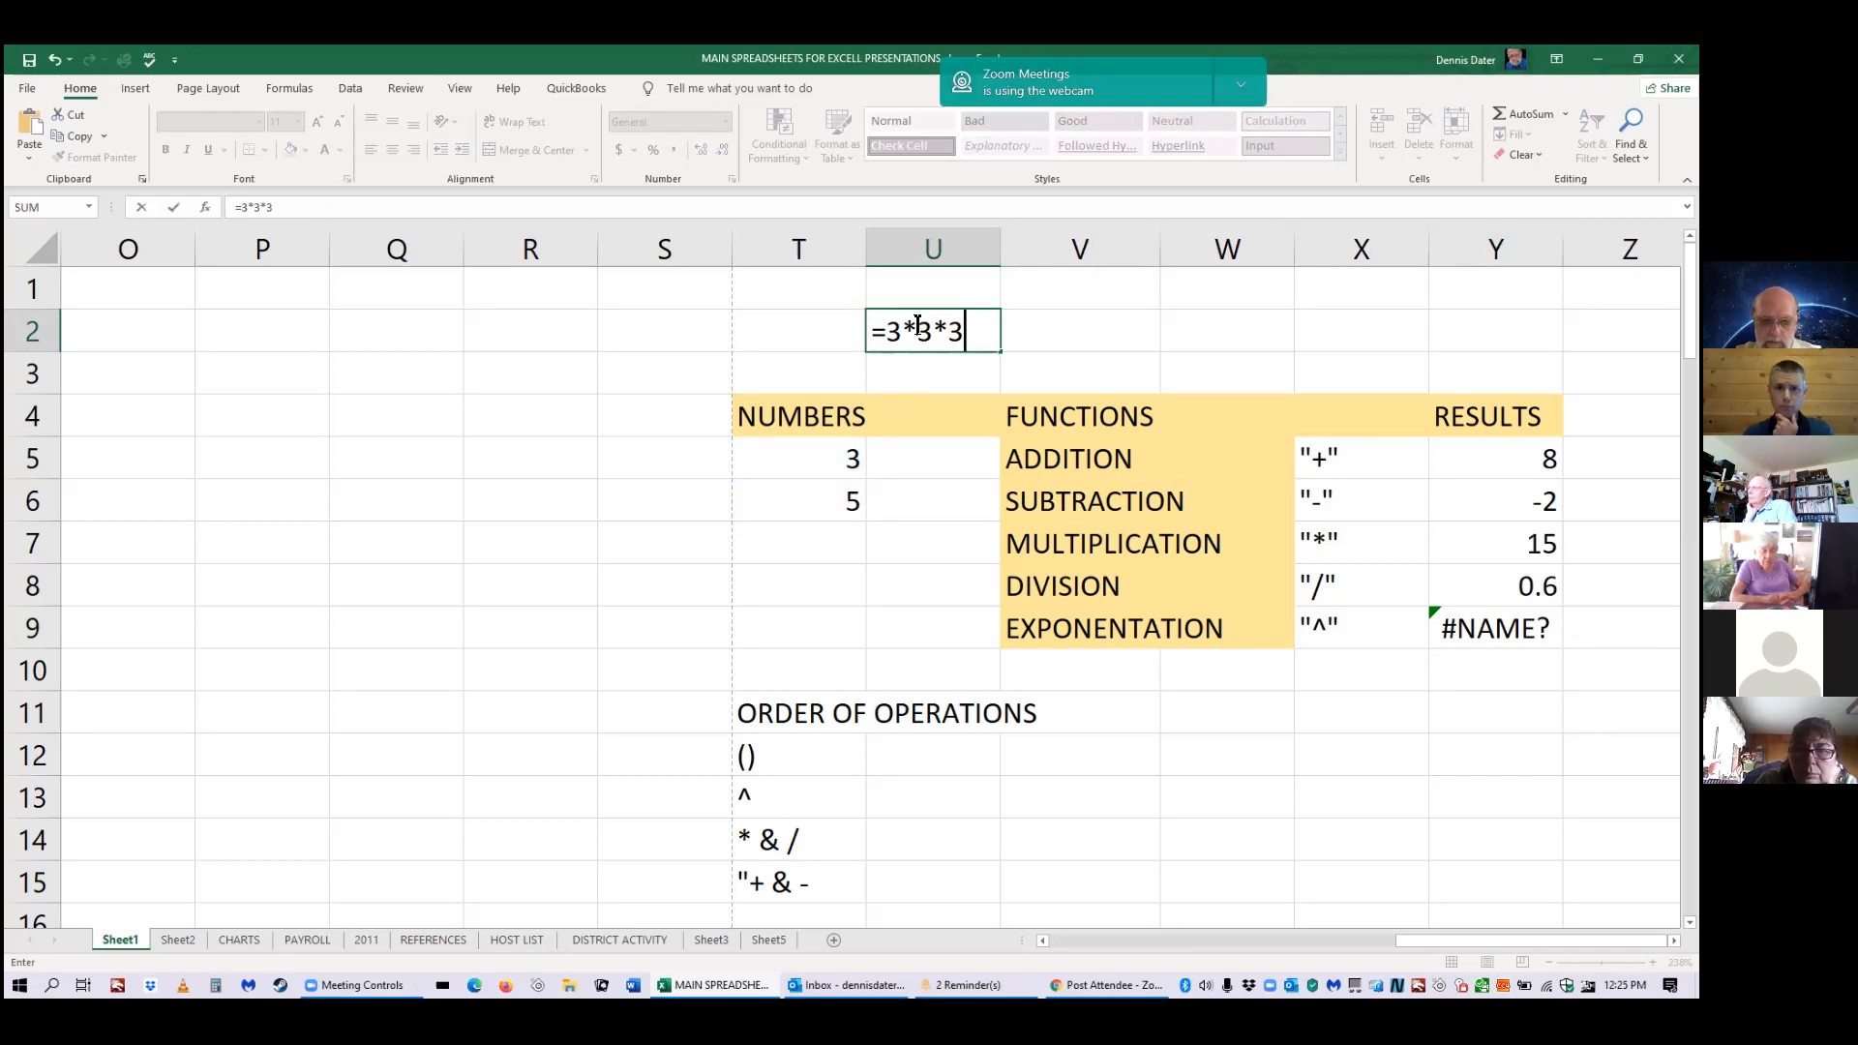
type("*3")
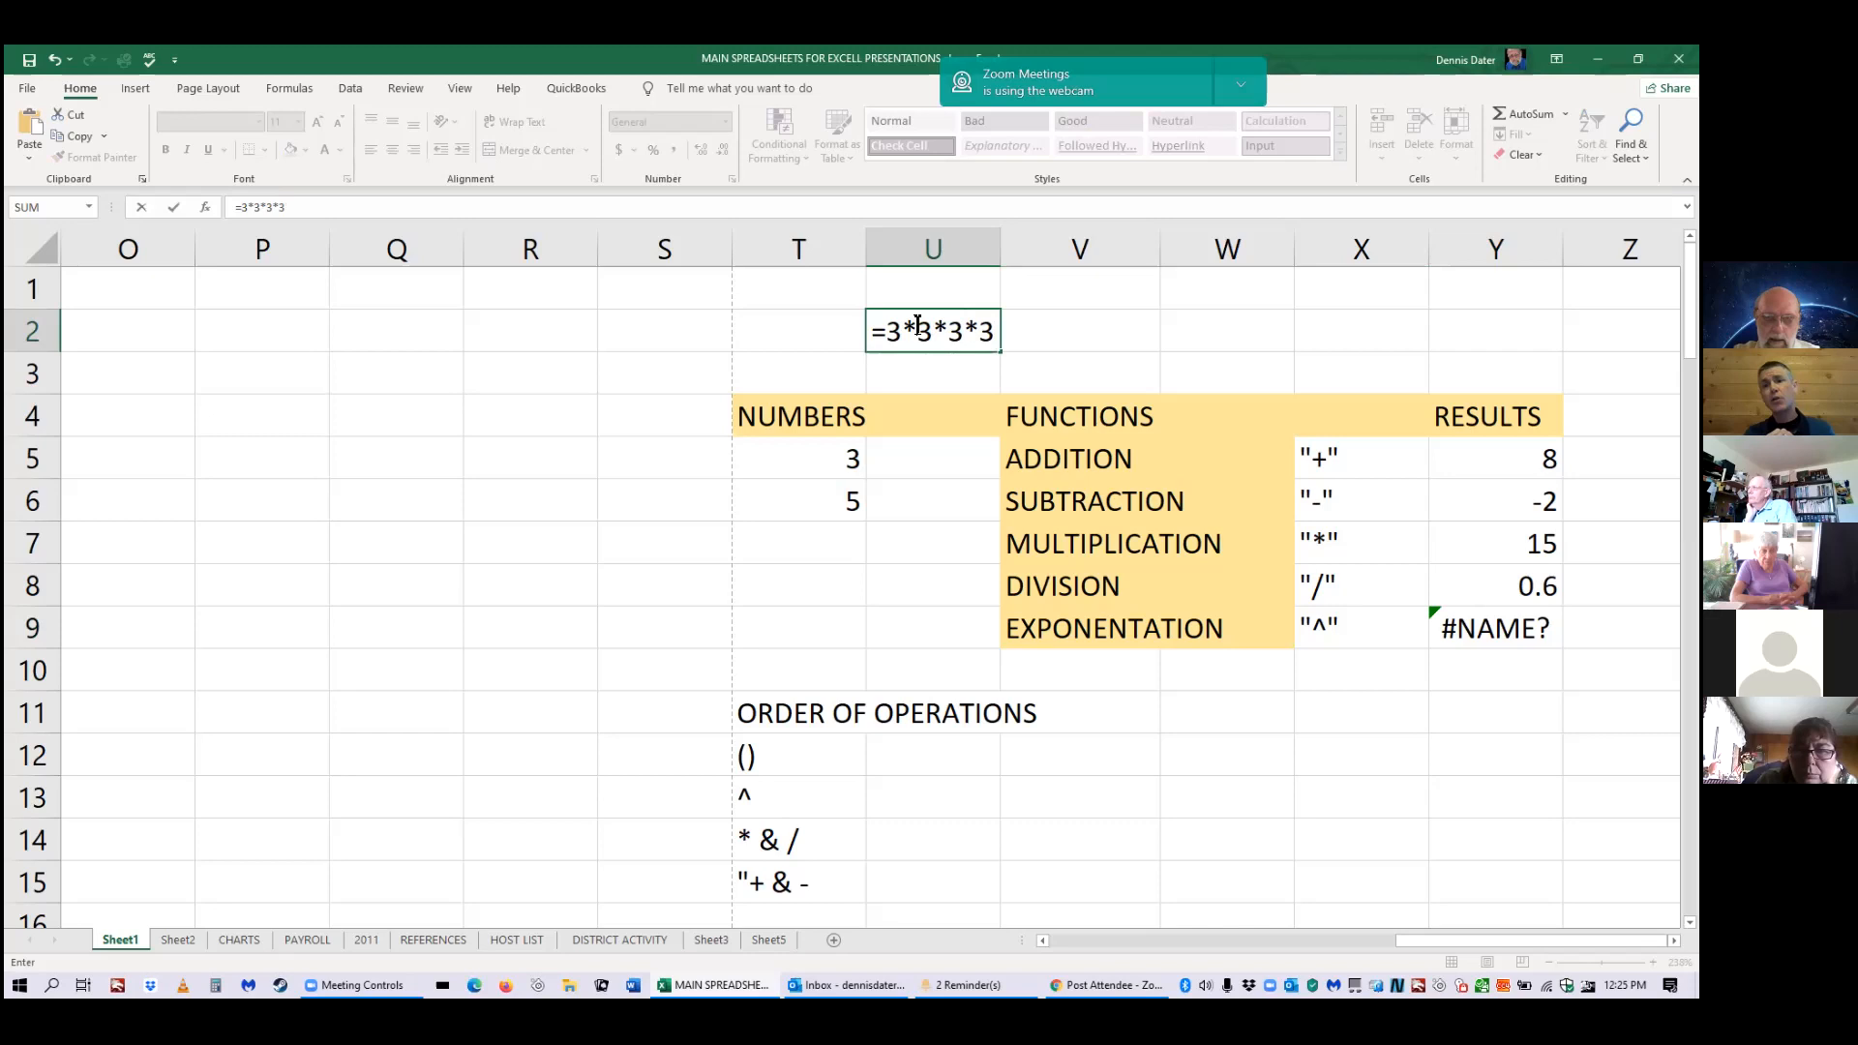
type("*")
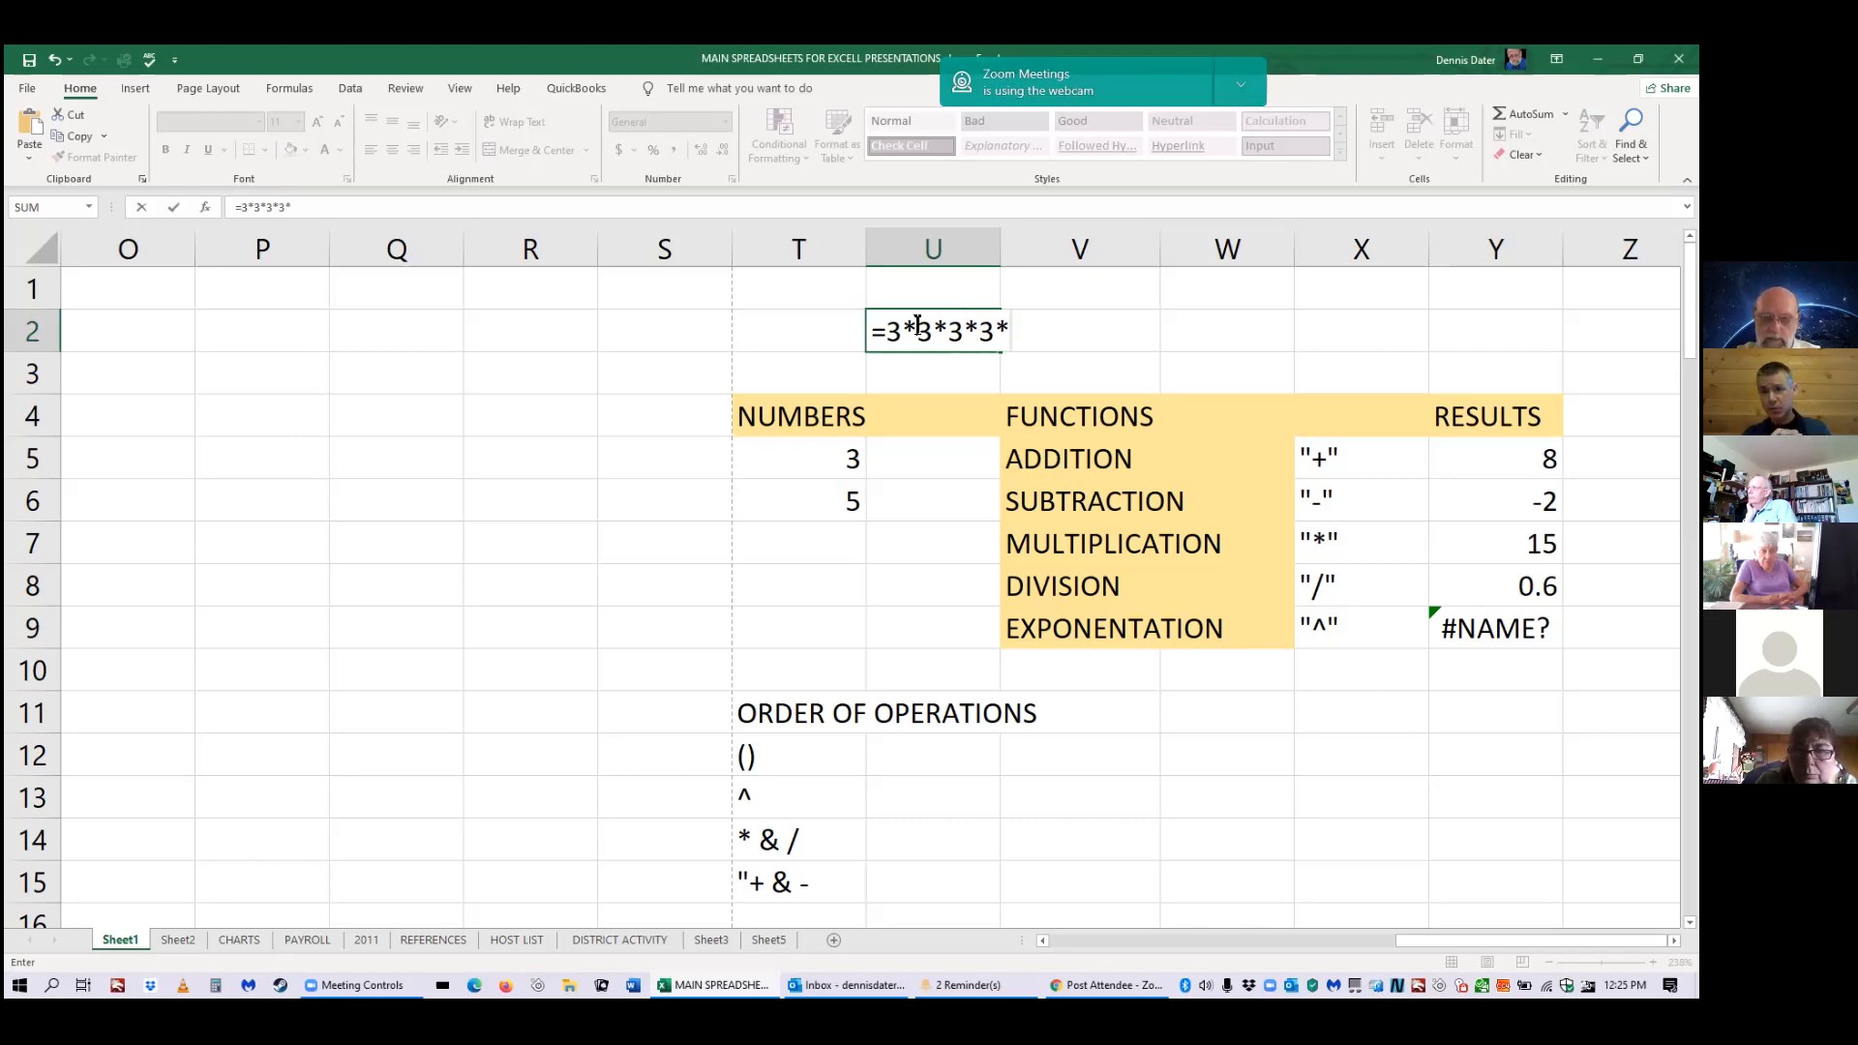
type("#")
key("BackSpace")
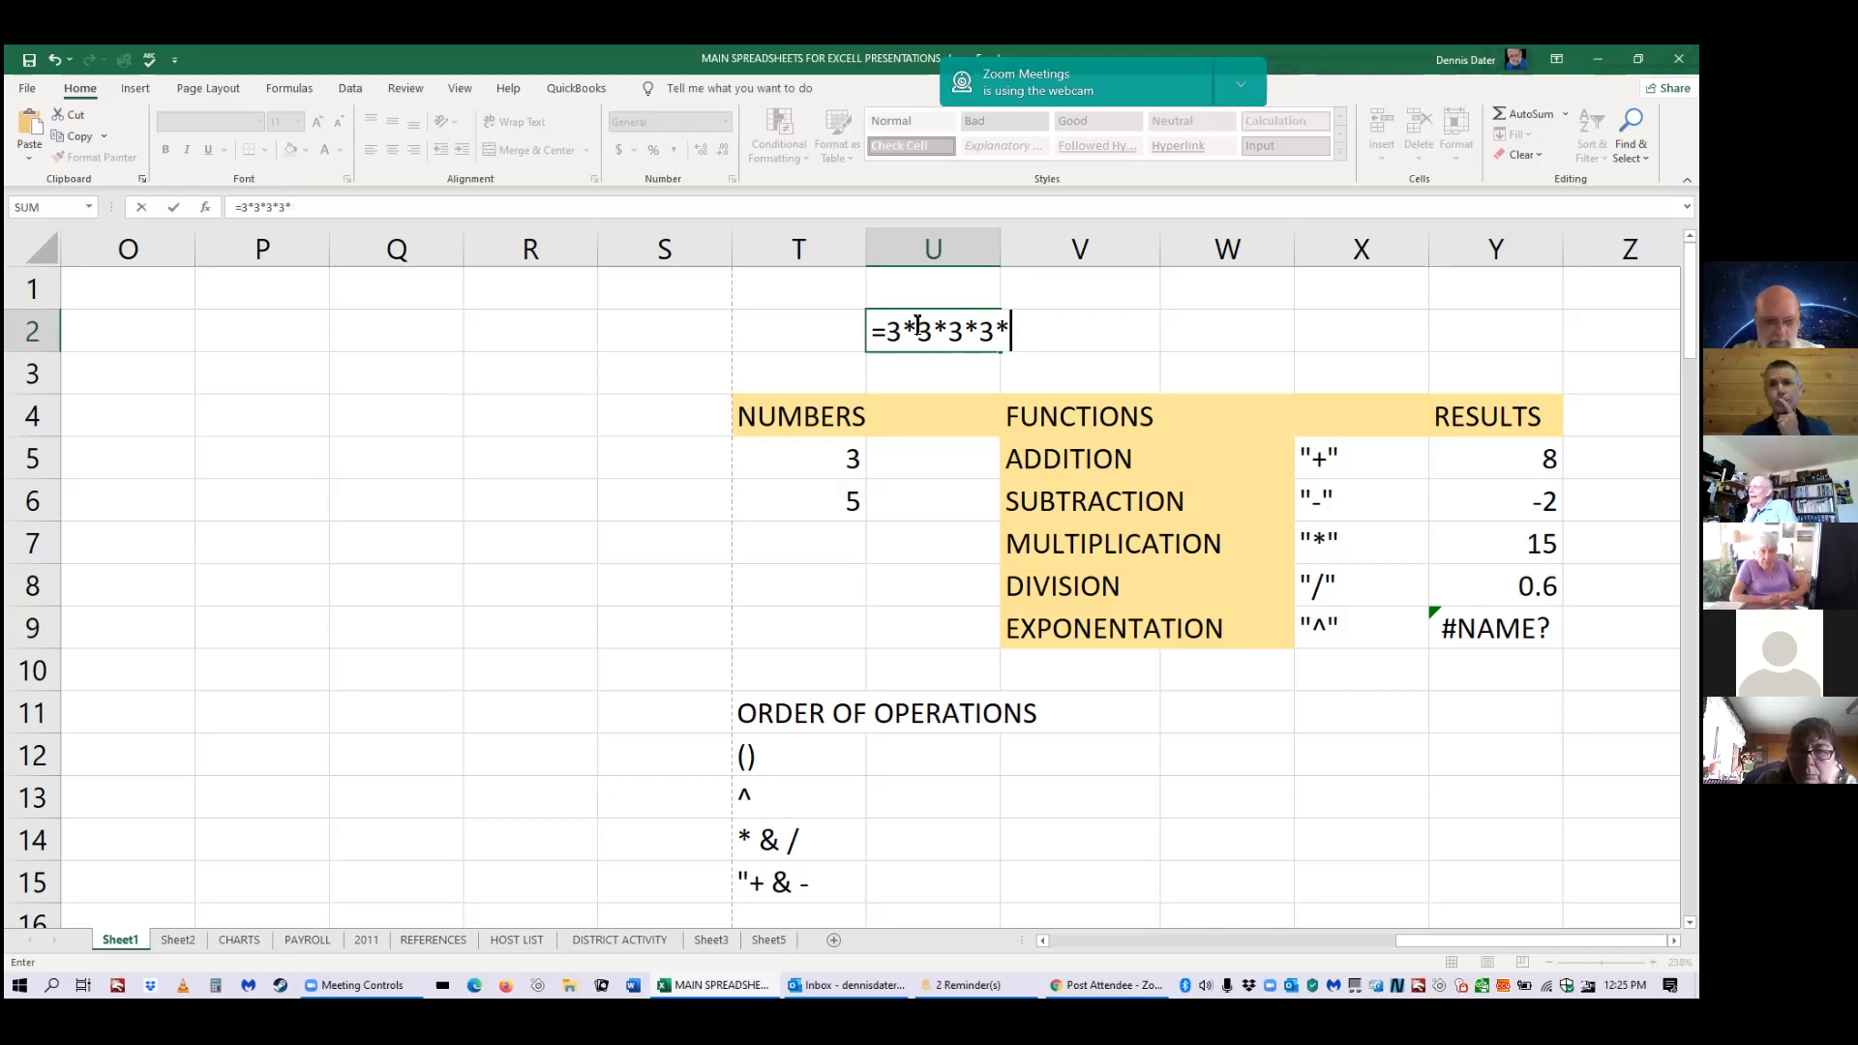
type("3")
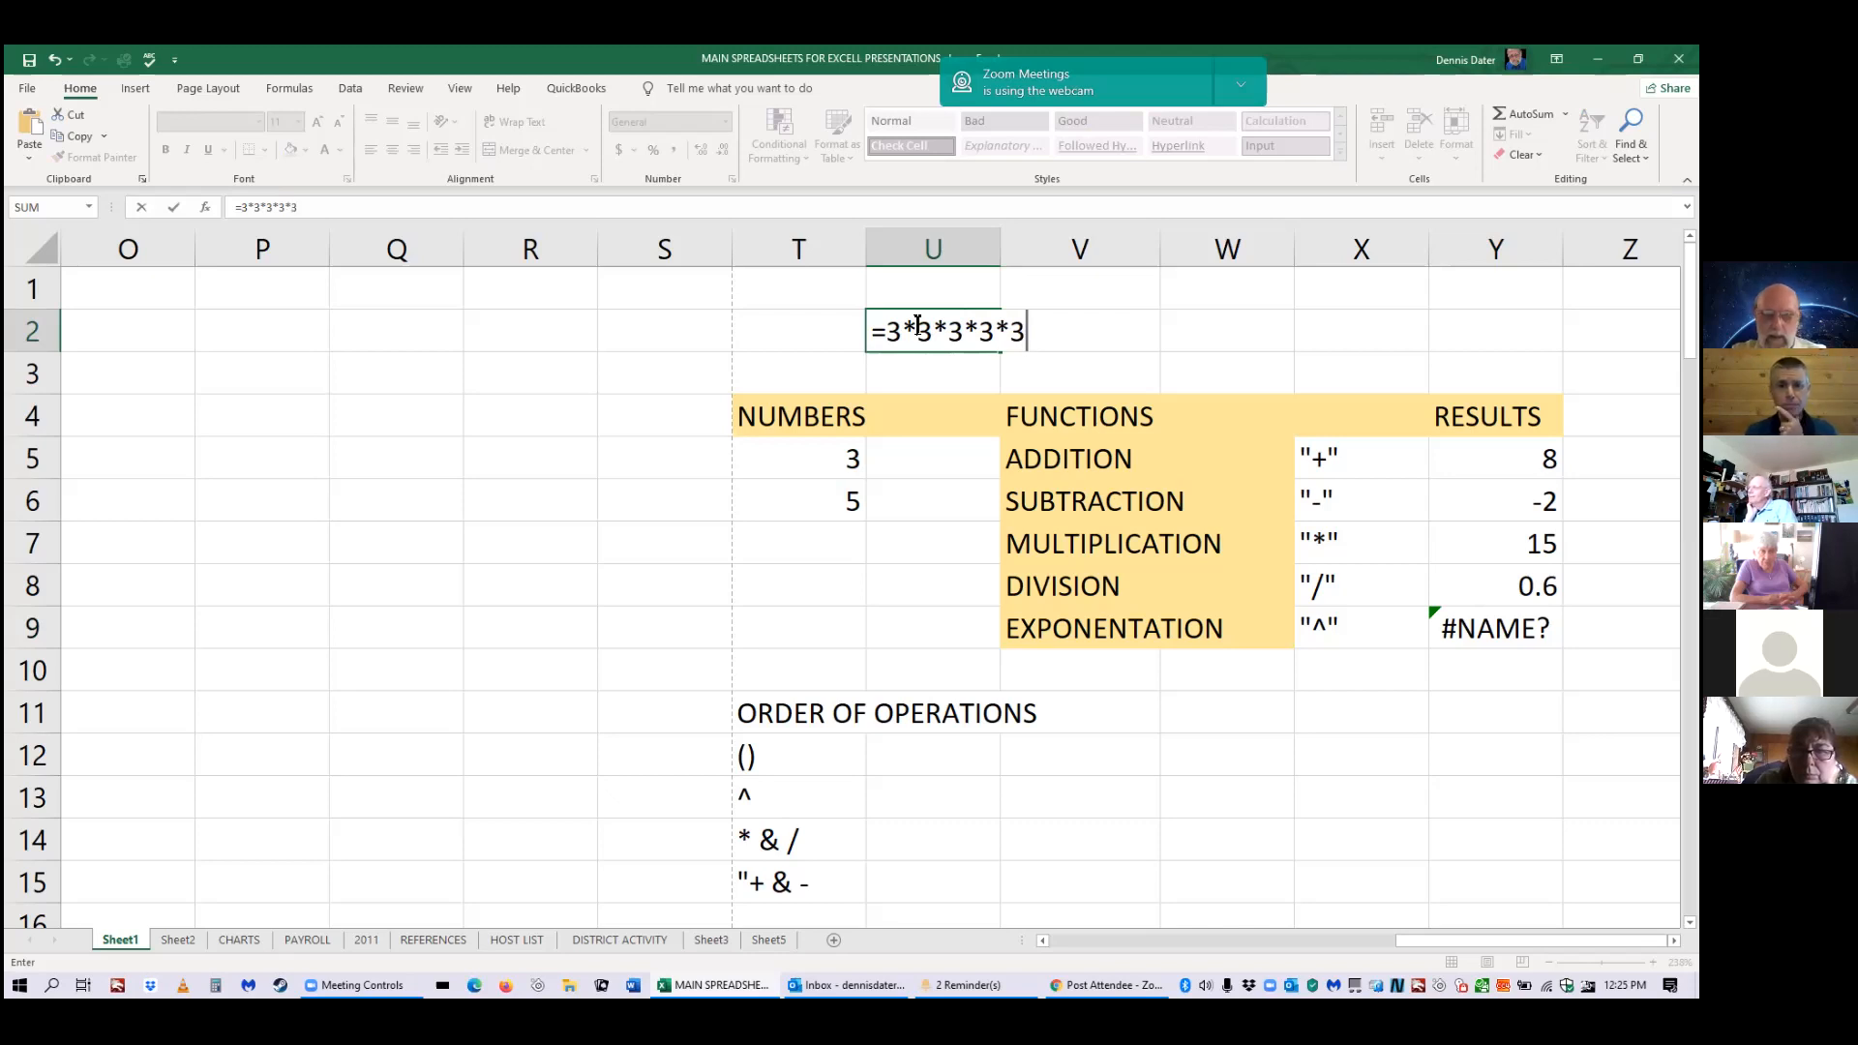
key("Return")
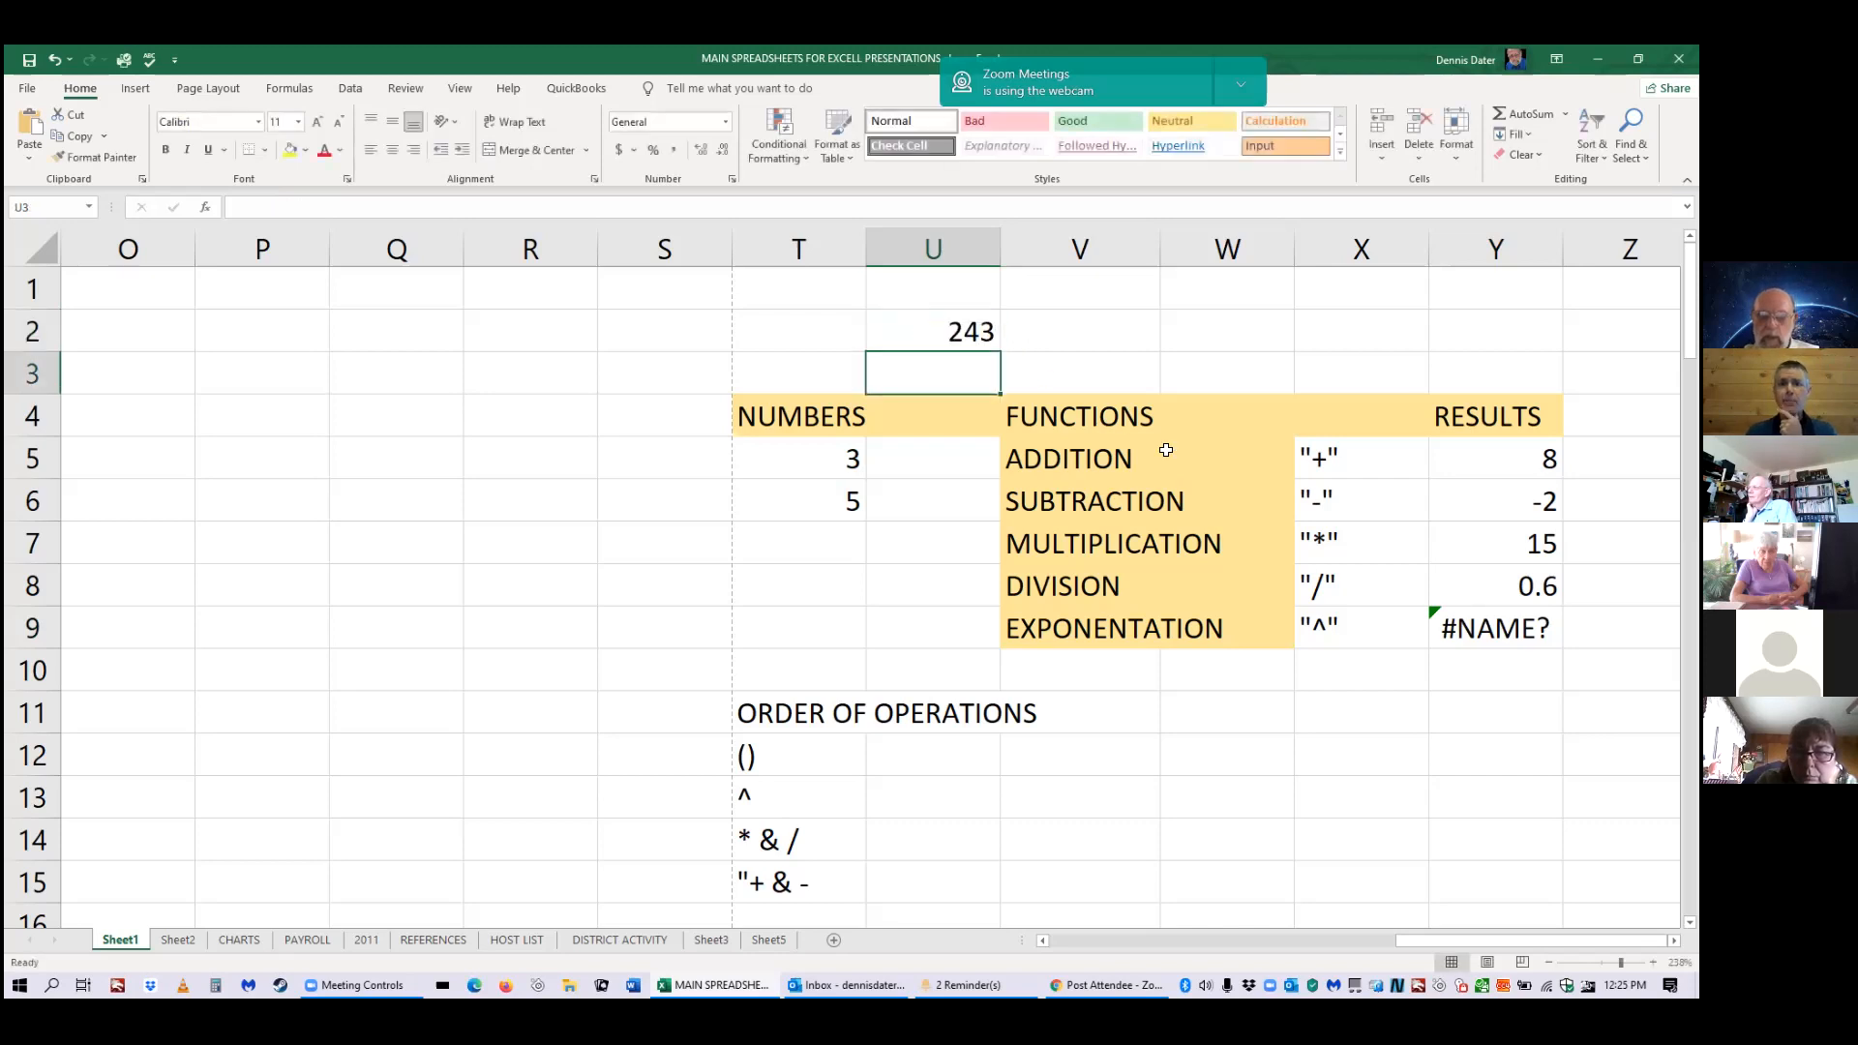
left_click(1493, 624)
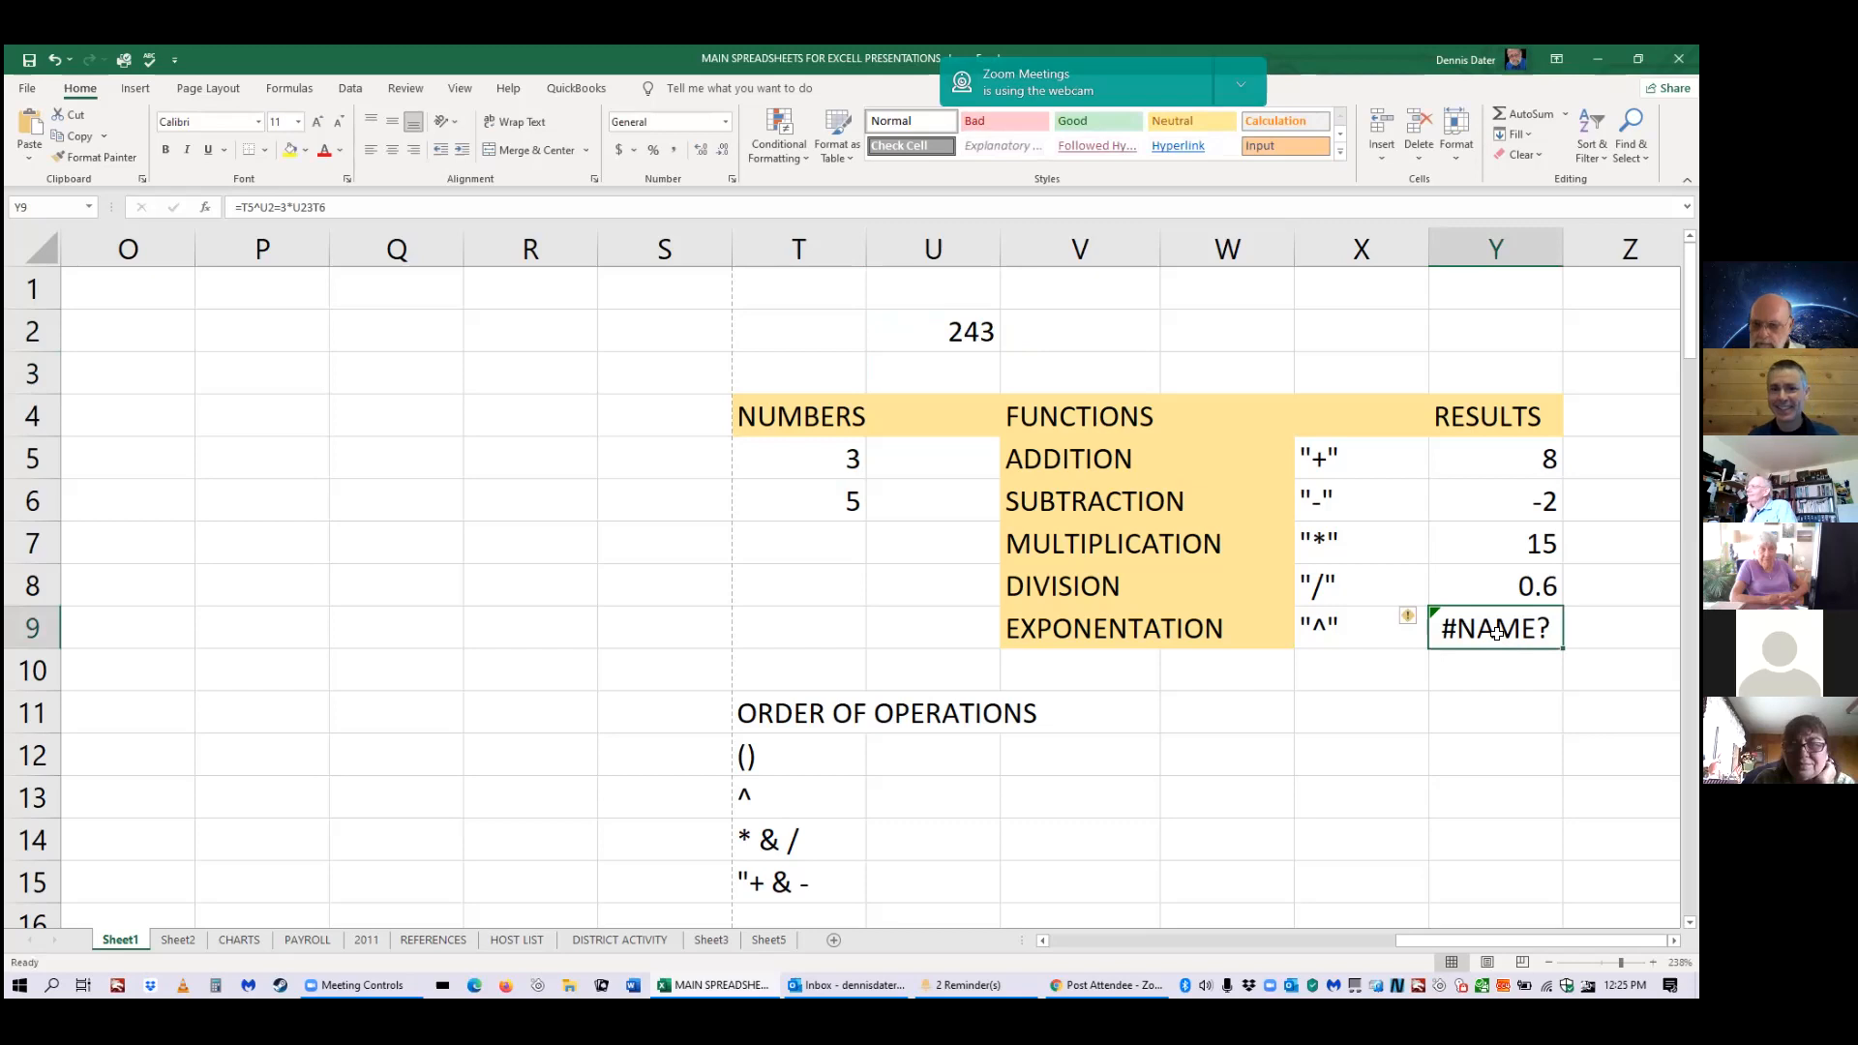
key("Return")
left_click(1502, 627)
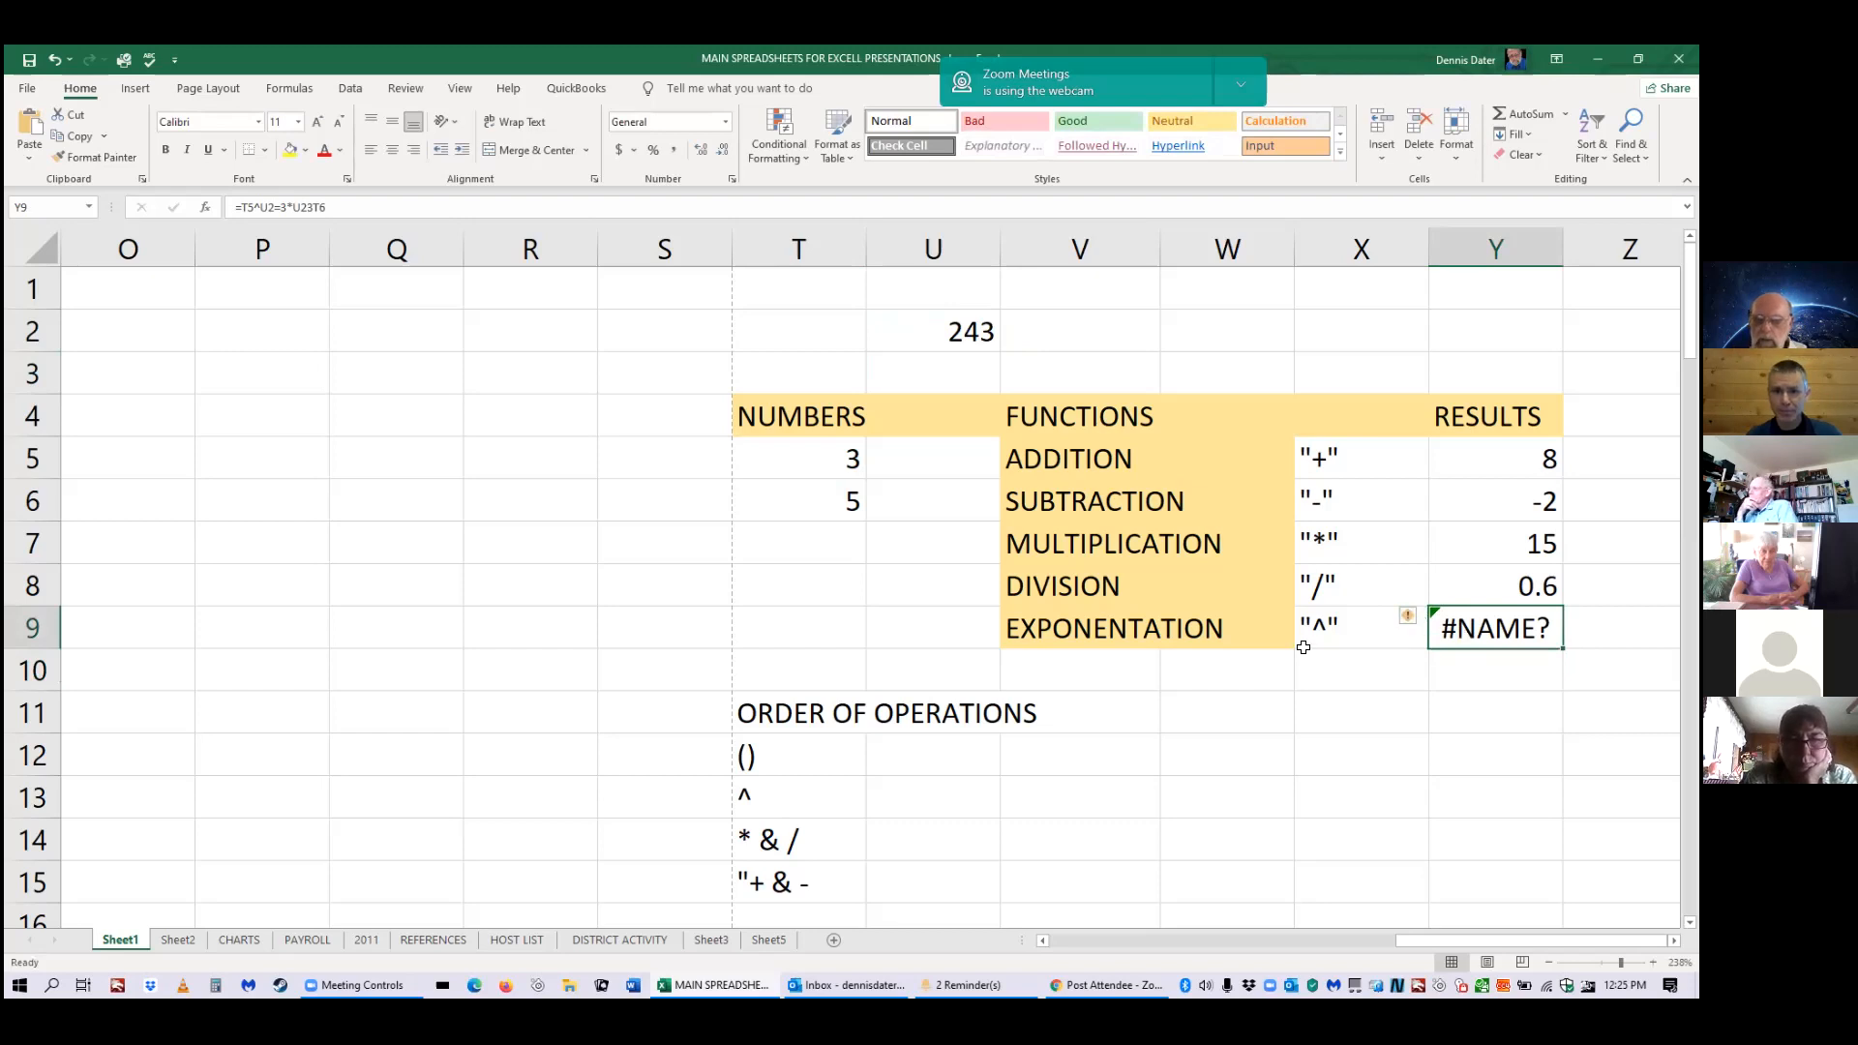
scroll(1302, 645, "down", 4)
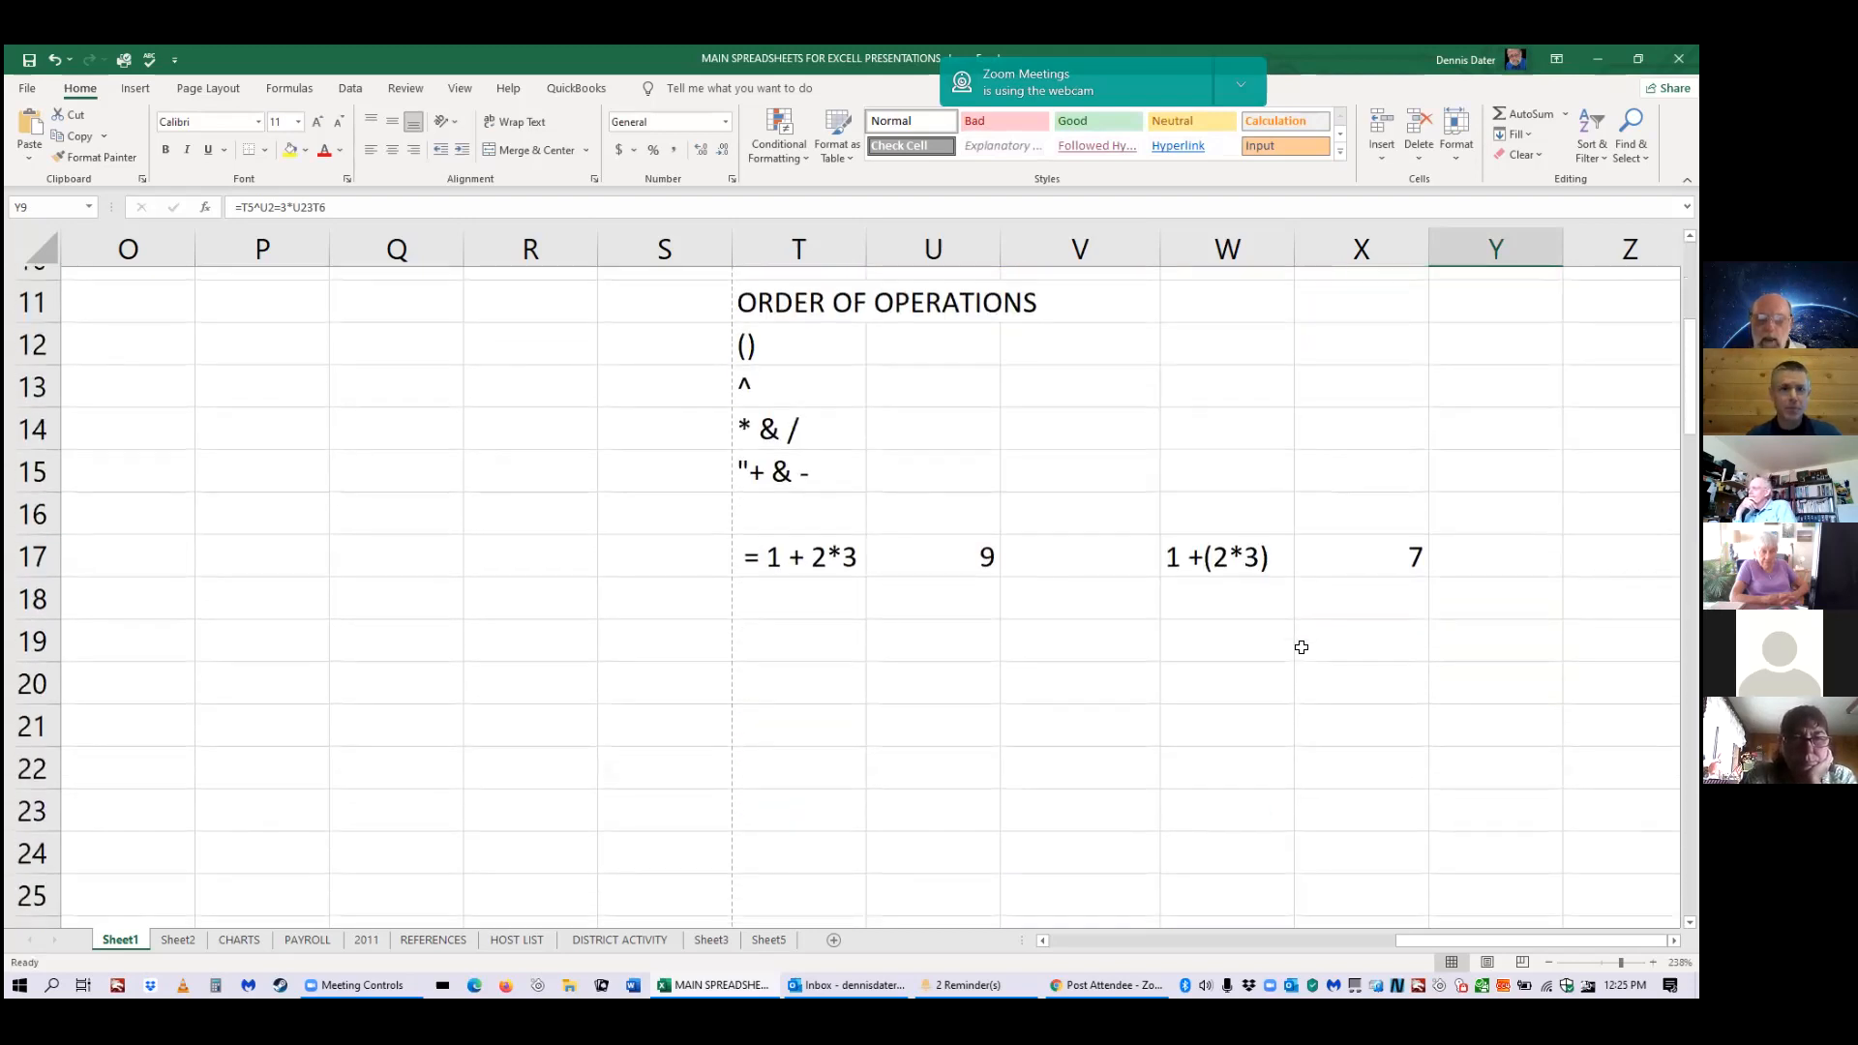
scroll(1353, 602, "up", 3)
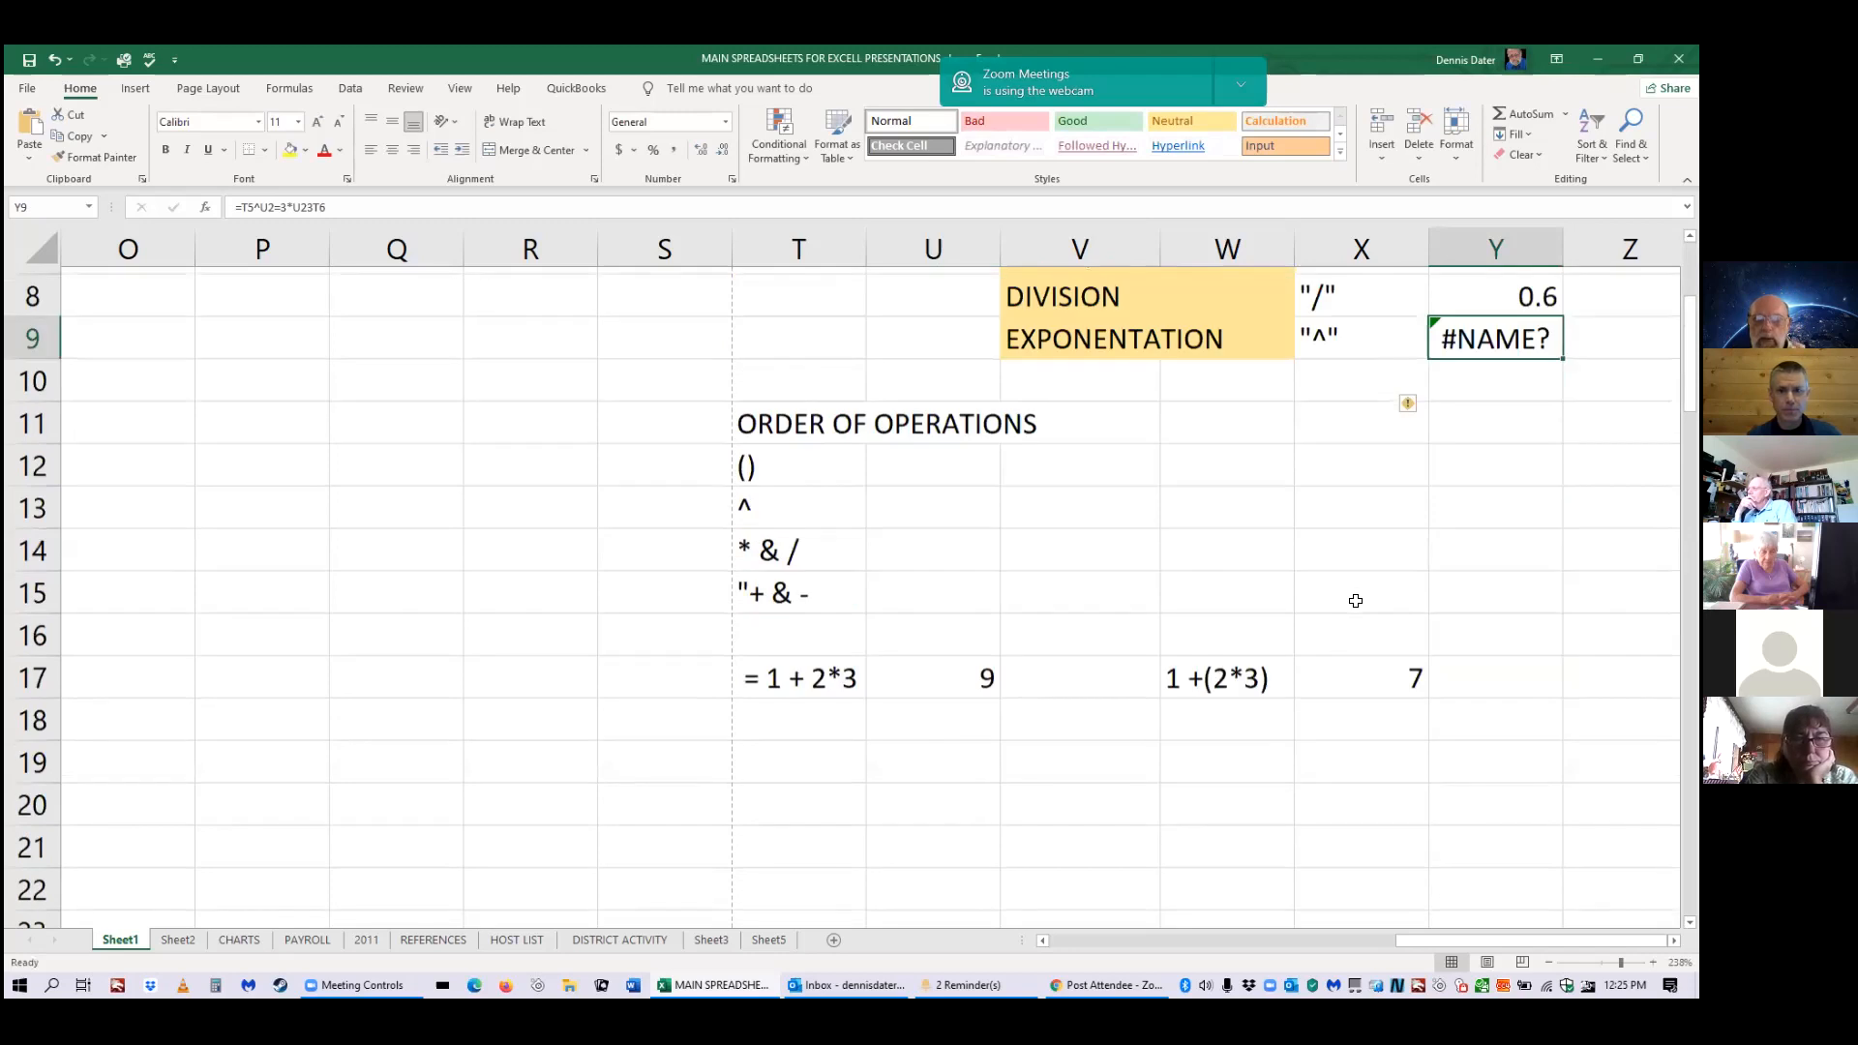
scroll(1354, 599, "up", 2)
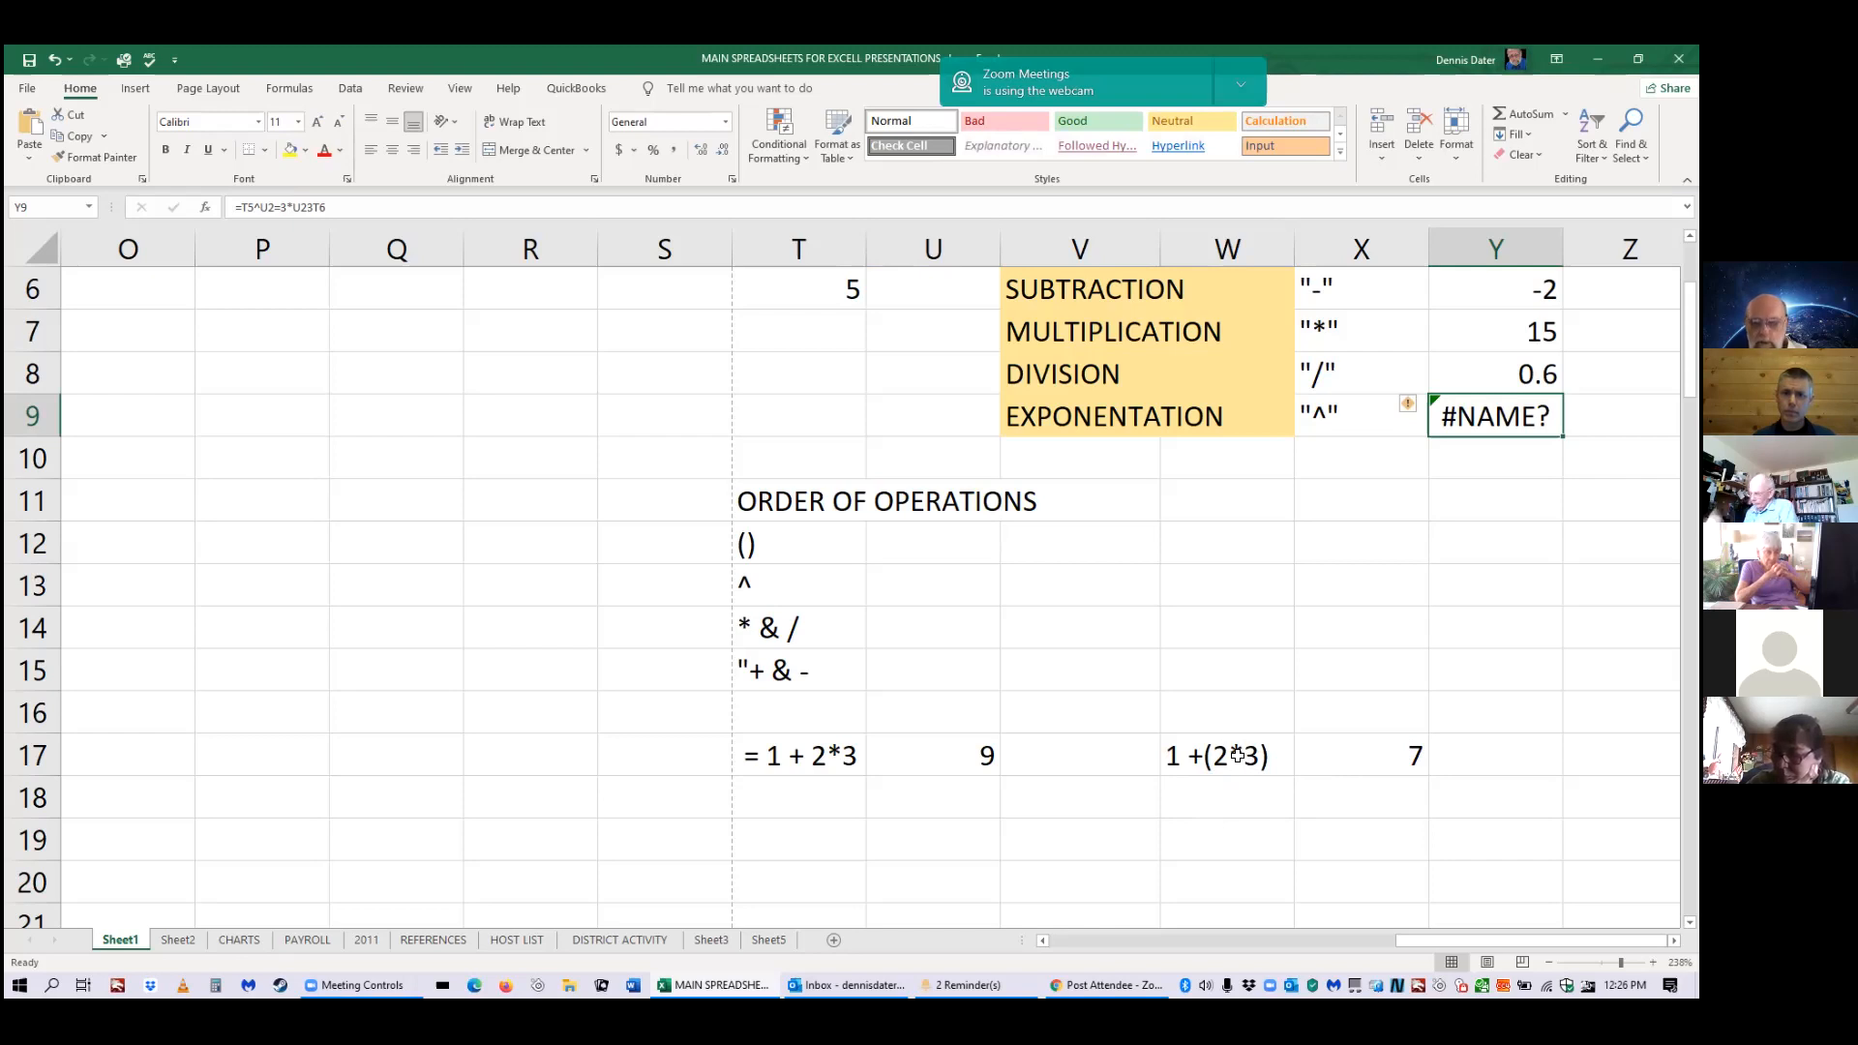
scroll(1256, 672, "up", 2)
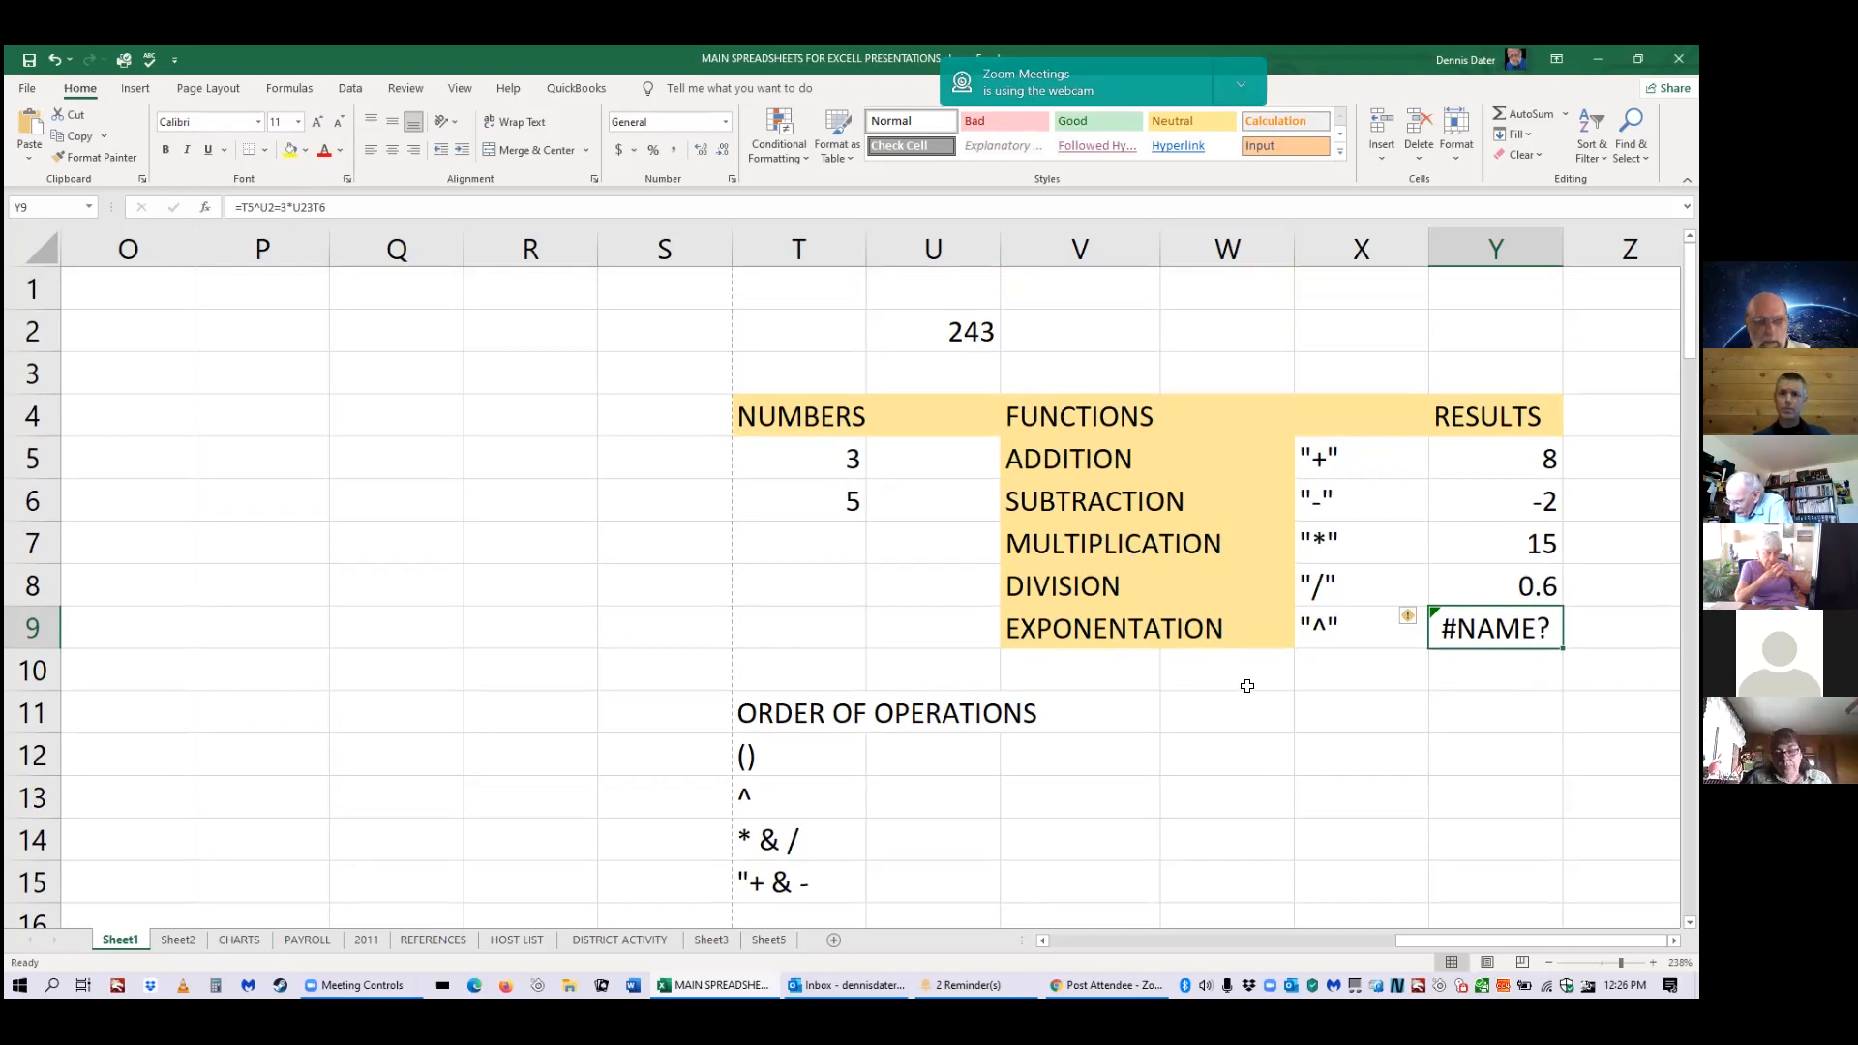
scroll(1166, 601, "down", 2)
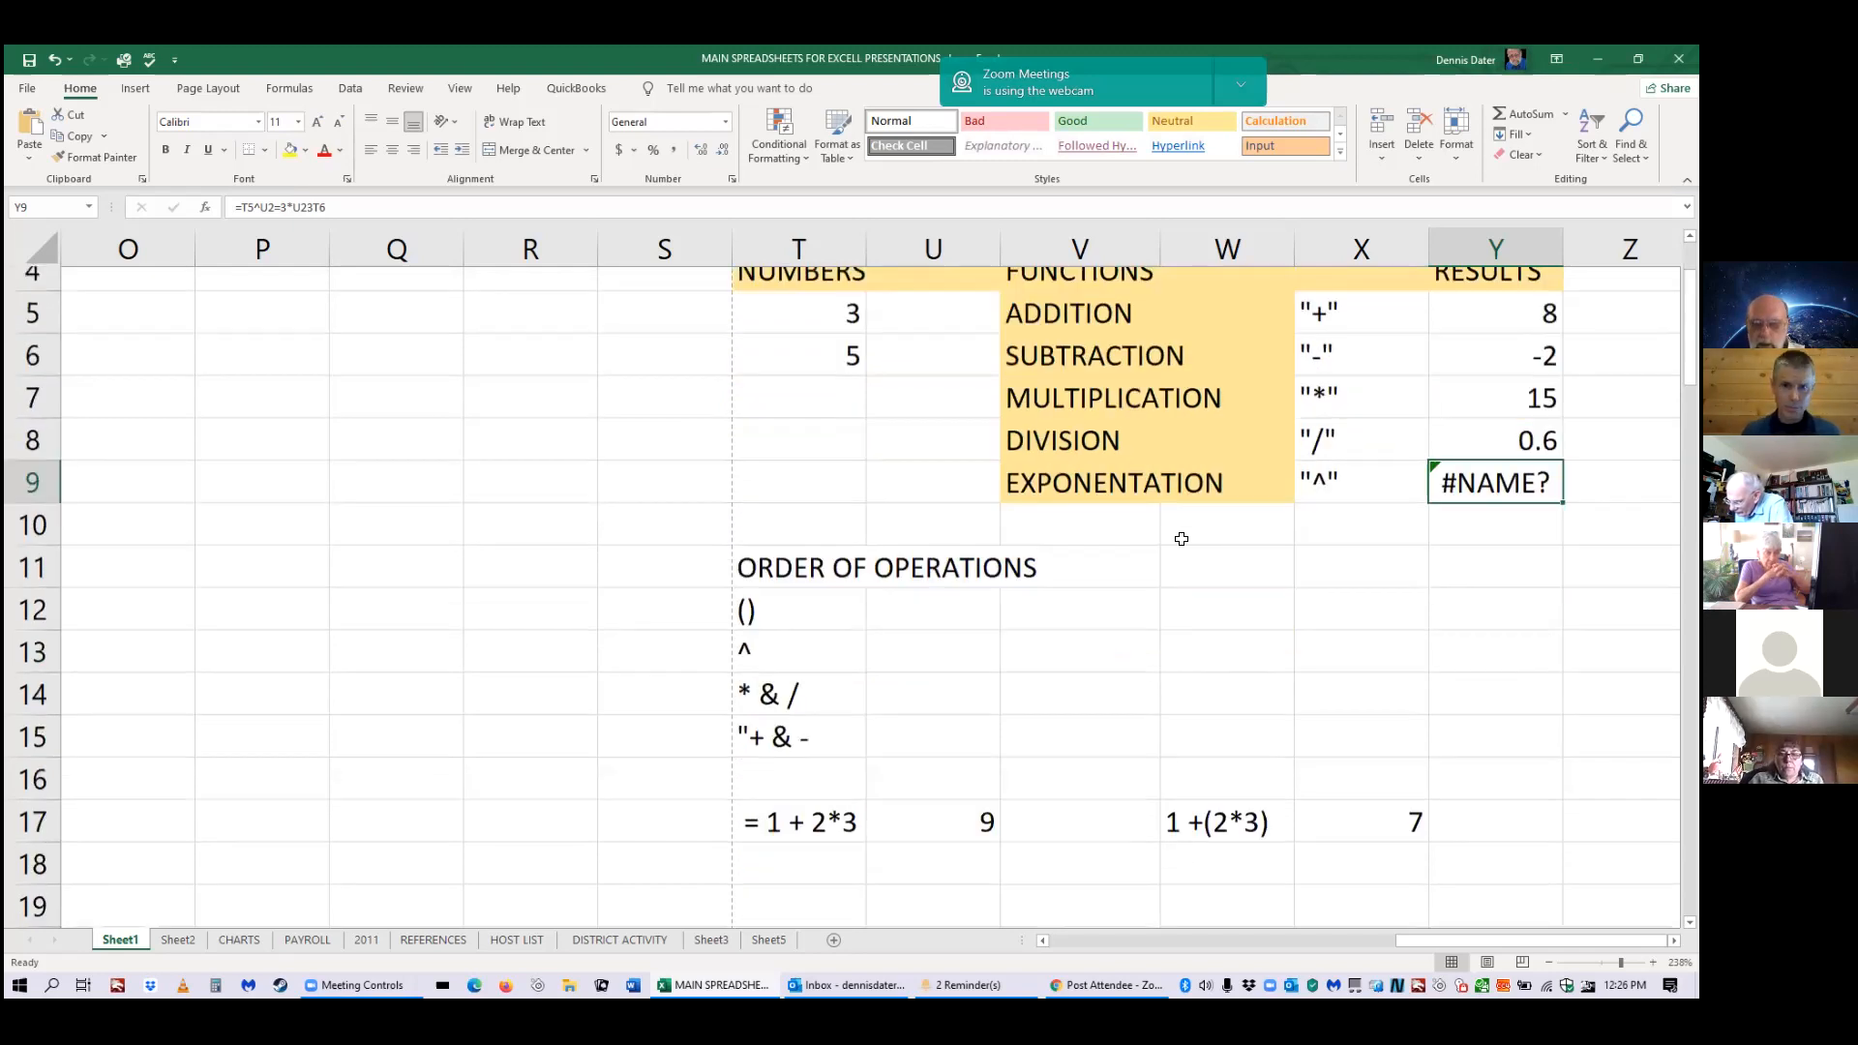
scroll(1180, 542, "down", 3)
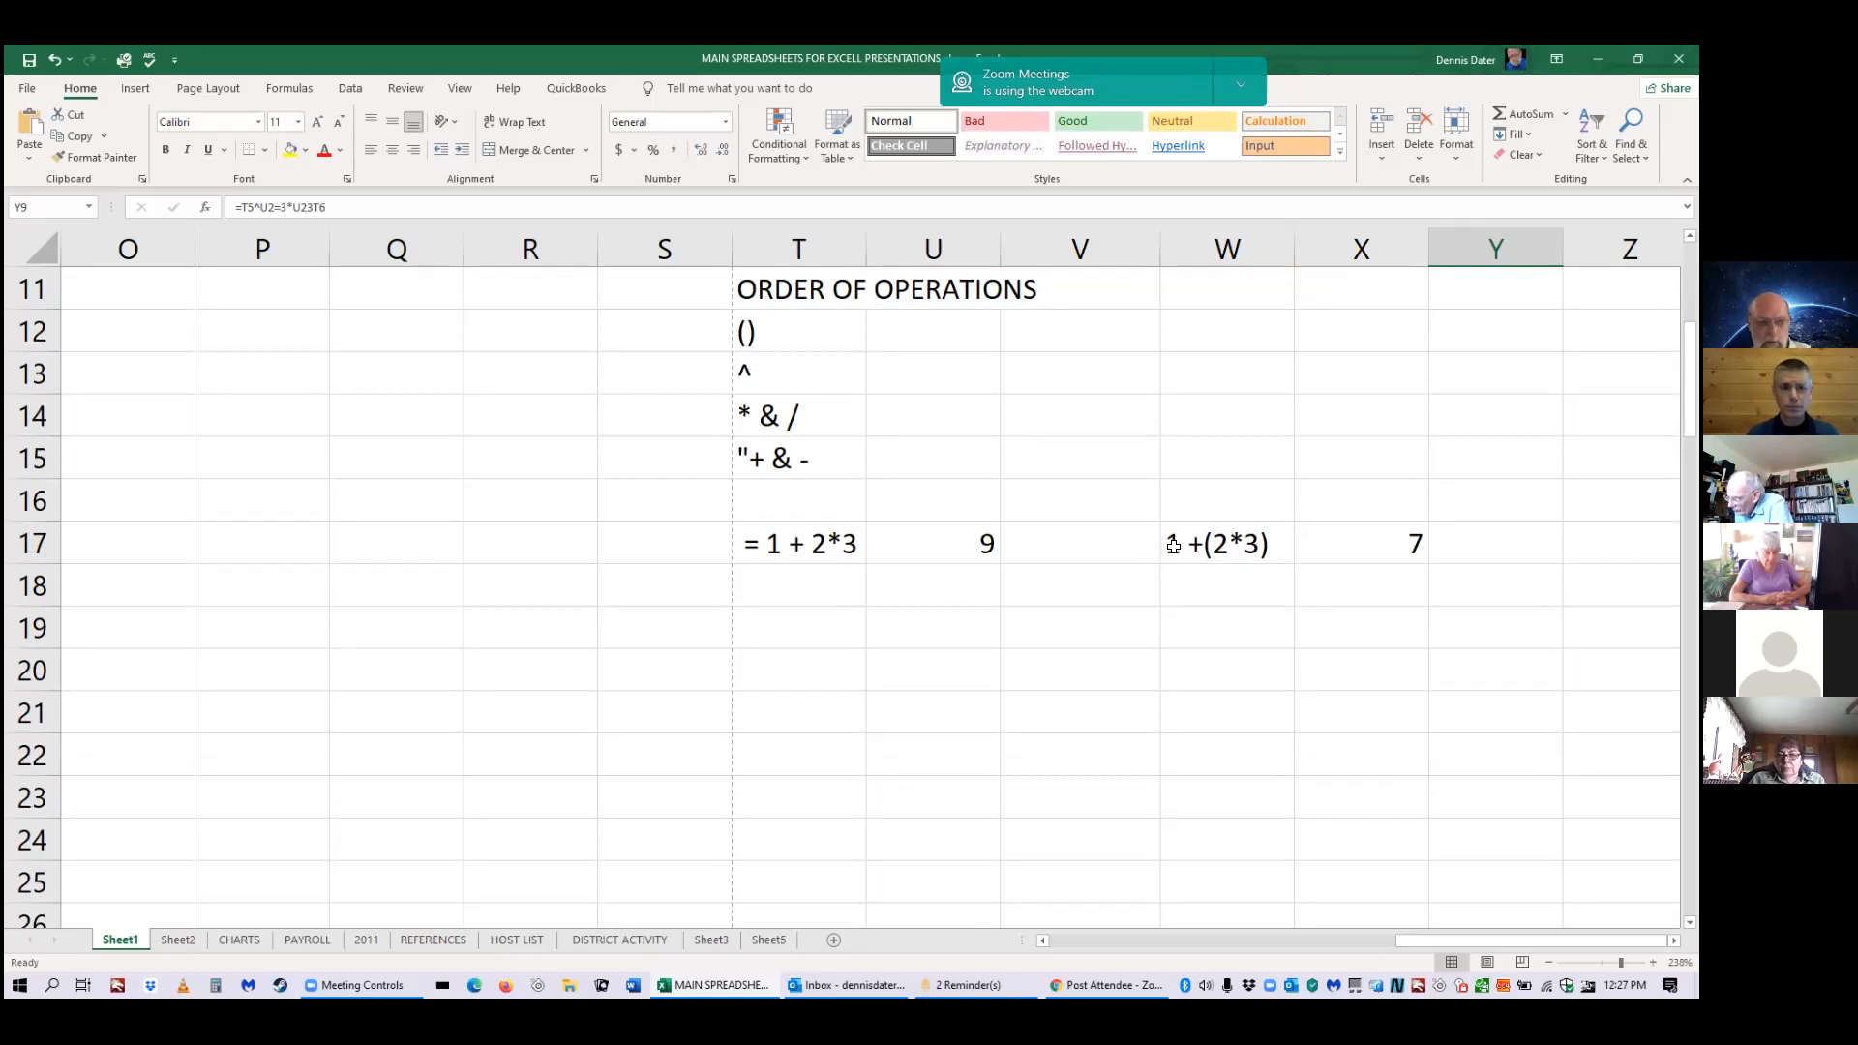
scroll(1173, 546, "up", 3)
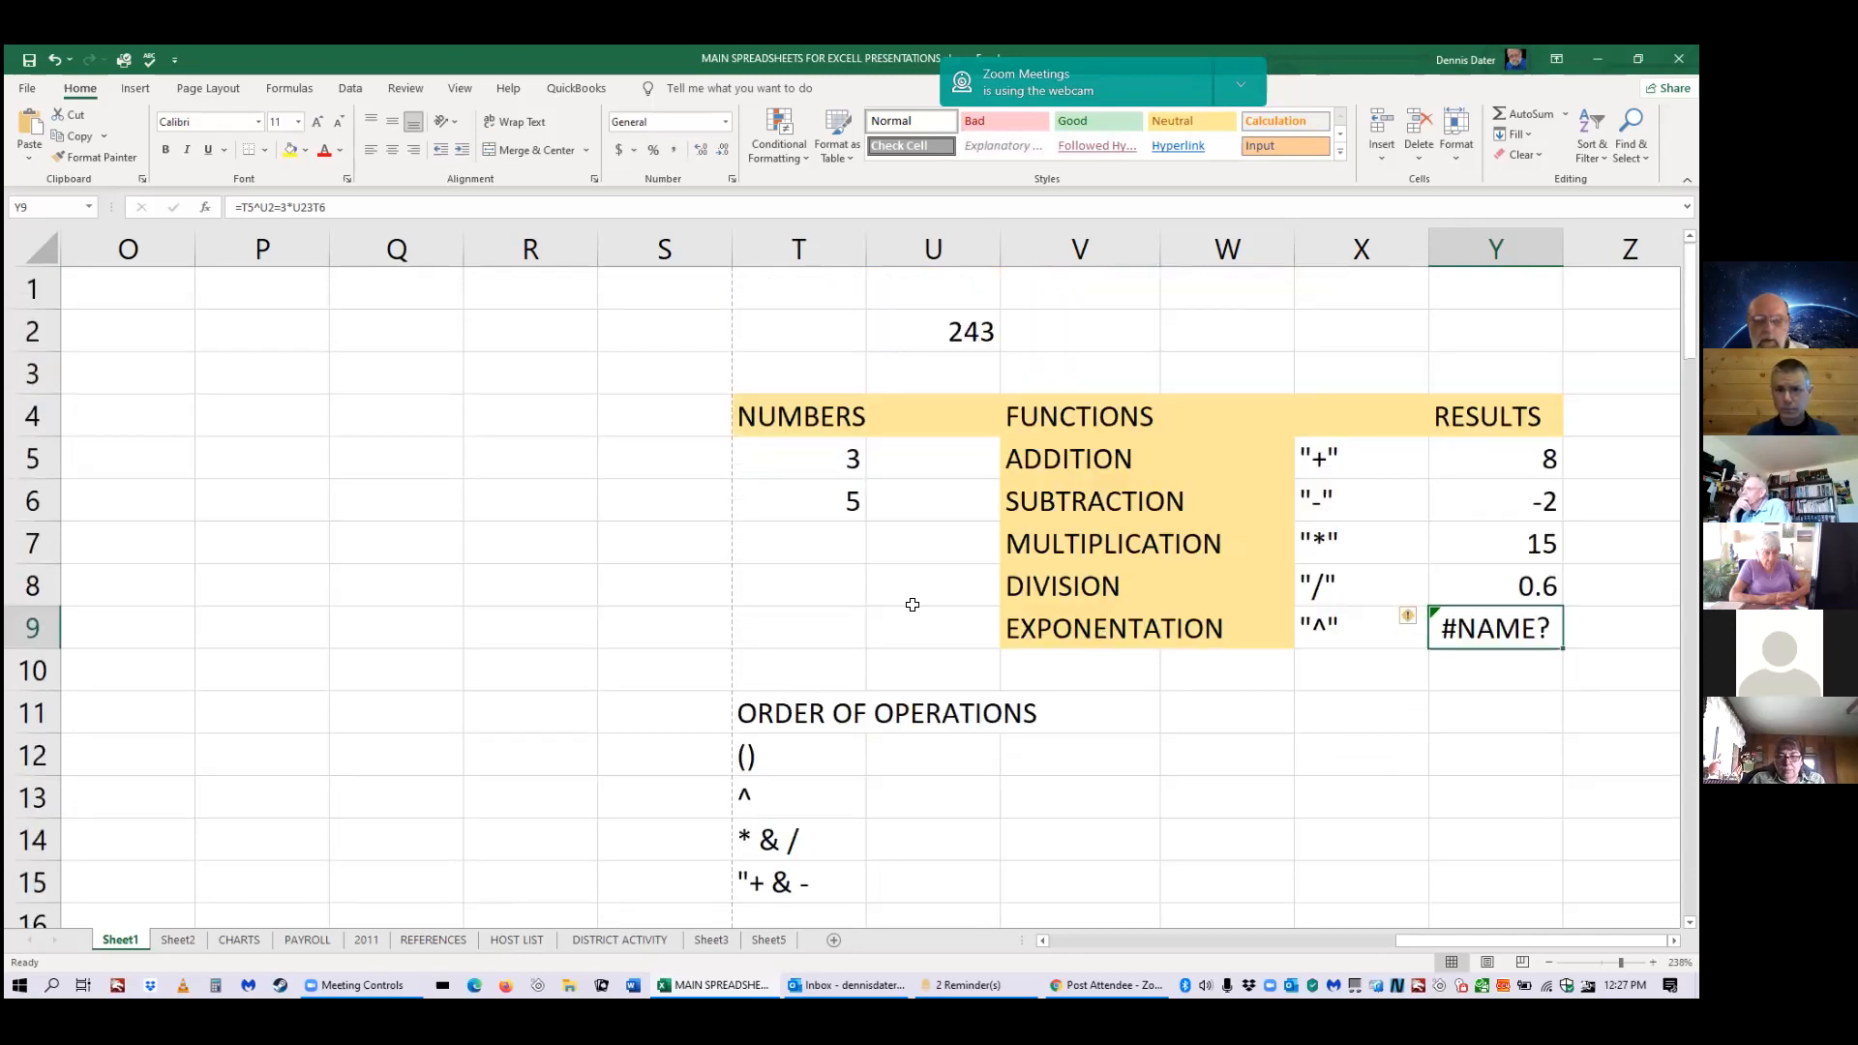
scroll(930, 600, "down", 2)
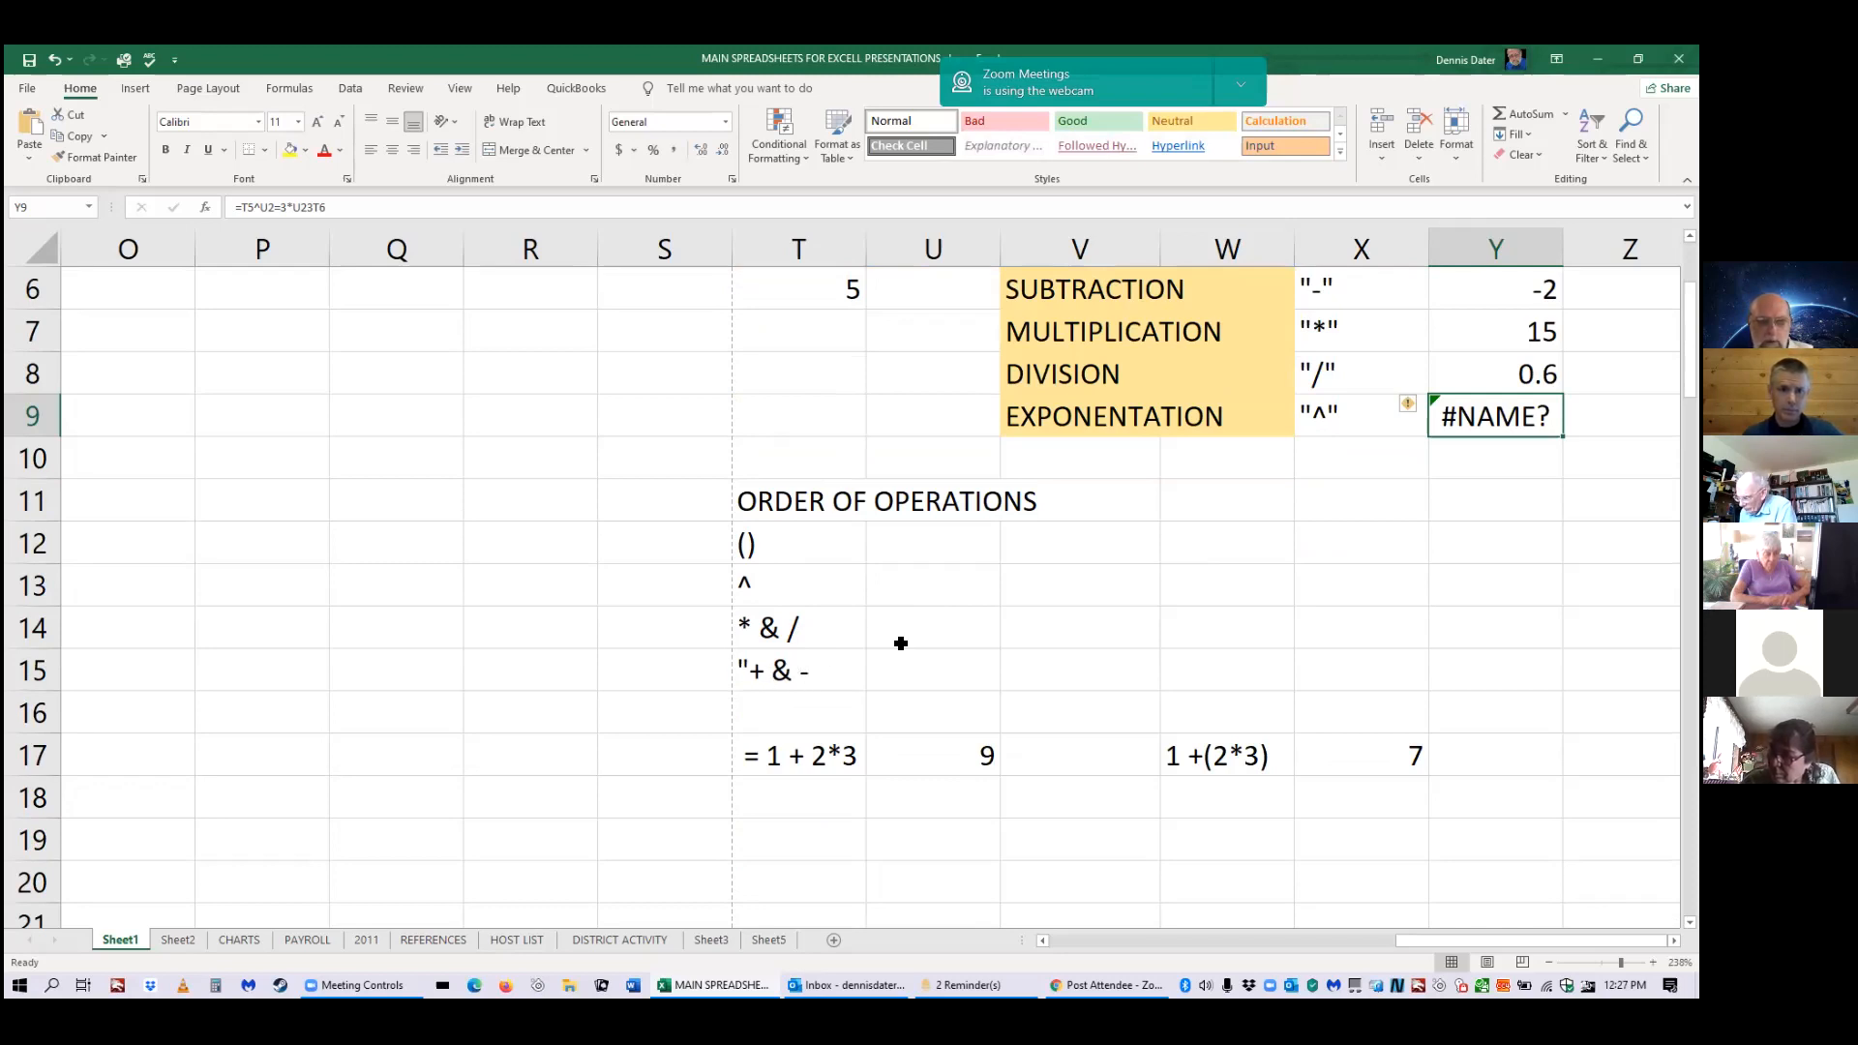
scroll(900, 649, "up", 2)
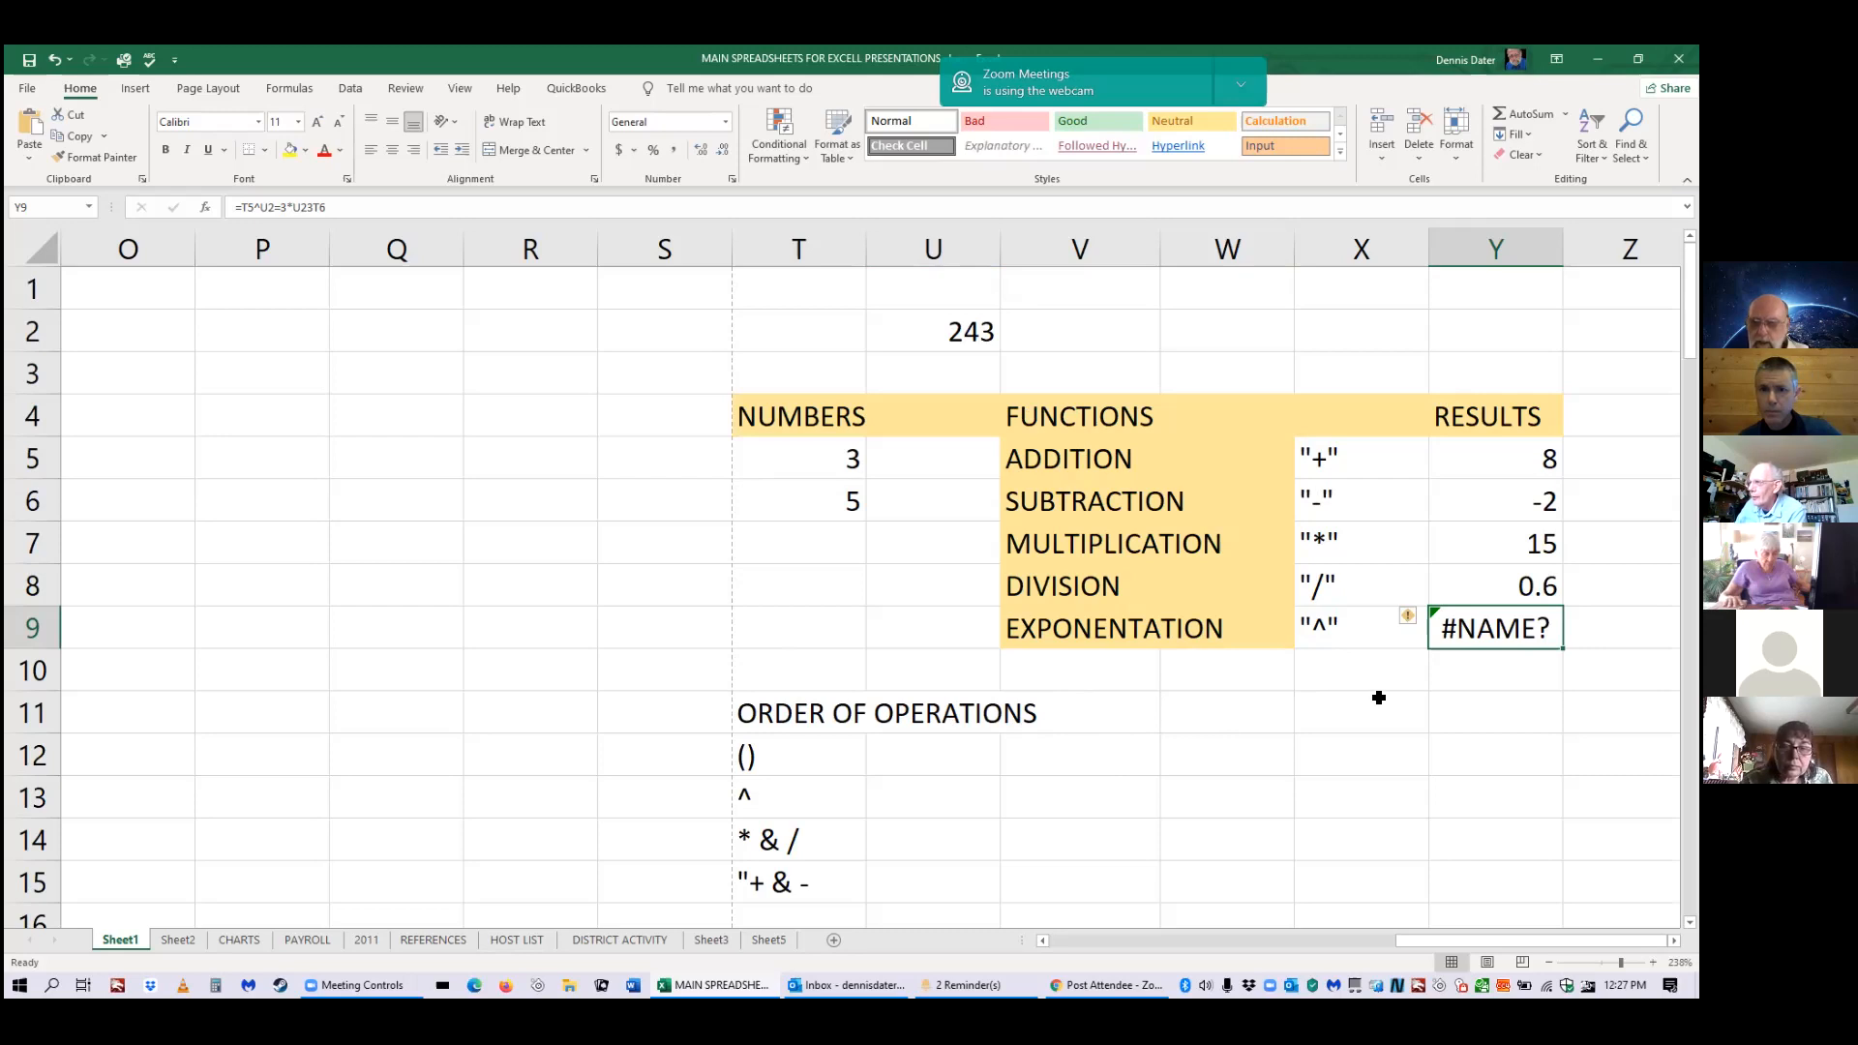
scroll(1166, 730, "down", 2)
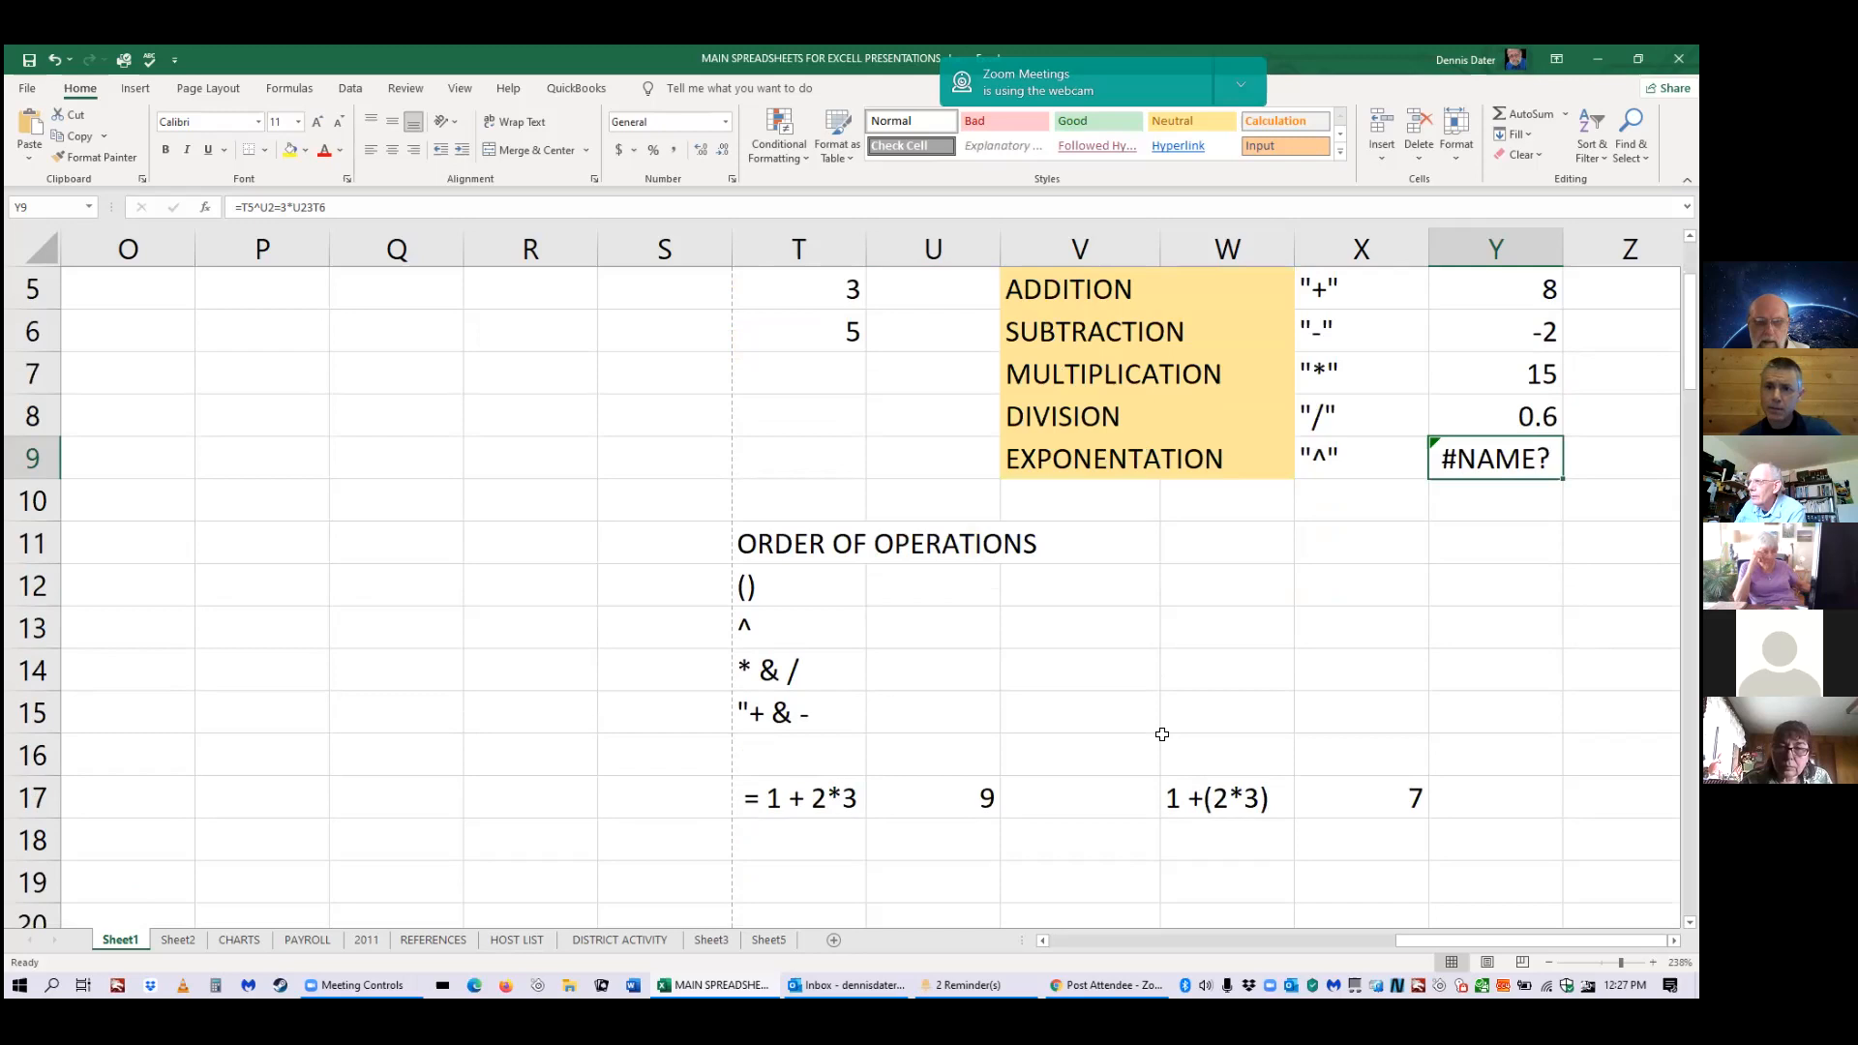
scroll(1171, 716, "down", 1)
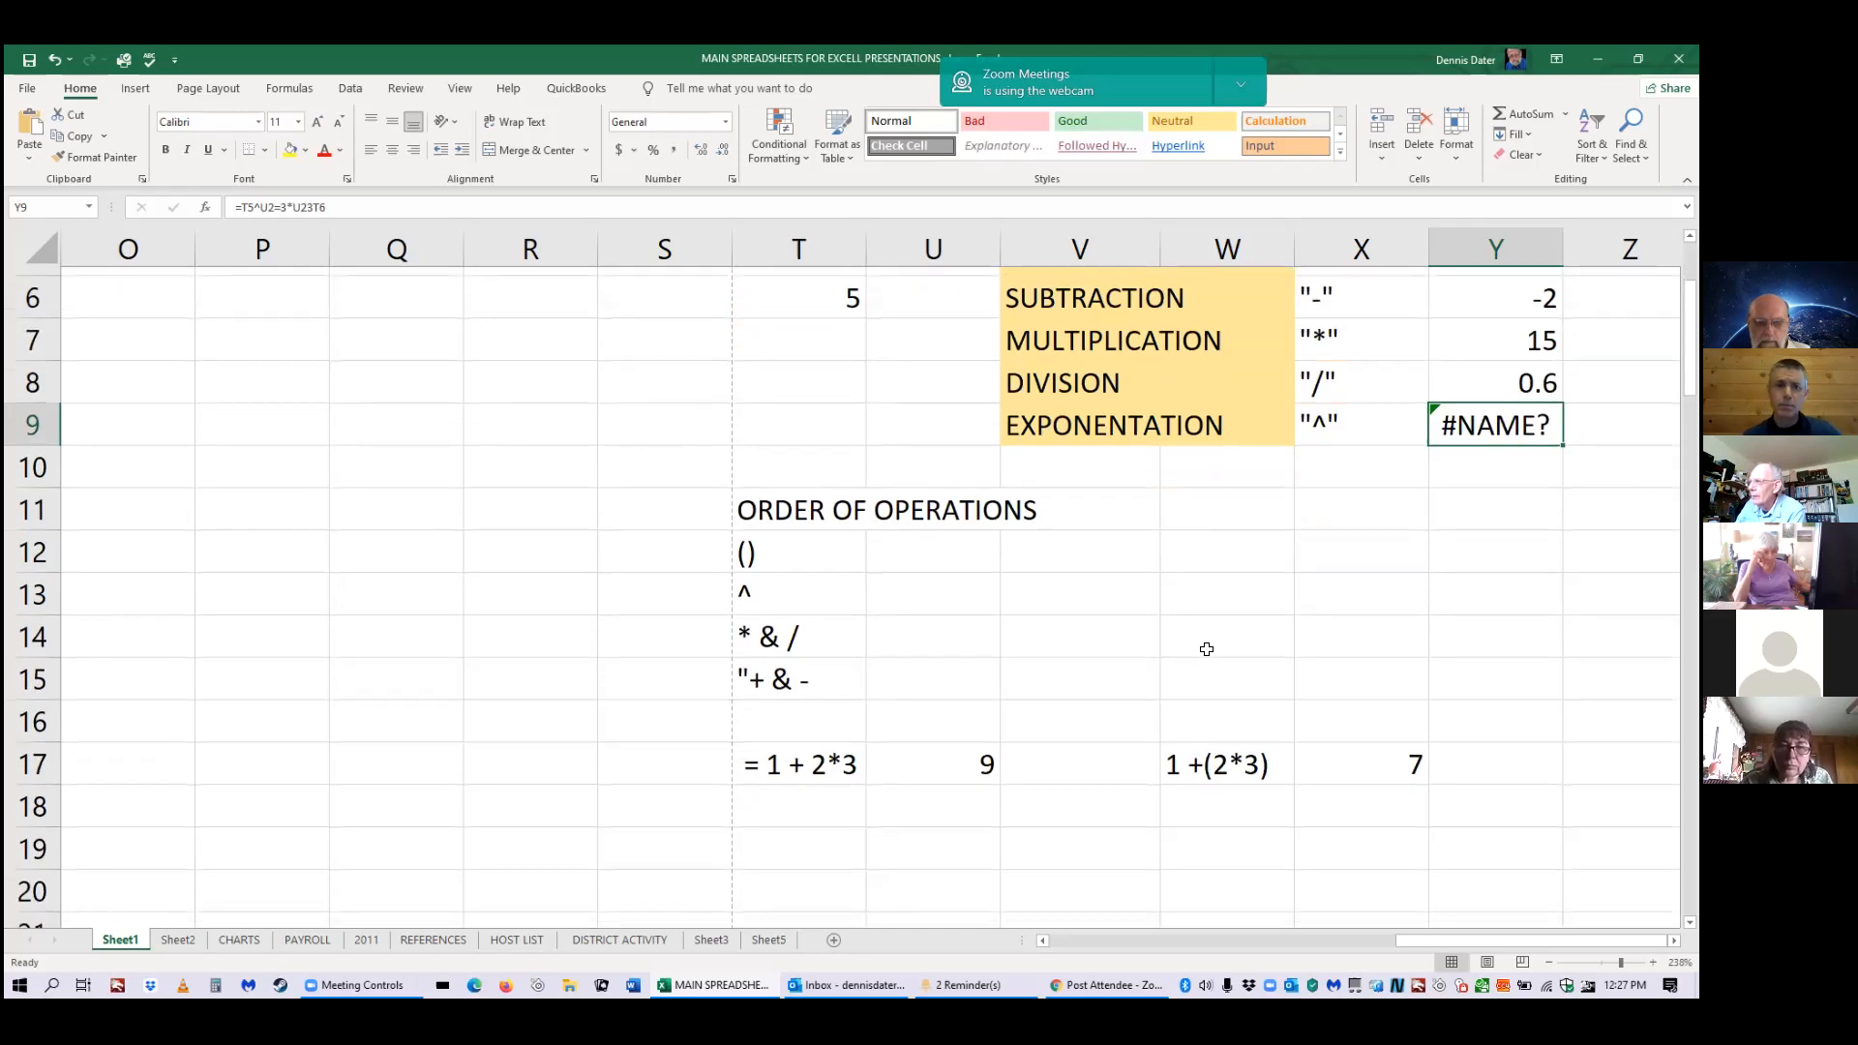
scroll(1206, 649, "down", 2)
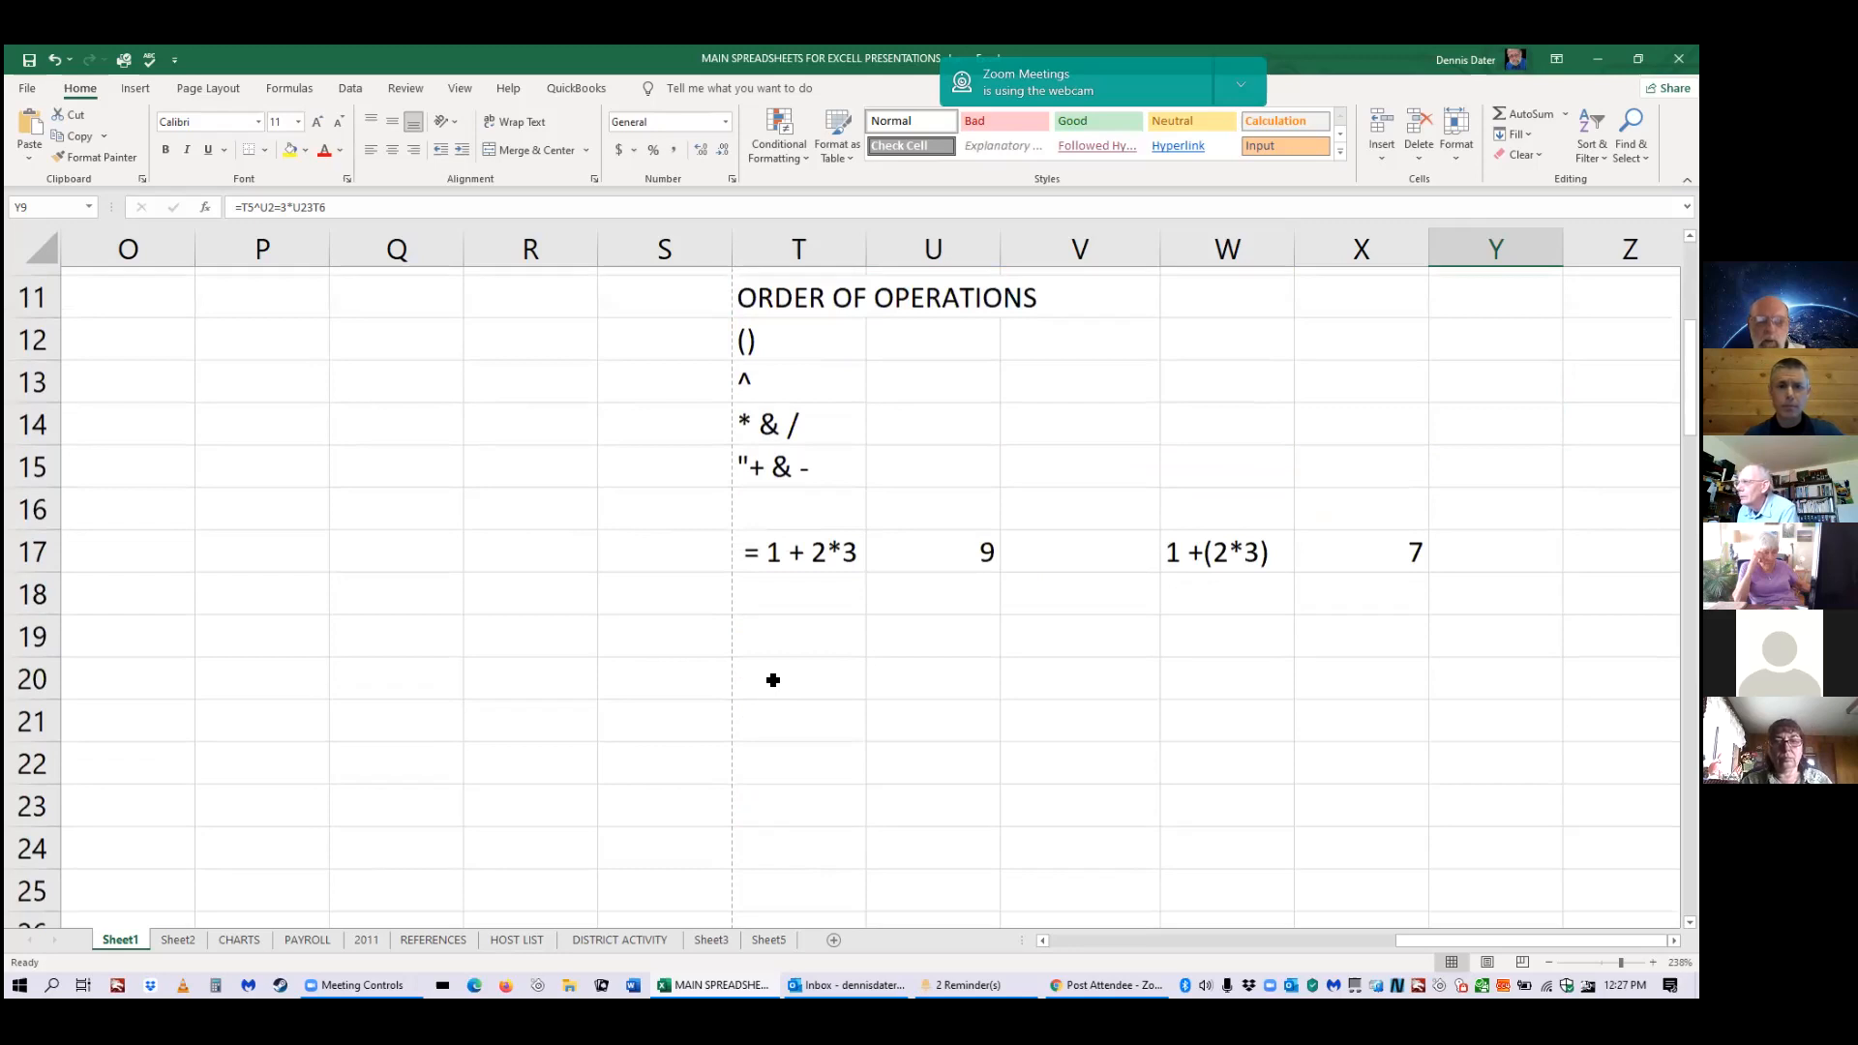
scroll(773, 681, "up", 2)
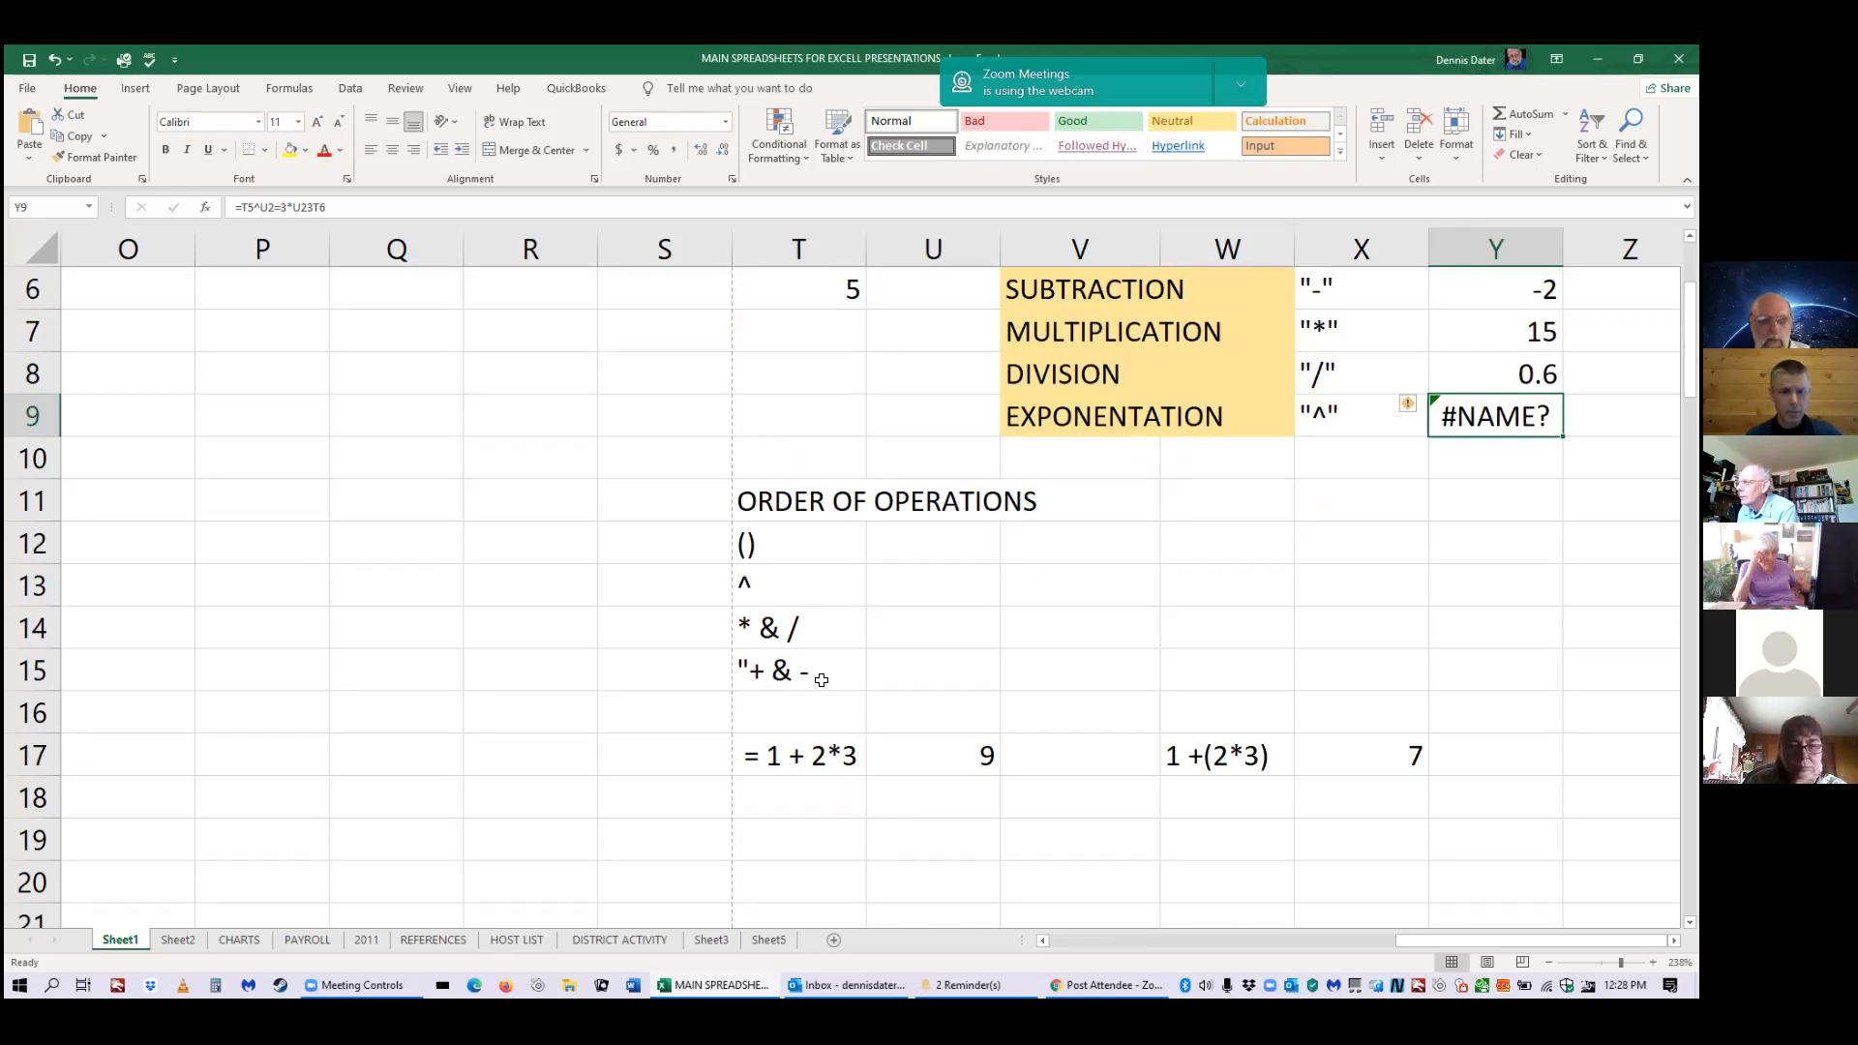
left_click(879, 675)
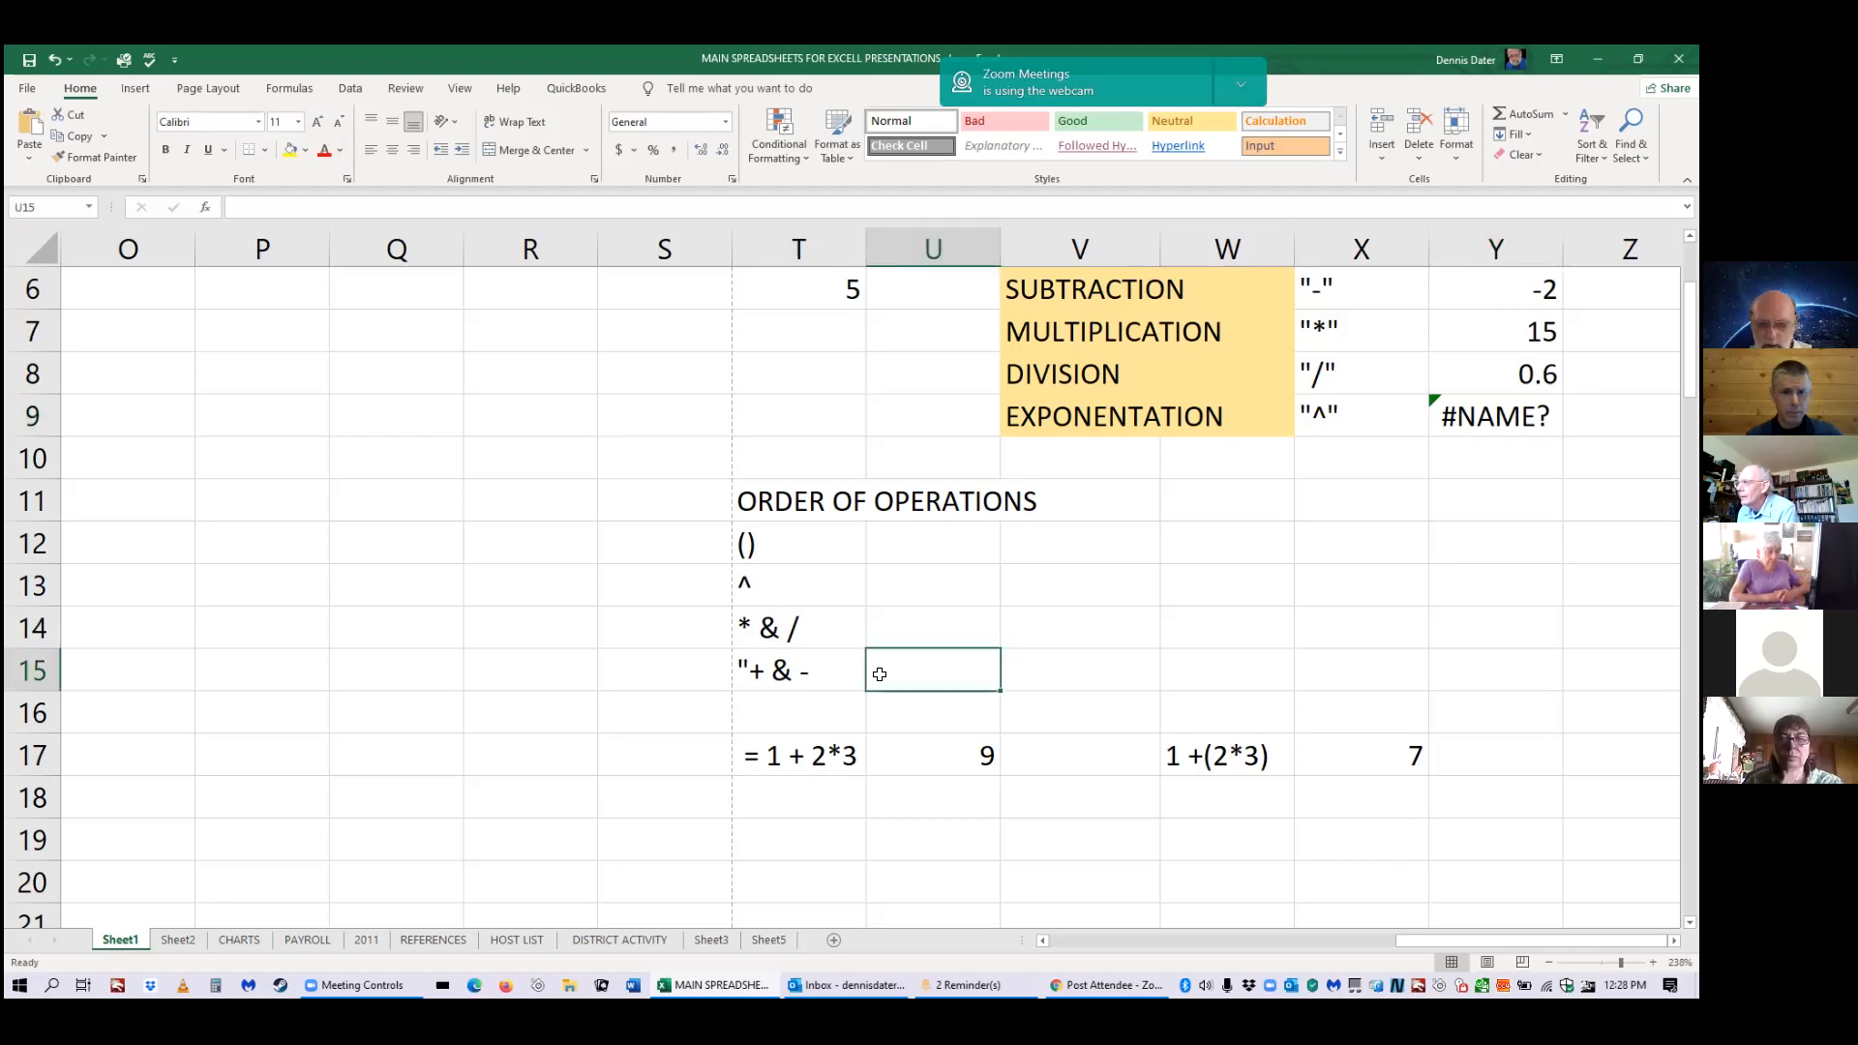
Build =5+3 in U15, replacing an accidental V16 reference with 3, so it shows 8.
type("+")
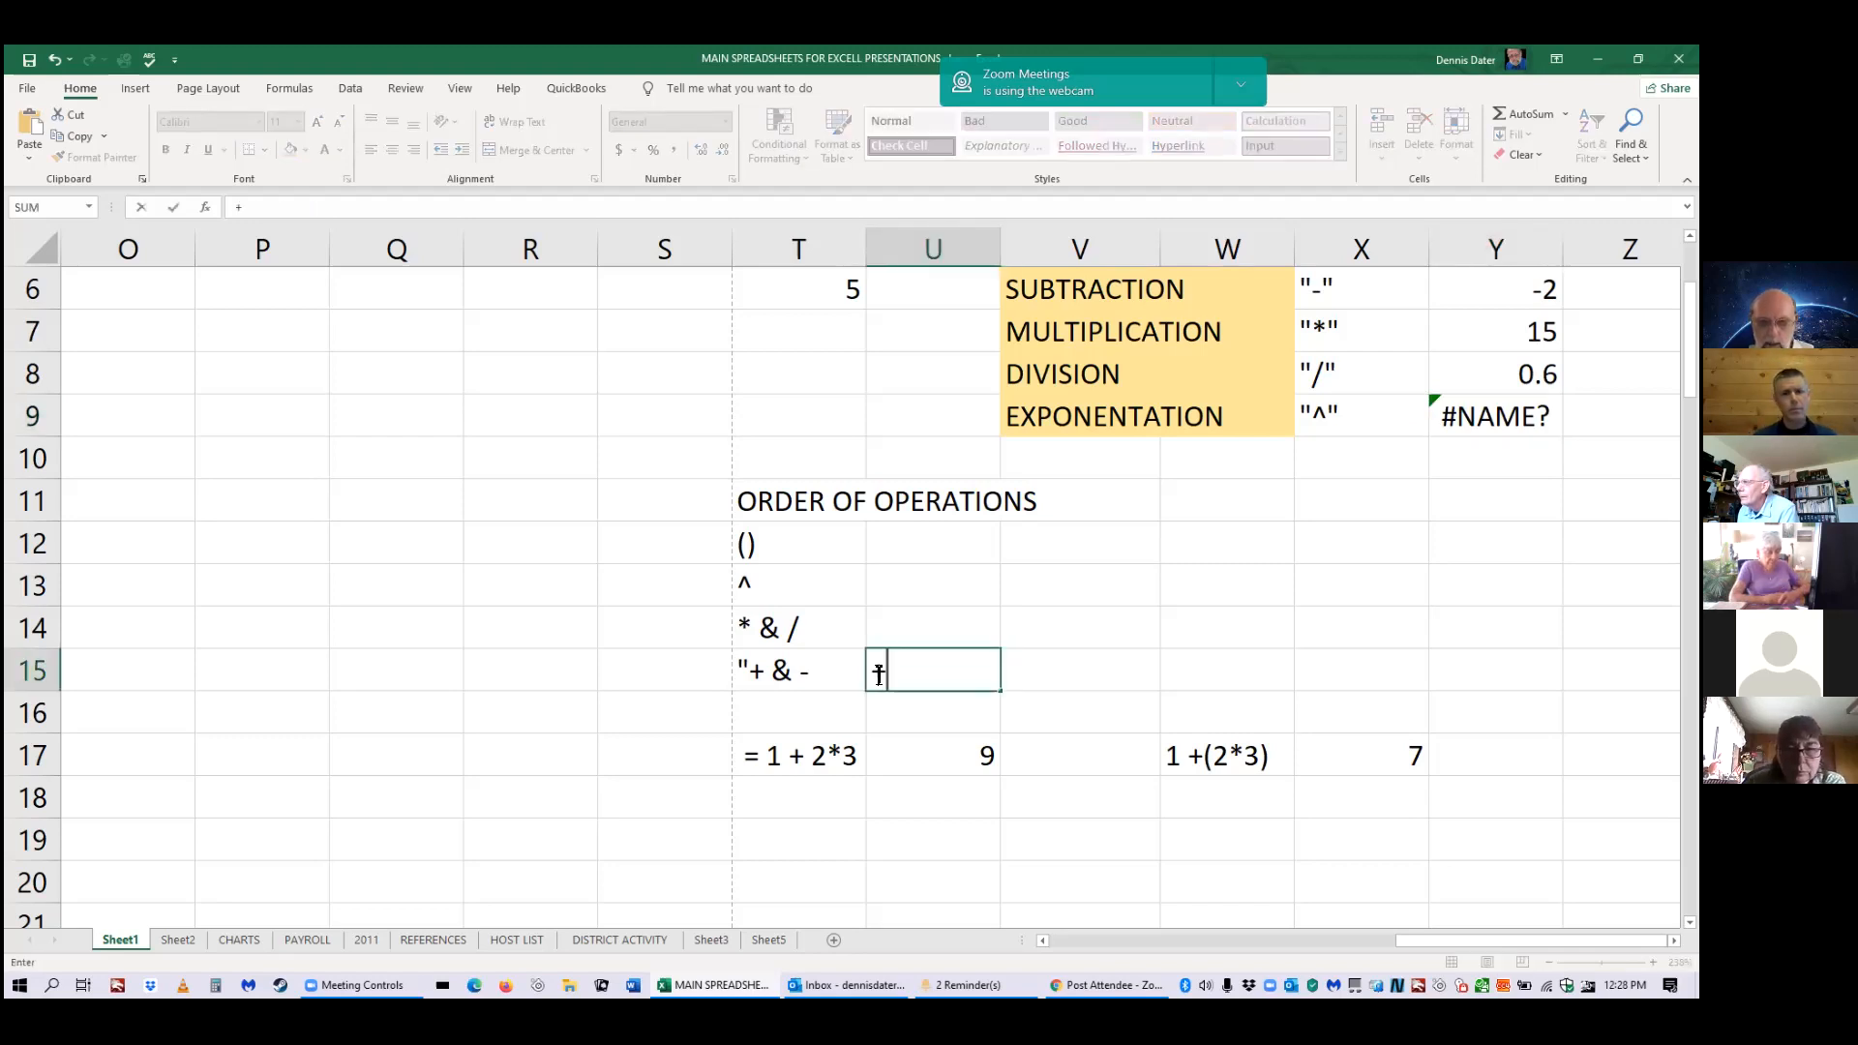
type("5")
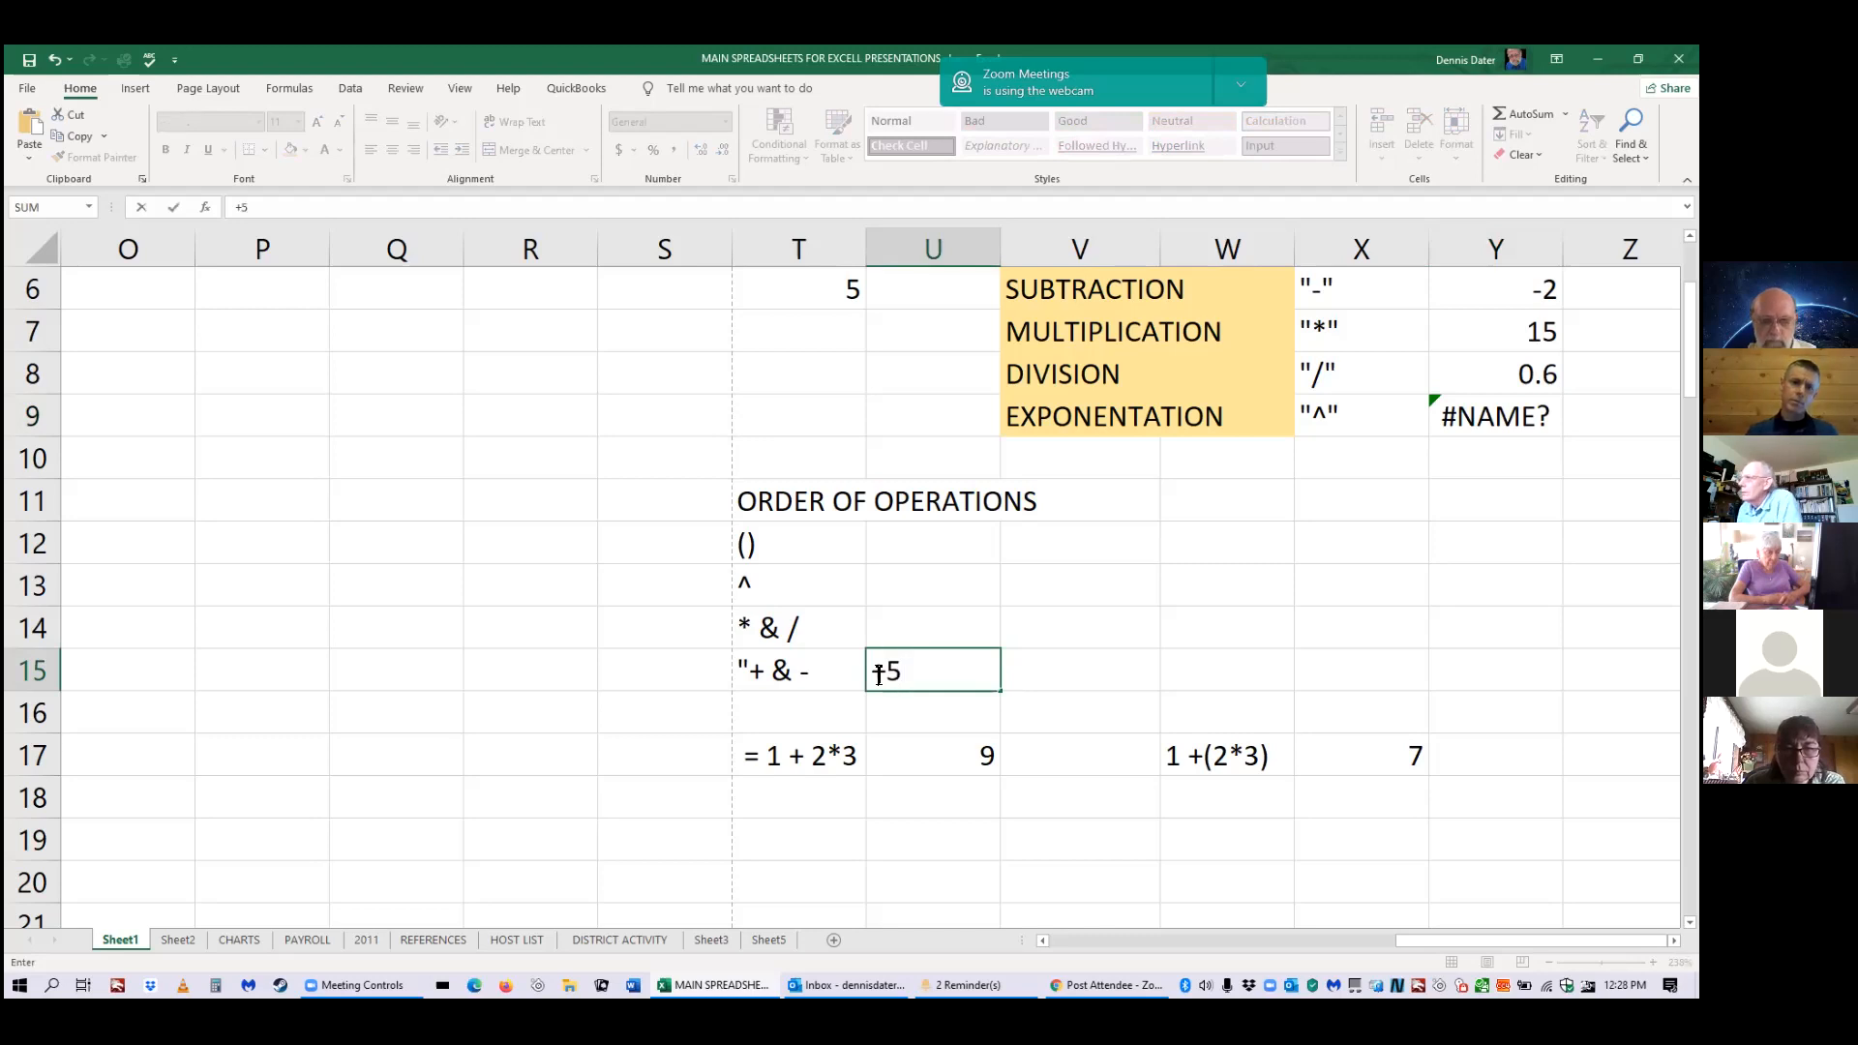
left_click(949, 670)
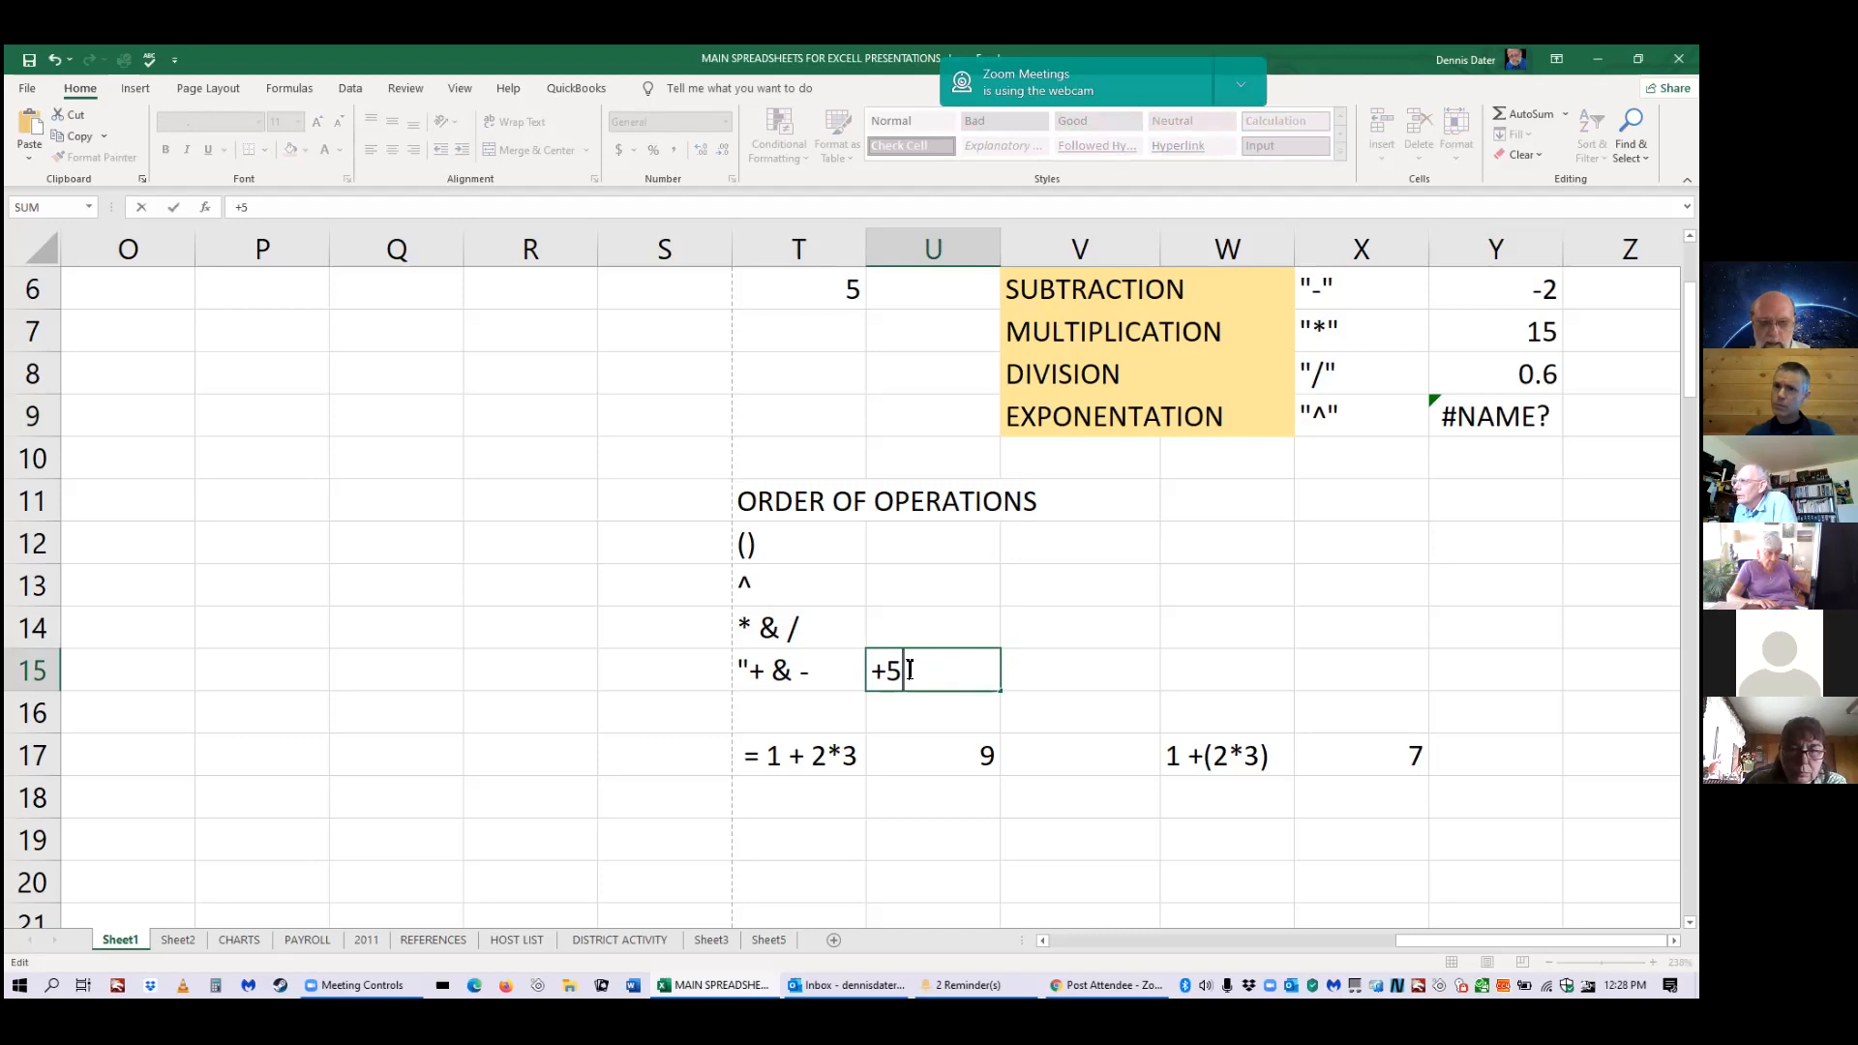
type("+")
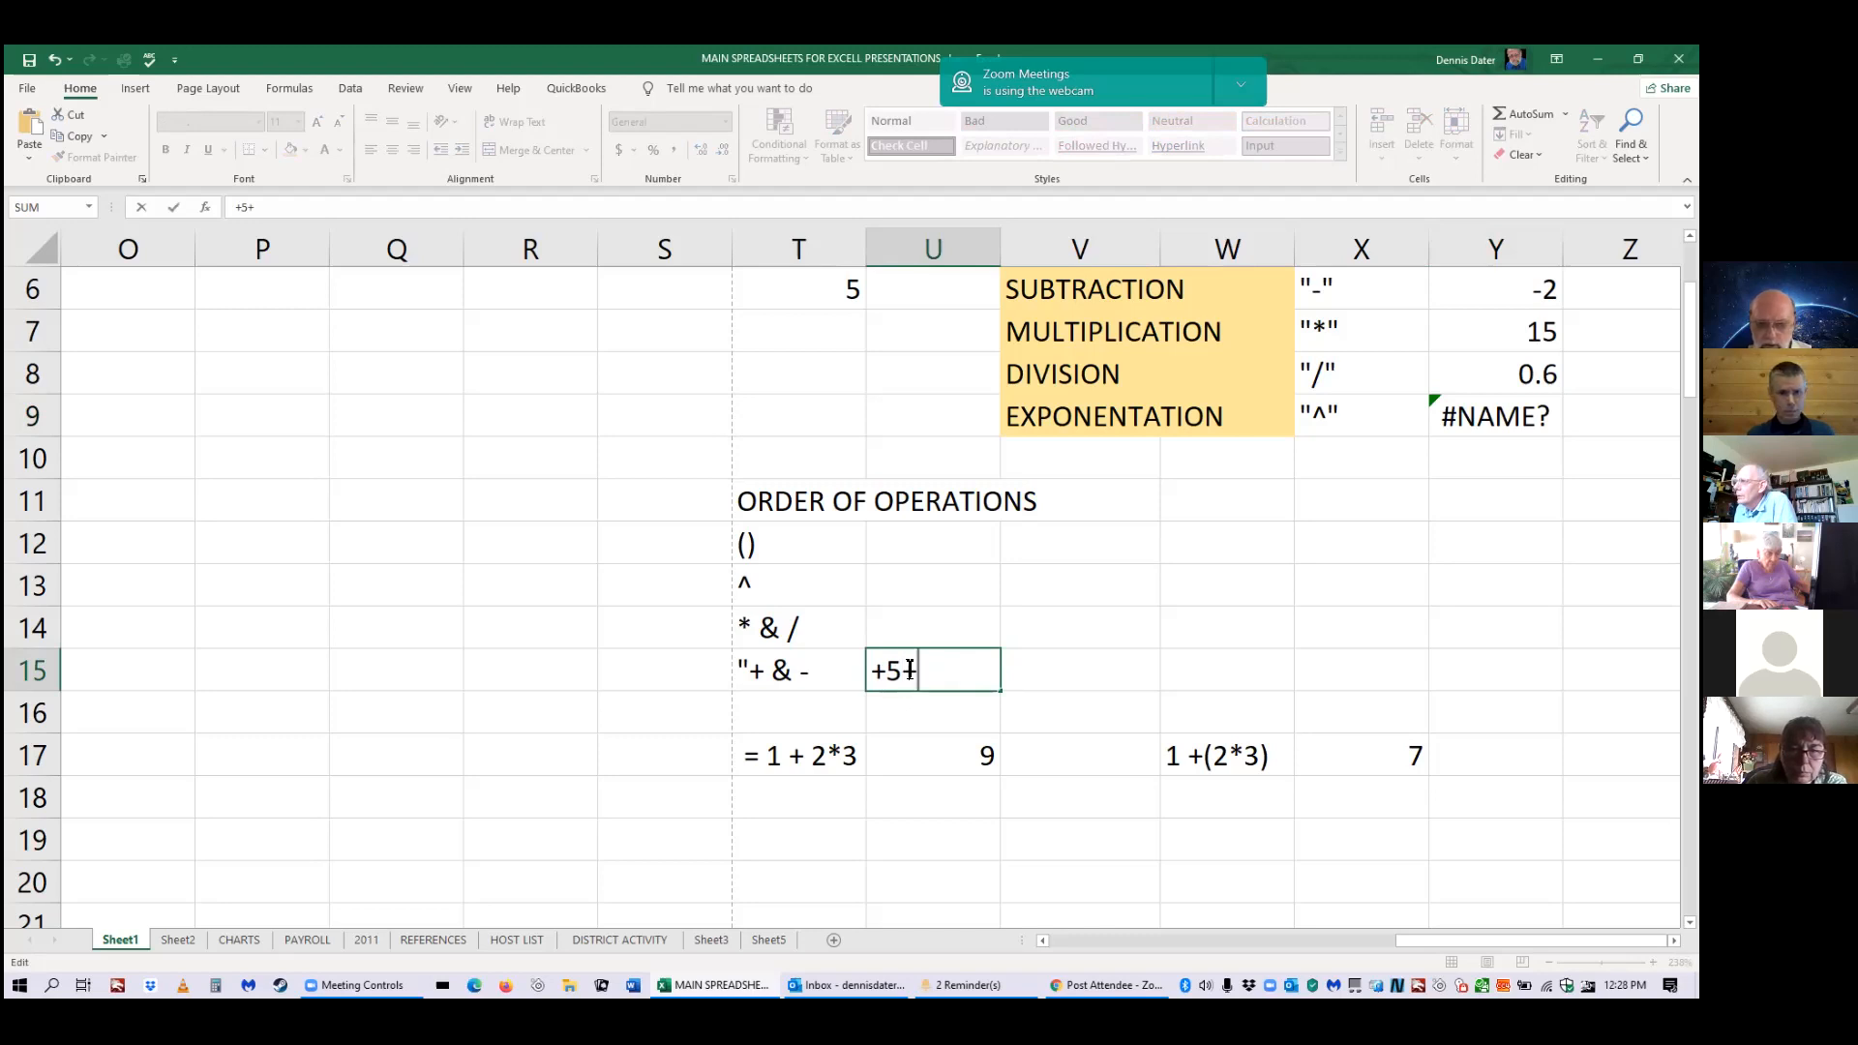
key("Right")
key("Down")
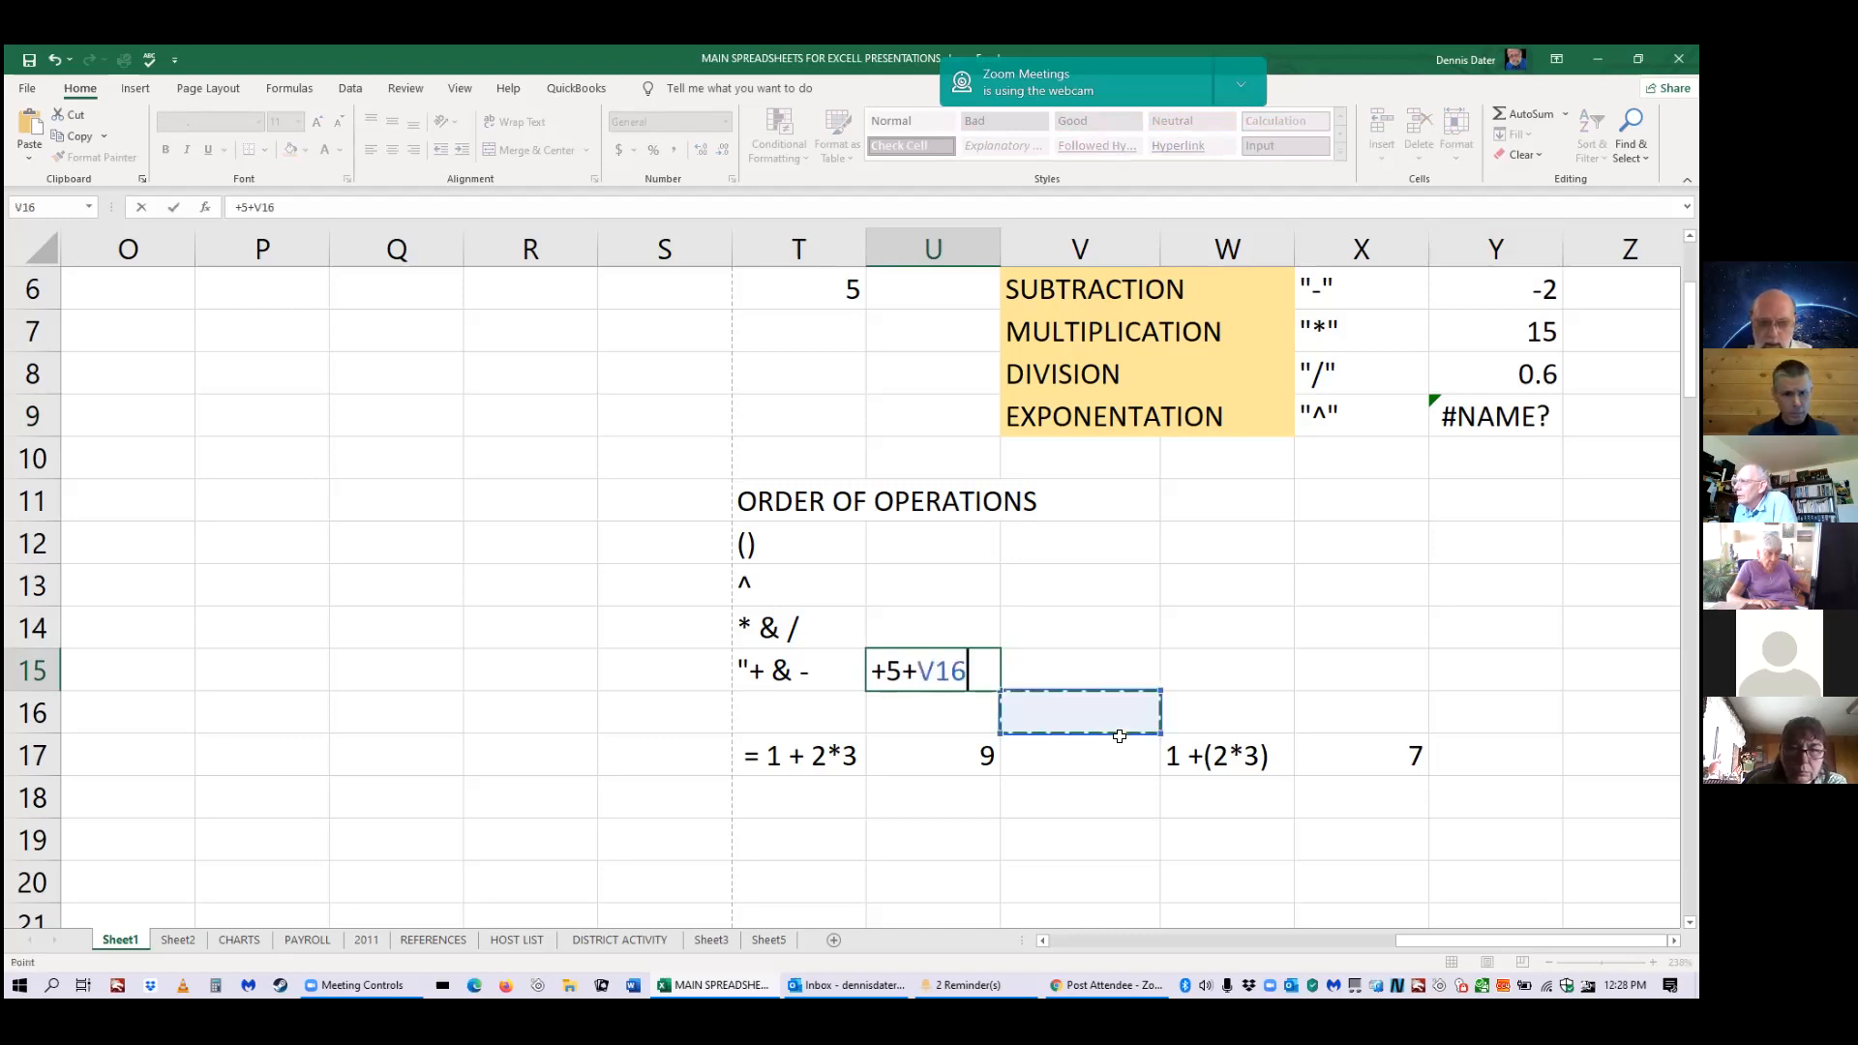
left_click(937, 665)
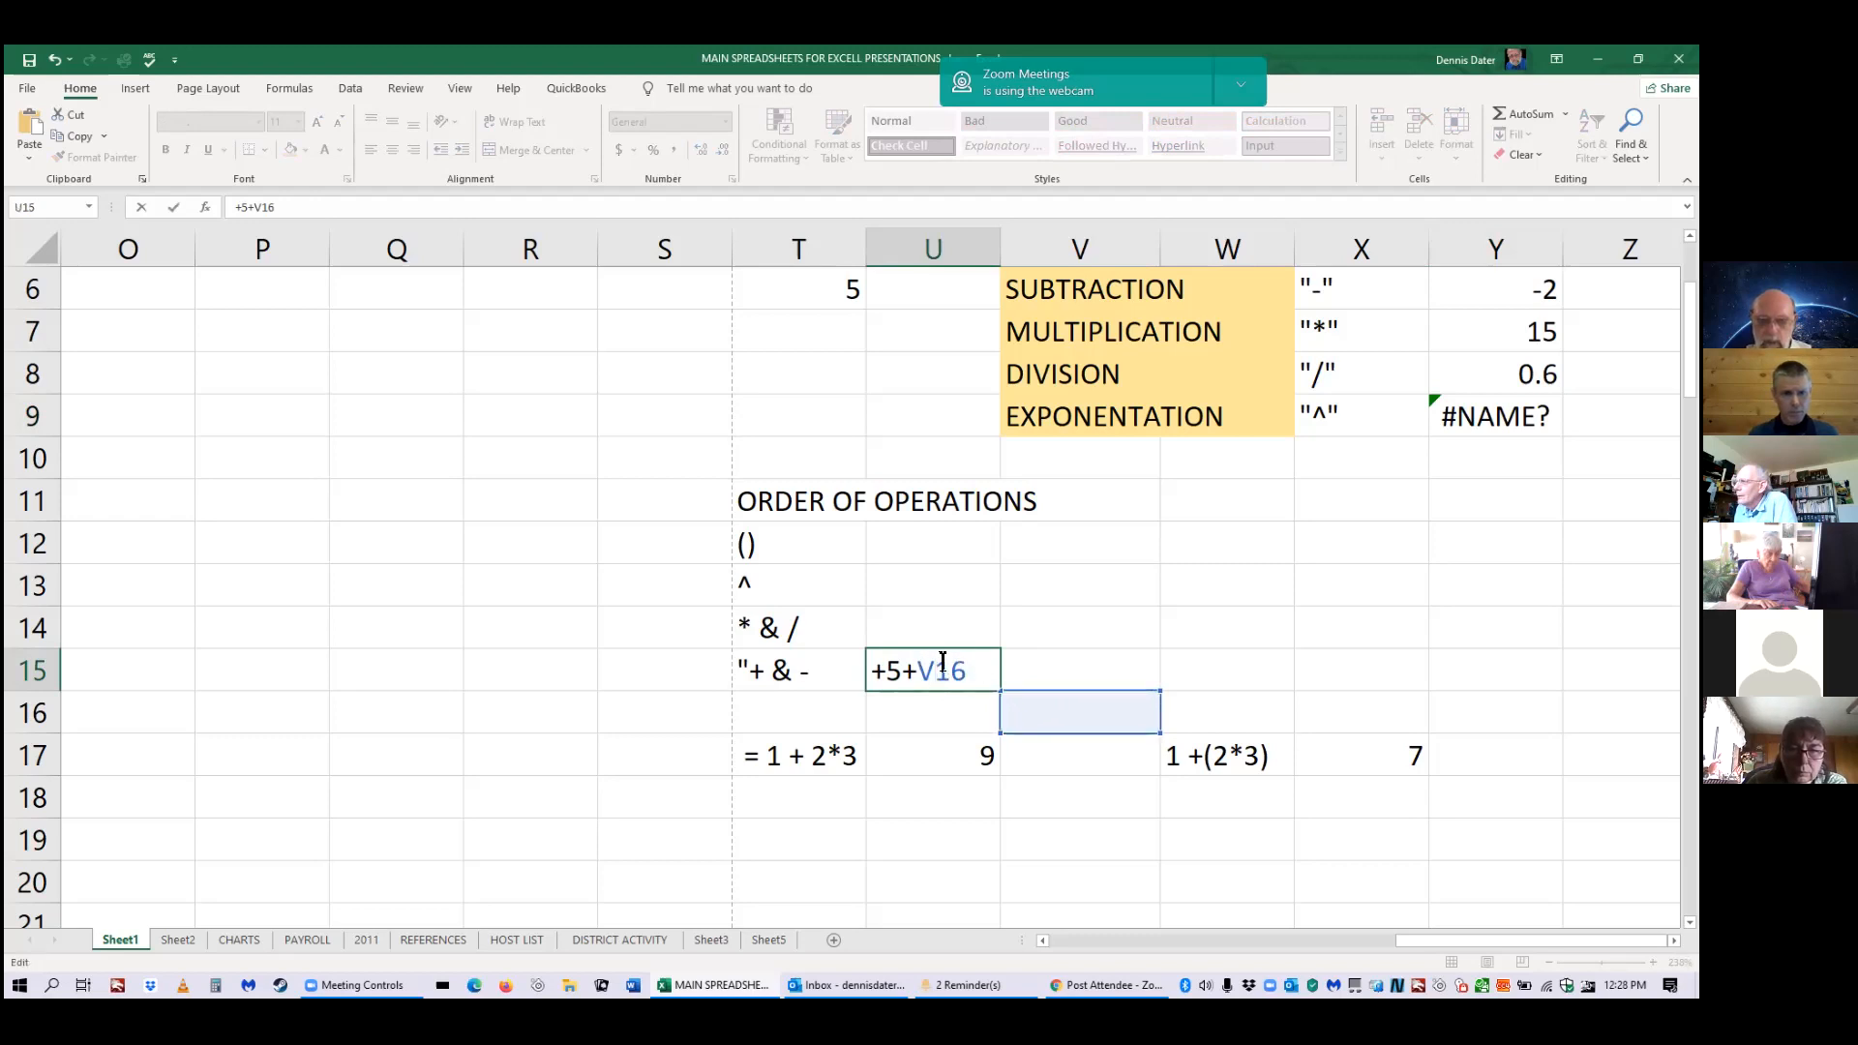
left_click_drag(974, 677, 914, 670)
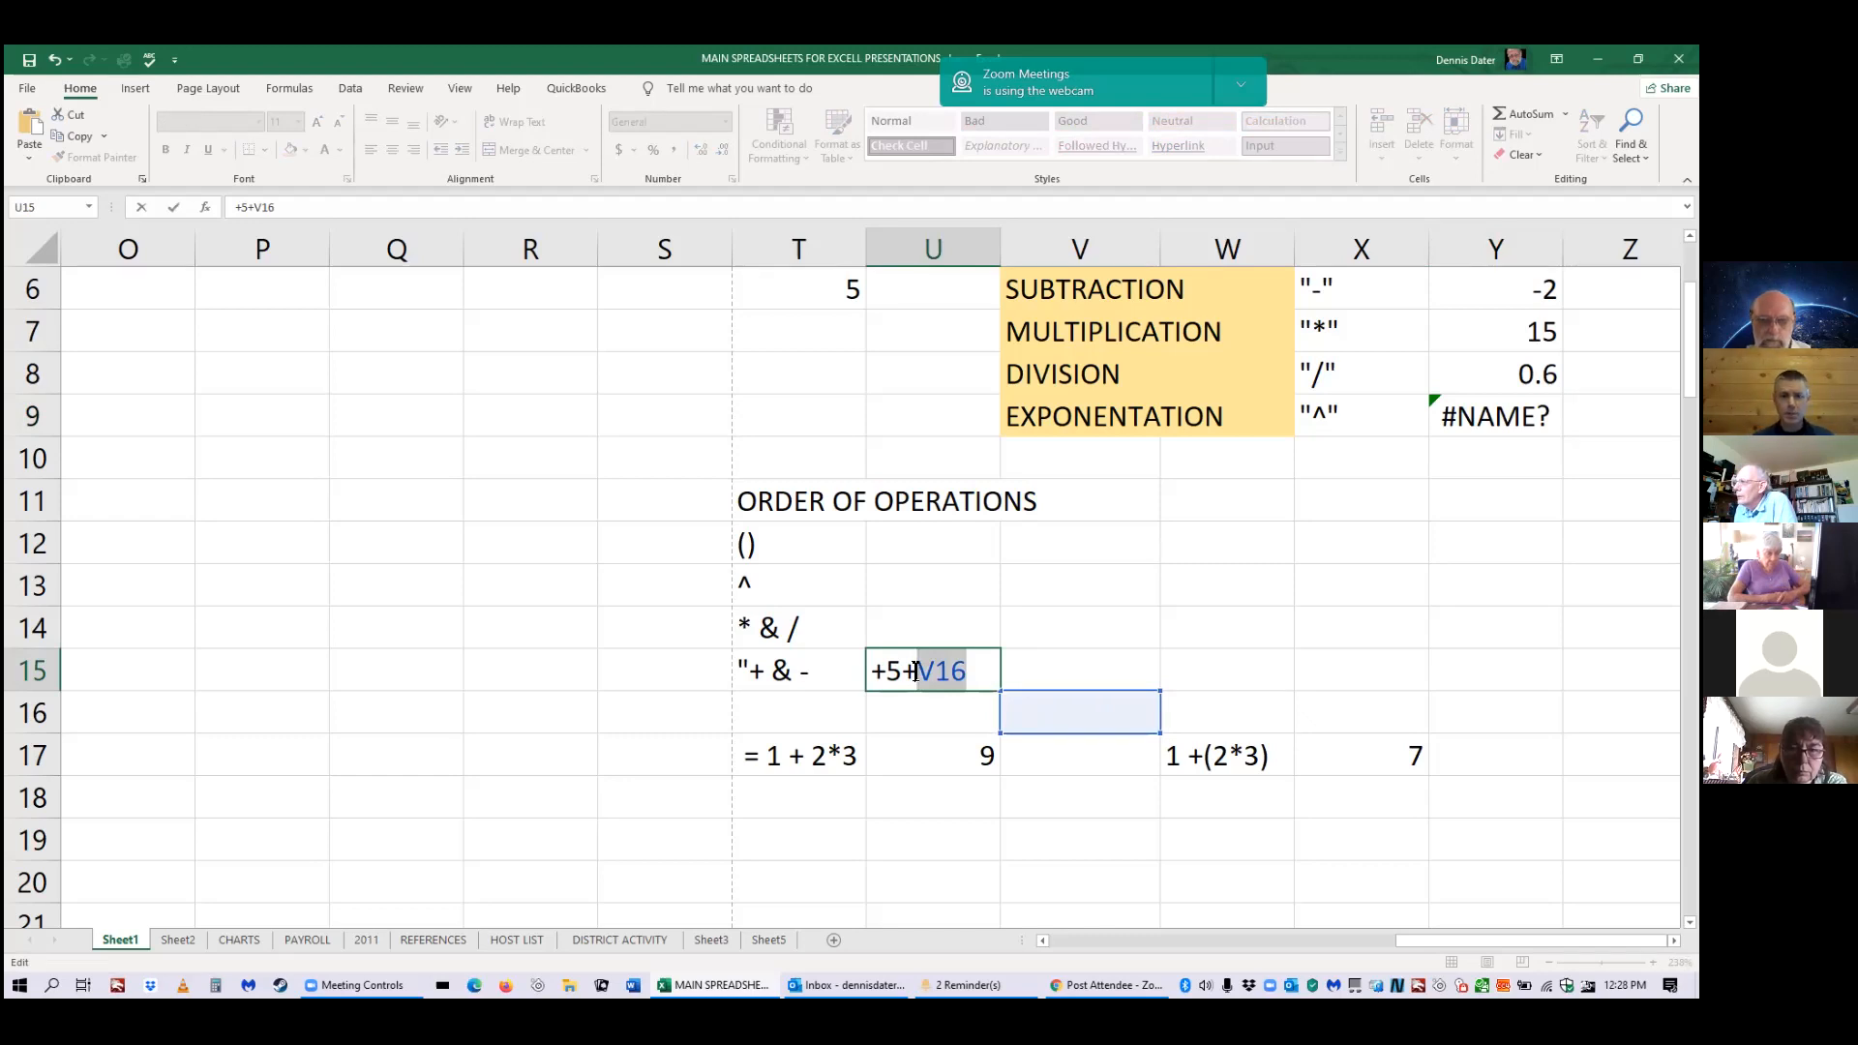
type("3")
key("Return")
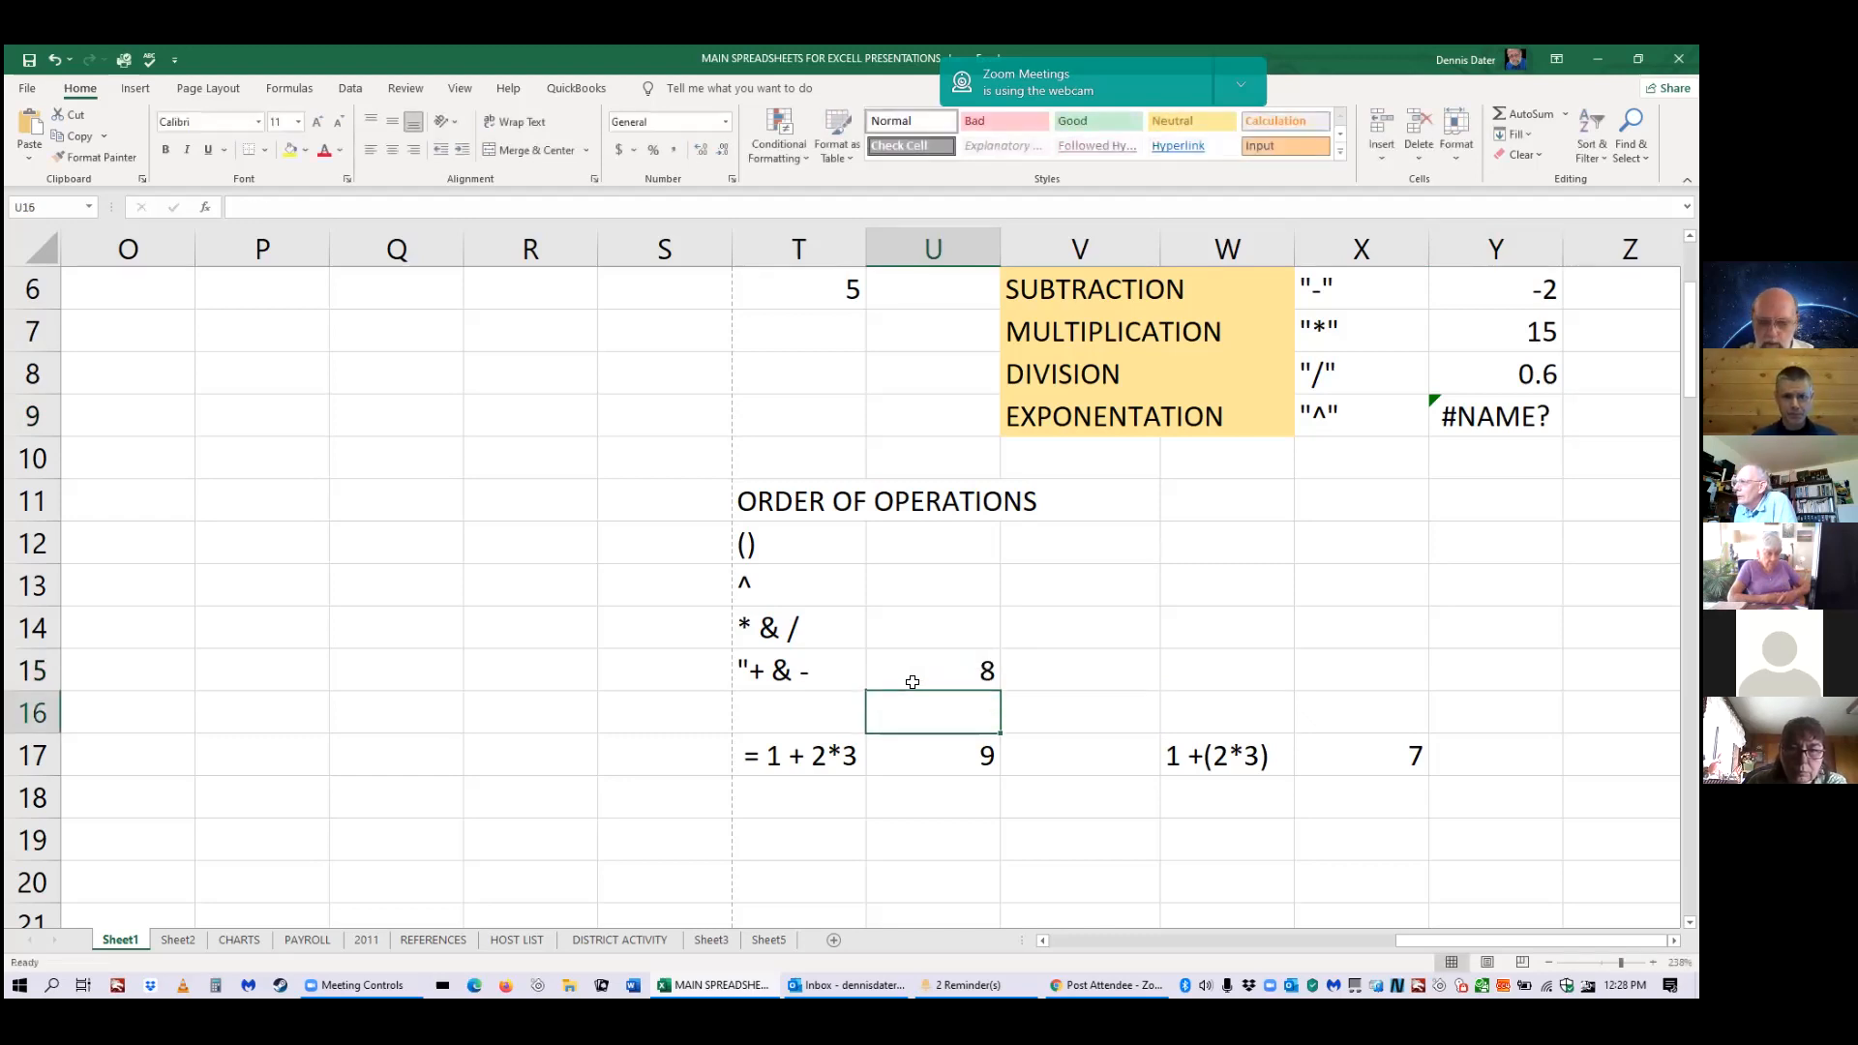
left_click(914, 681)
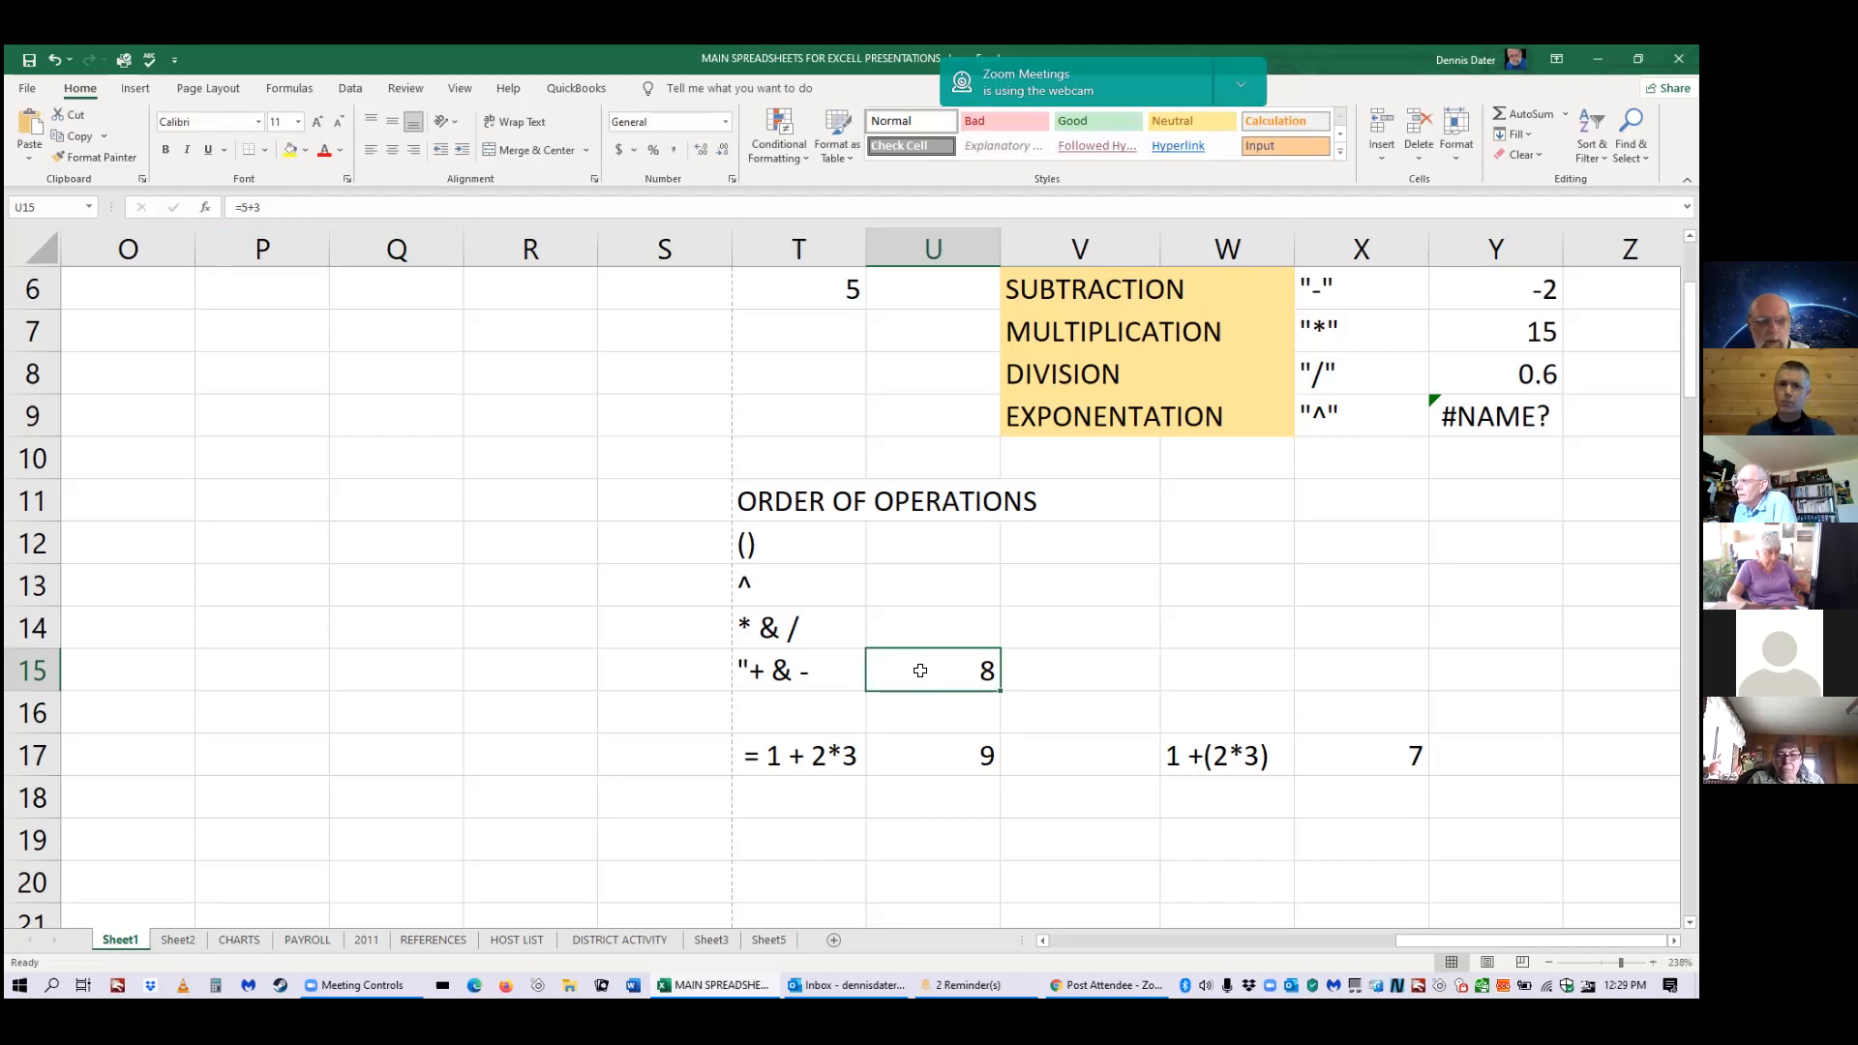
Enter 3+9 in V15, then prefix it with + in the formula bar to calculate 12.
left_click(1033, 676)
type("3")
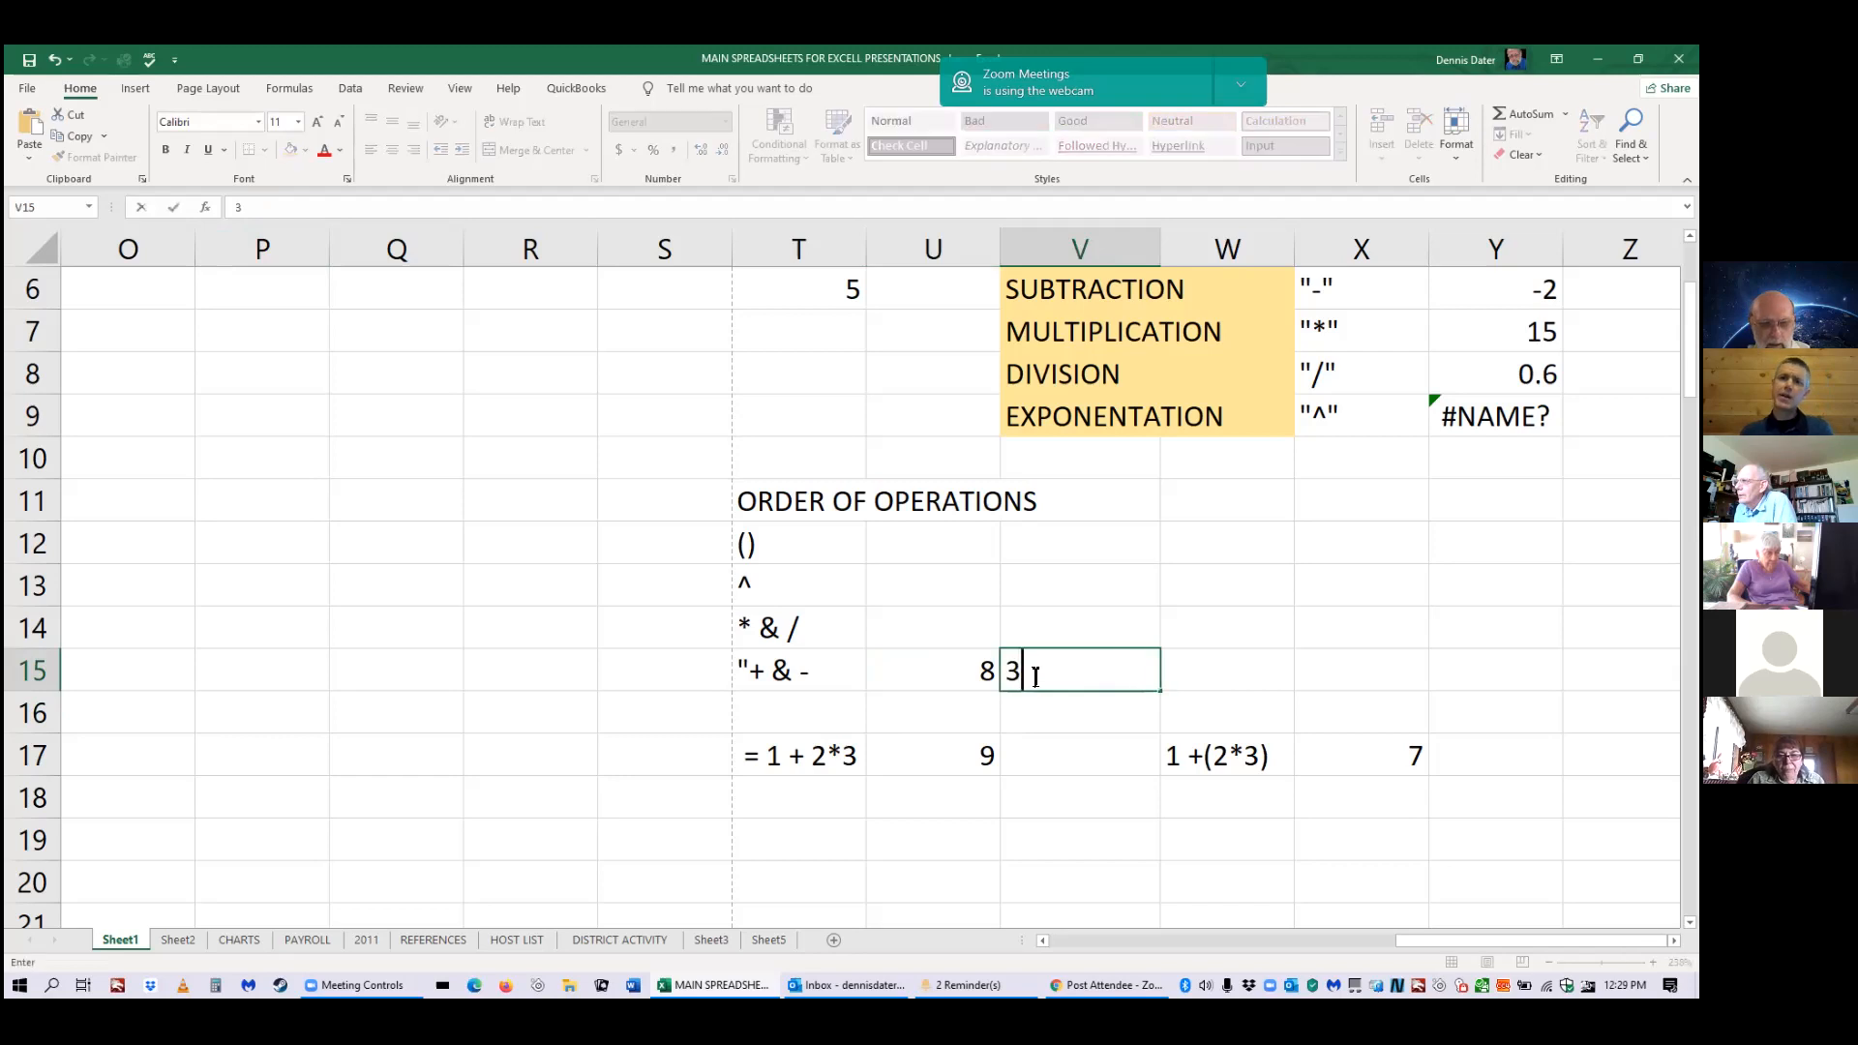
type("+")
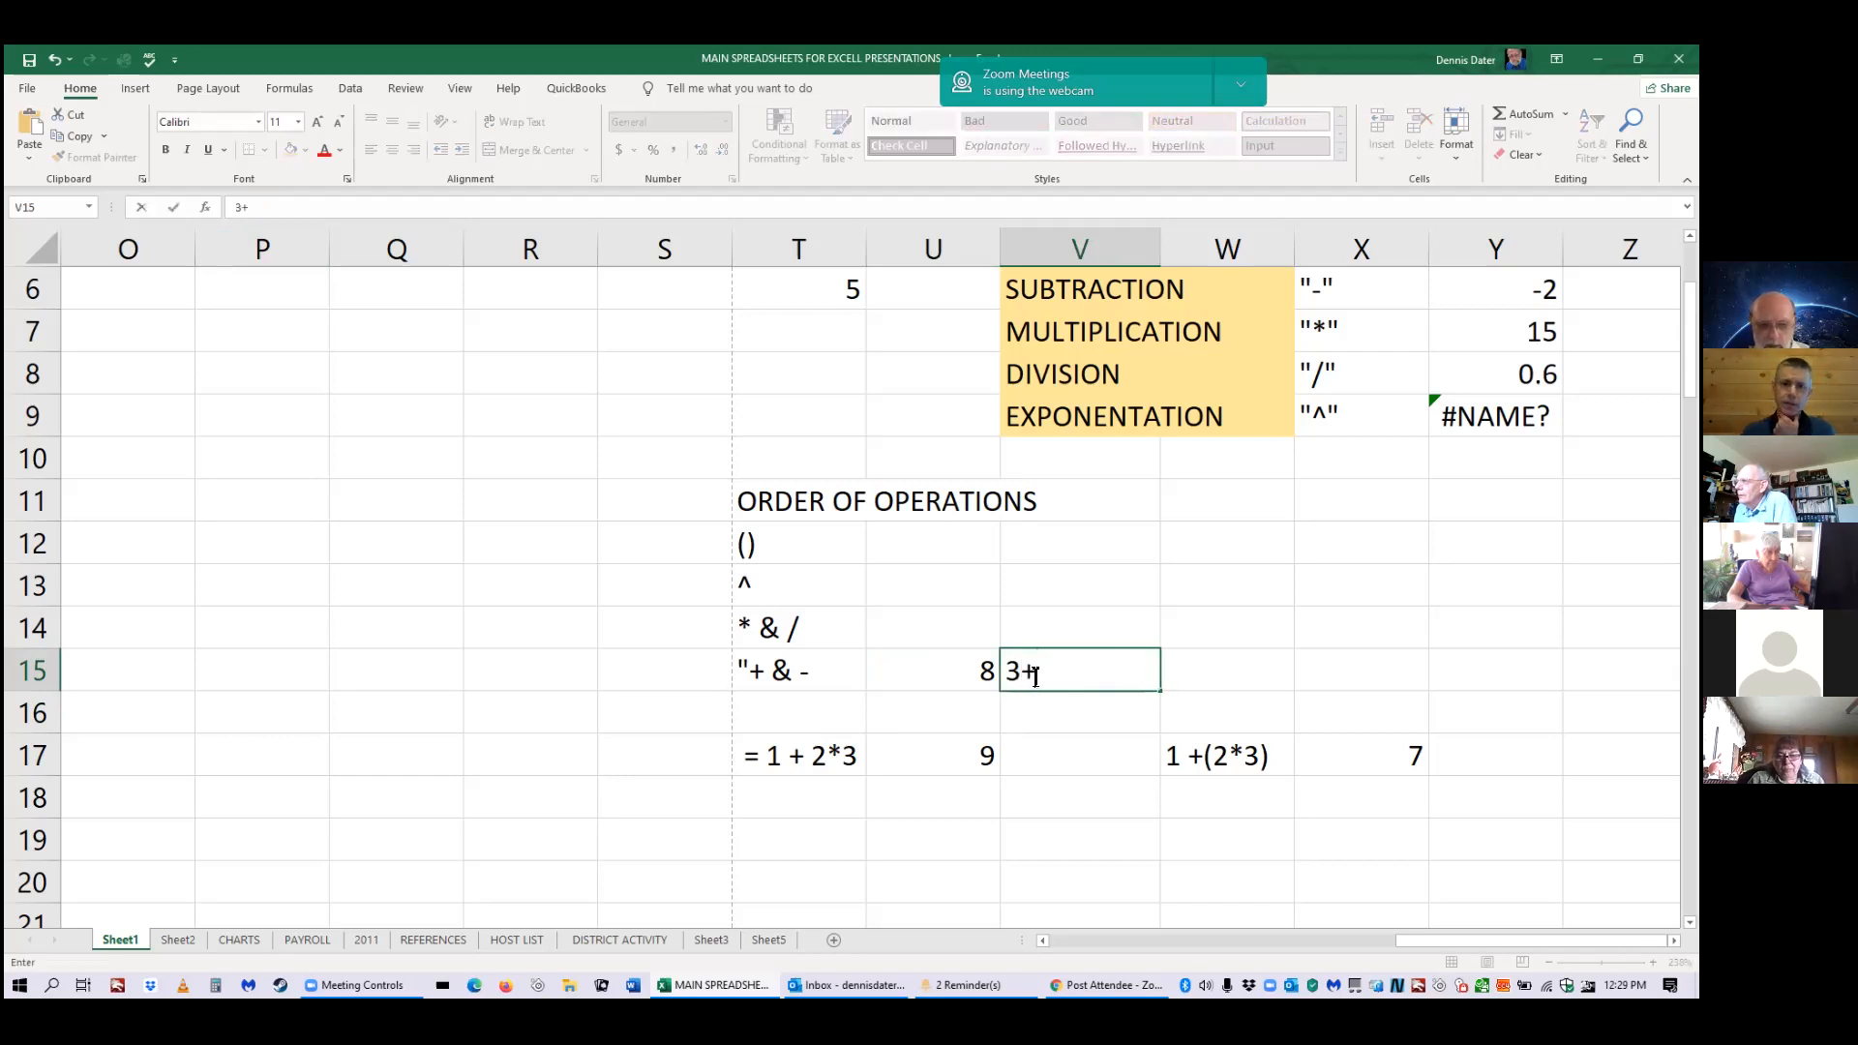
type("9")
key("Return")
left_click(1053, 675)
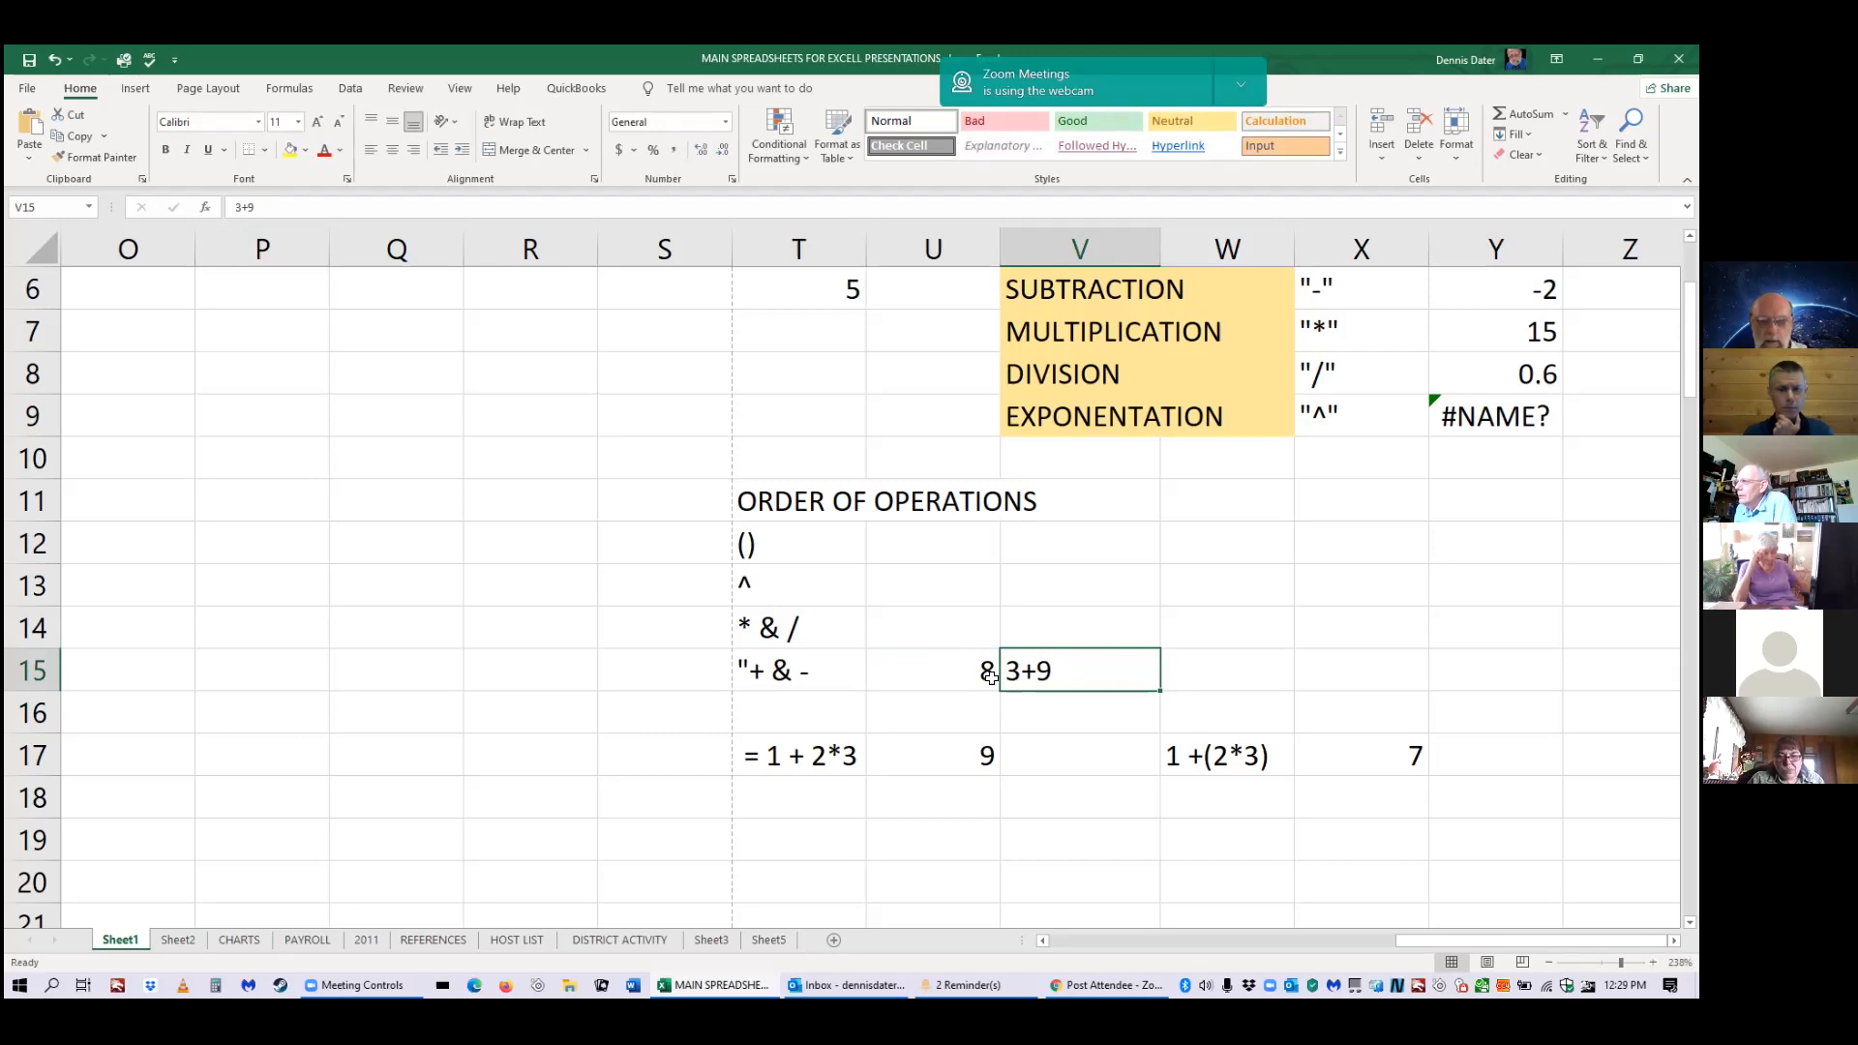
left_click(232, 207)
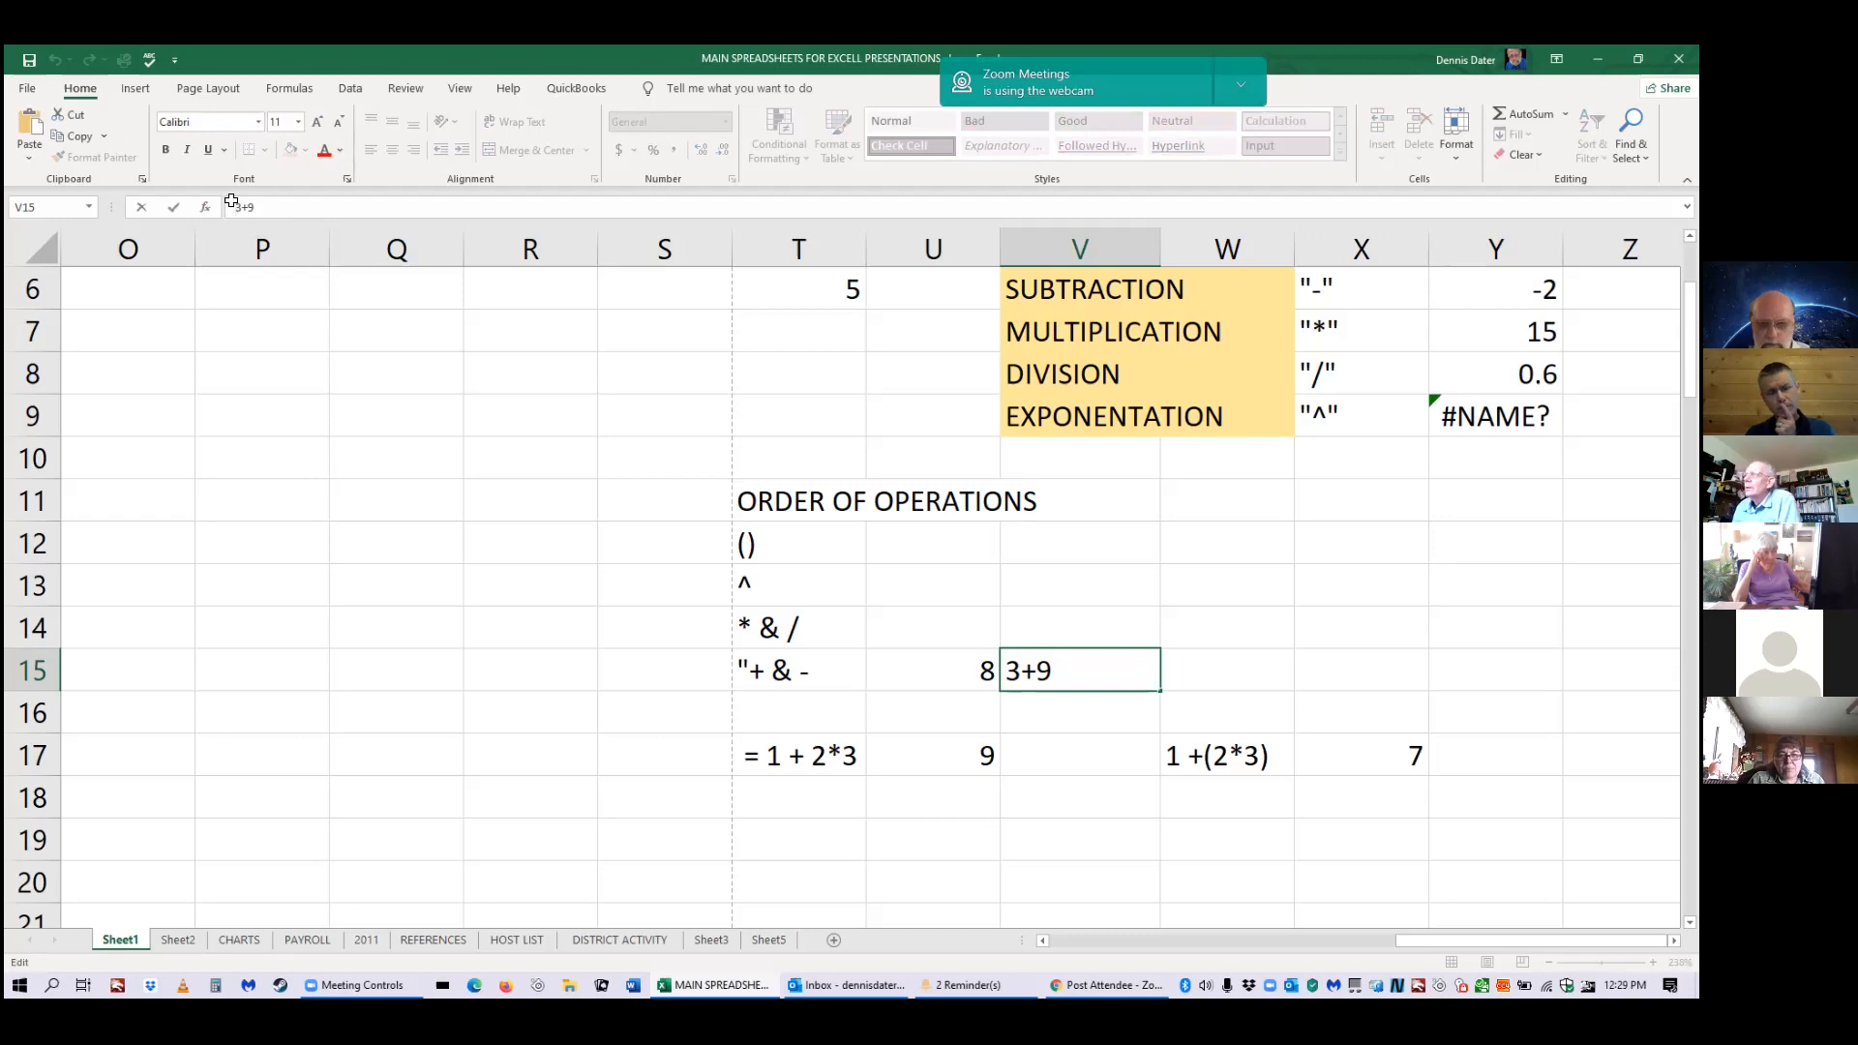
type("+")
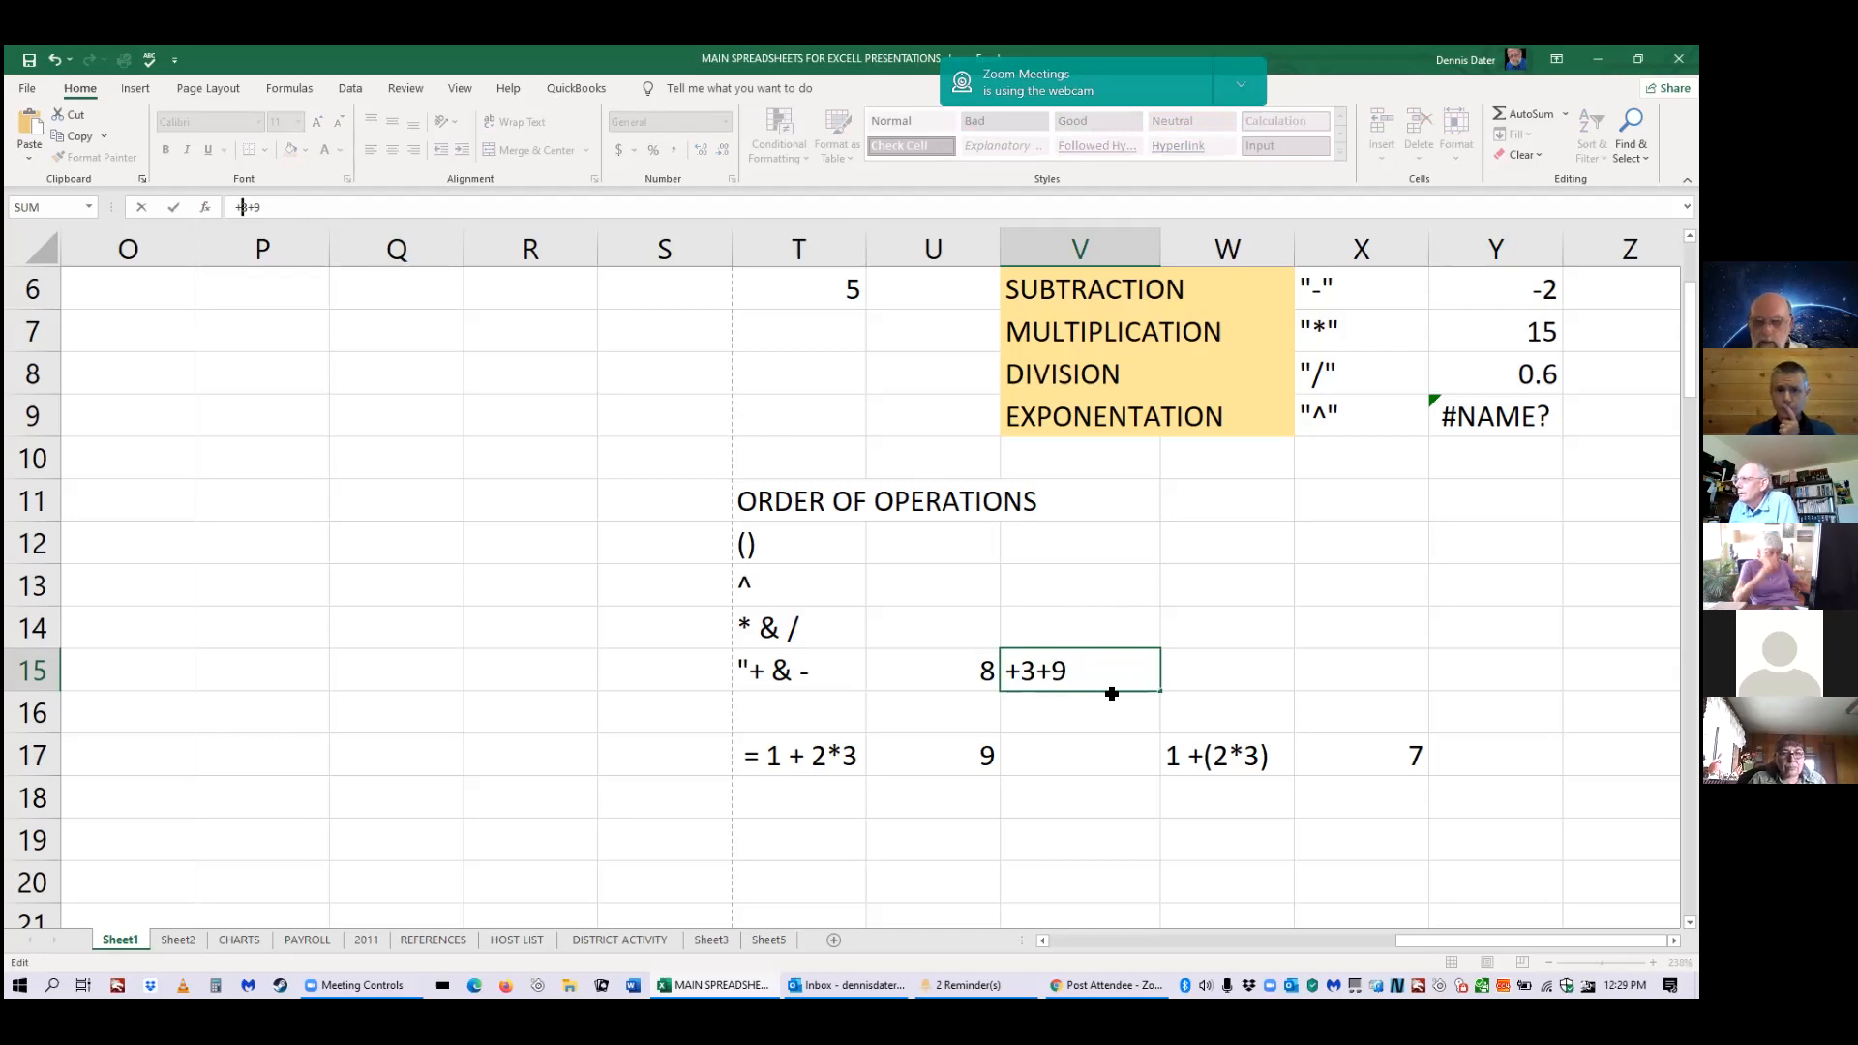
key("Return")
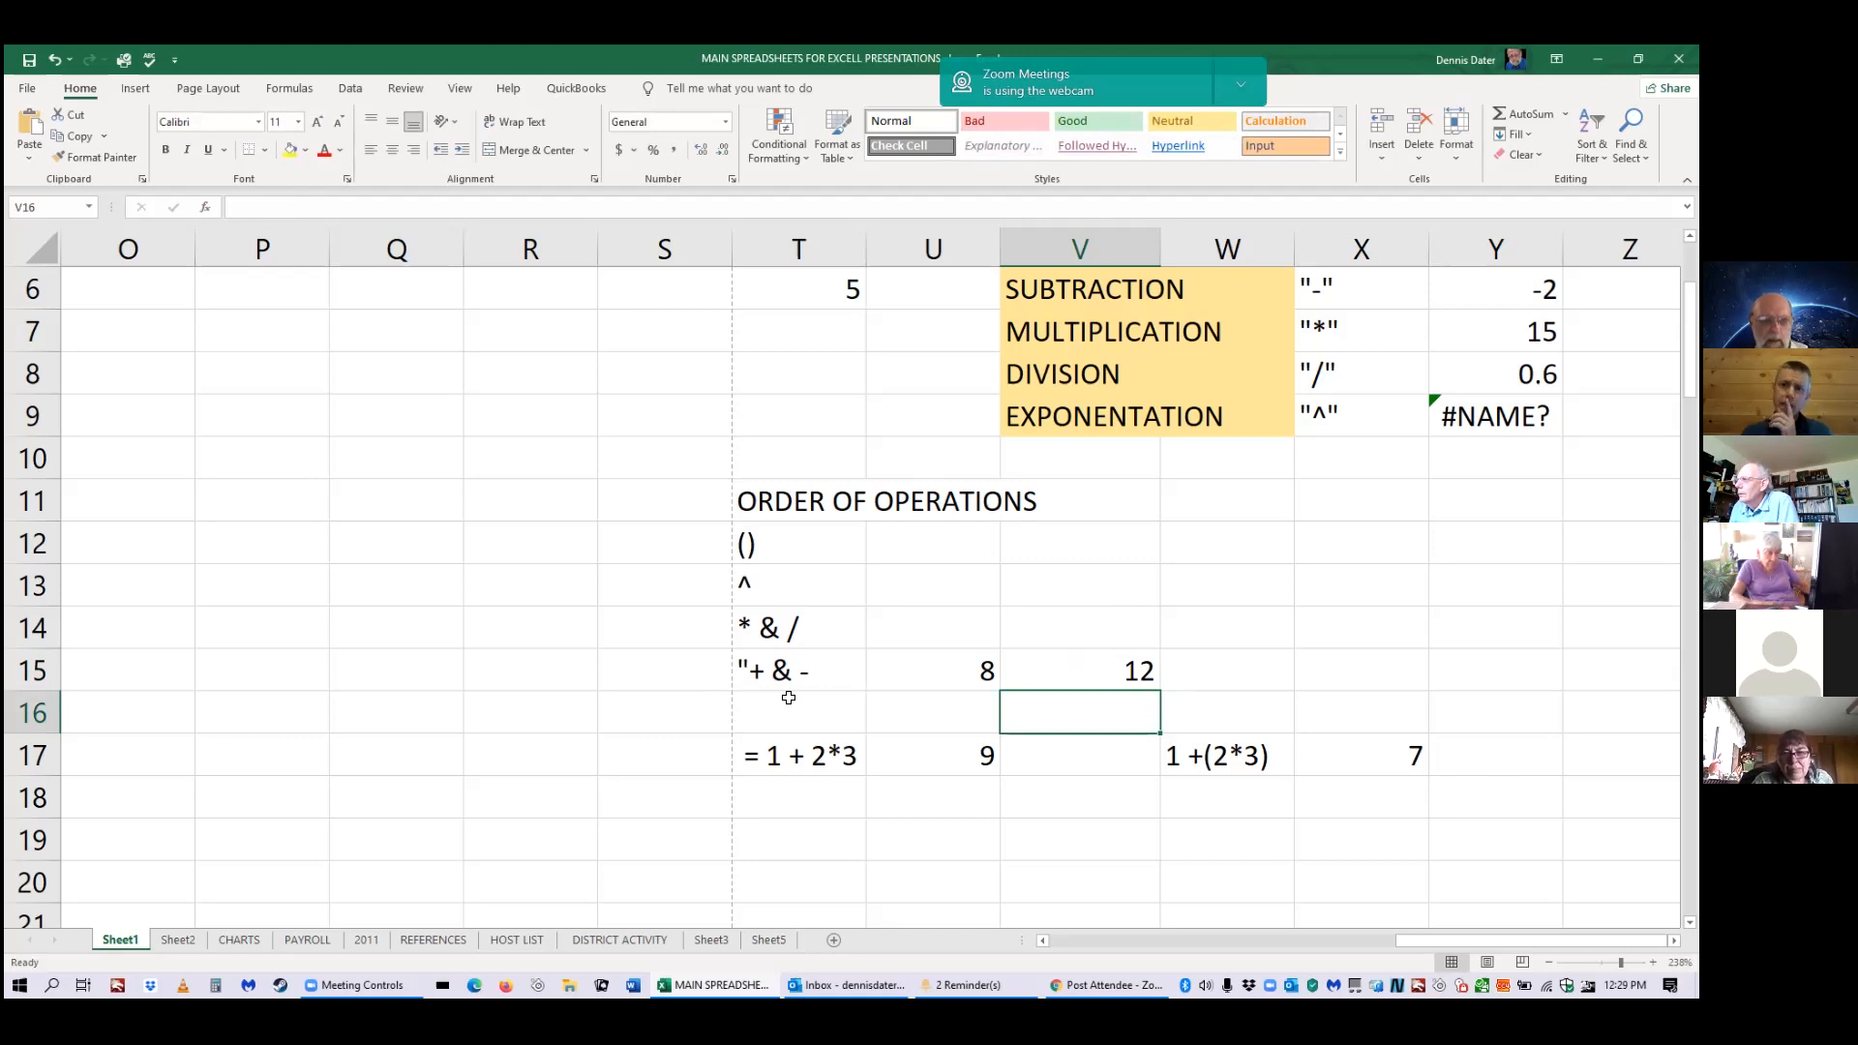
left_click(1012, 685)
key("F2")
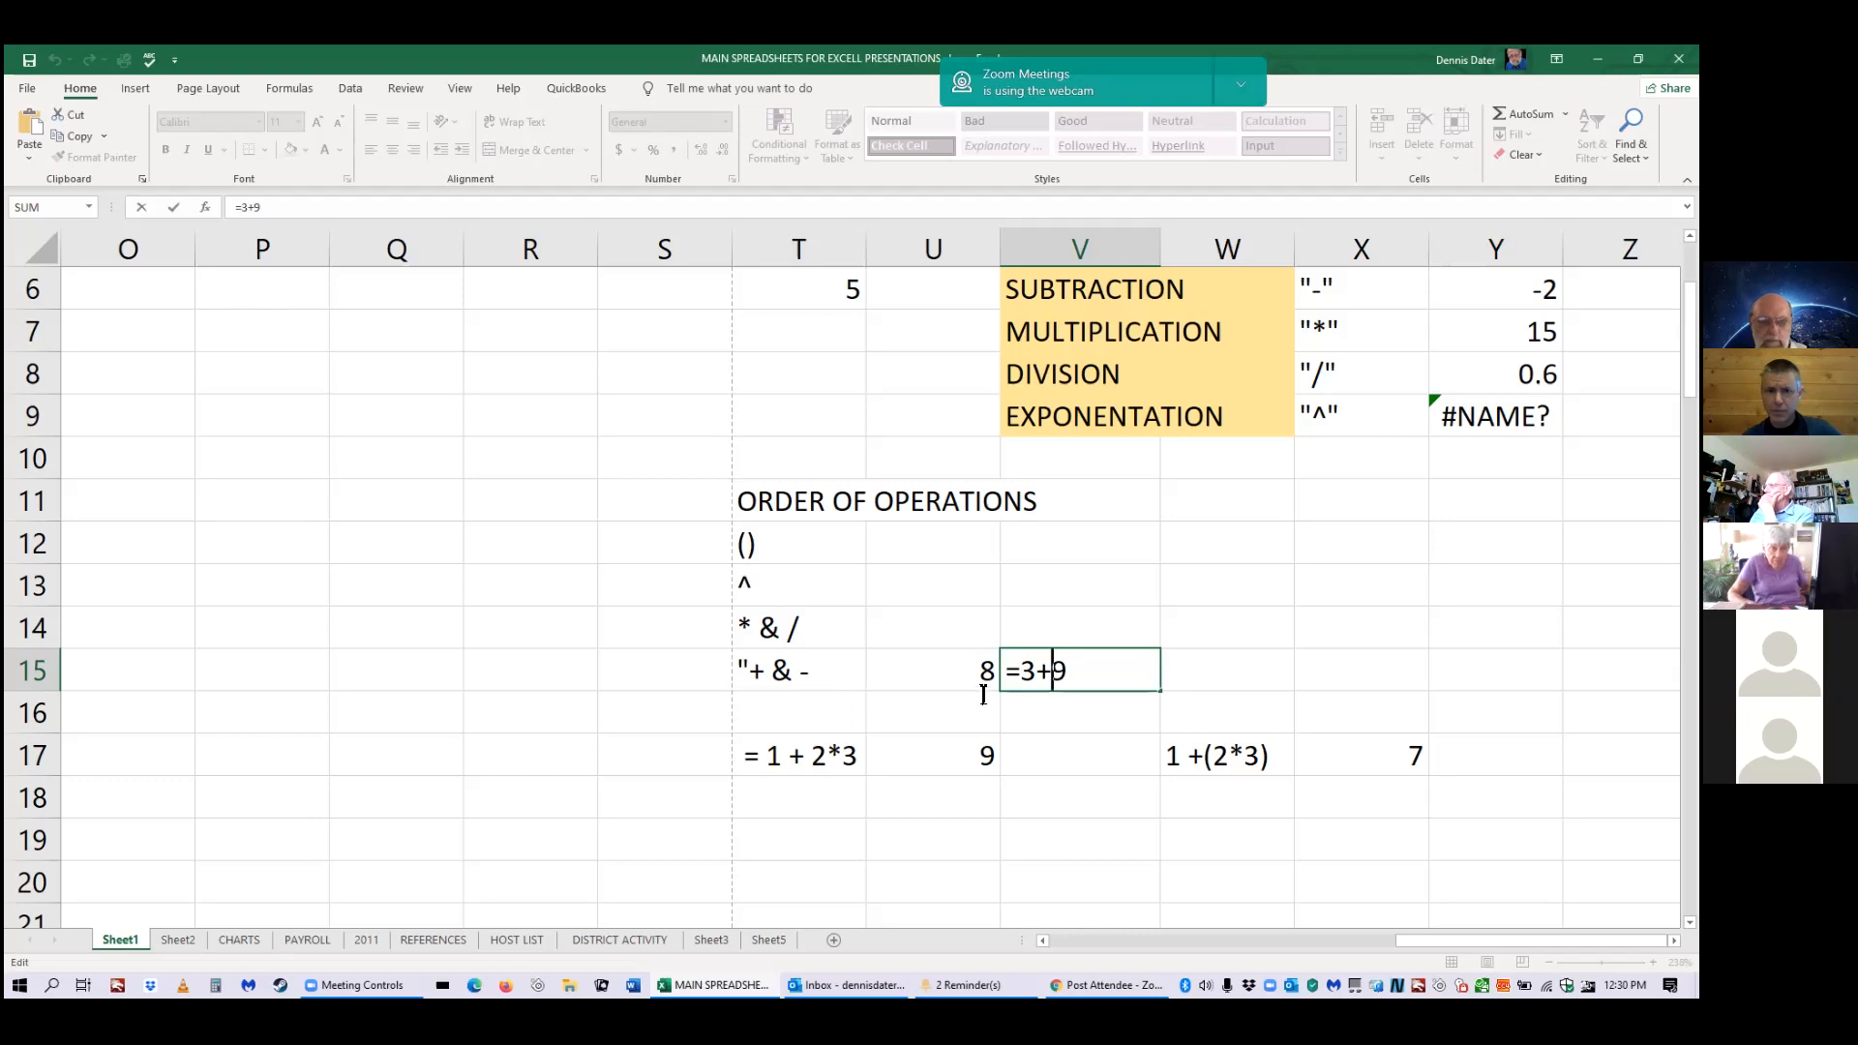
Erase V15's =3+9 formula and U15's value 8, leaving both cells empty.
left_click(1090, 676)
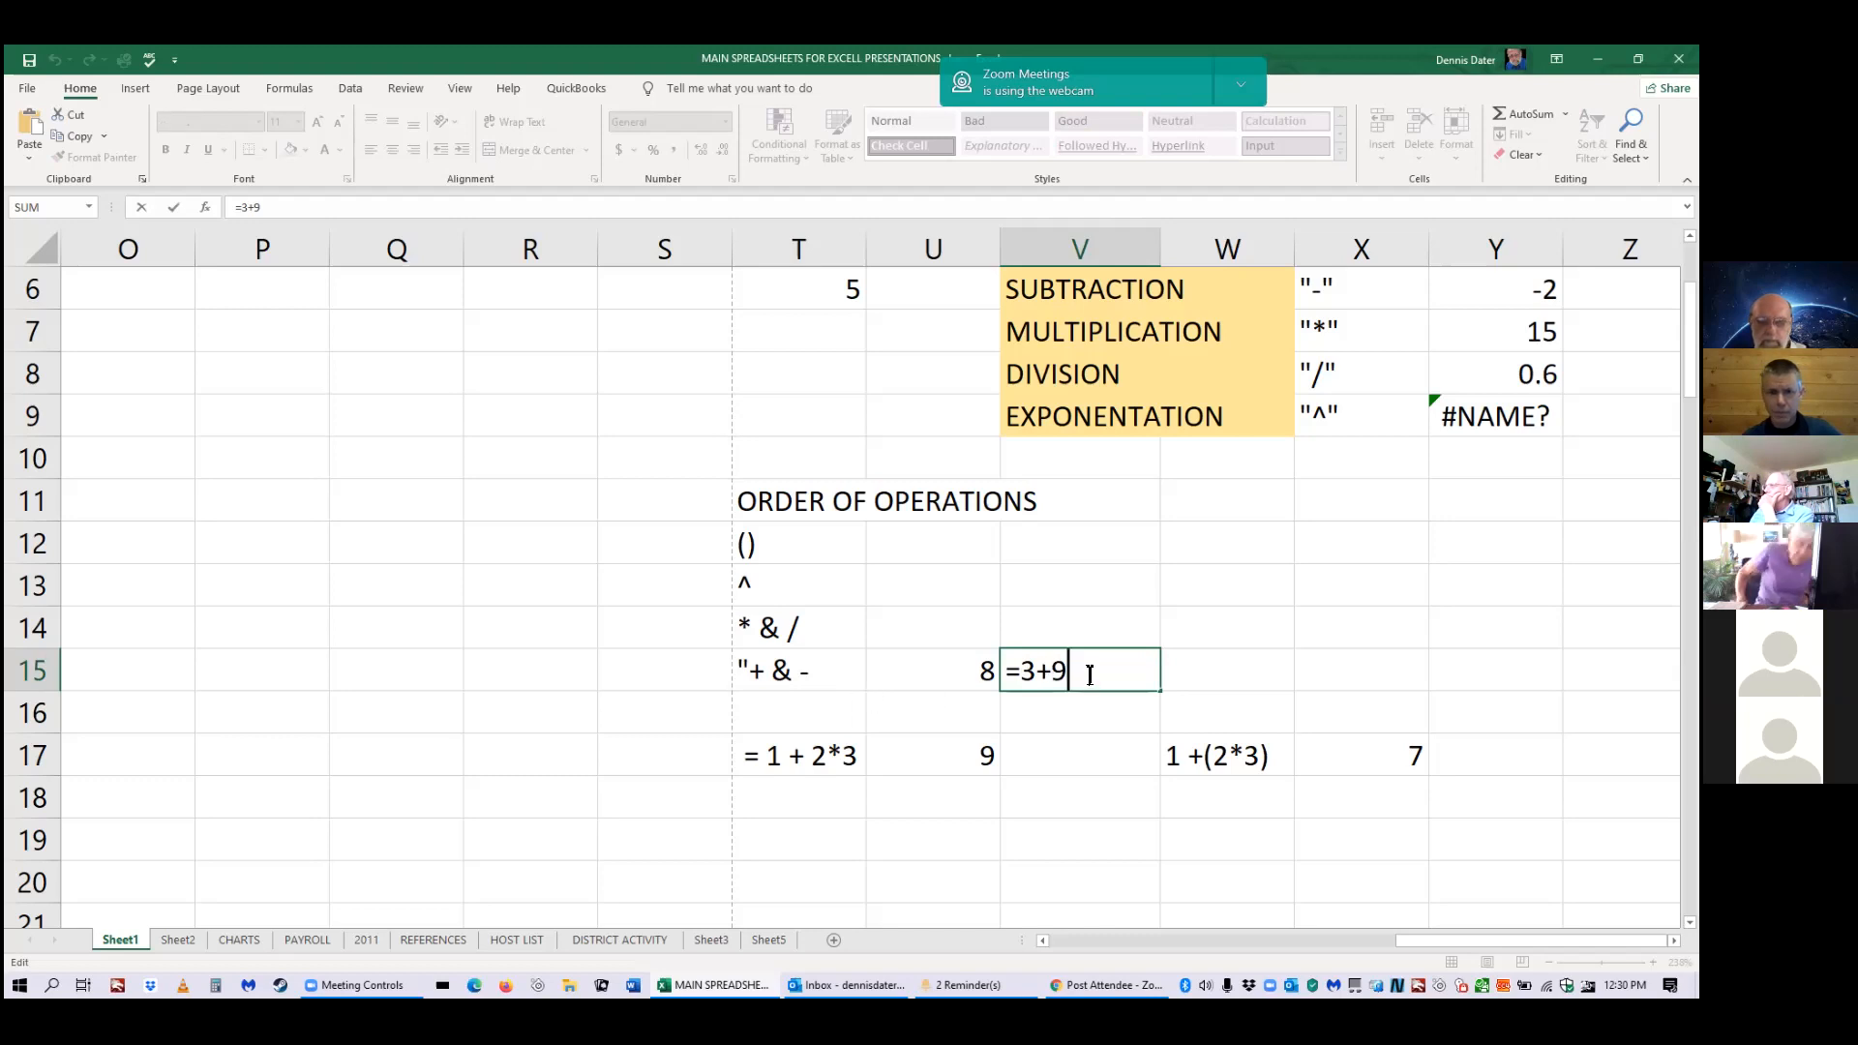
key("BackSpace")
key("BackSpace")
key("BackSpace")
key("BackSpace")
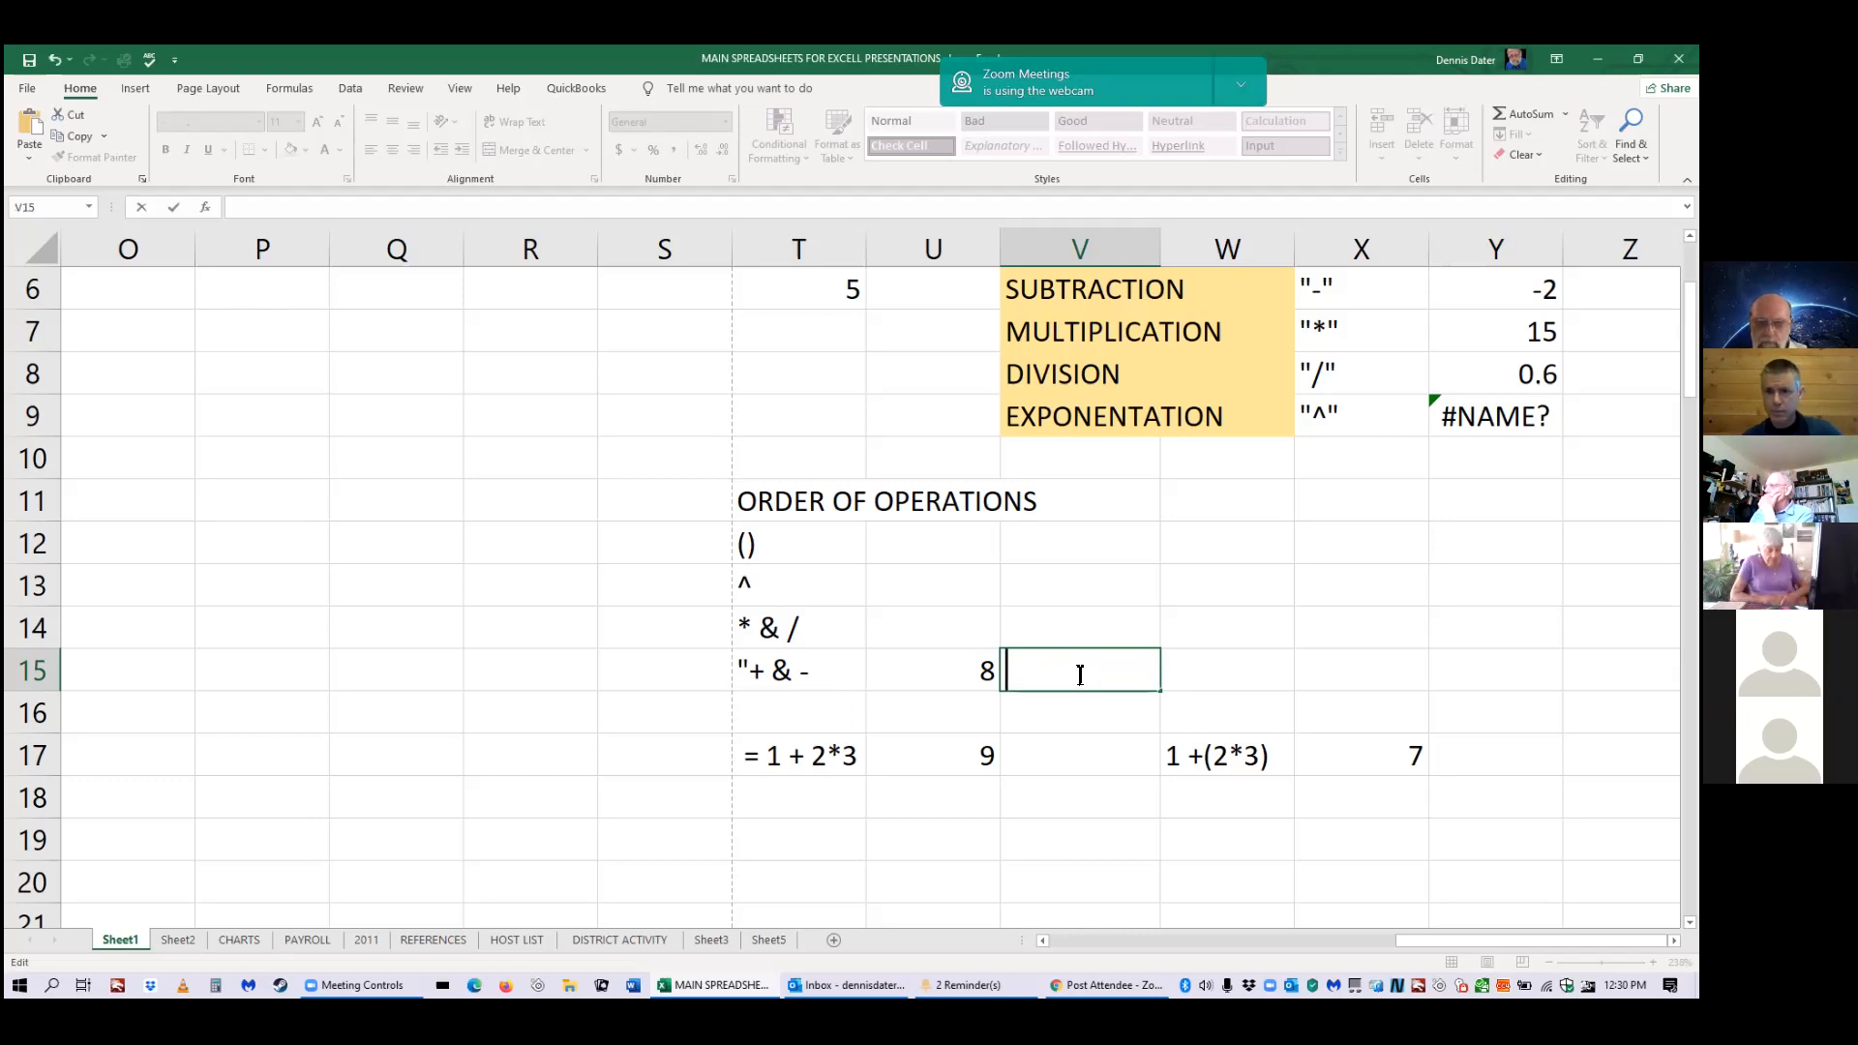
left_click(958, 677)
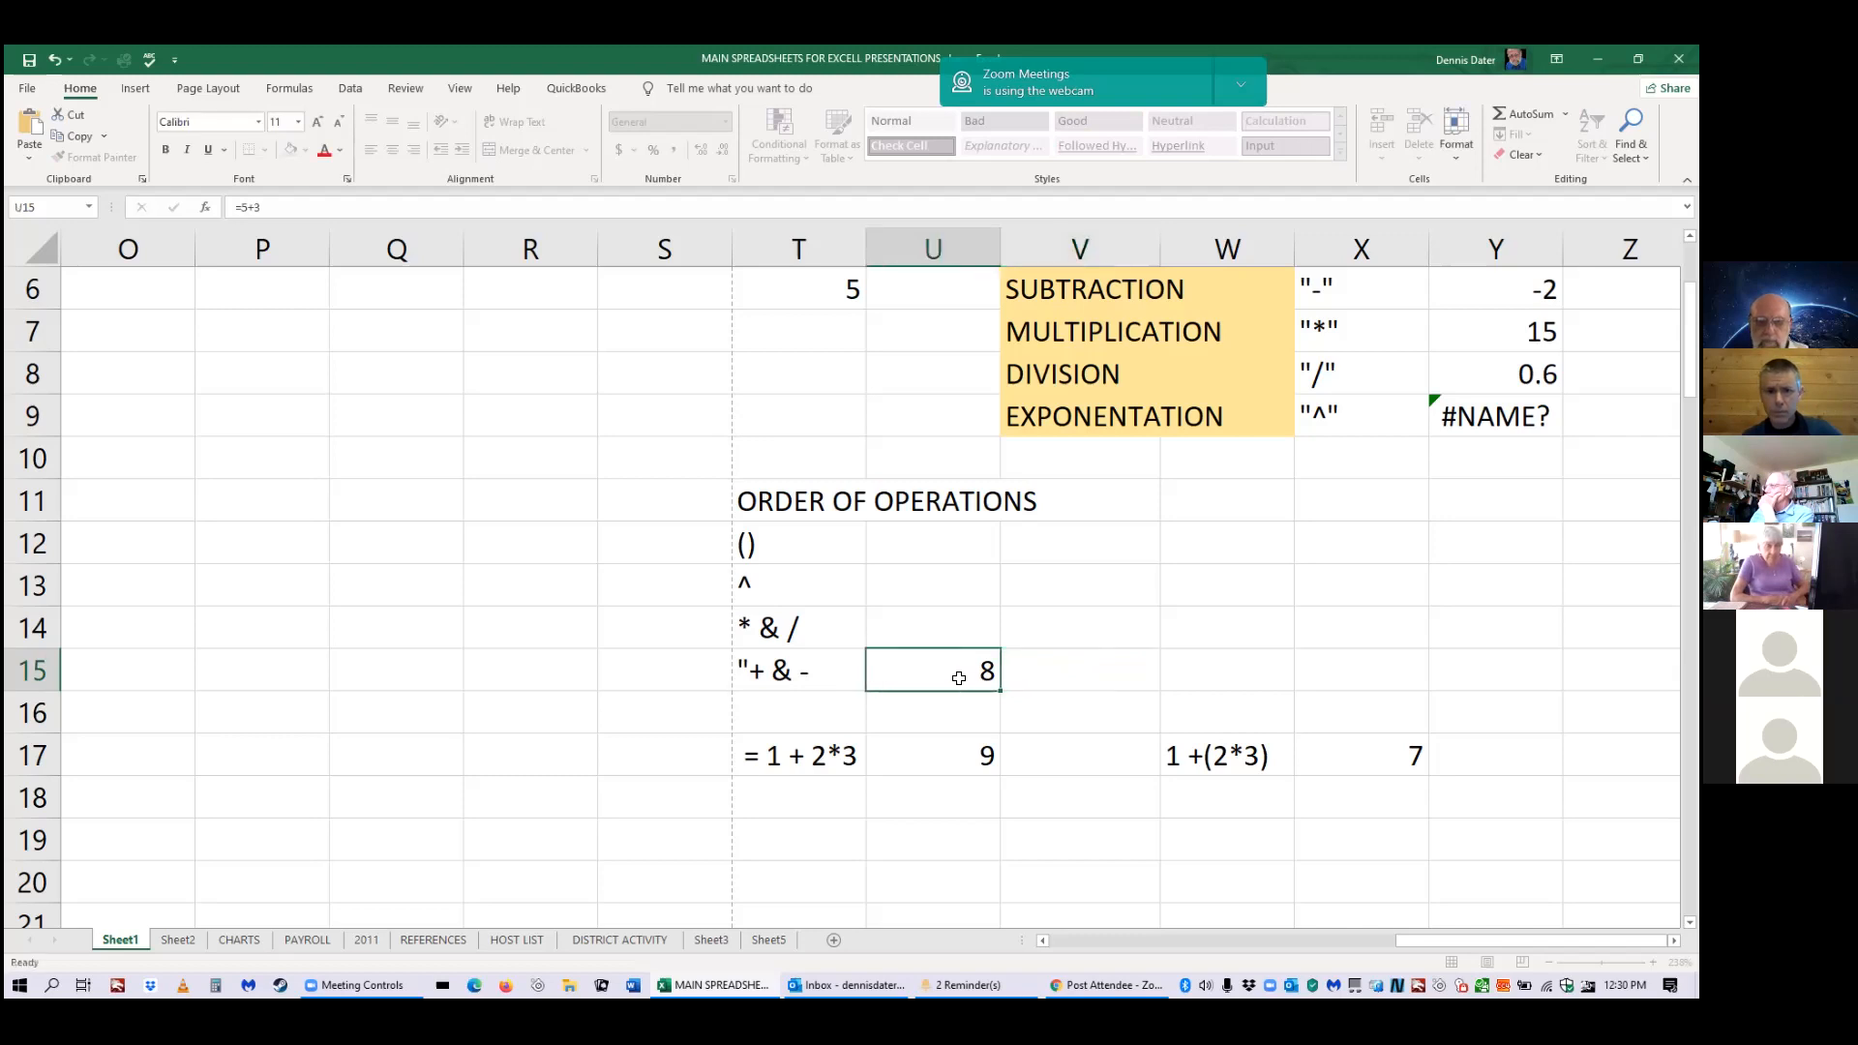
key("BackSpace")
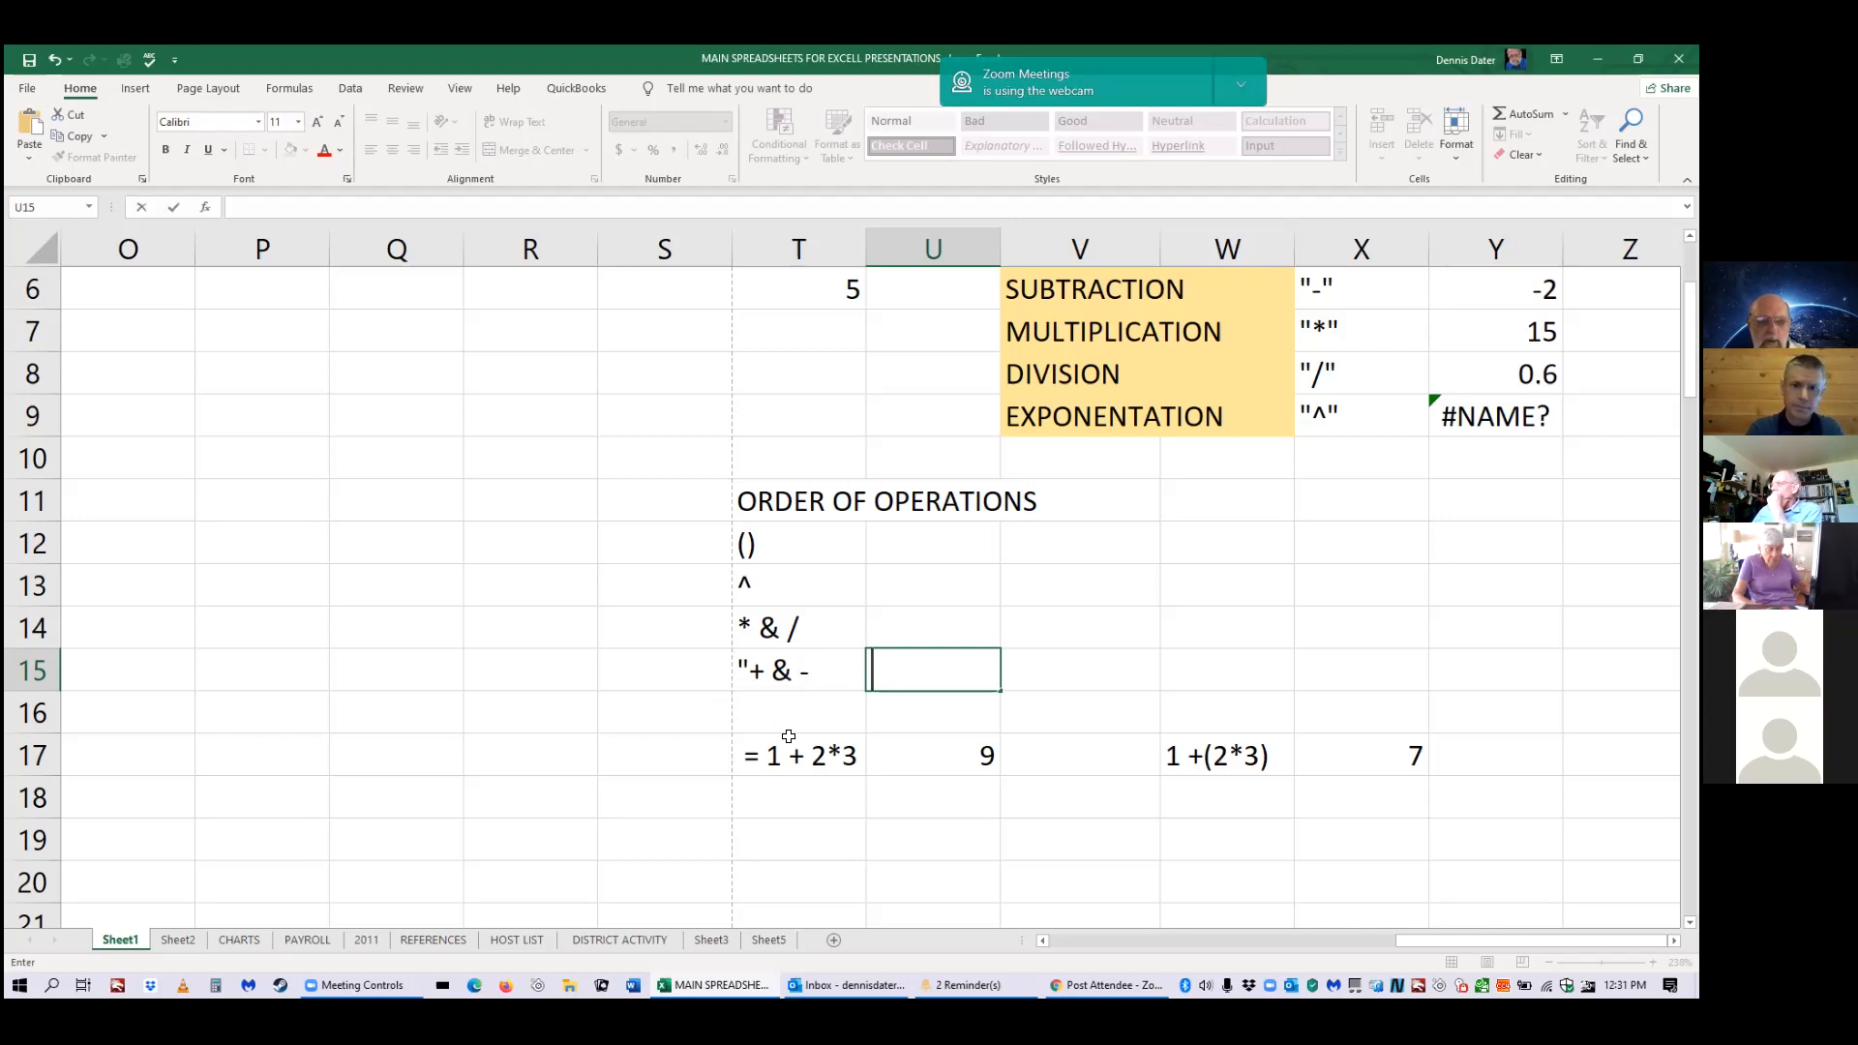
type("8")
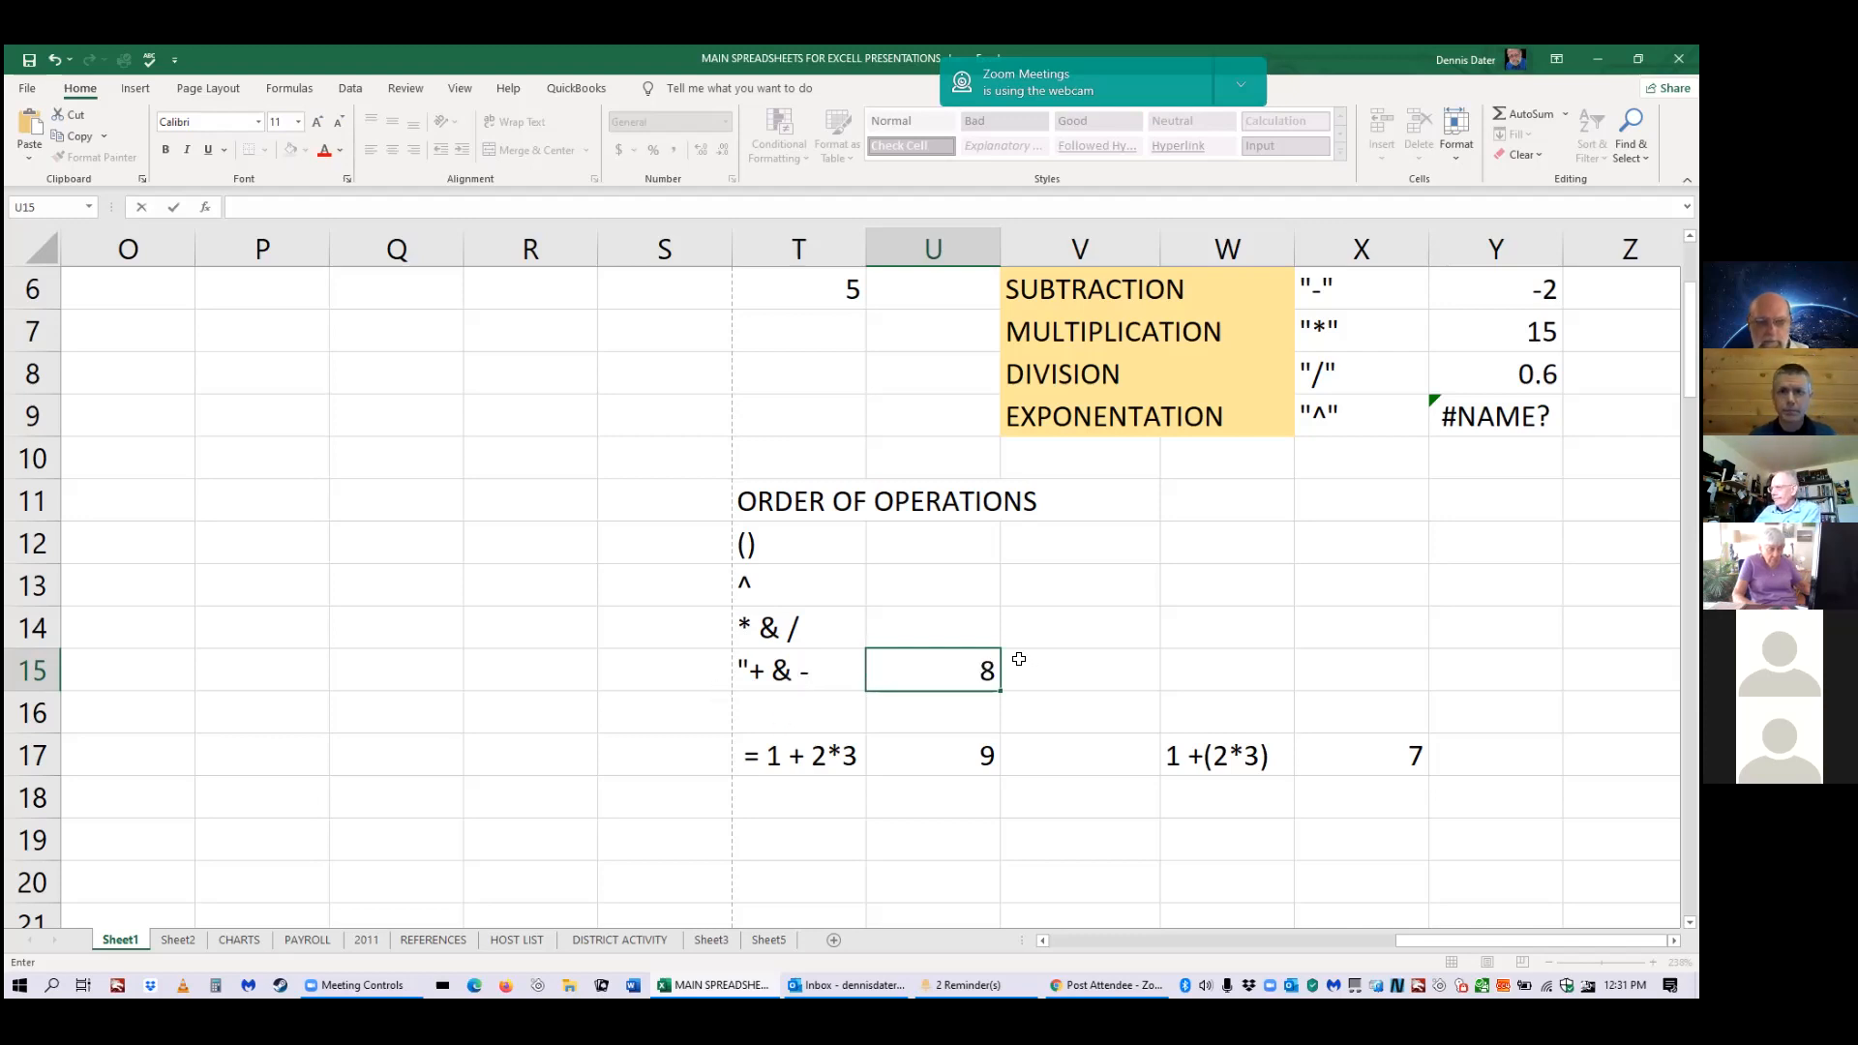
key("BackSpace")
scroll(655, 406, "up", 2)
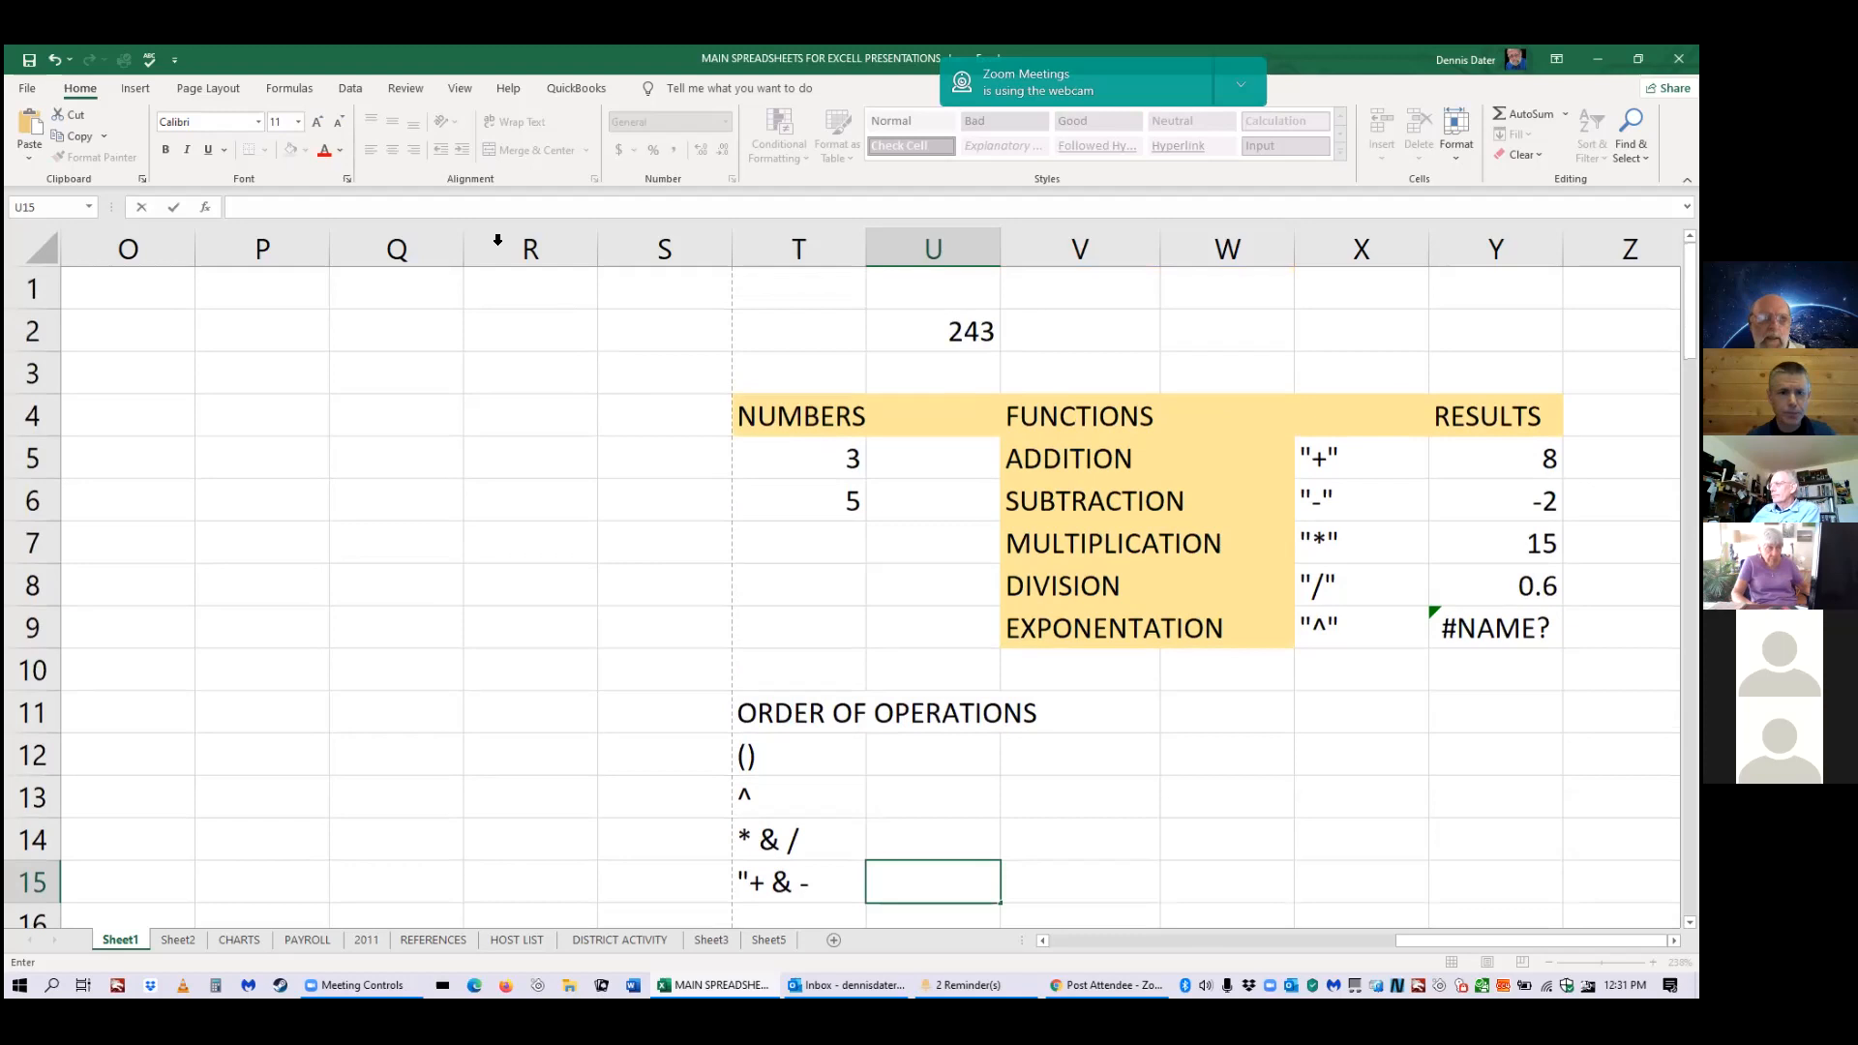
scroll(1481, 230, "down", 2)
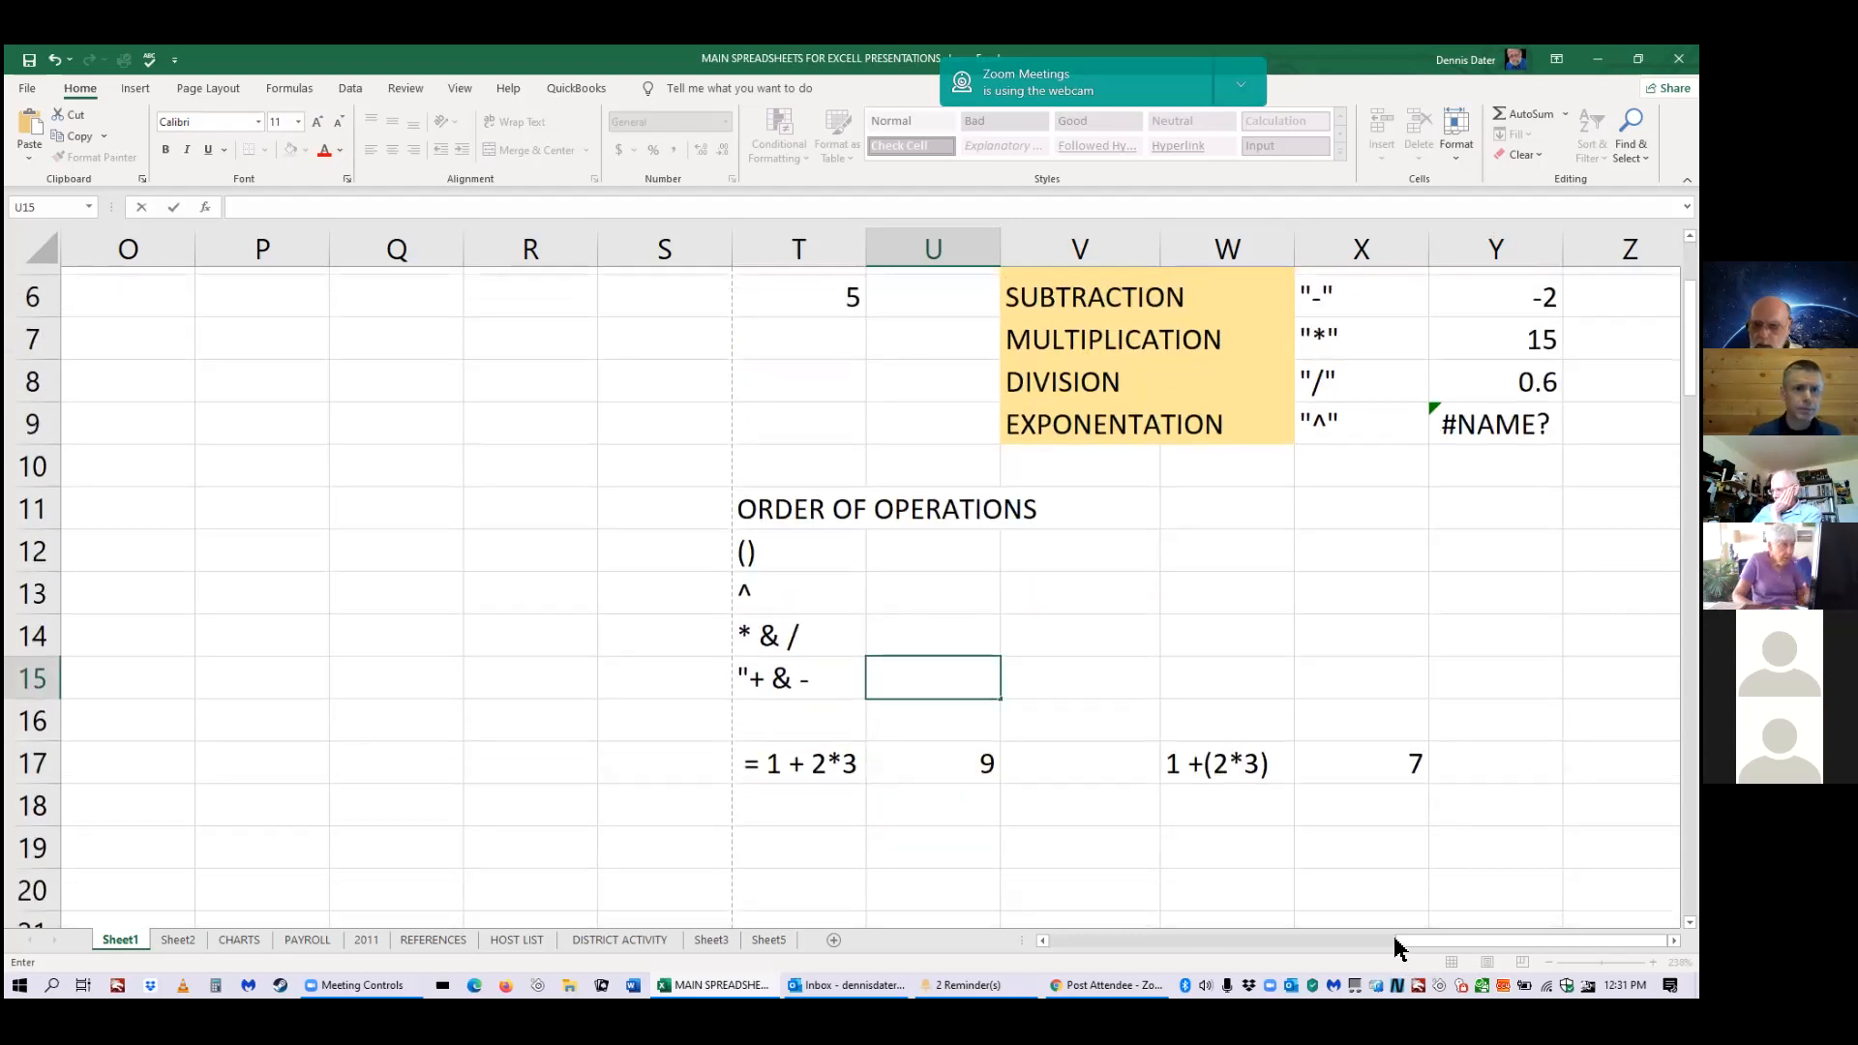
Bring the CANDY, SODA and HOT DOGS ITEMS table into view and widen the amounts column.
left_click_drag(1395, 939, 1366, 939)
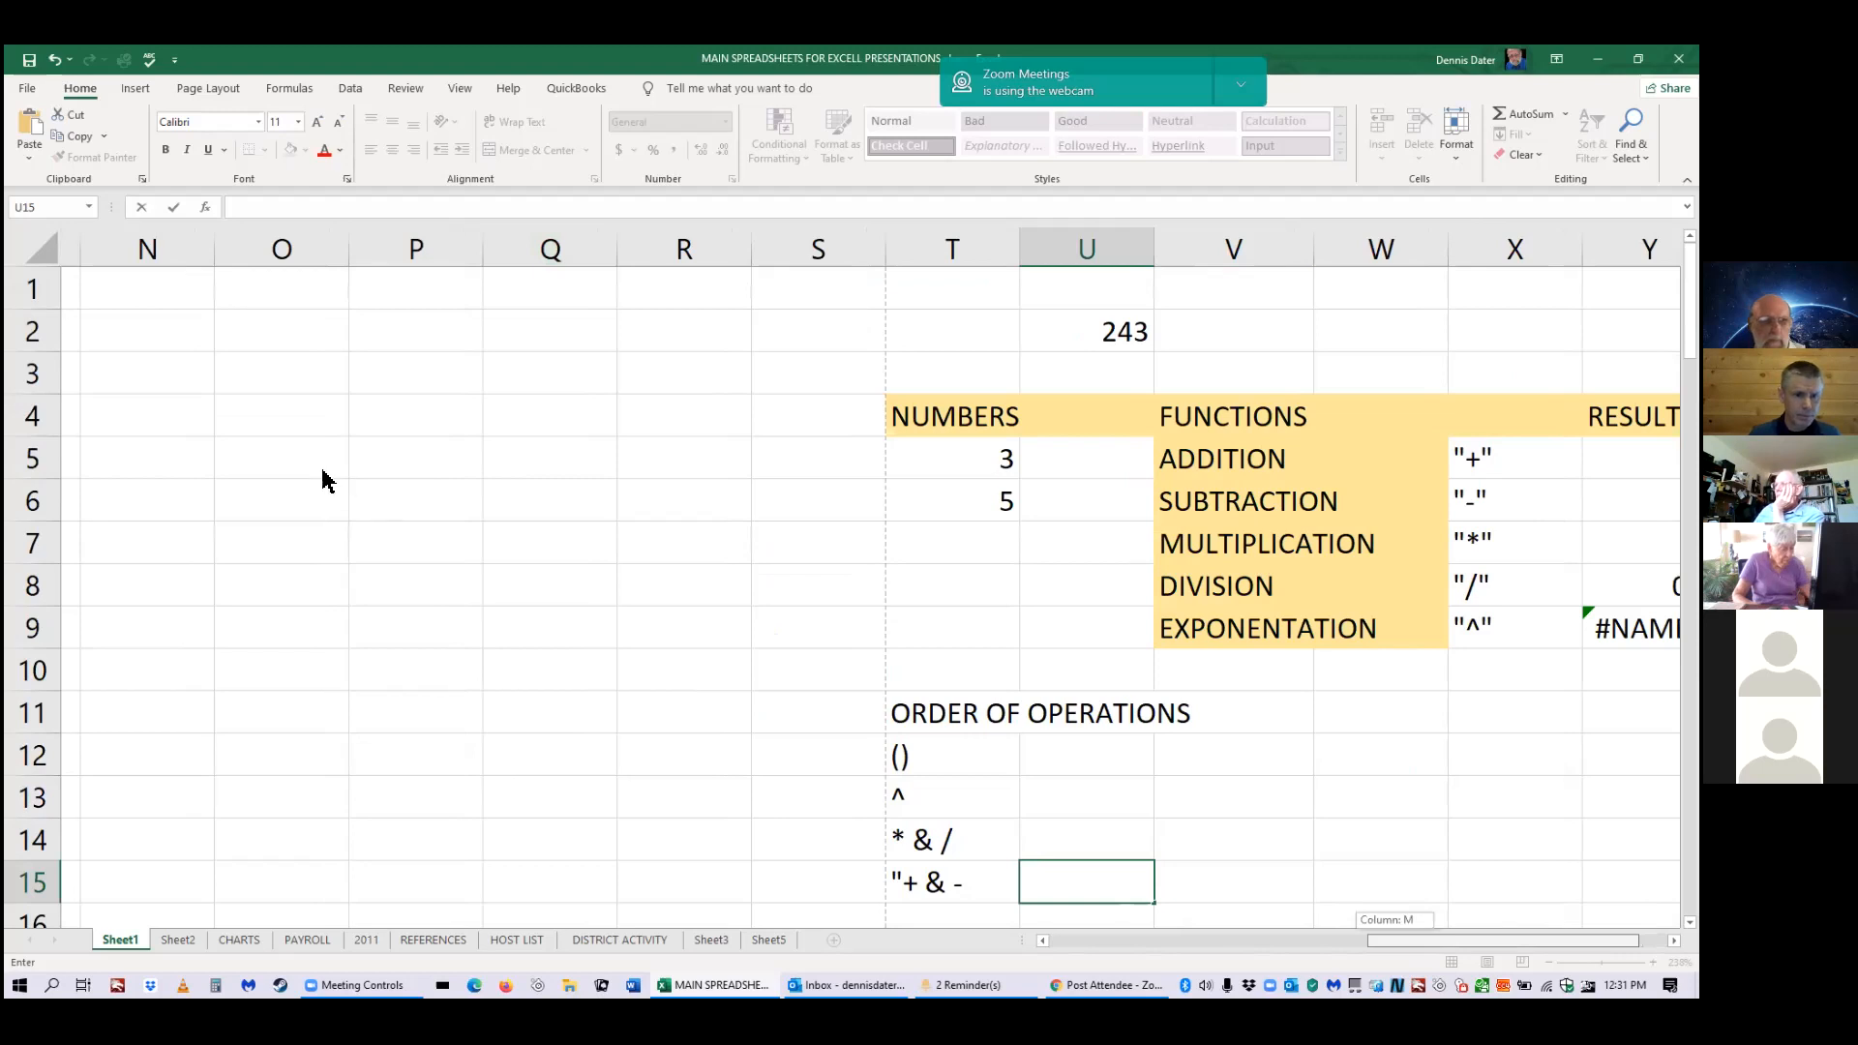
left_click_drag(323, 471, 260, 539)
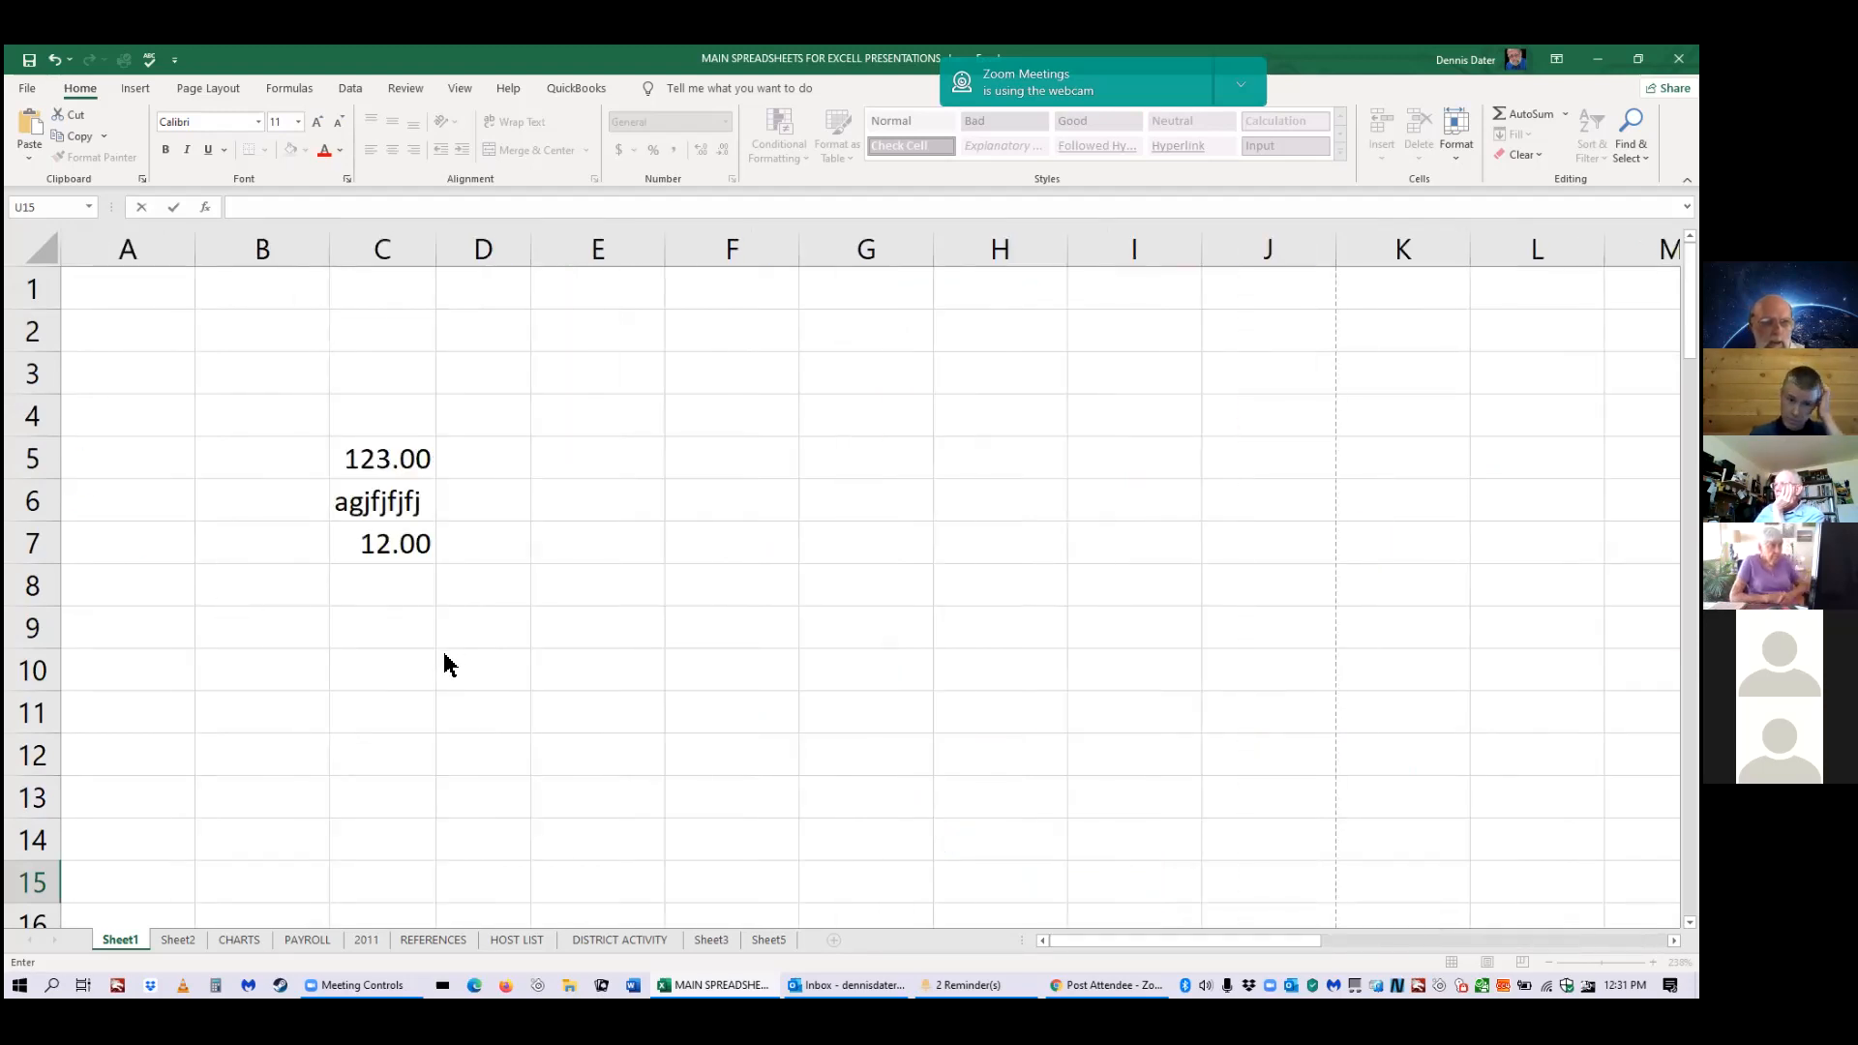
scroll(489, 656, "down", 7)
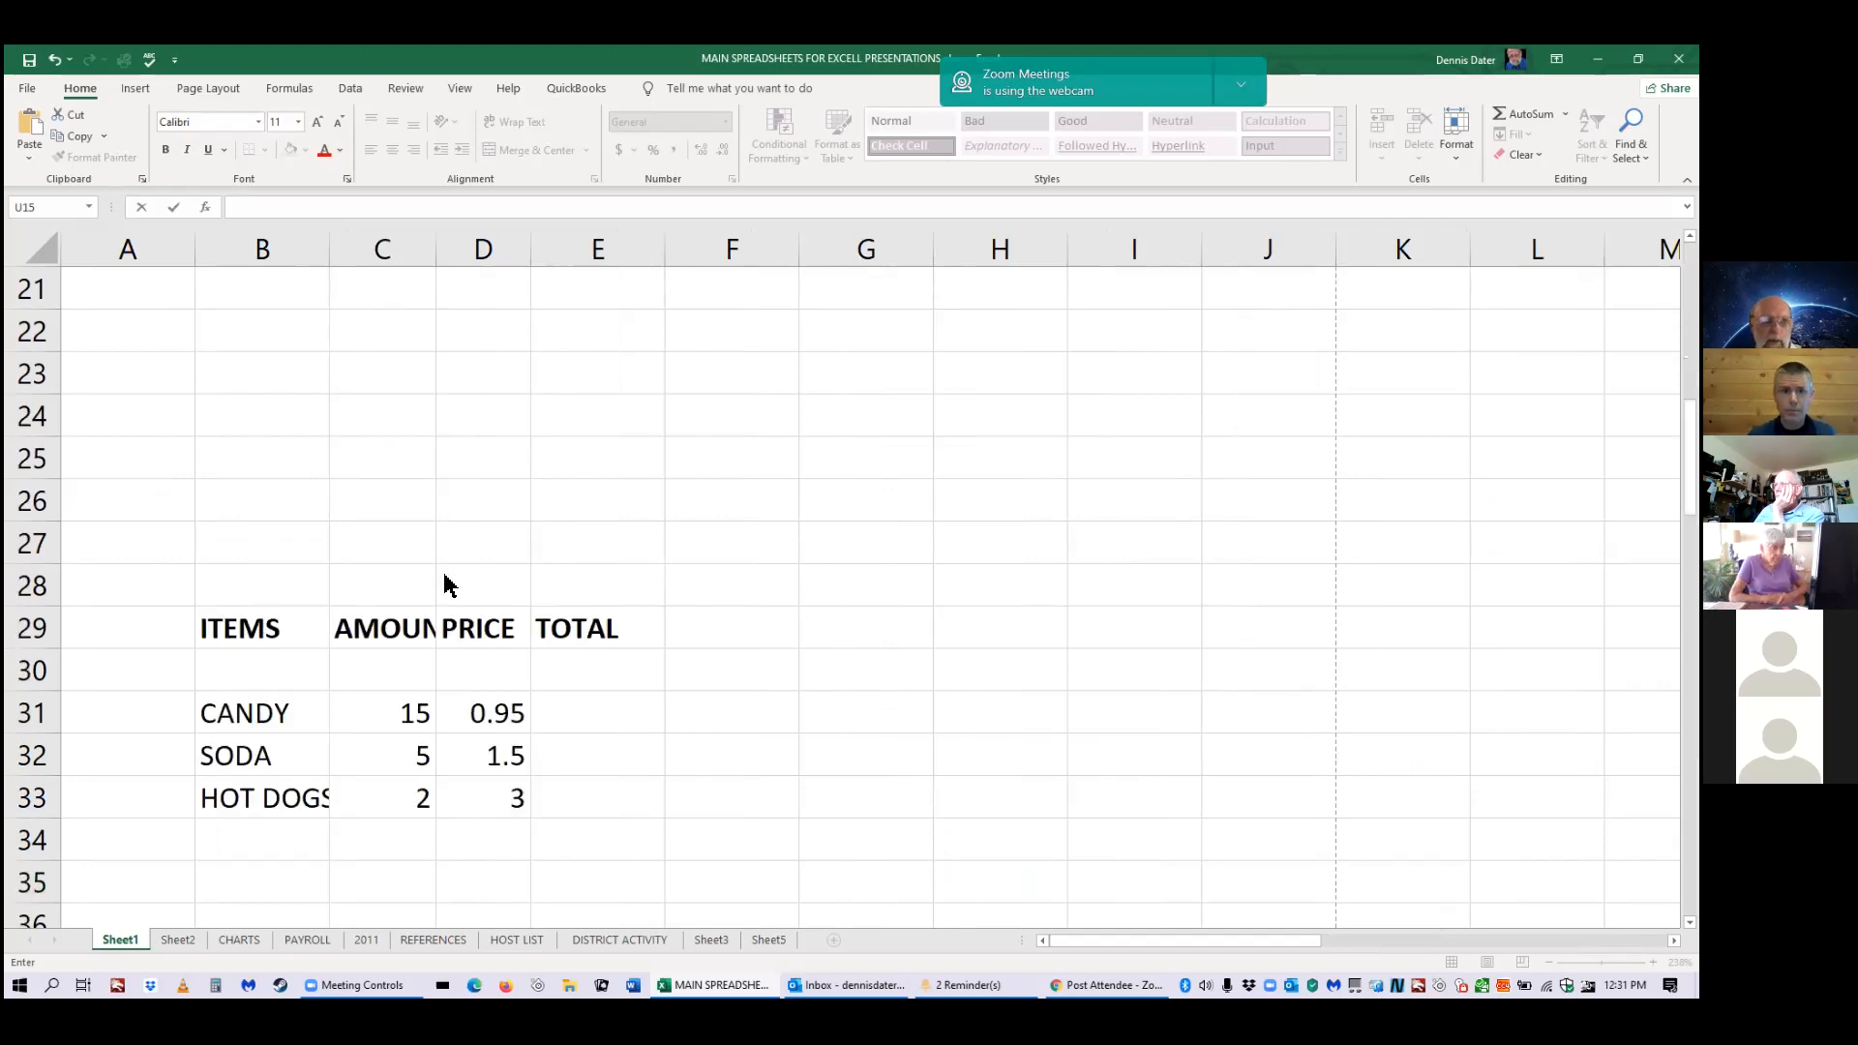
scroll(445, 585, "down", 2)
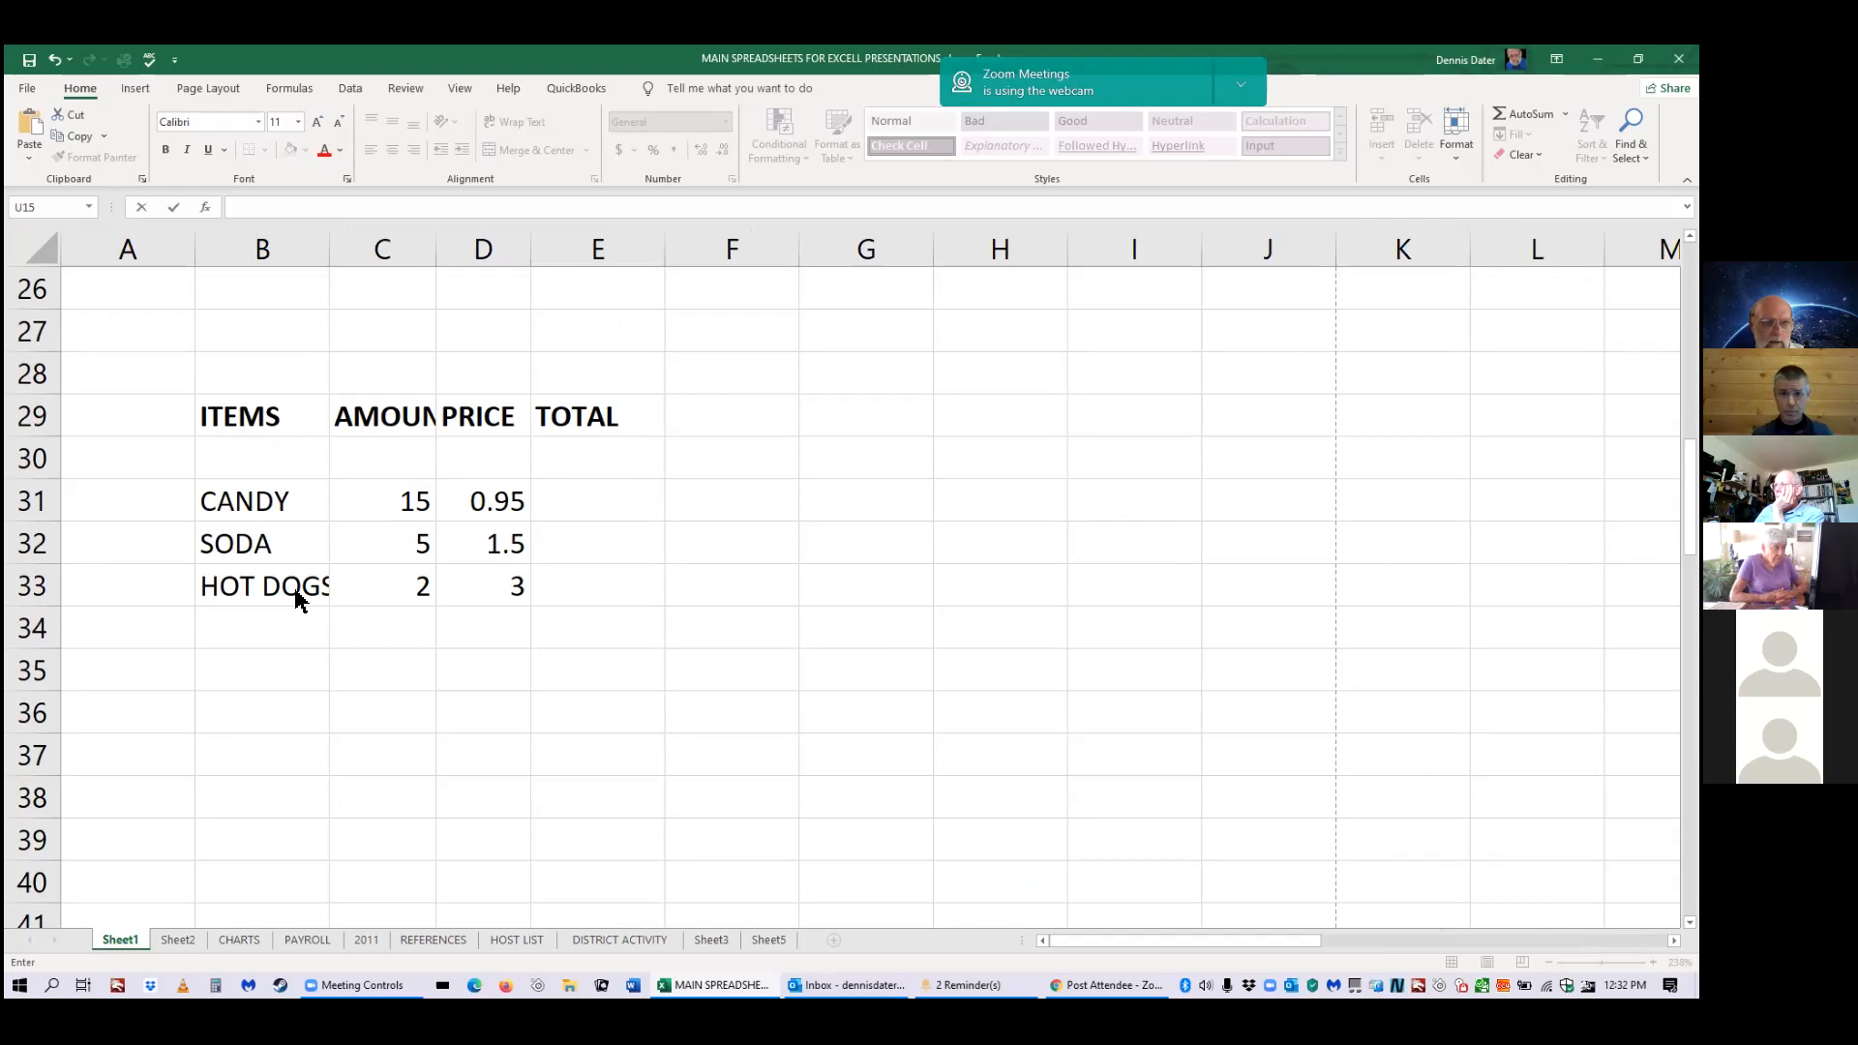
left_click(327, 243)
left_click_drag(328, 243, 356, 245)
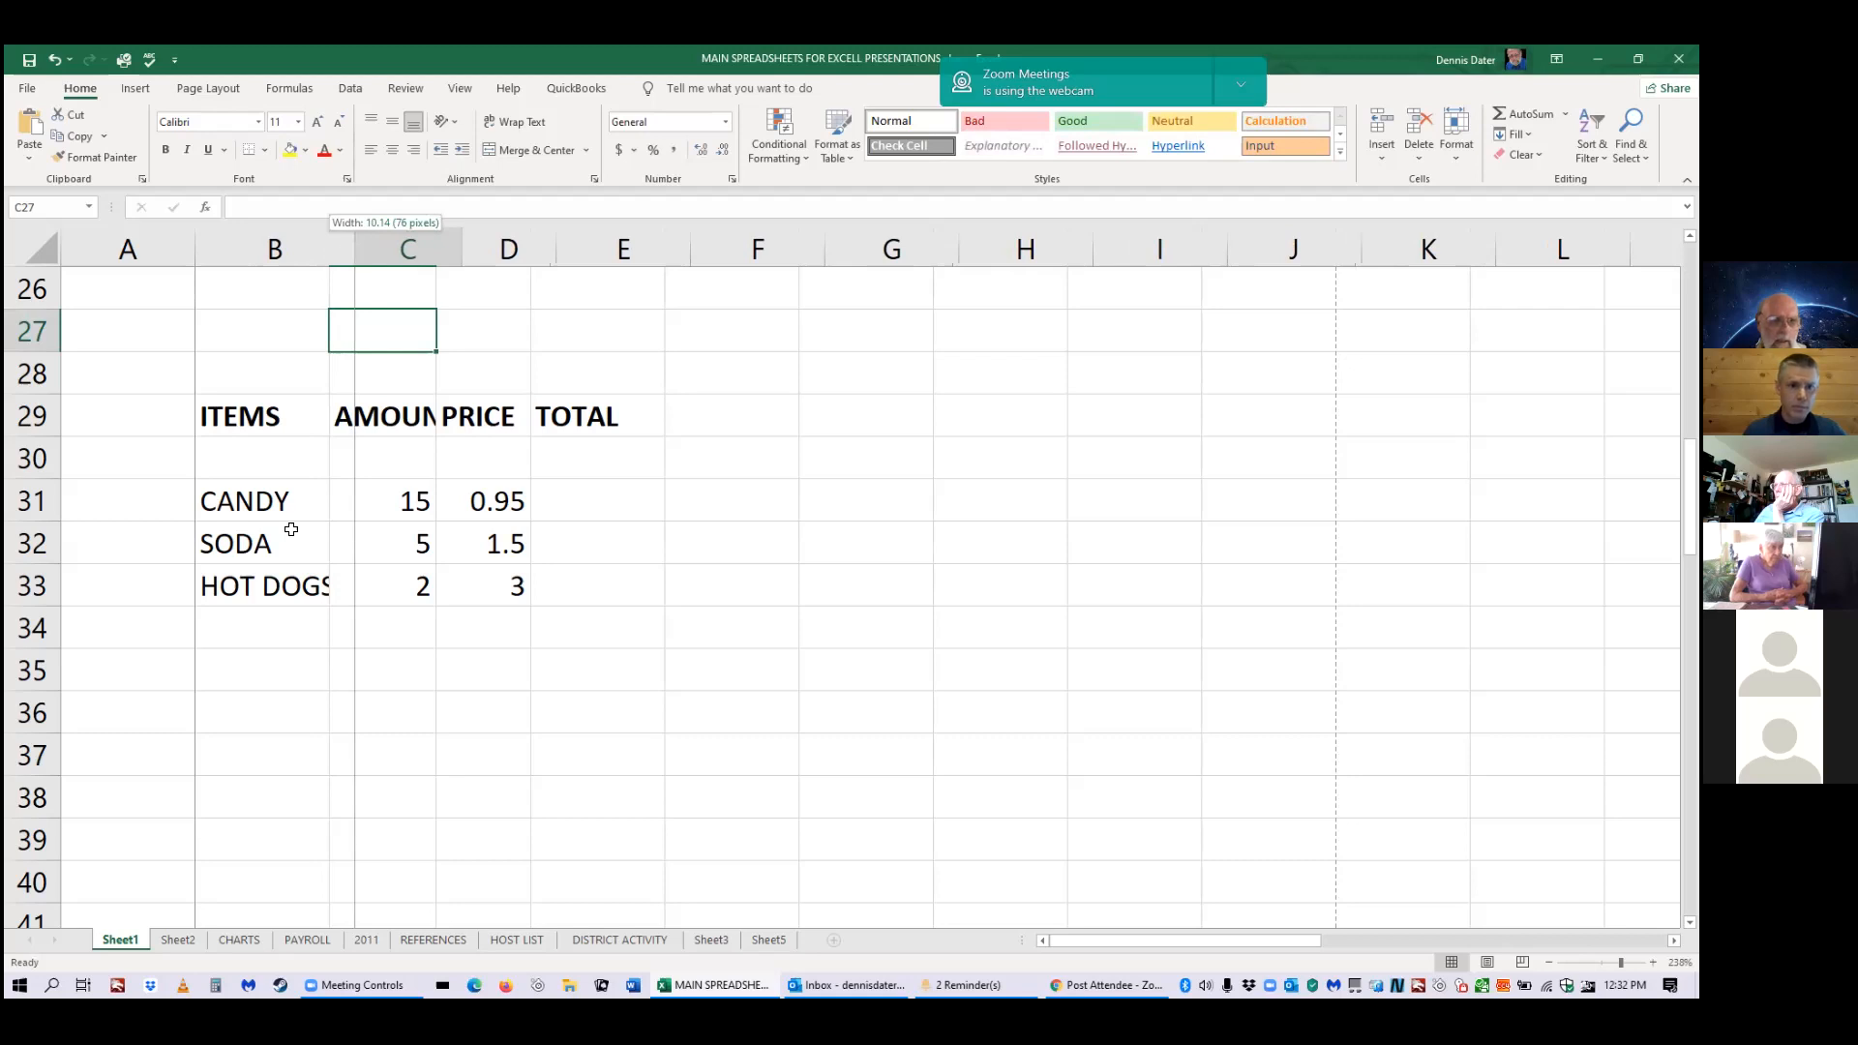
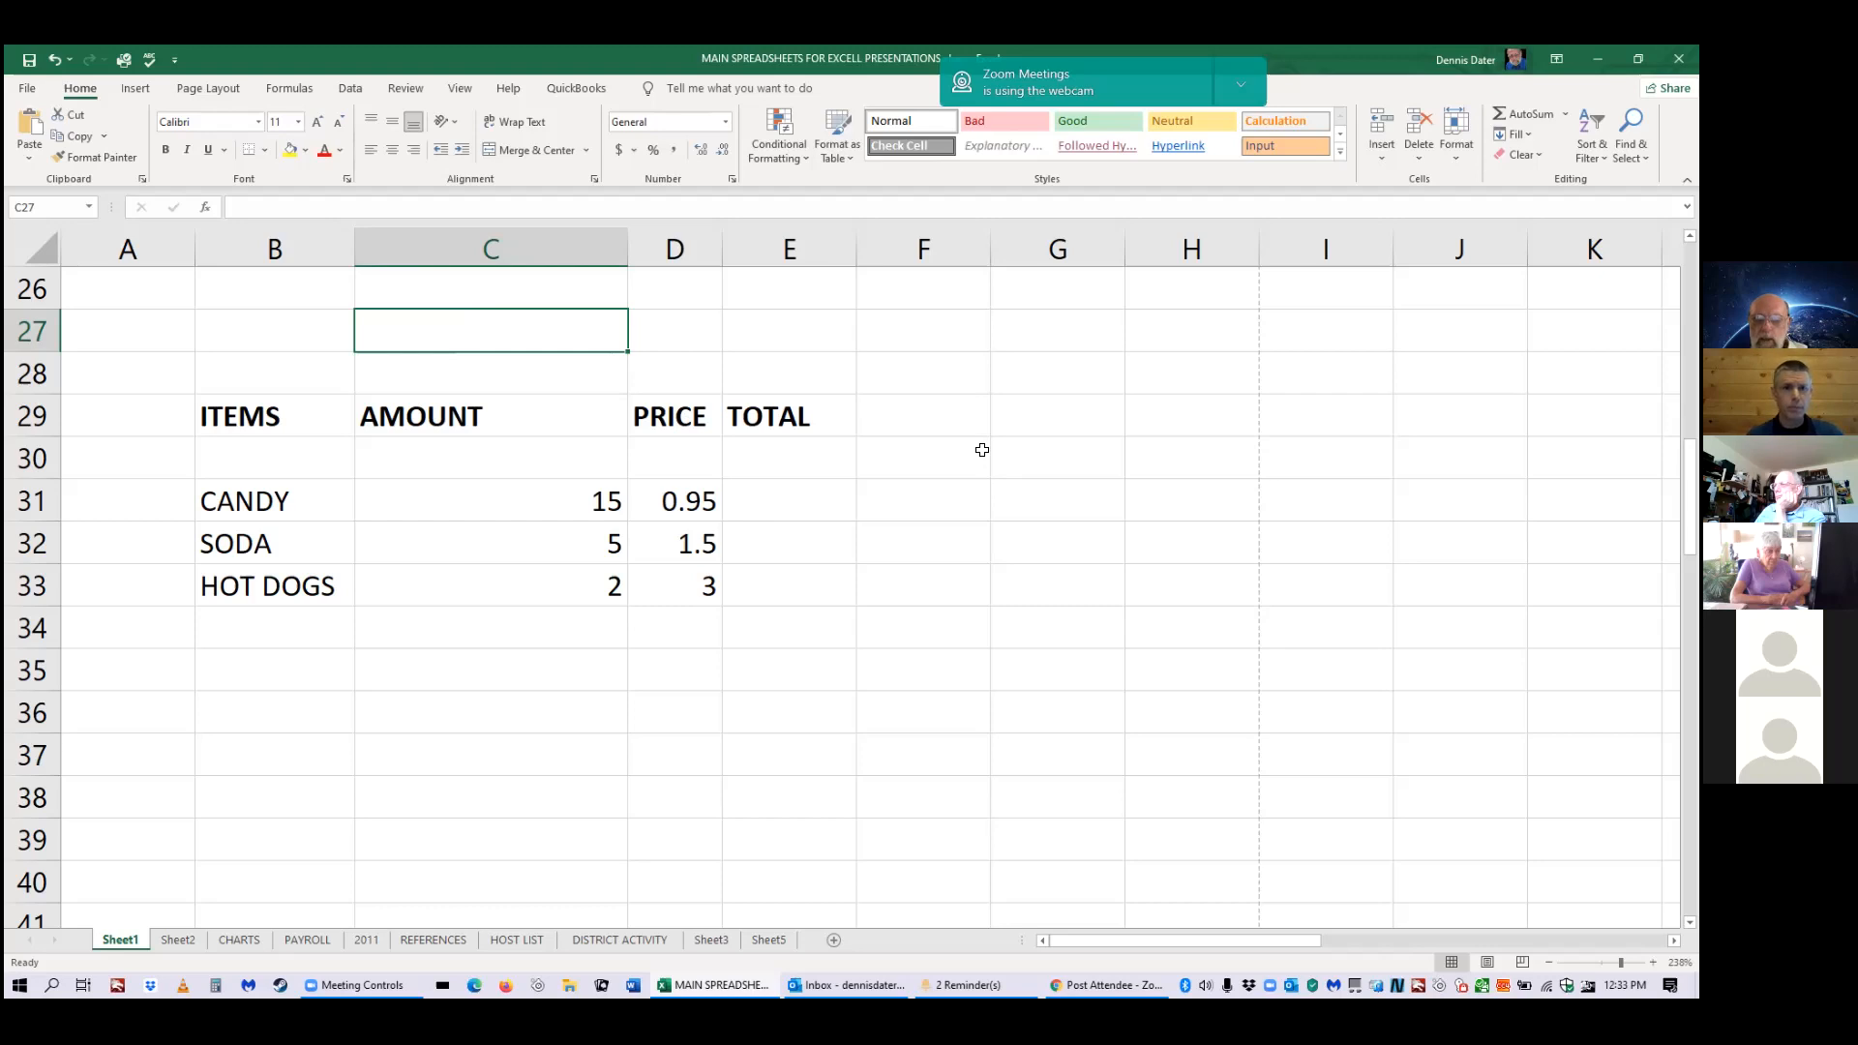
Enter january and february in G29:G30 and auto-fill the month series down through july.
left_click(1007, 422)
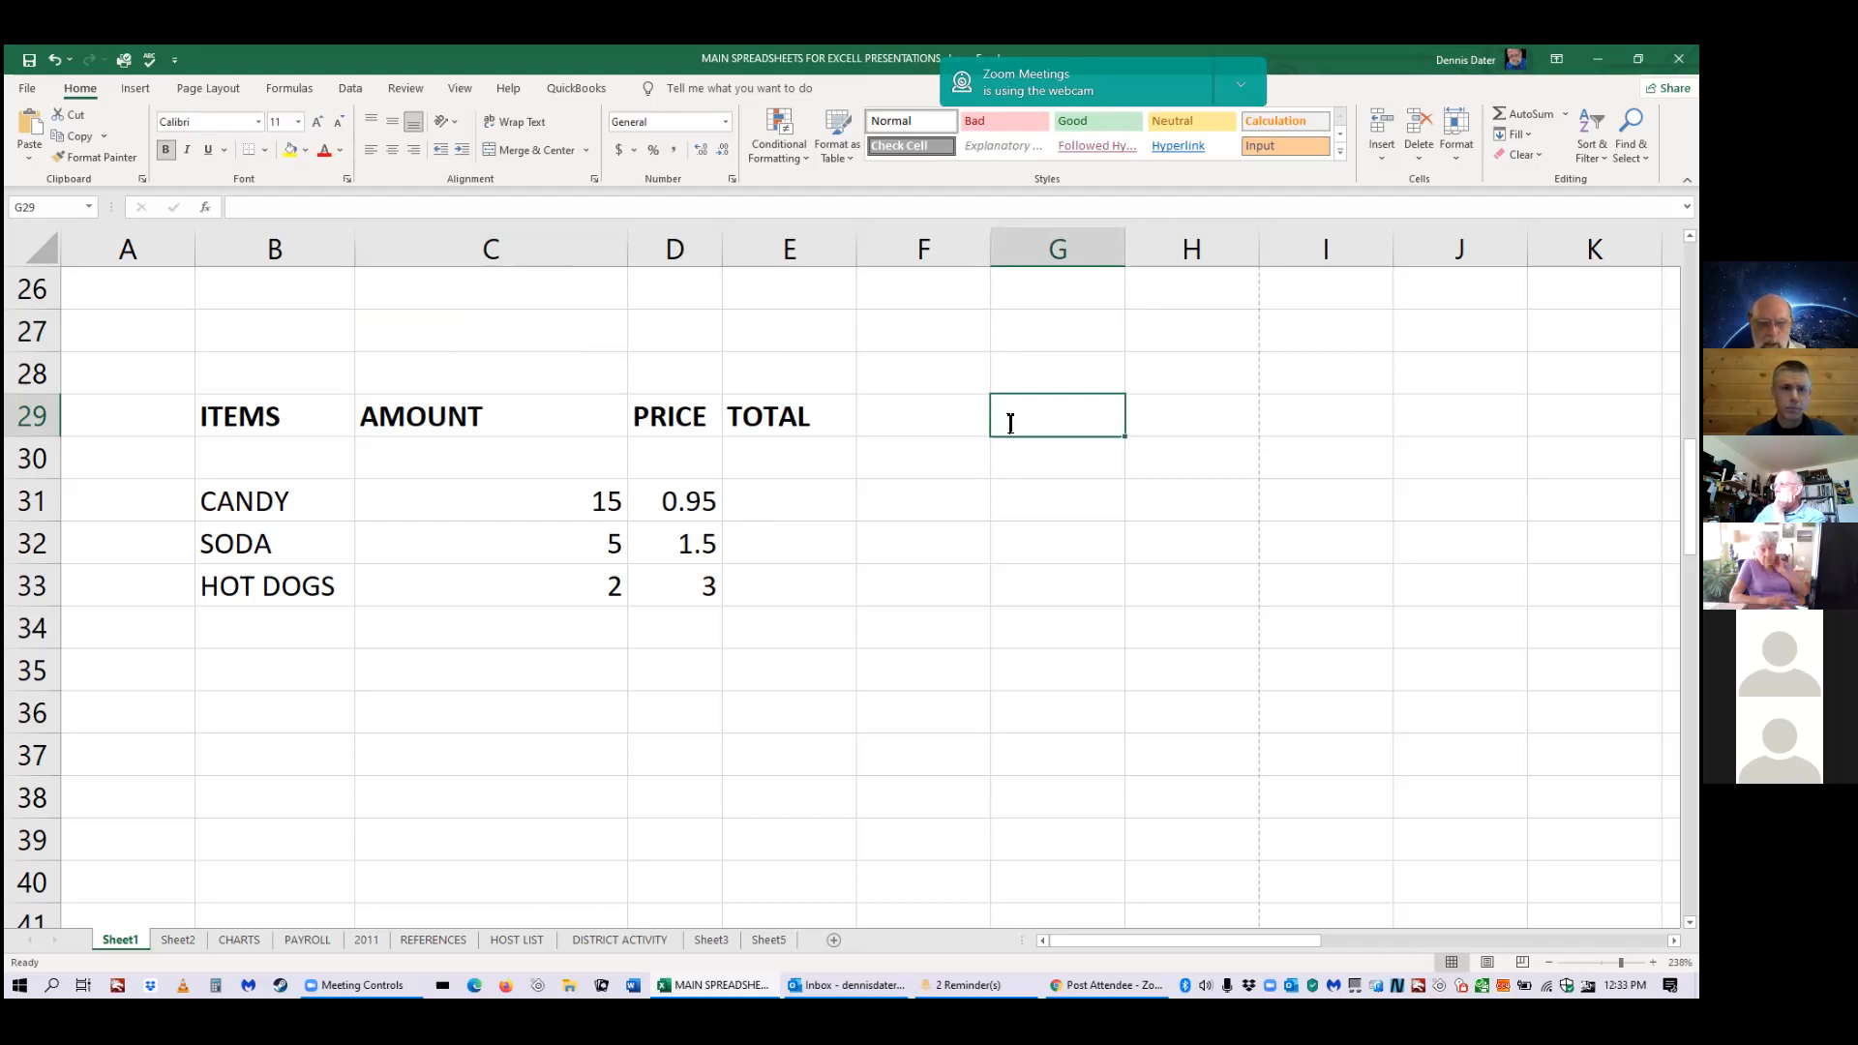
type("jan")
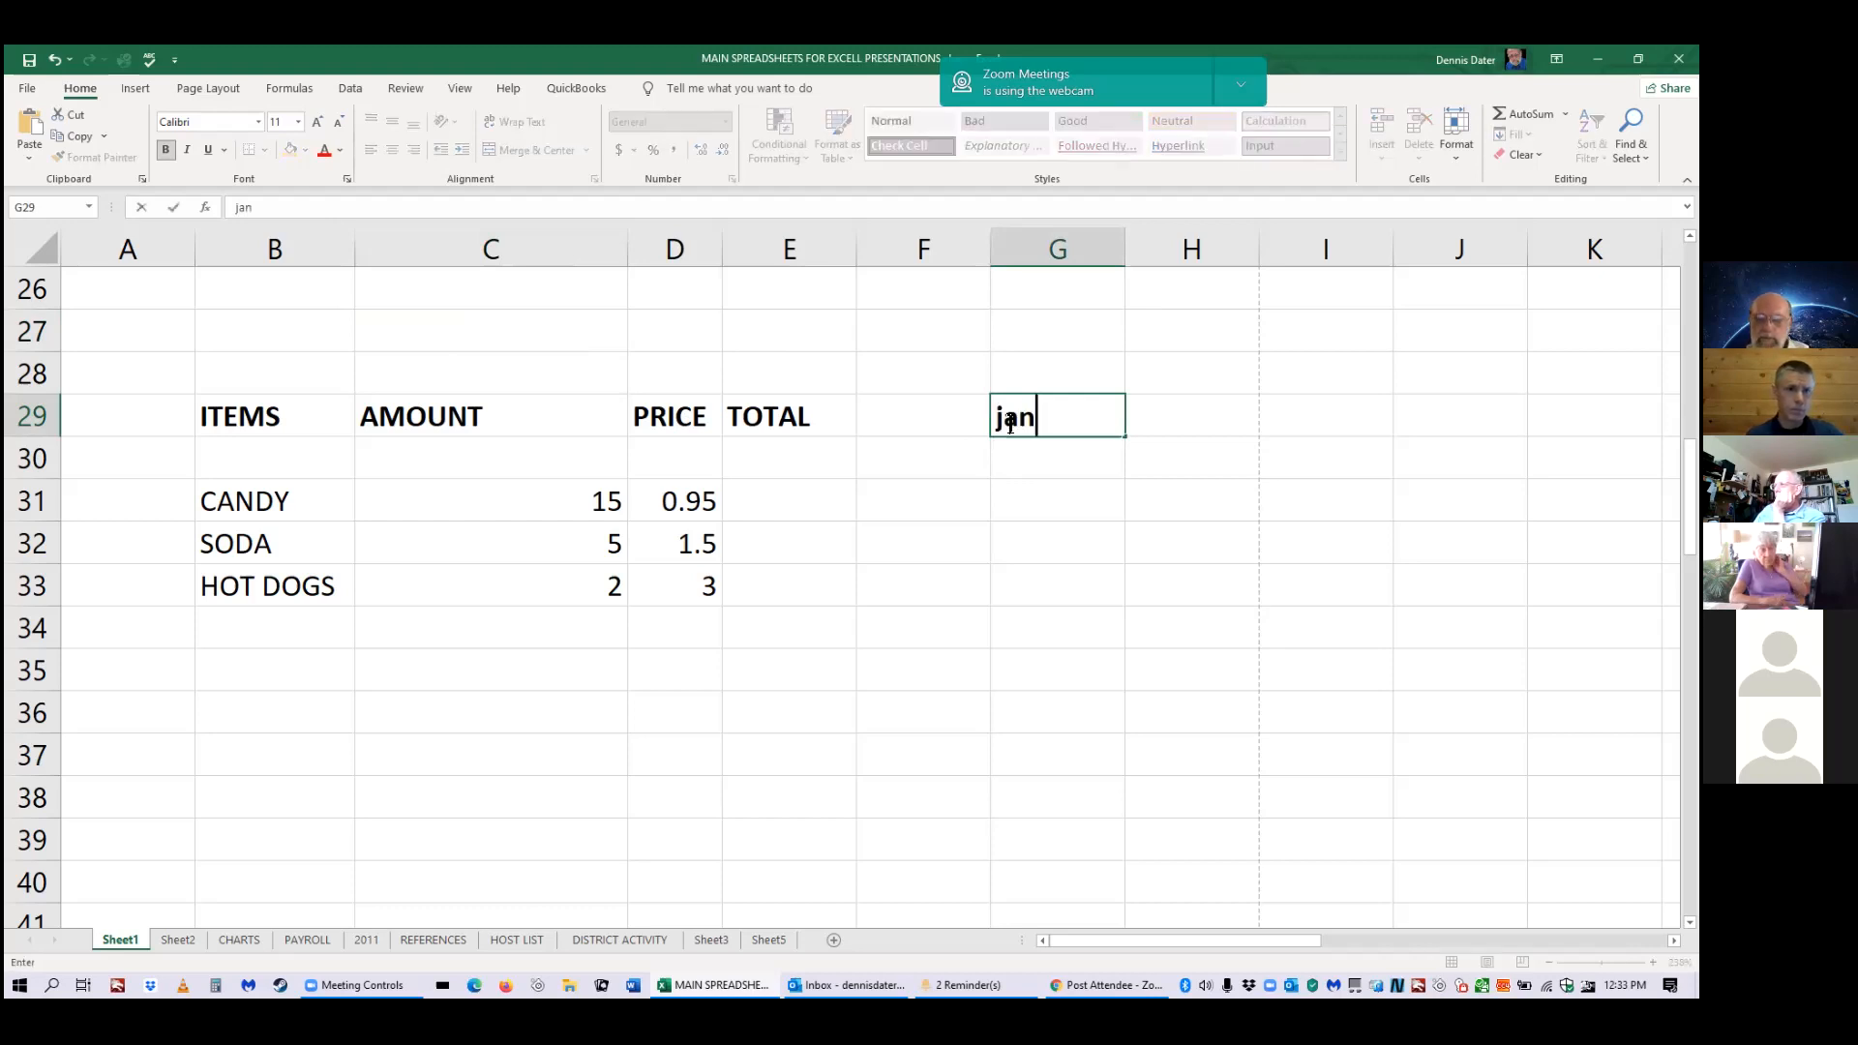
type("uar")
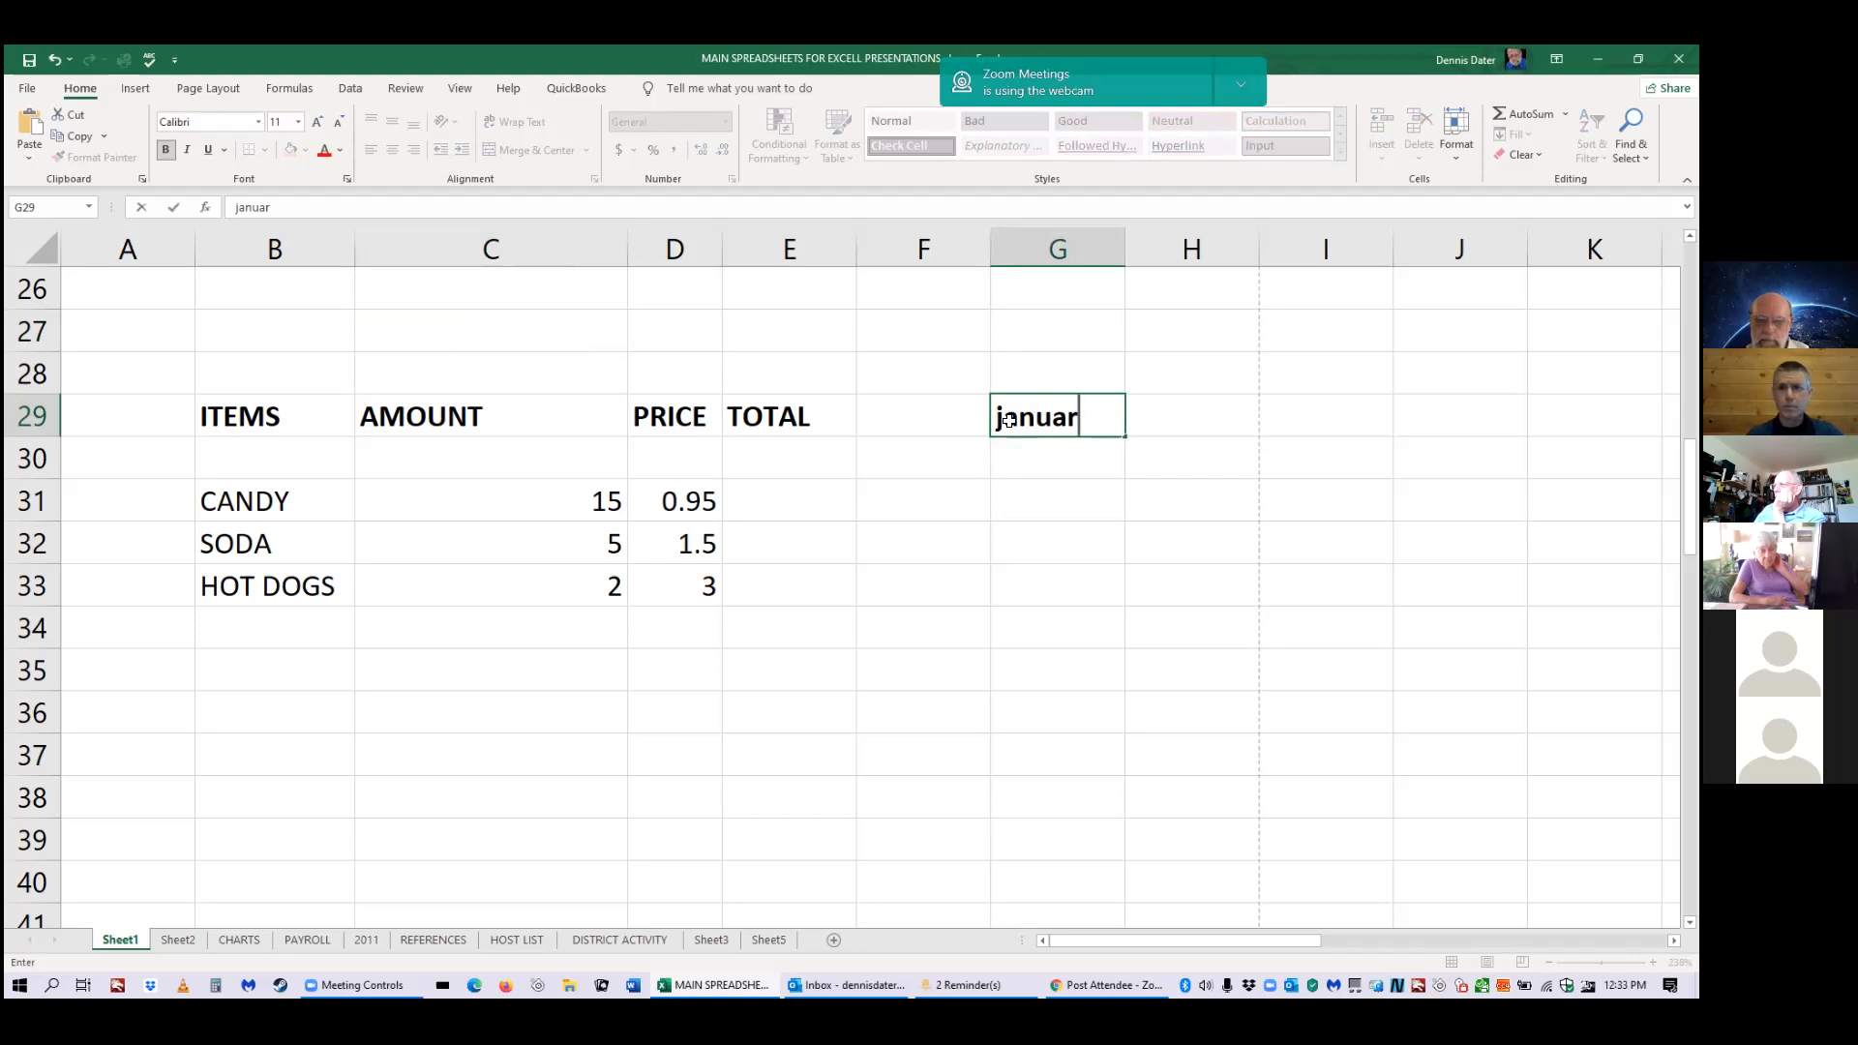
type("y")
key("Return")
type("february")
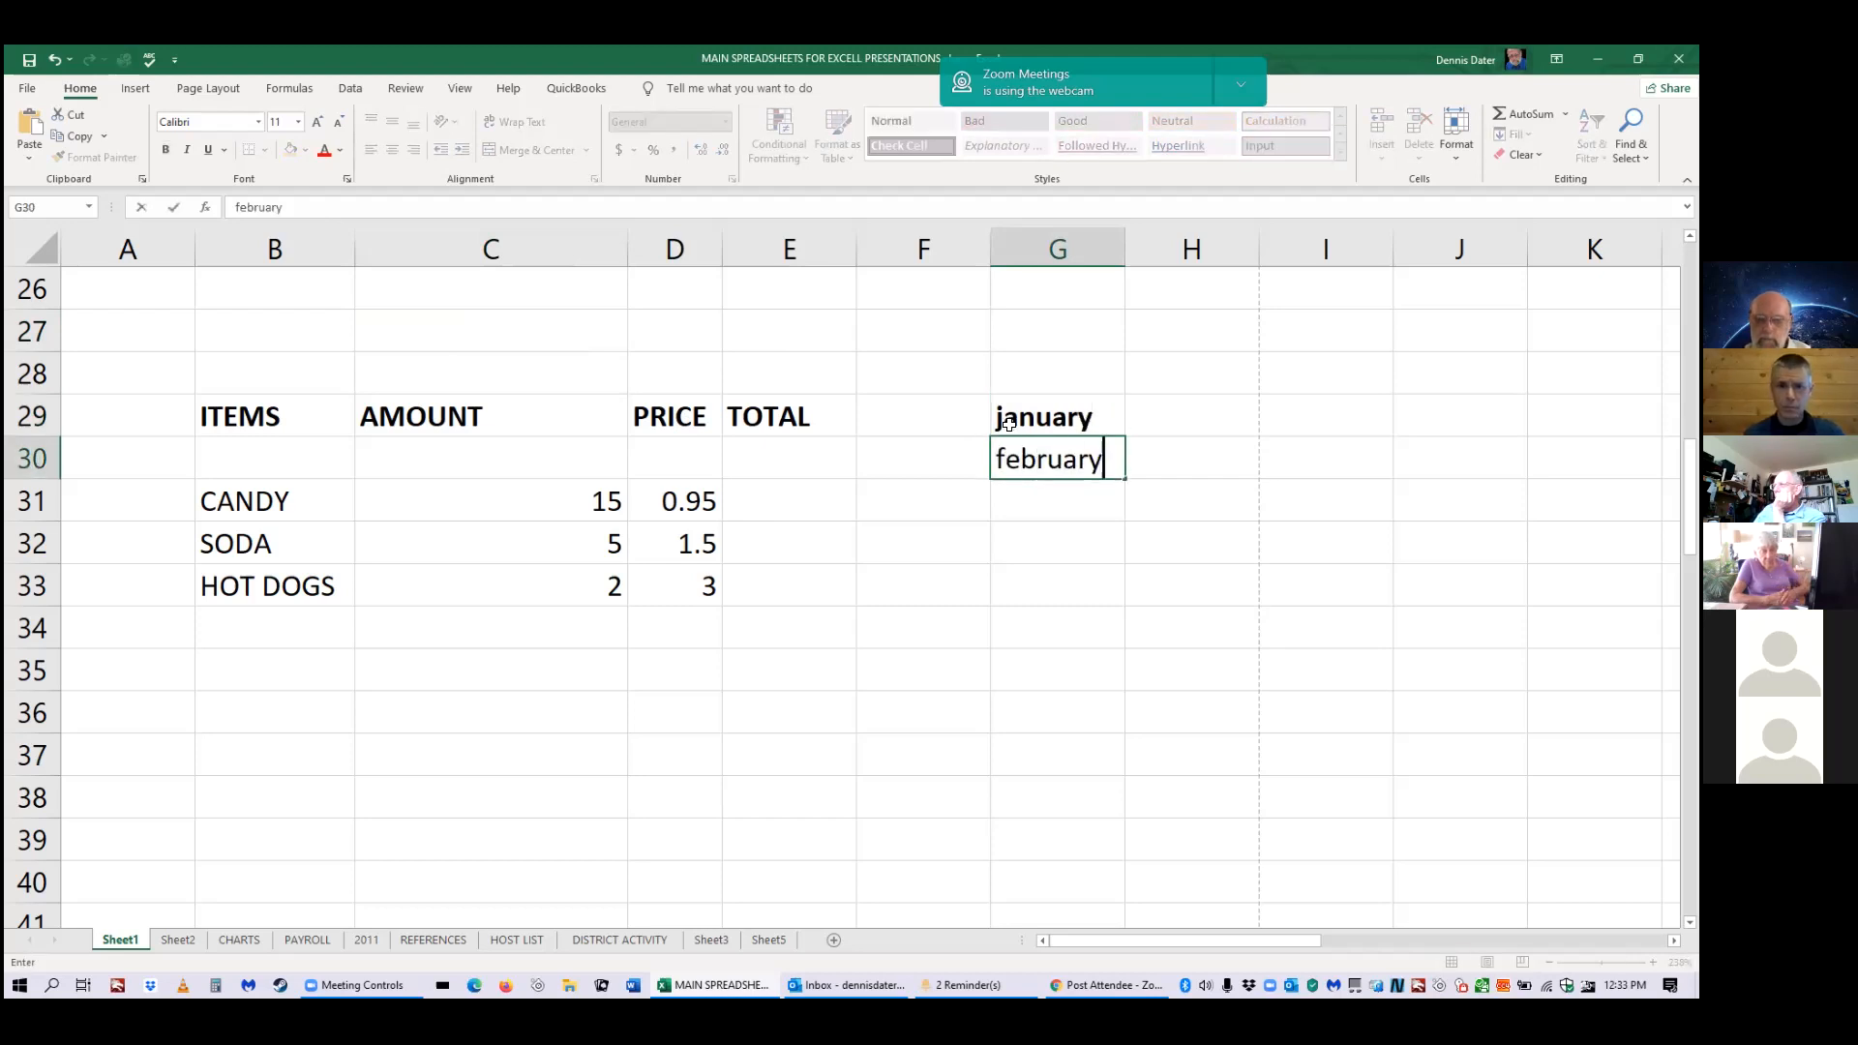
key("Return")
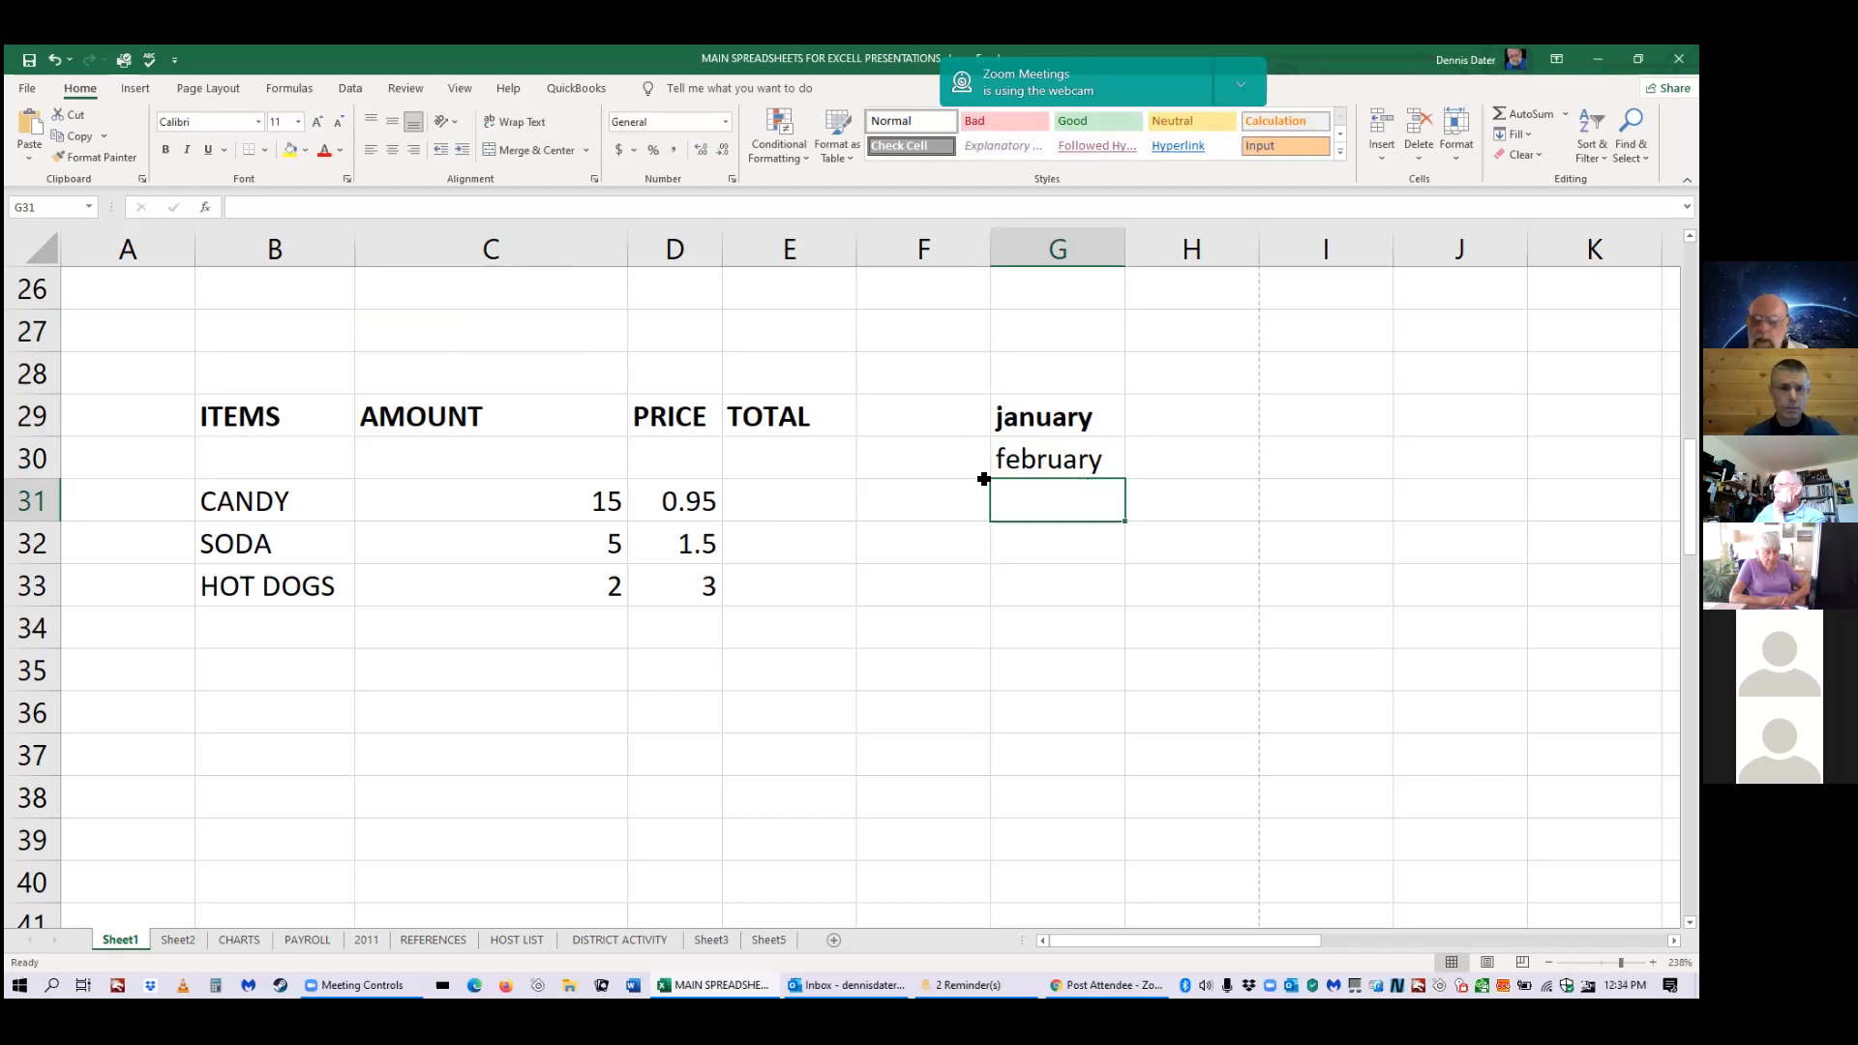
left_click(1061, 474)
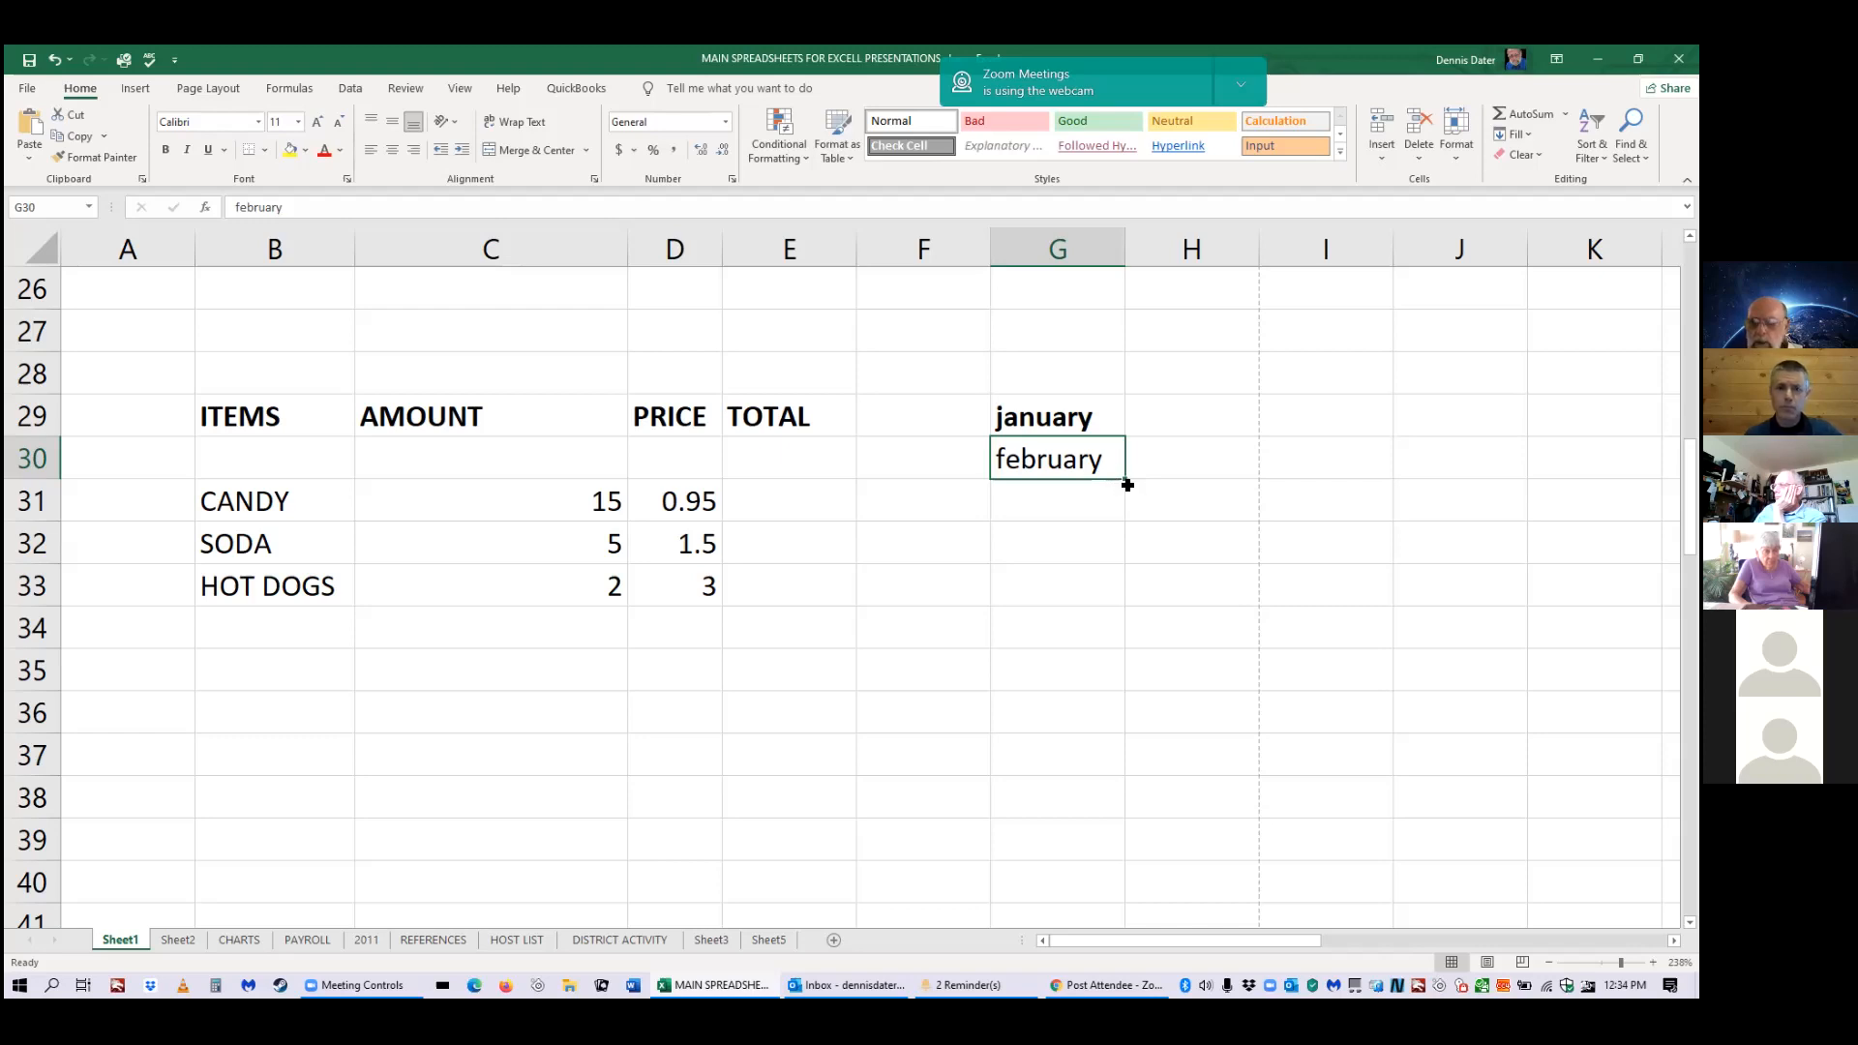
left_click_drag(1126, 489, 1120, 671)
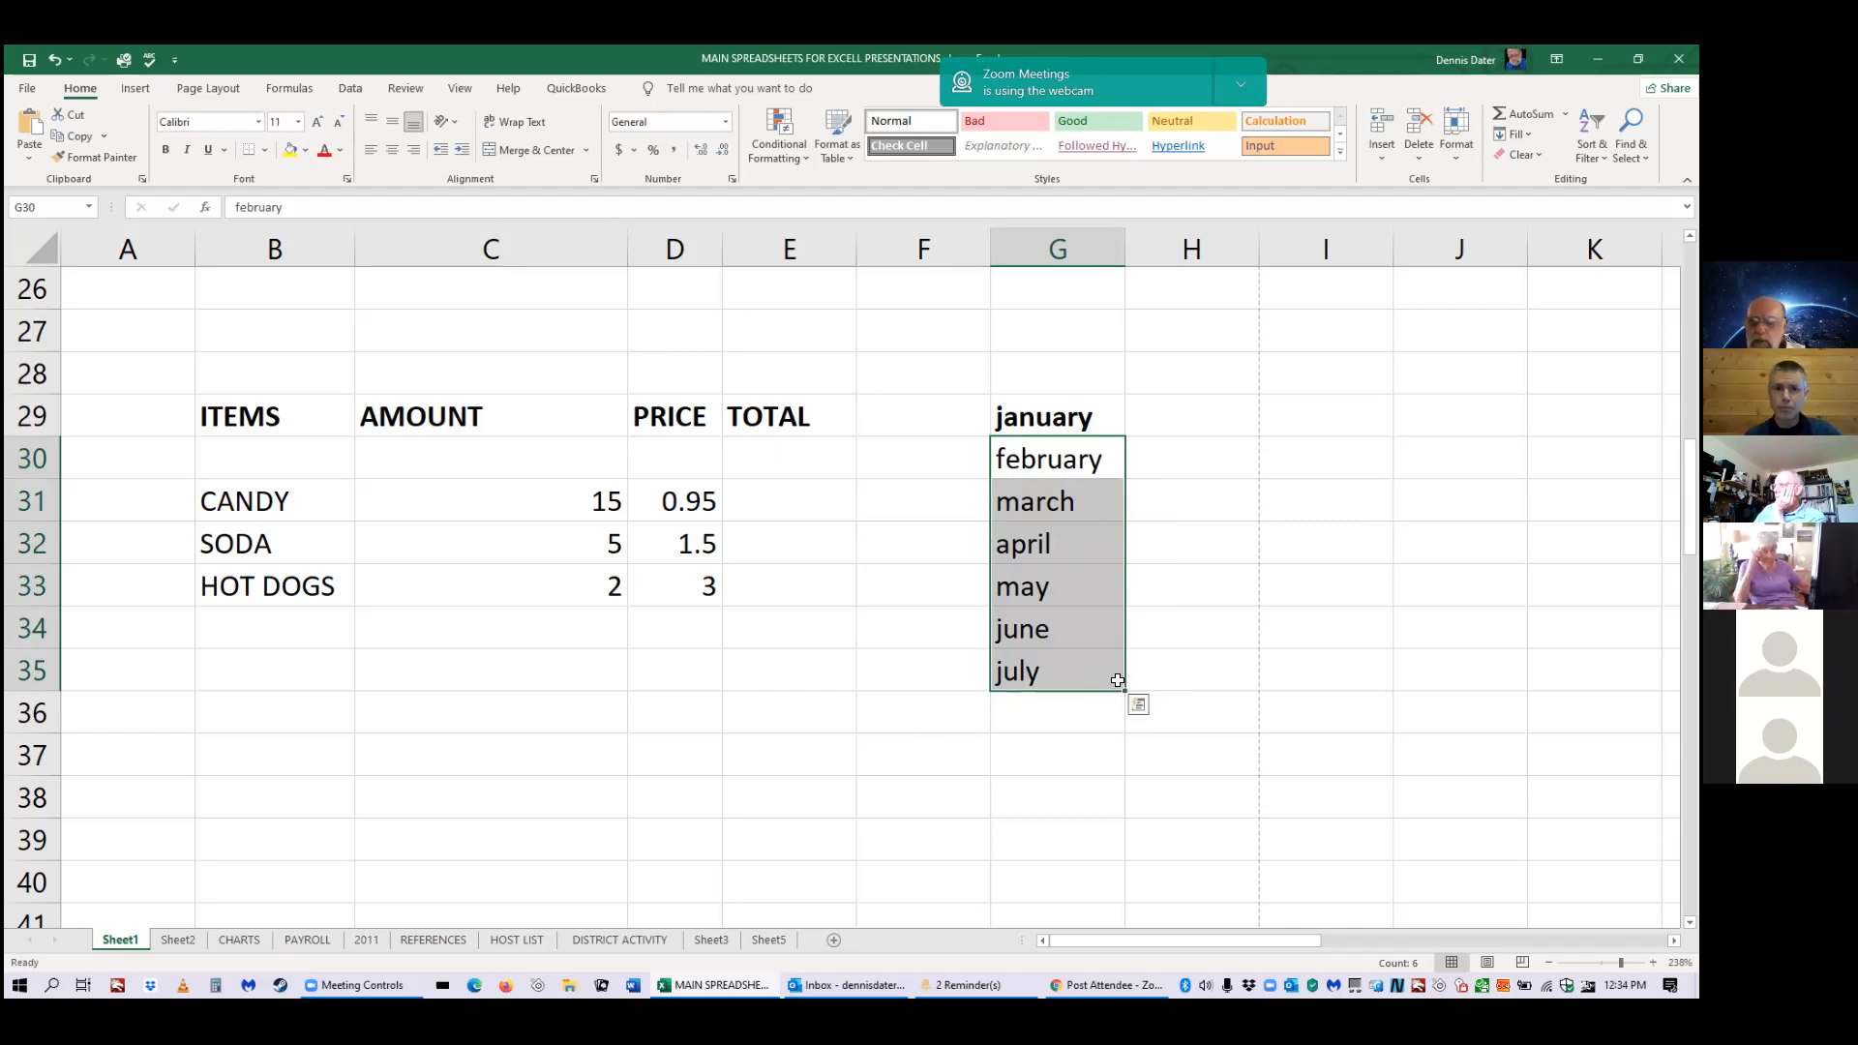
left_click(340, 709)
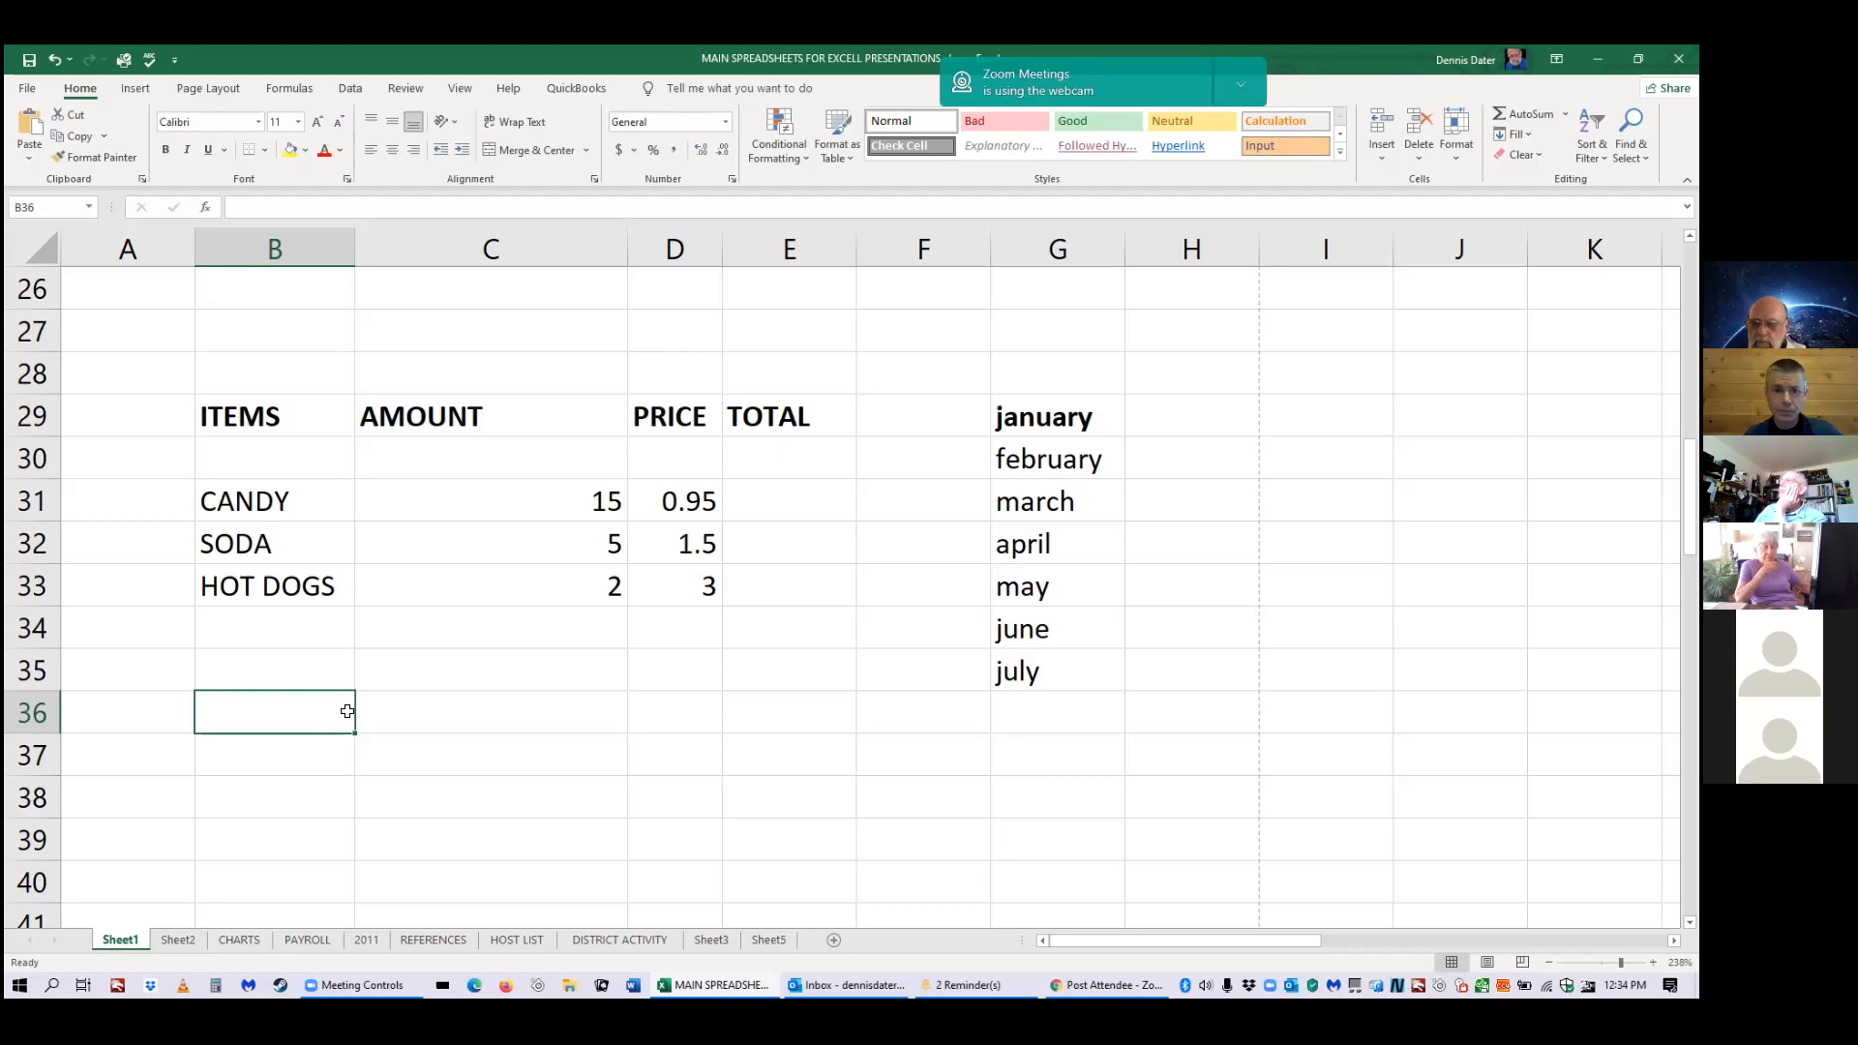
Fill Monday through Saturday across row 36, then undo the day and month entries with Ctrl+Z.
type("mon")
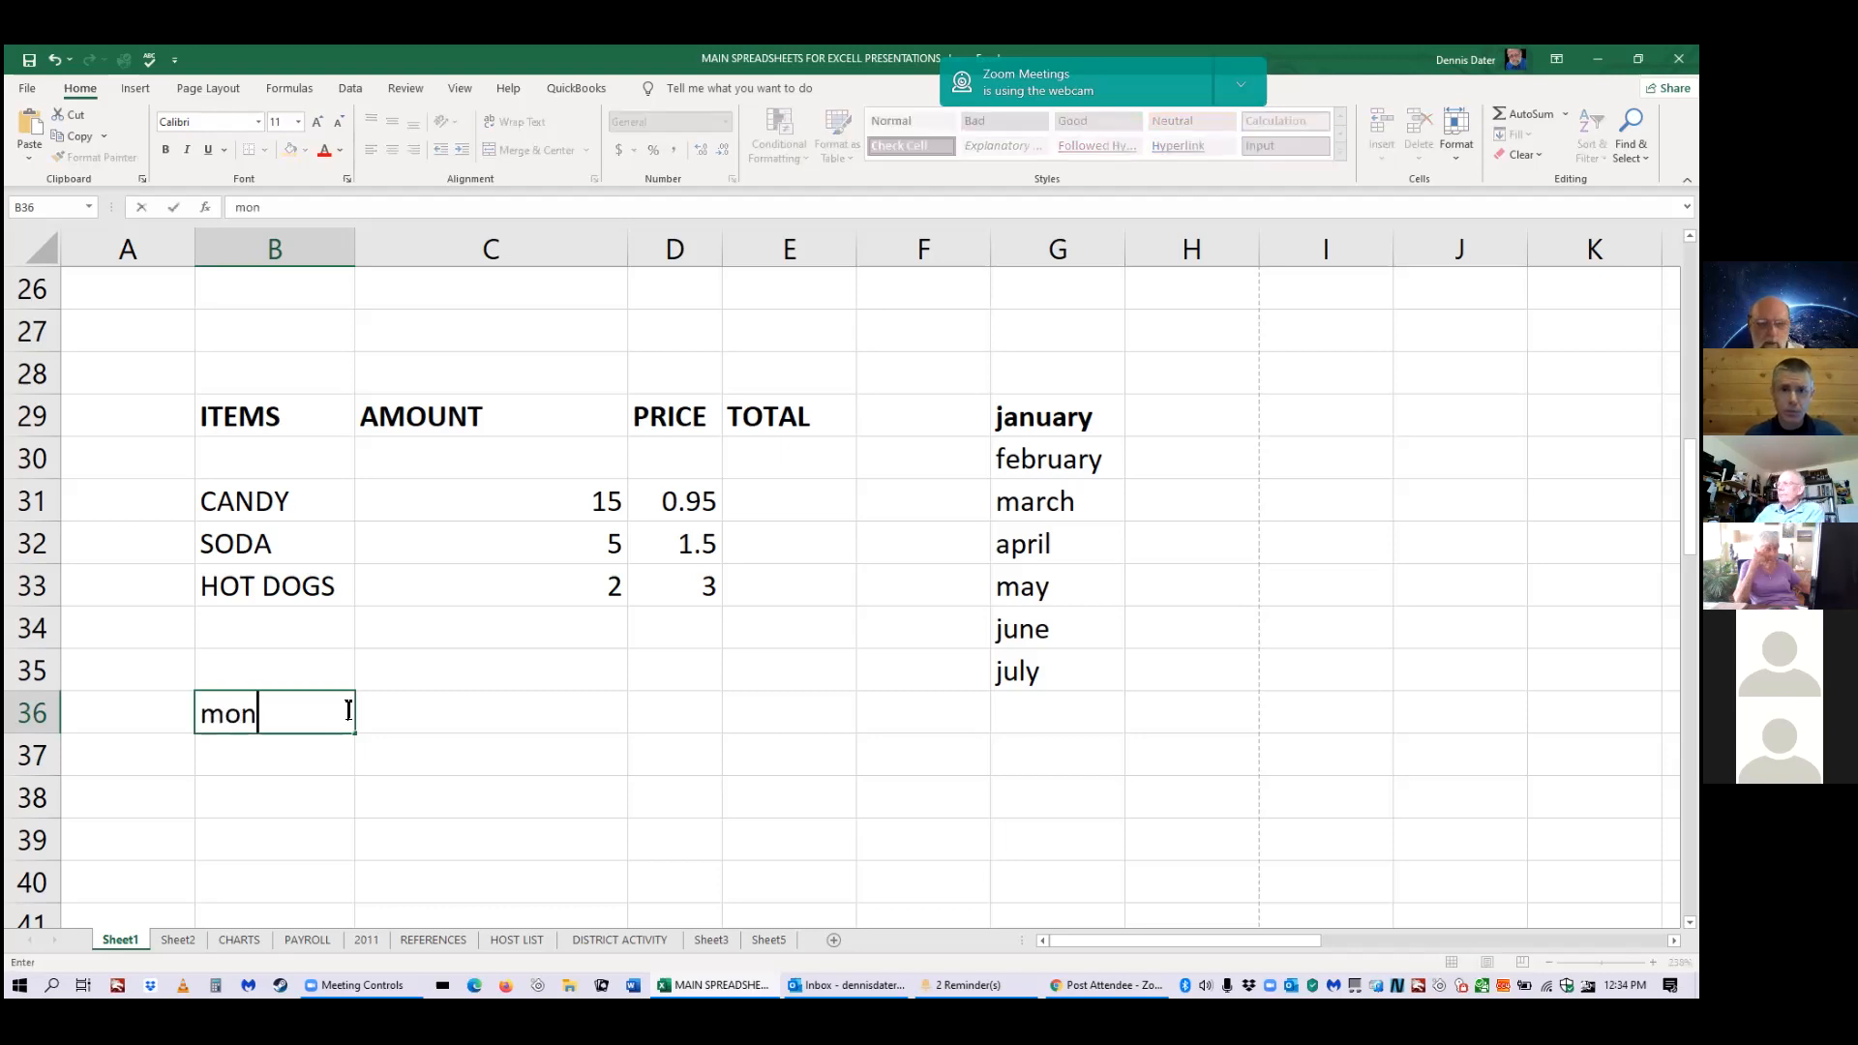
type("day")
key("Tab")
type("tuesday")
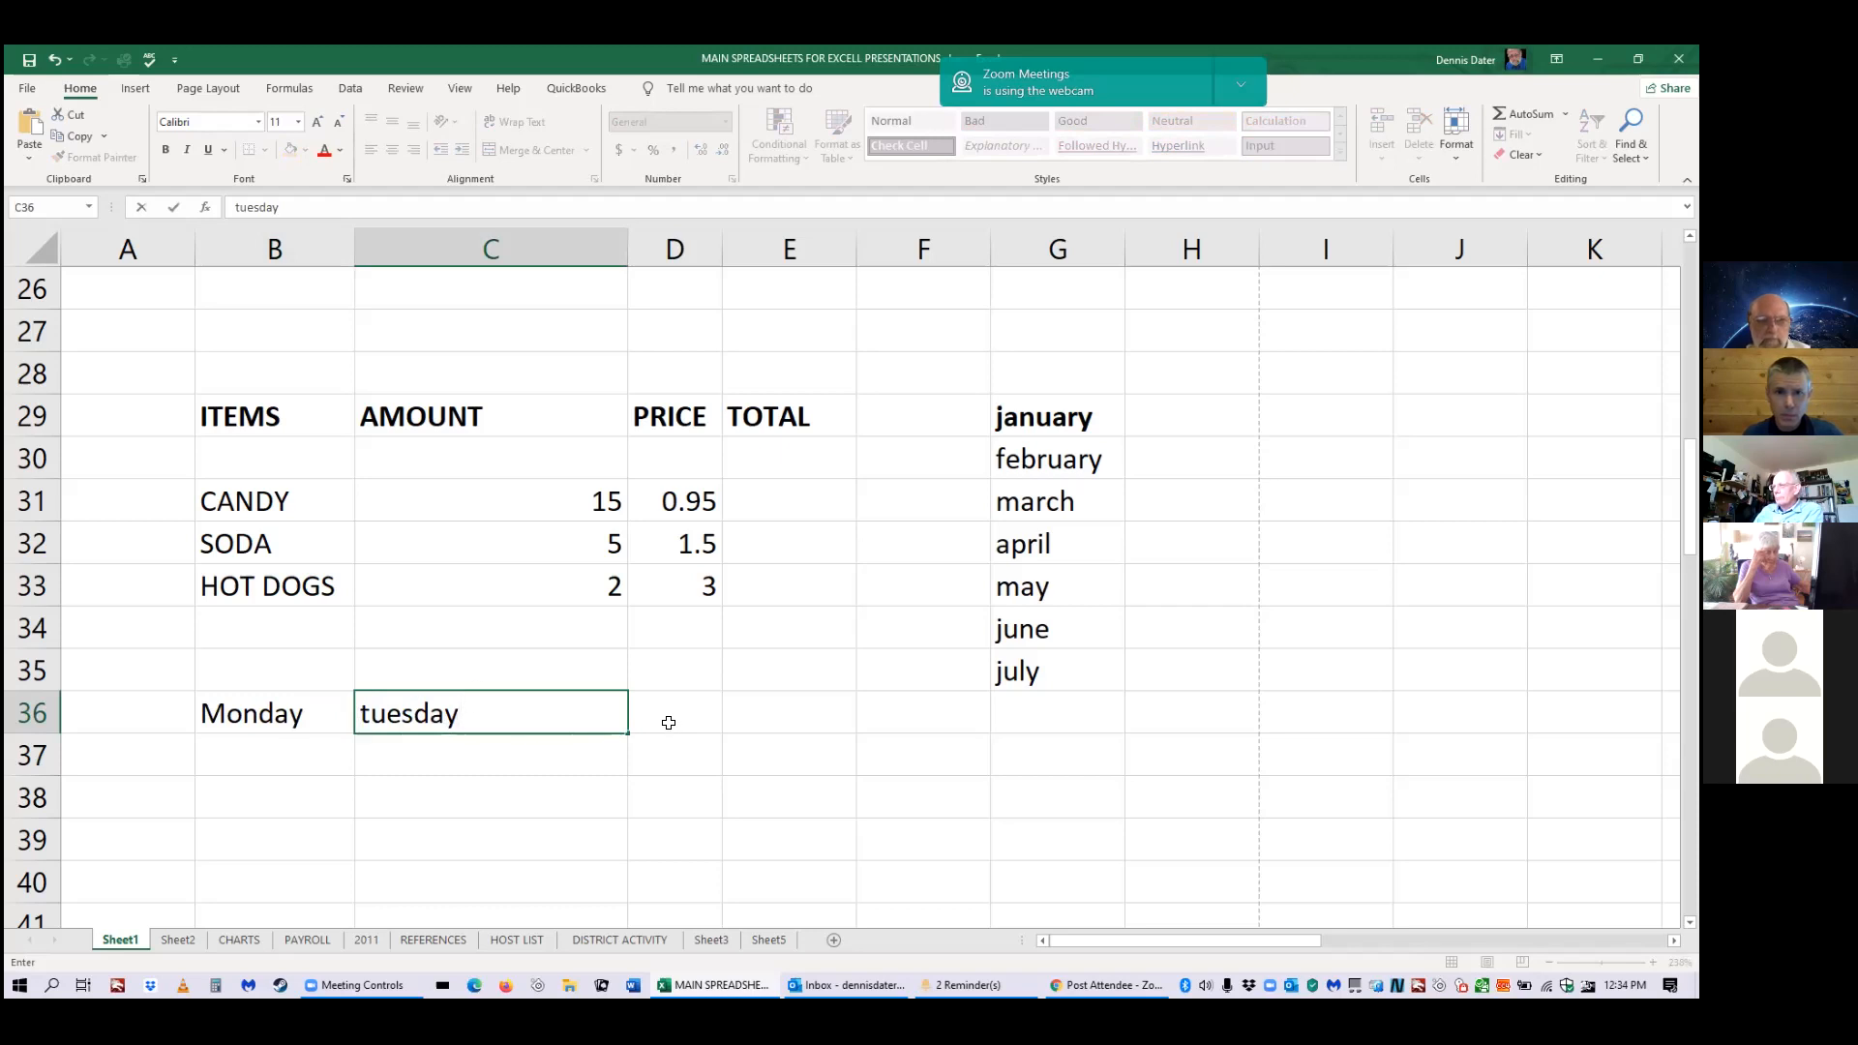
key("Tab")
left_click(552, 716)
left_click_drag(624, 734, 1152, 713)
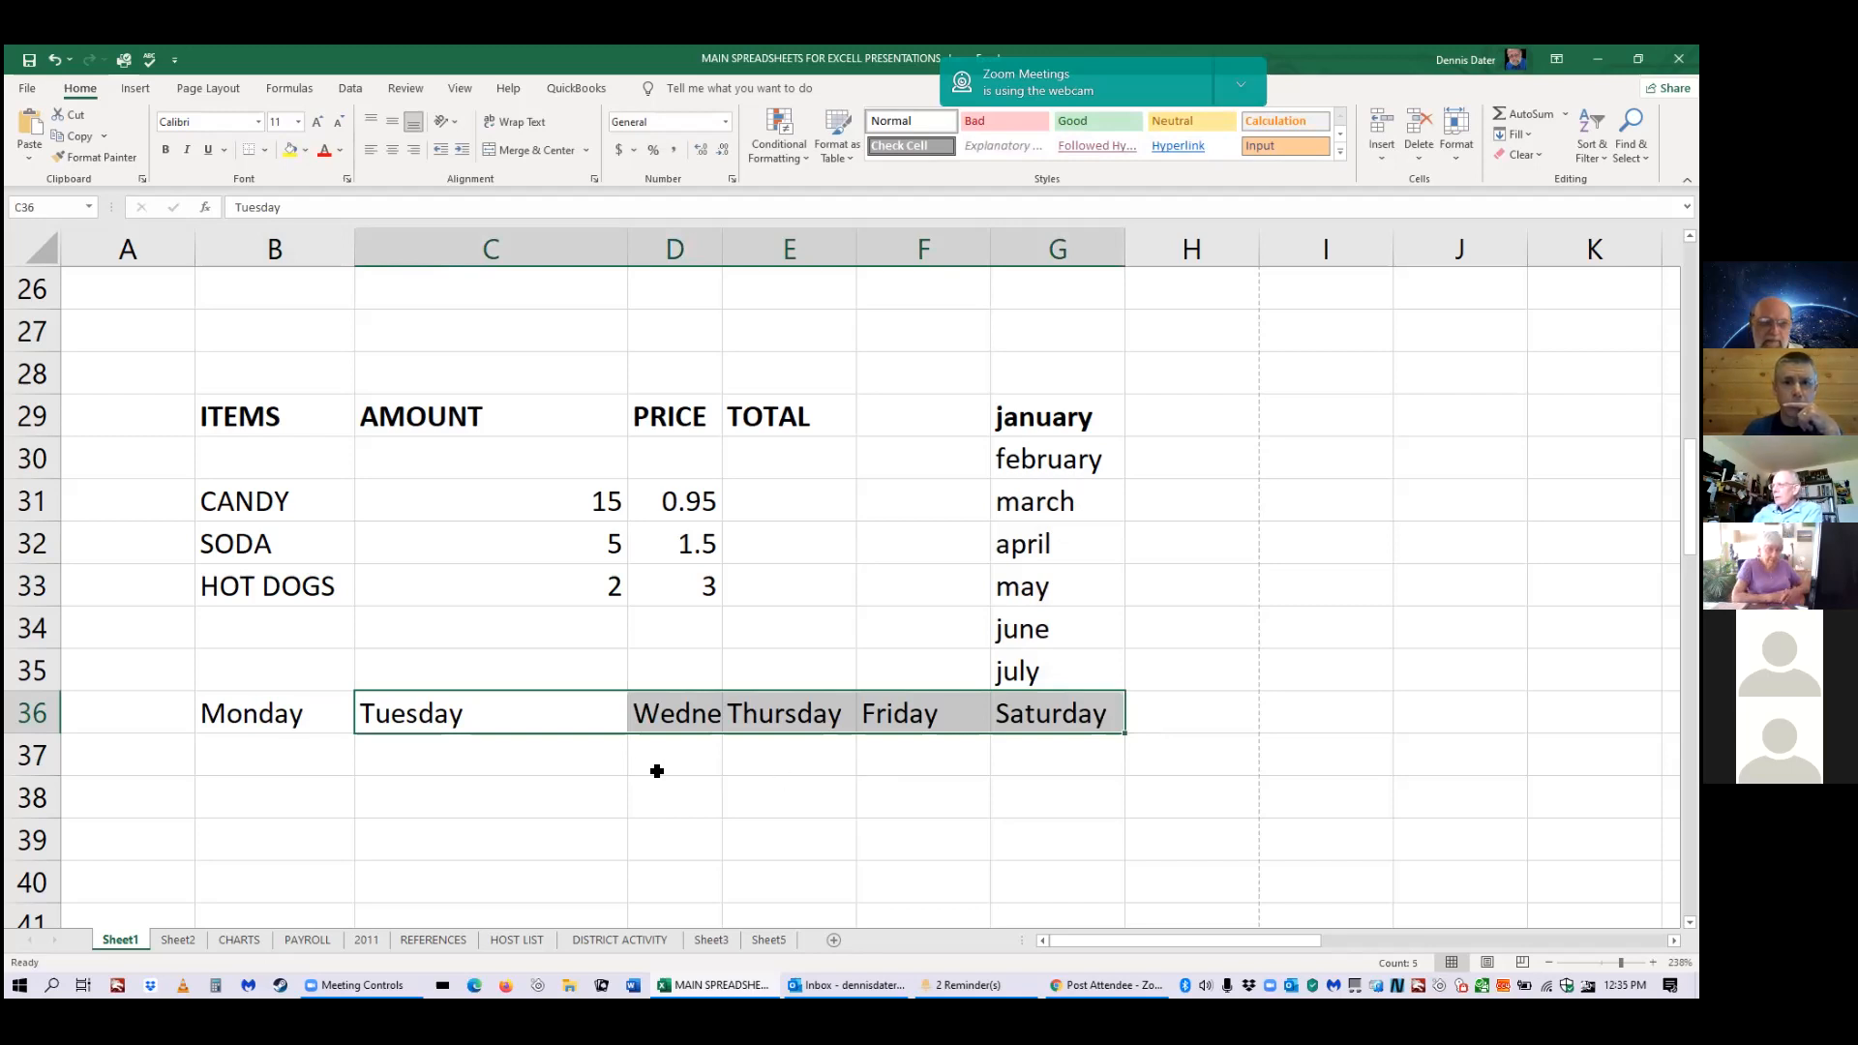
key("ctrl+z")
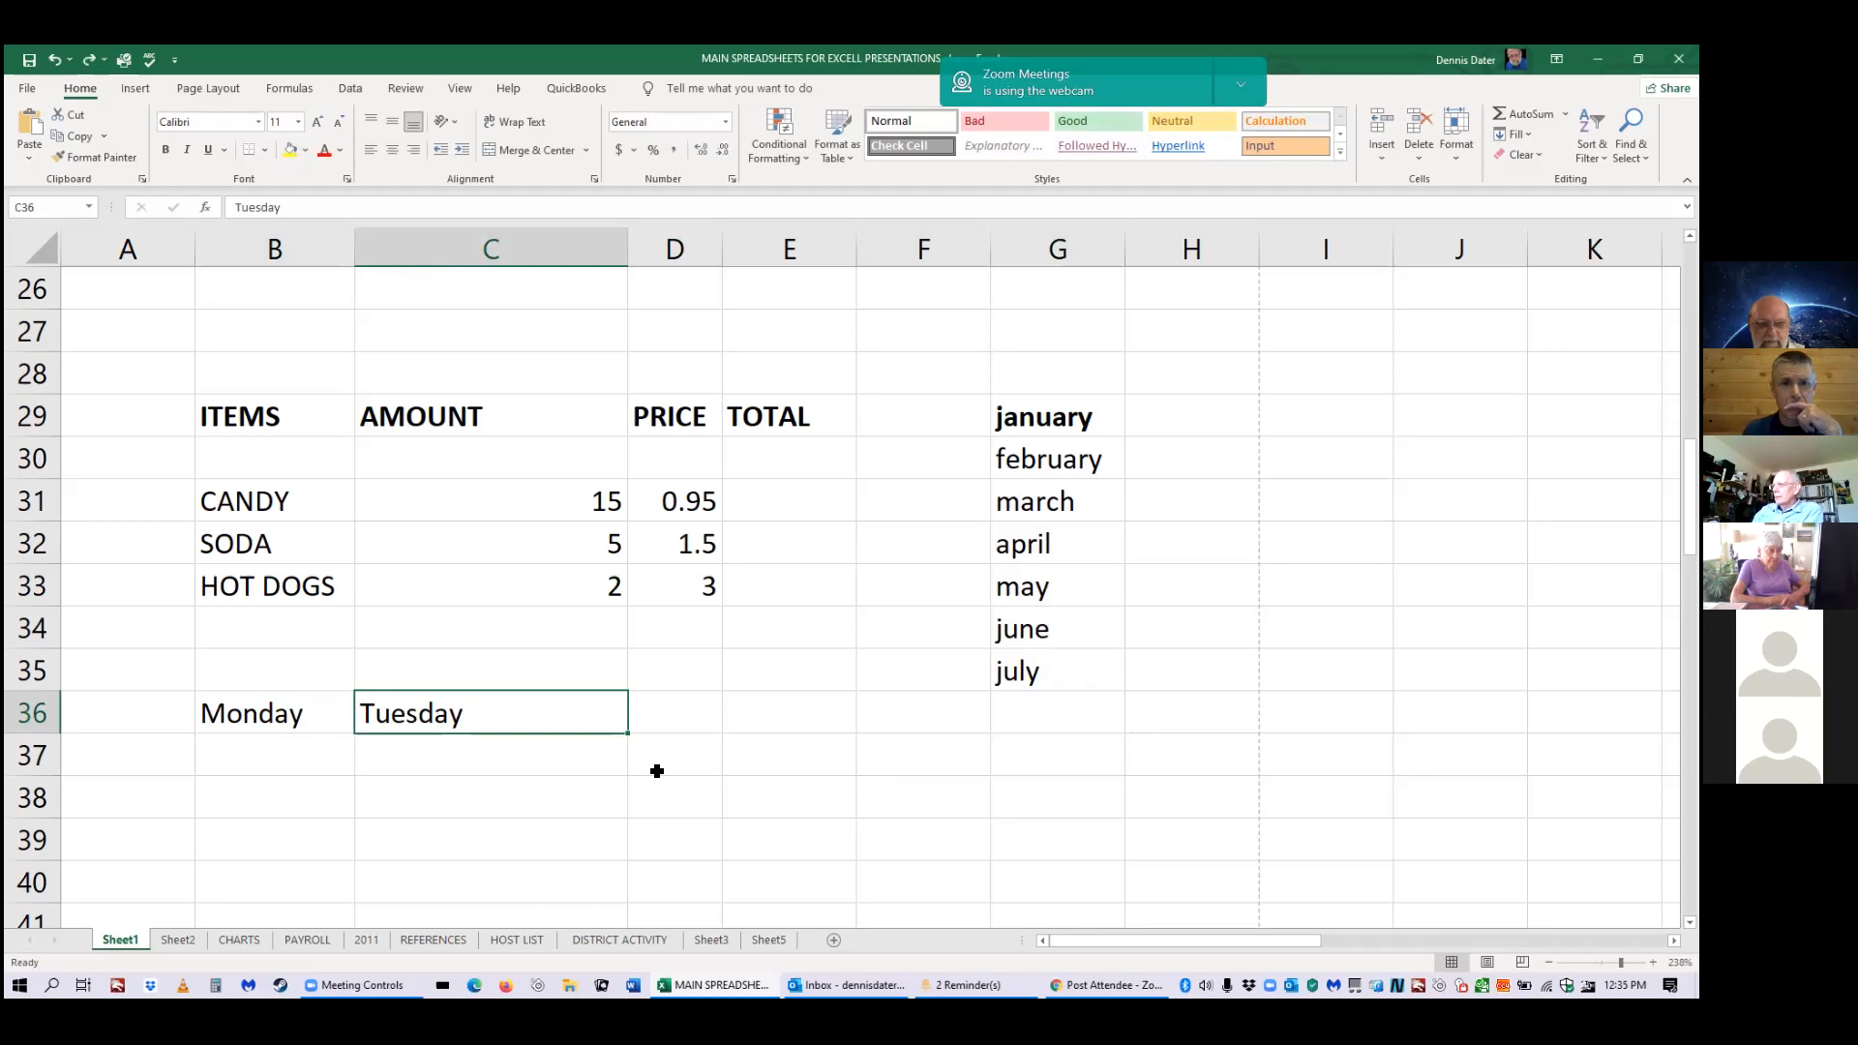
key("ctrl+z")
key("ctrl+z")
key("ctrl+z")
key("ctrl+z")
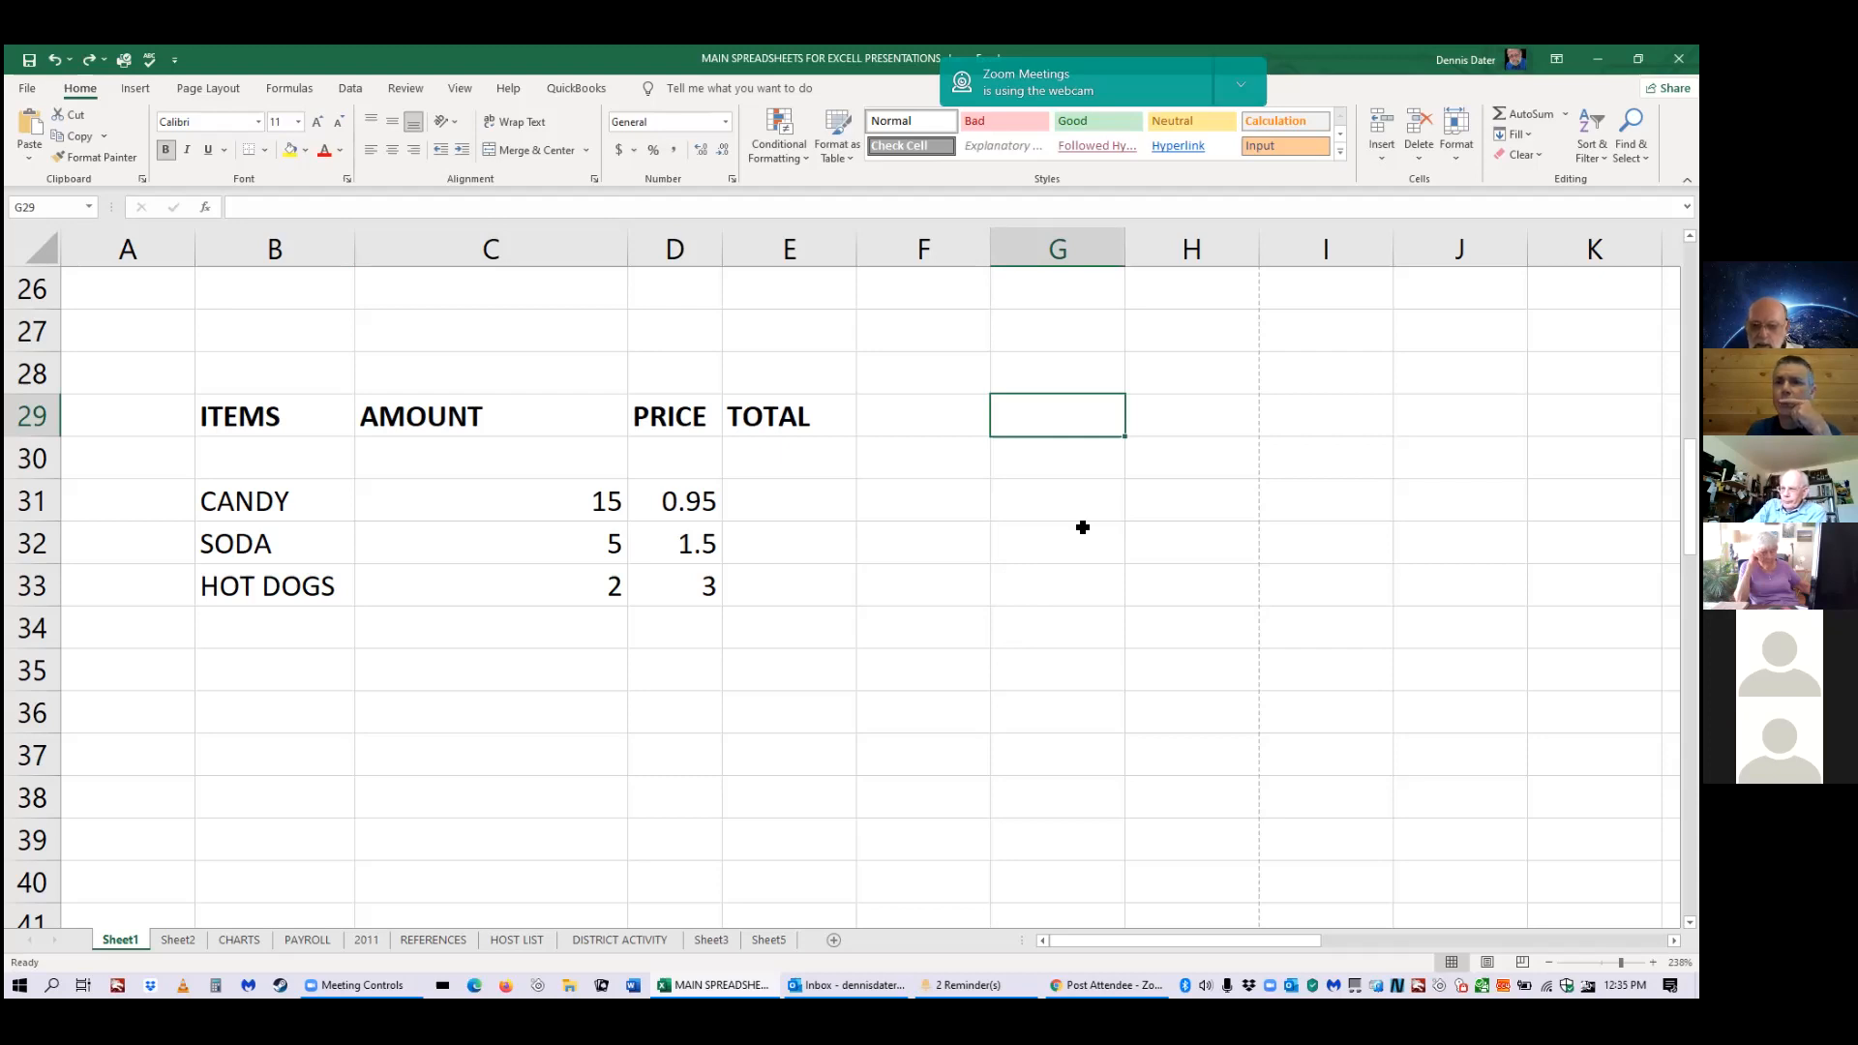
type("\"")
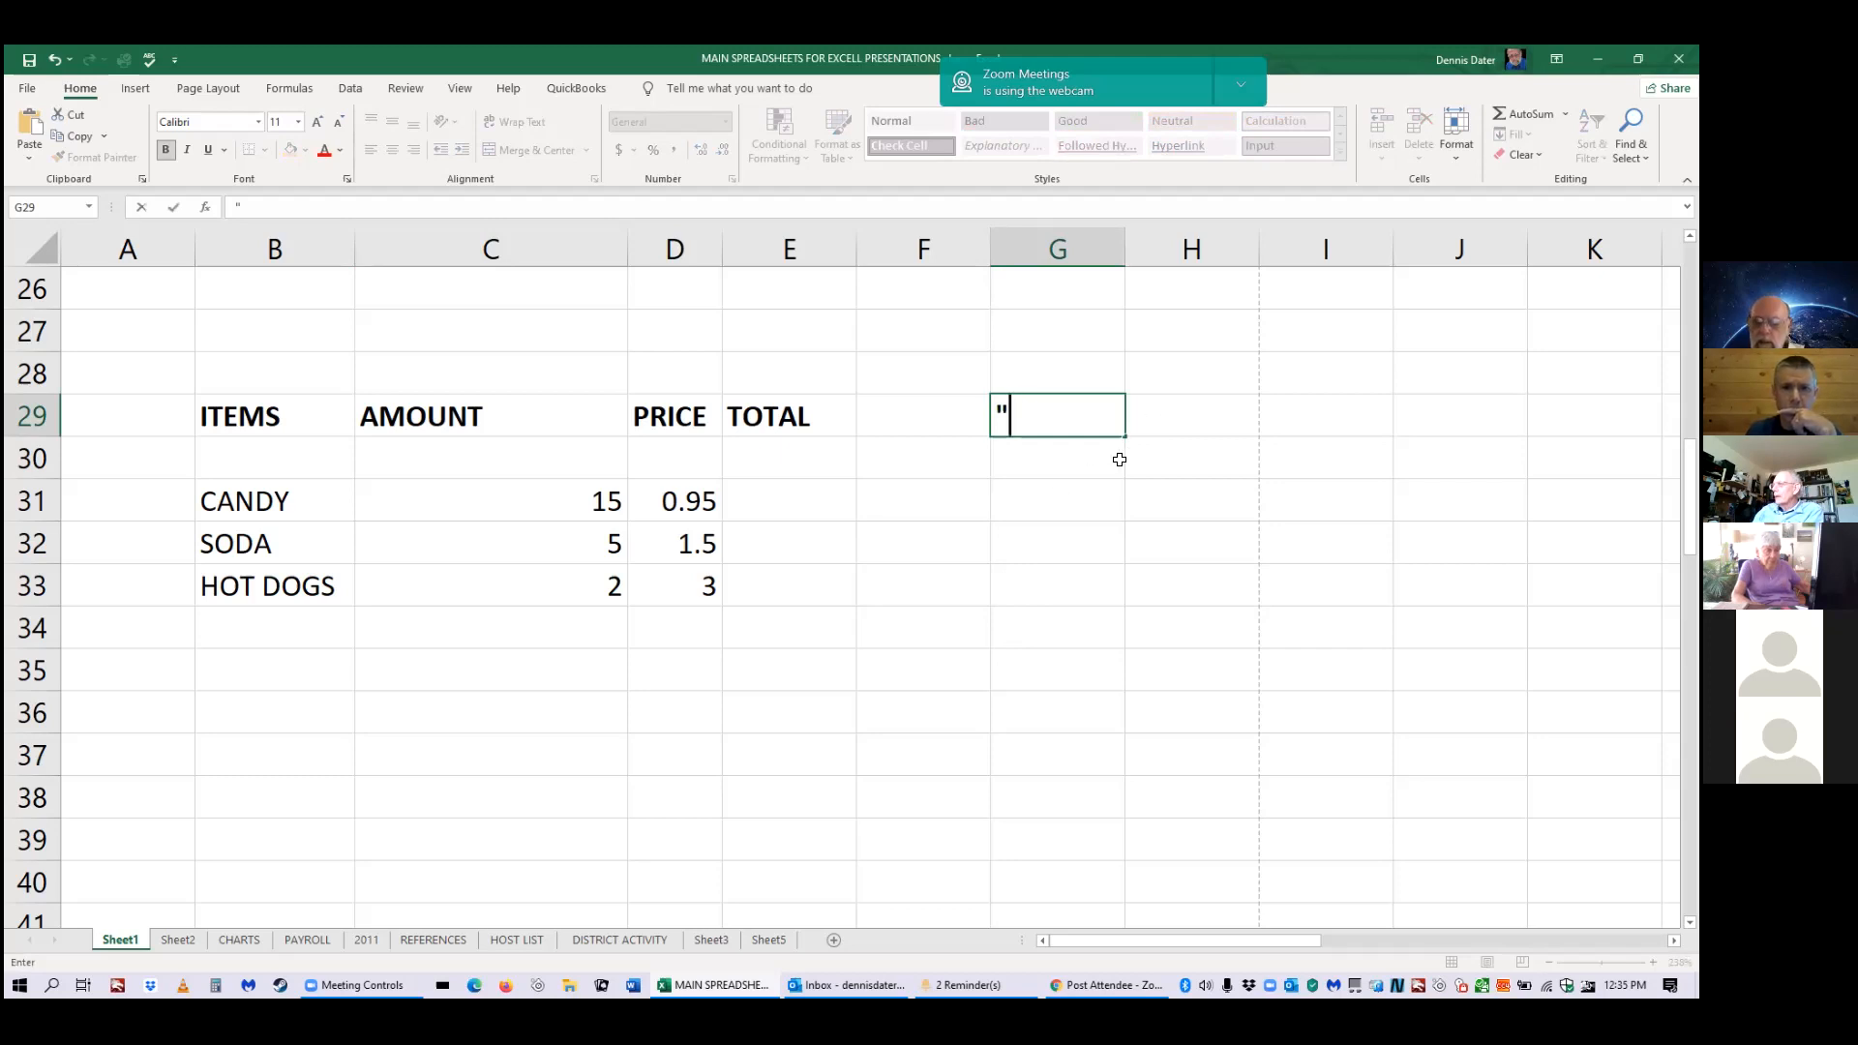
key("BackSpace")
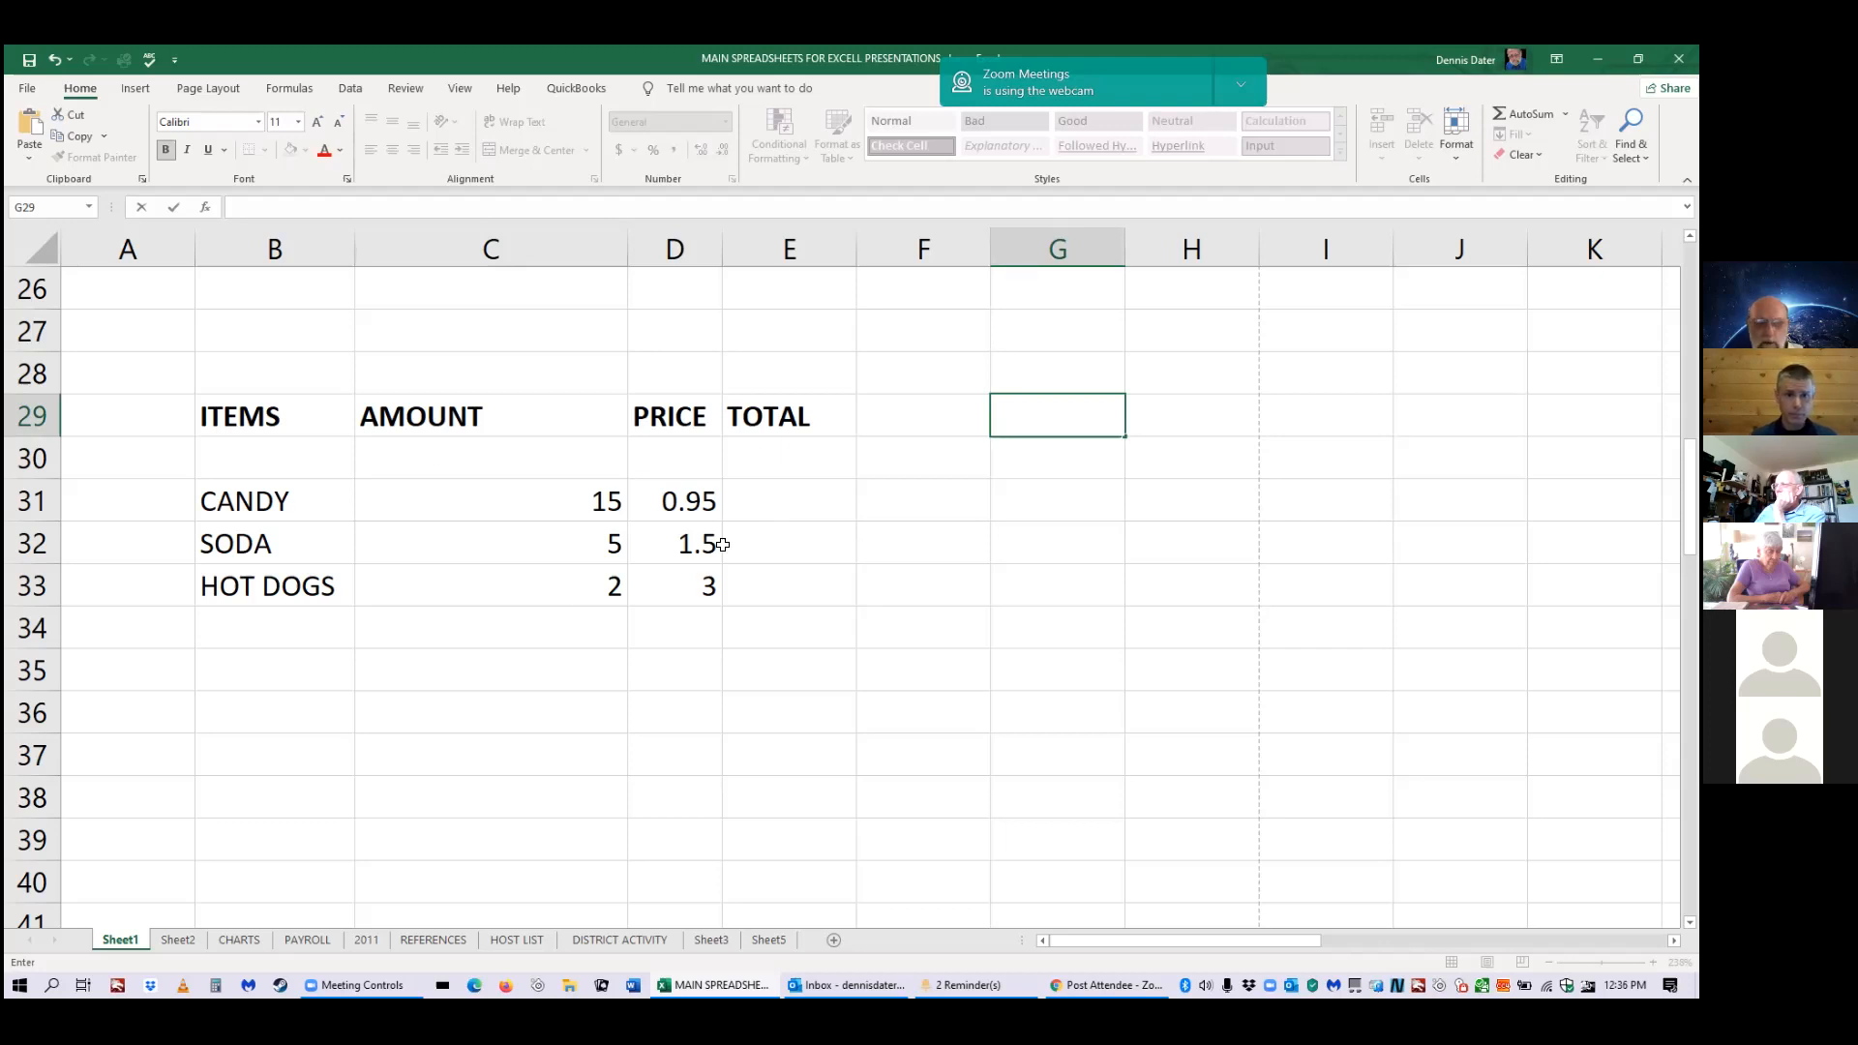
left_click(761, 508)
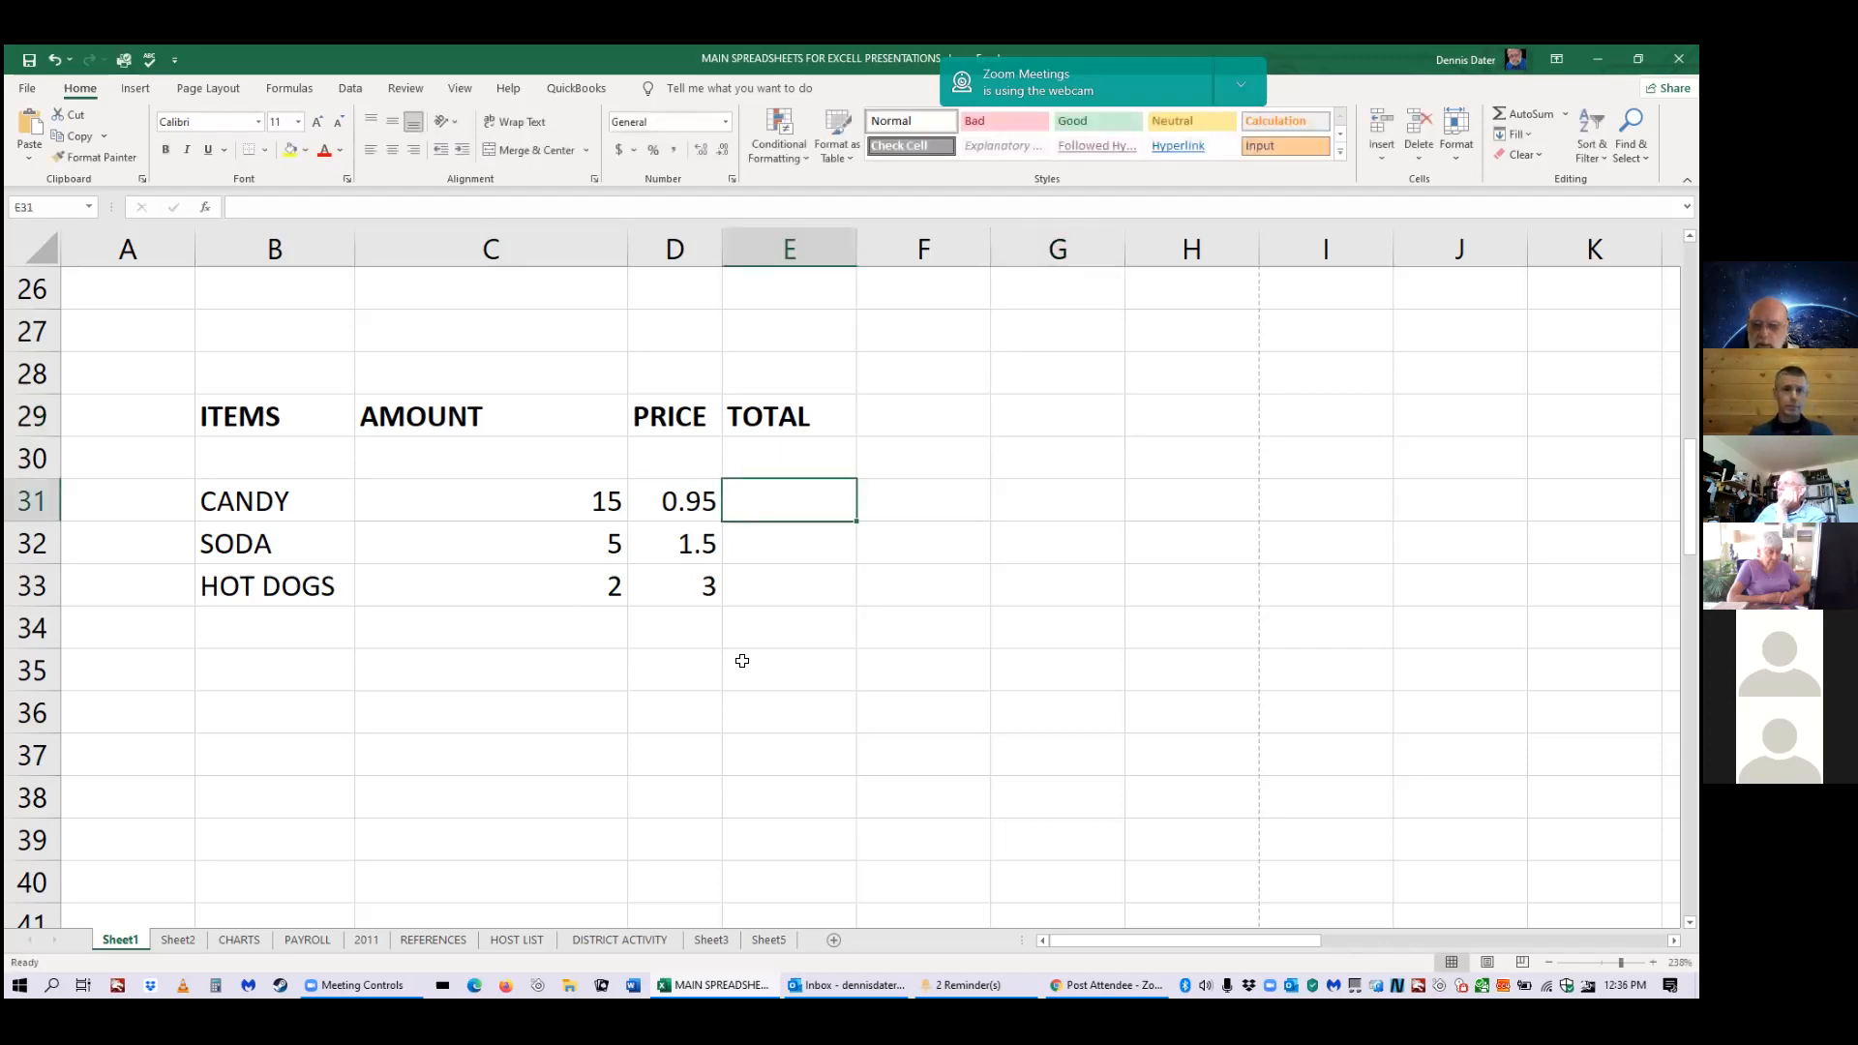
Enter the candy total formula =C31*D31 in E31.
type("=")
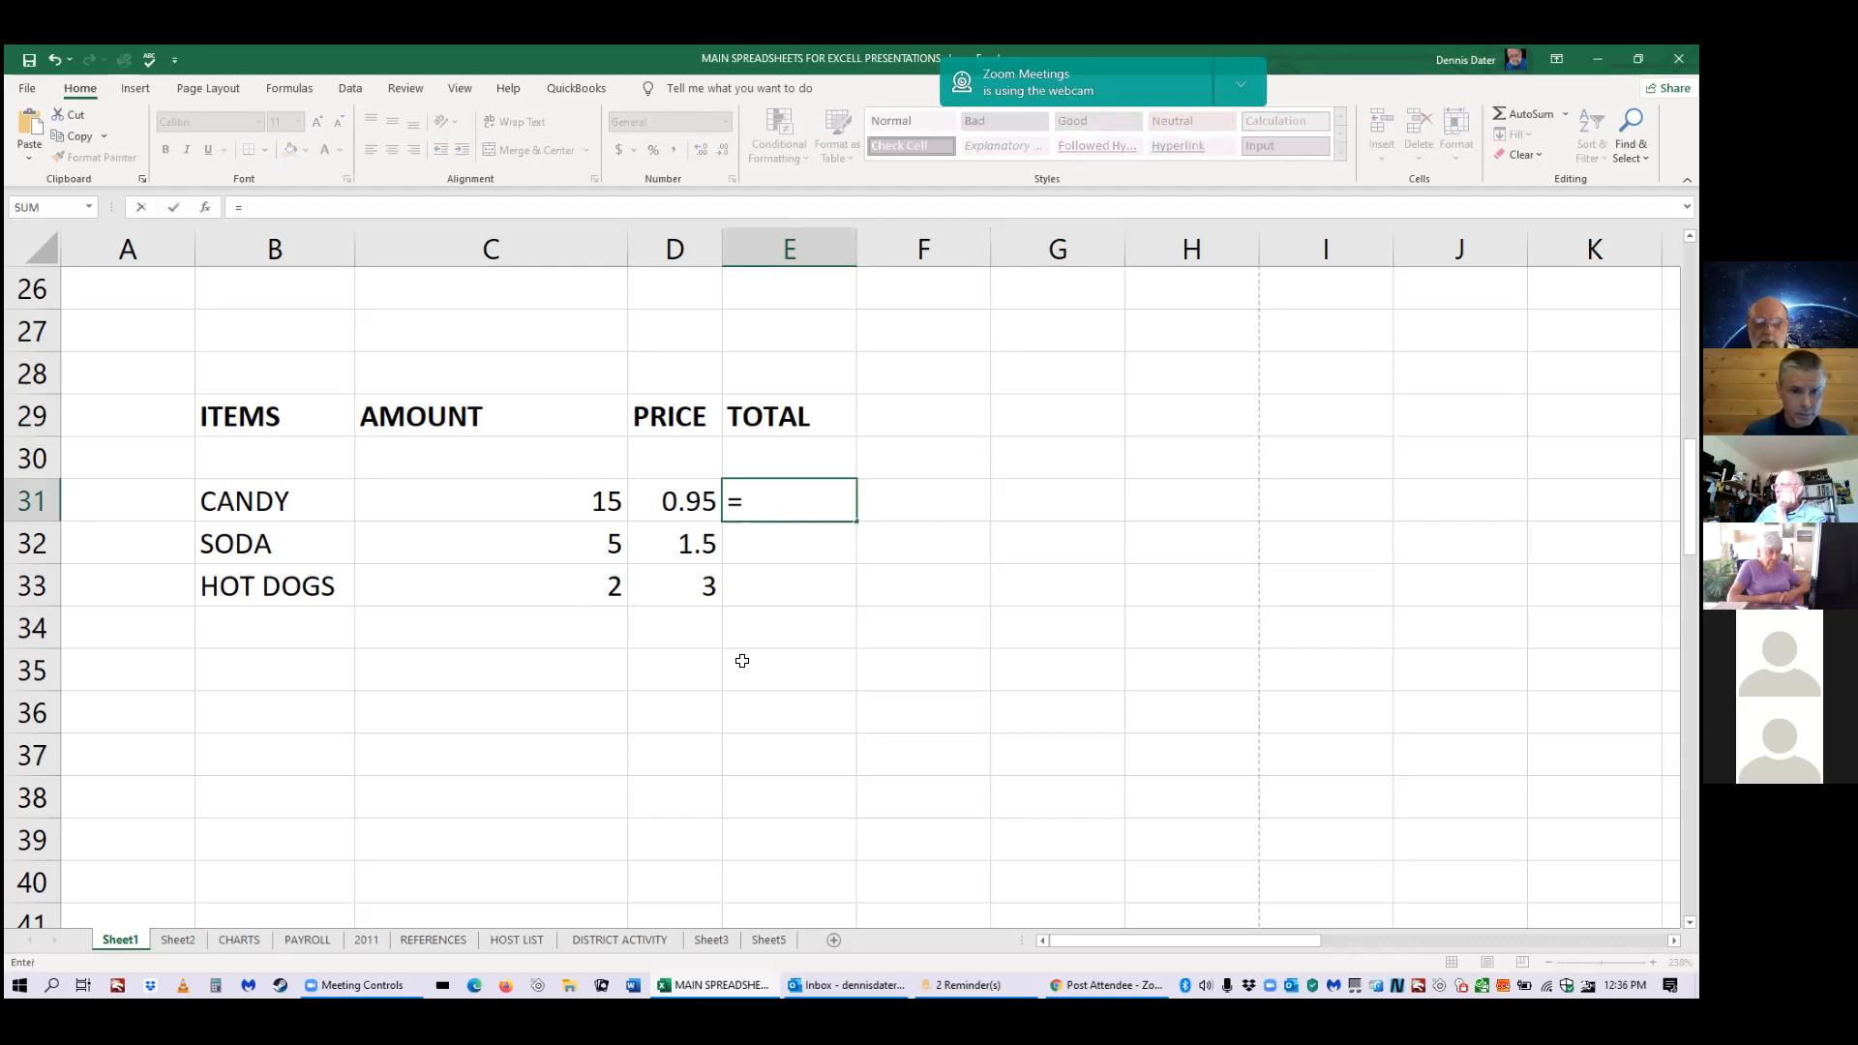
left_click(556, 508)
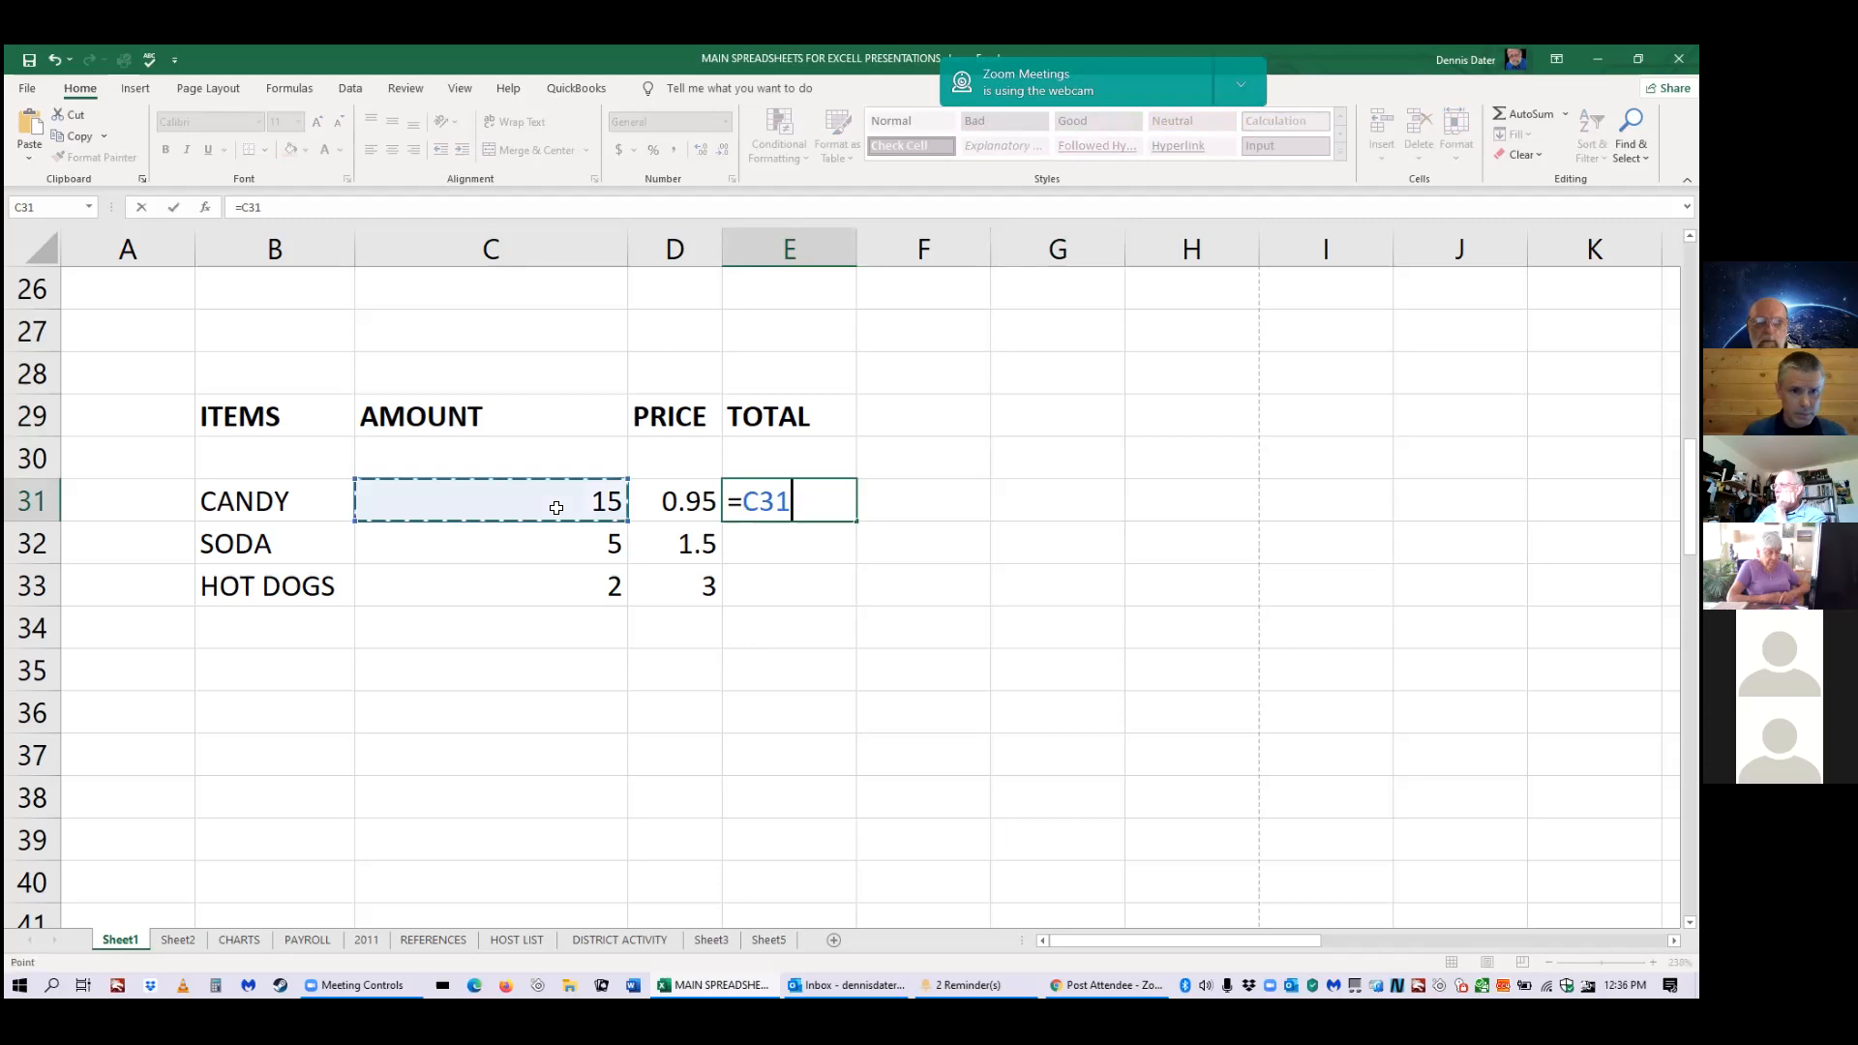
type("*")
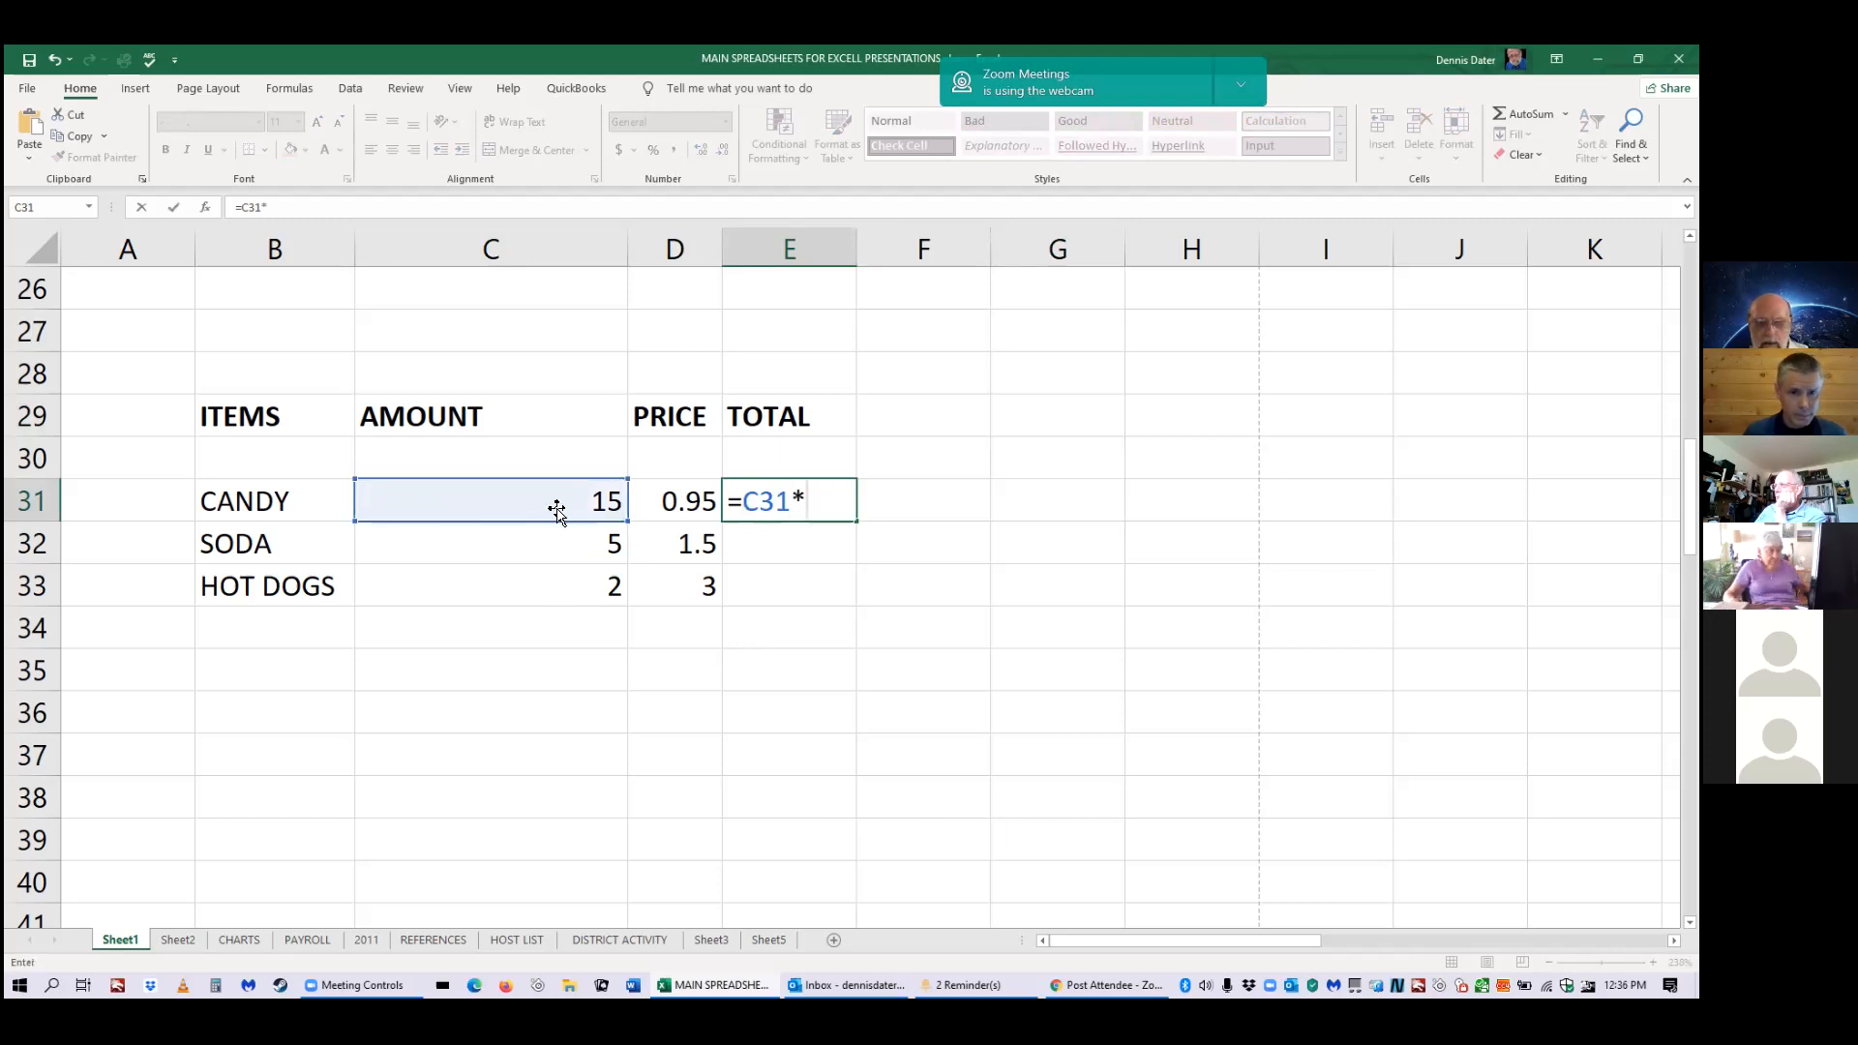
key("Left")
key("Return")
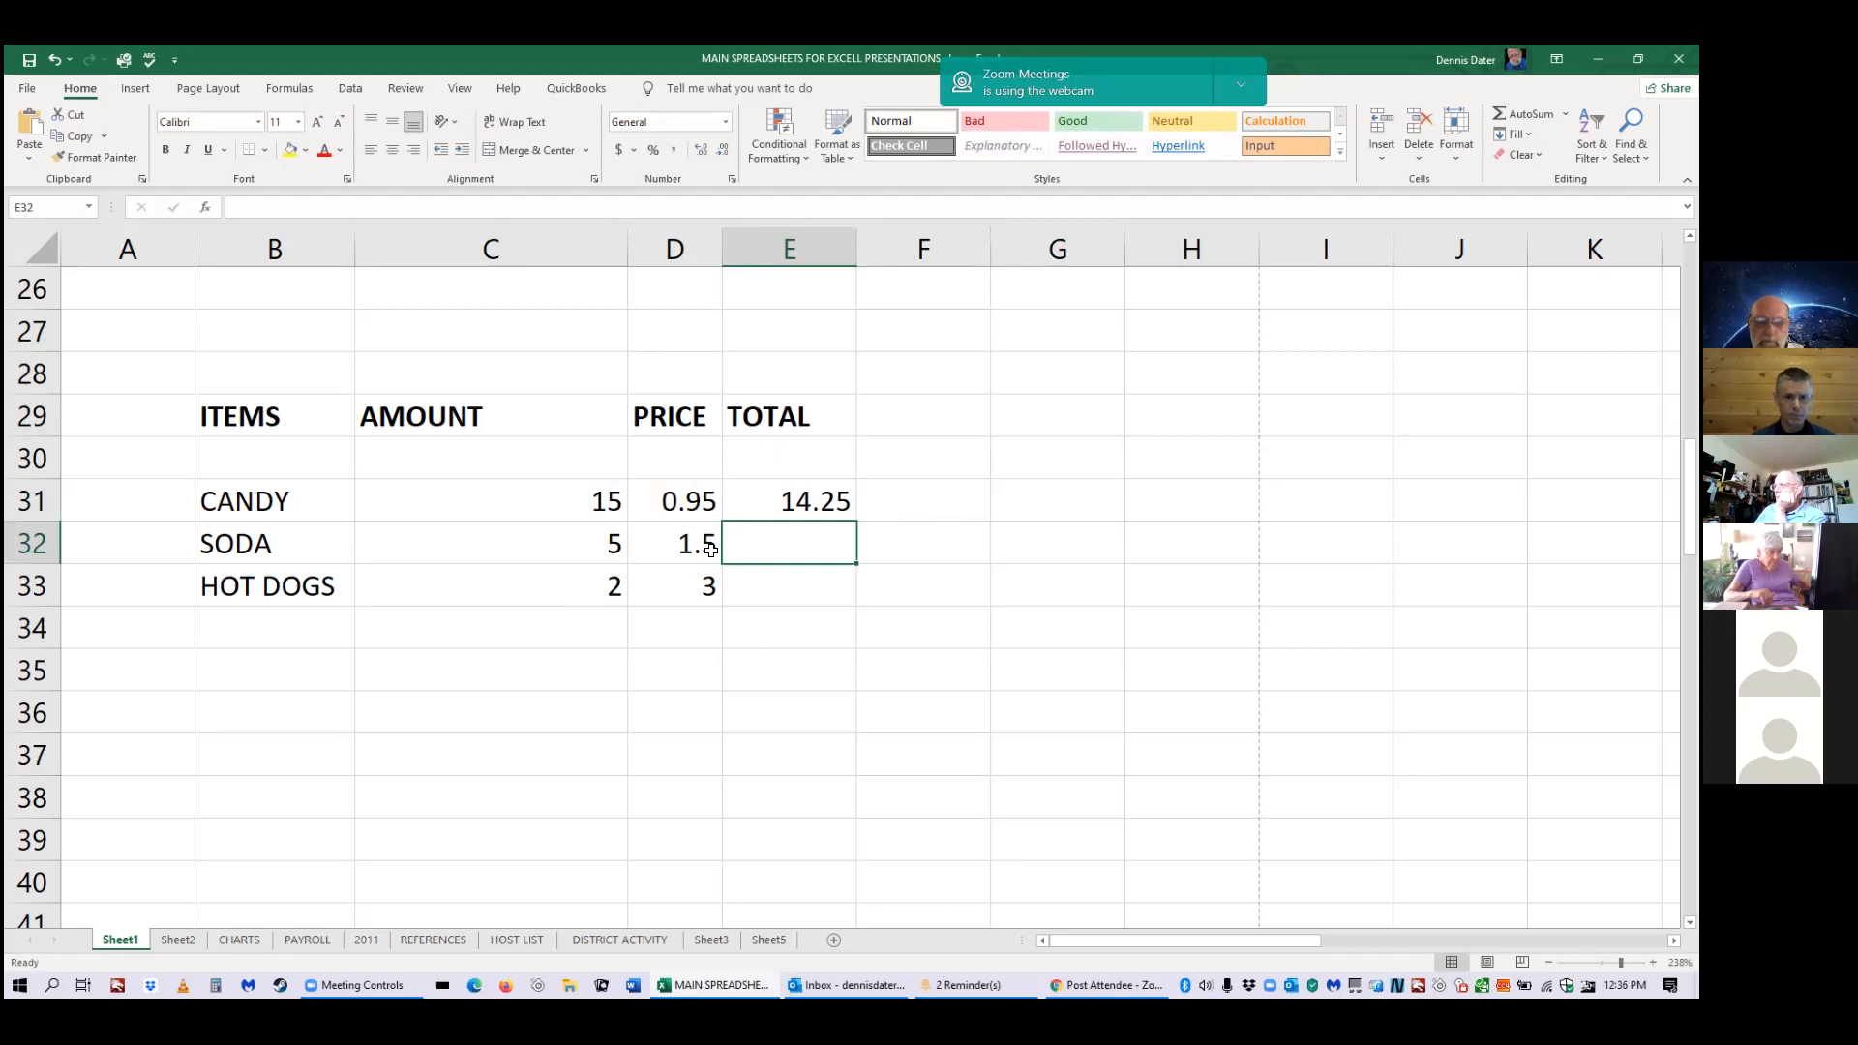
Enter =C32*D32 for the soda total and copy it down to E33 for hot dogs.
type("=")
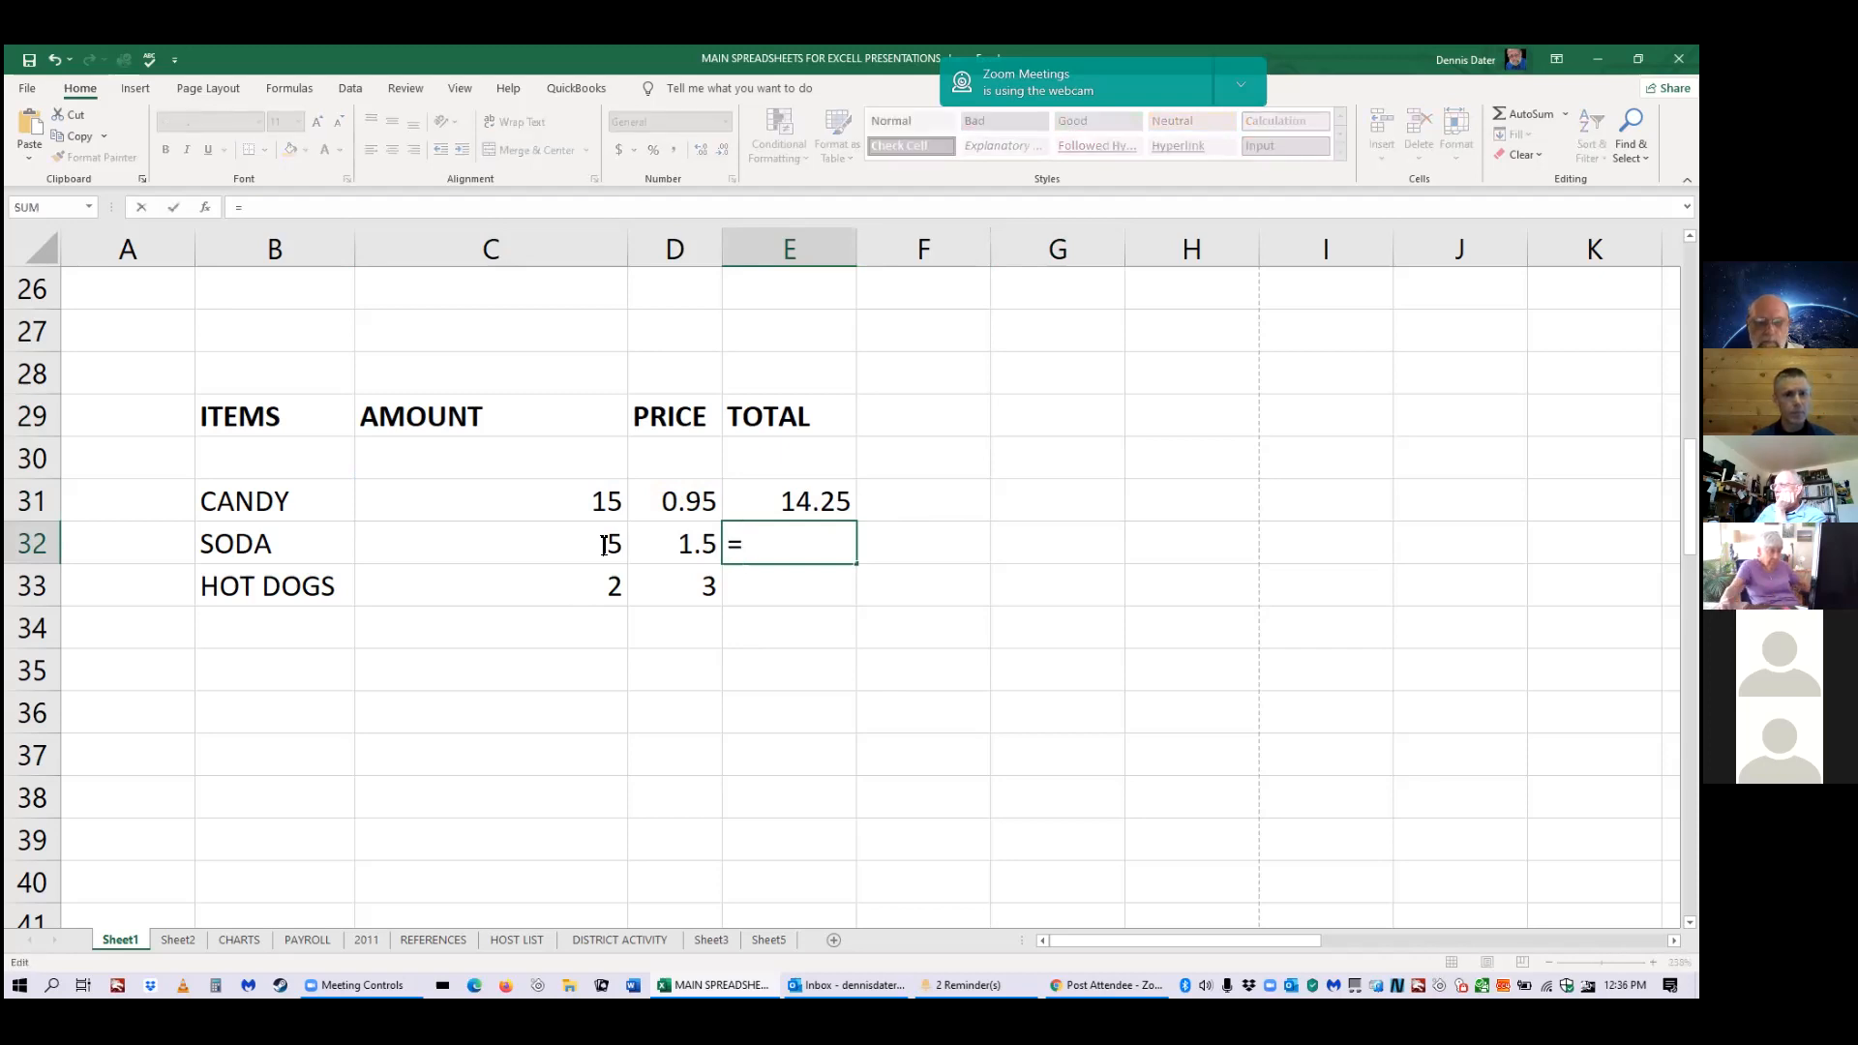
left_click(605, 546)
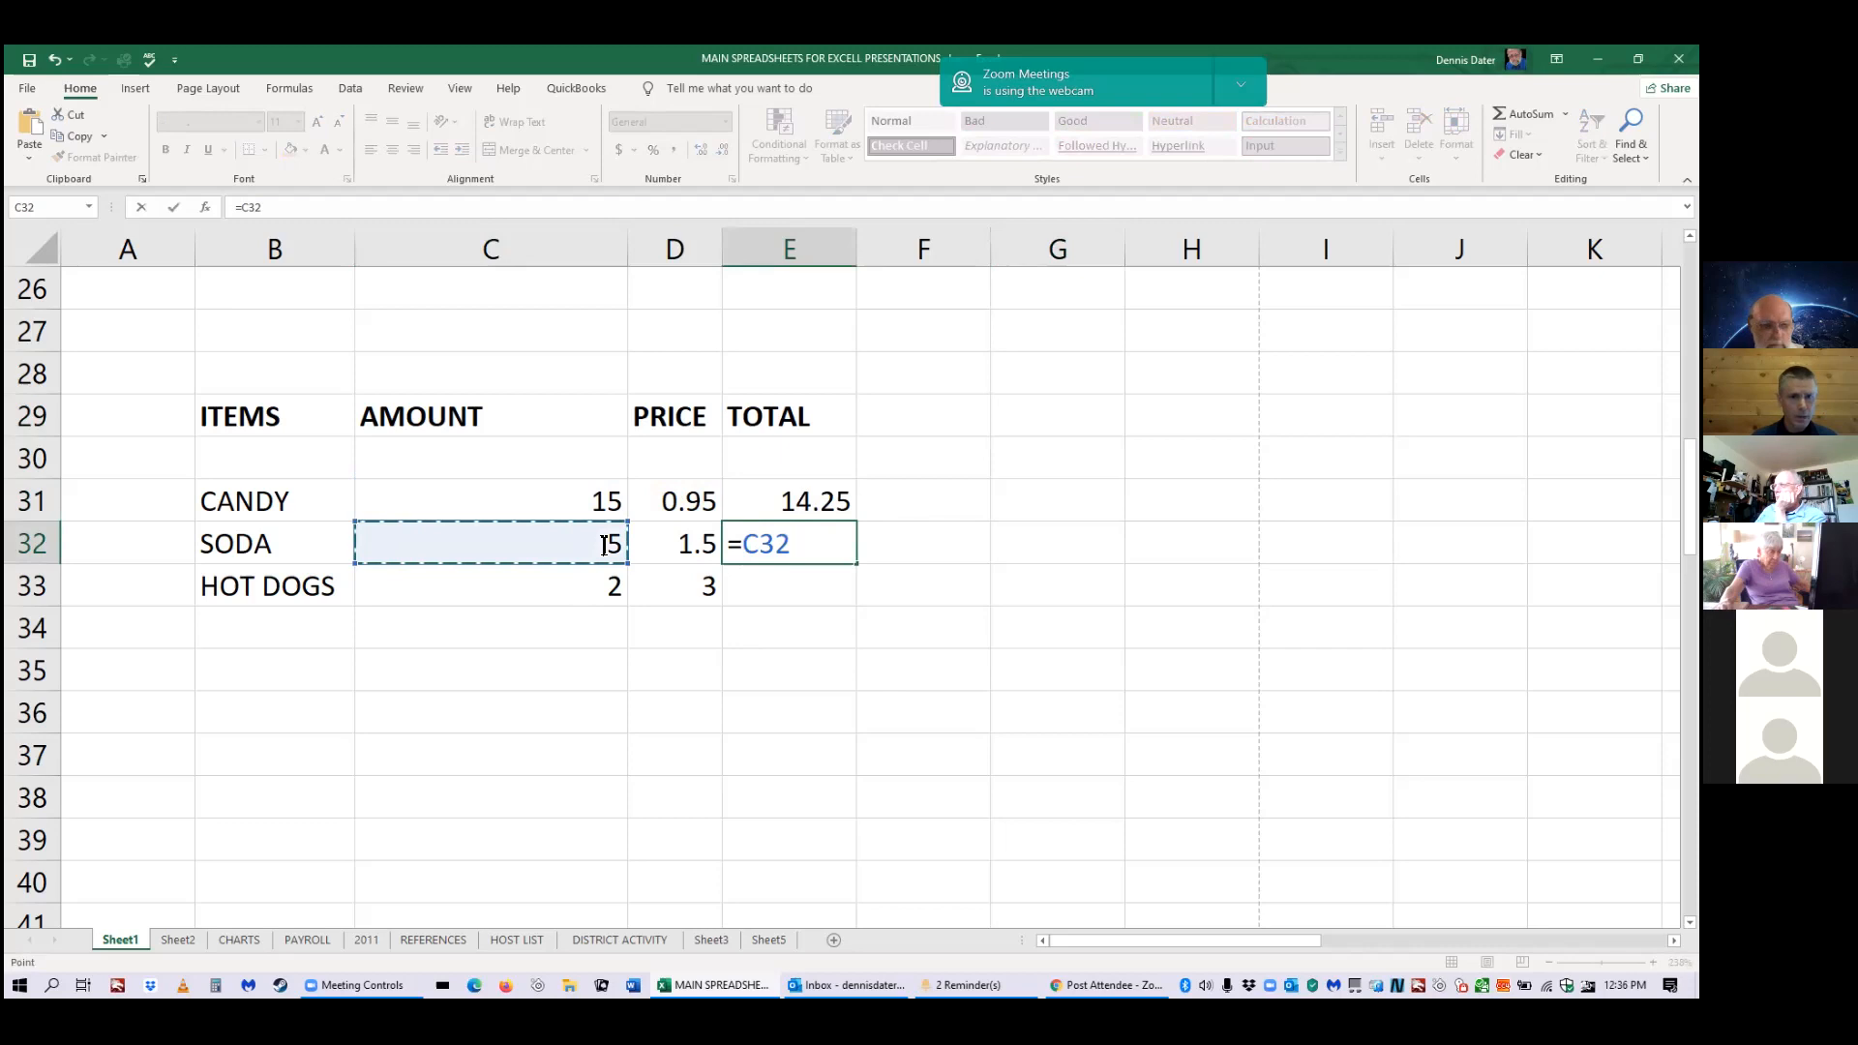
type("*")
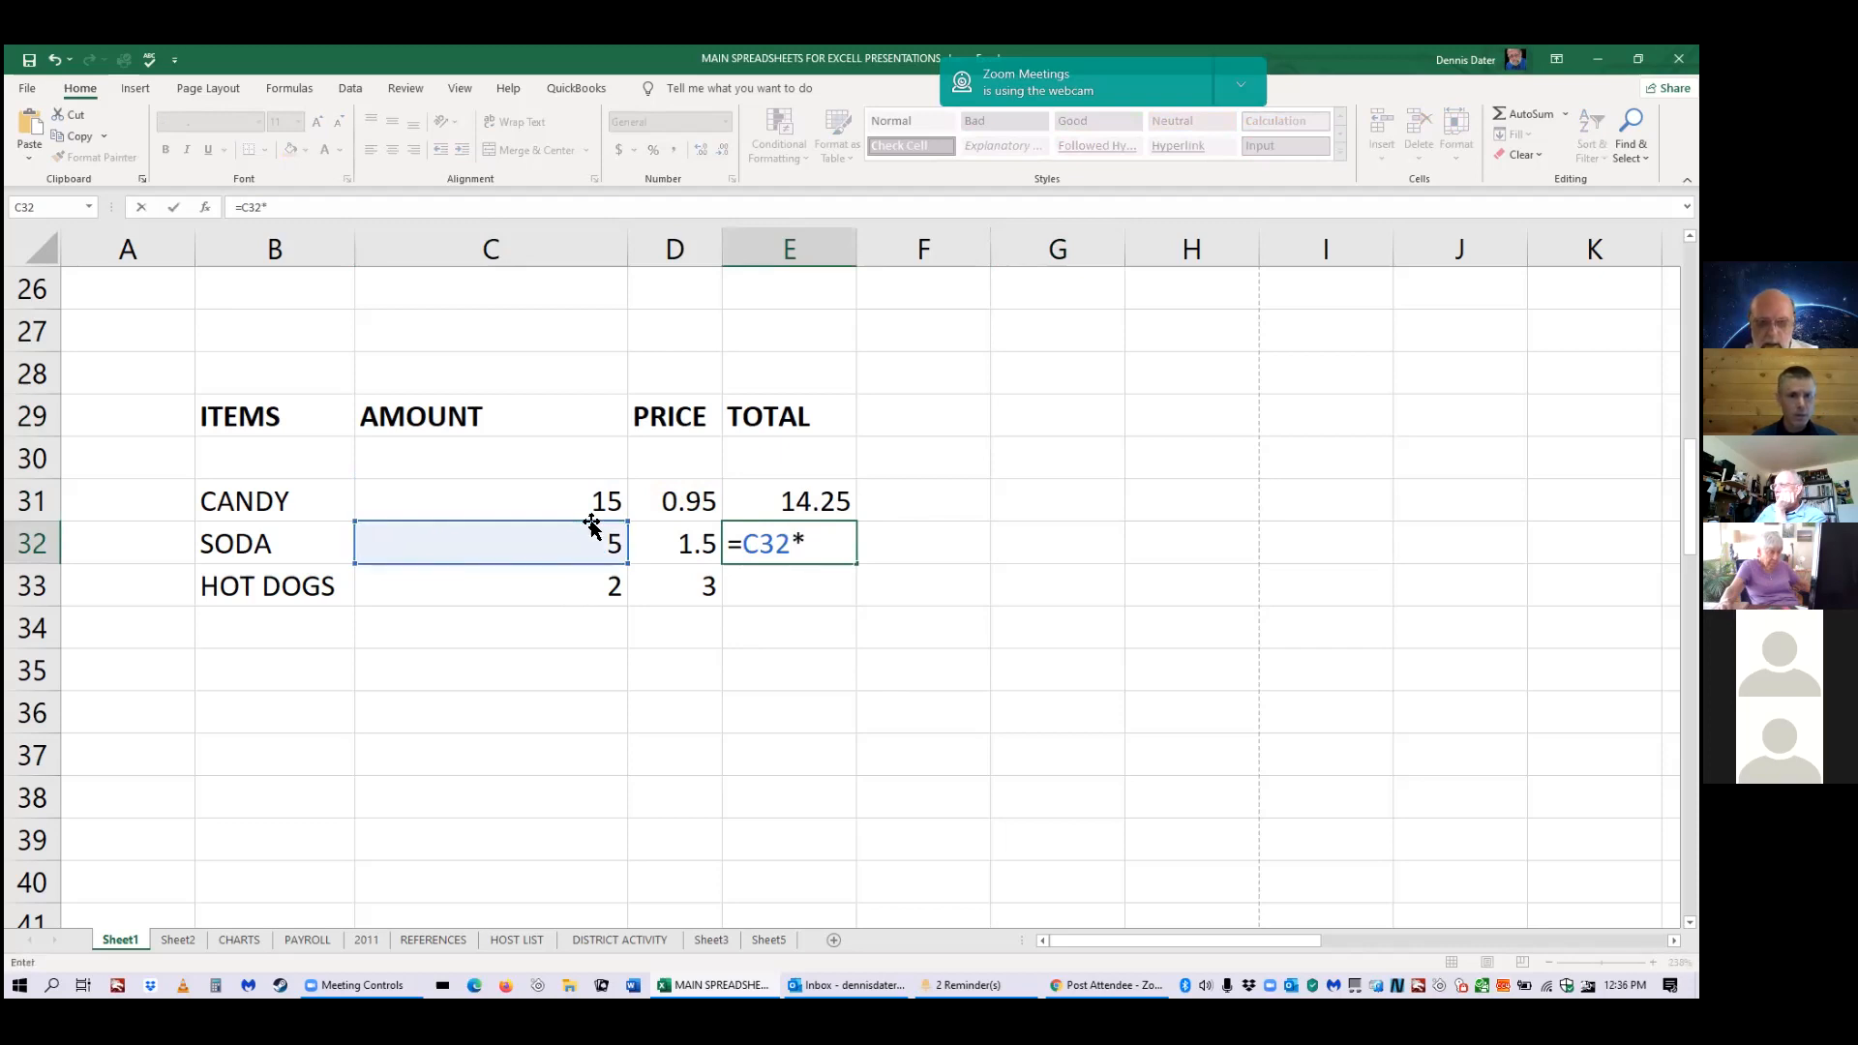
left_click(673, 542)
key("Return")
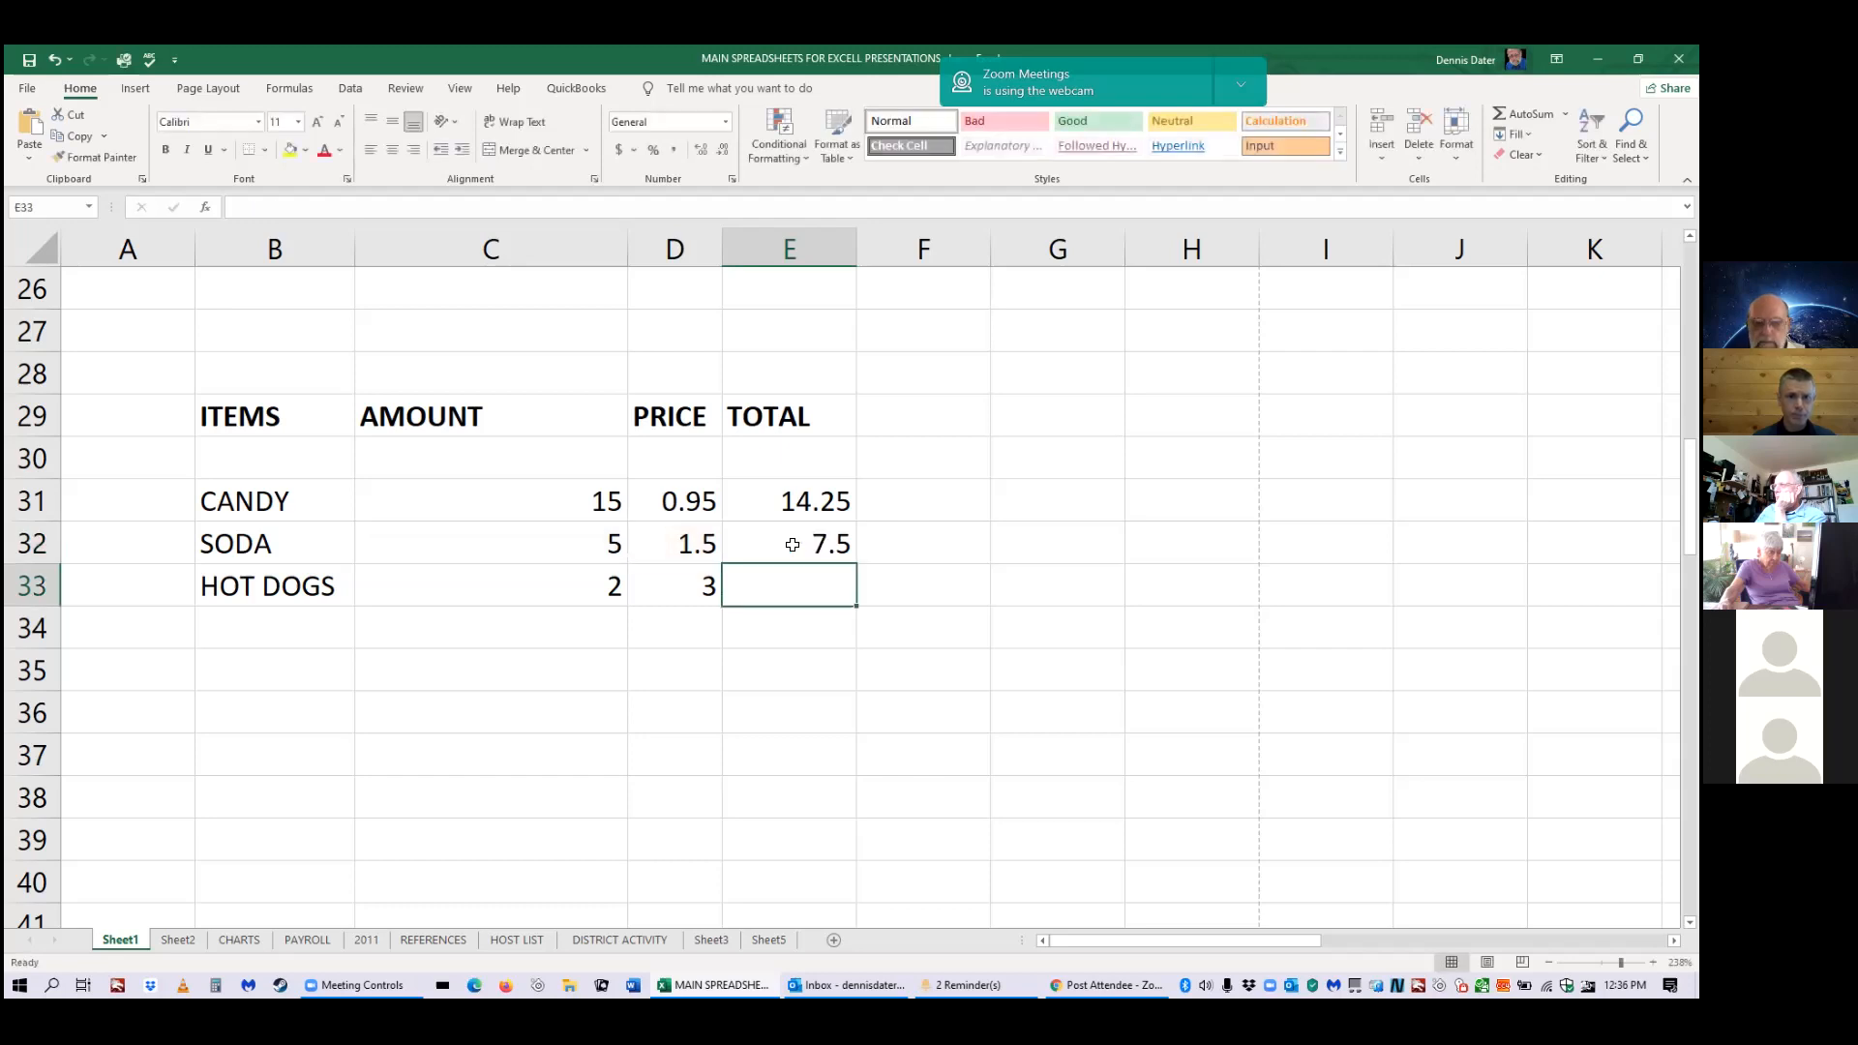
left_click(792, 545)
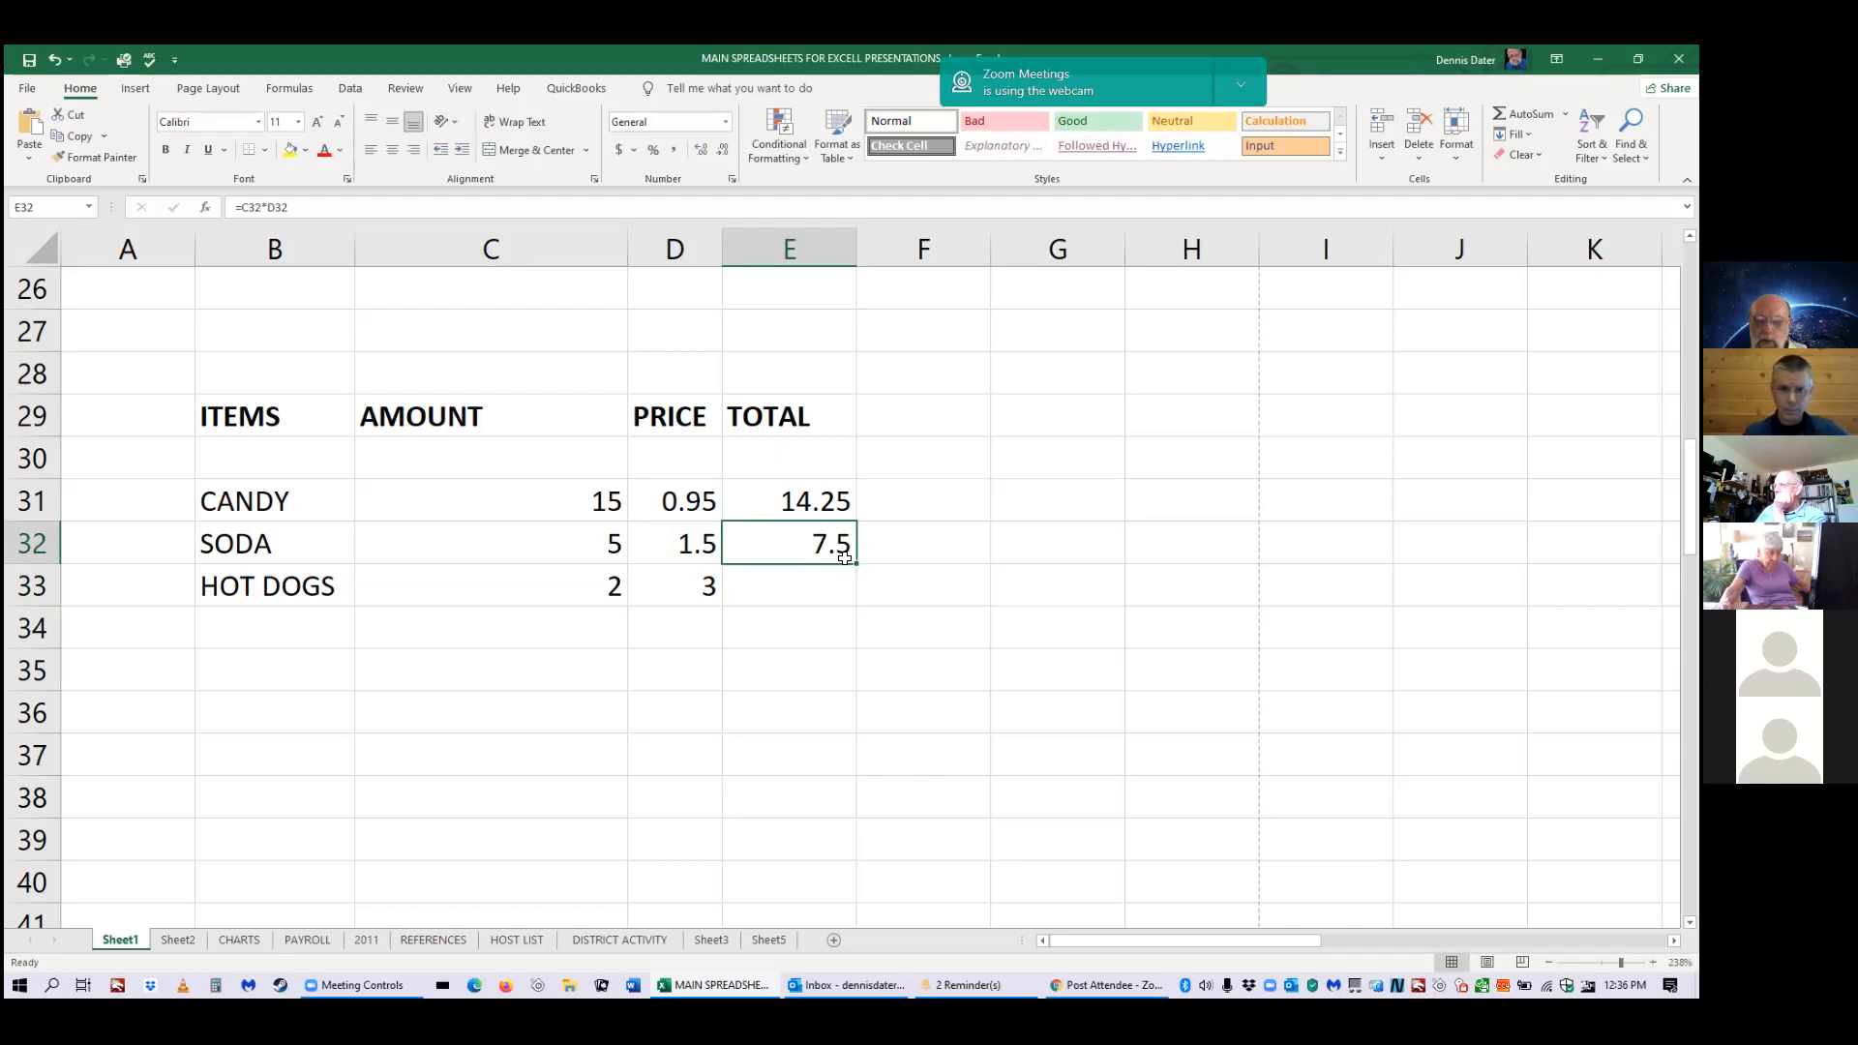
left_click_drag(850, 562, 871, 608)
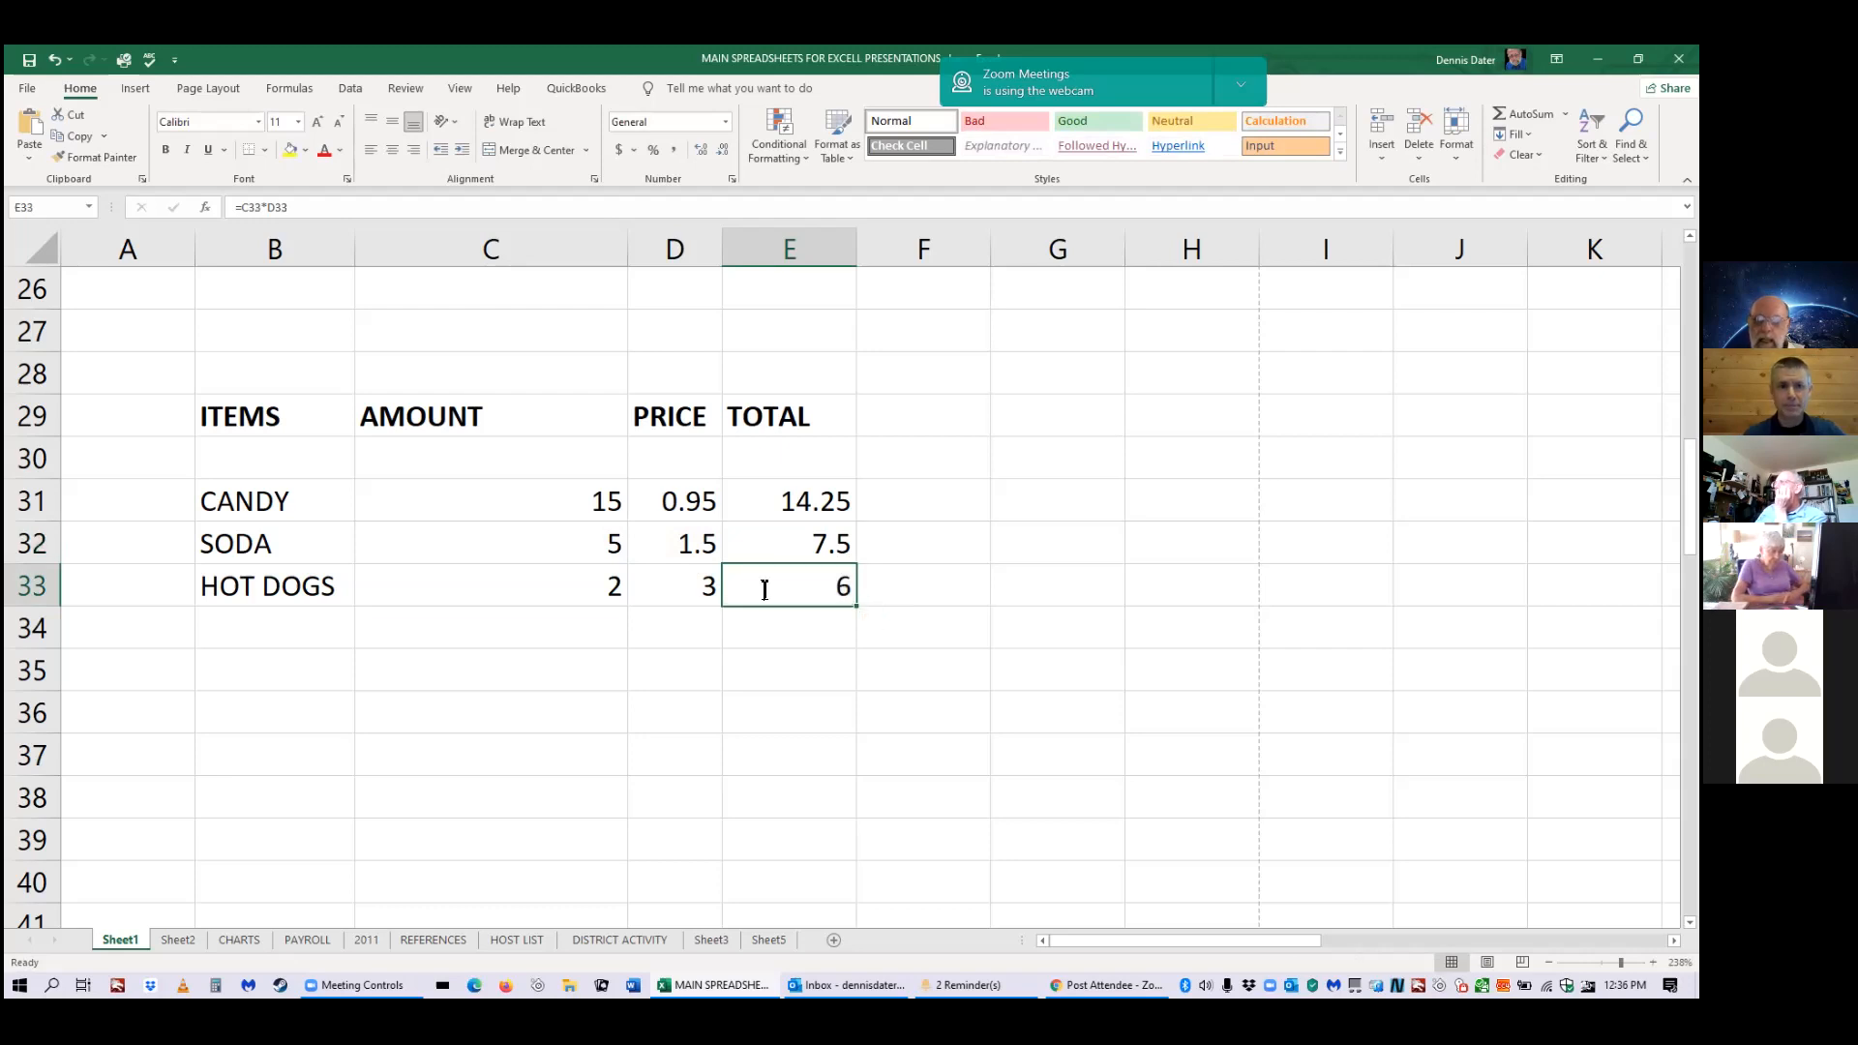
Open E33 in edit mode to reveal the copied formula =C33*D33.
double_click(764, 589)
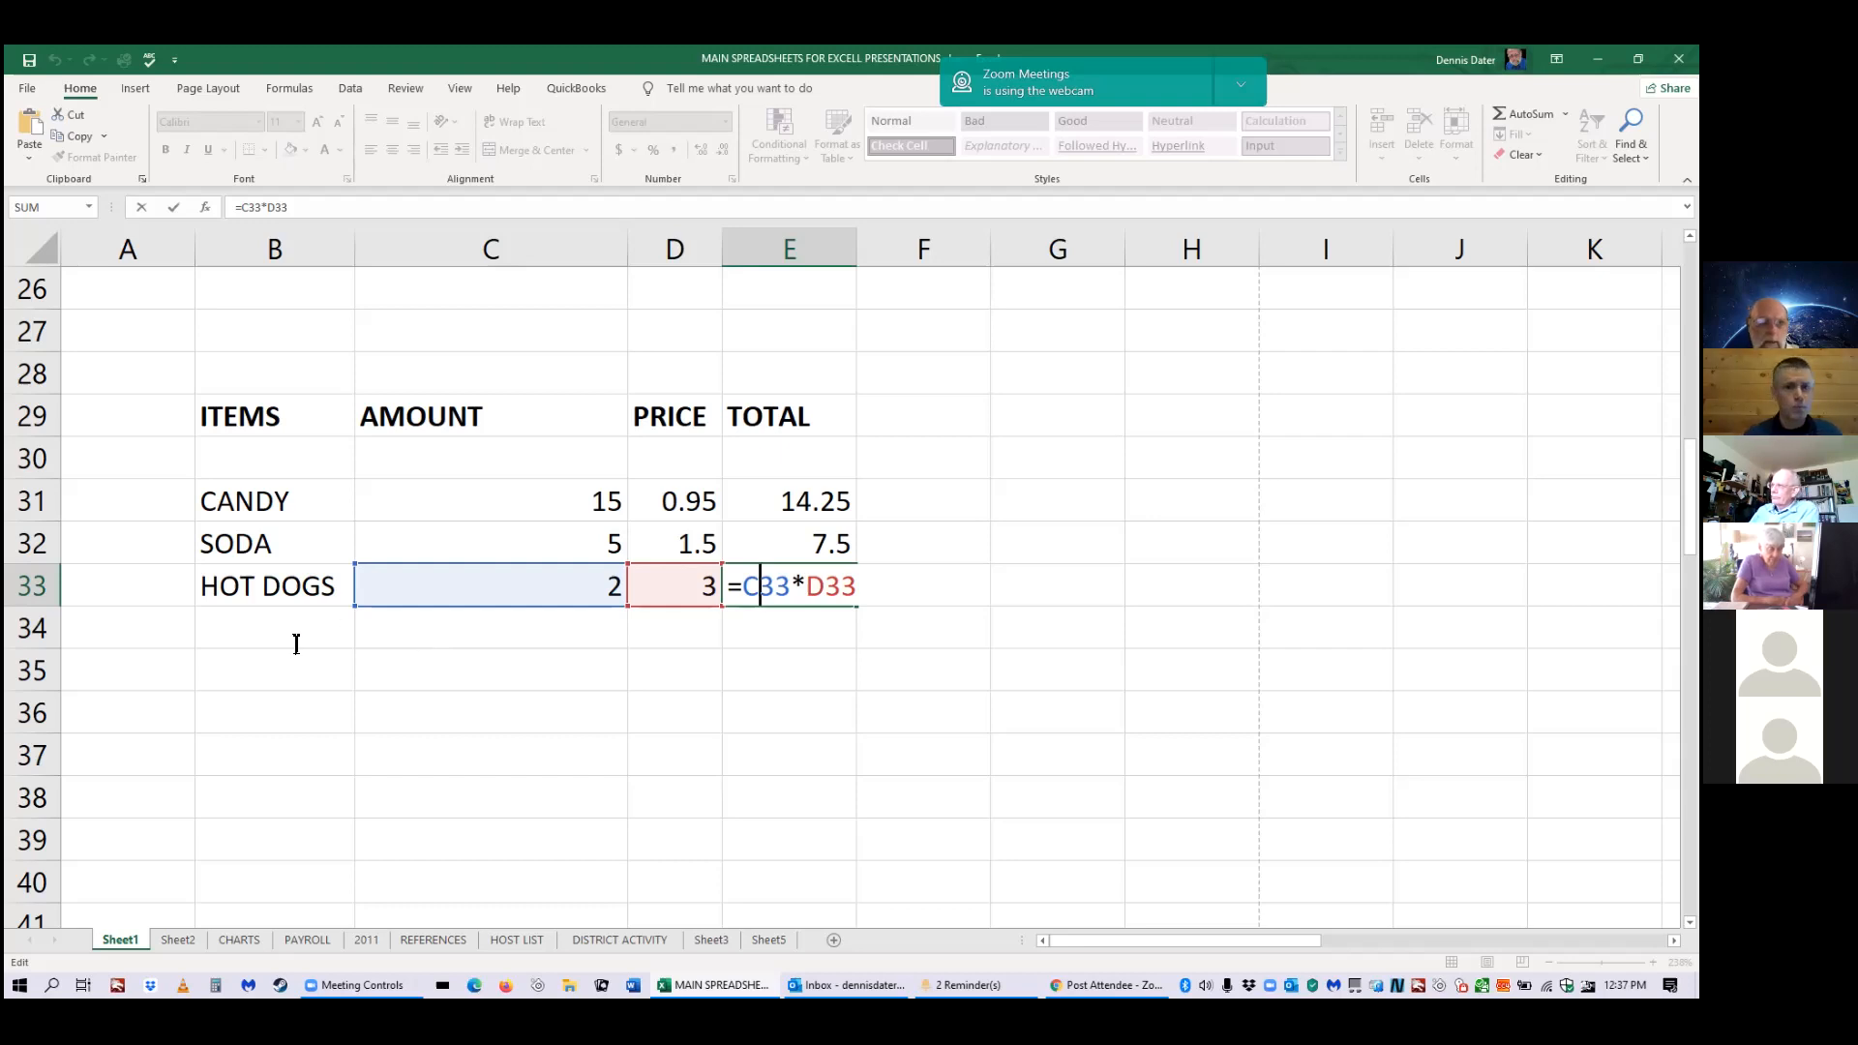
Exit the formula edit and select row 54, the VOLUNTEER HOURS heading row.
scroll(296, 644, "down", 6)
scroll(294, 642, "down", 4)
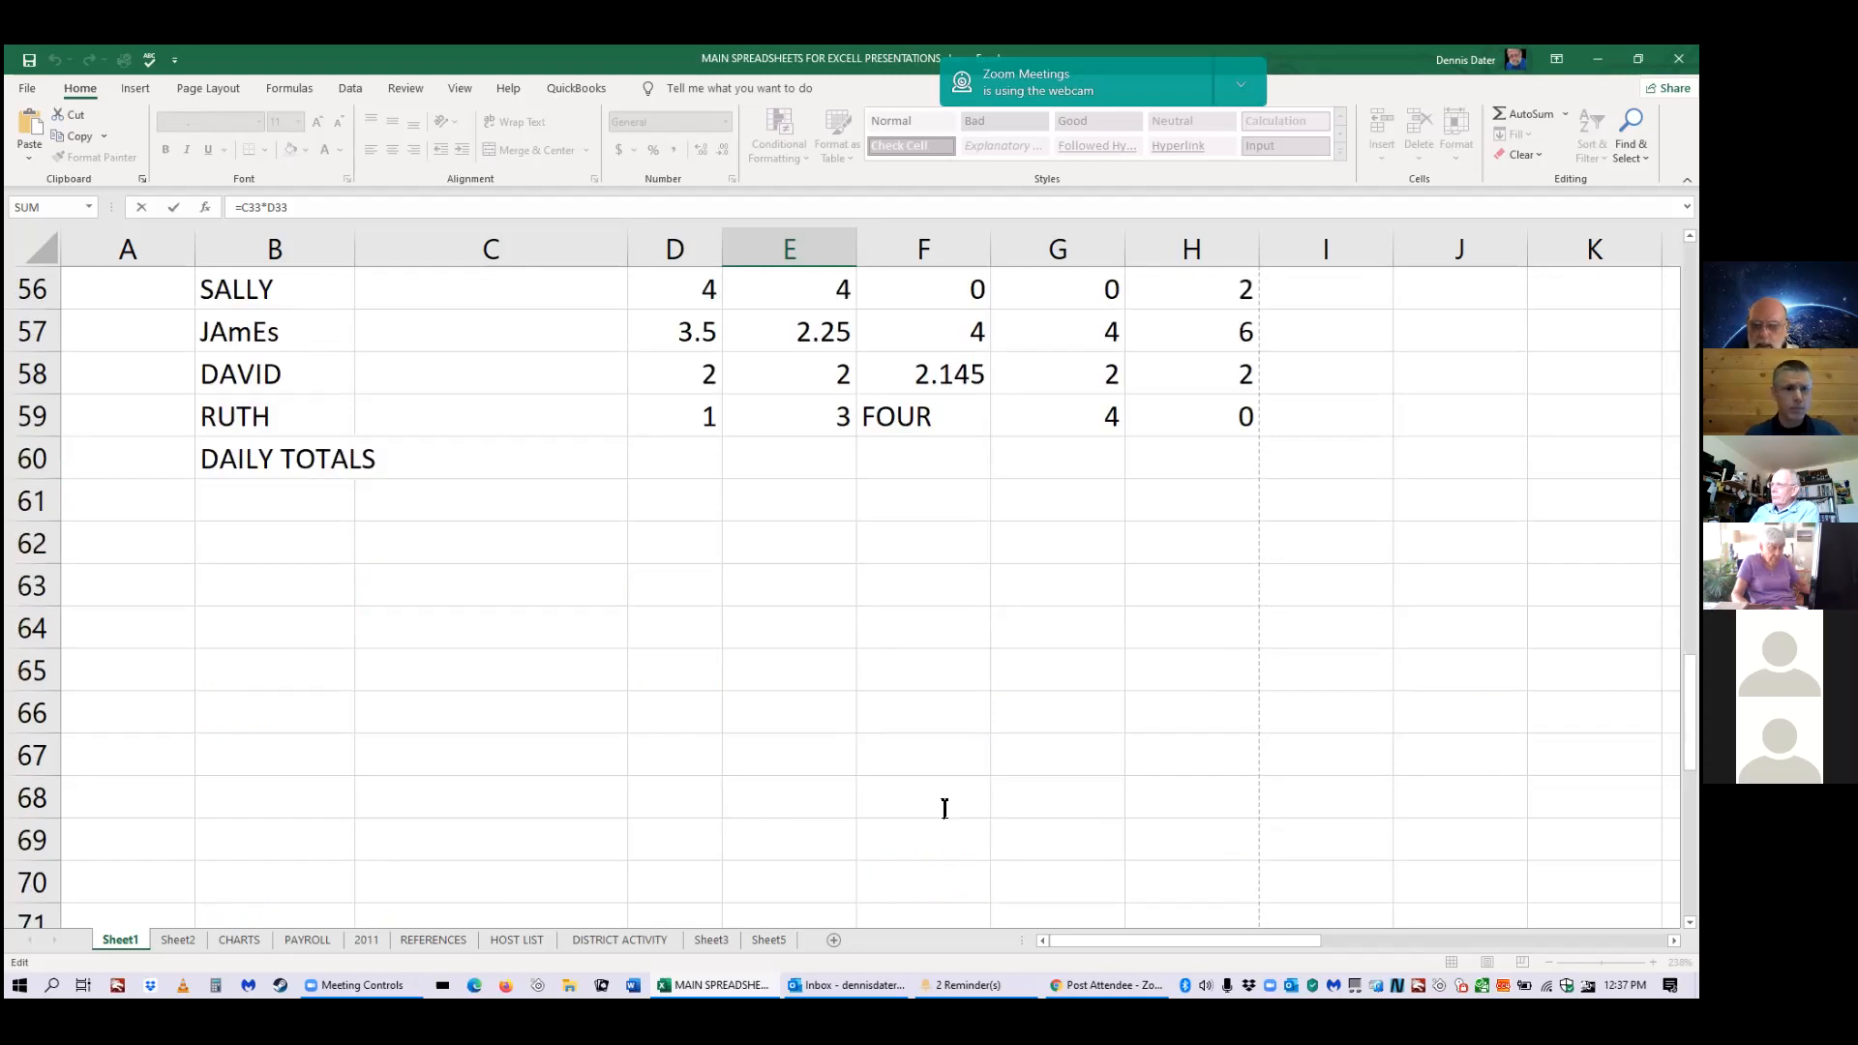
scroll(1268, 493, "up", 3)
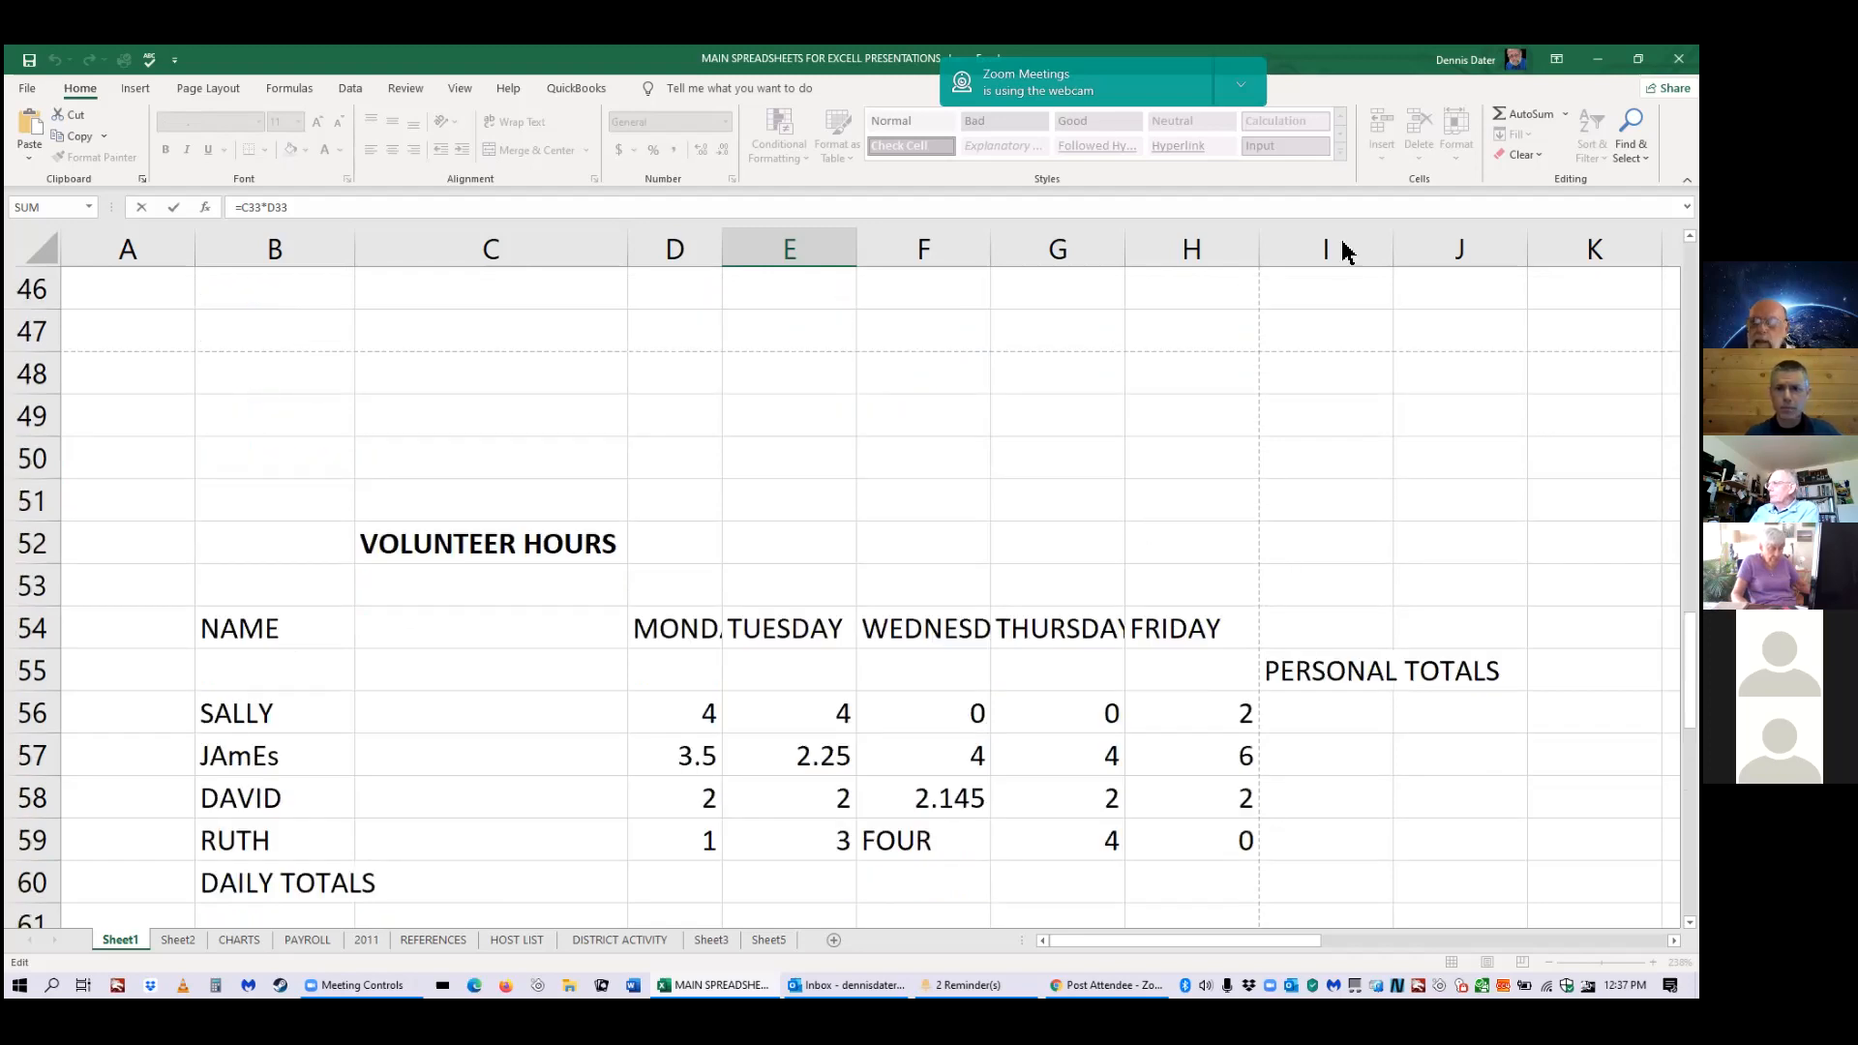
scroll(987, 373, "up", 2)
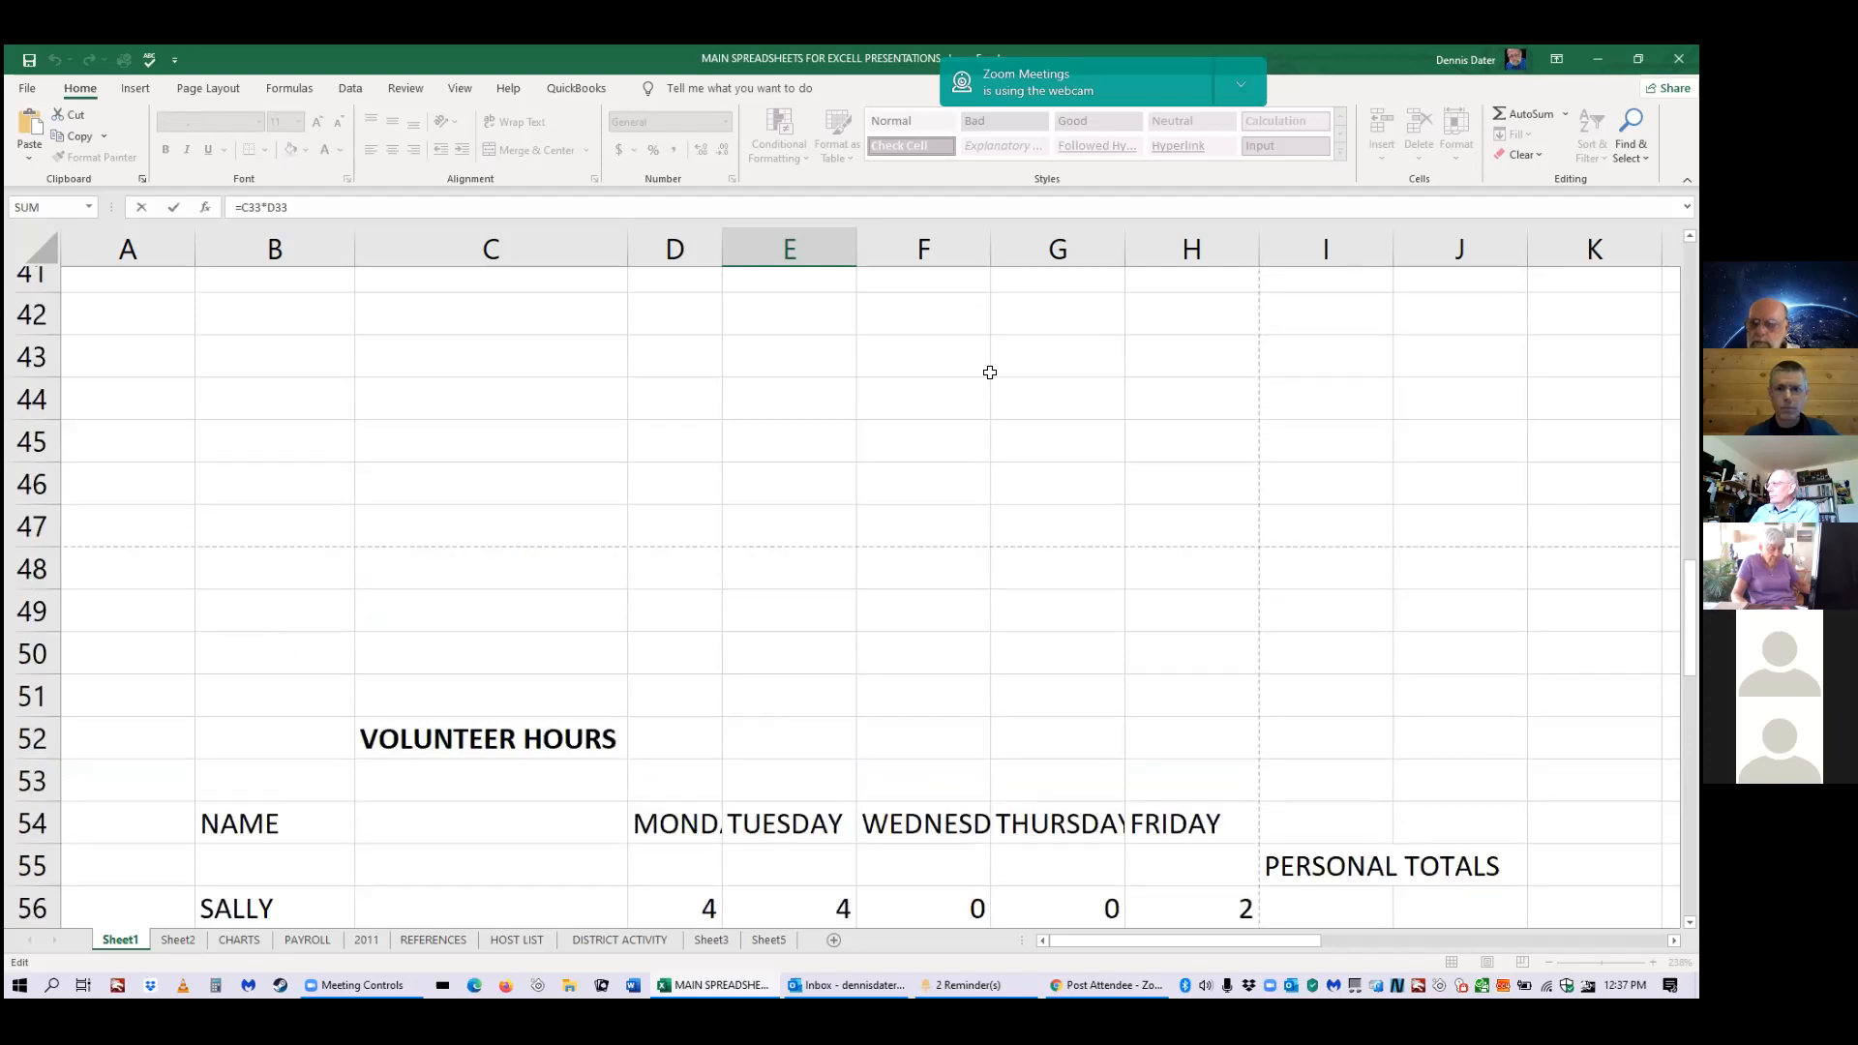
scroll(982, 376, "down", 1)
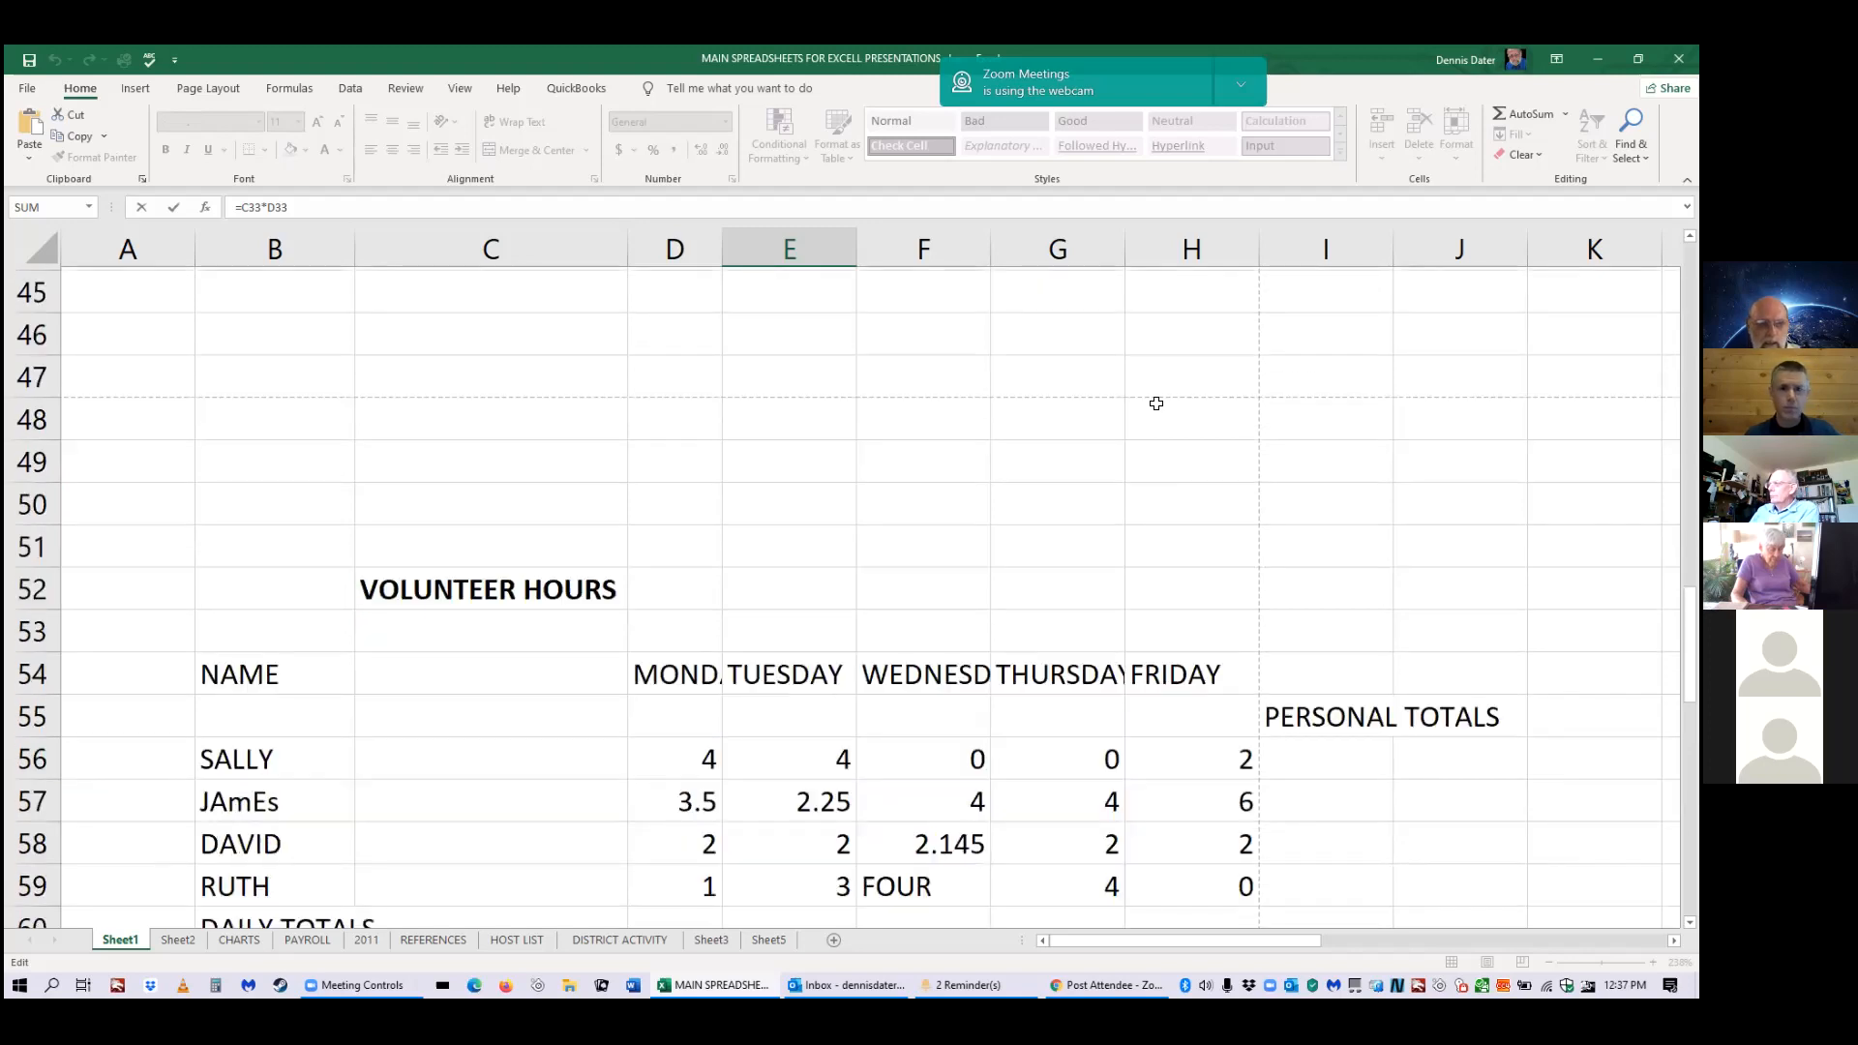
scroll(1156, 403, "down", 1)
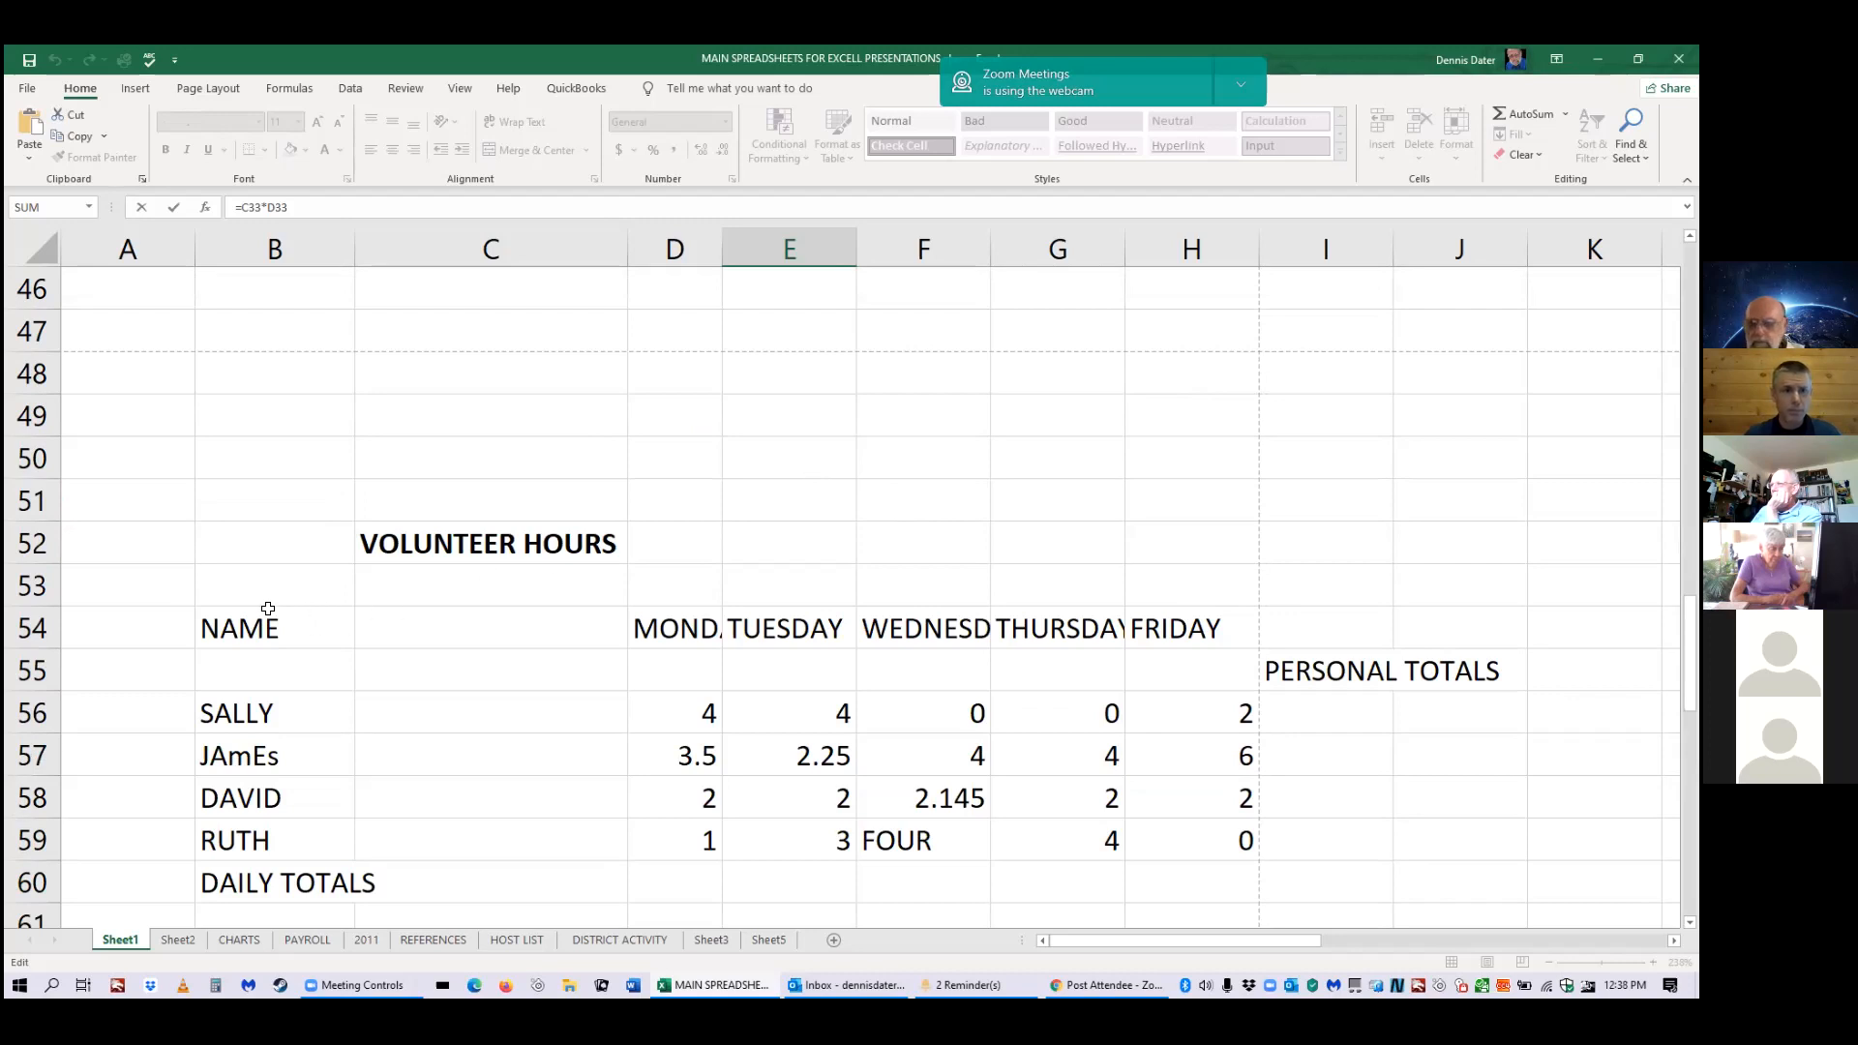
left_click(48, 630)
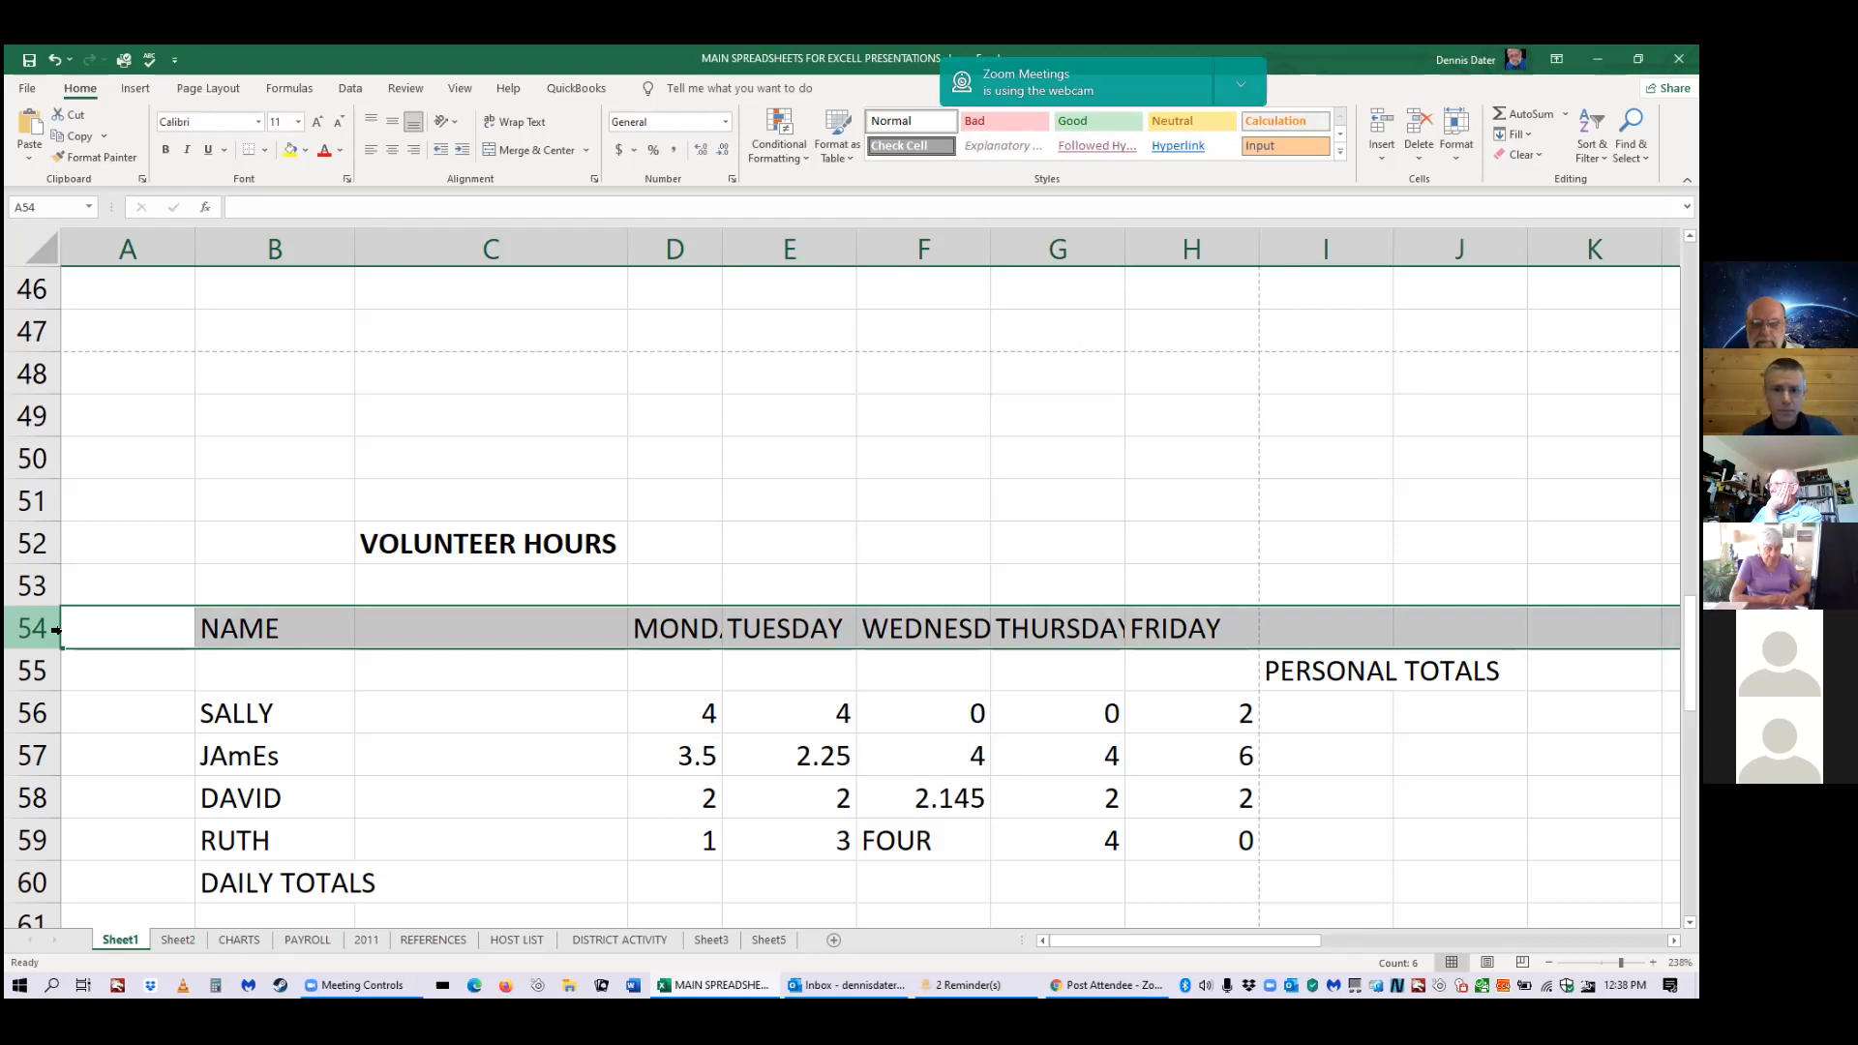
Autofit column D so MONDAY shows fully, then select the entire WEDNESDAY column F.
double_click(722, 251)
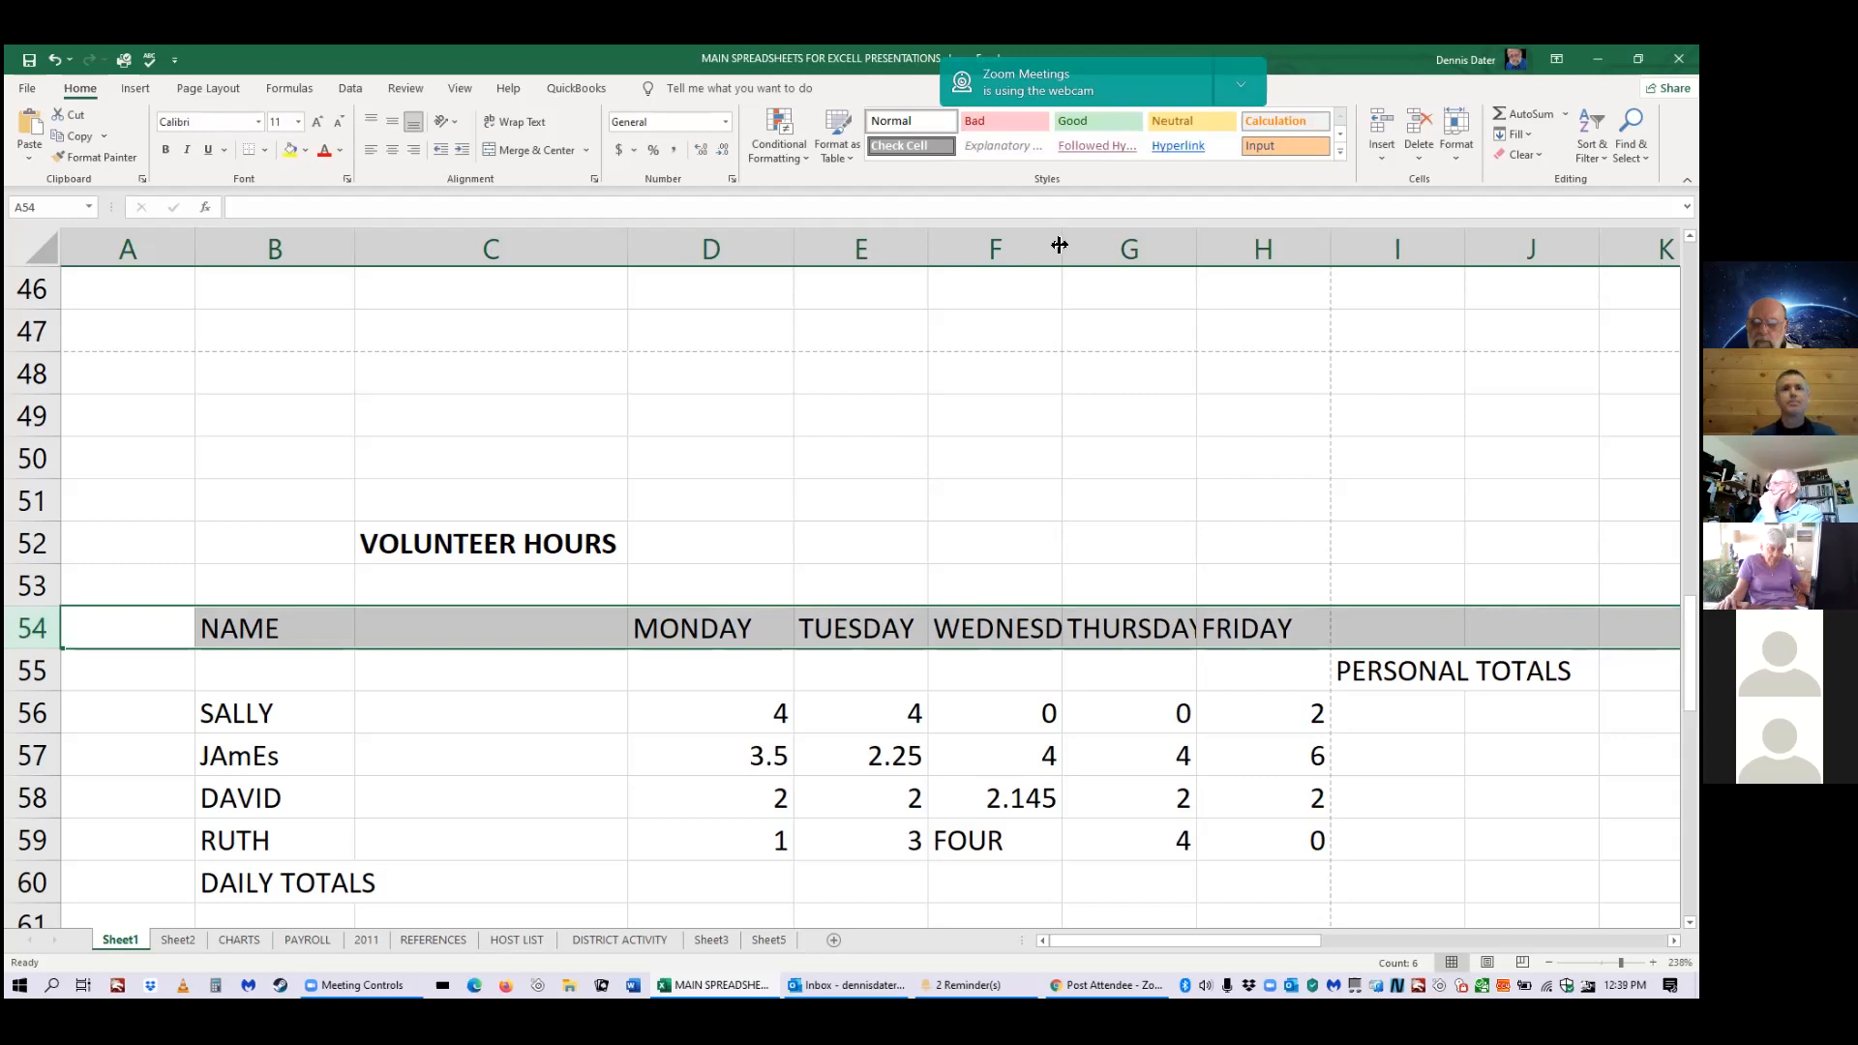
left_click(1017, 622)
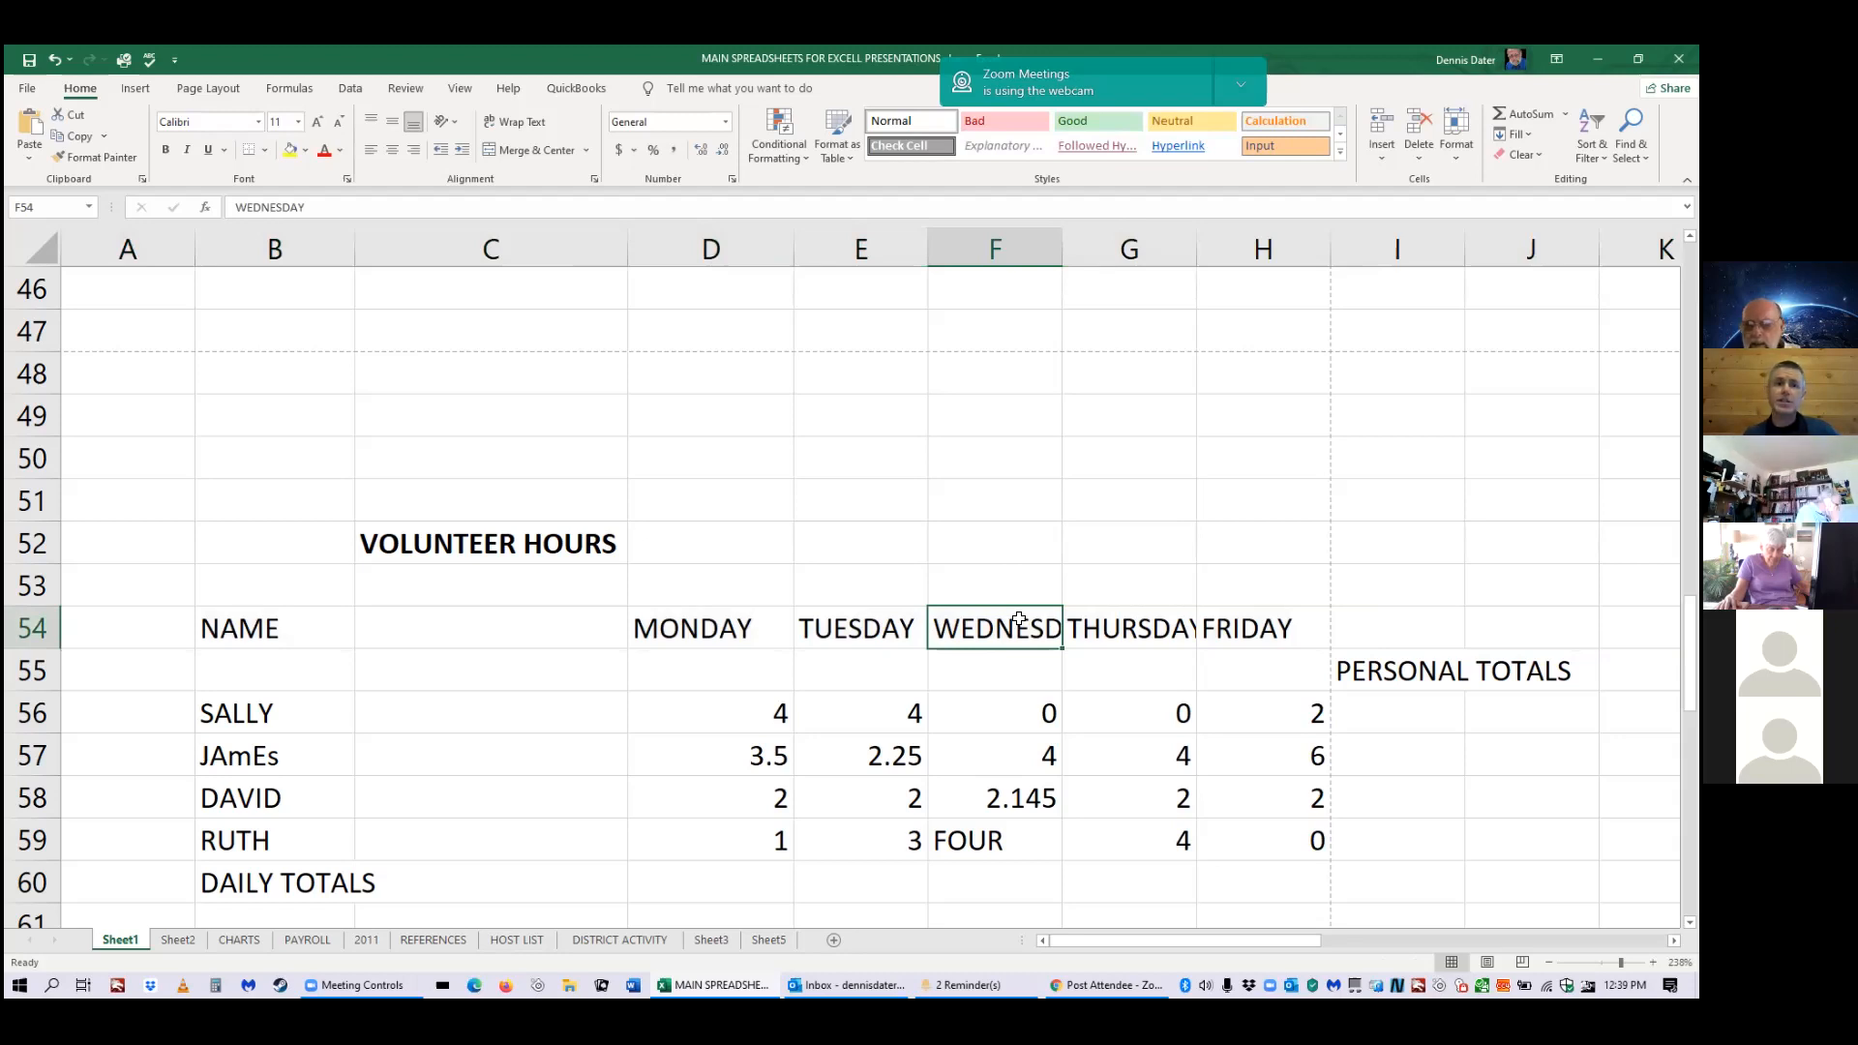
left_click(1040, 257)
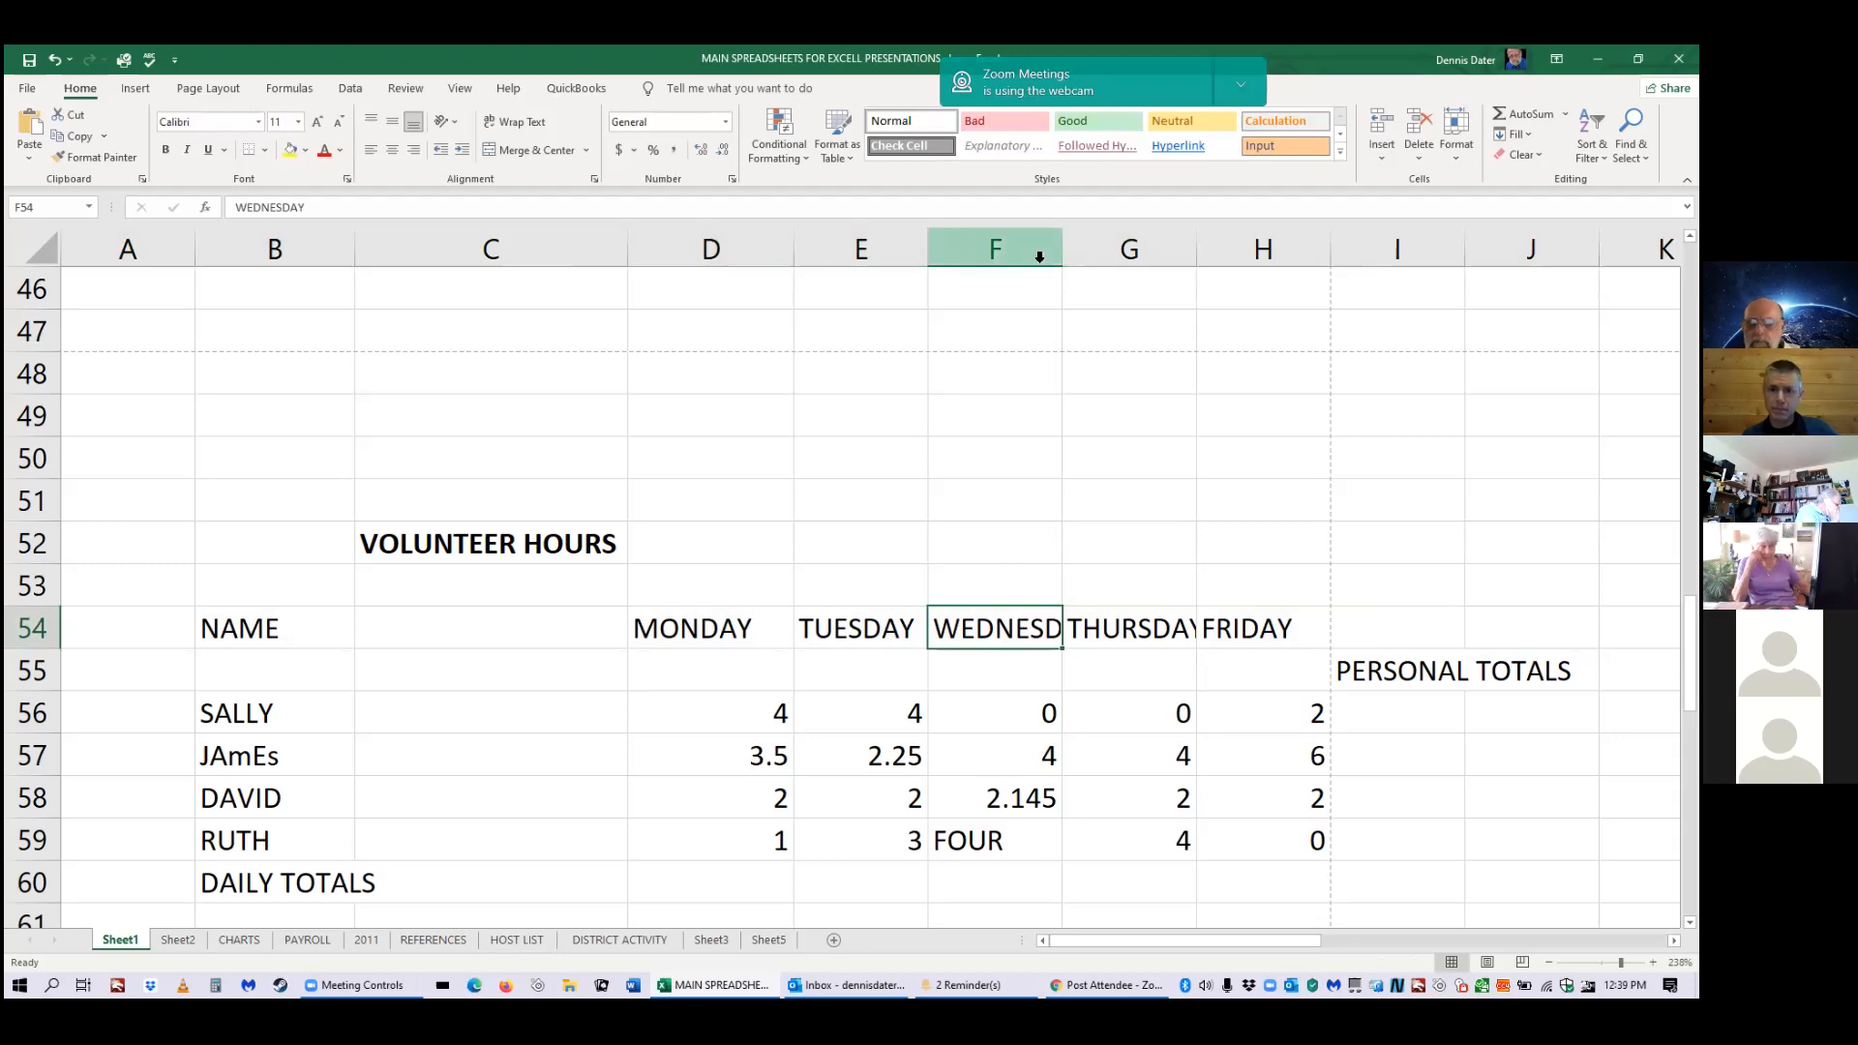
left_click(1039, 257)
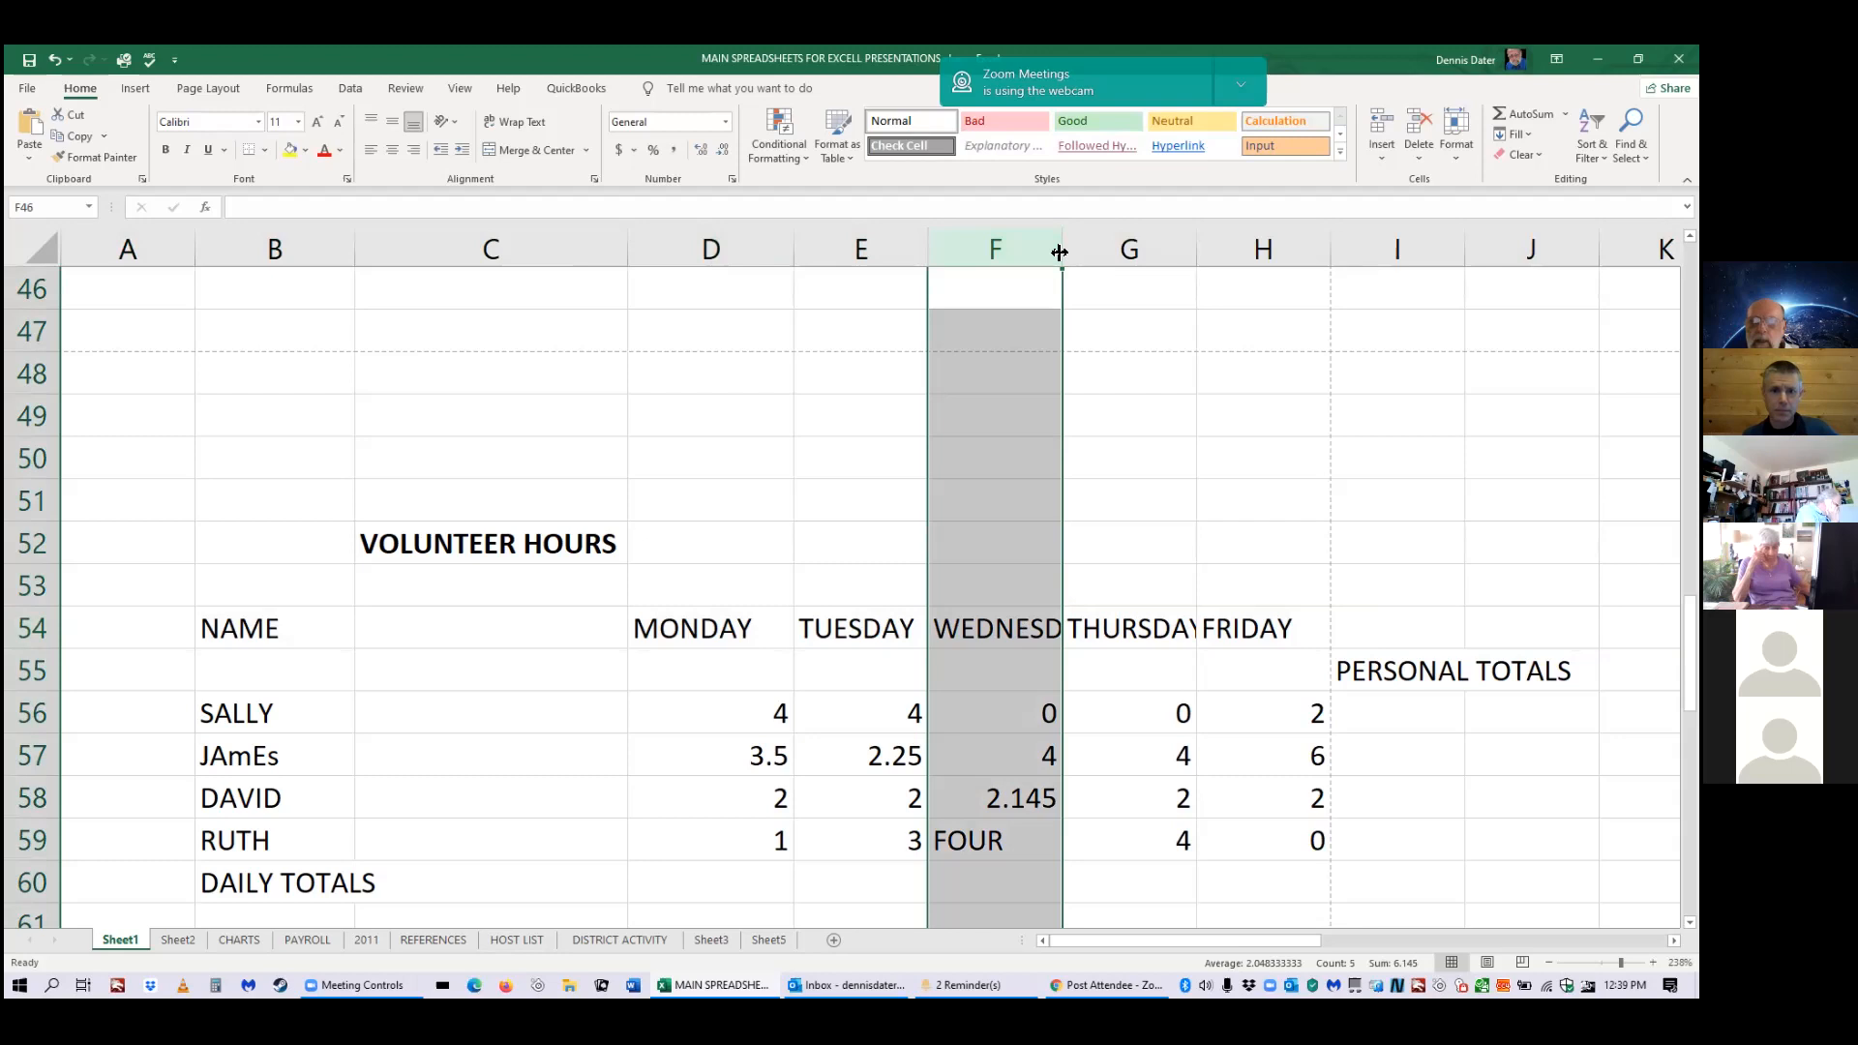
Widen columns F and G so the WEDNESDAY and THURSDAY headings fit.
left_click_drag(1060, 252, 1094, 251)
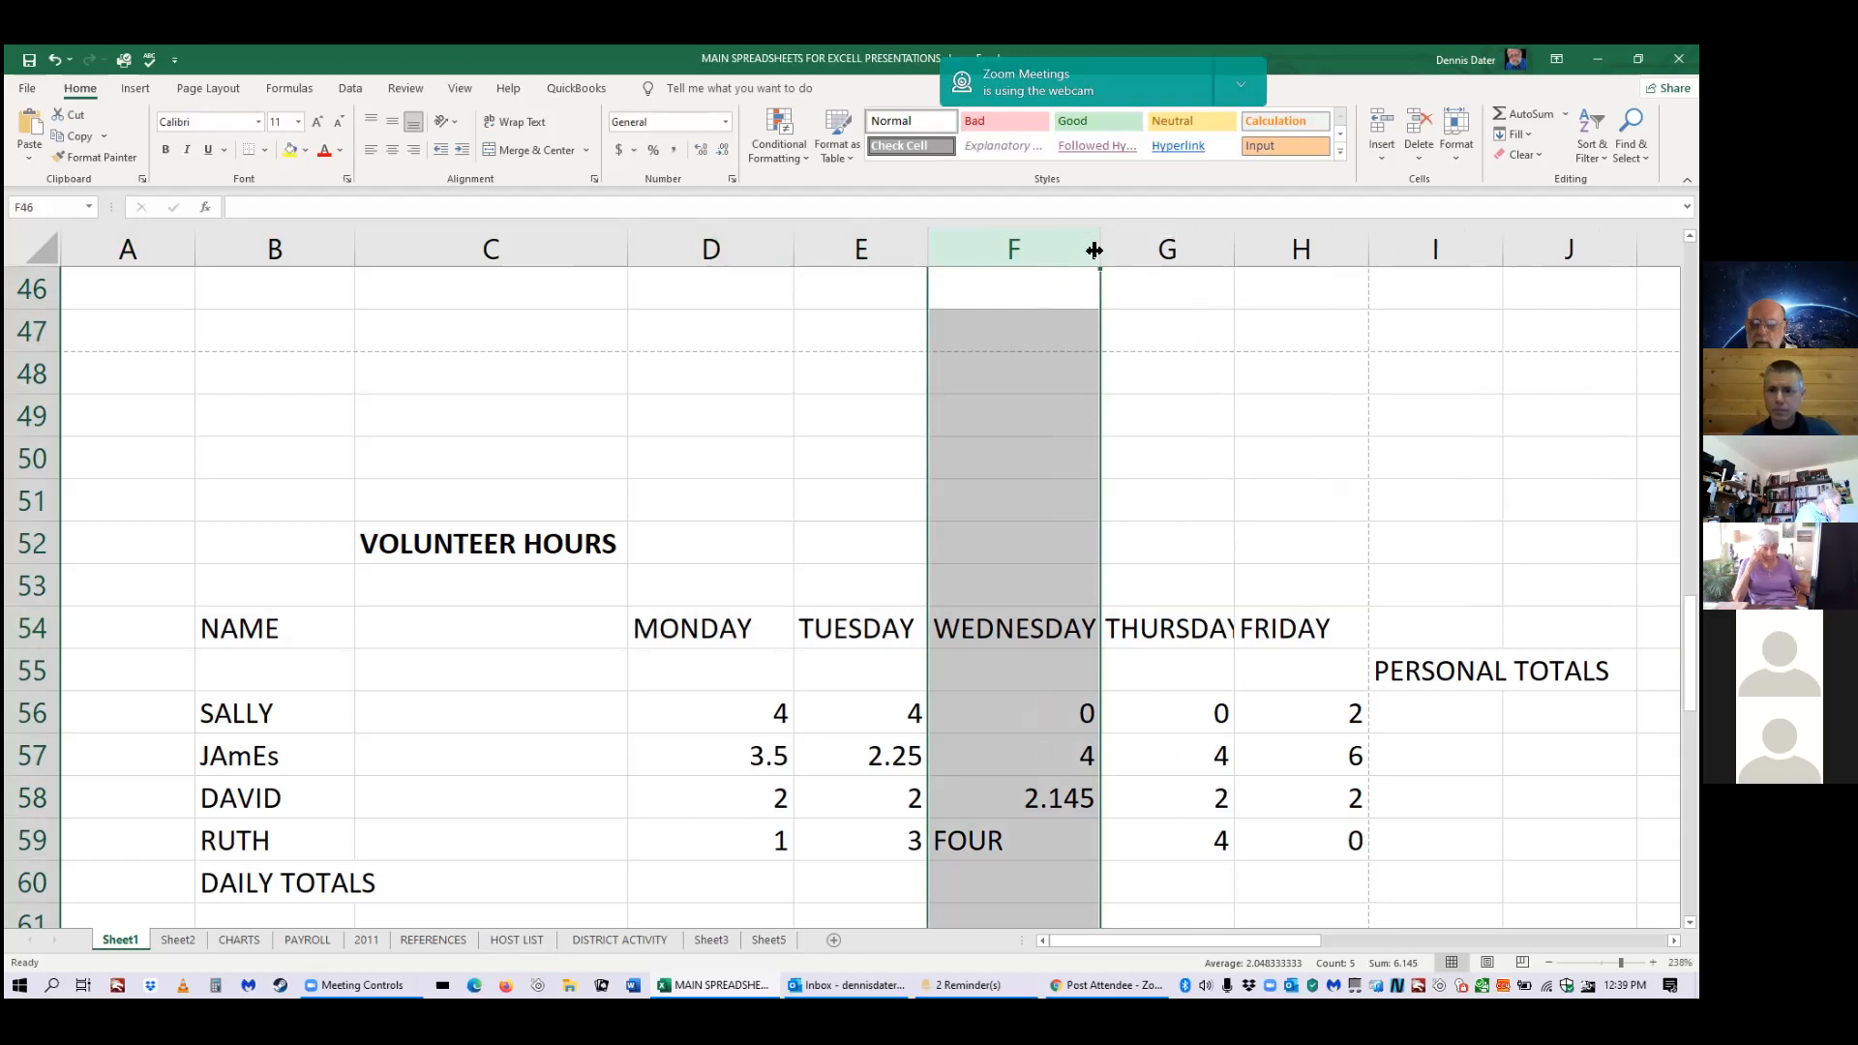
left_click_drag(1235, 256, 1254, 259)
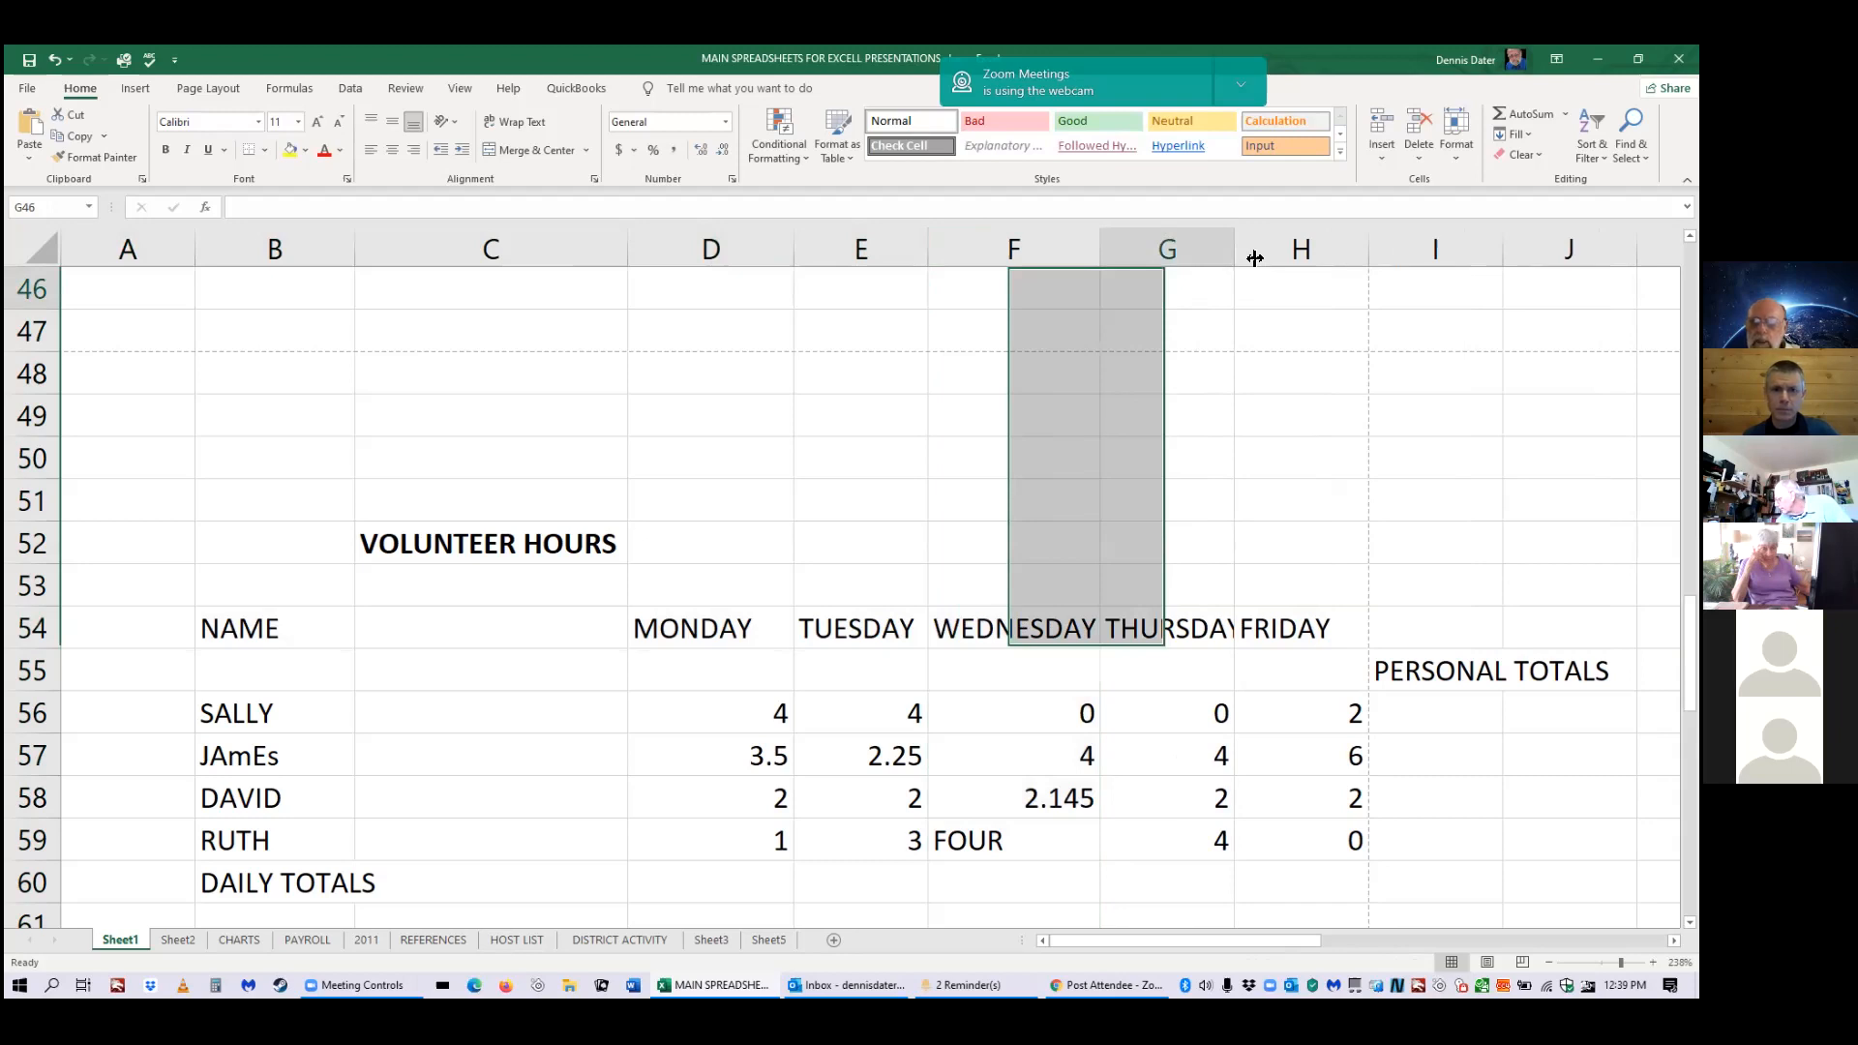
left_click_drag(1255, 258, 1235, 271)
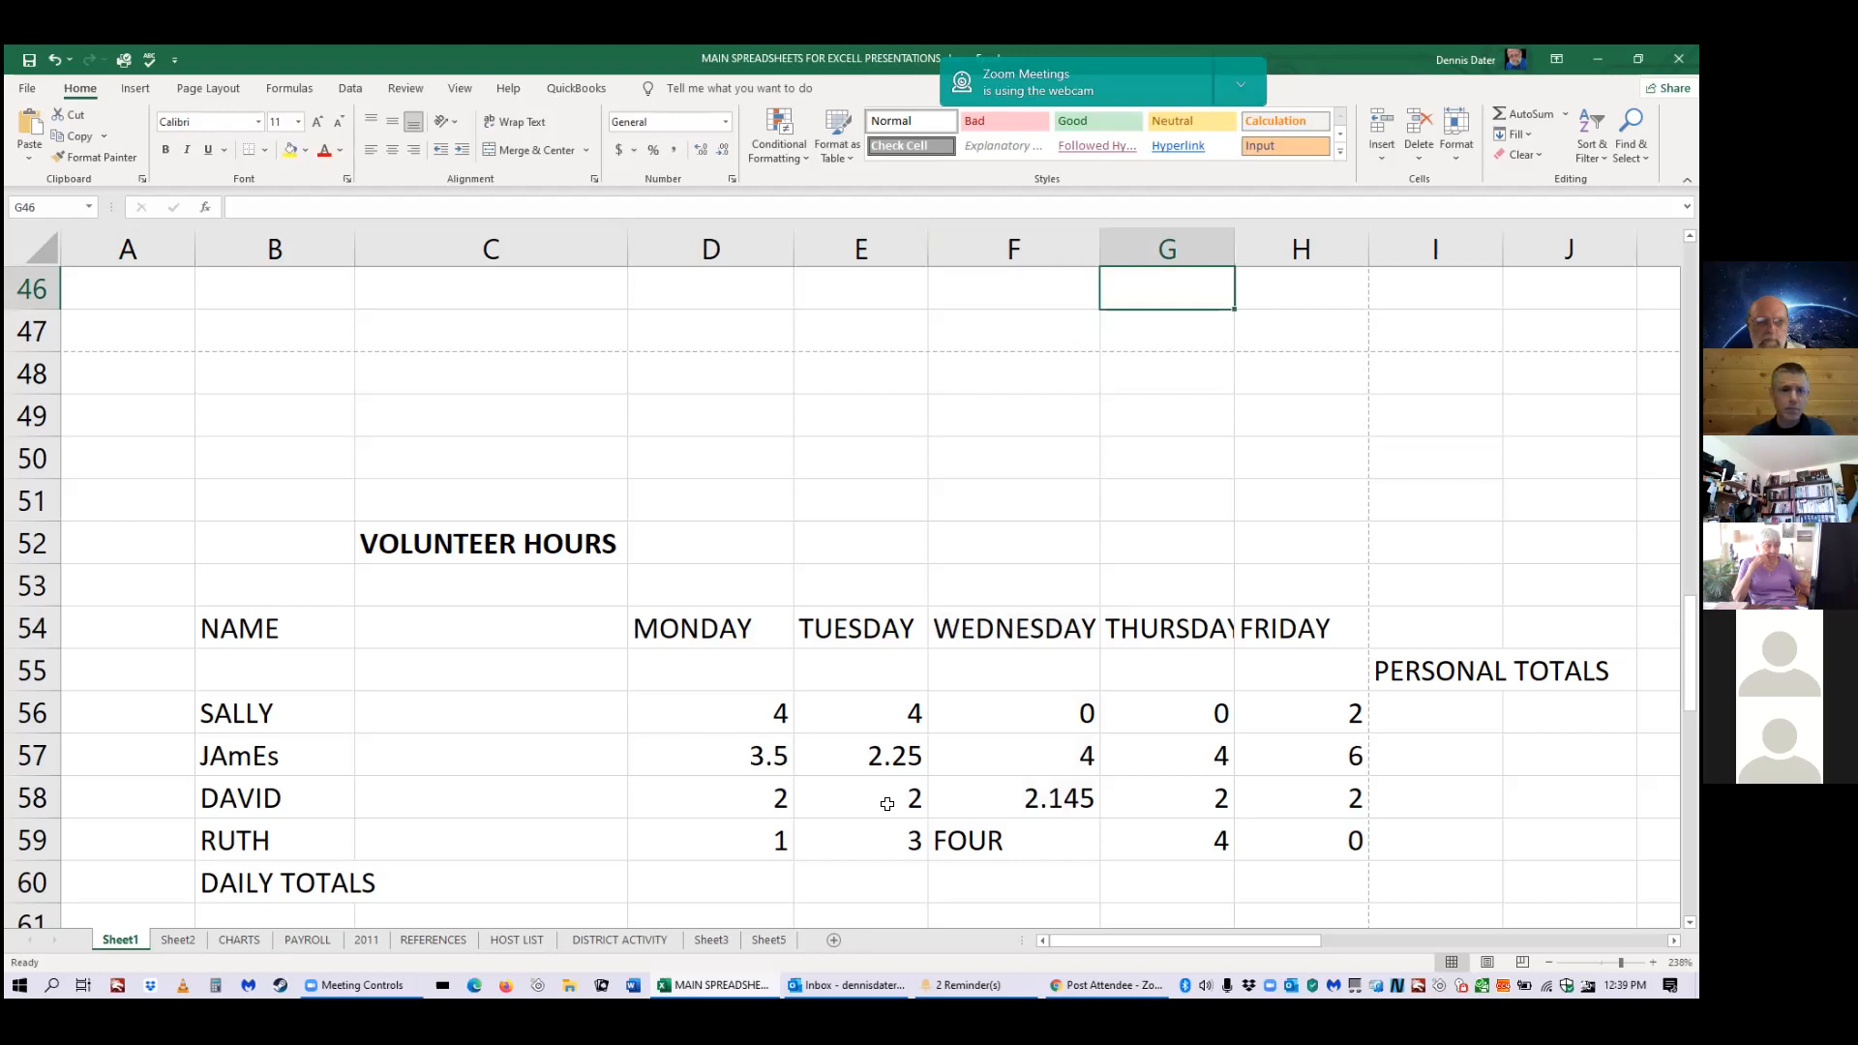
scroll(887, 804, "down", 1)
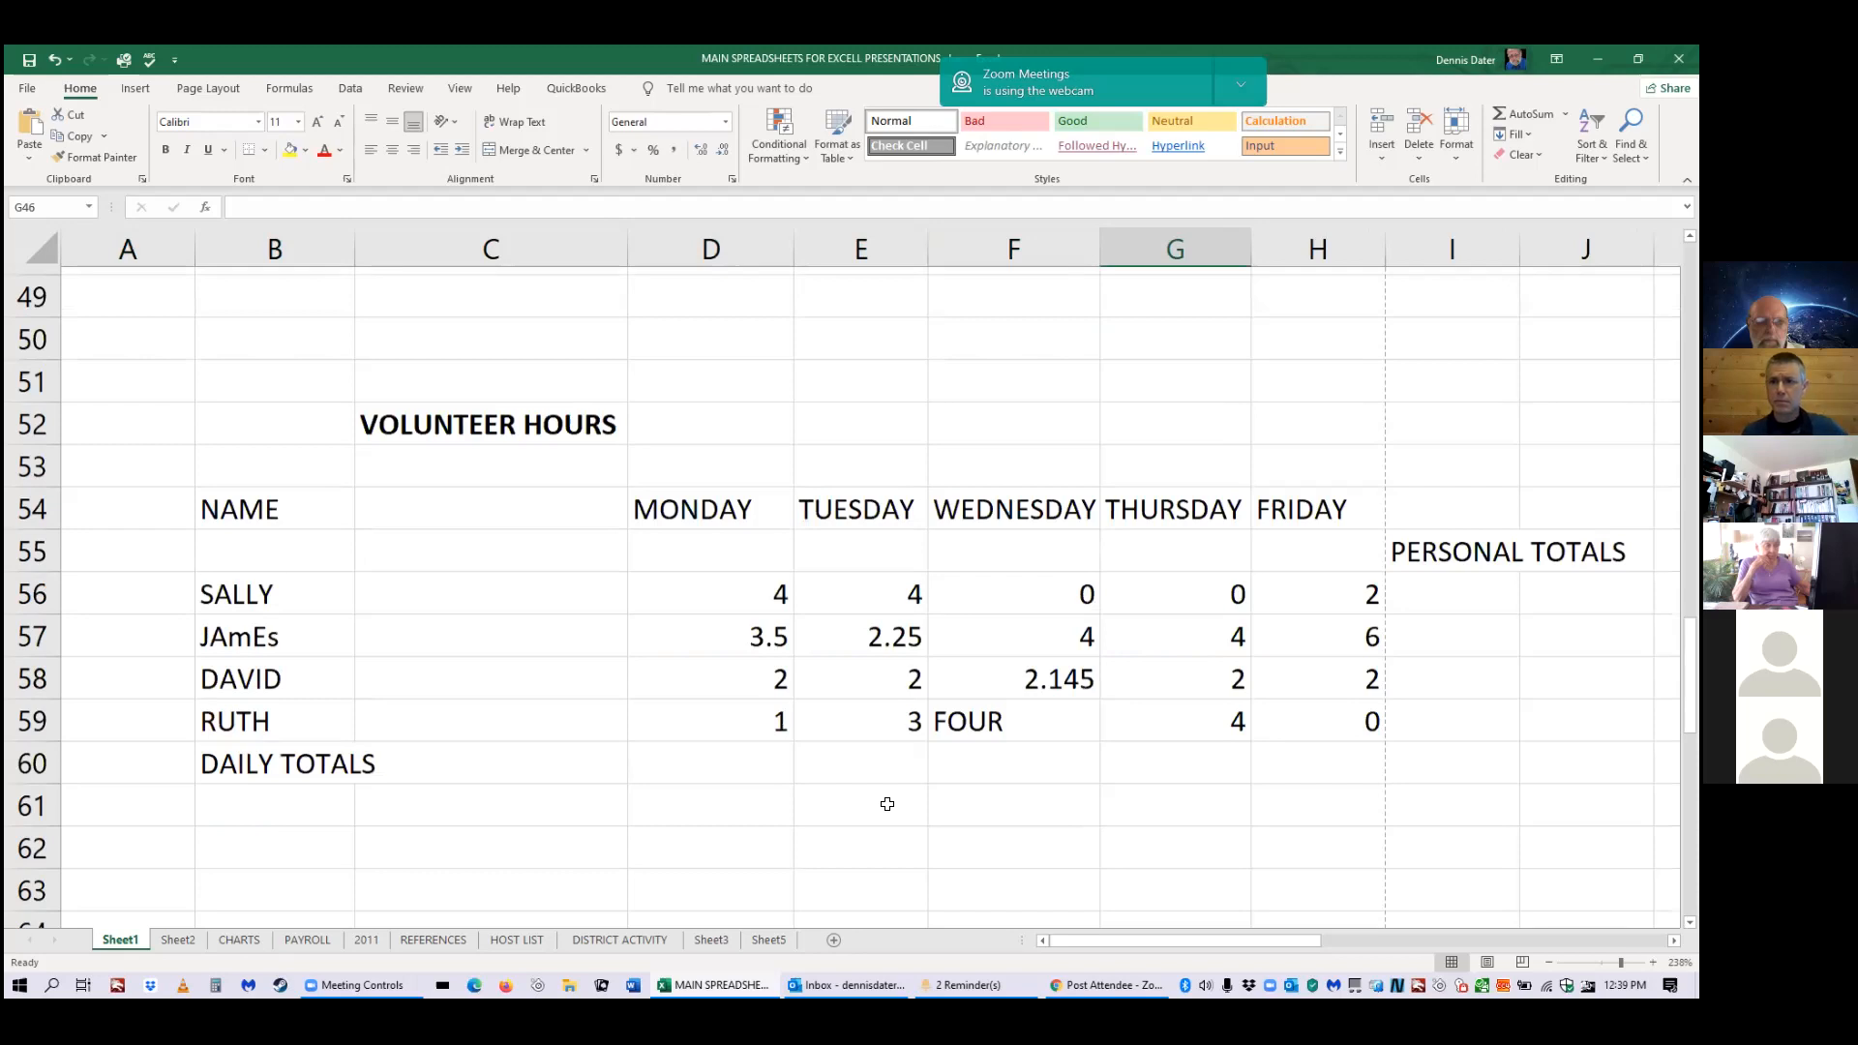
Replace the text FOUR in F59 with the number 4.
scroll(887, 804, "down", 1)
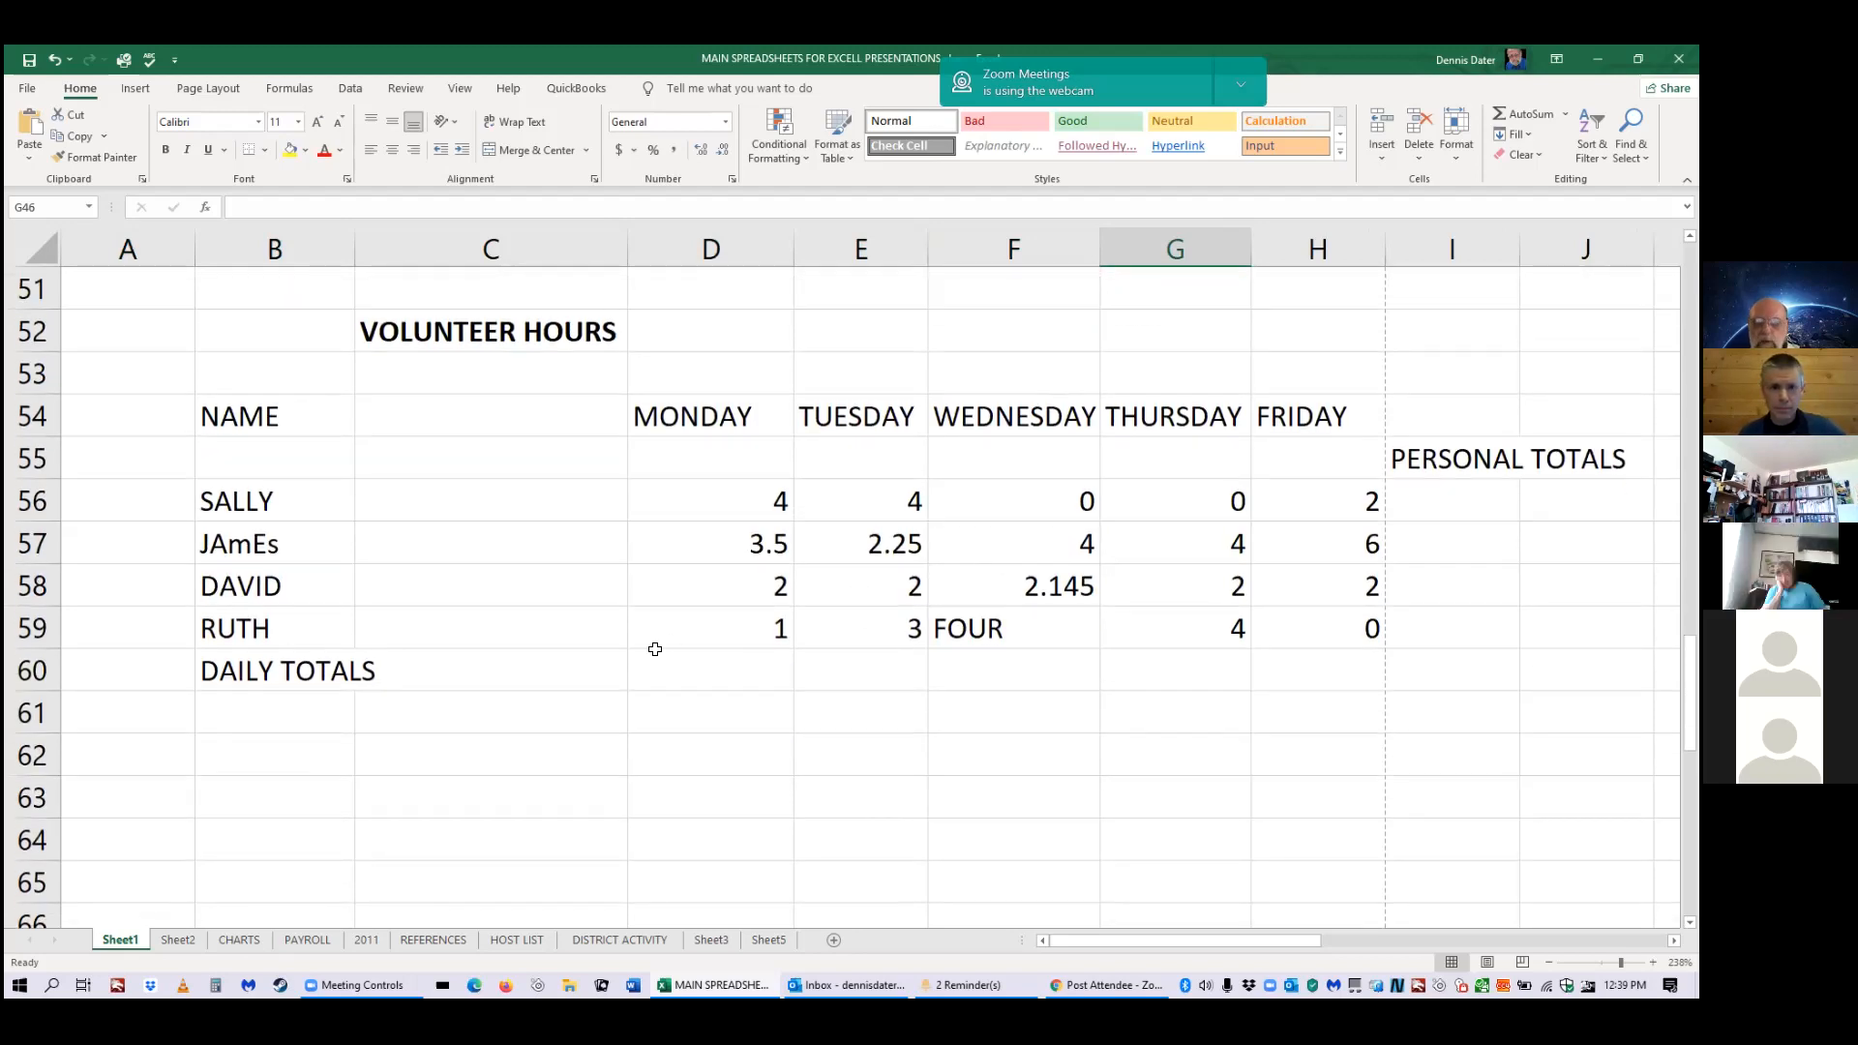
left_click(1074, 622)
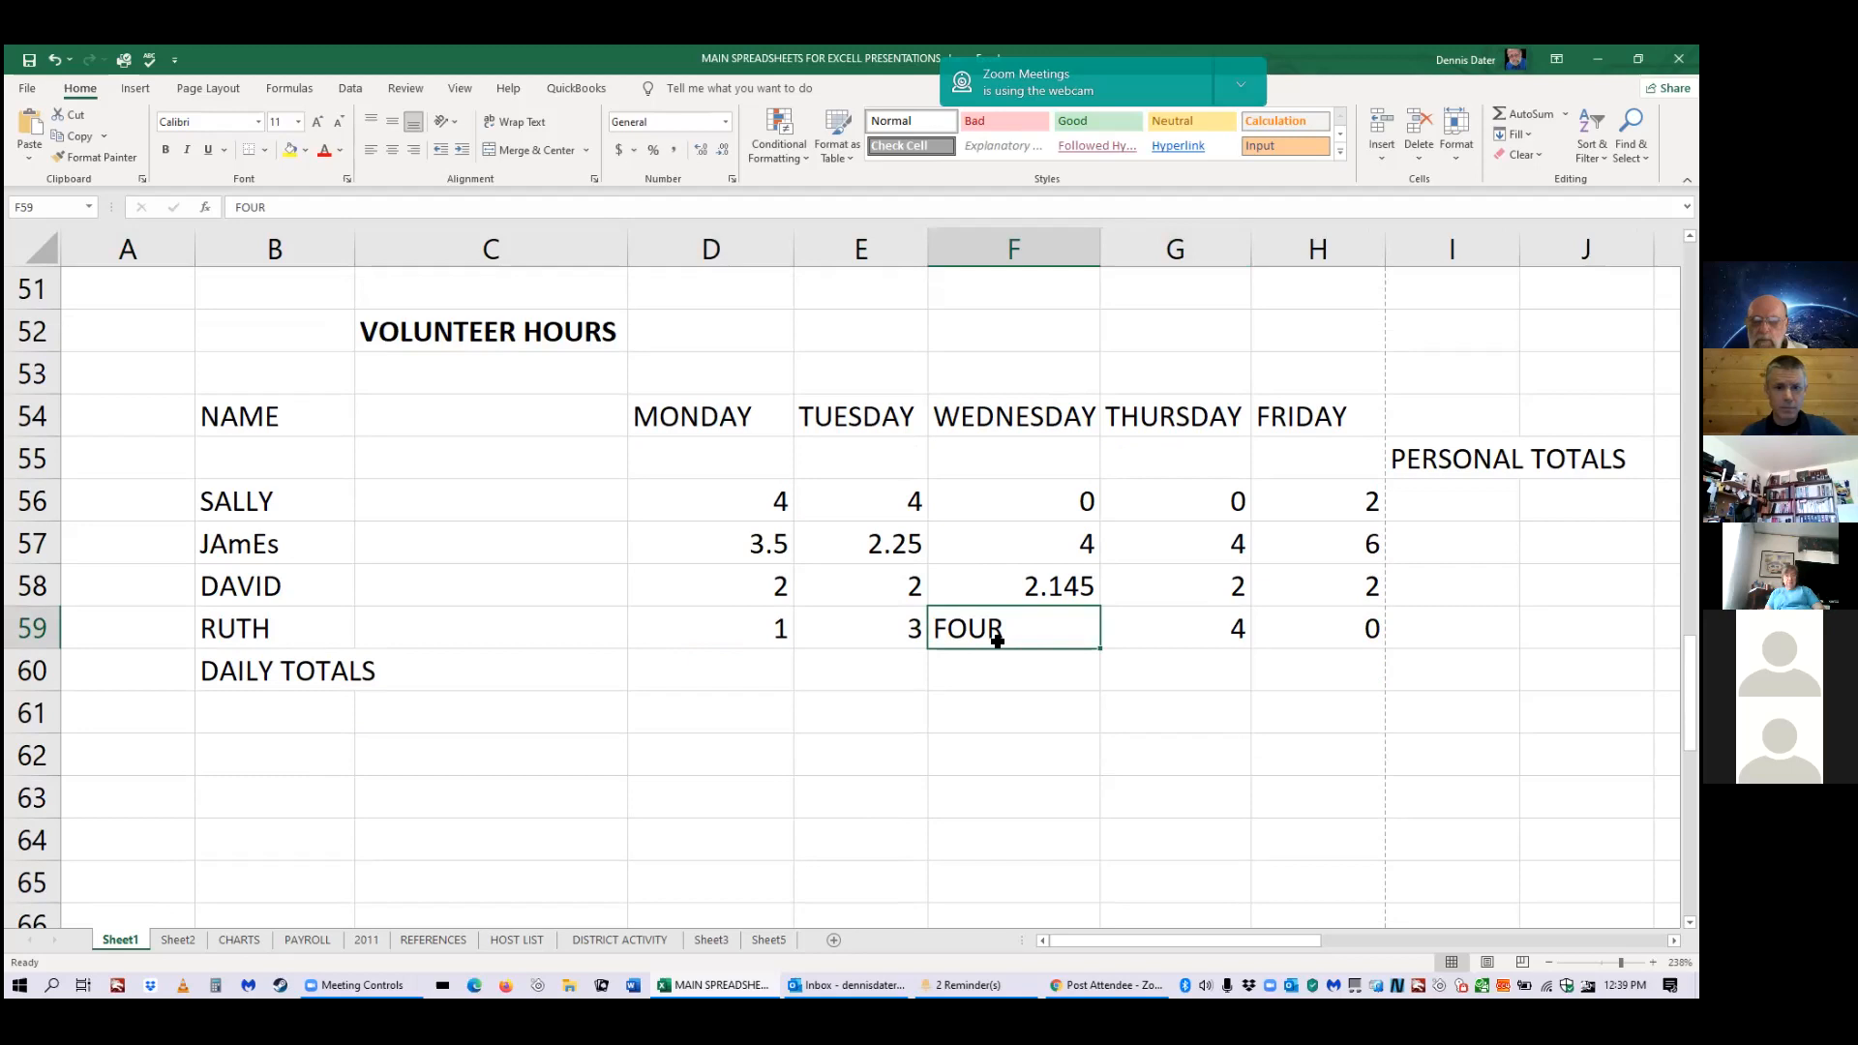
type("4")
key("Return")
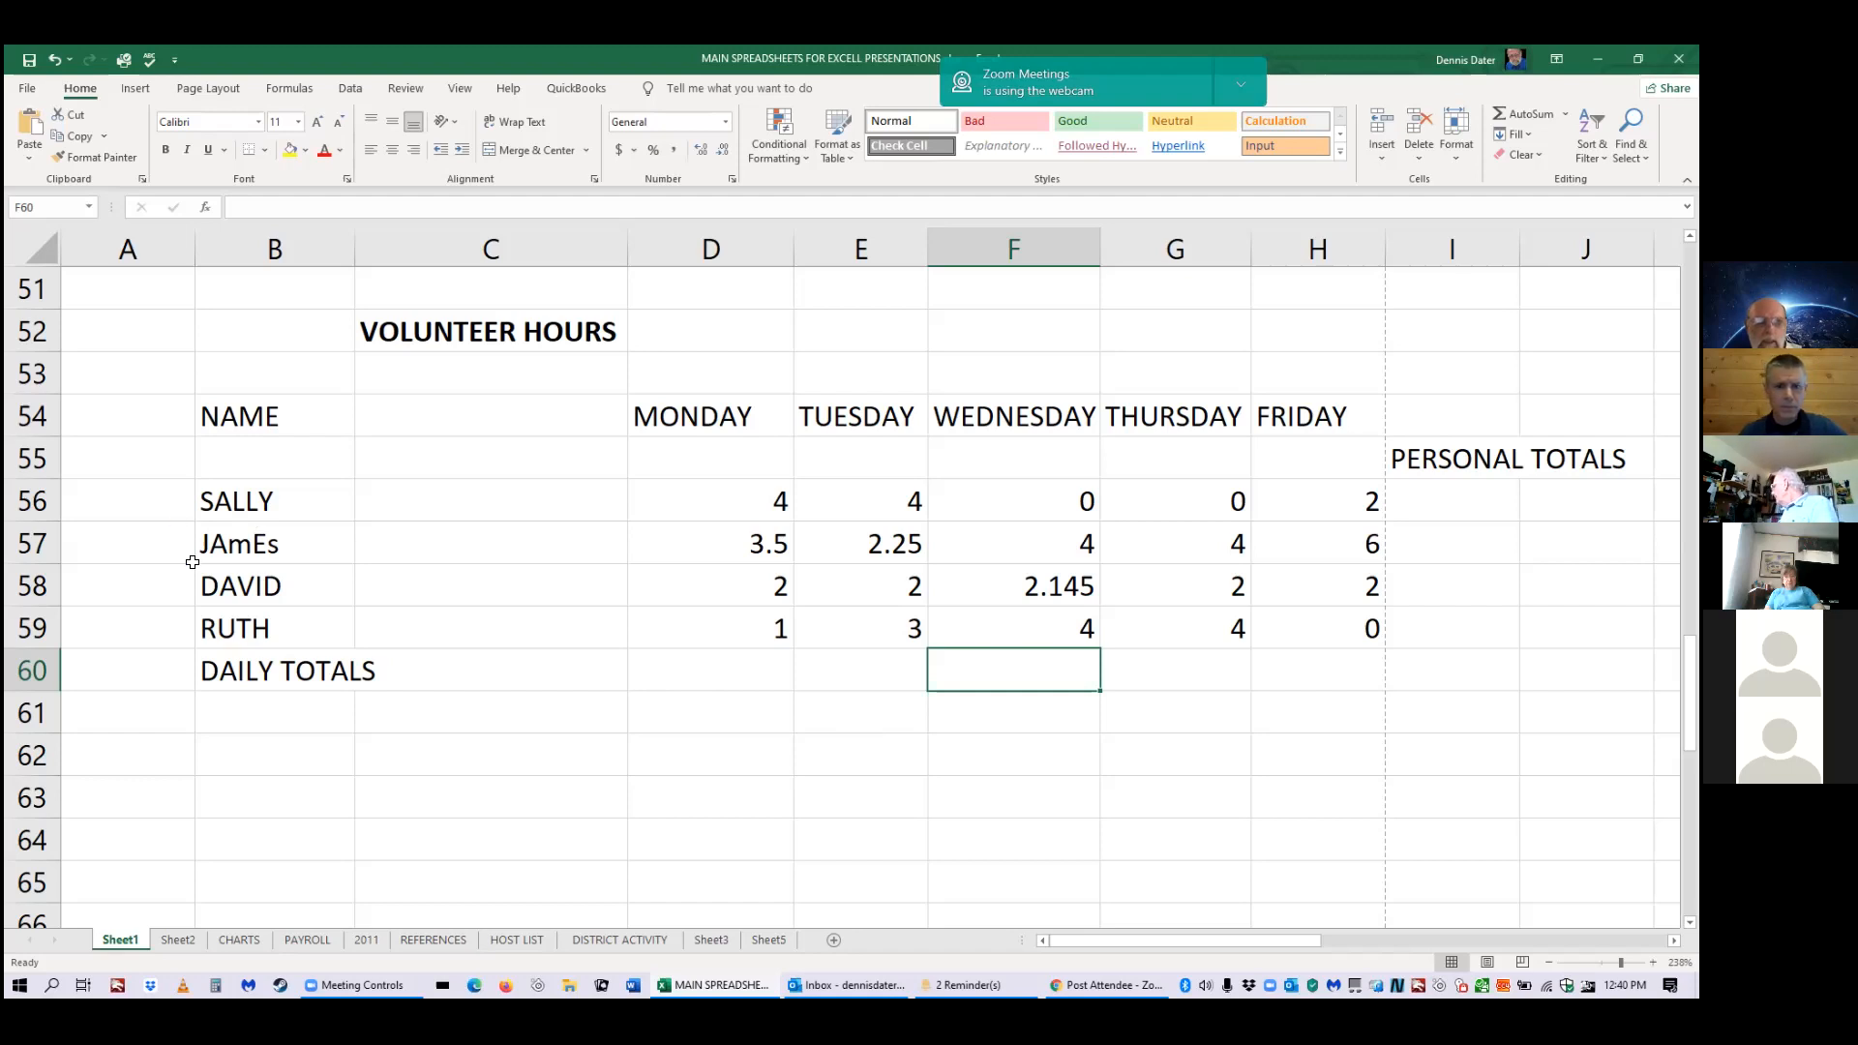
left_click(278, 558)
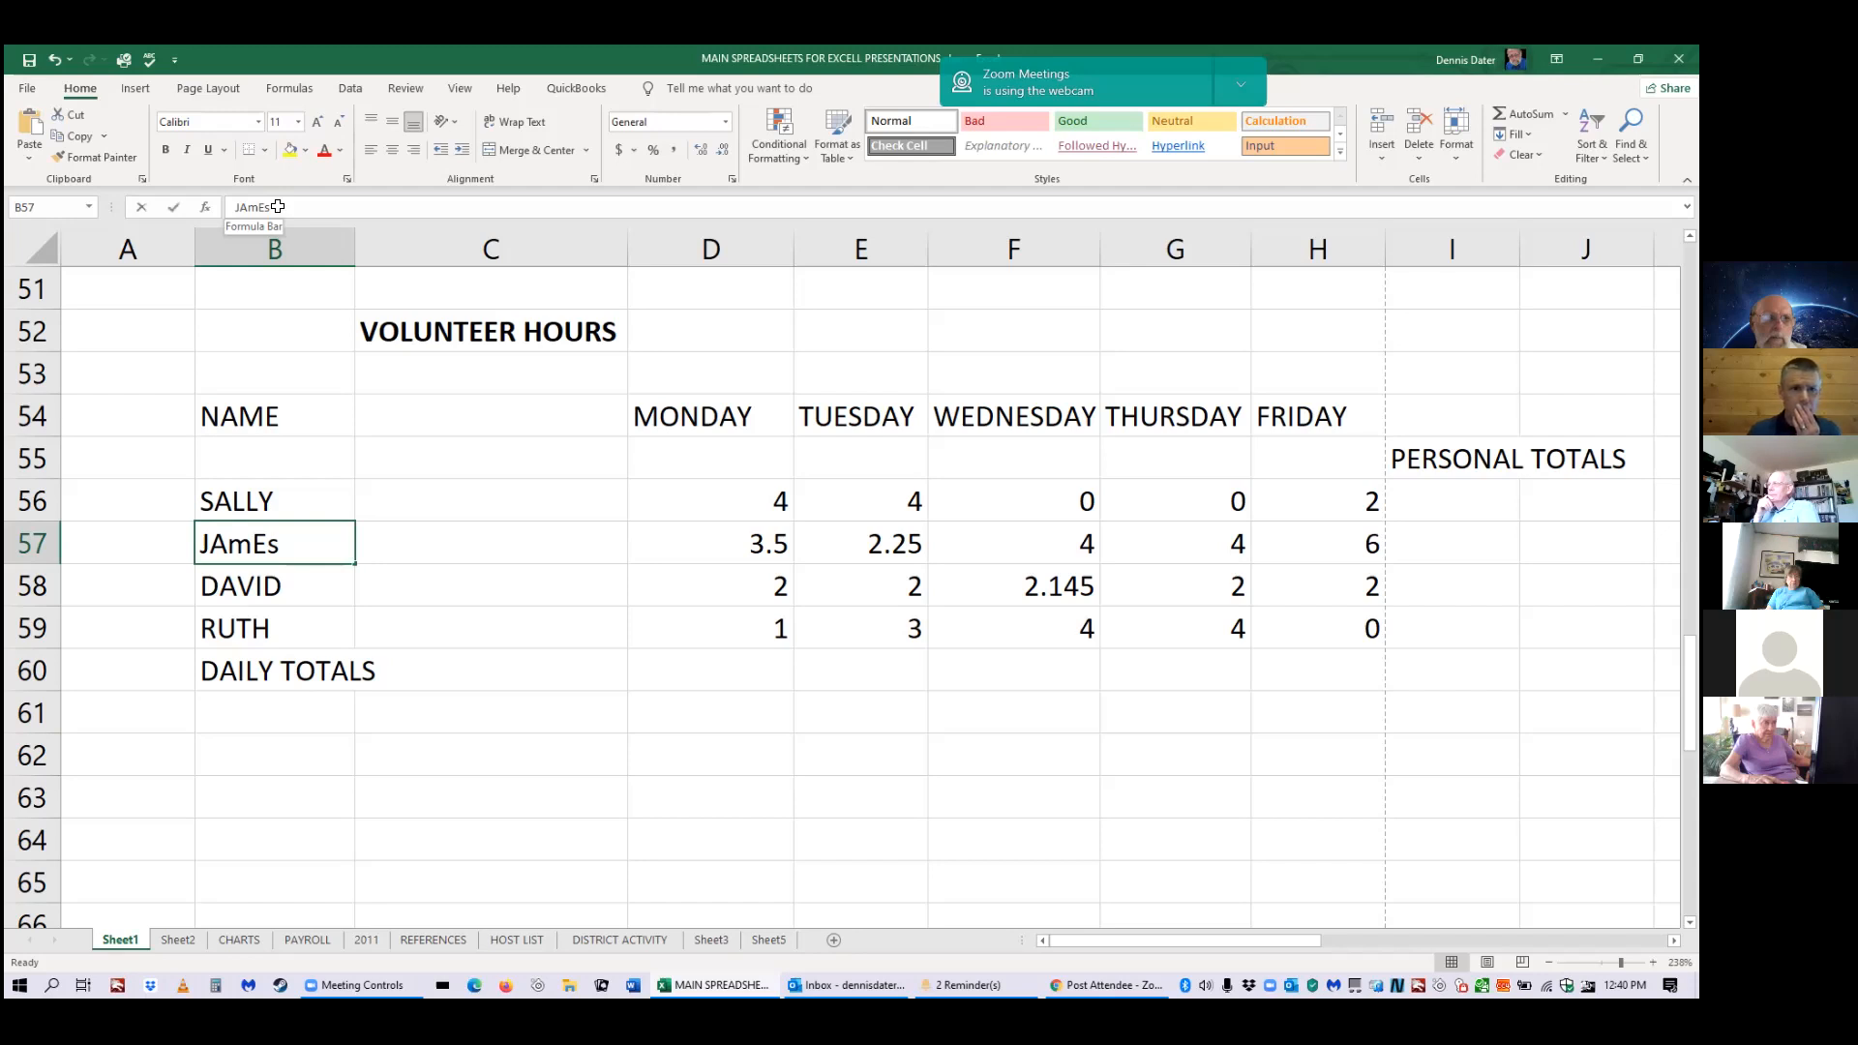
Retype the B57 volunteer name in the formula bar using all capital letters.
left_click(256, 207)
key("BackSpace")
type("M")
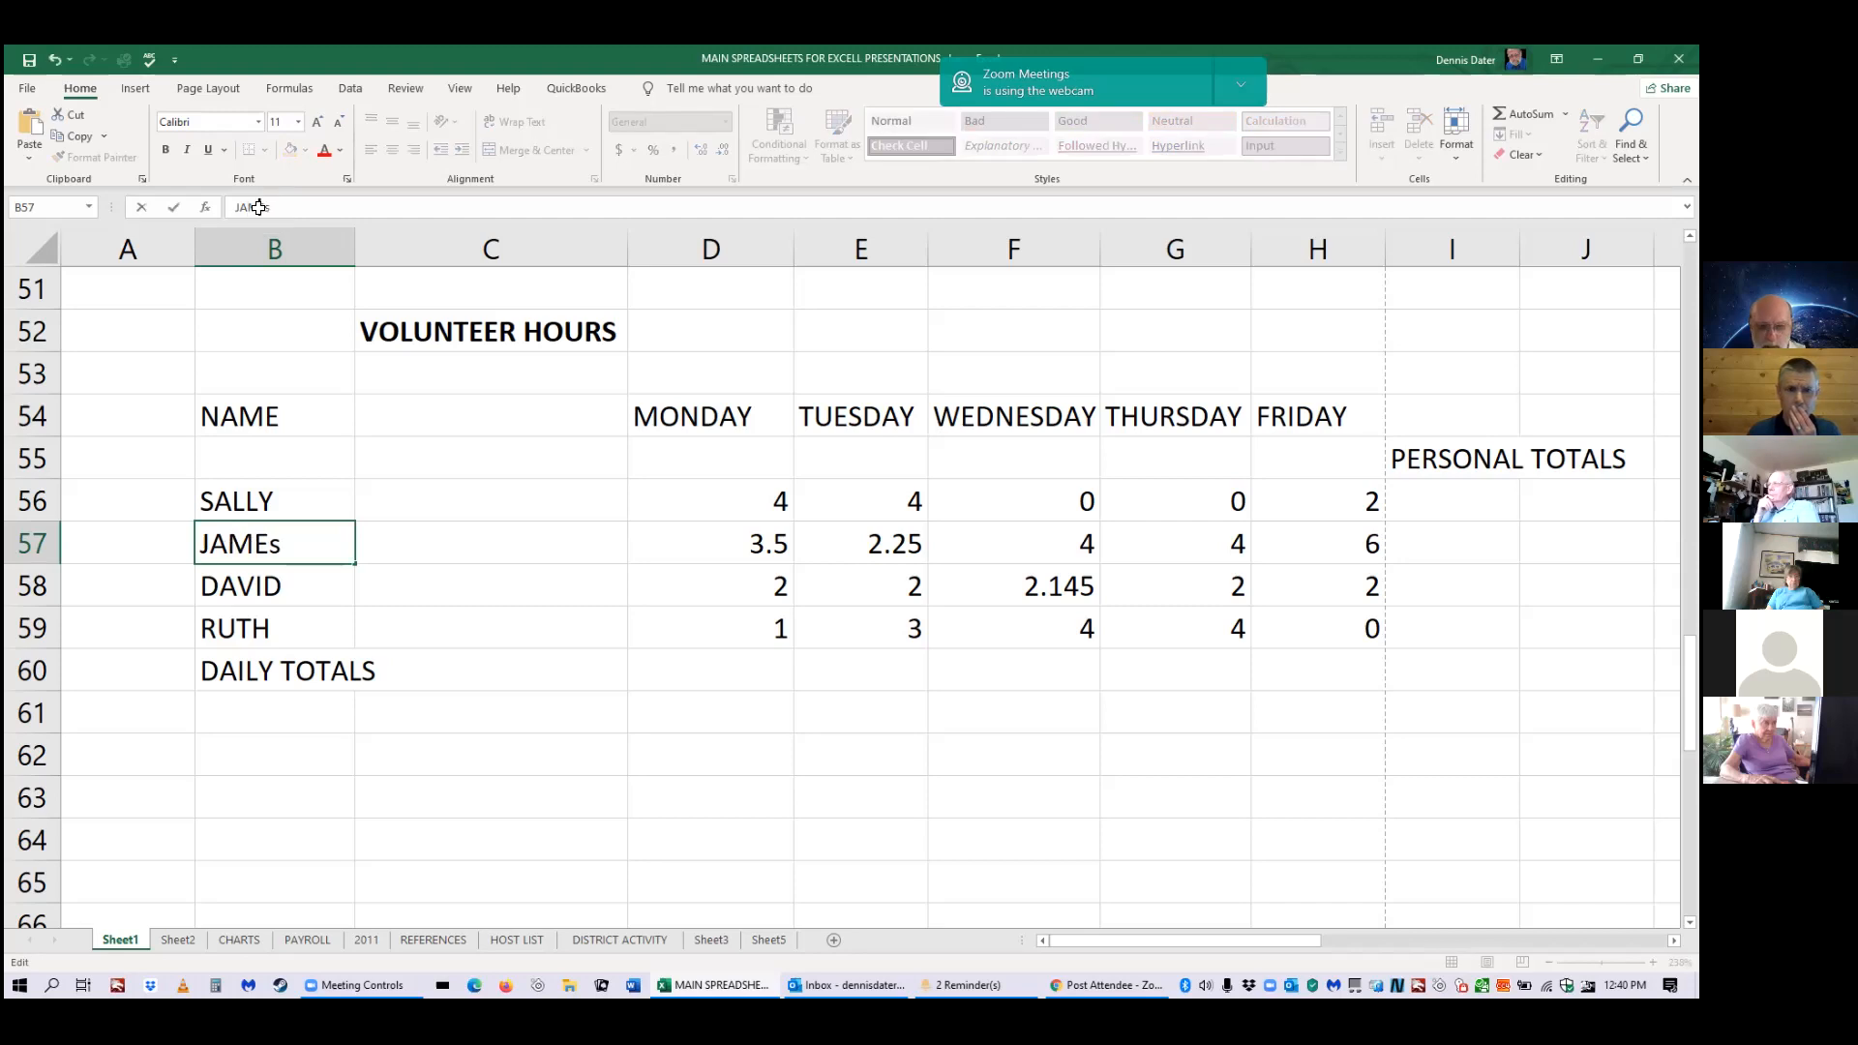
left_click(287, 210)
key("BackSpace")
type("s")
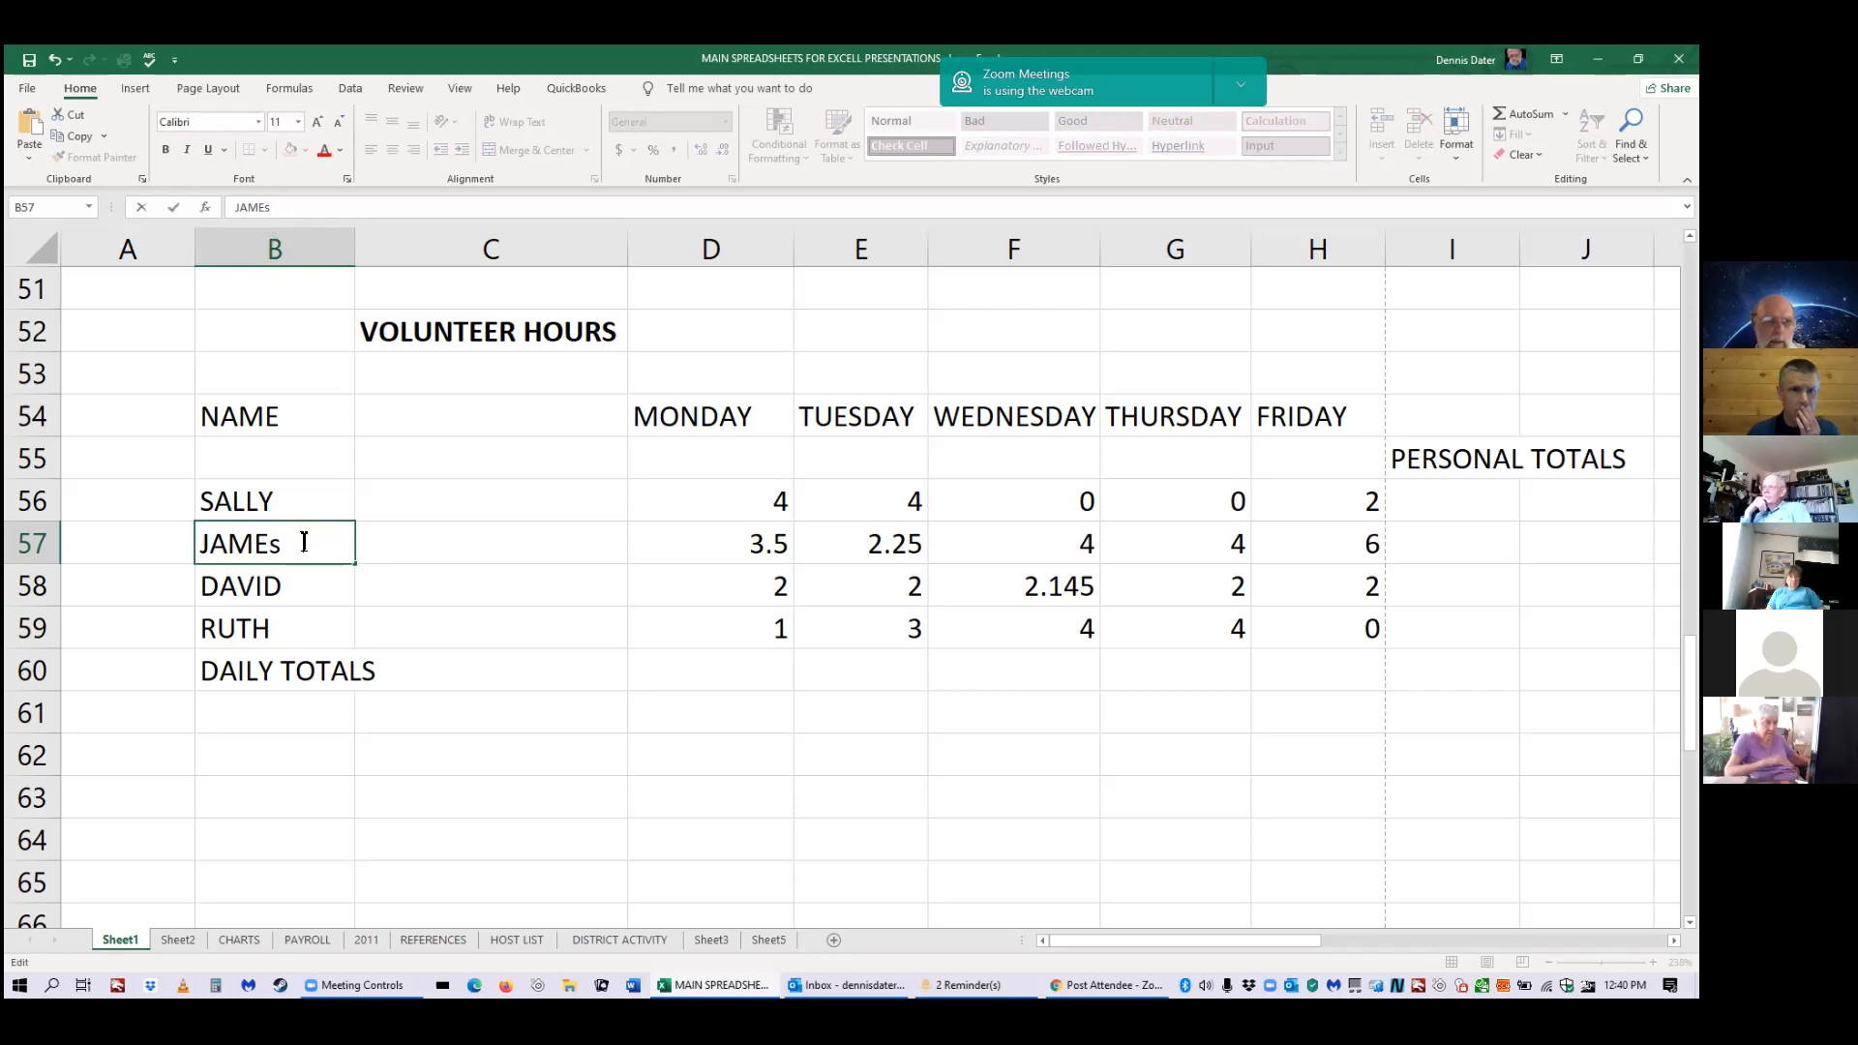
key("BackSpace")
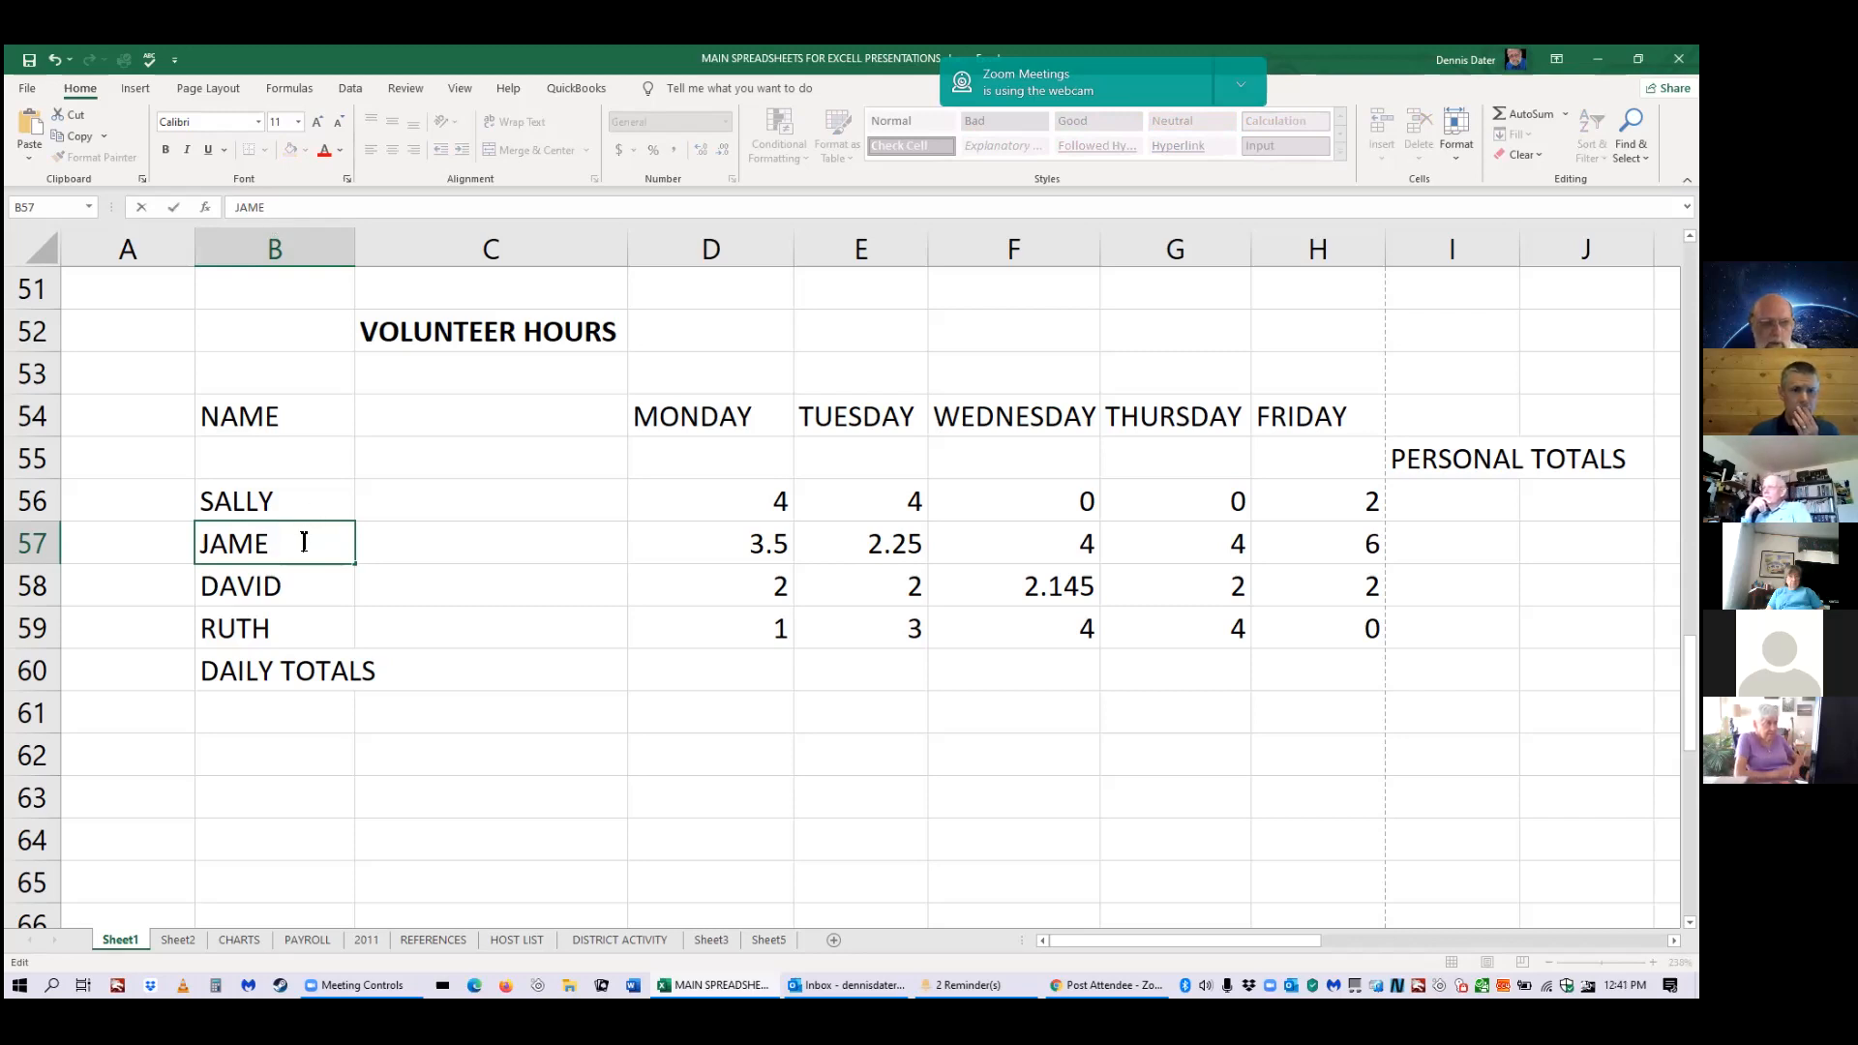
type("S")
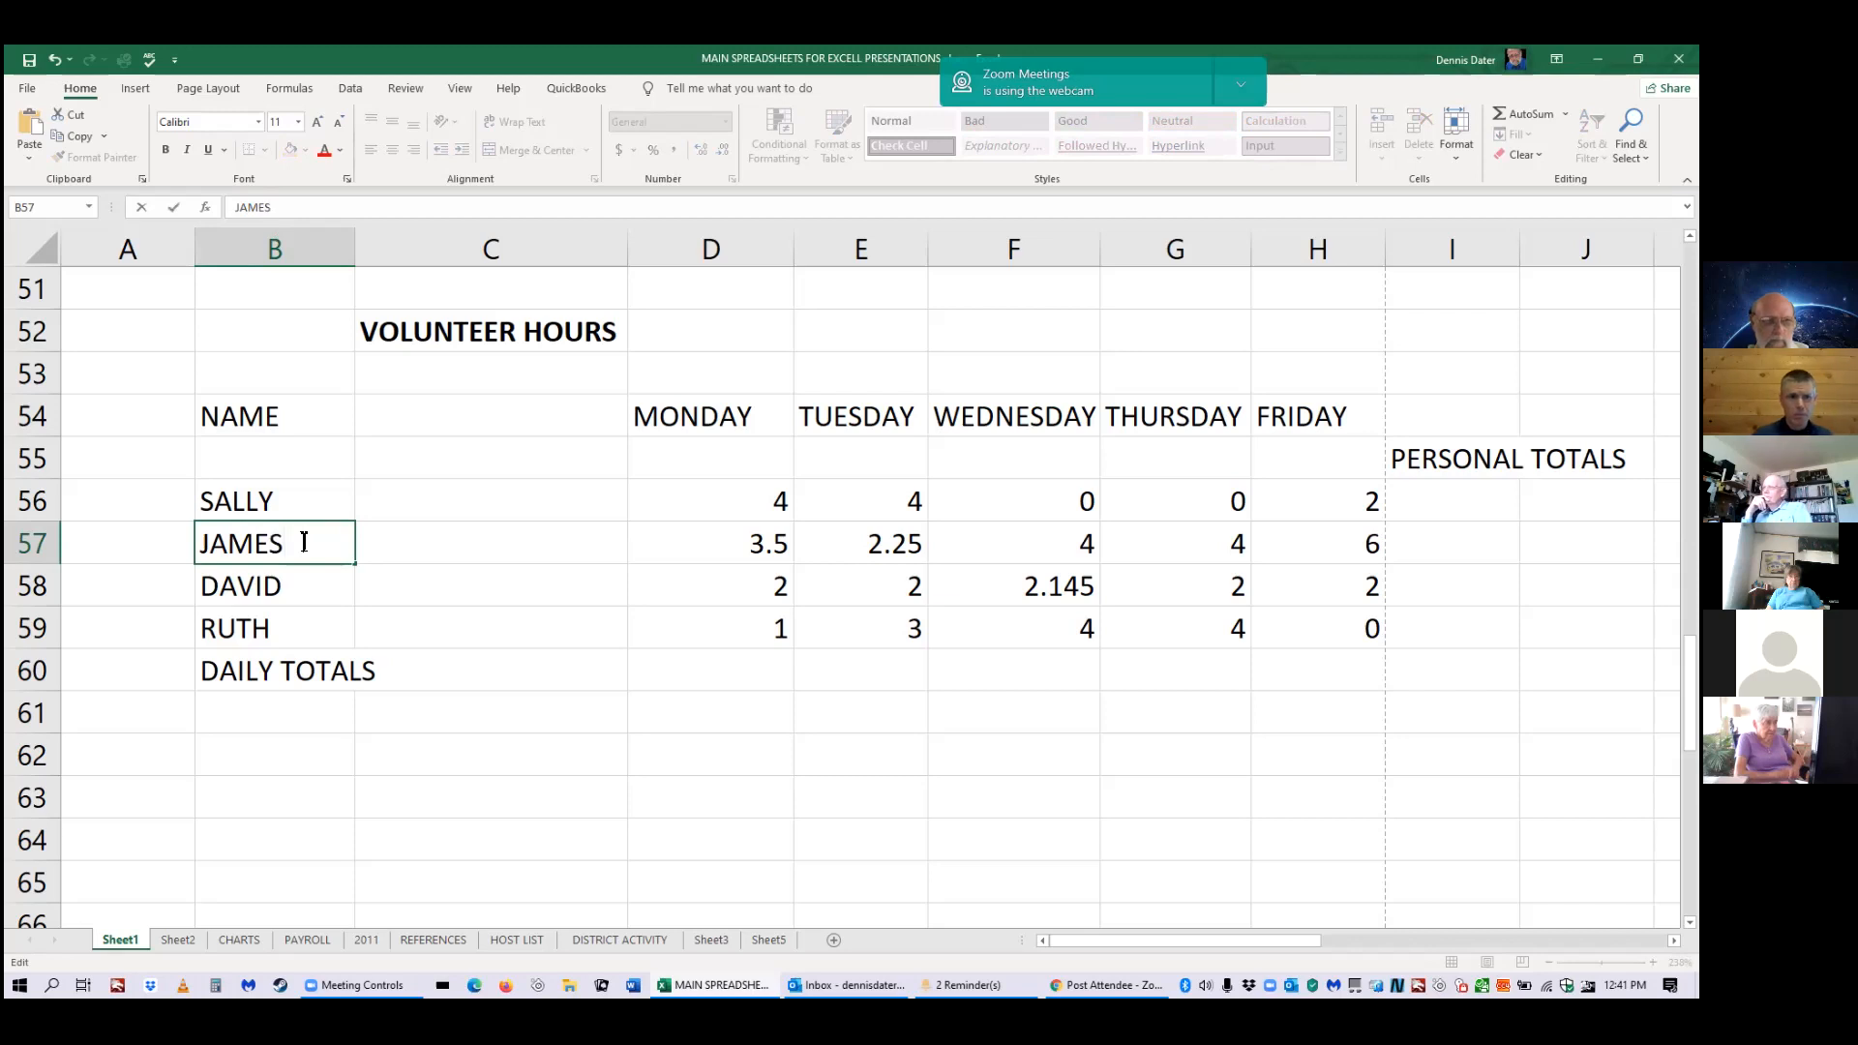
left_click(271, 732)
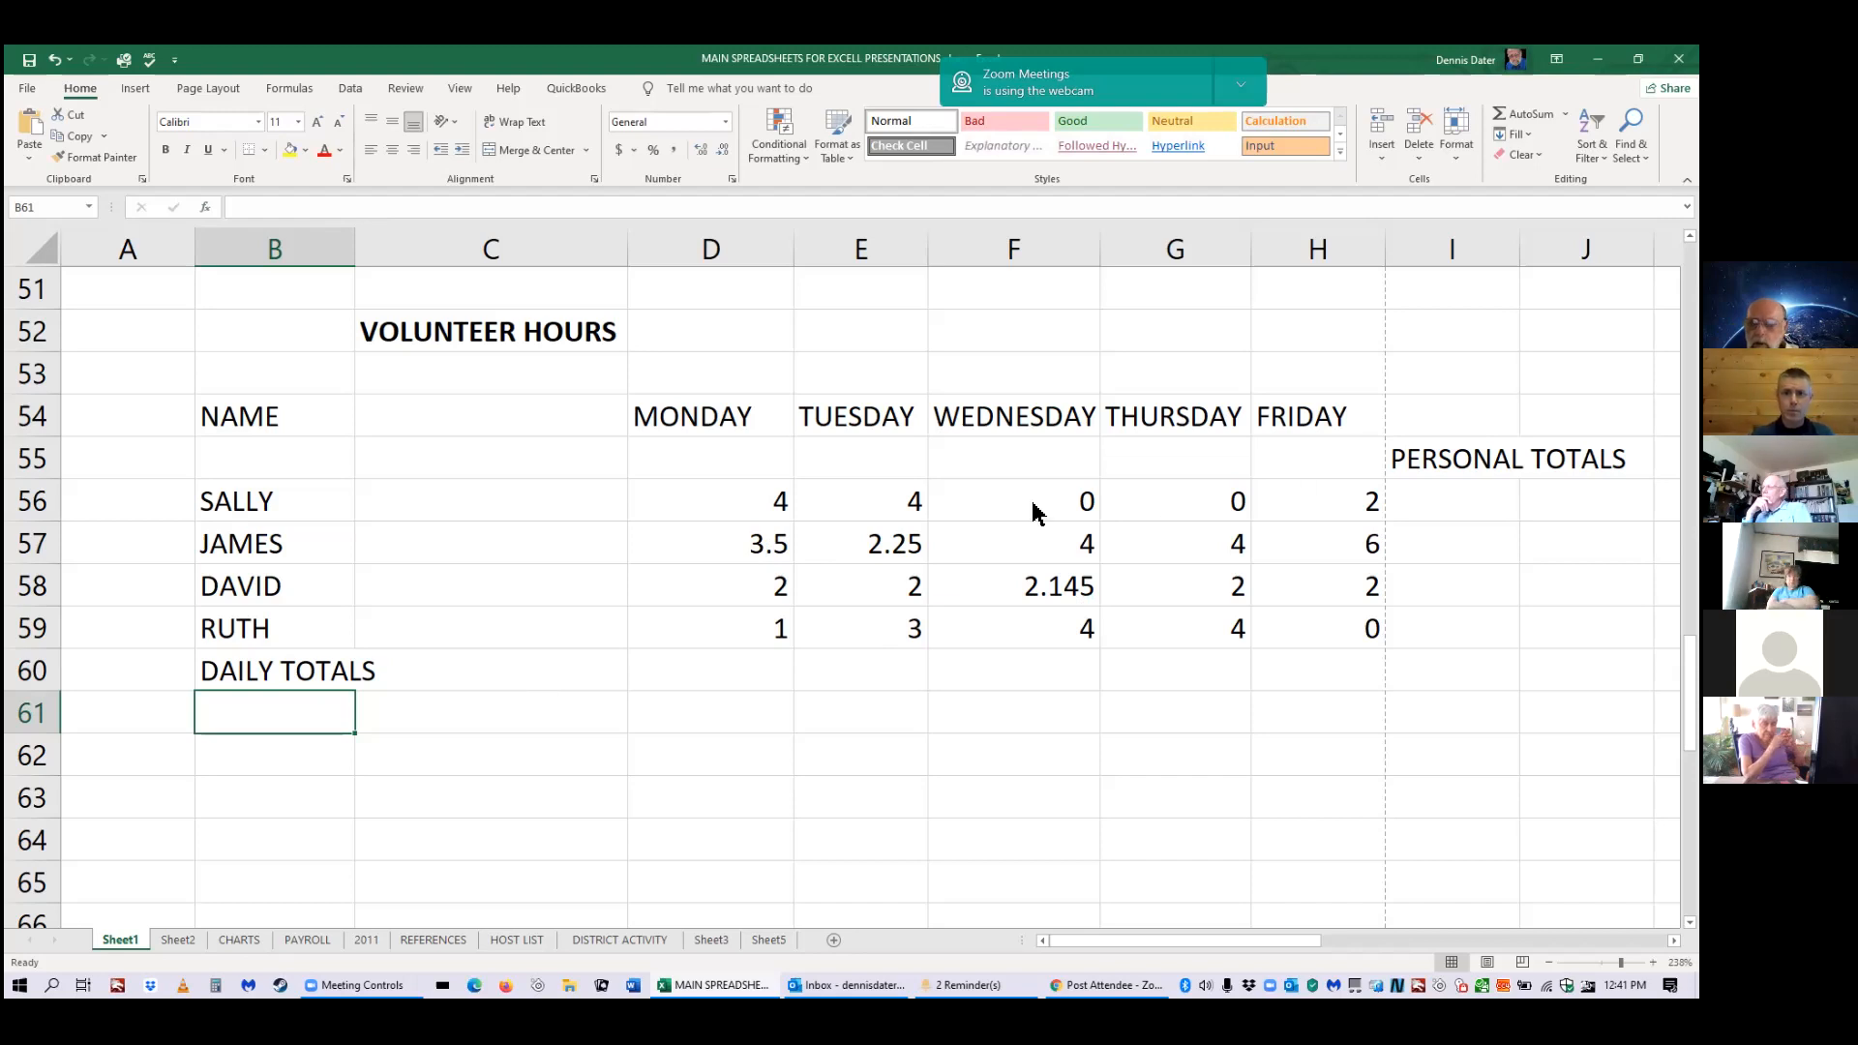
left_click(684, 535)
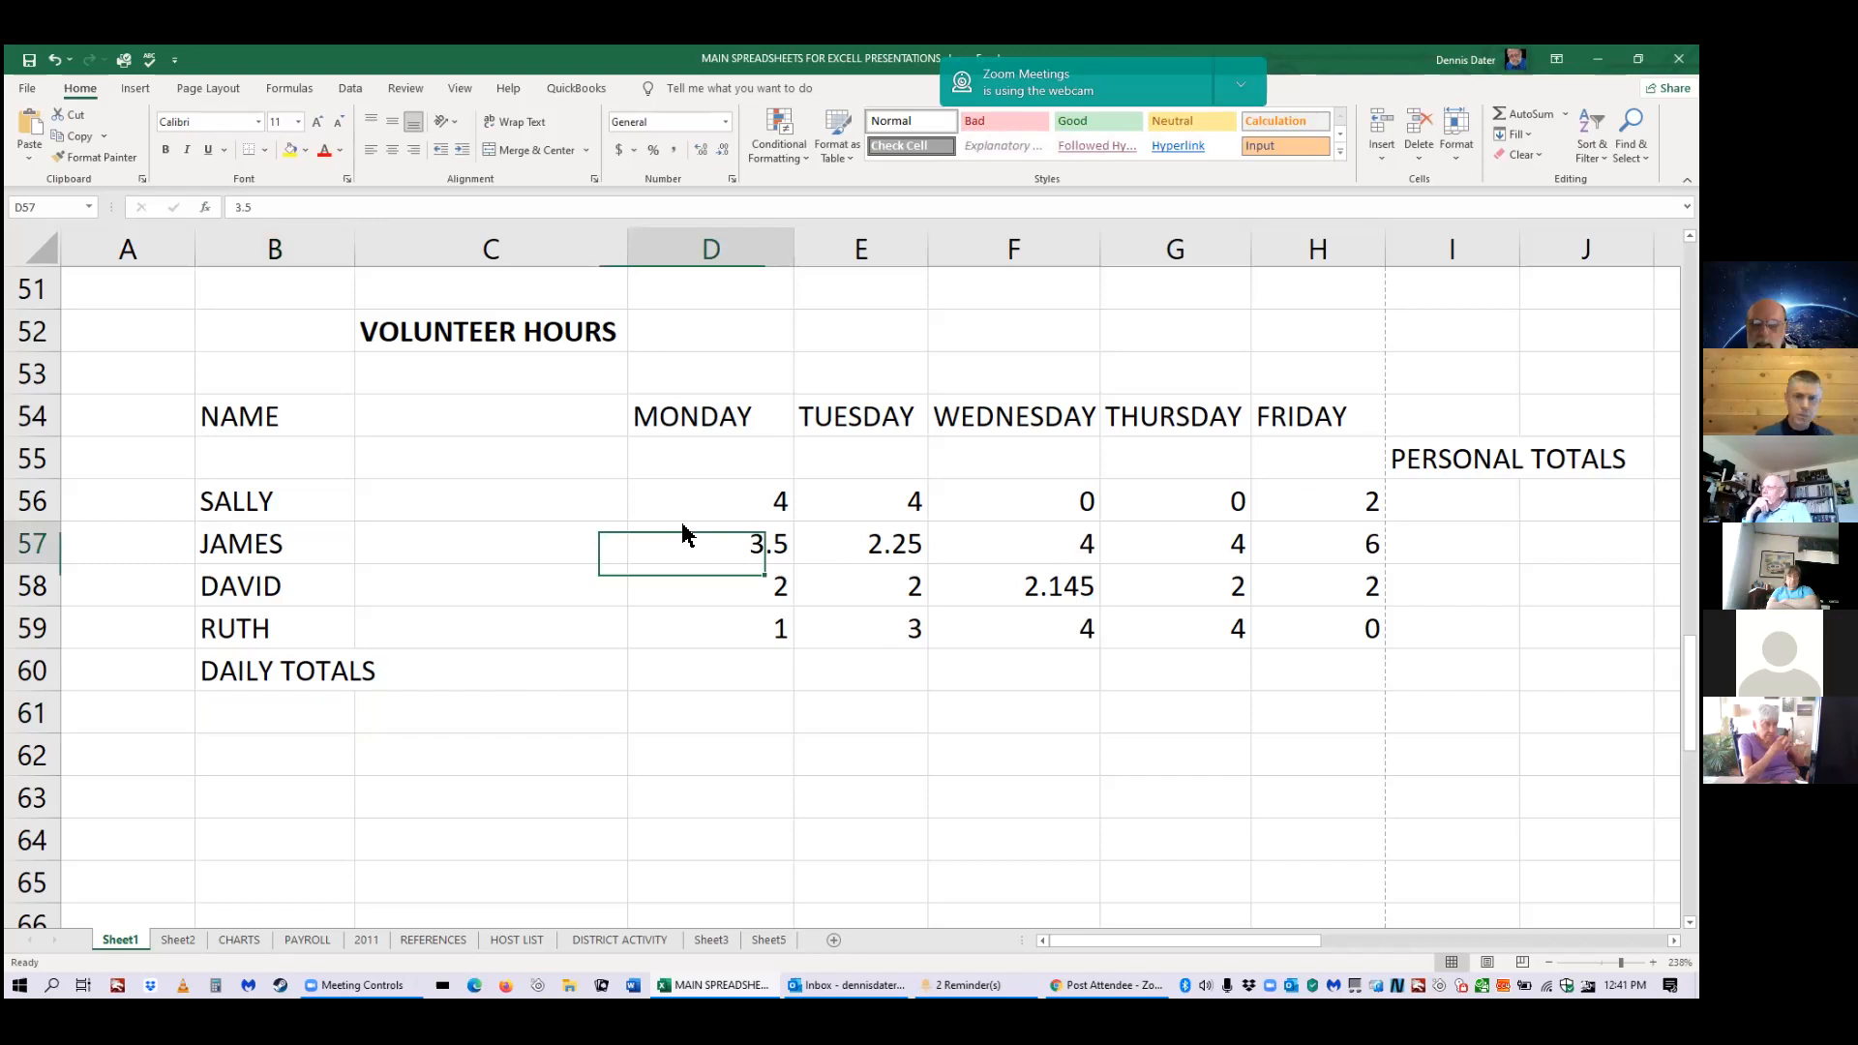
right_click(722, 546)
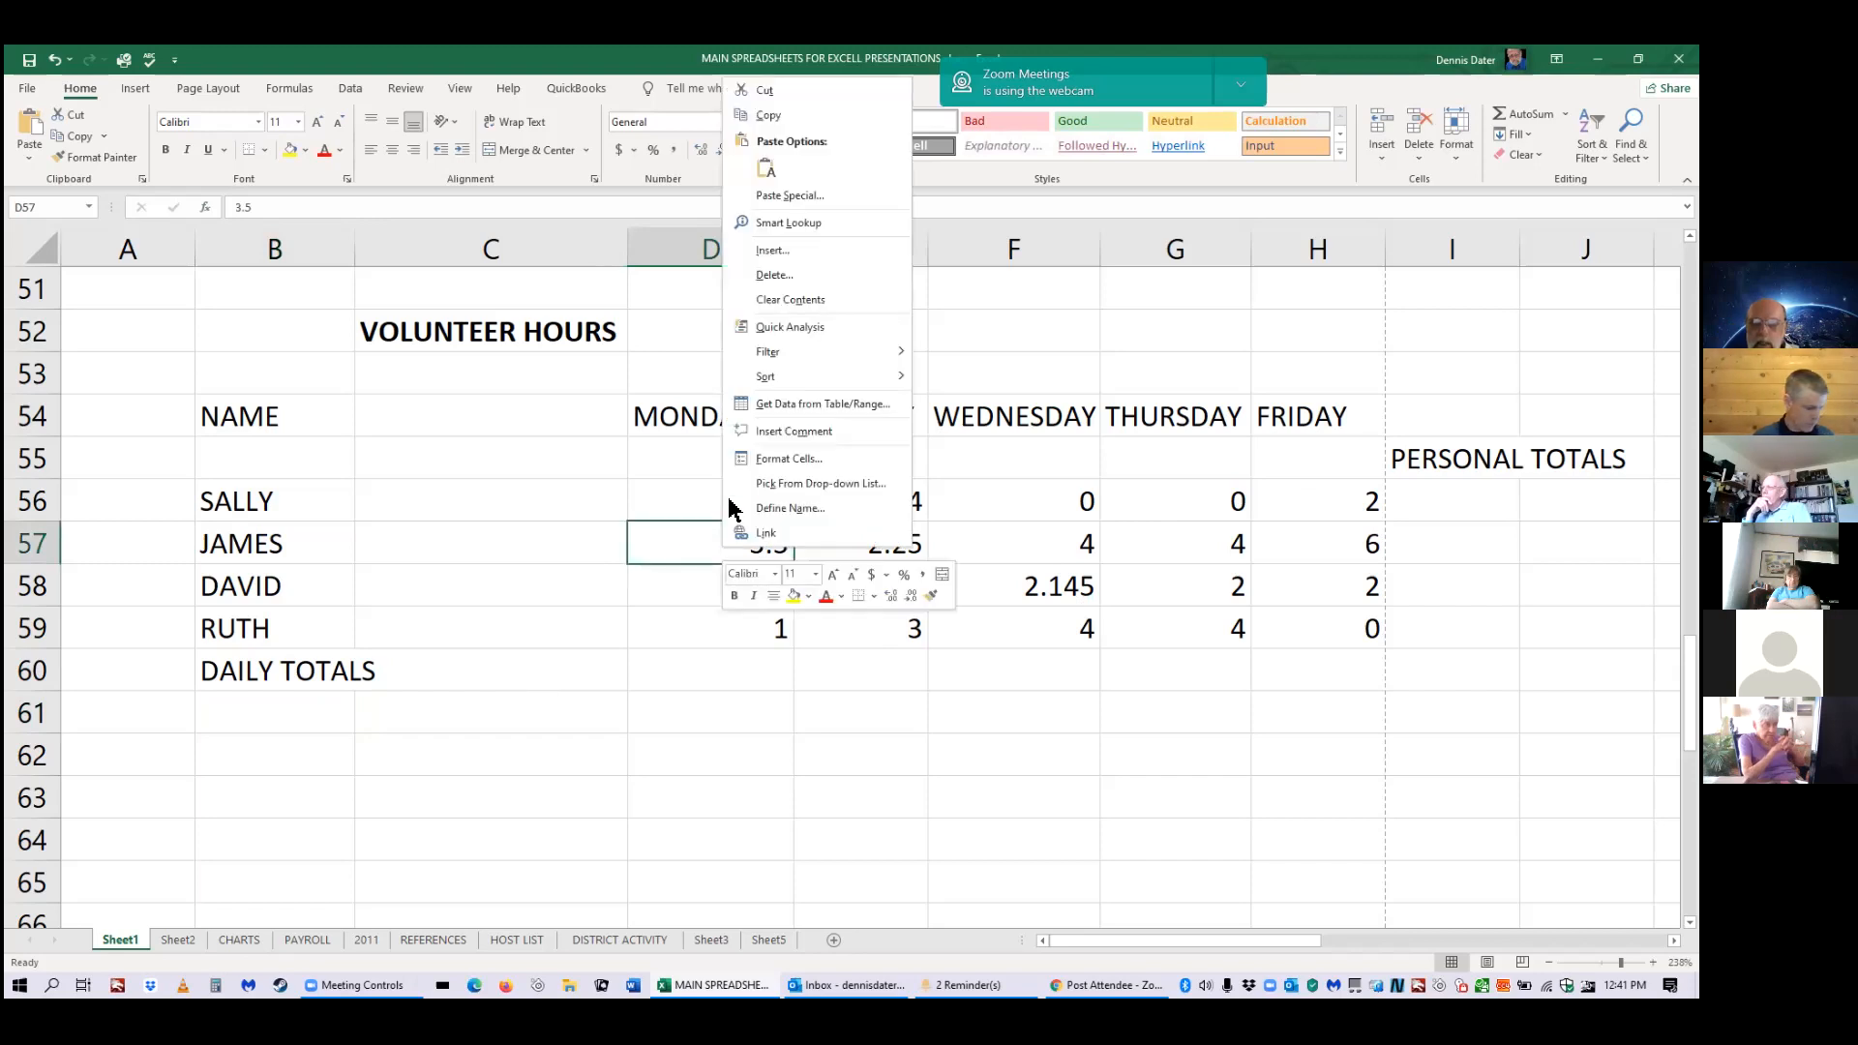
left_click(808, 461)
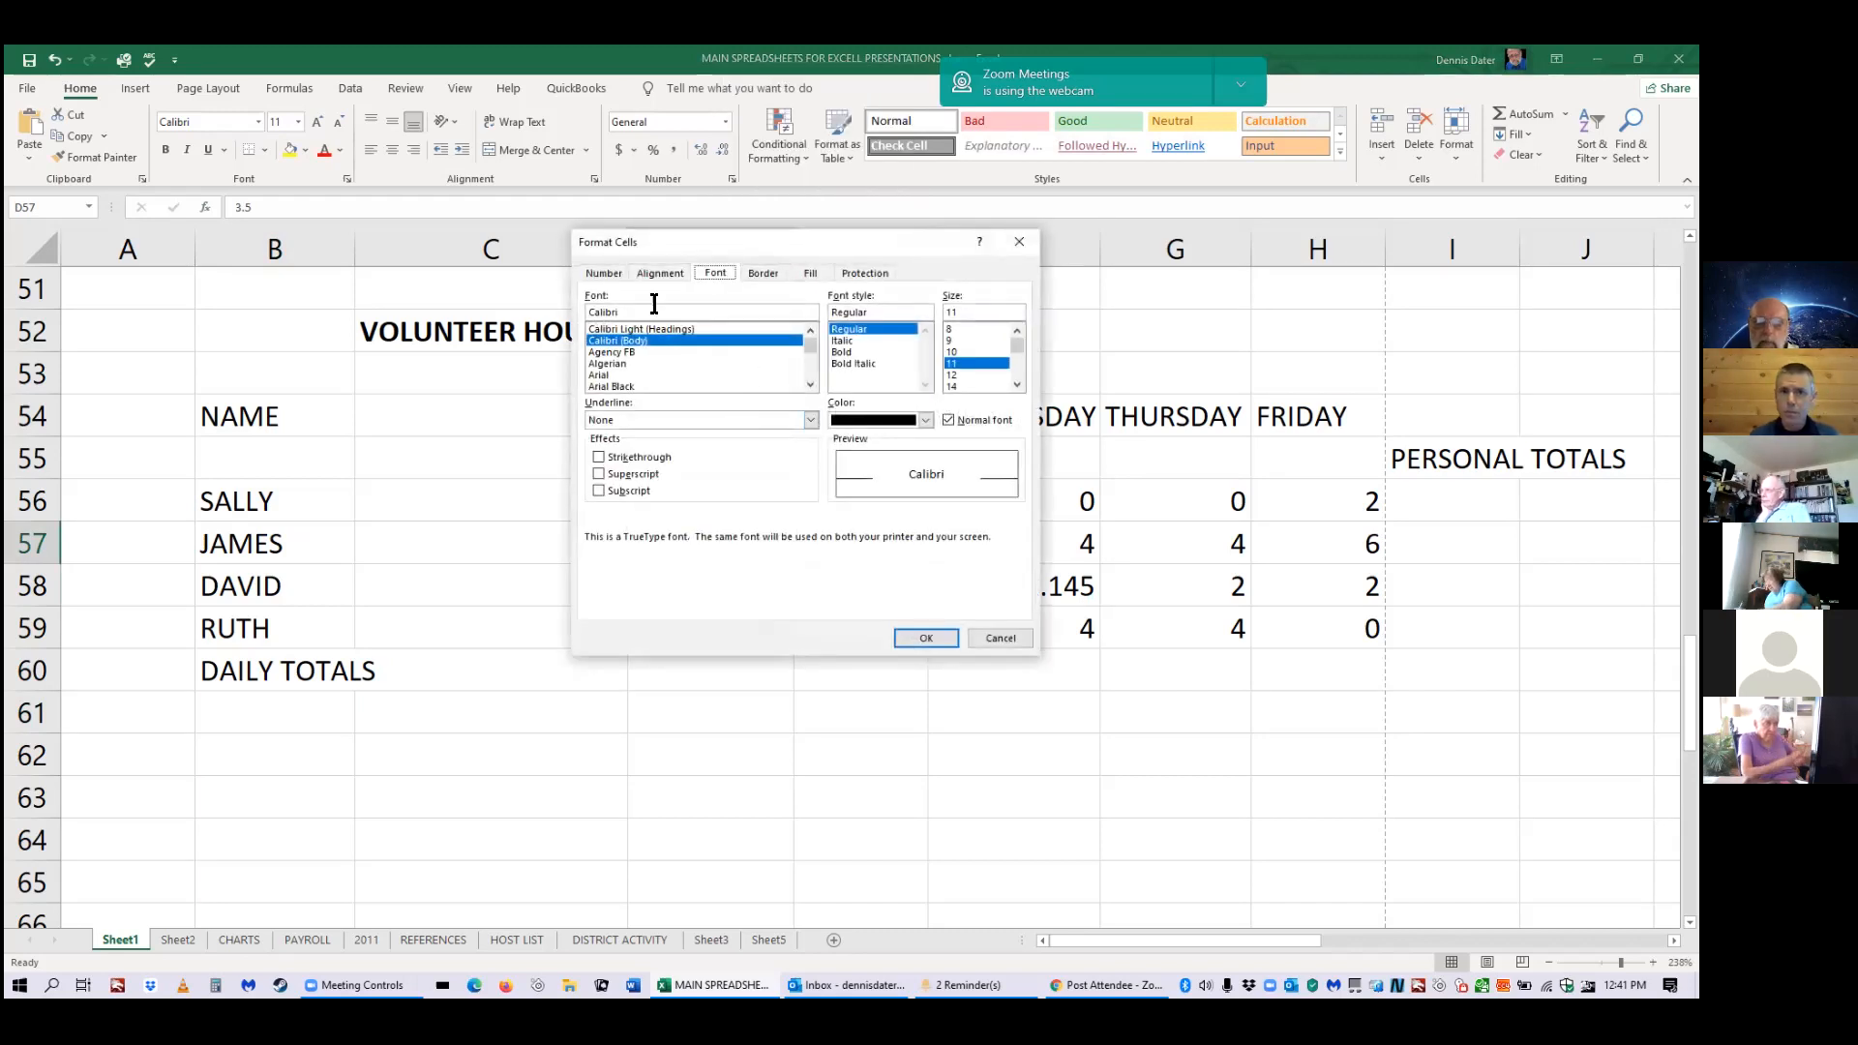
left_click(602, 273)
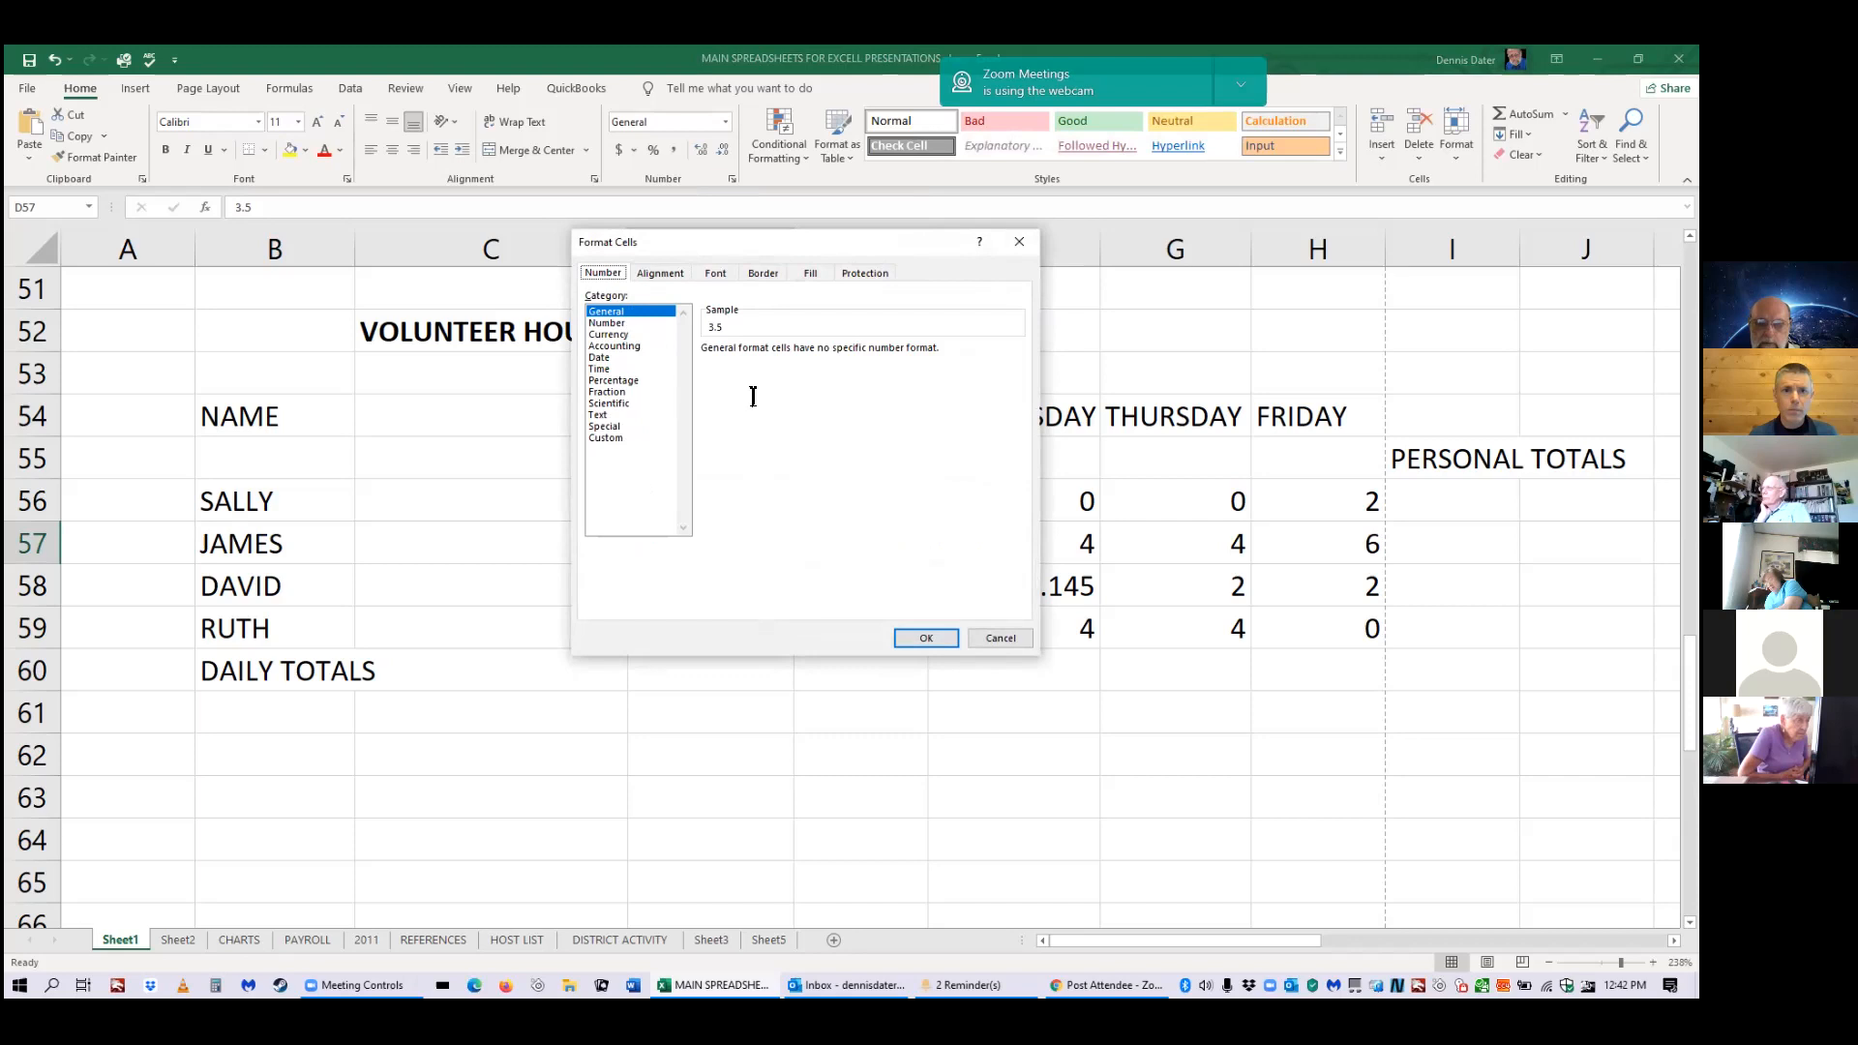
left_click_drag(767, 241, 787, 585)
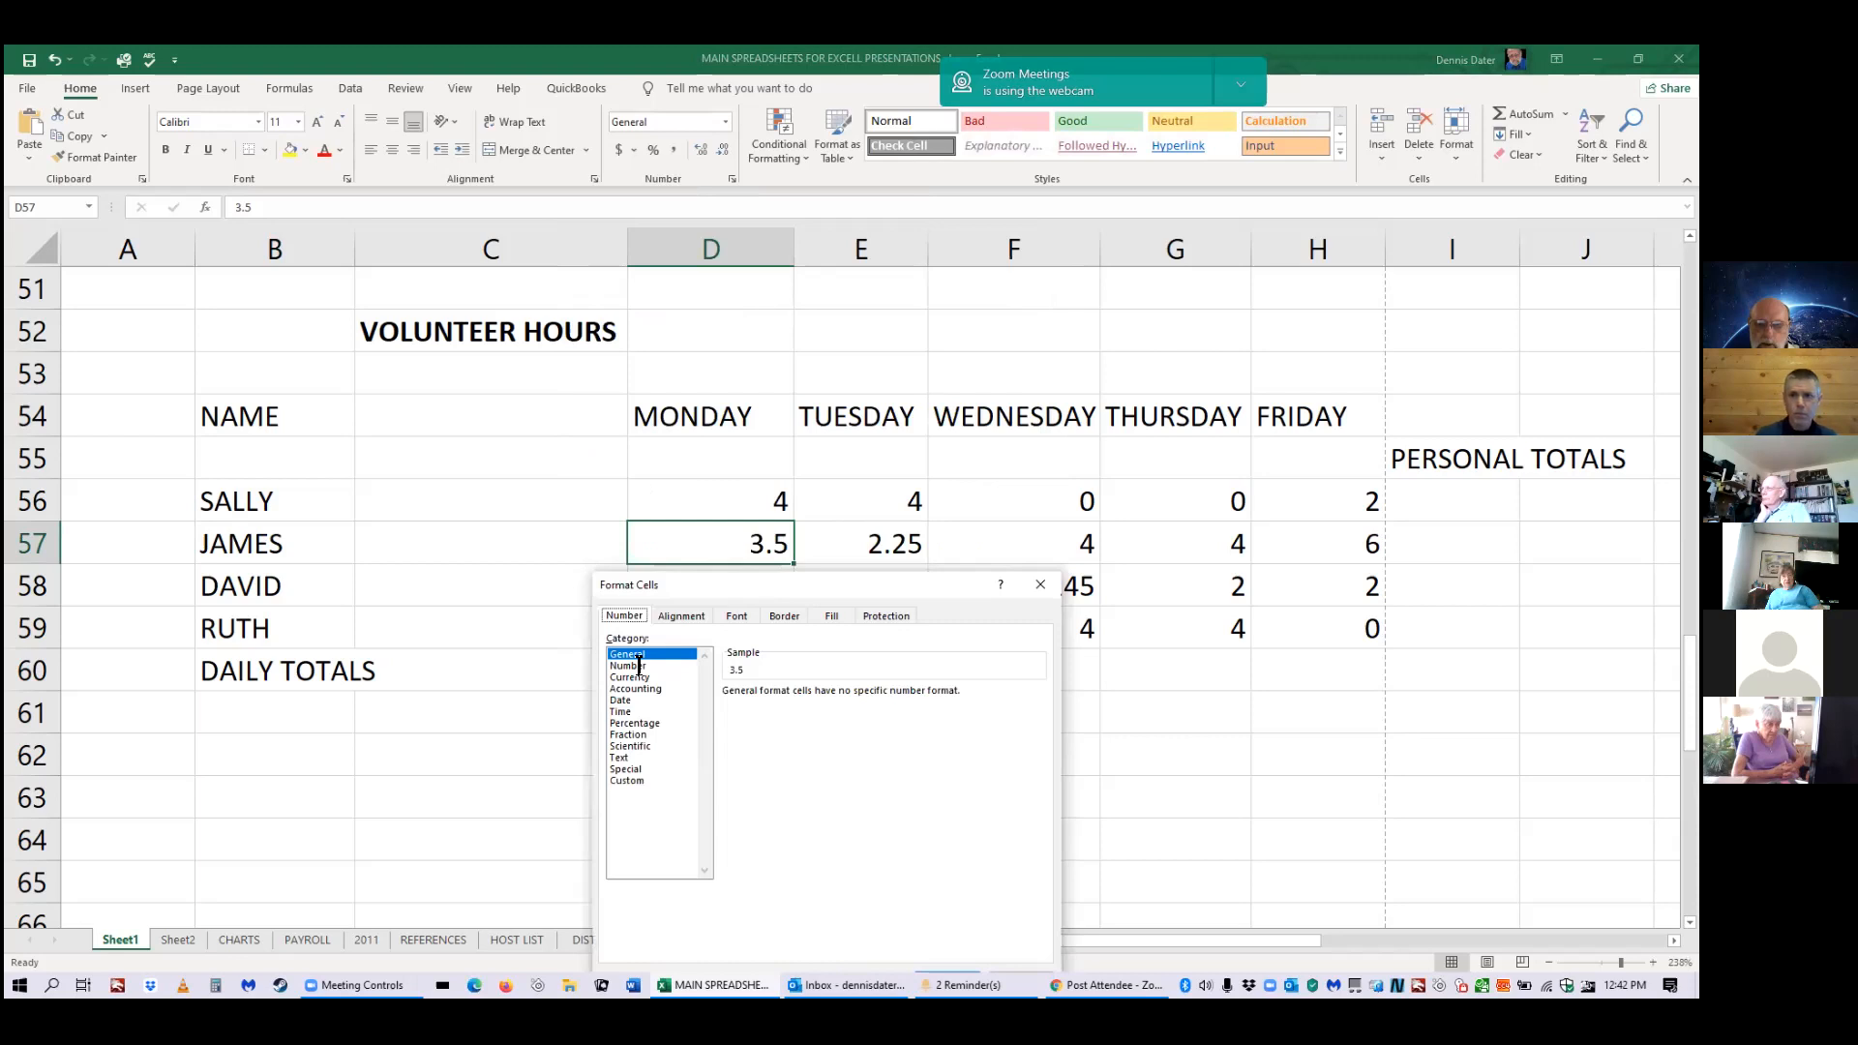
left_click(639, 666)
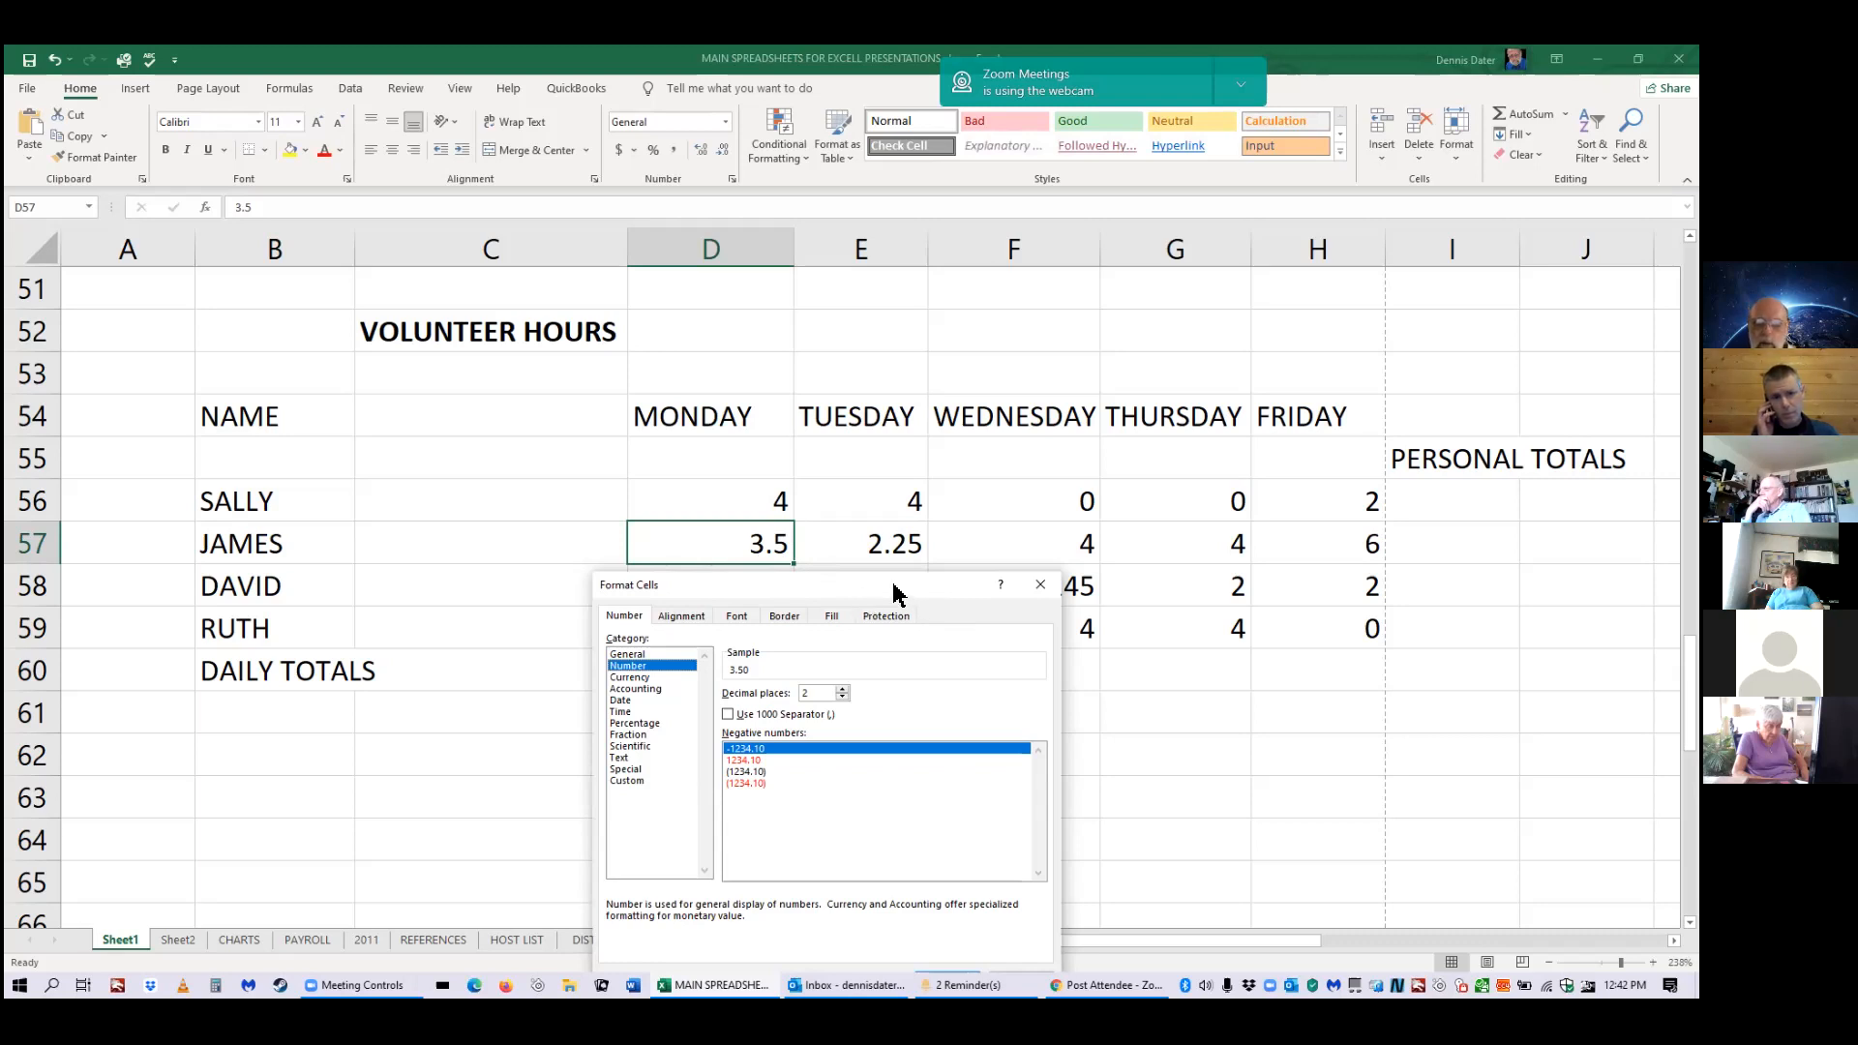
left_click(1040, 584)
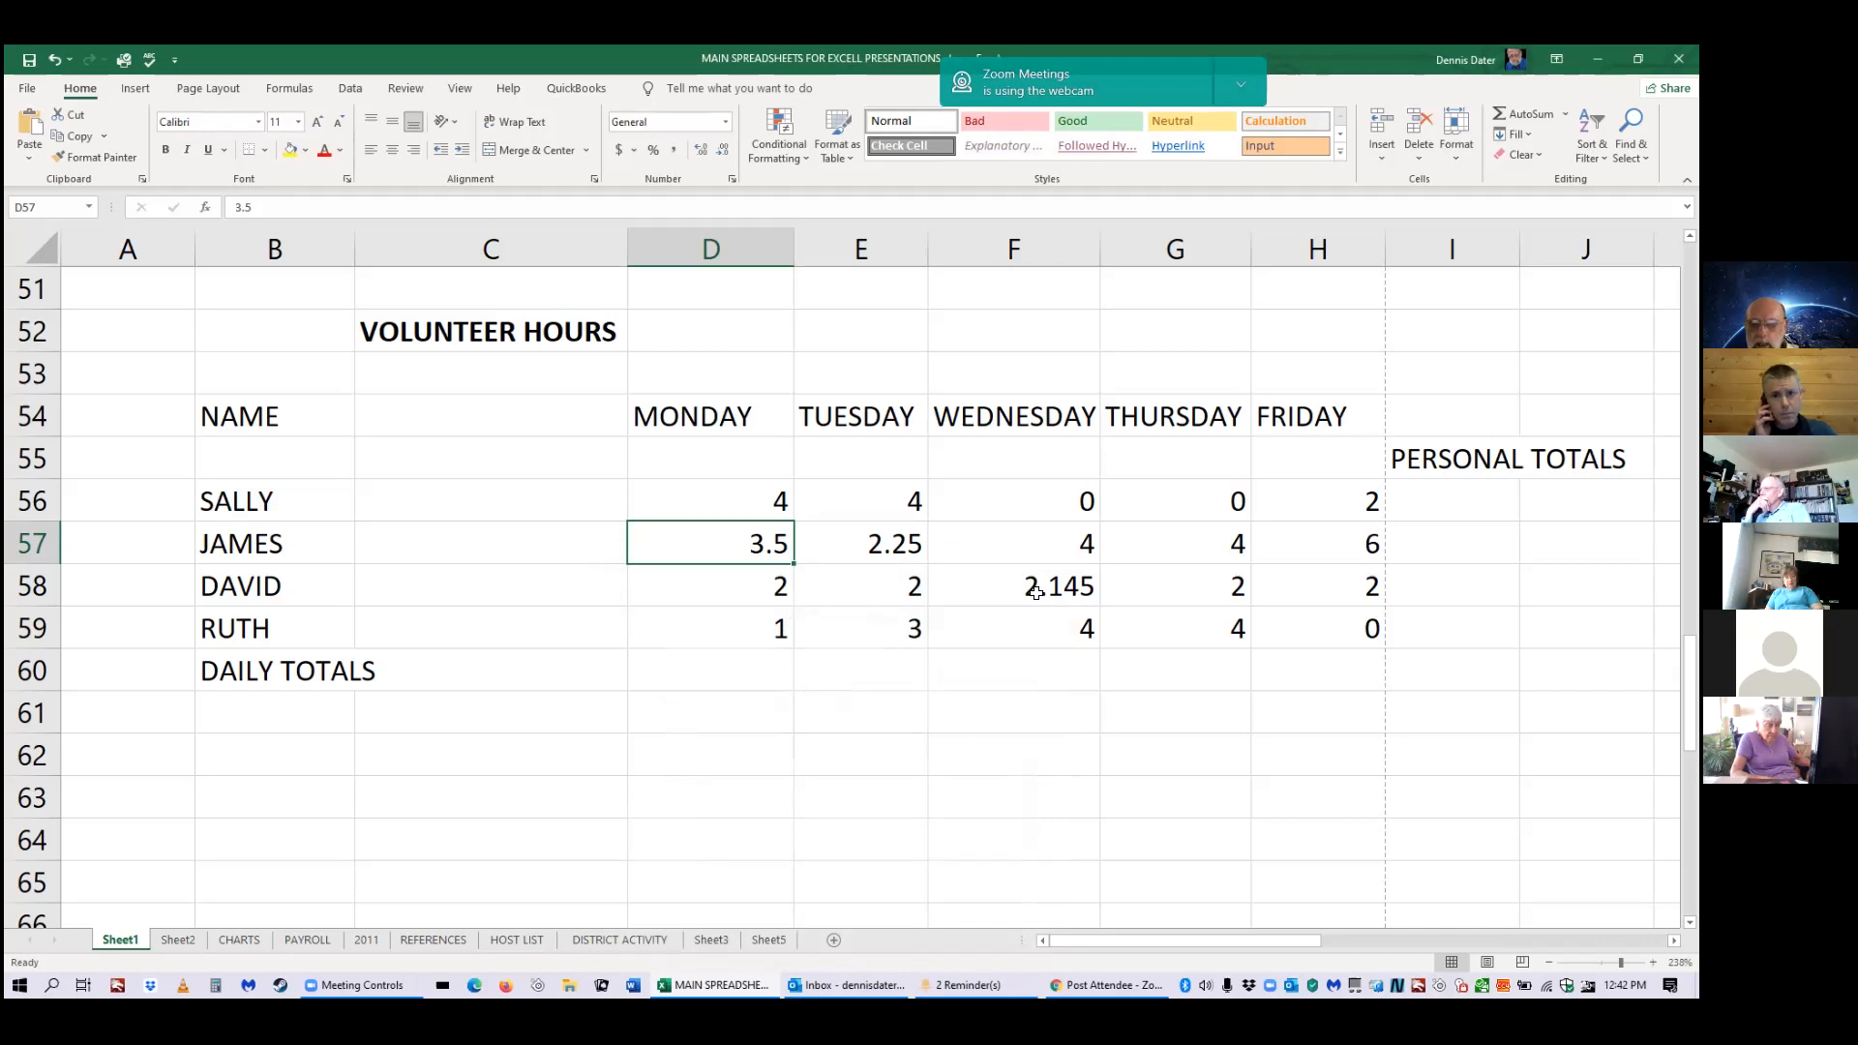
Format E57 as Number with 1 decimal place so 2.25 displays as 2.3.
right_click(895, 545)
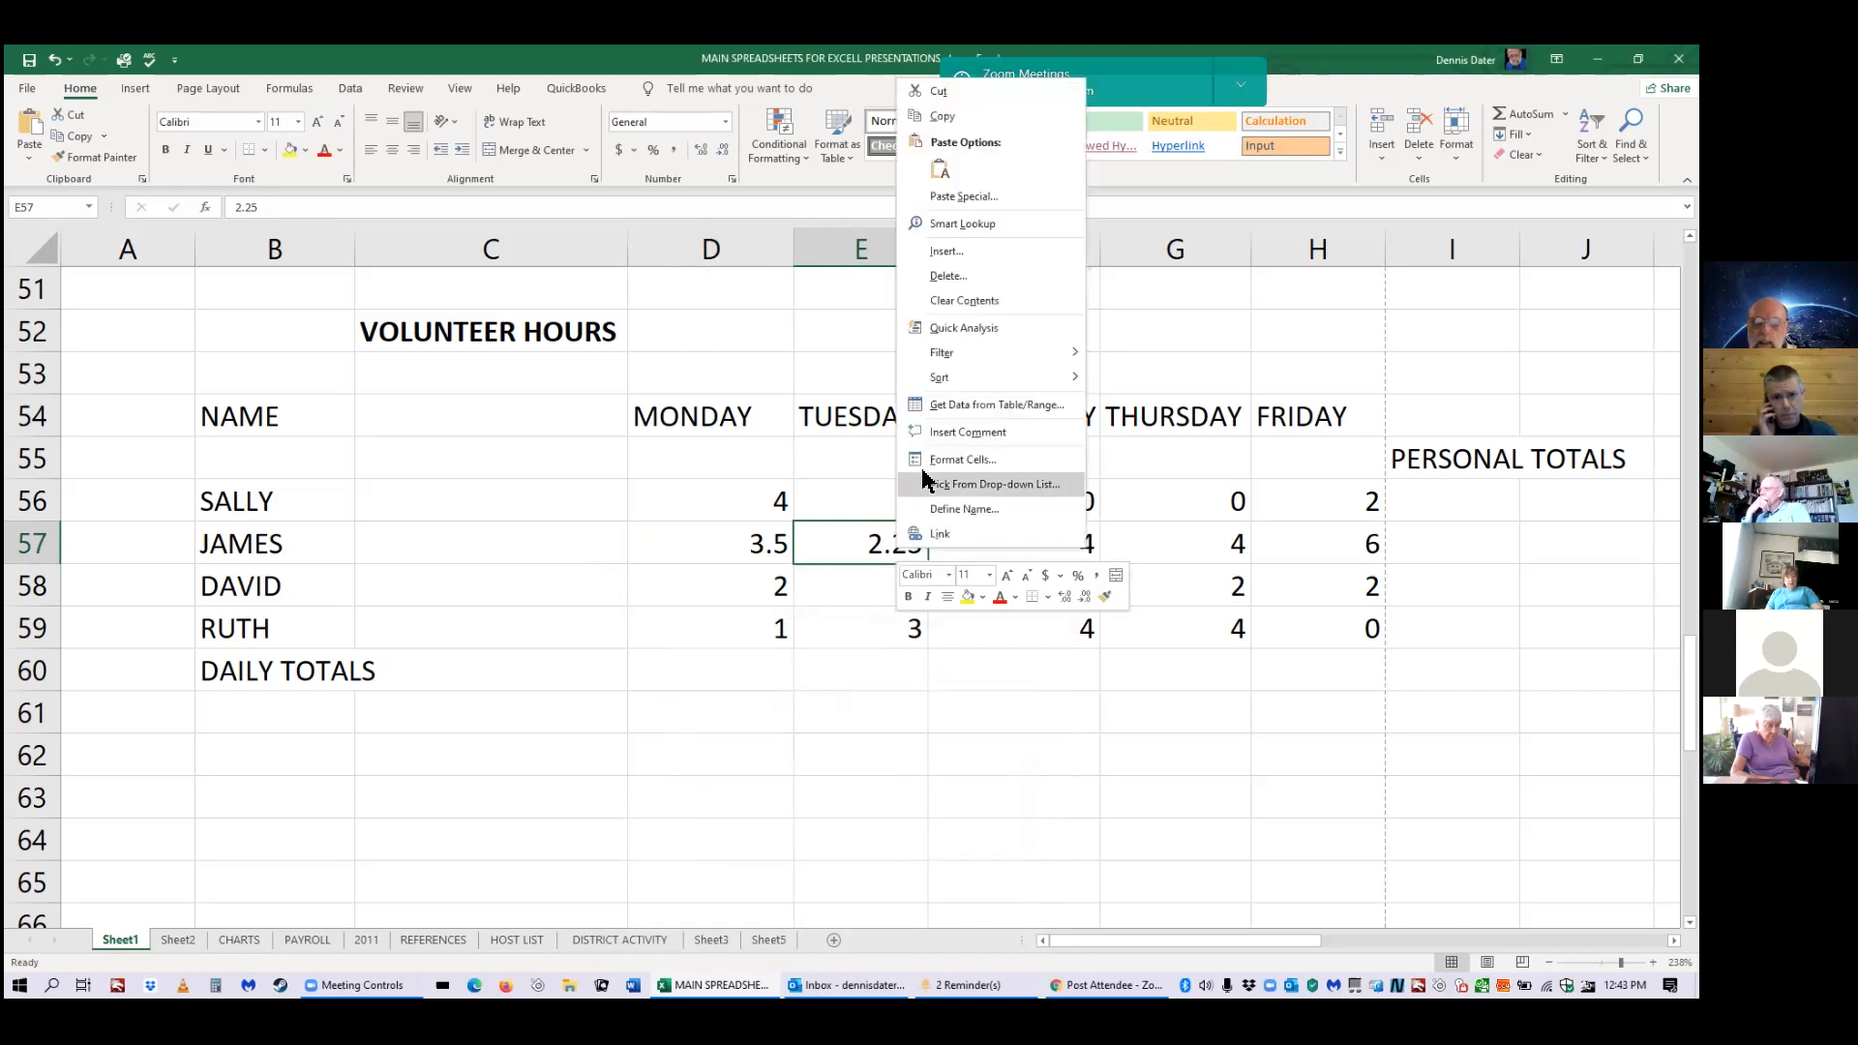
left_click(940, 461)
key("Down")
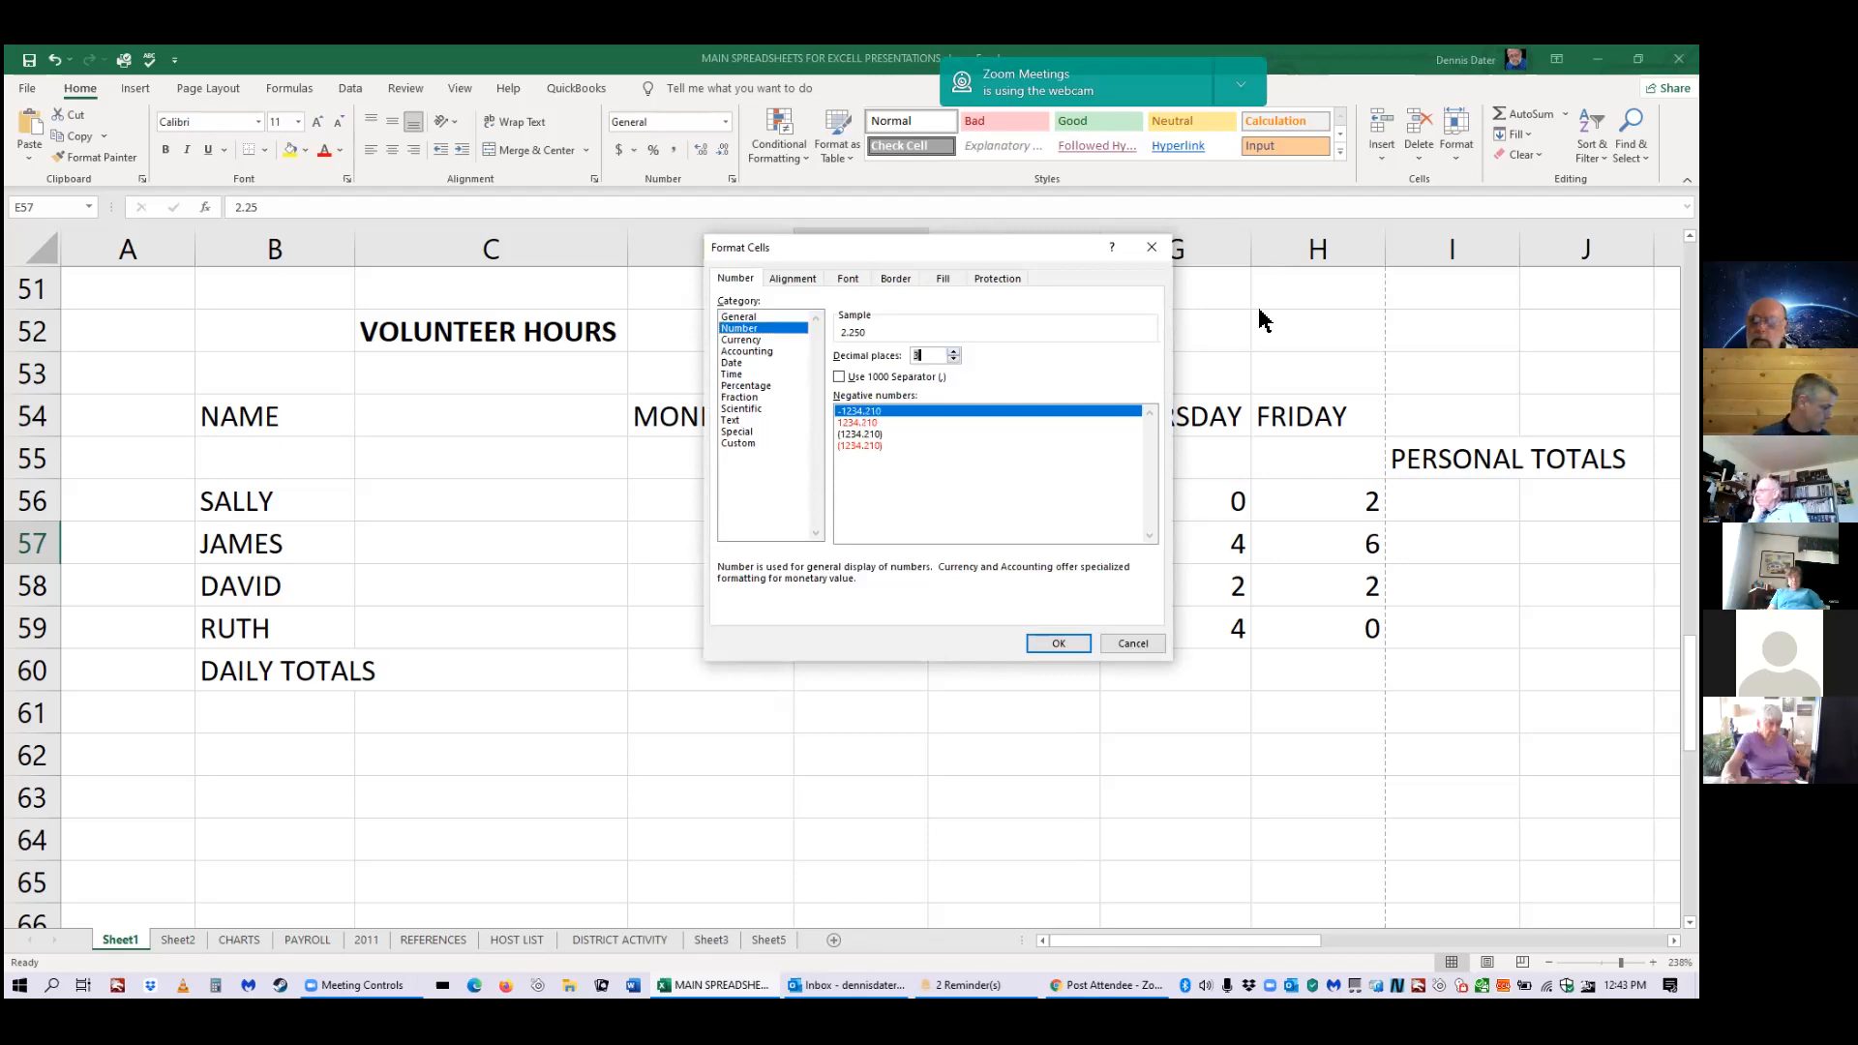
key("Return")
left_click_drag(1265, 319, 1064, 326)
Format the selected Monday–Friday hours as numbers with 1 decimal place, then deselect.
right_click(1064, 326)
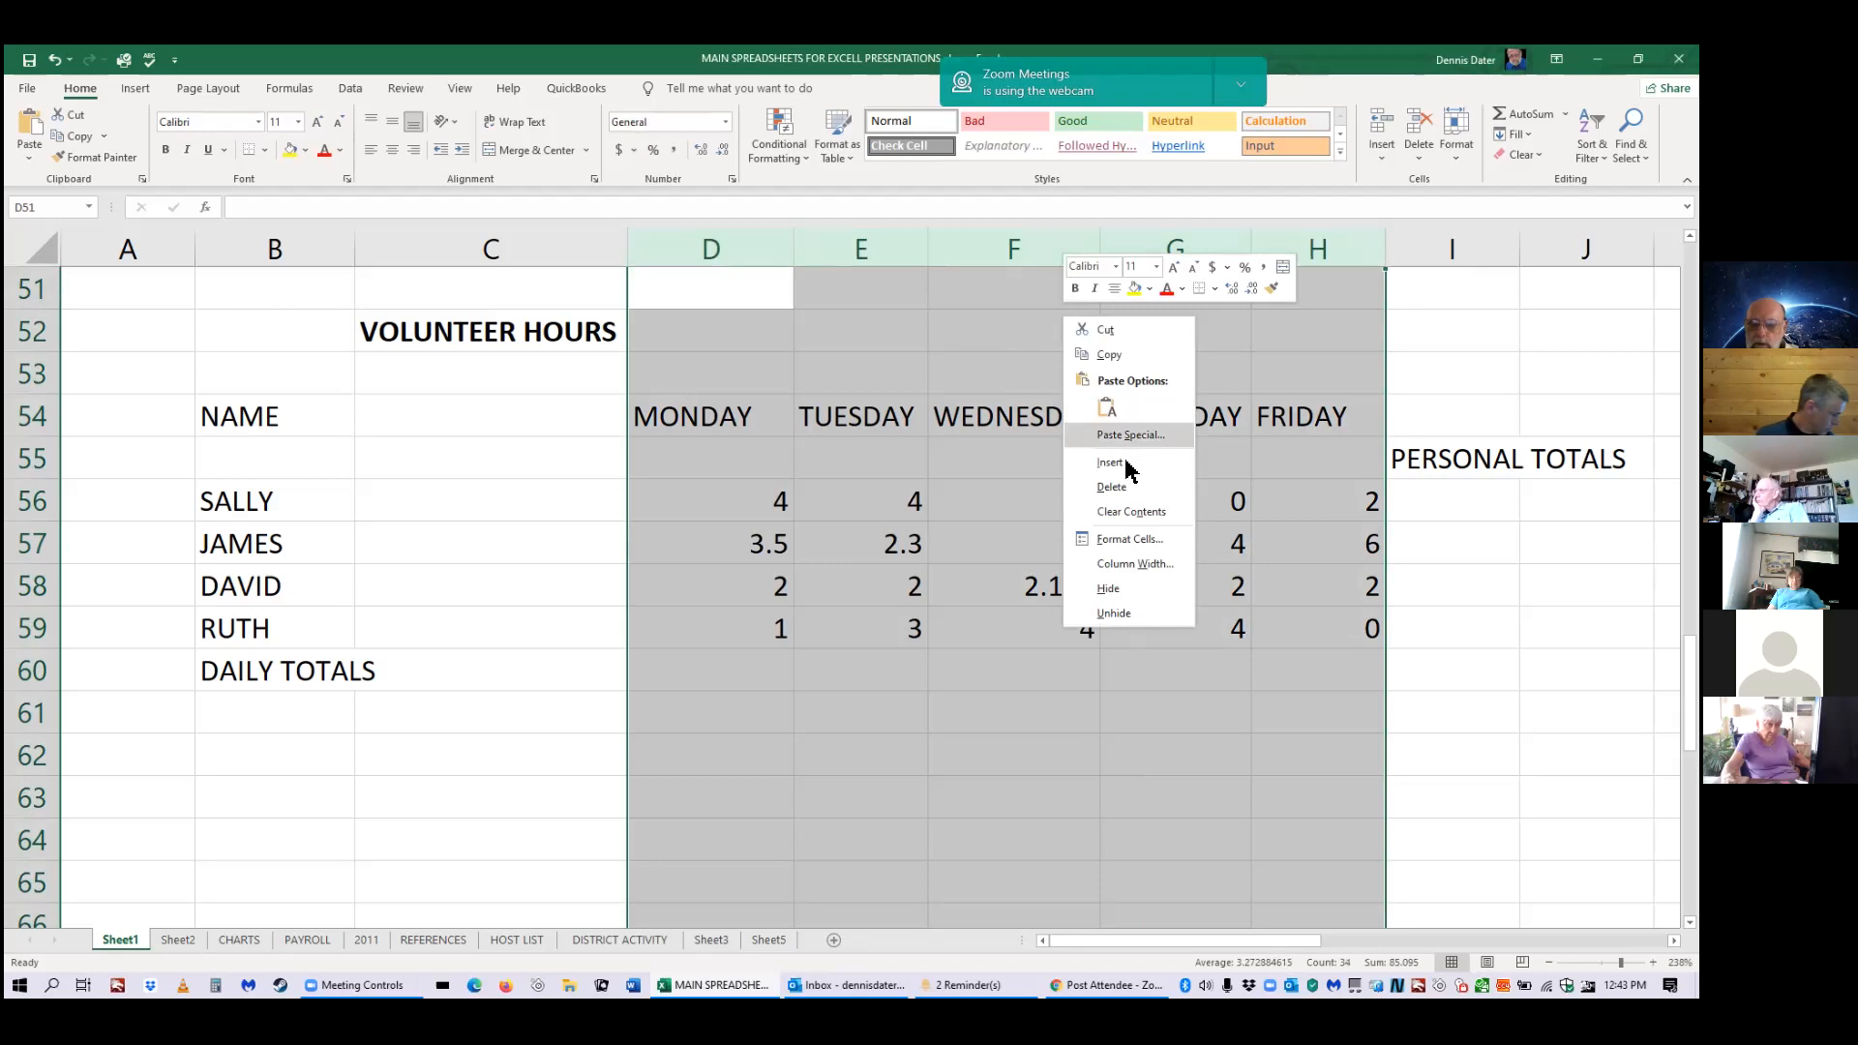
left_click(1137, 539)
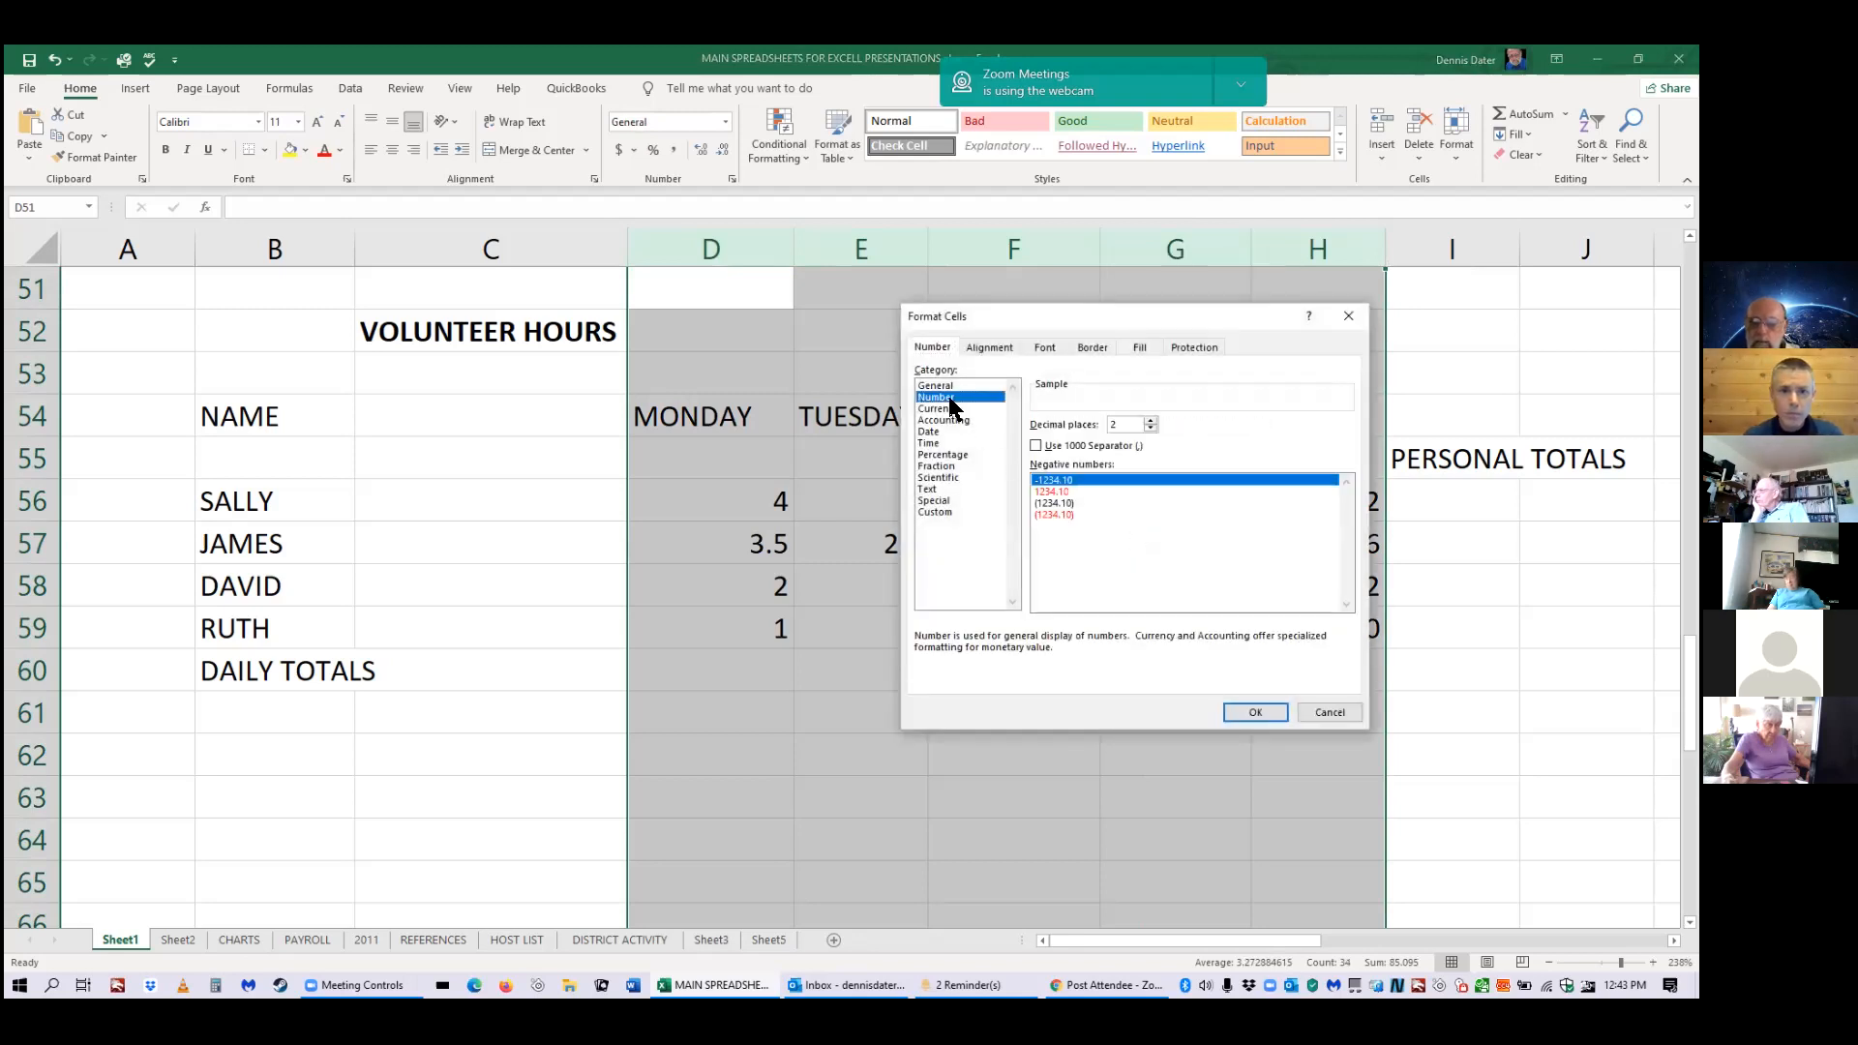
left_click(1151, 429)
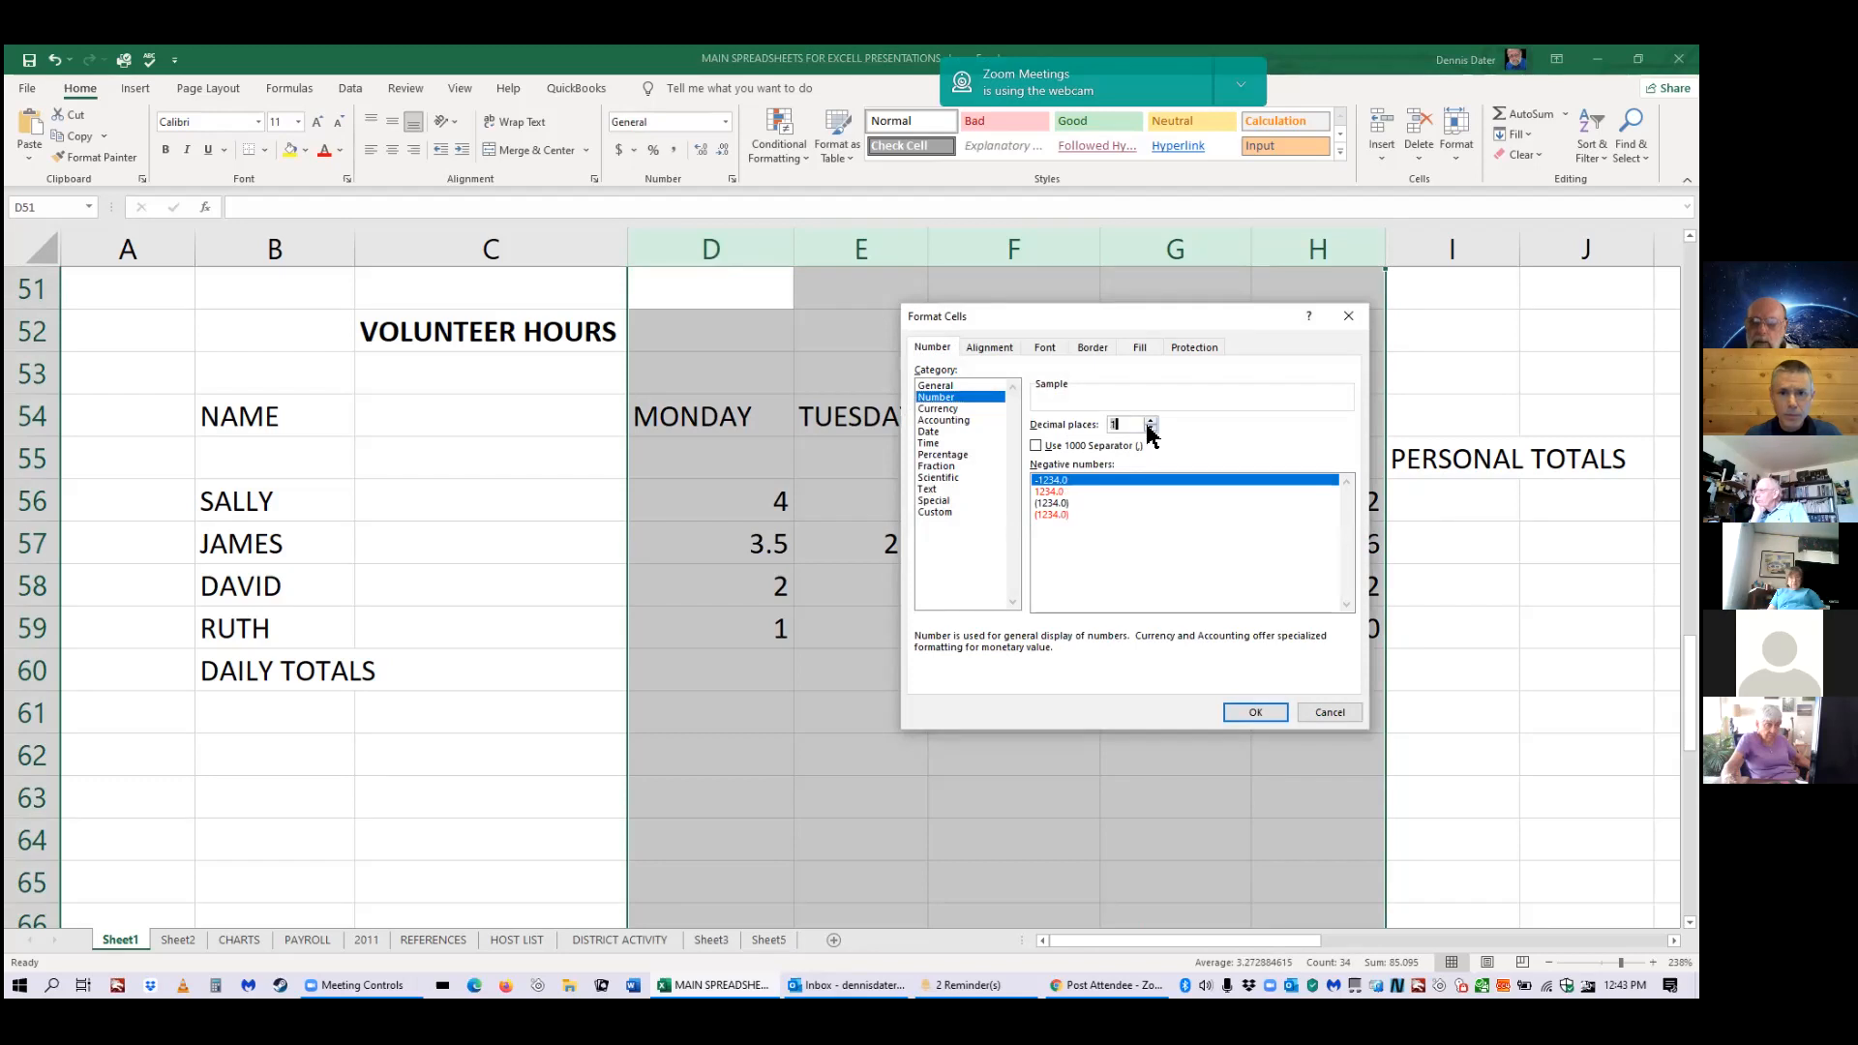
left_click(1245, 712)
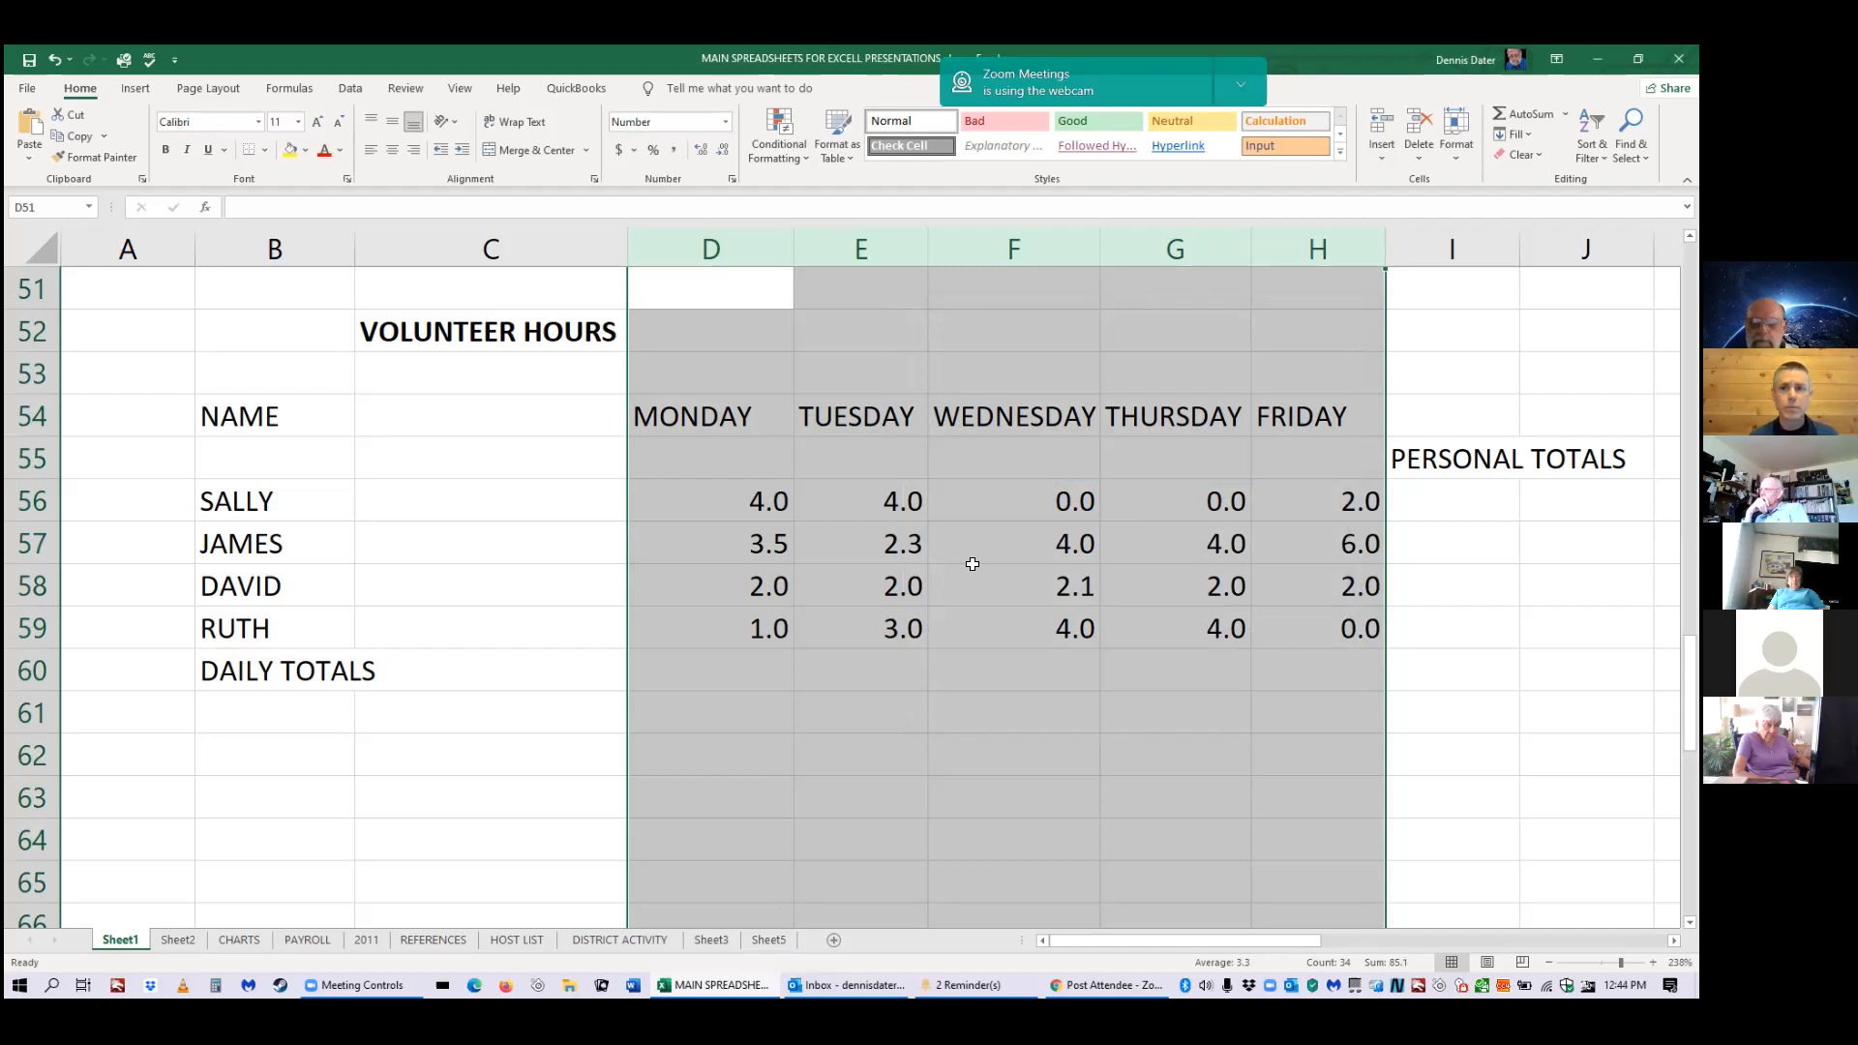
left_click(576, 750)
left_click_drag(1337, 936, 1337, 936)
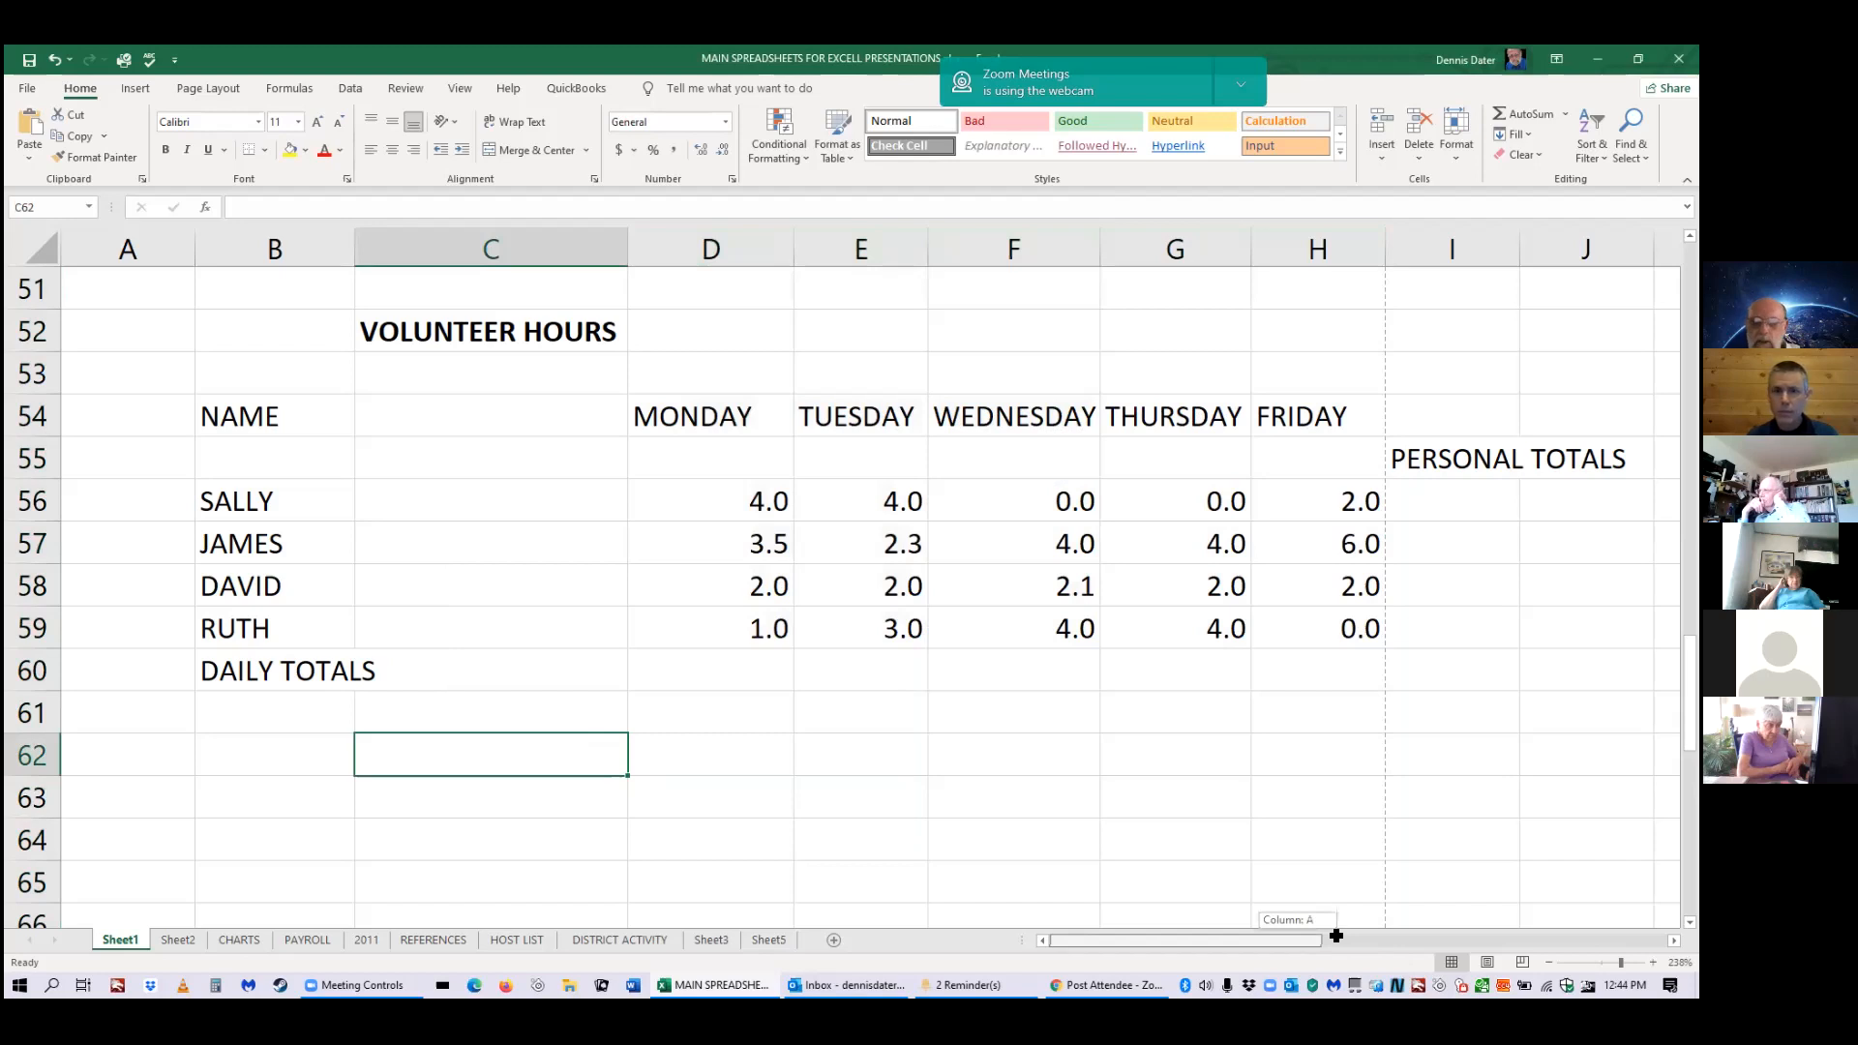
left_click_drag(1337, 936, 1182, 538)
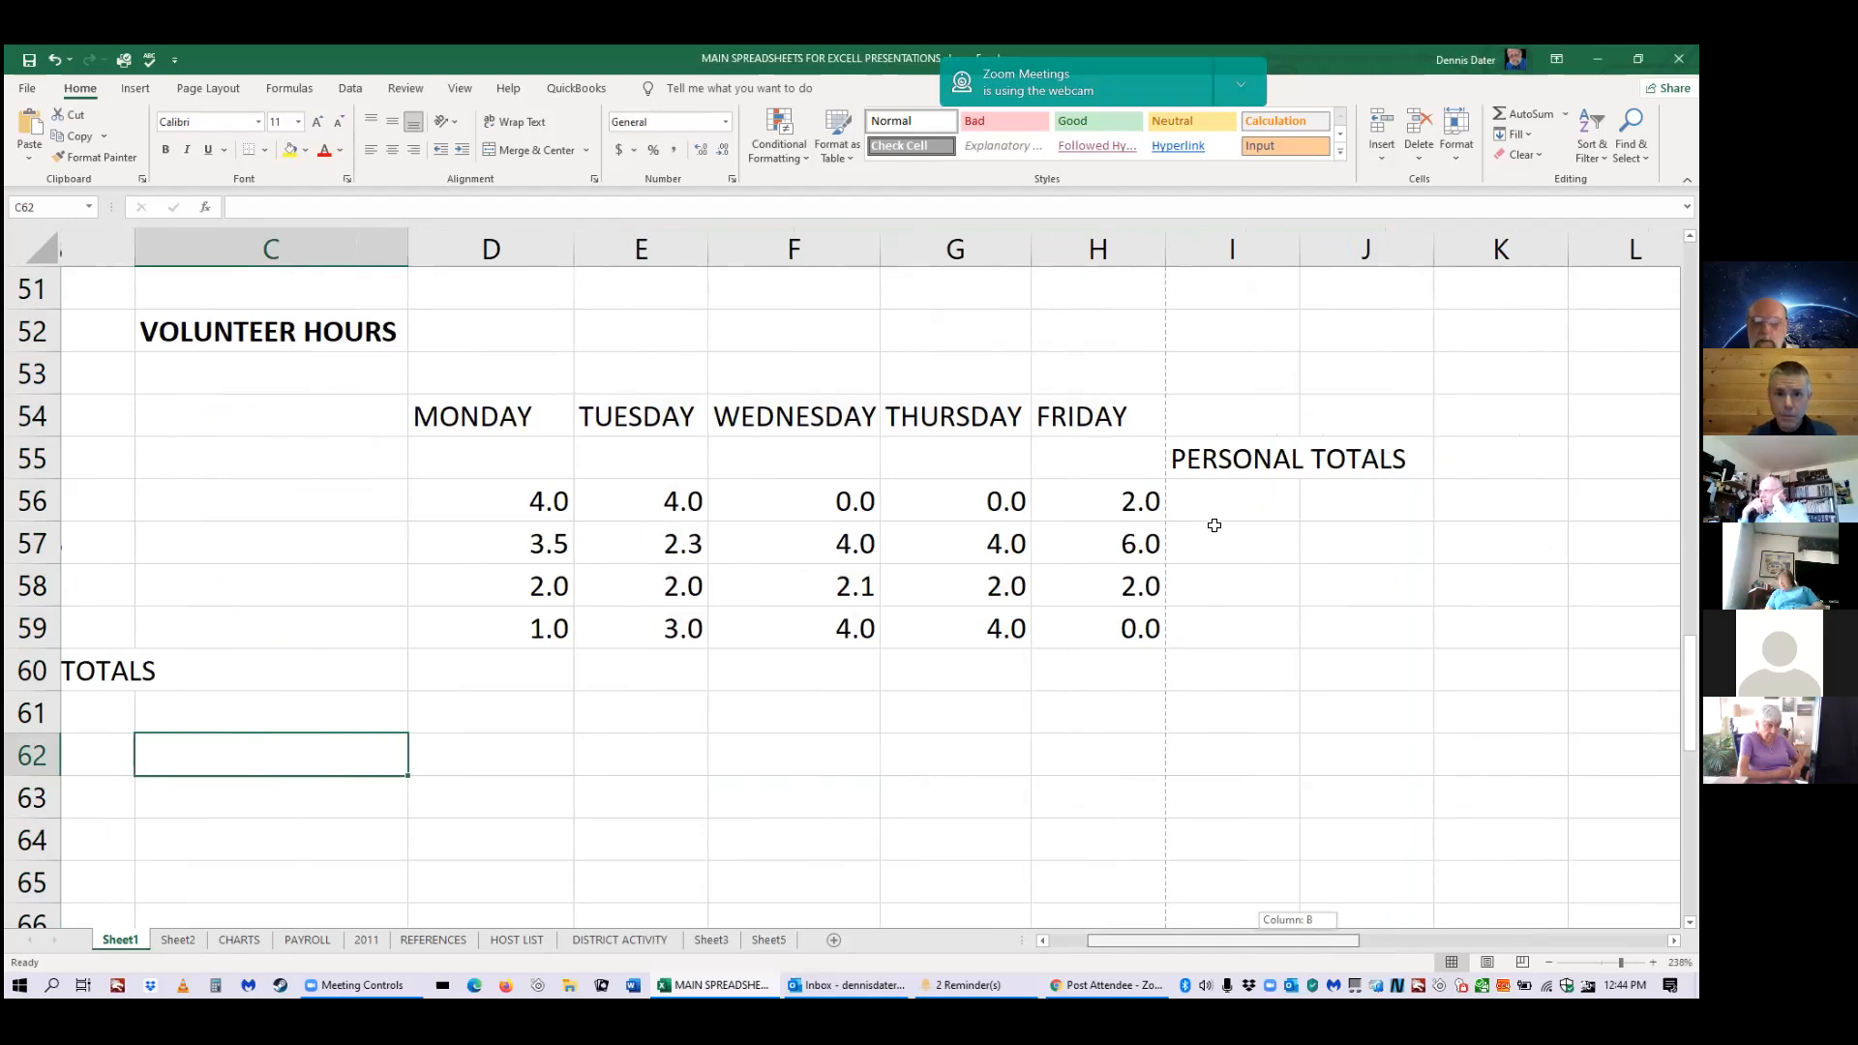
scroll(1214, 526, "down", 3)
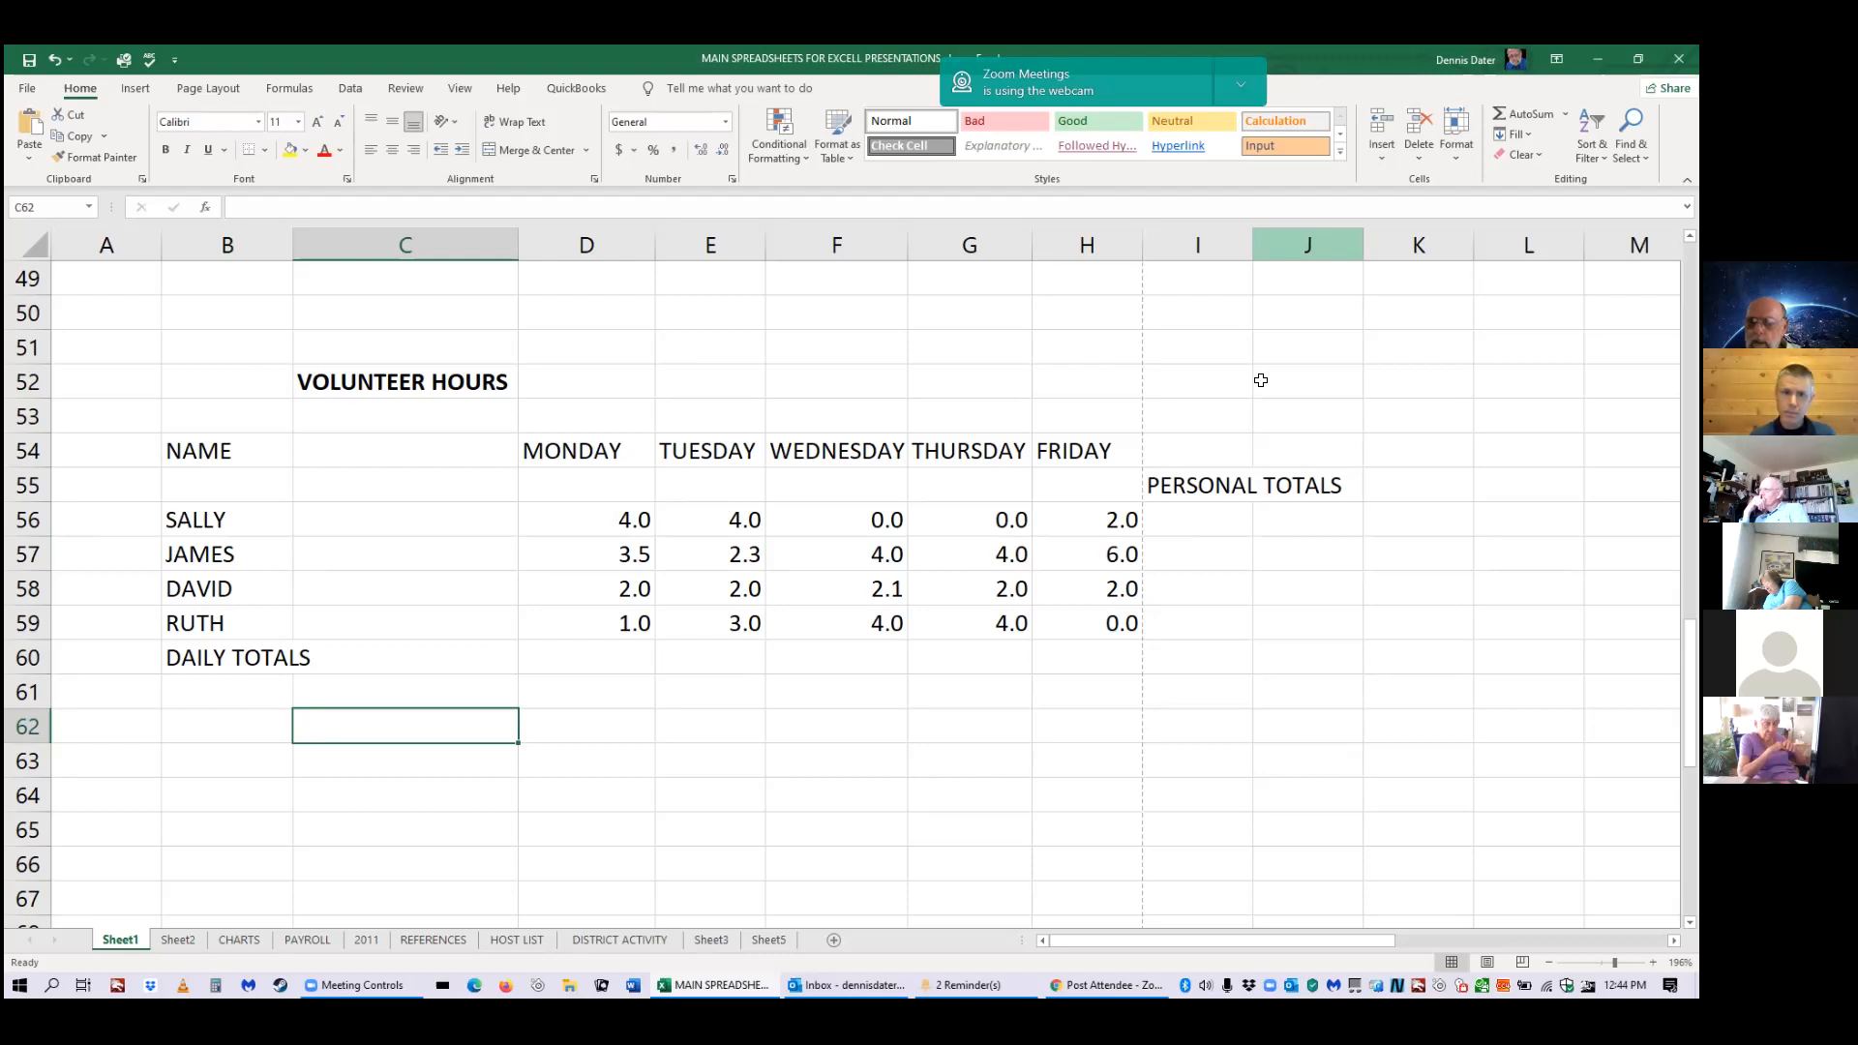
left_click(1203, 480)
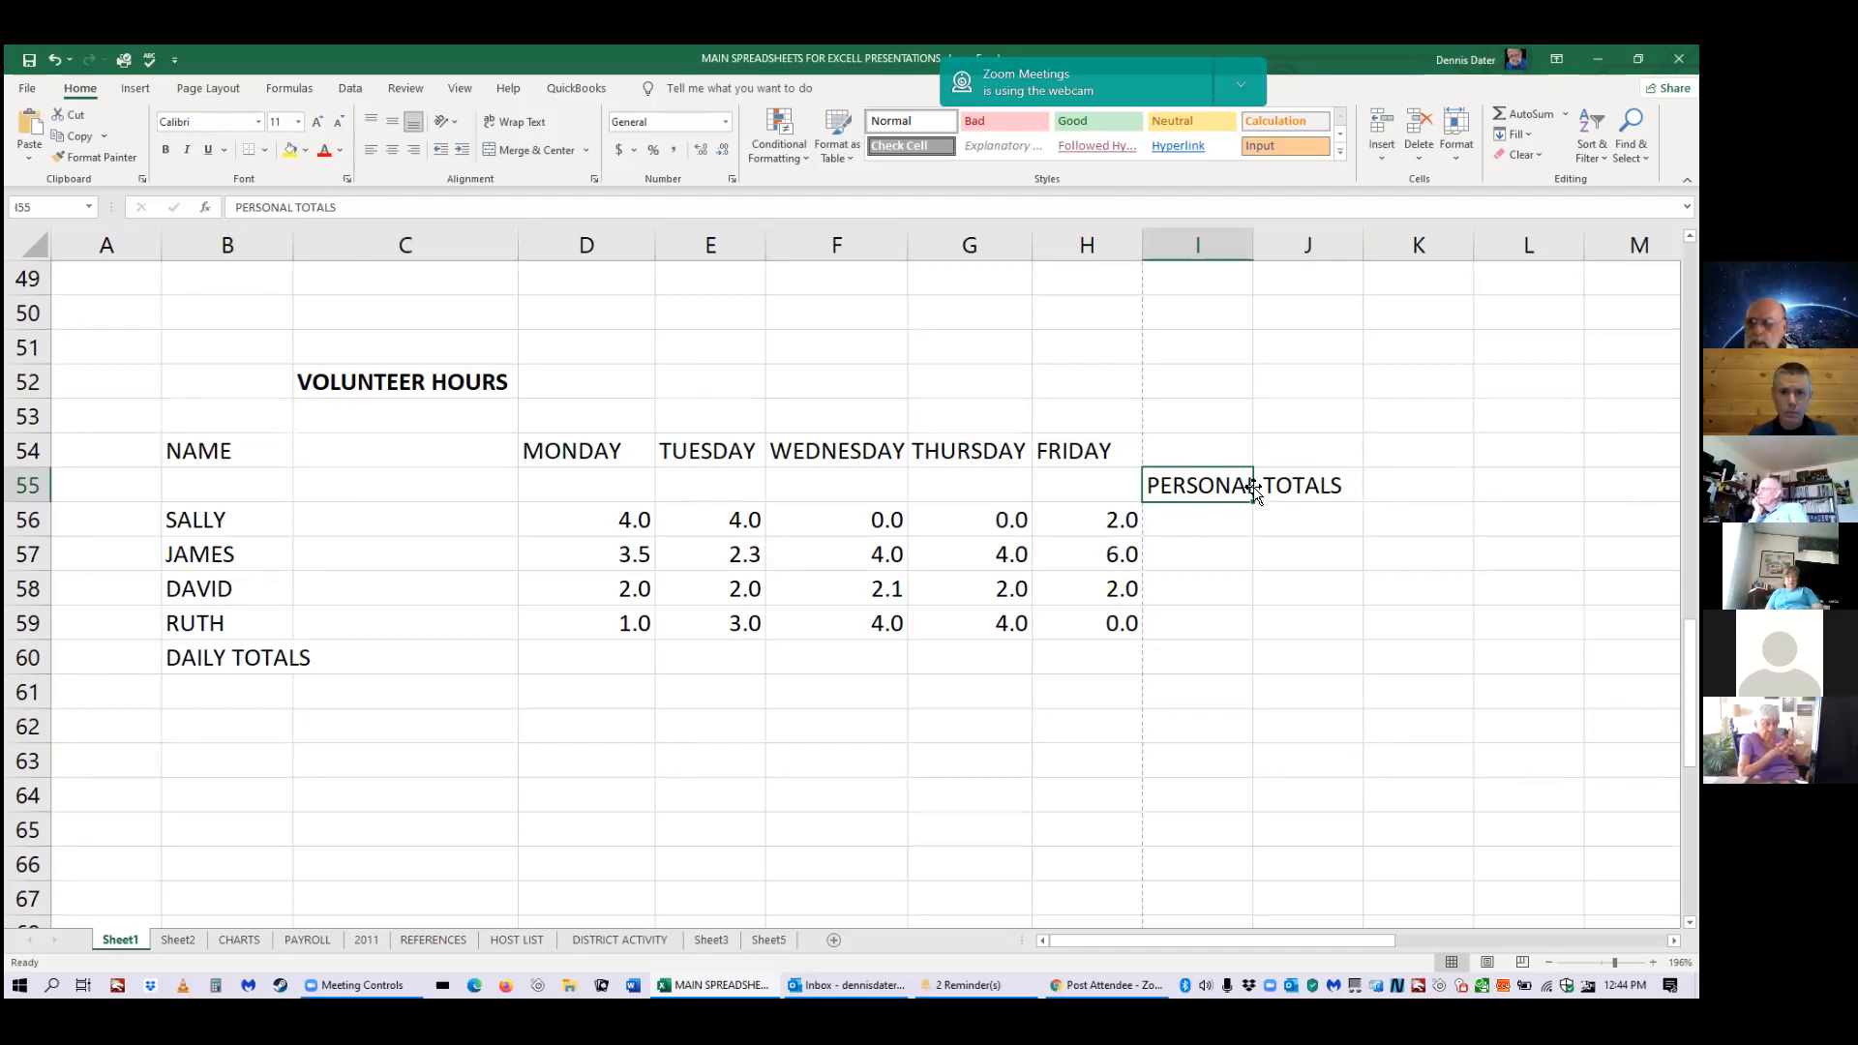
left_click(1338, 479)
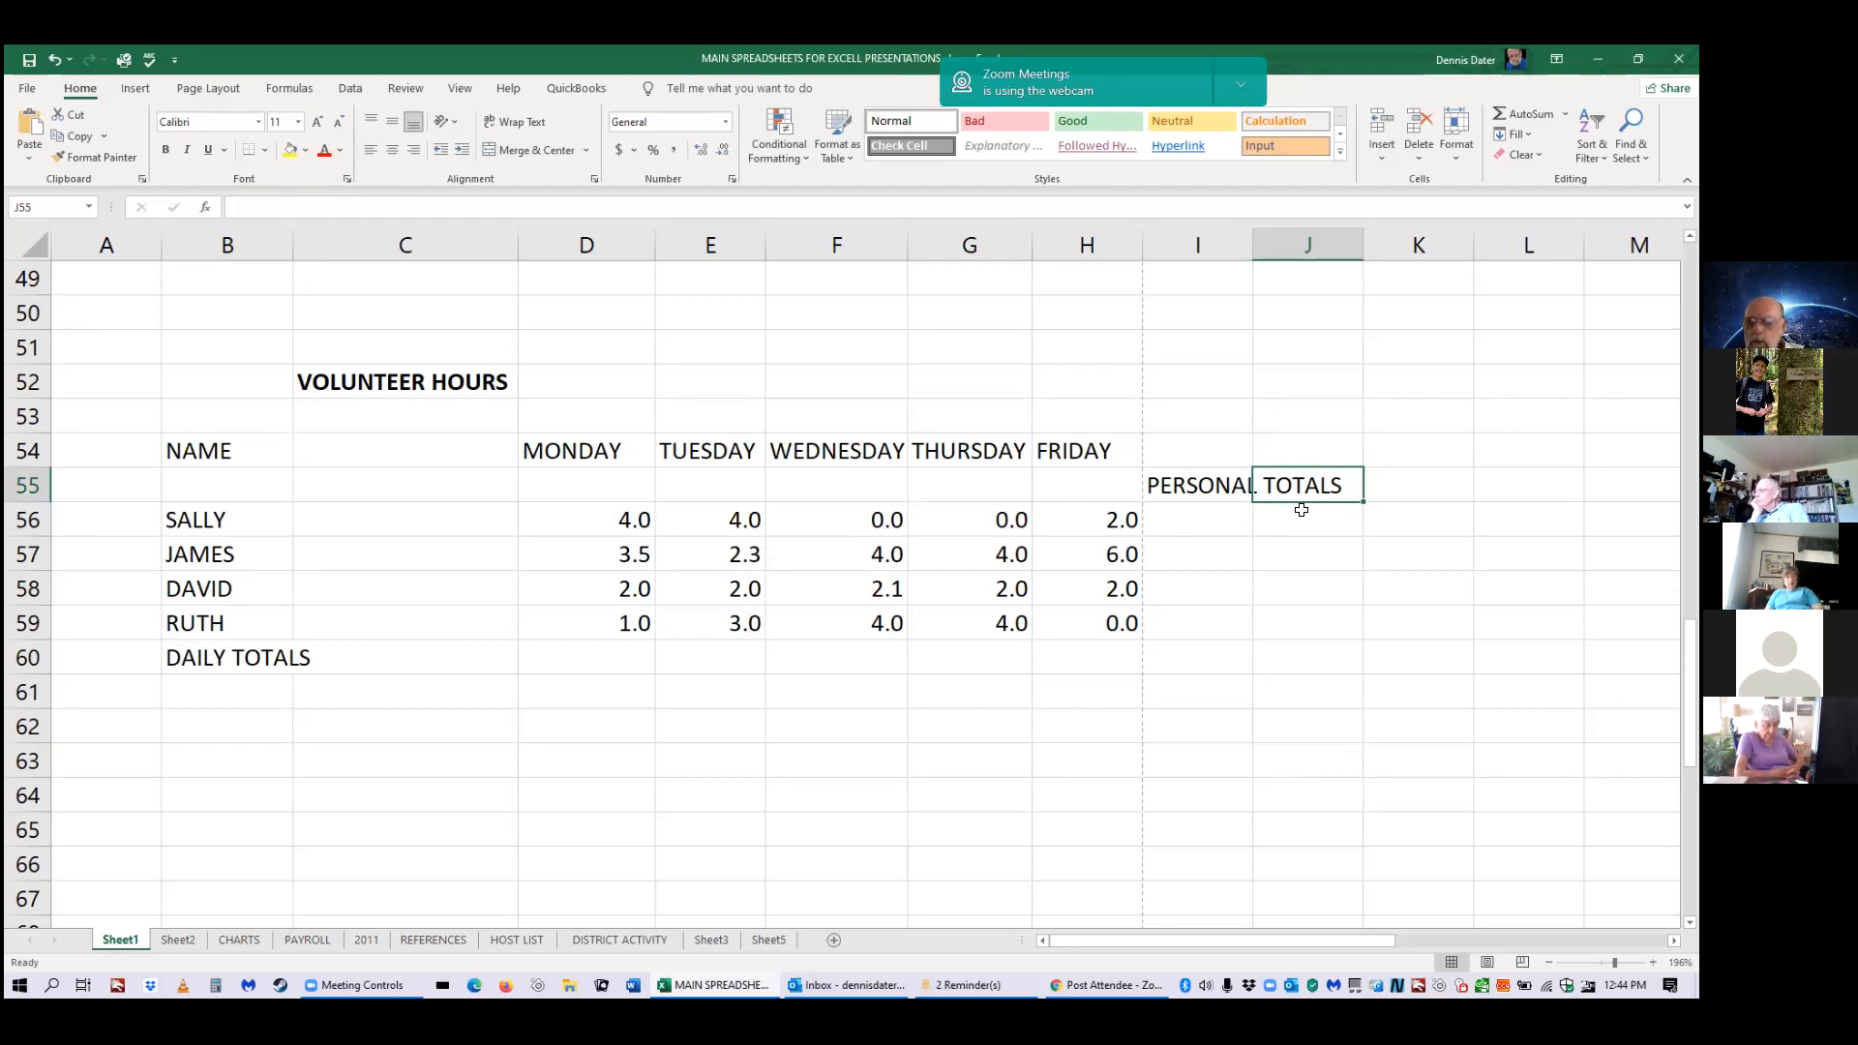
key("Return")
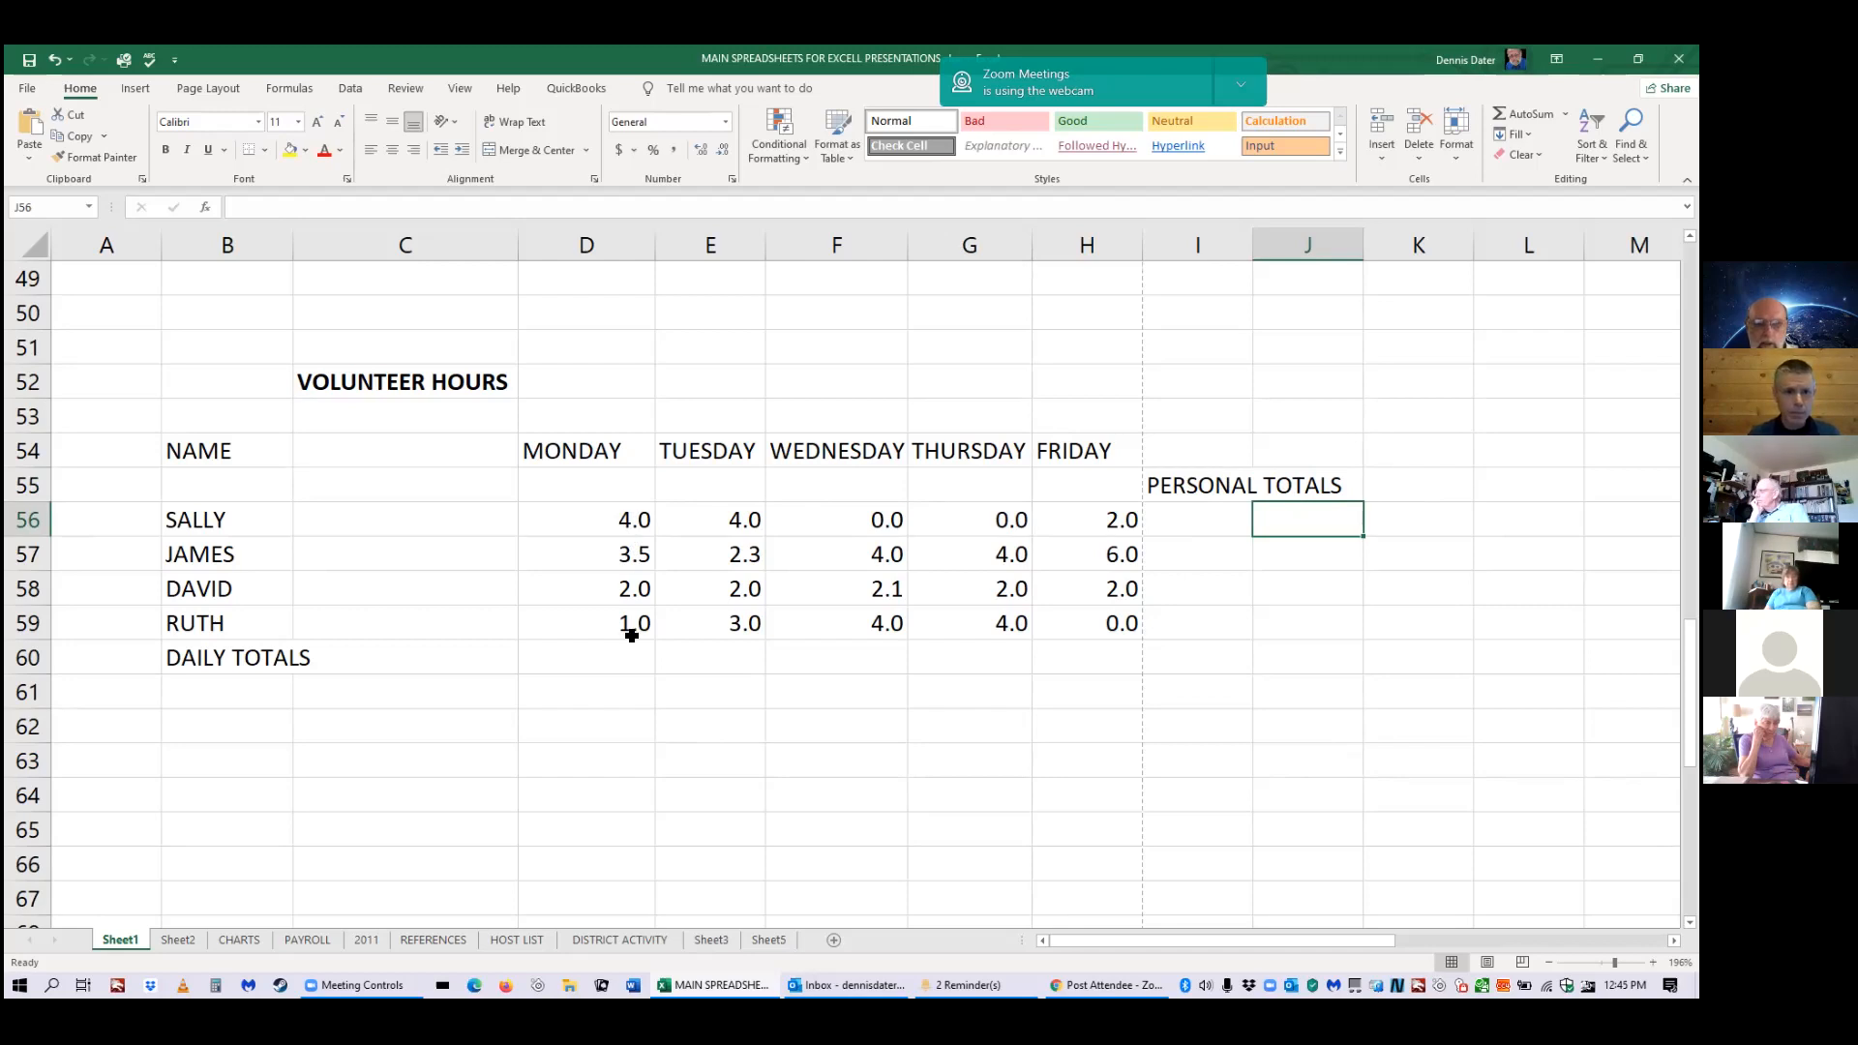
left_click(585, 652)
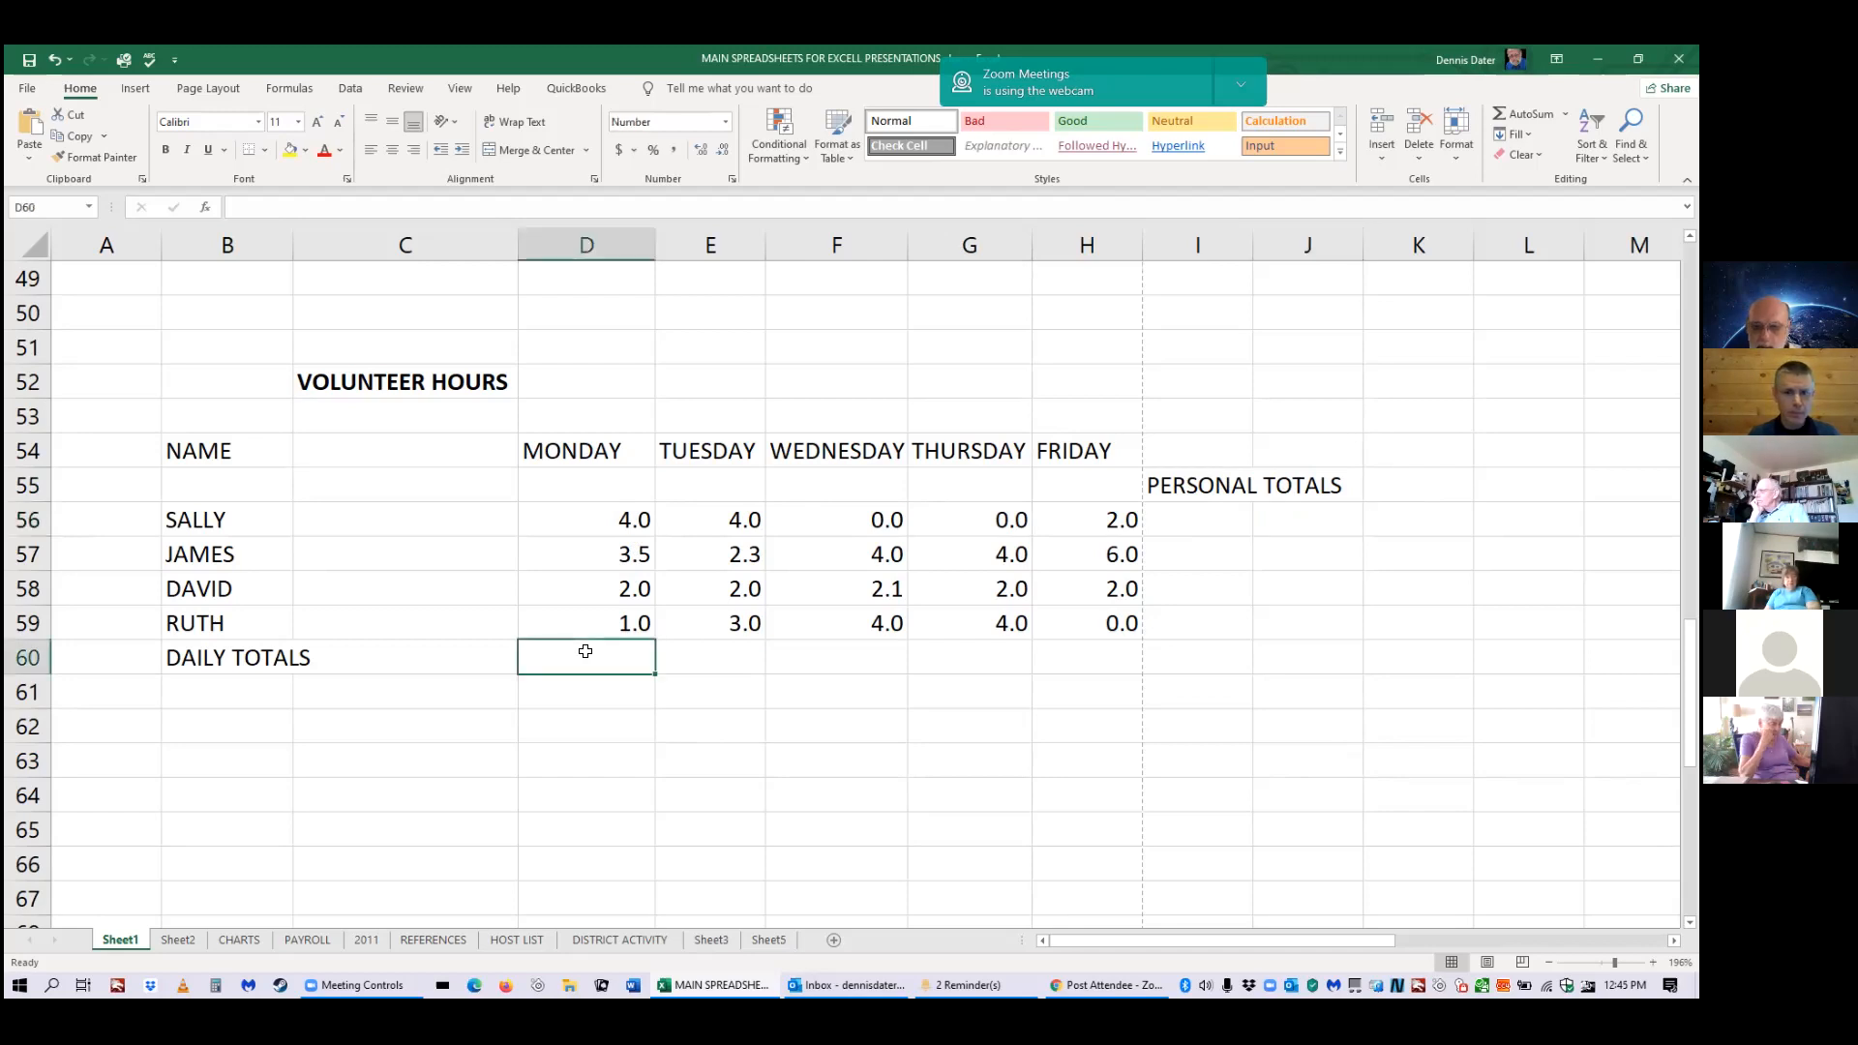
Enter =D56+D57+D58+D59 in D60 as Monday's daily total.
type("=")
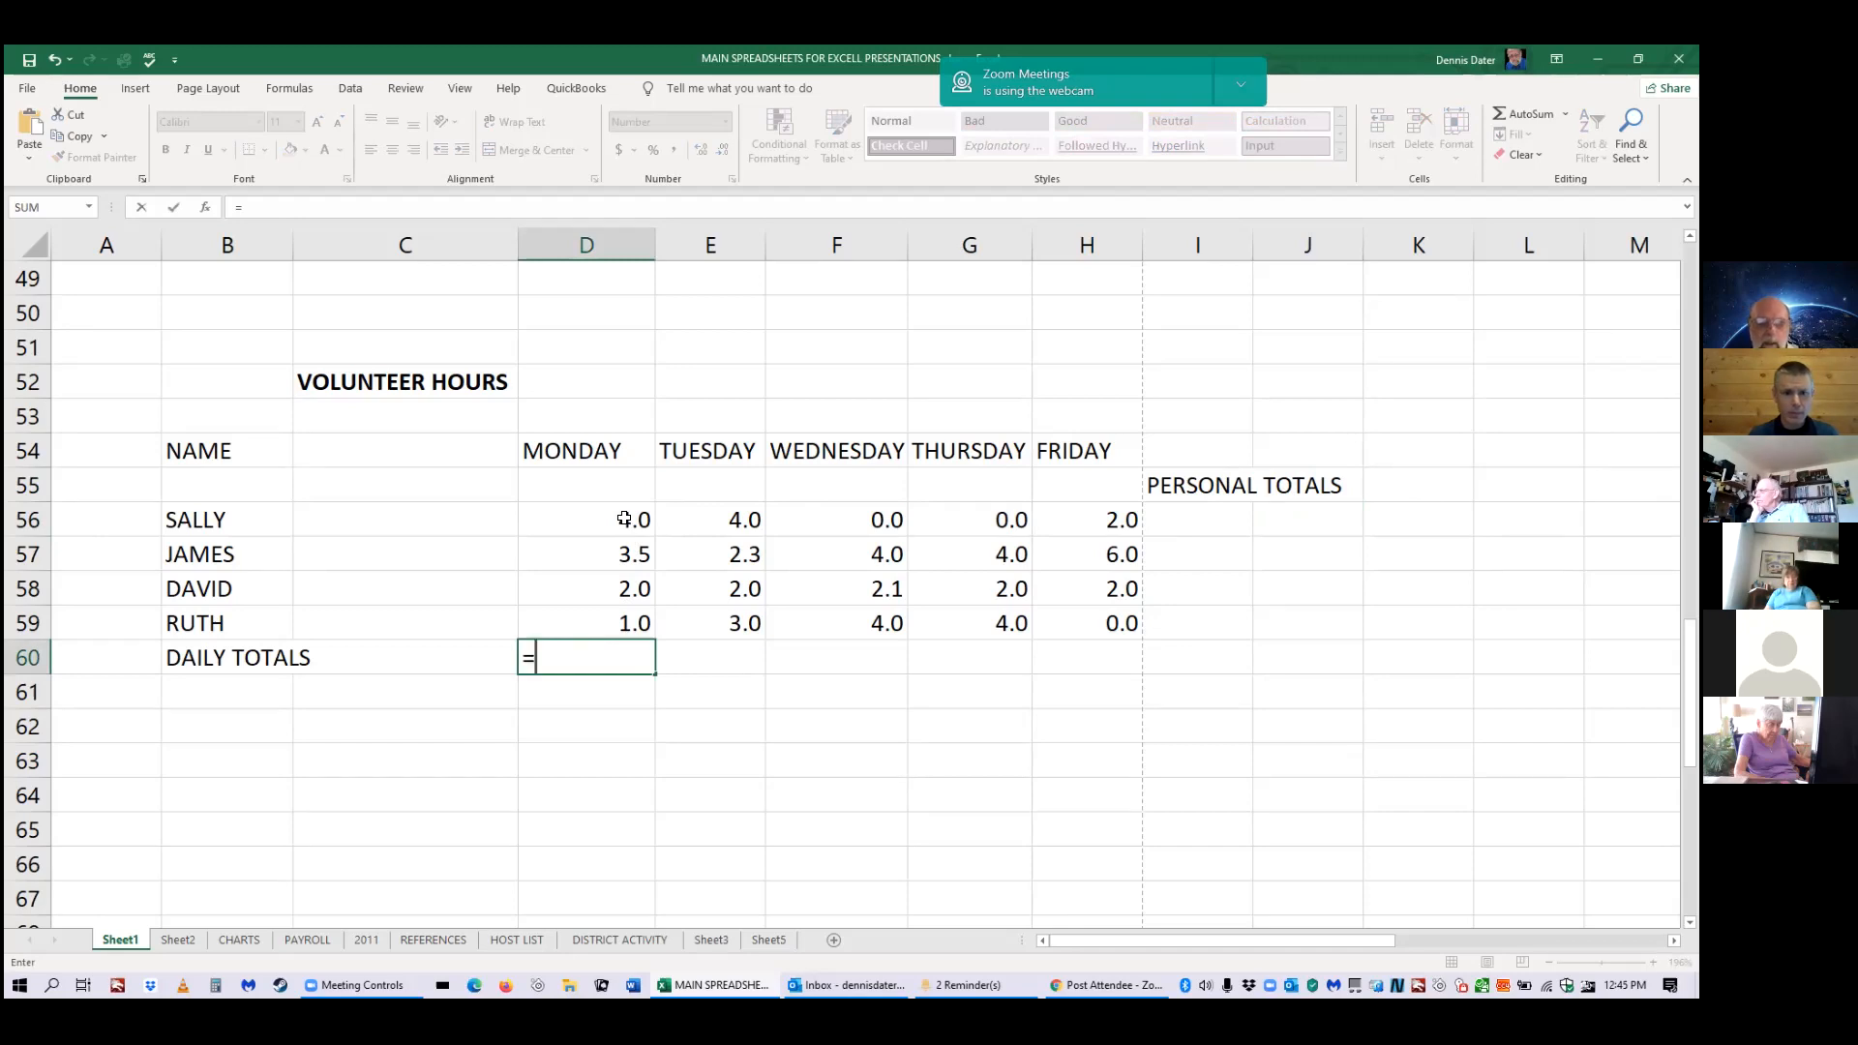
left_click(624, 519)
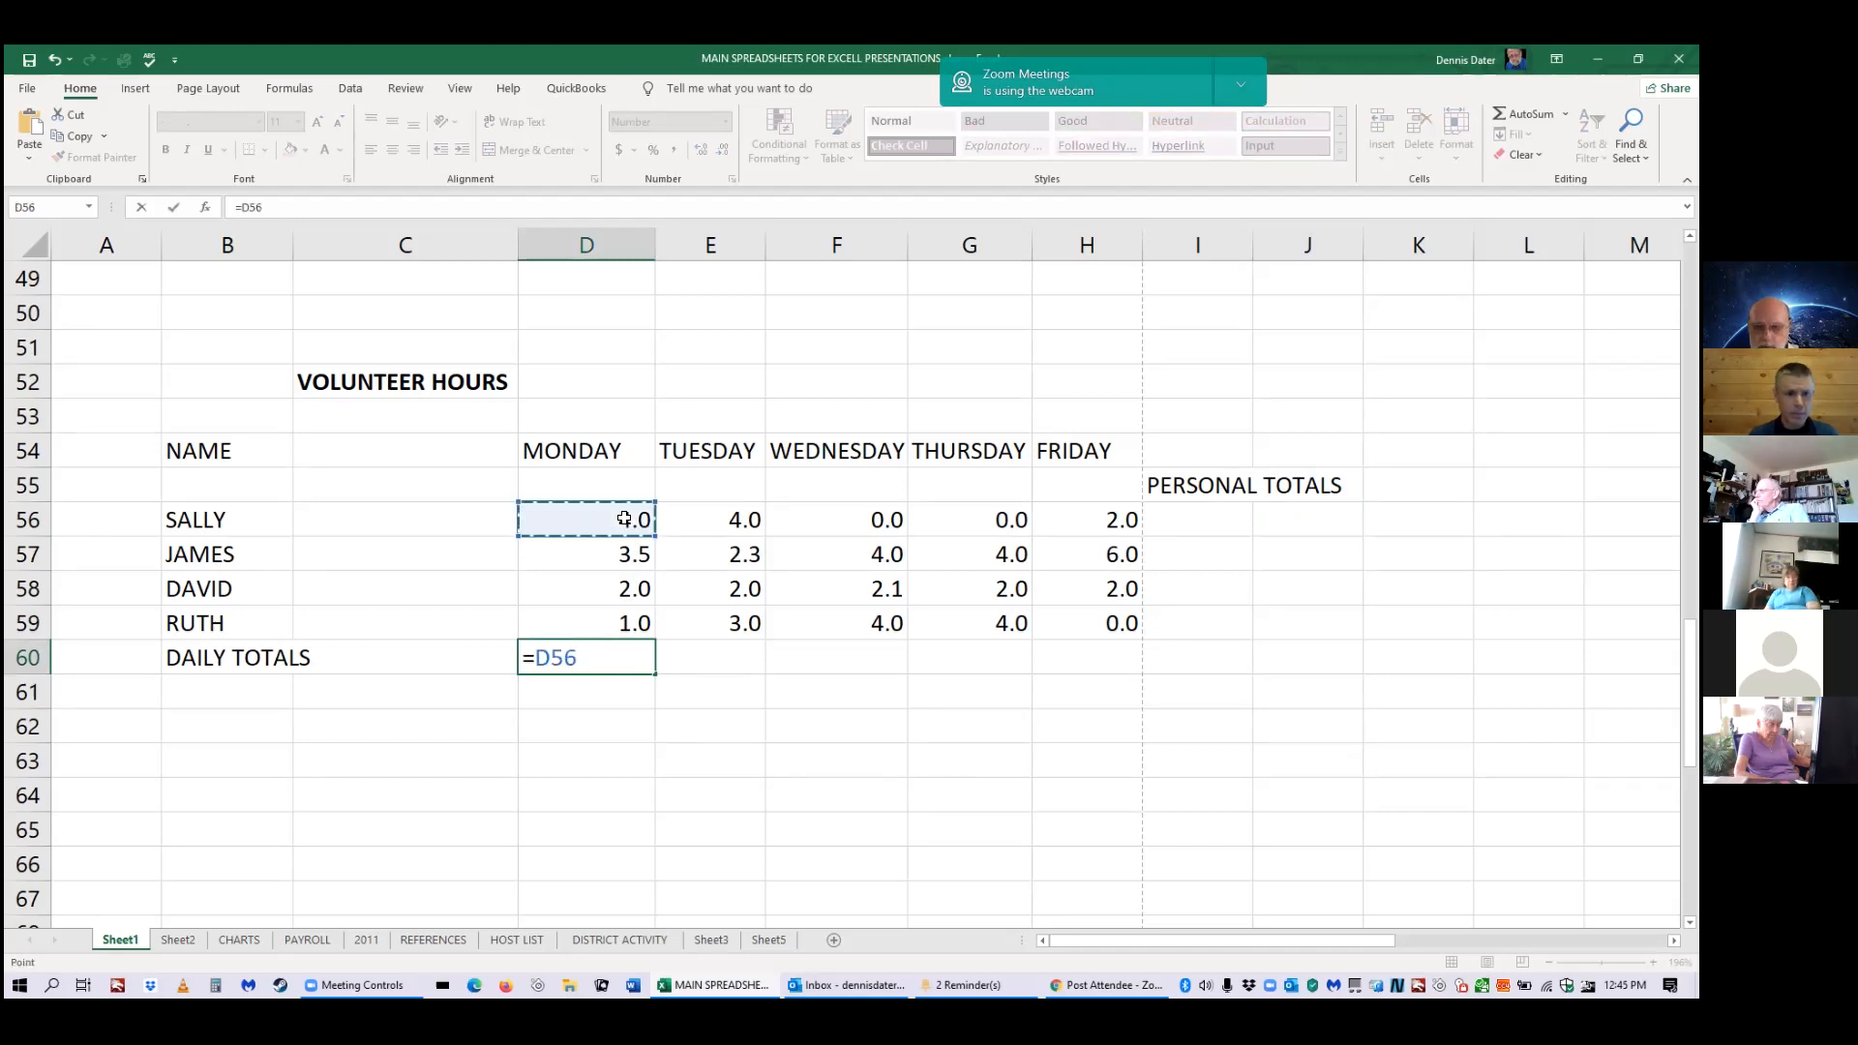
type("+")
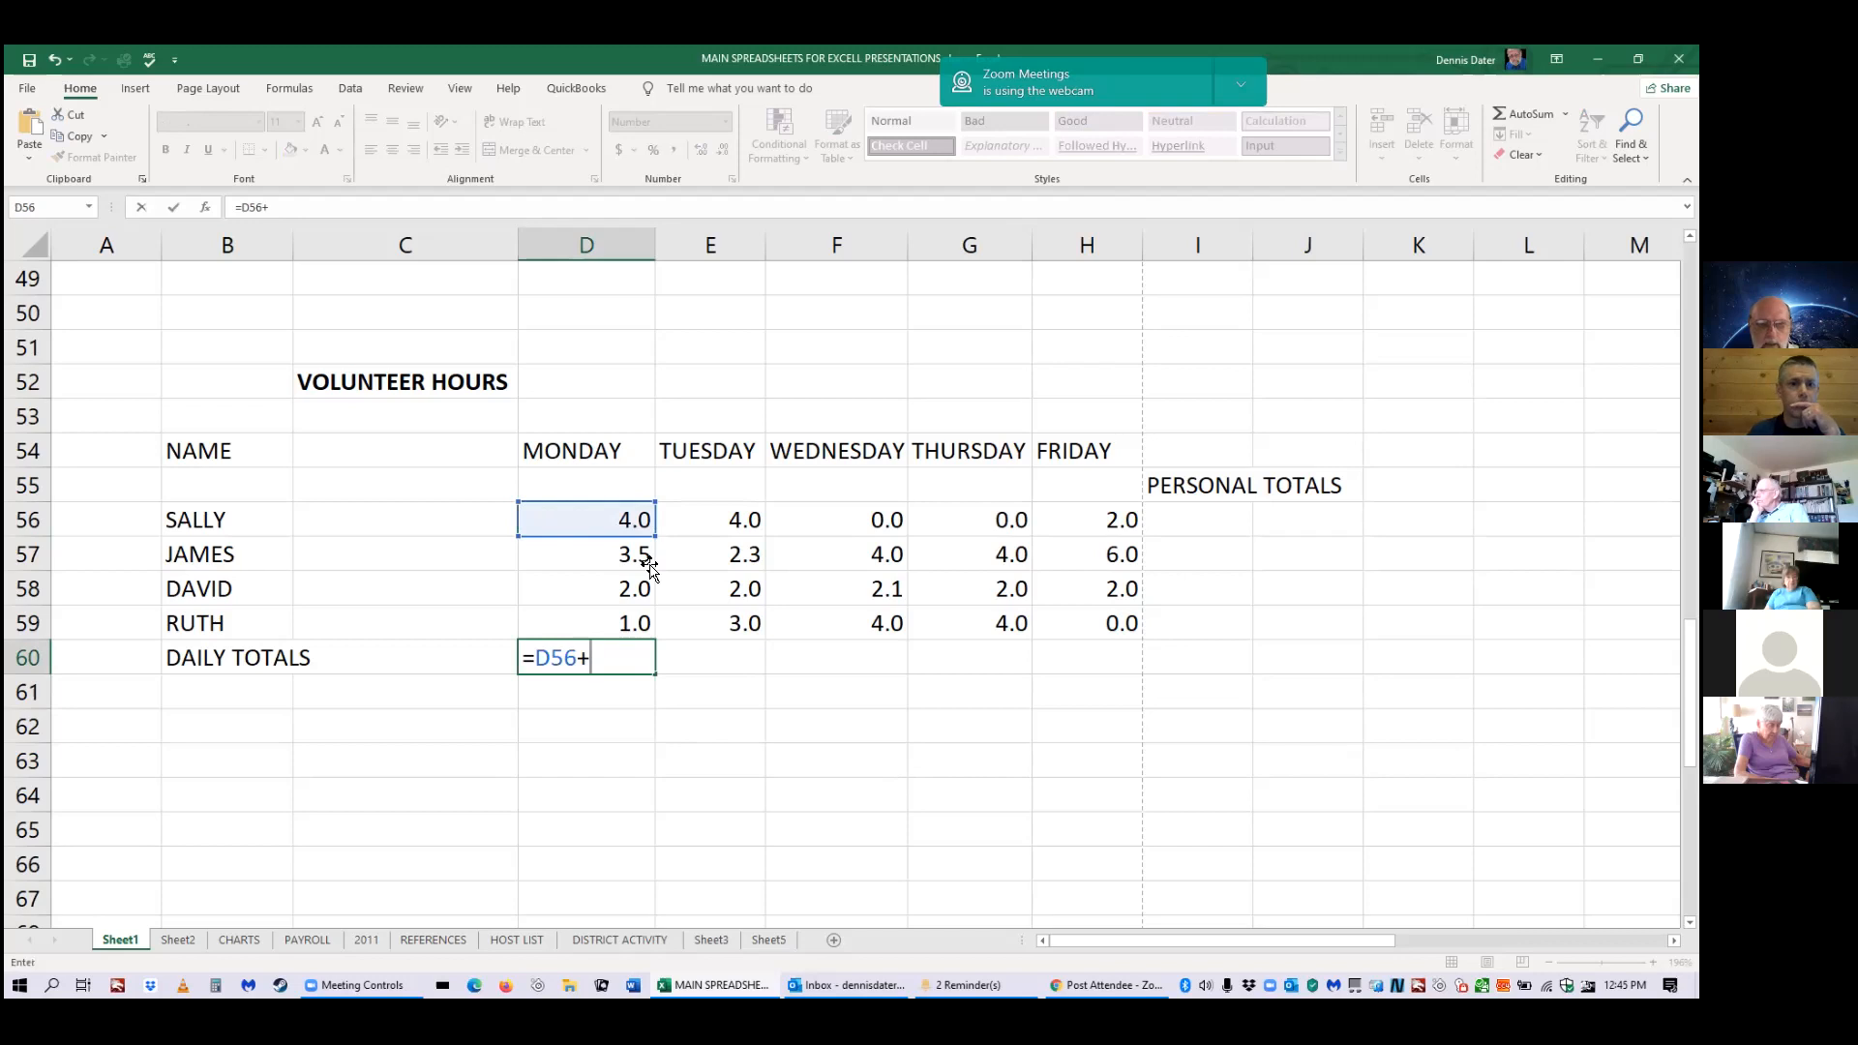
left_click(637, 555)
type("+")
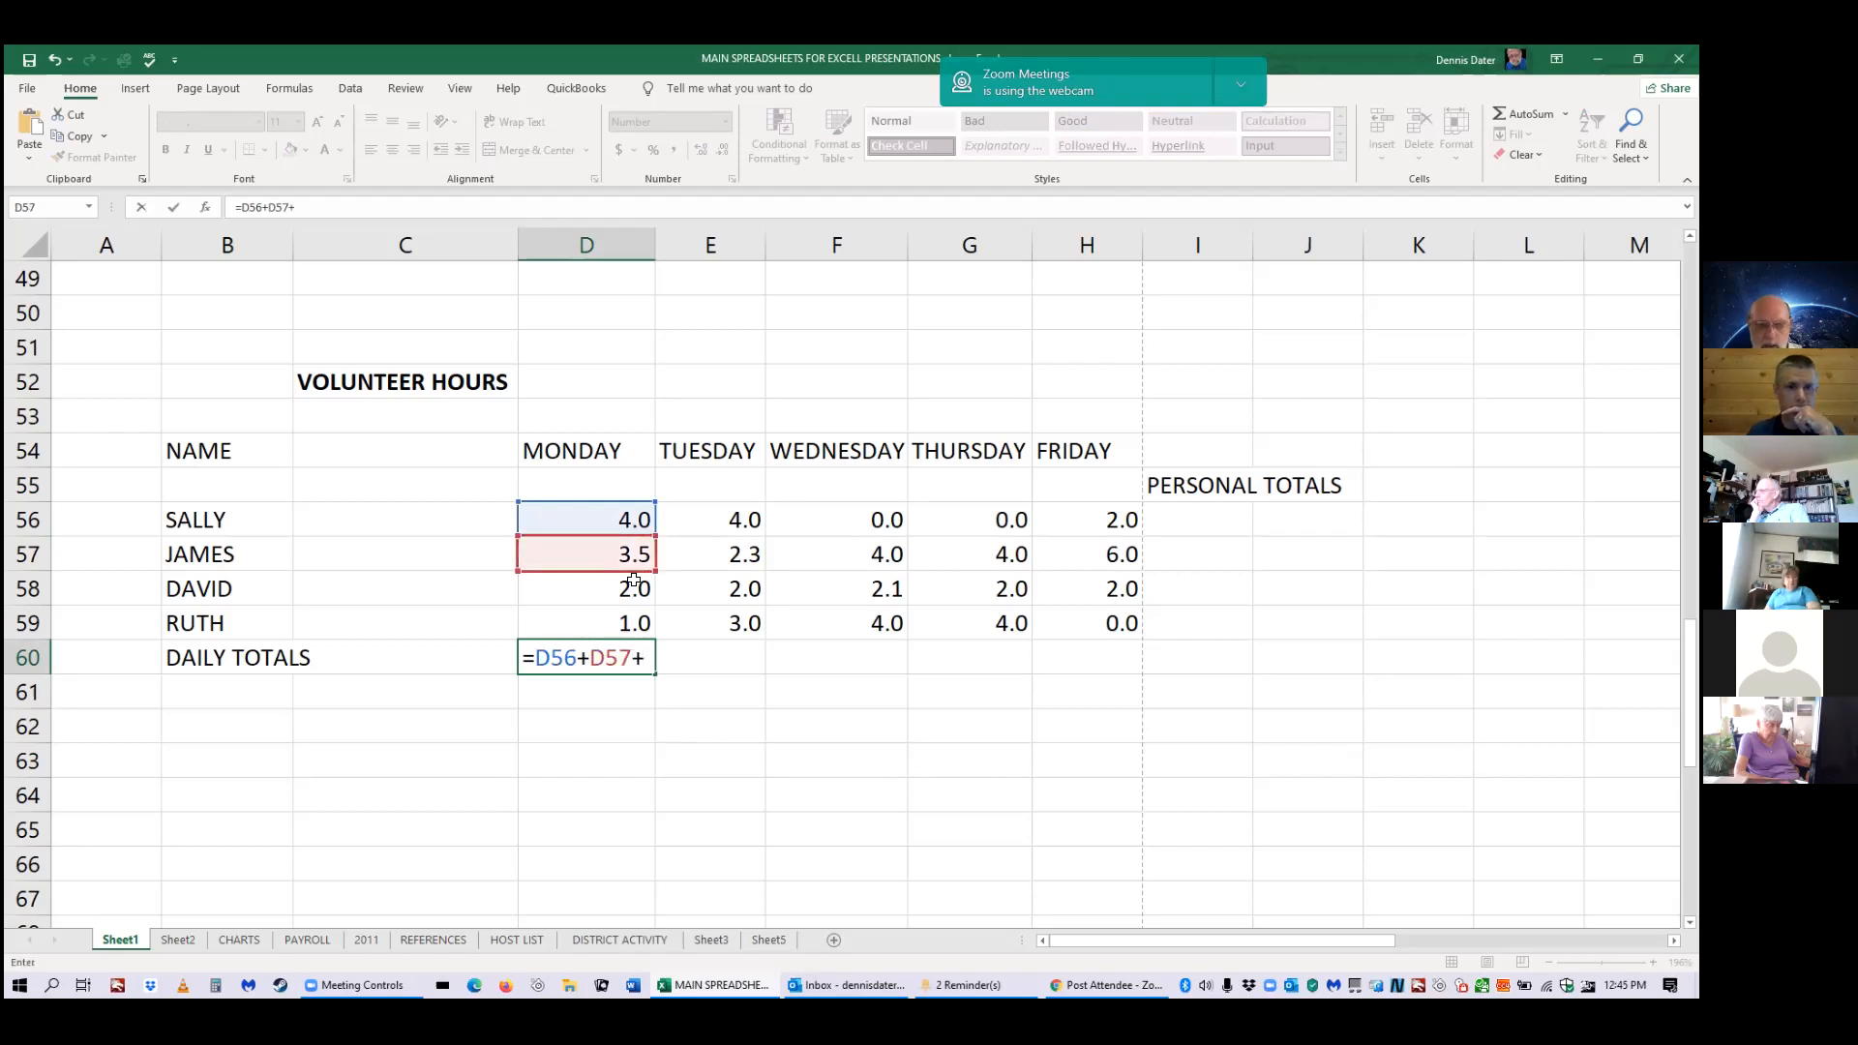
left_click(631, 585)
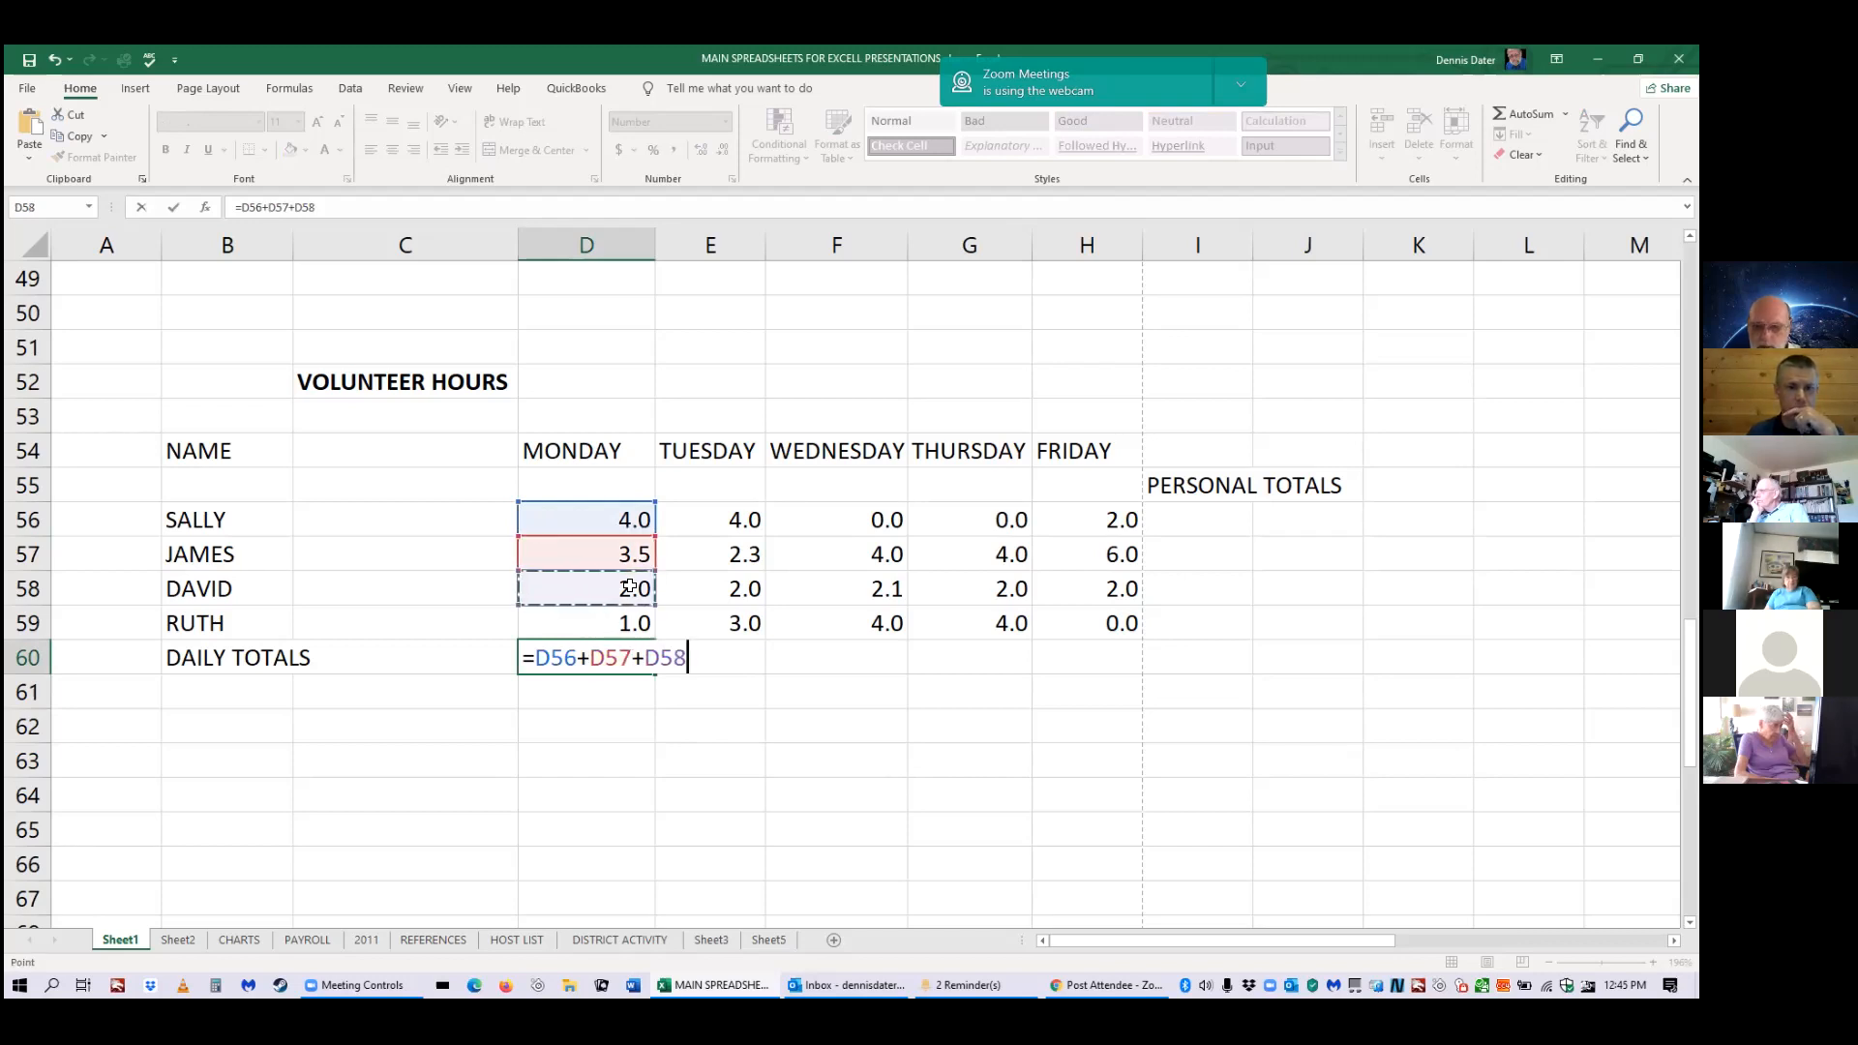
type("+")
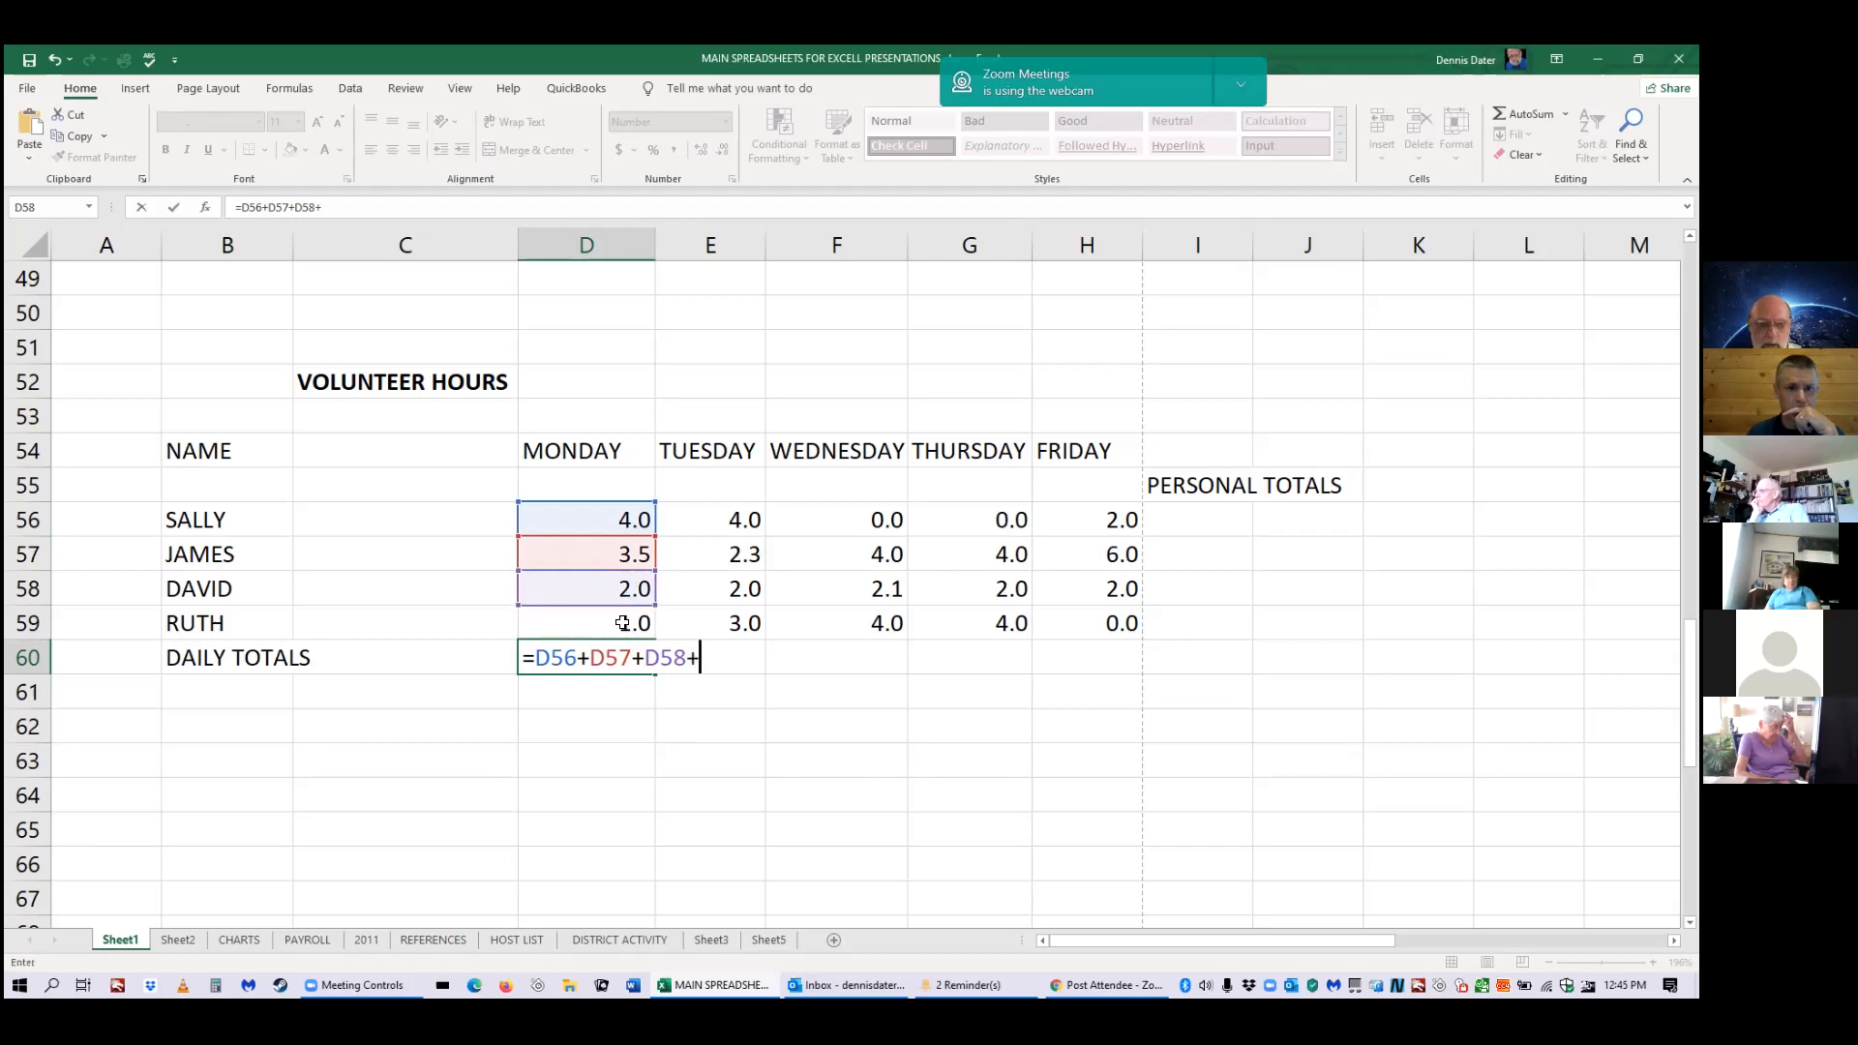
left_click(633, 623)
key("Return")
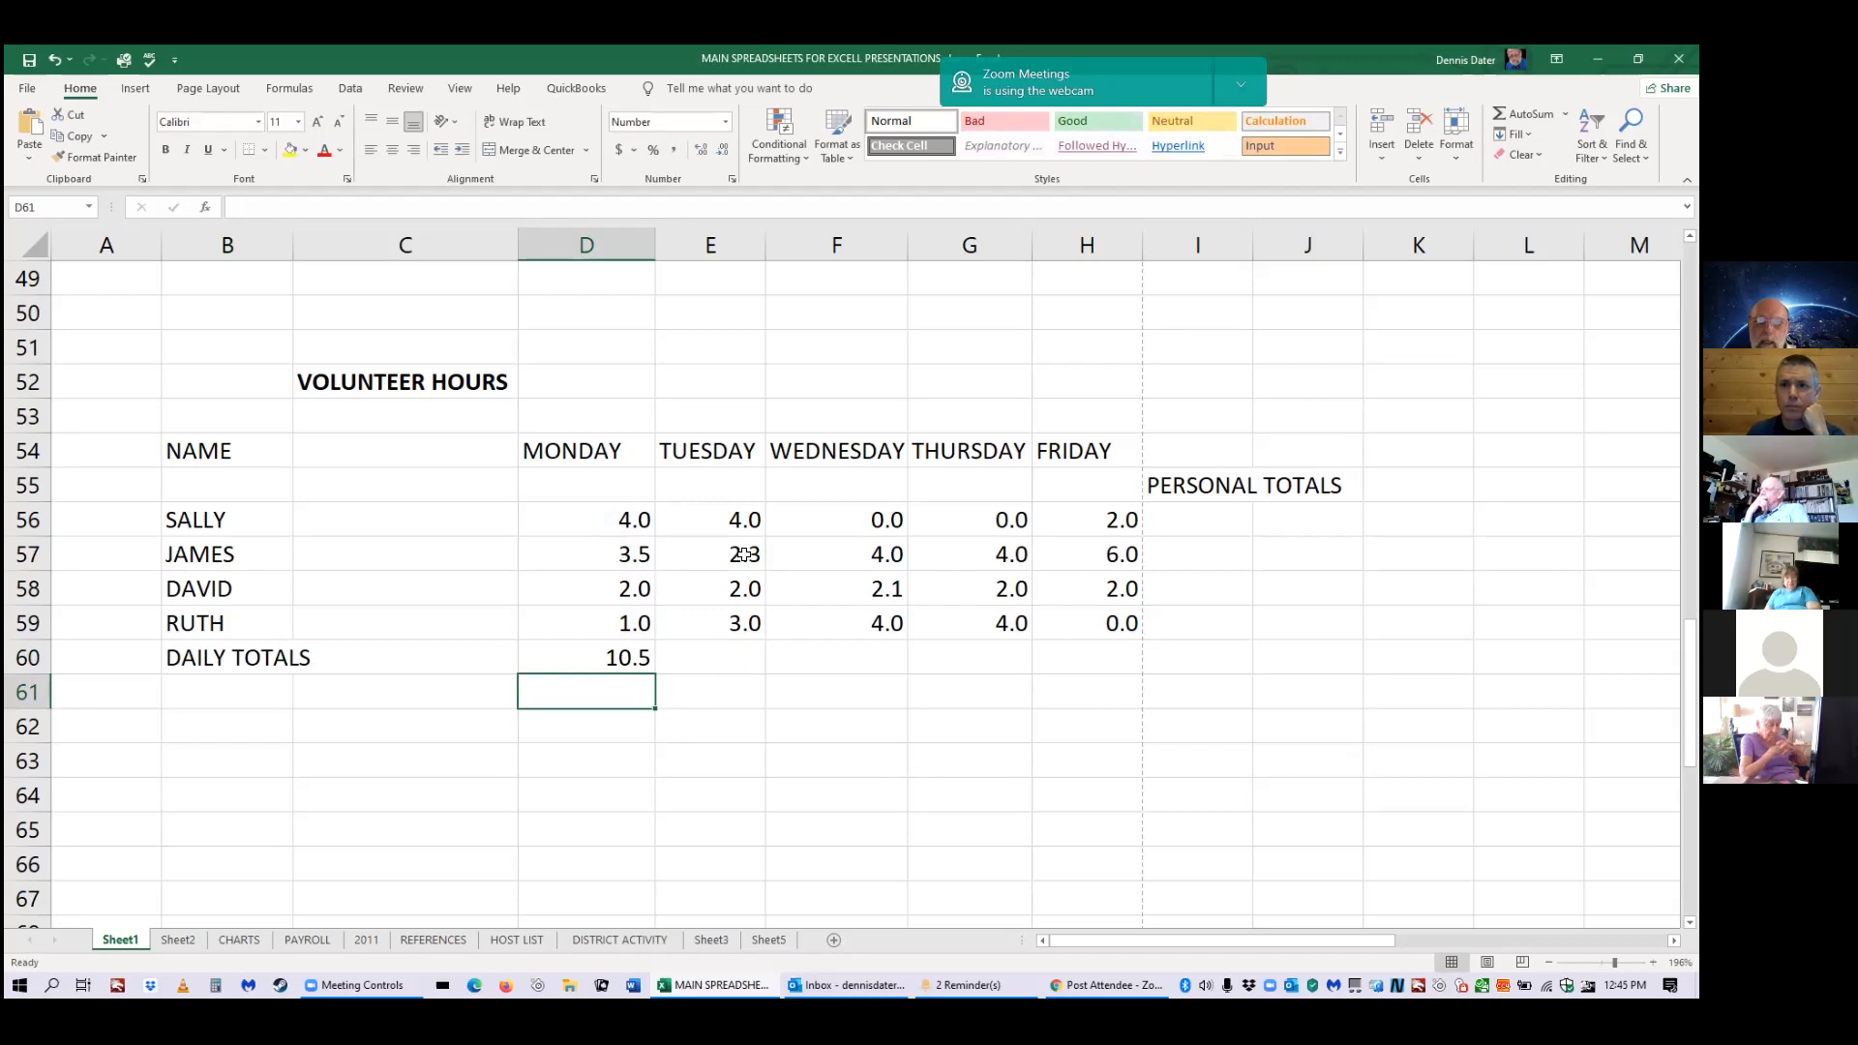
Review Monday's 10.5 total in D60, then select E60 for Tuesday's total.
key("Up")
mouse_move(656, 674)
left_mouse_down()
mouse_move(704, 675)
mouse_move(649, 680)
left_mouse_up()
left_click(644, 658)
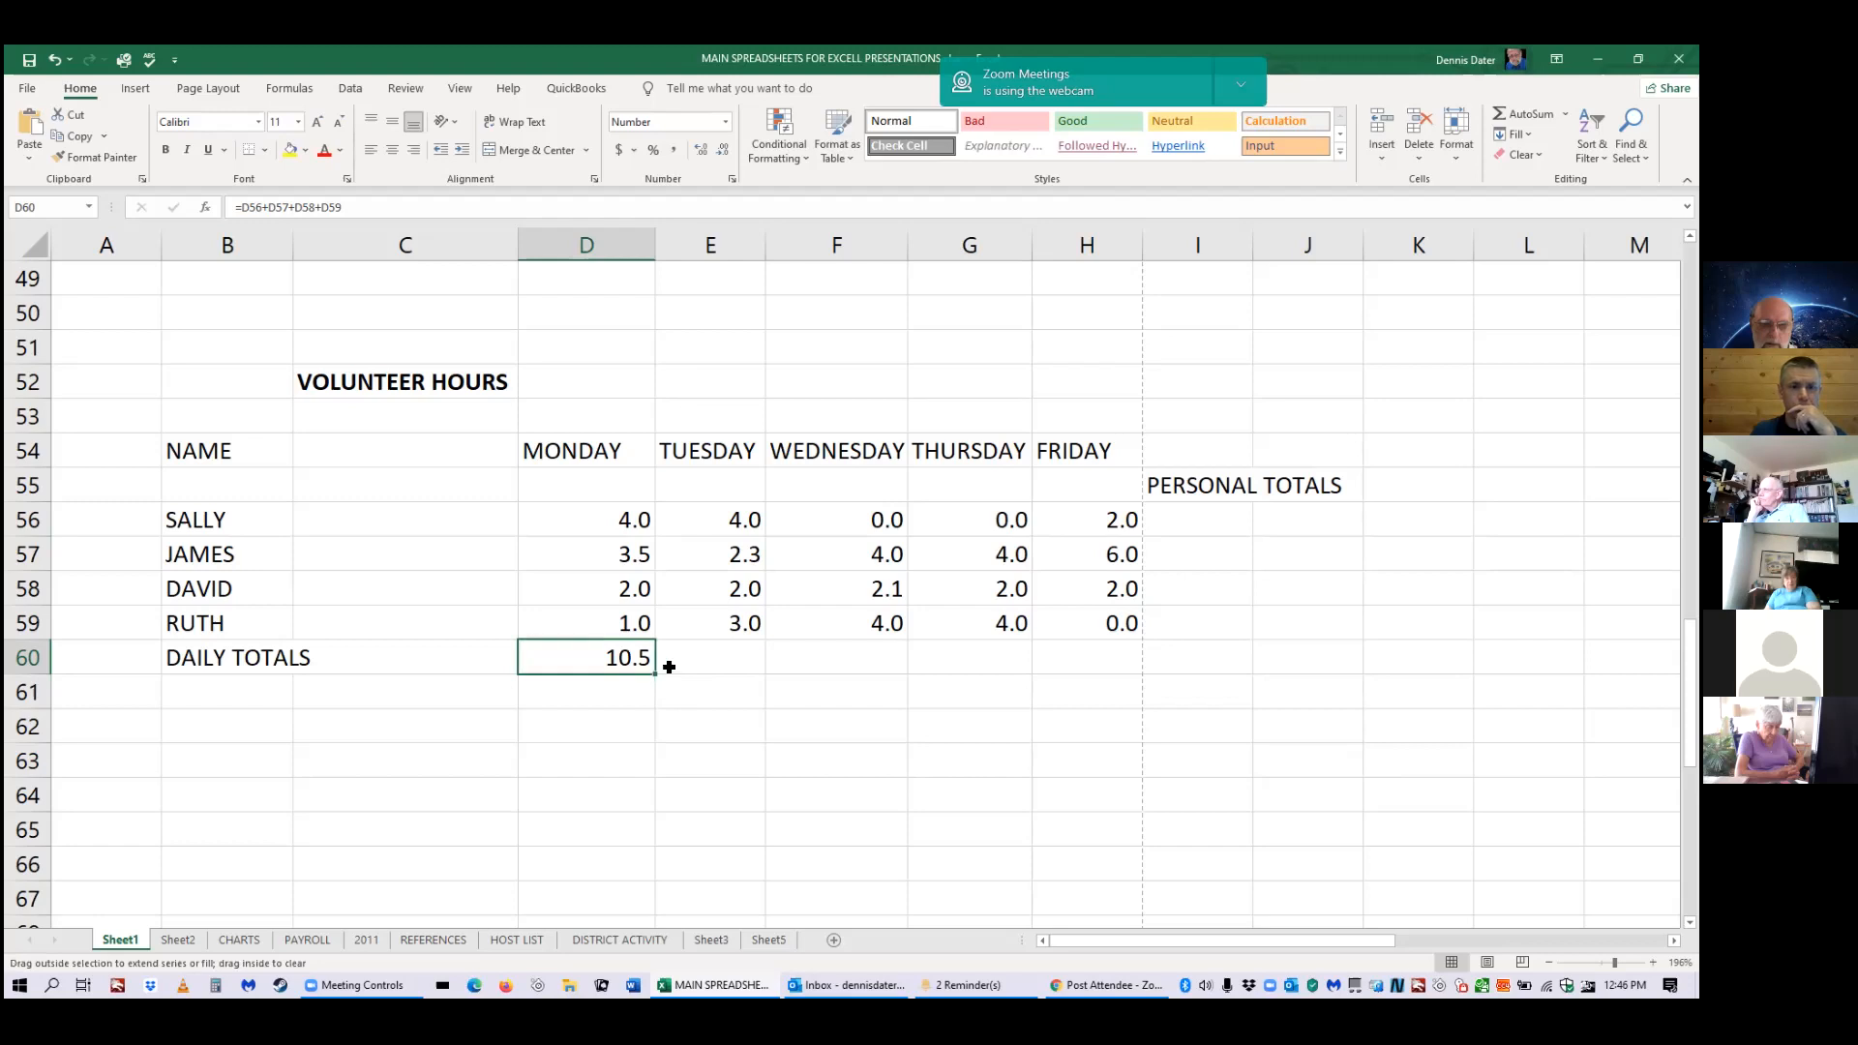
left_click(770, 657)
left_click(735, 651)
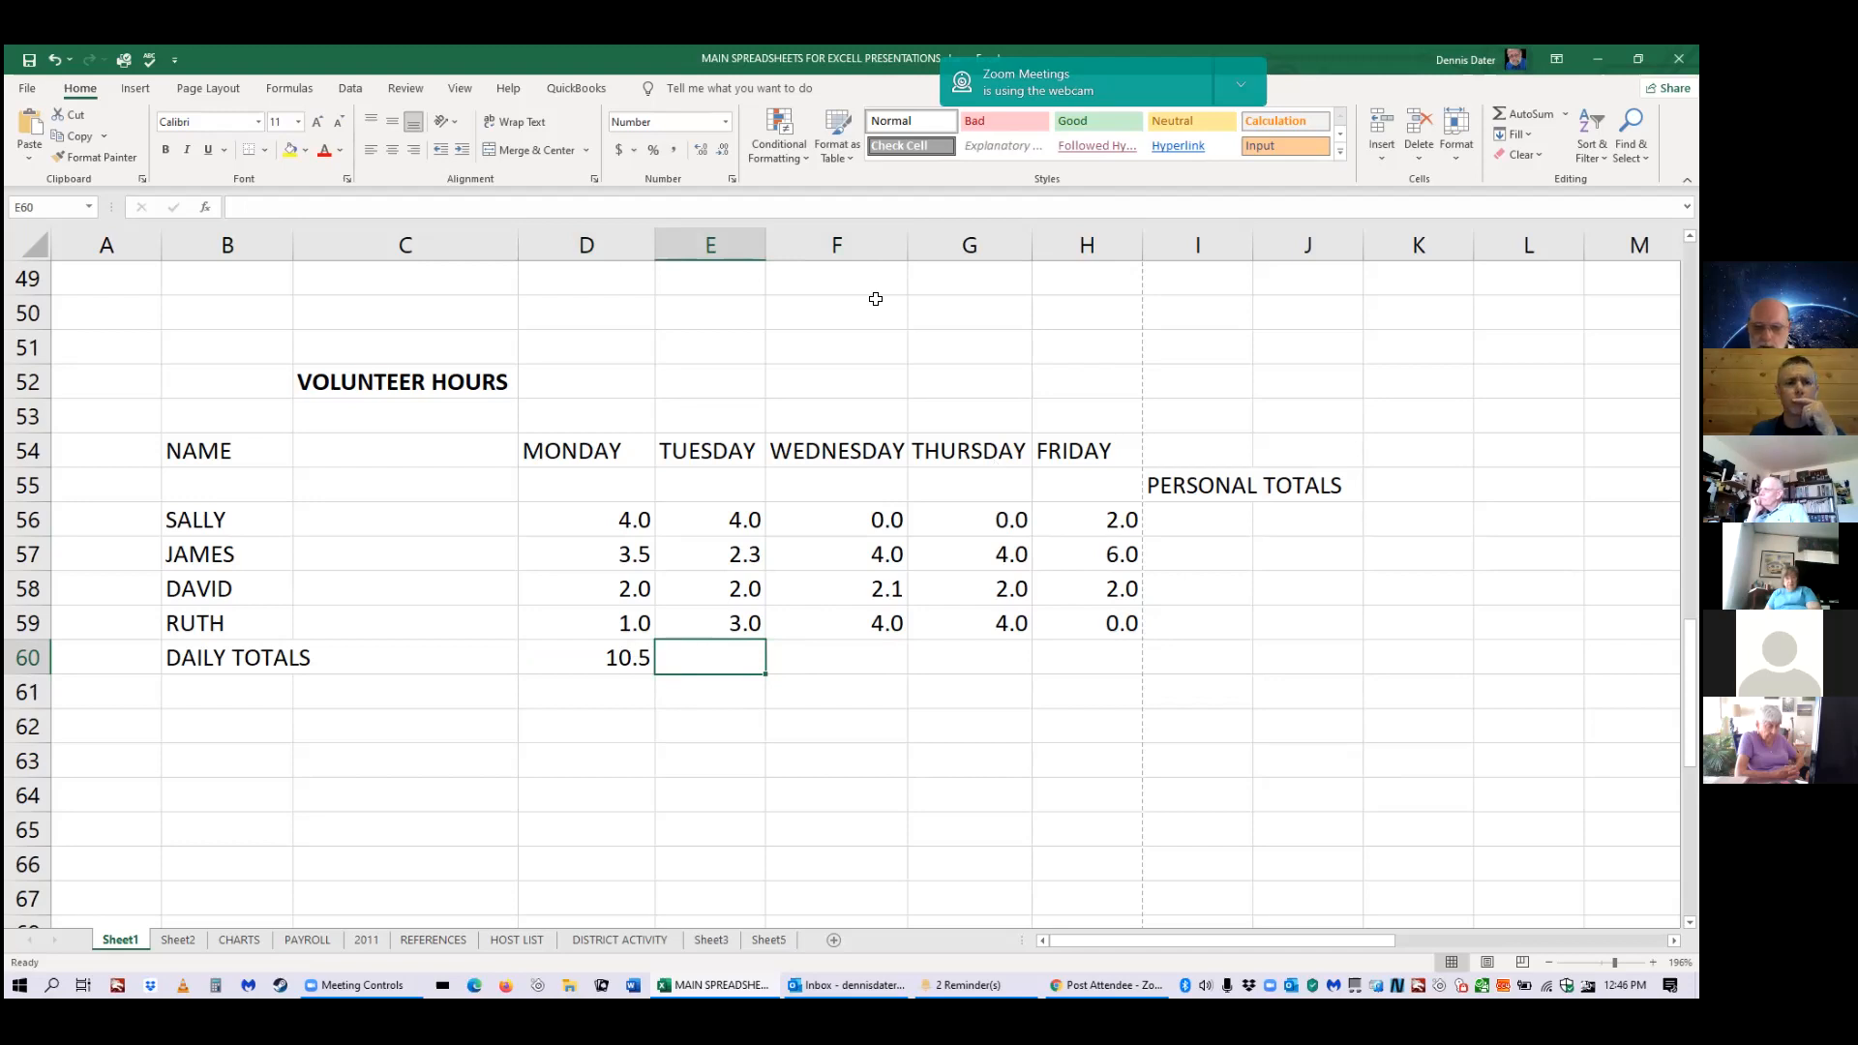
Start Tuesday's formula in E60, undoing a stray range reference and typing sum.
type("+")
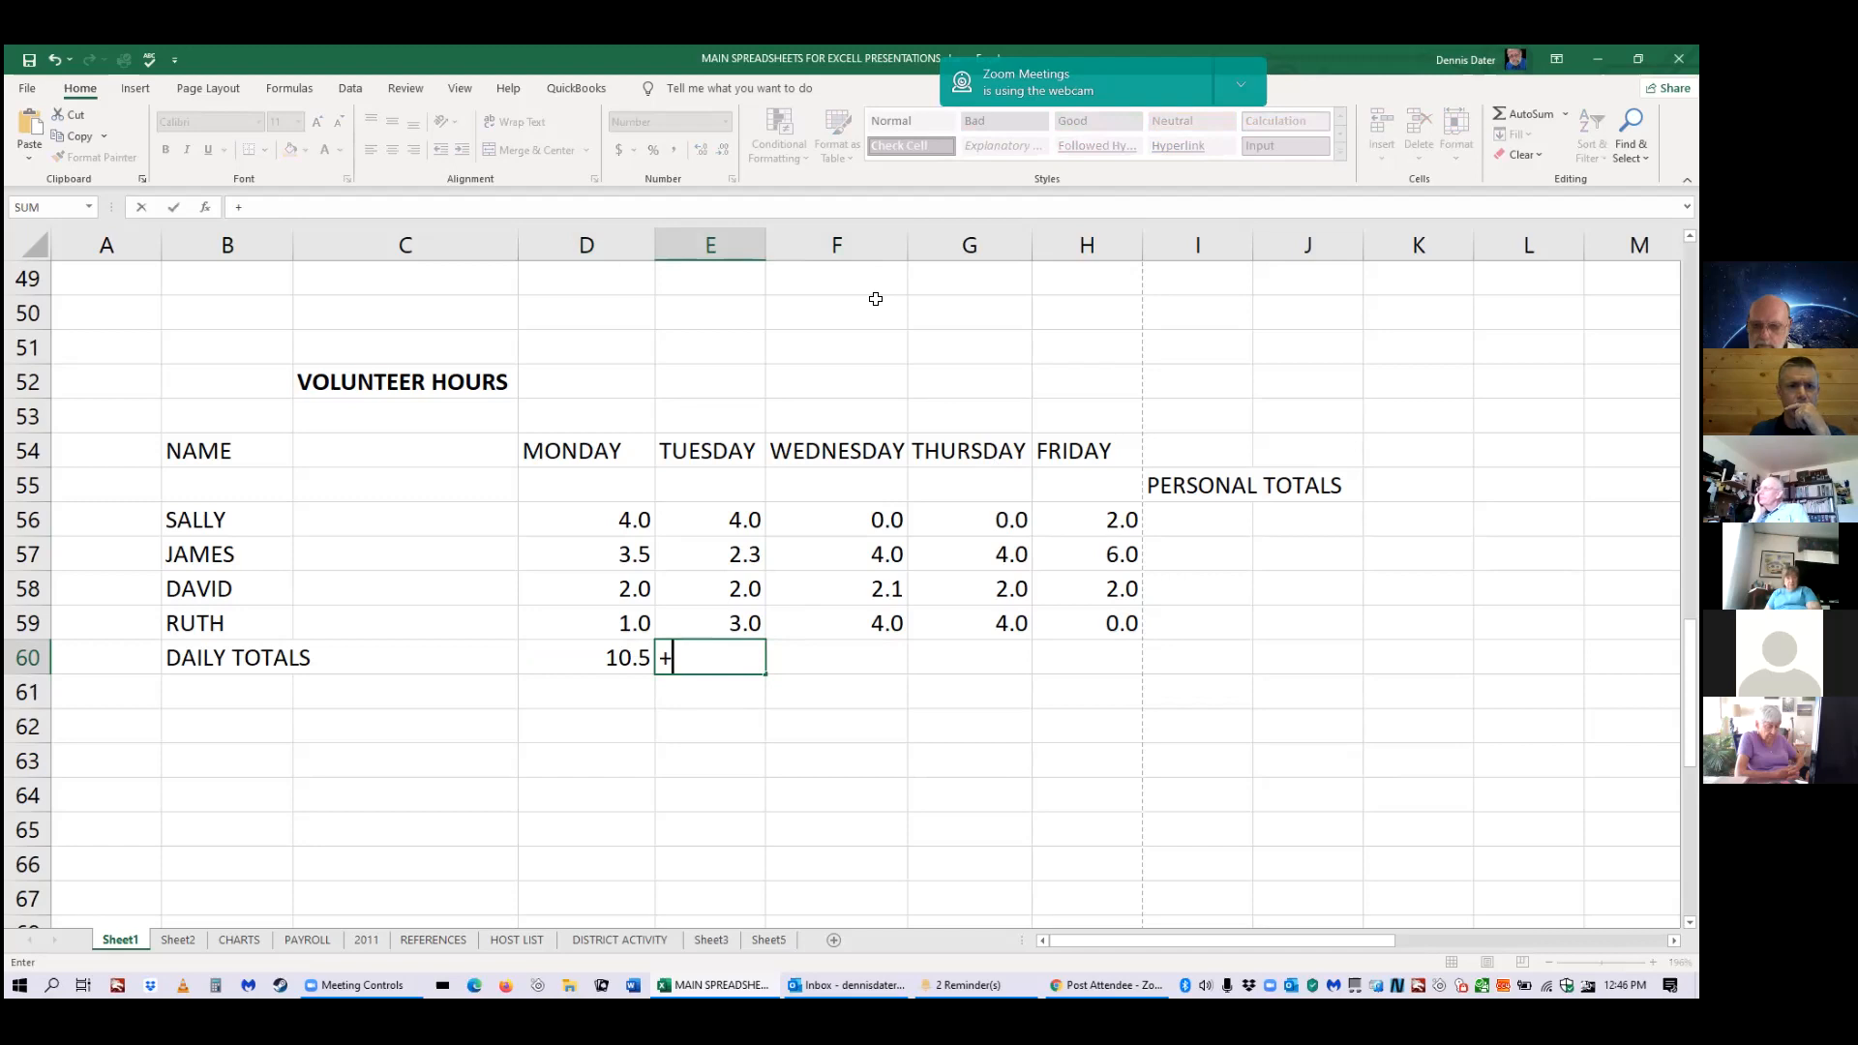
key("BackSpace")
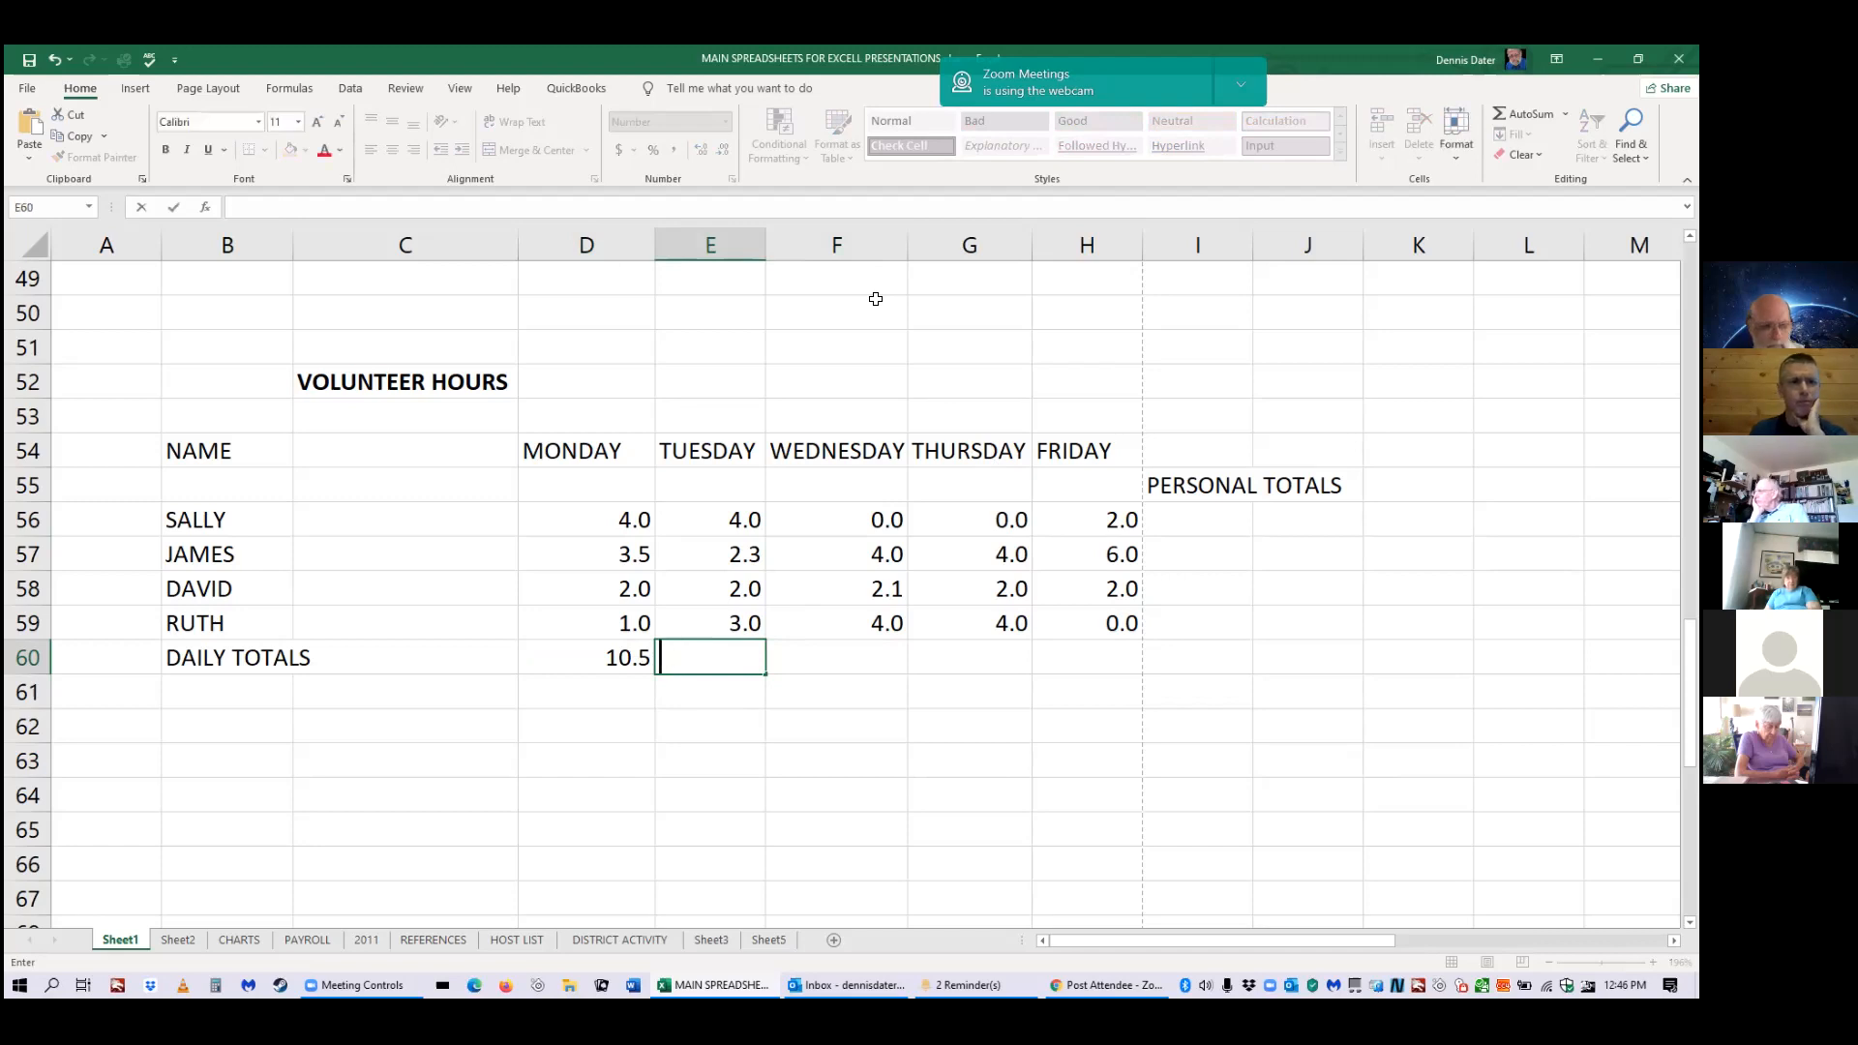
type("=")
left_click_drag(876, 299, 919, 304)
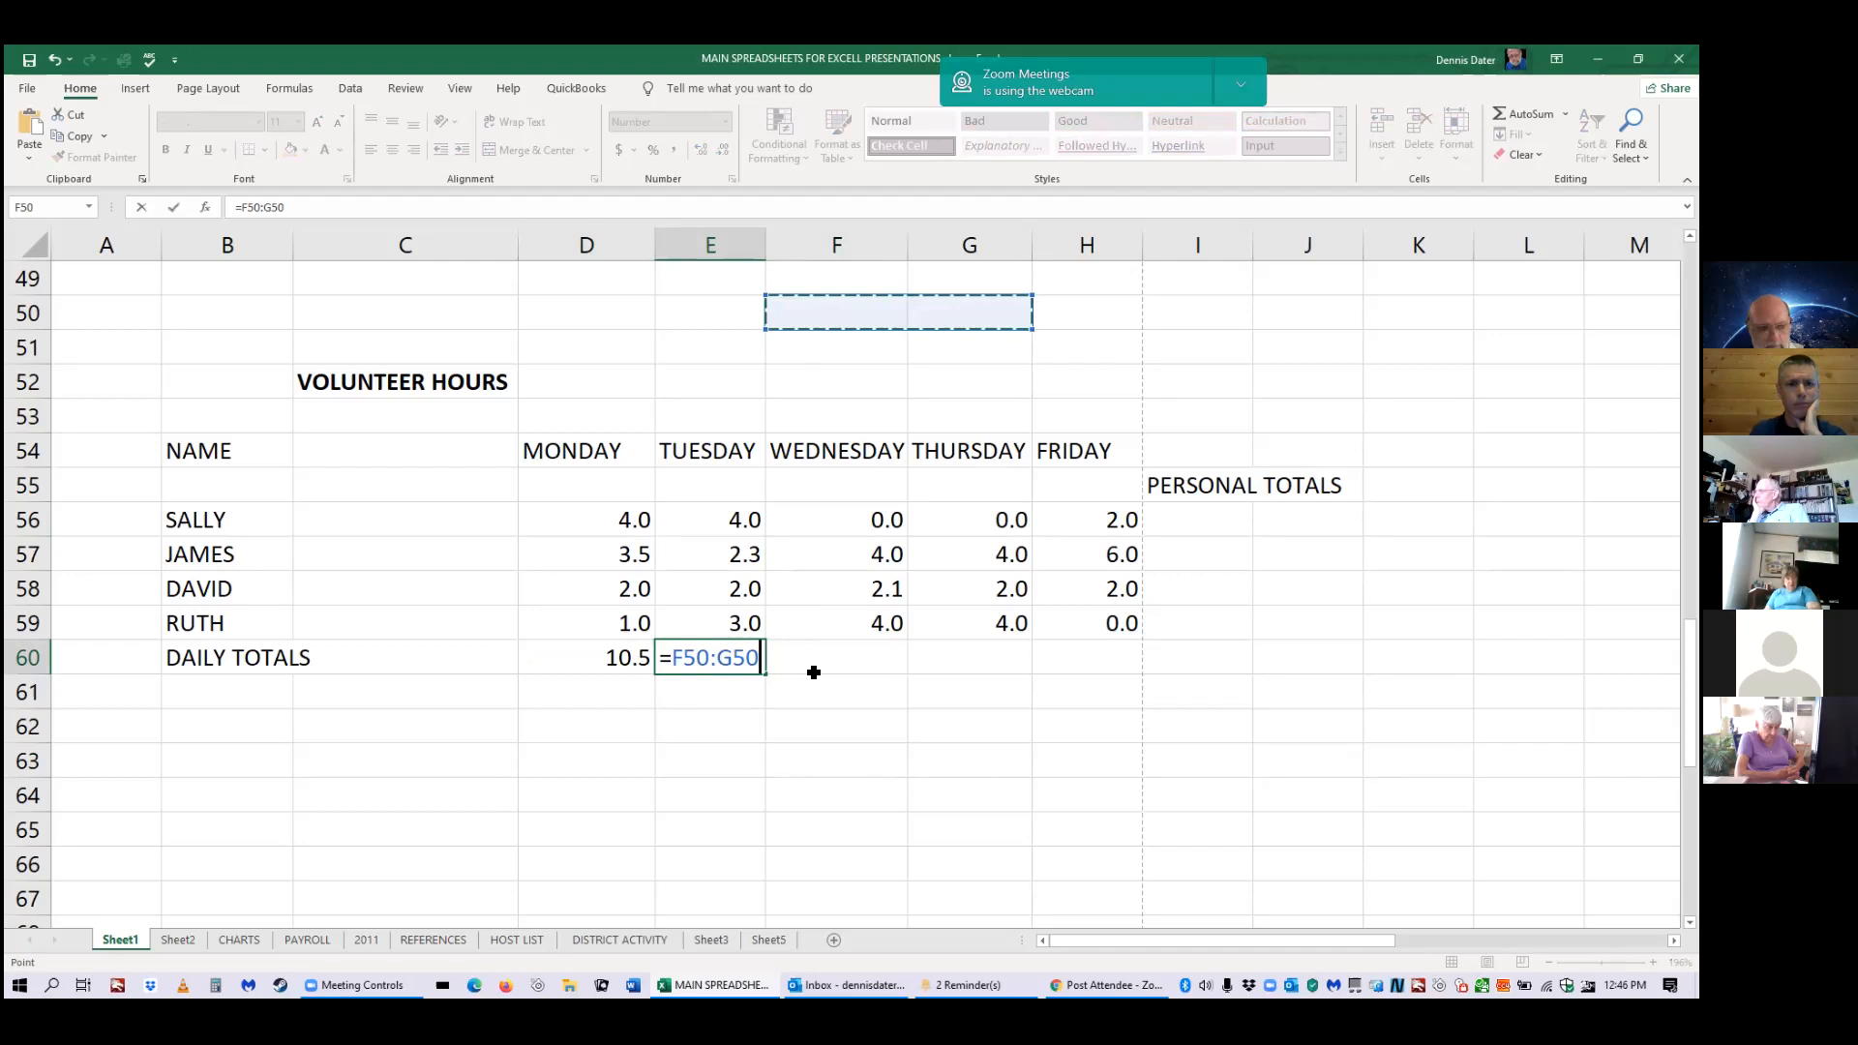
key("ctrl+z")
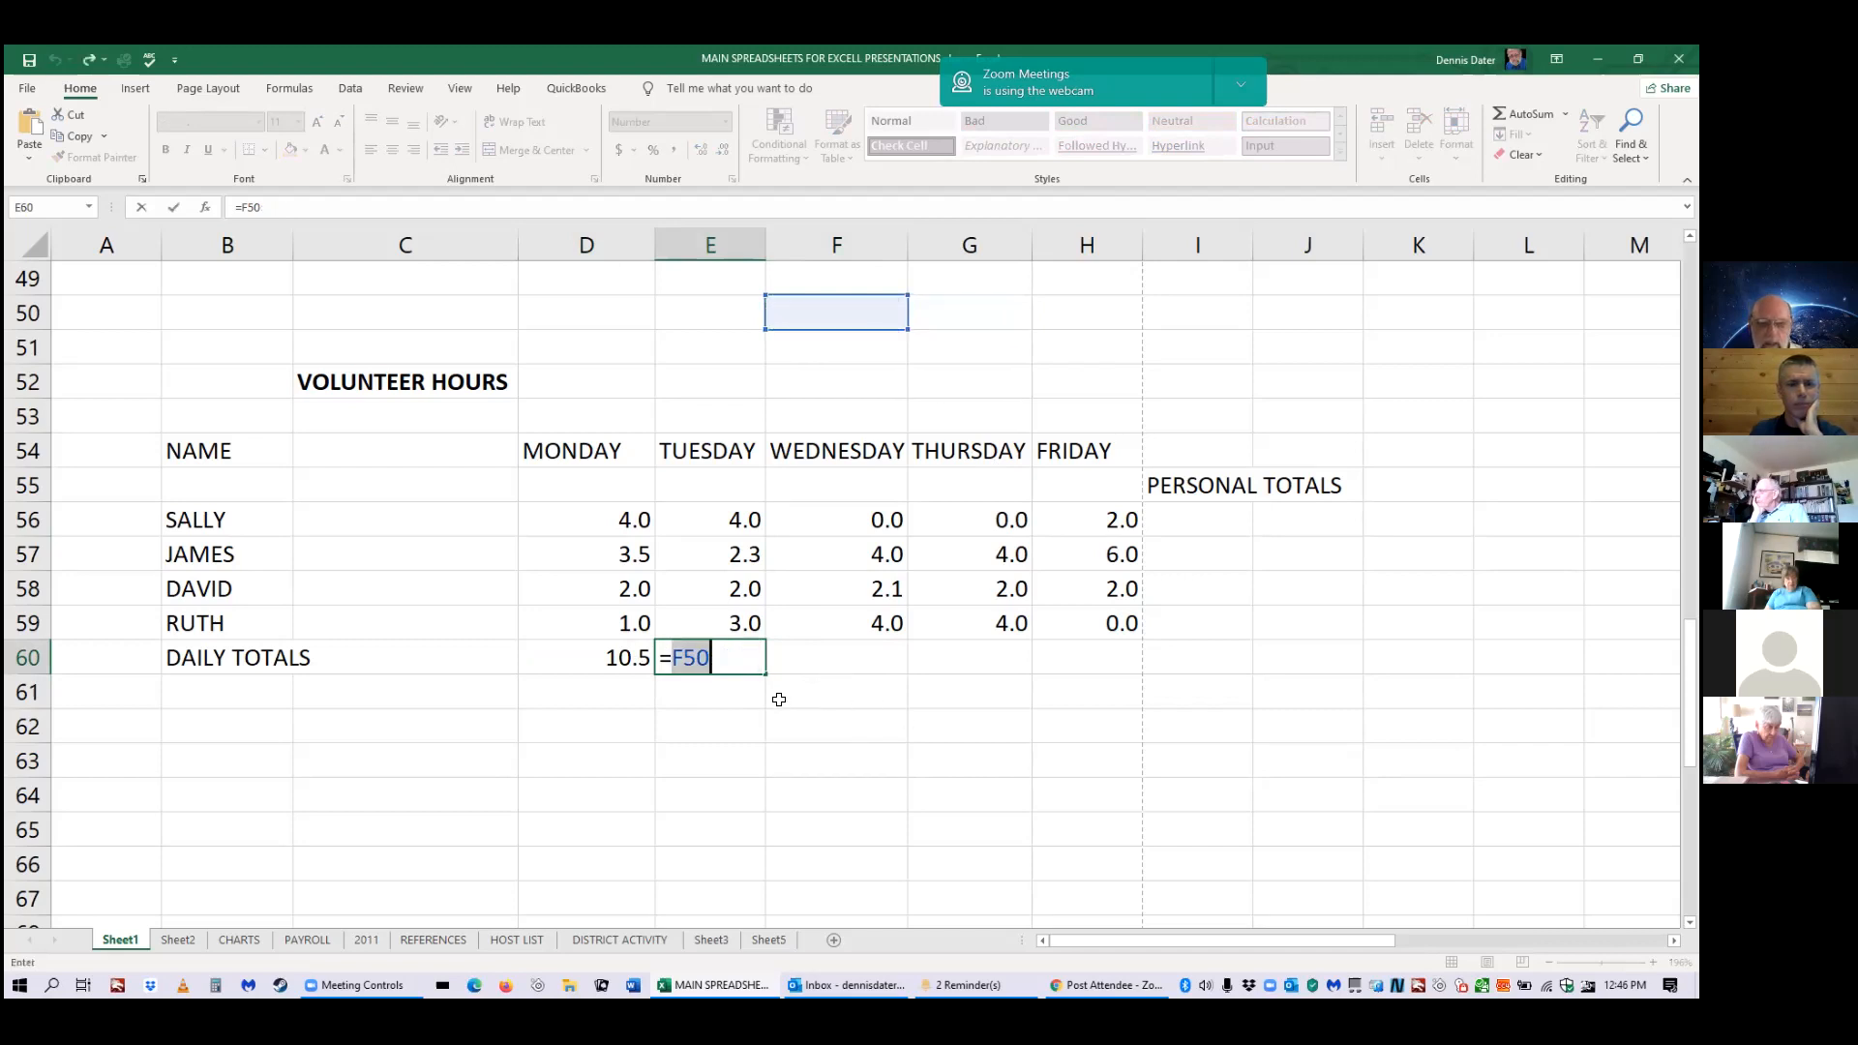
left_click_drag(719, 661, 676, 657)
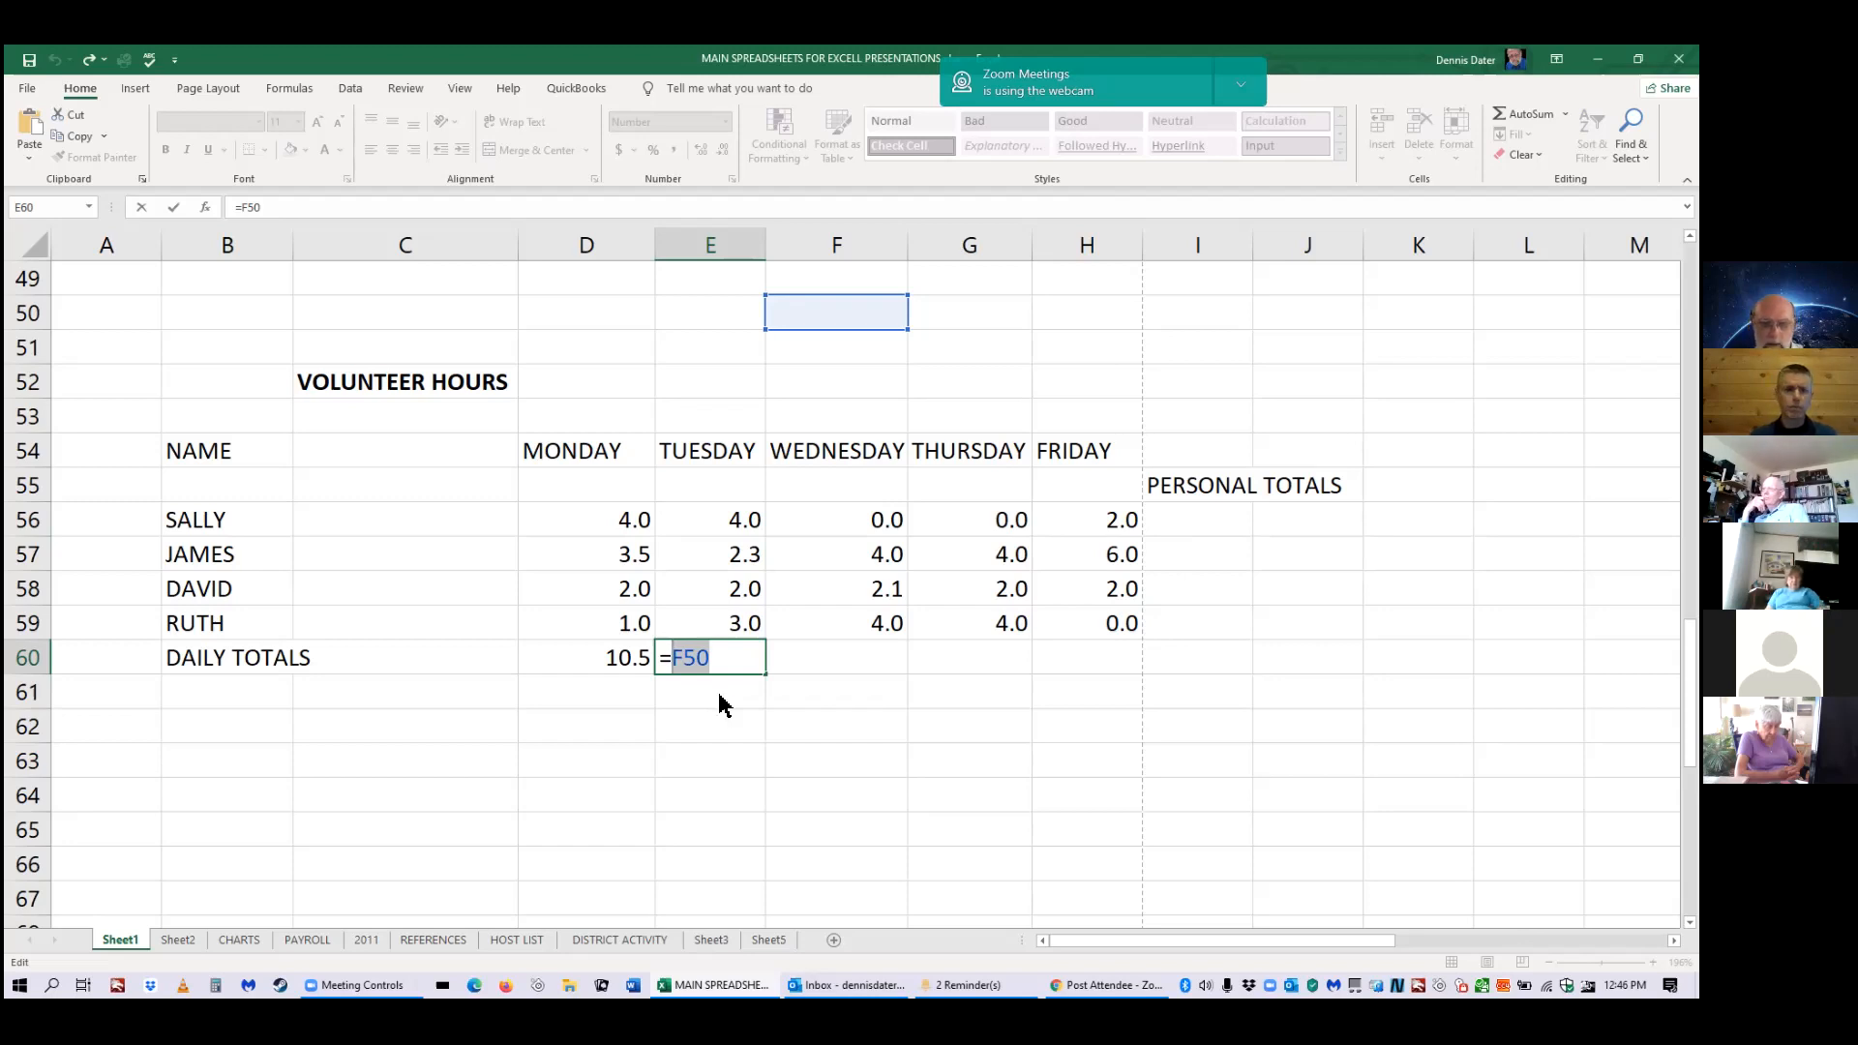
type("sum")
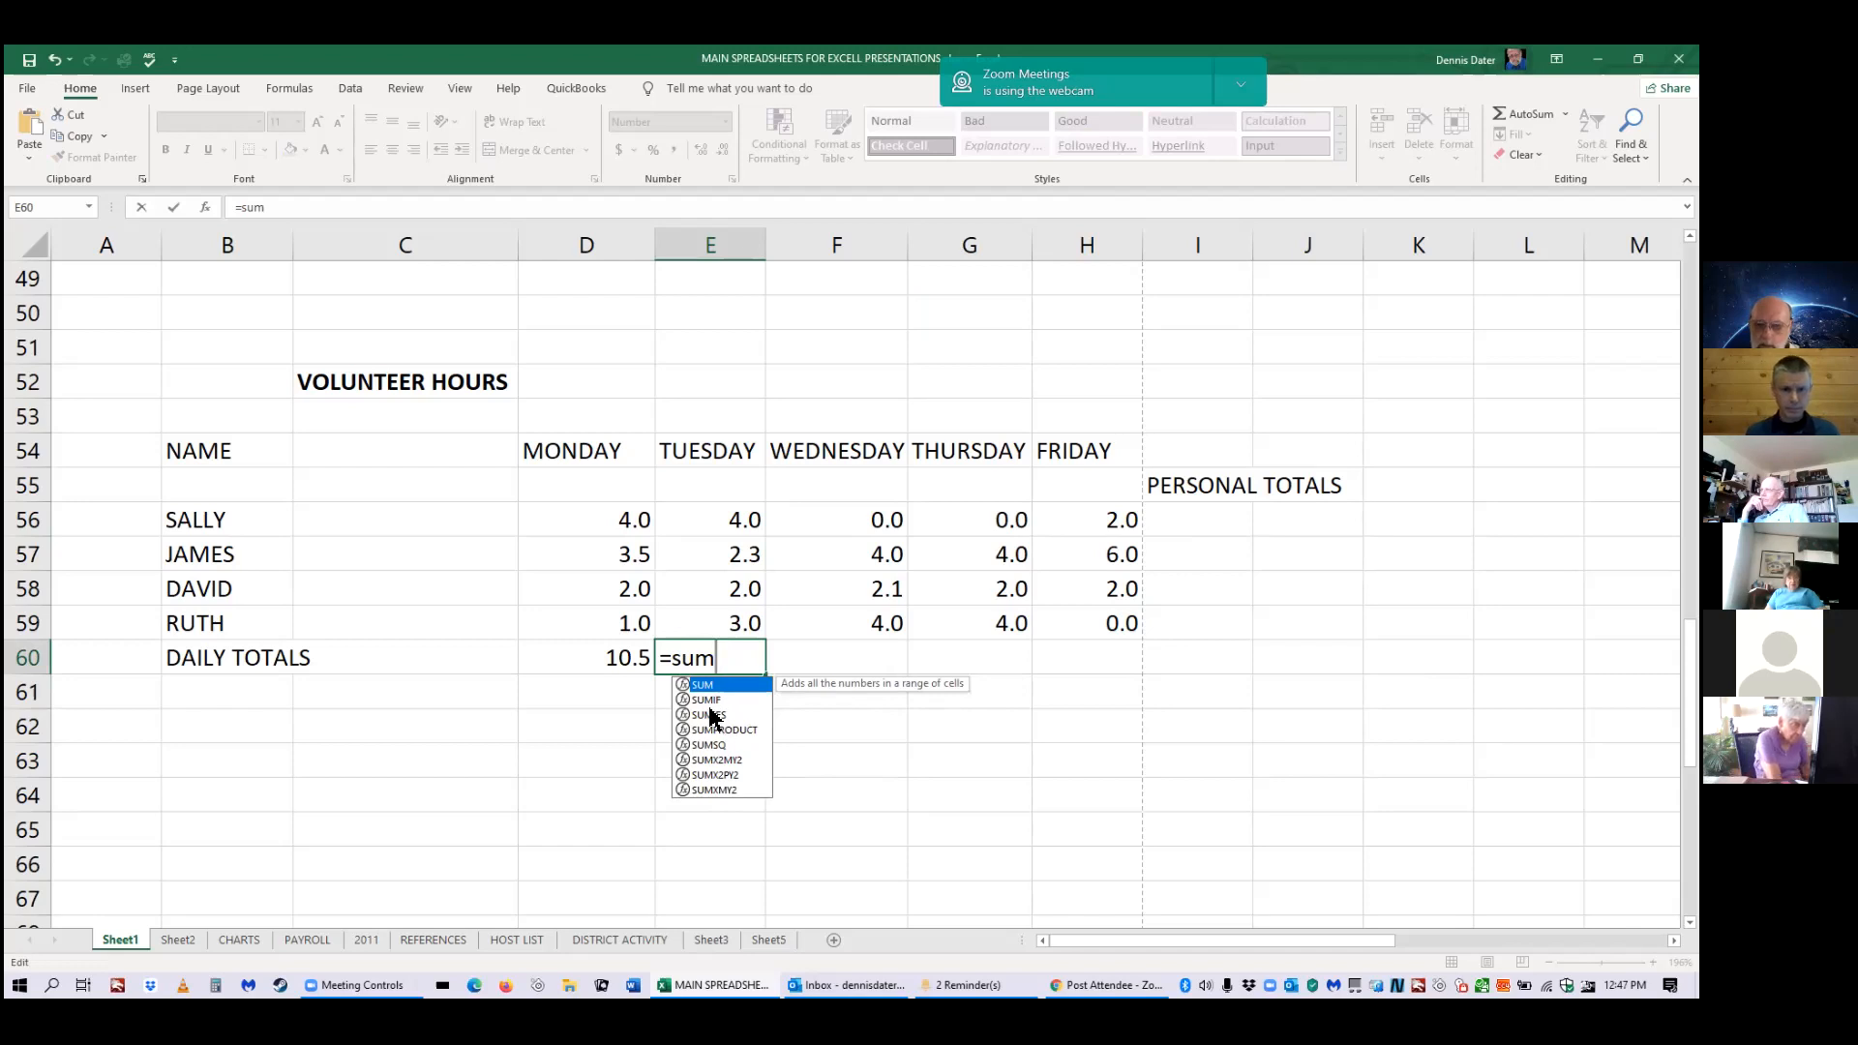
Enter =SUM(E56:E59) in E60 so Tuesday's total reads 11.3, and check the formula.
key("BackSpace")
key("BackSpace")
key("BackSpace")
type("a")
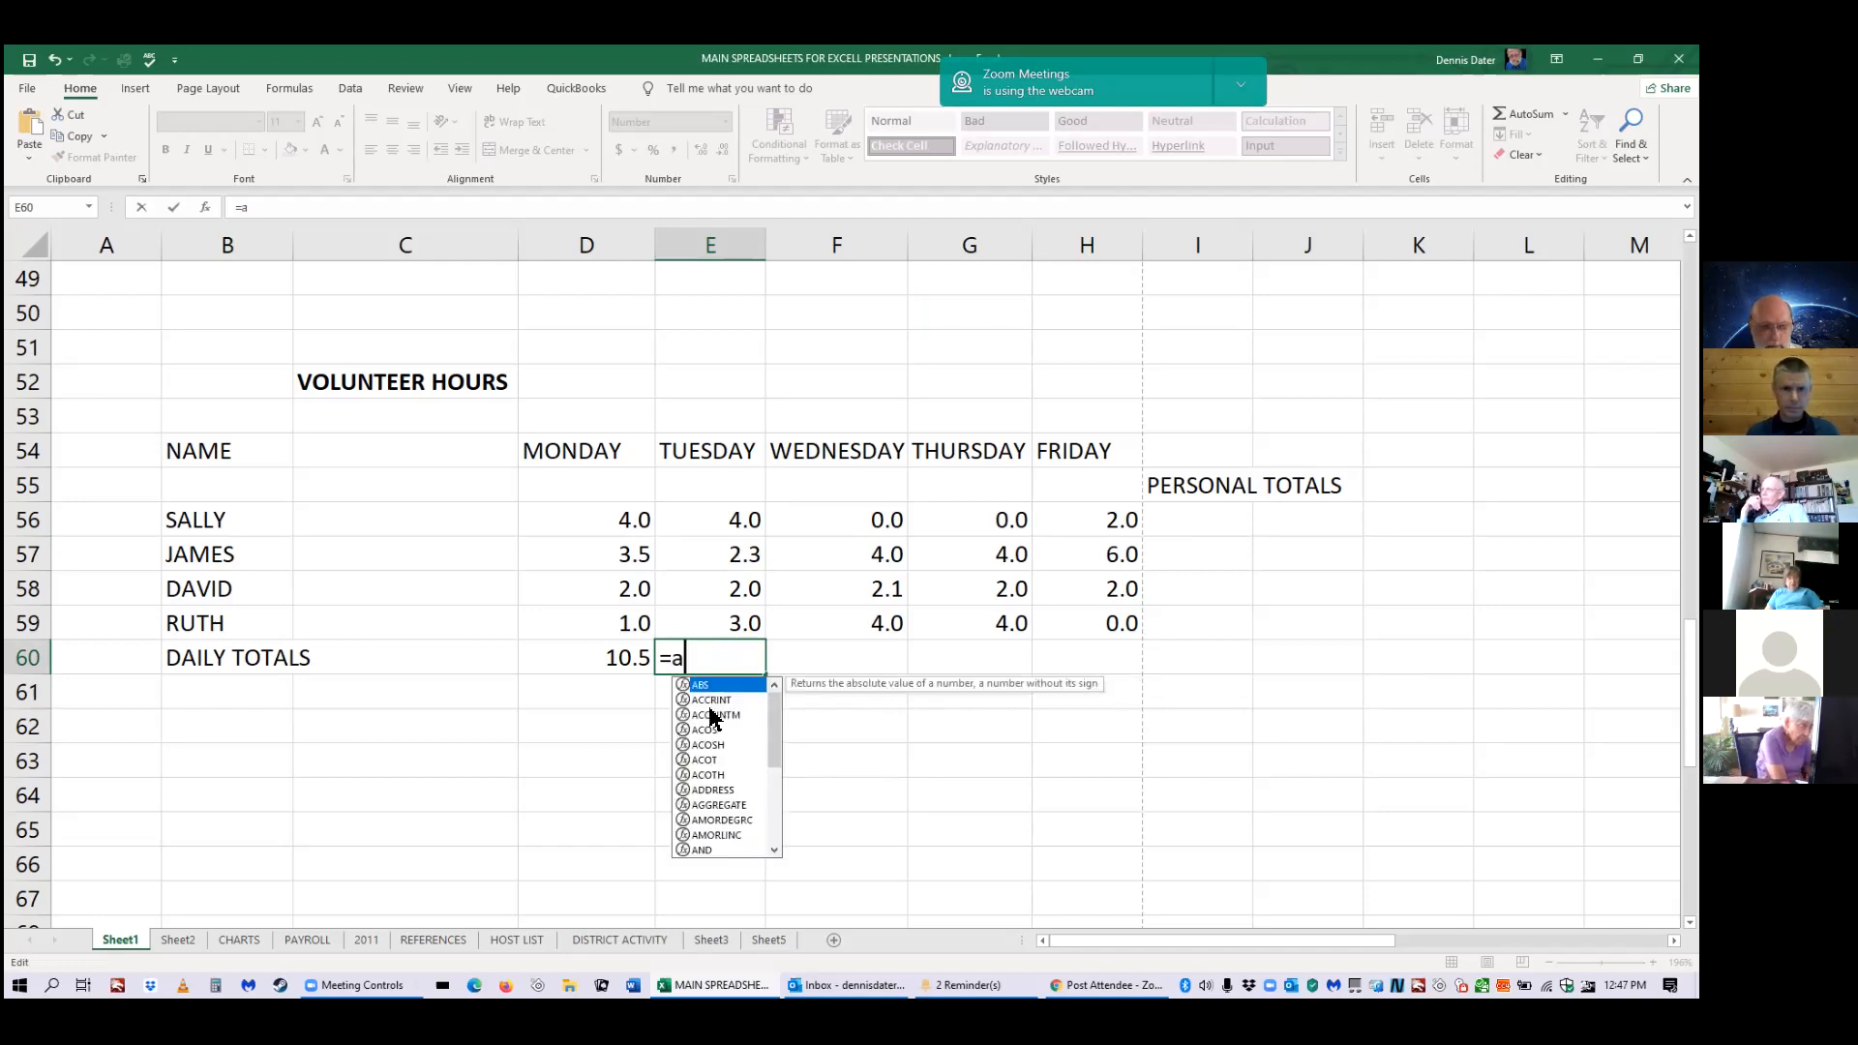
type("b")
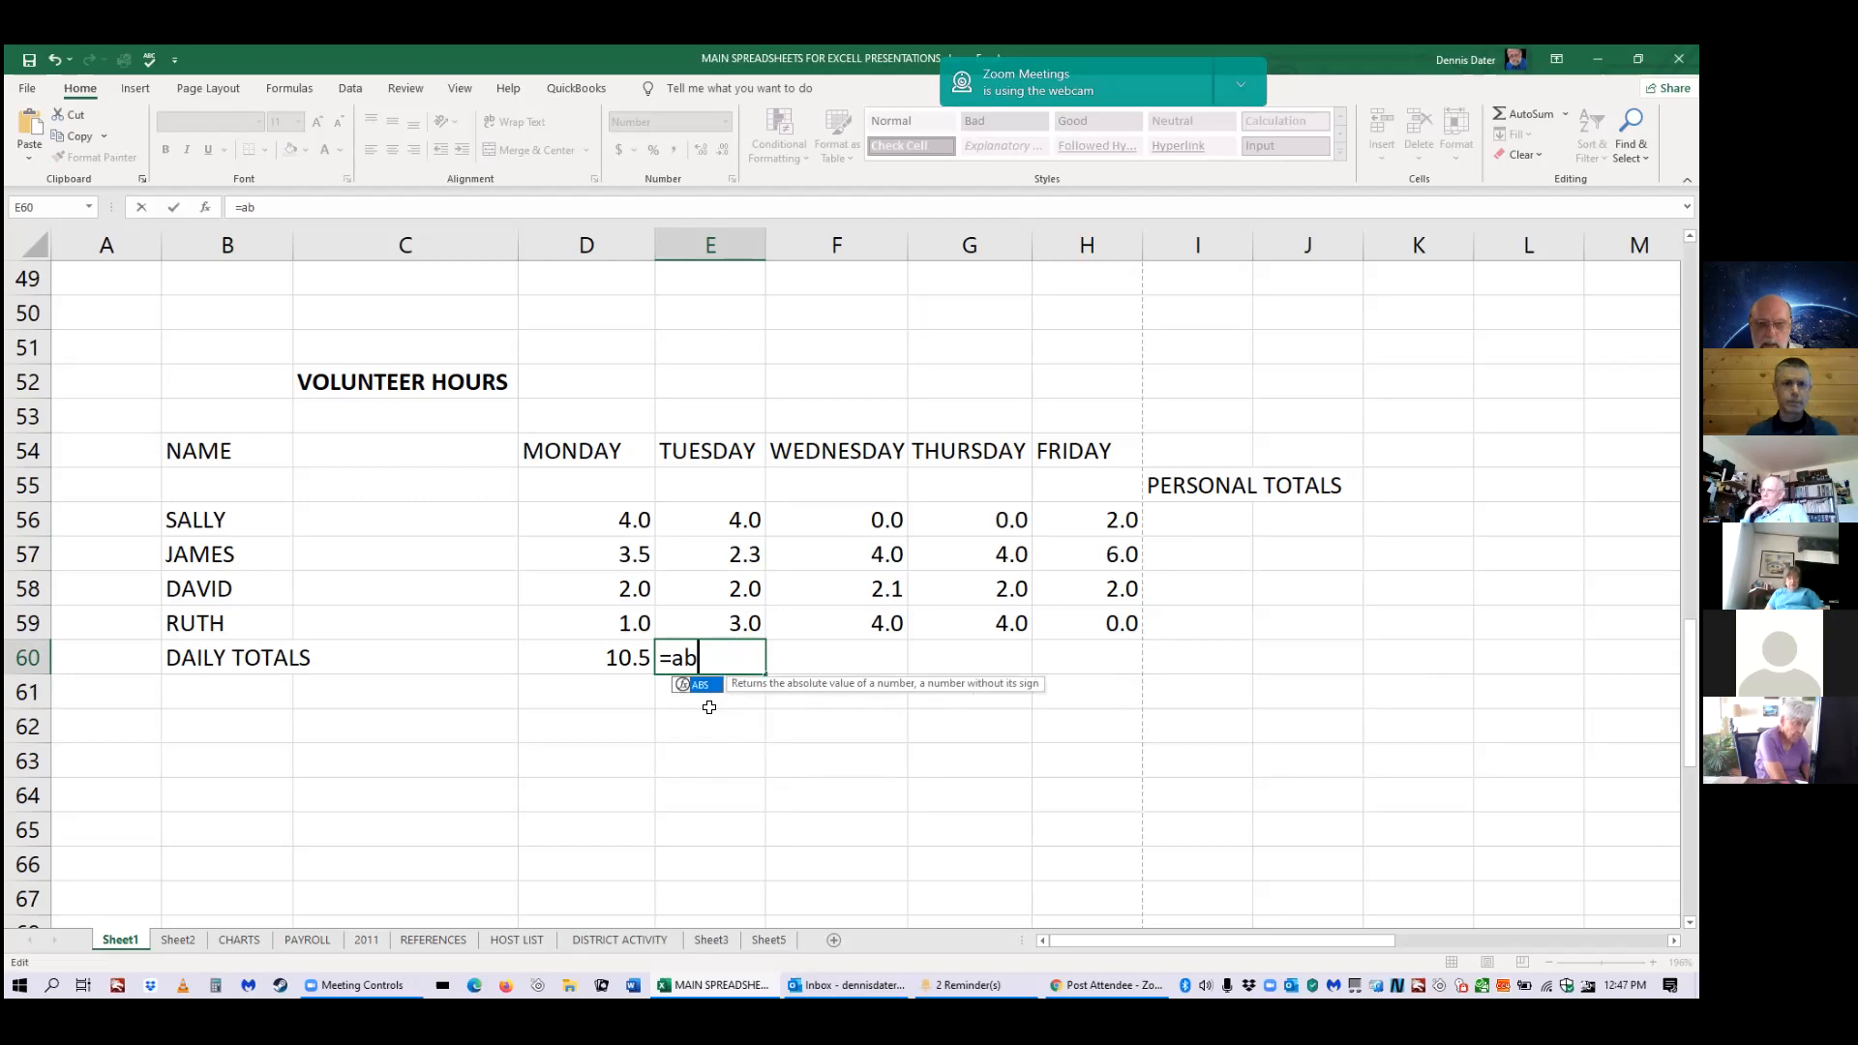
key("BackSpace")
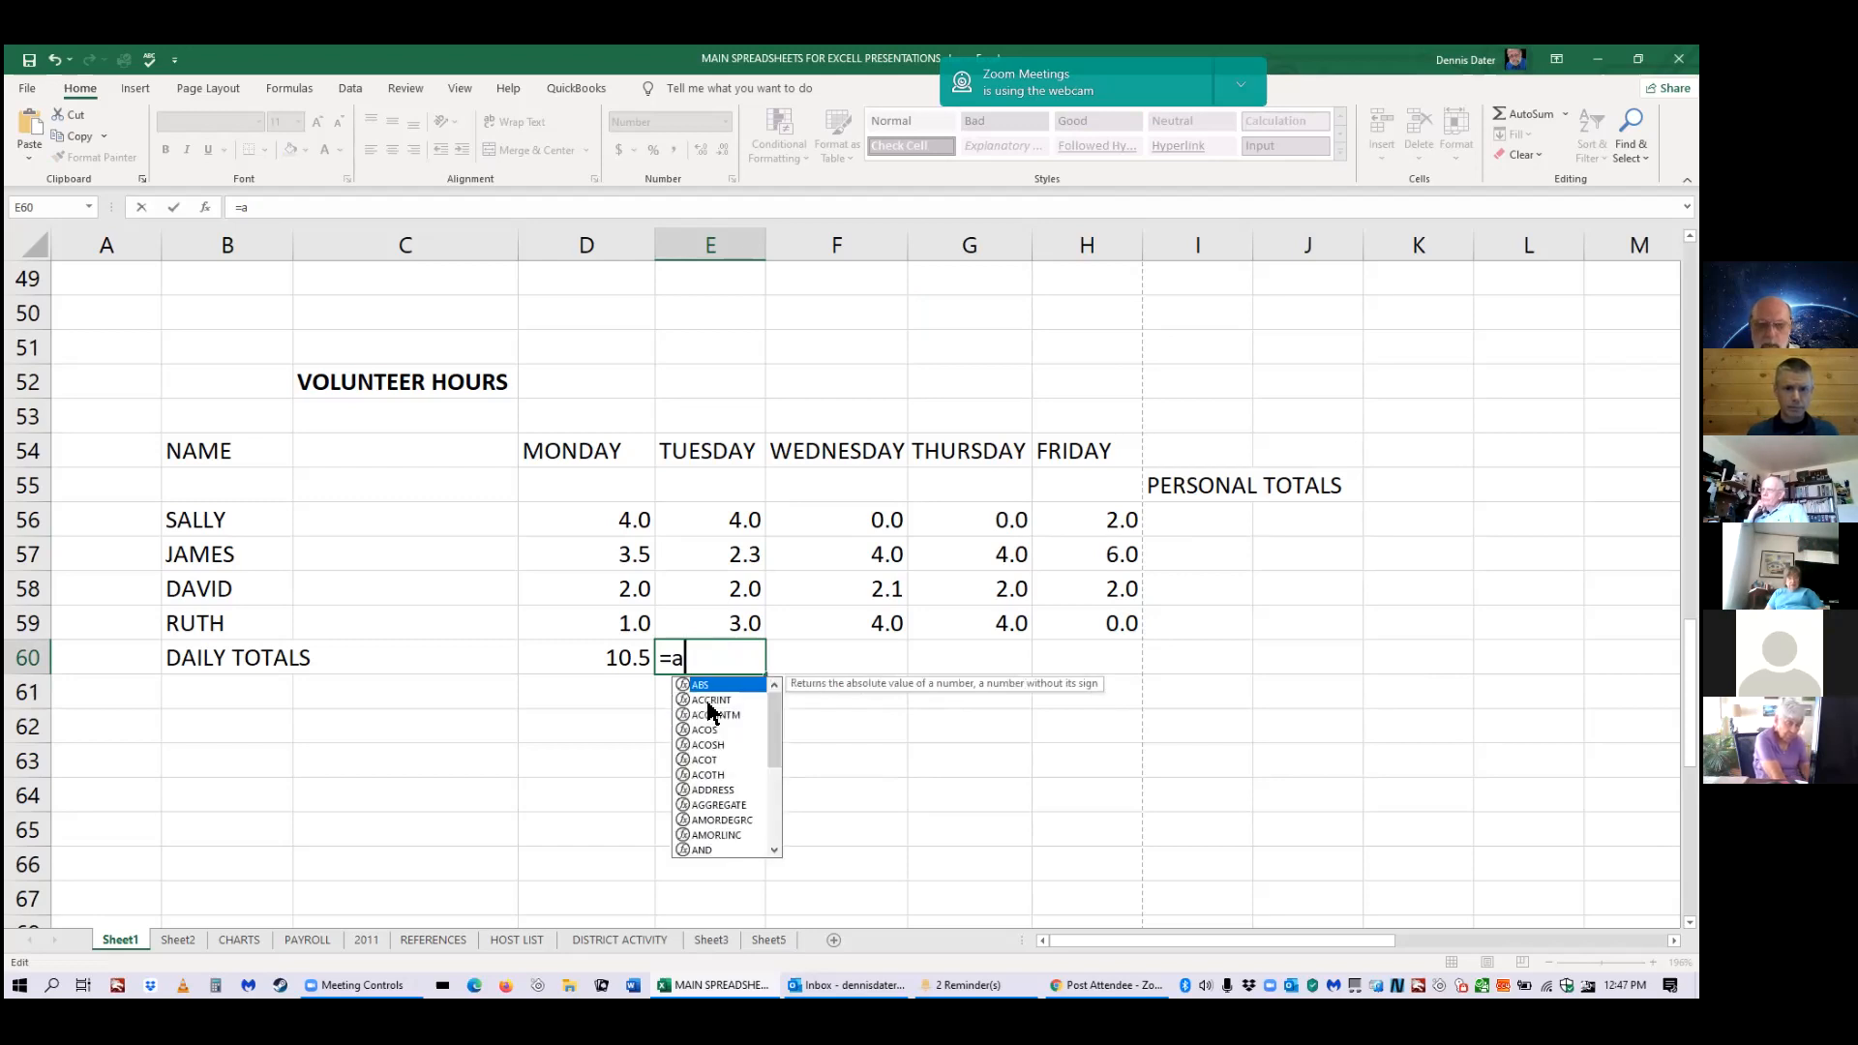
key("BackSpace")
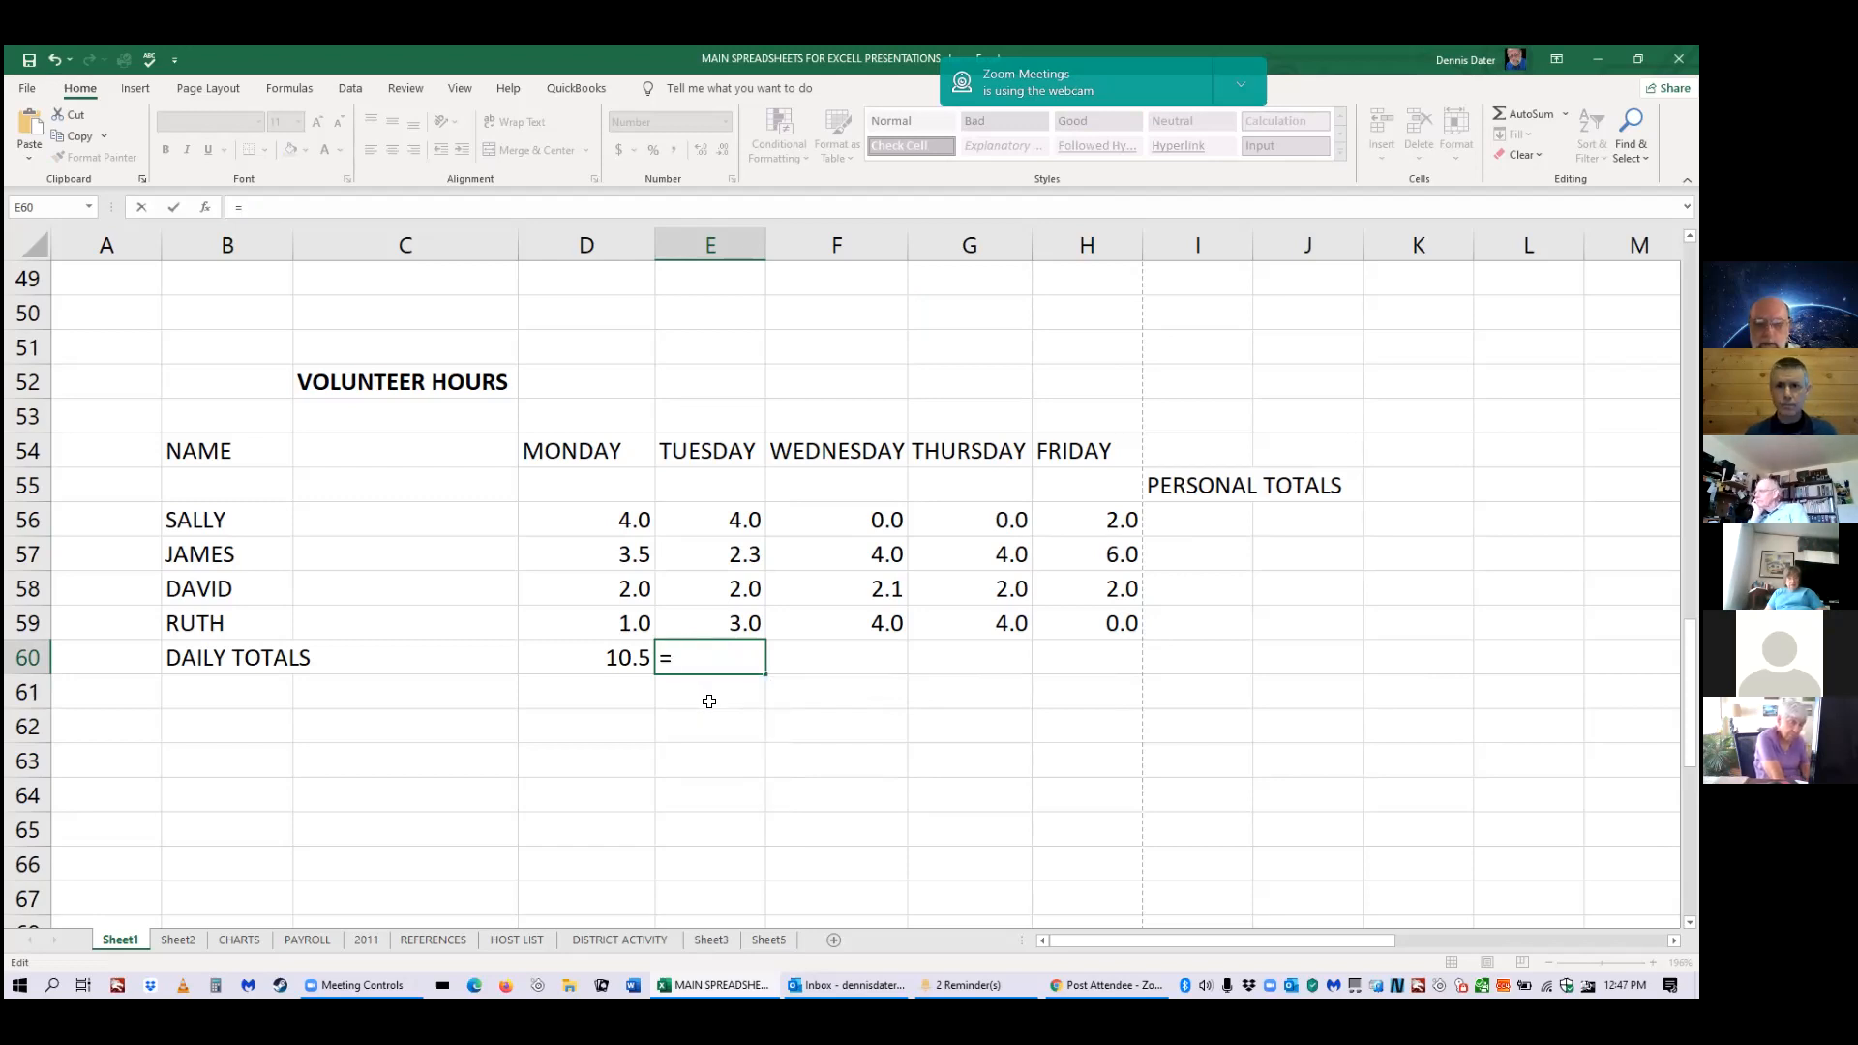
type("q")
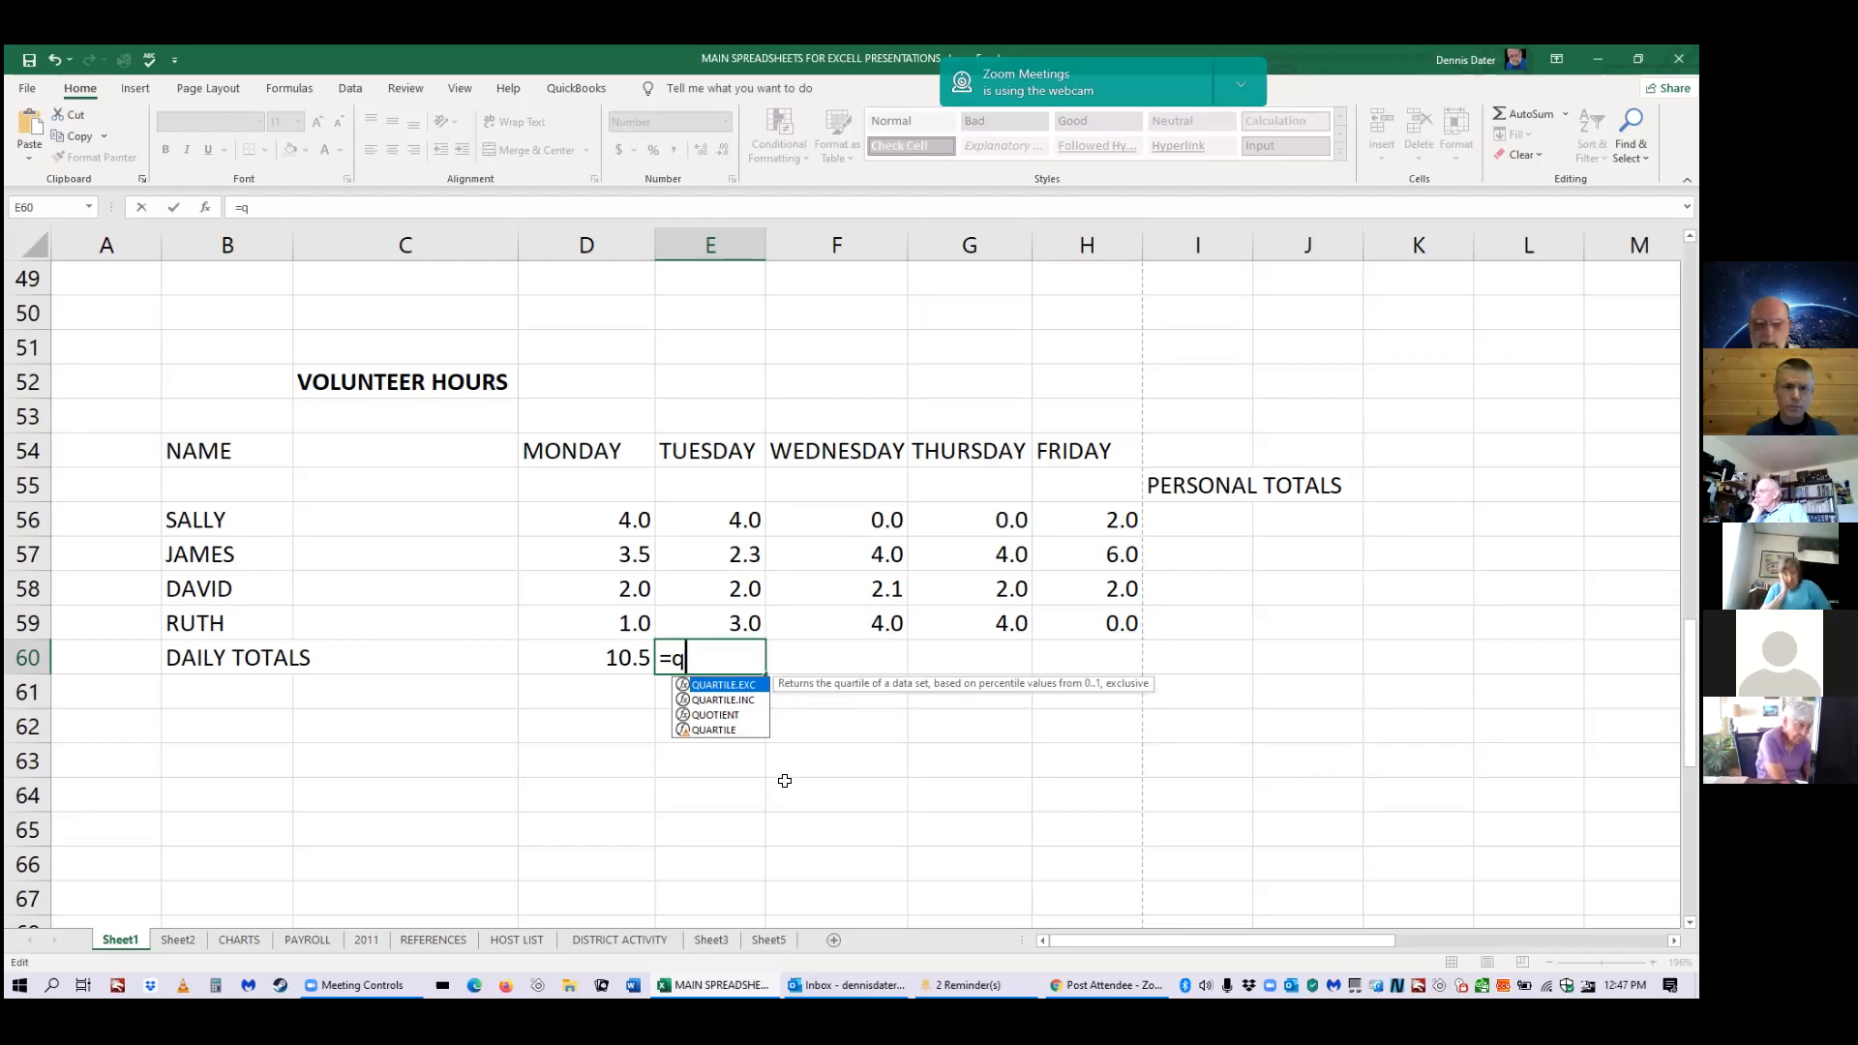
key("BackSpace")
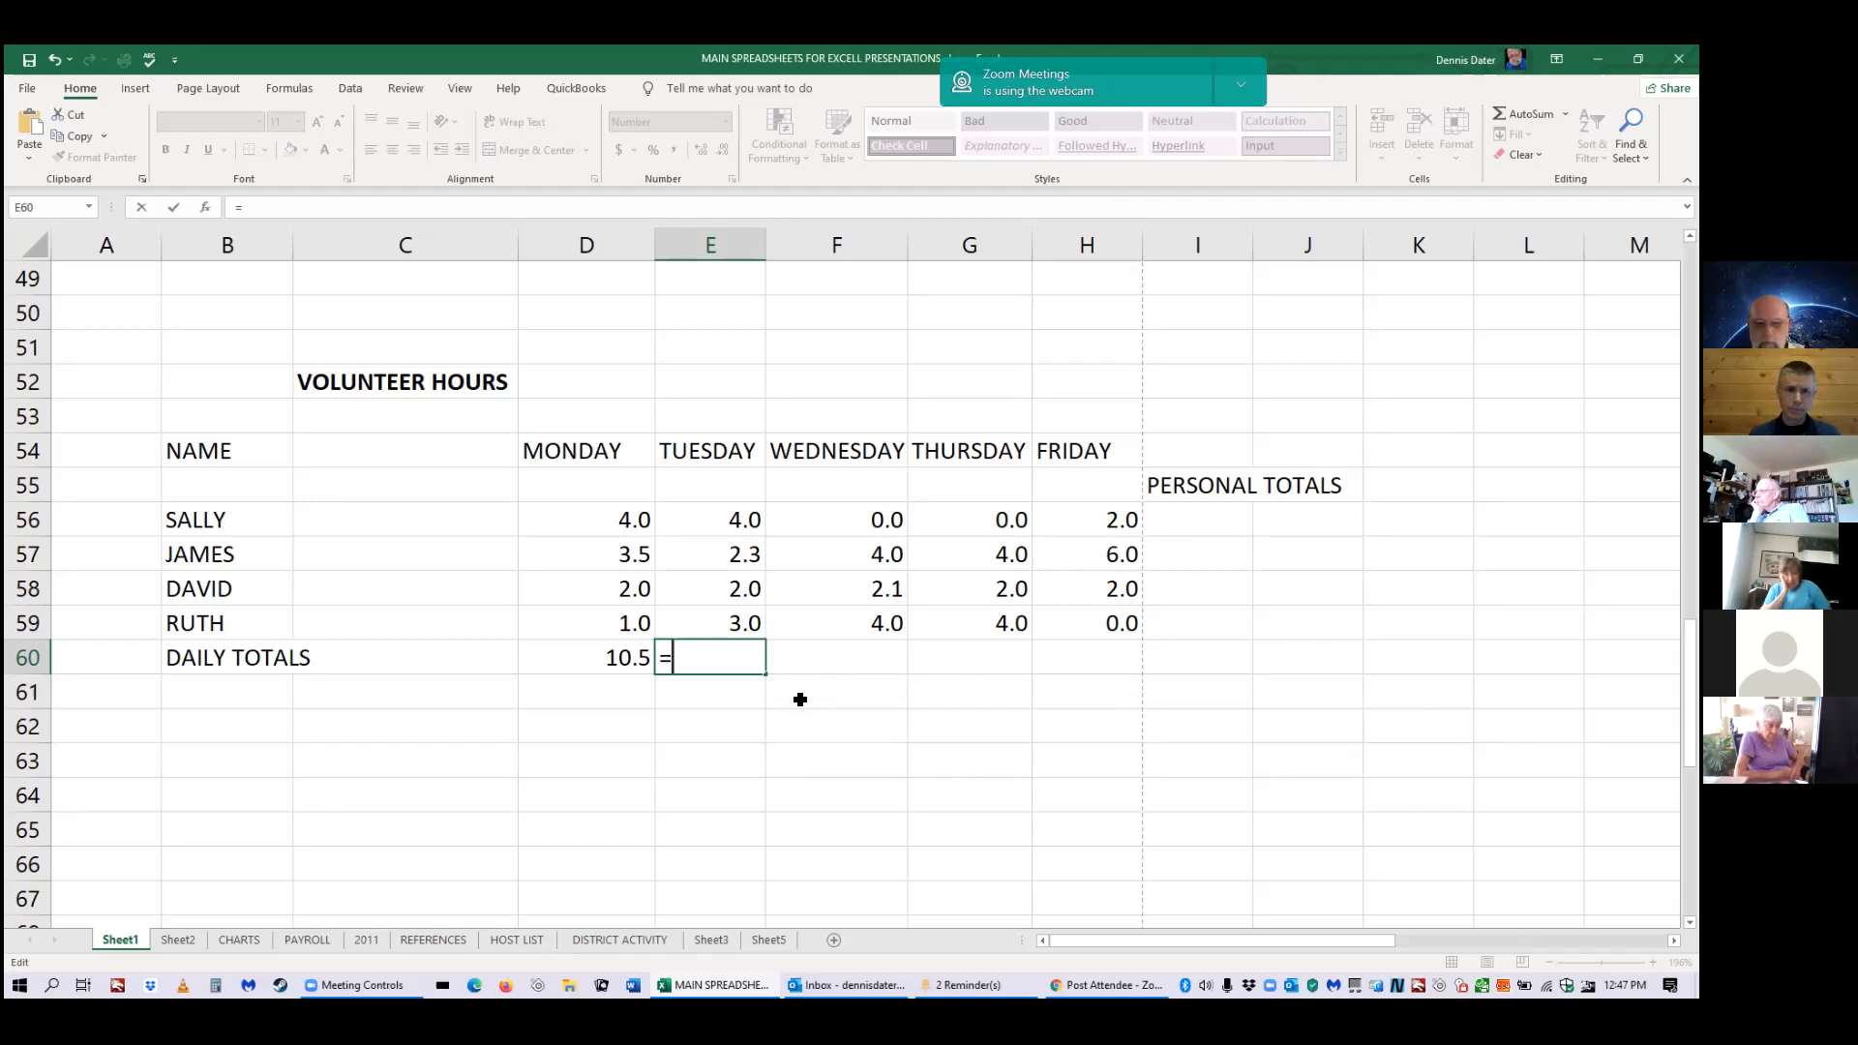
type("sum")
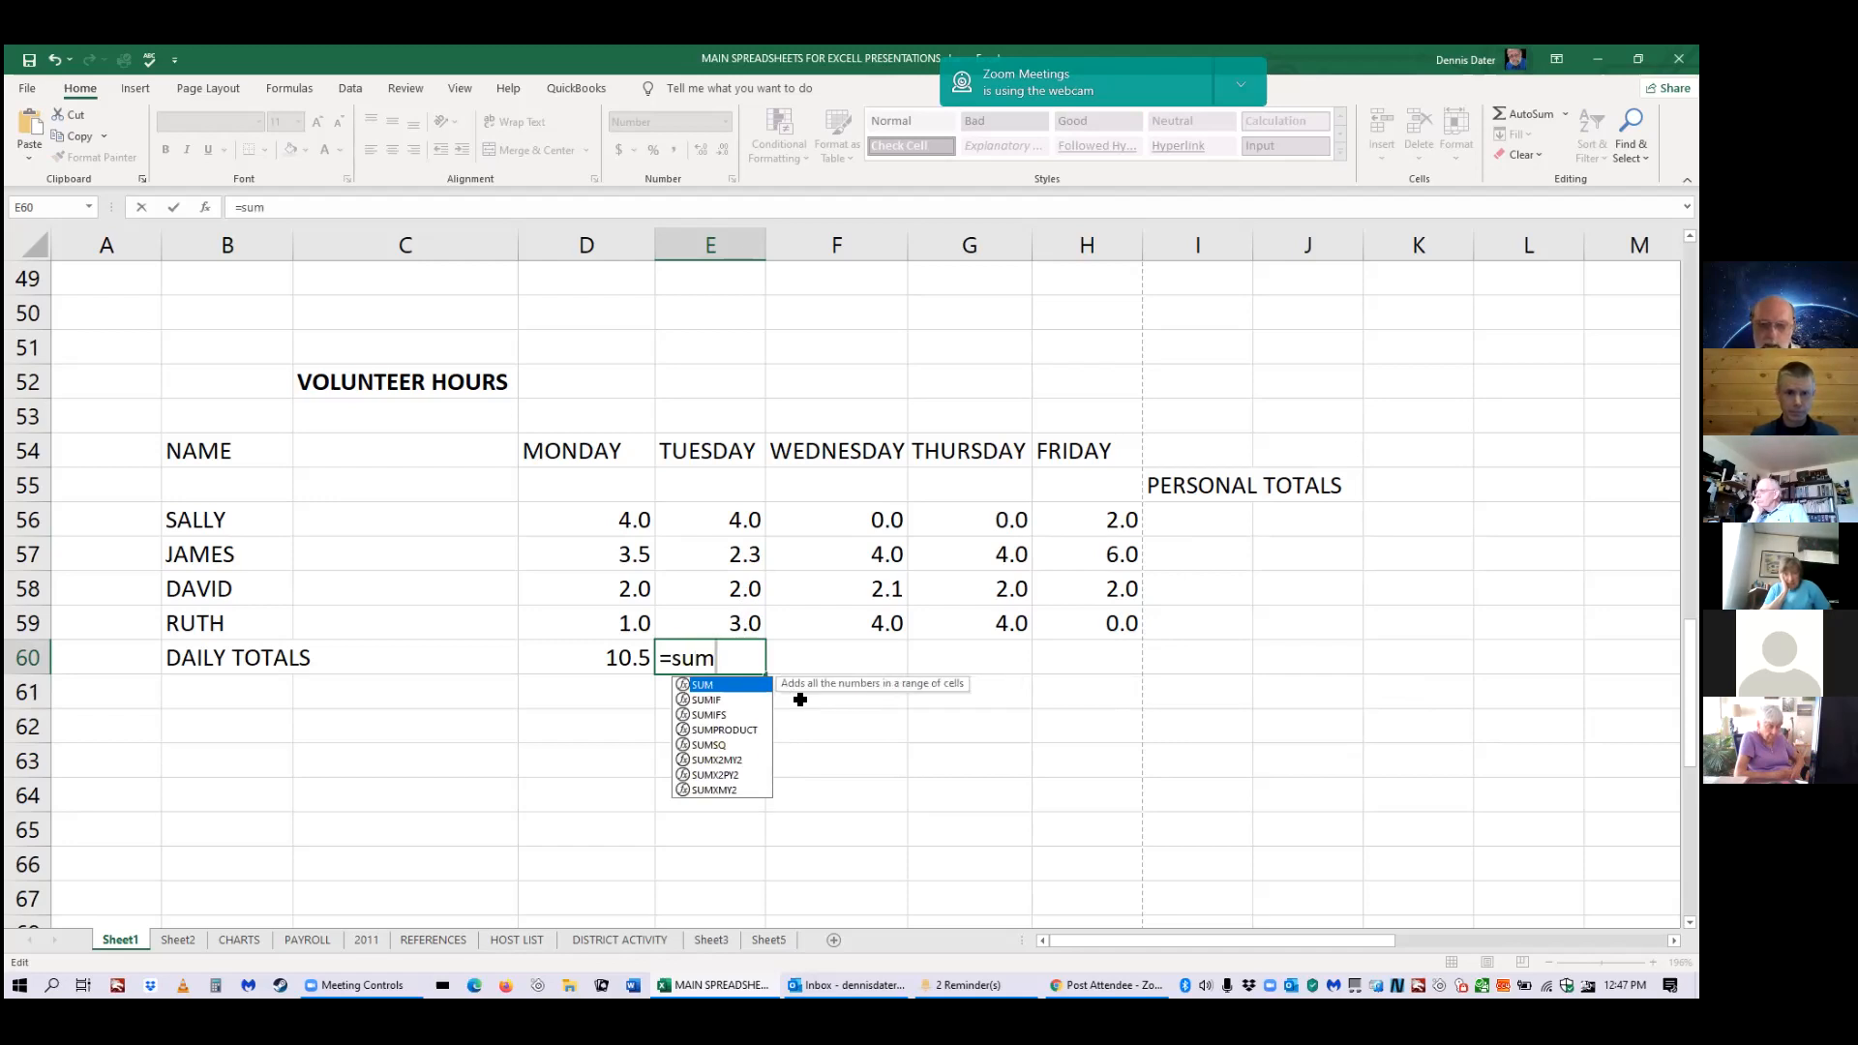
type("(")
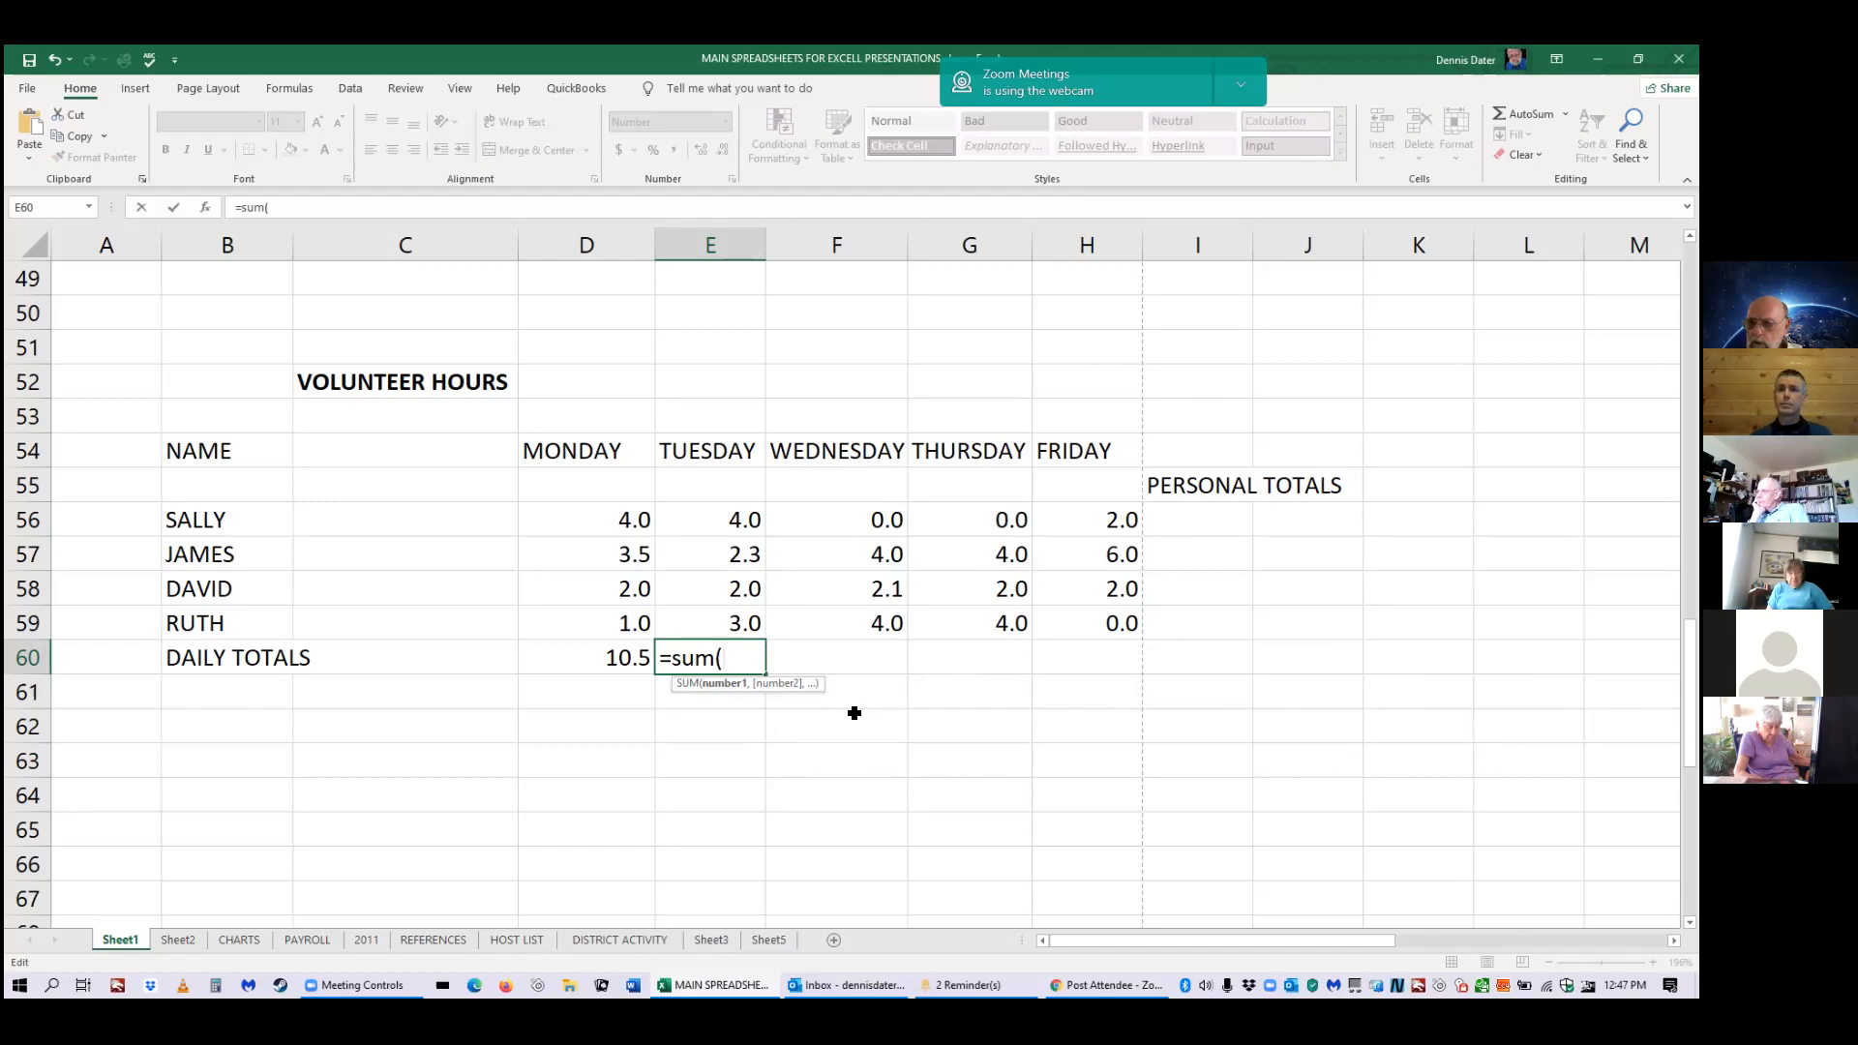
left_click_drag(743, 521, 742, 611)
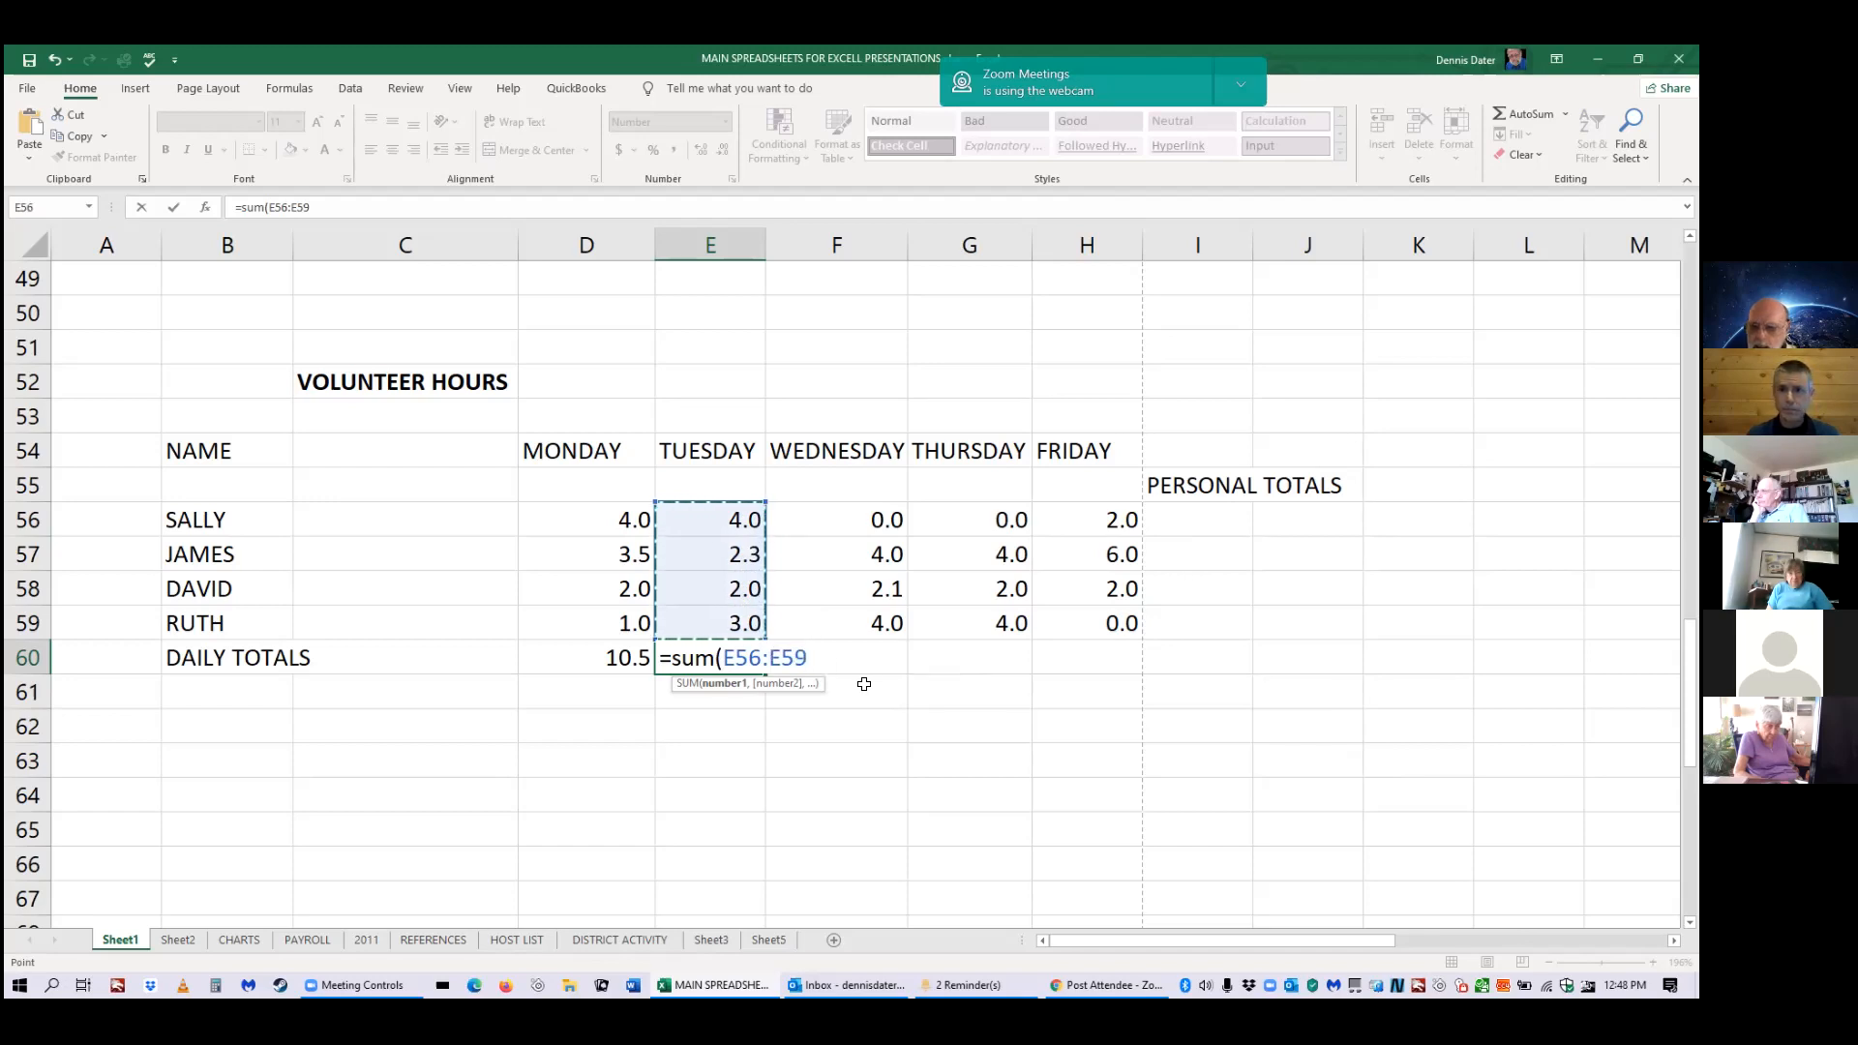
key("Return")
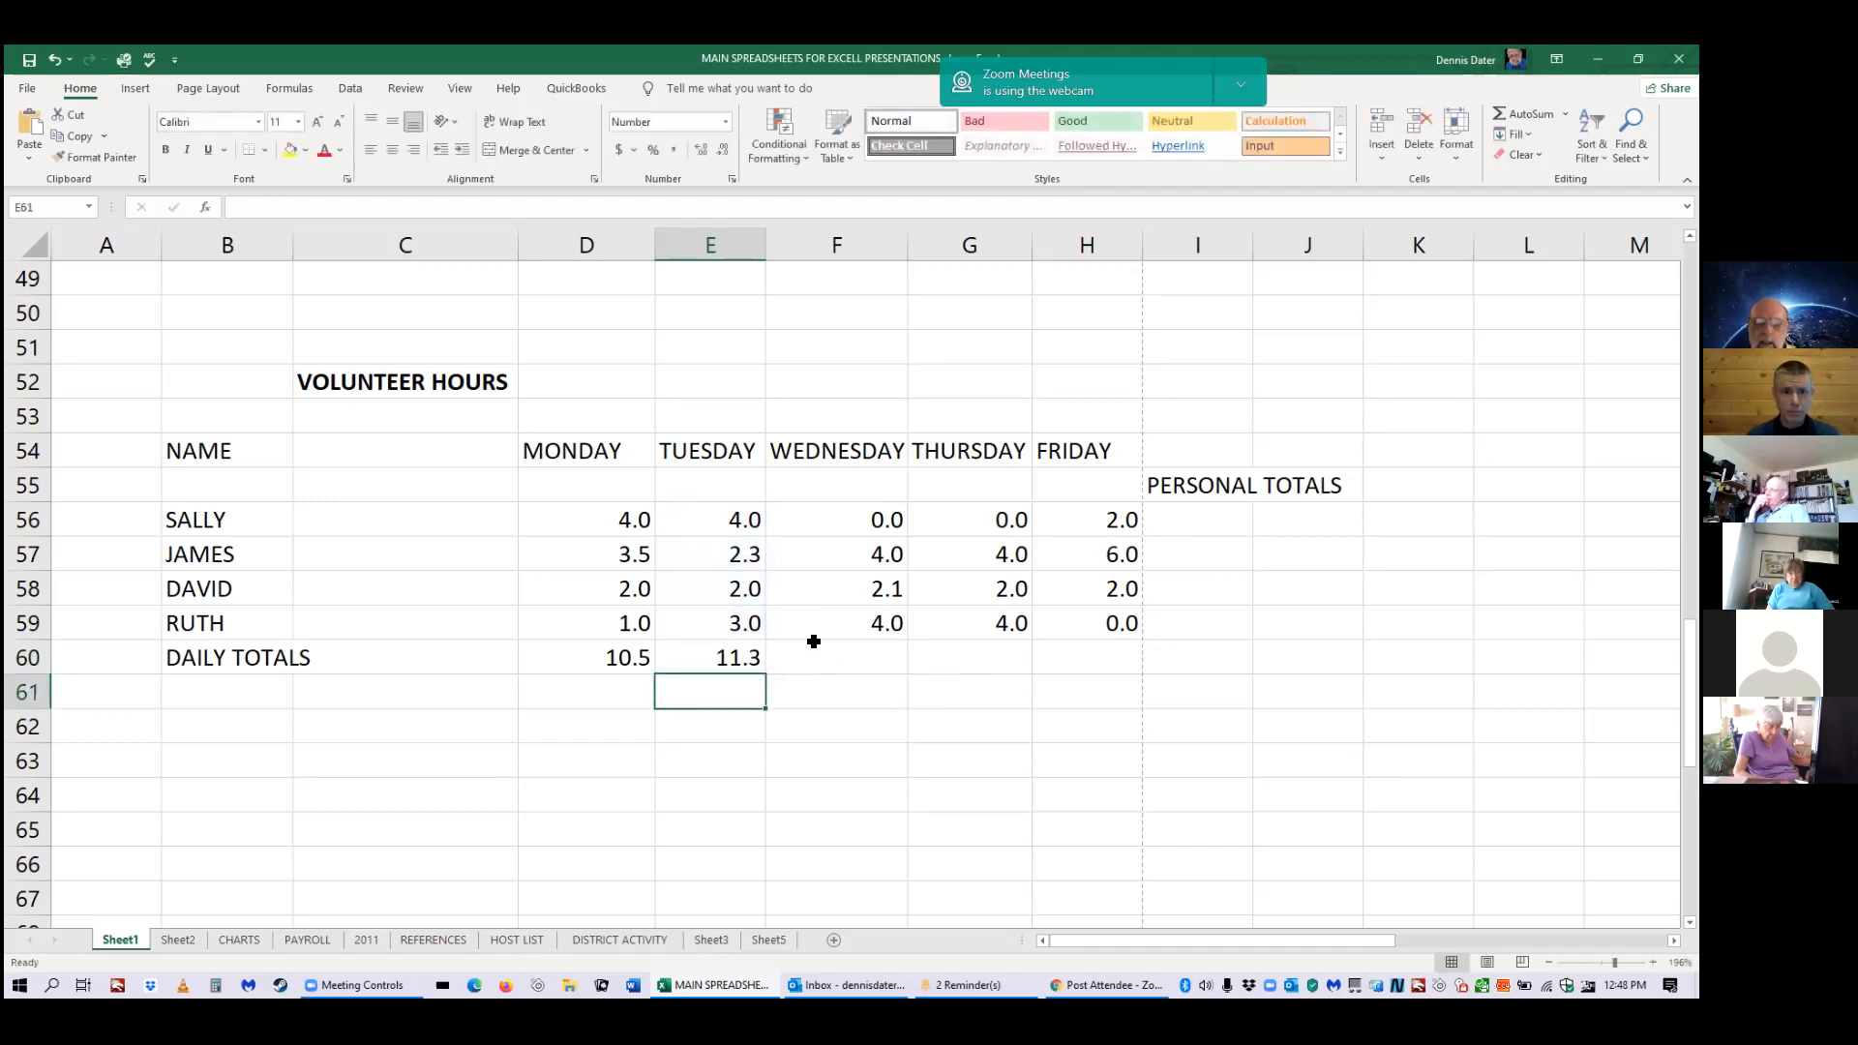
left_click(737, 659)
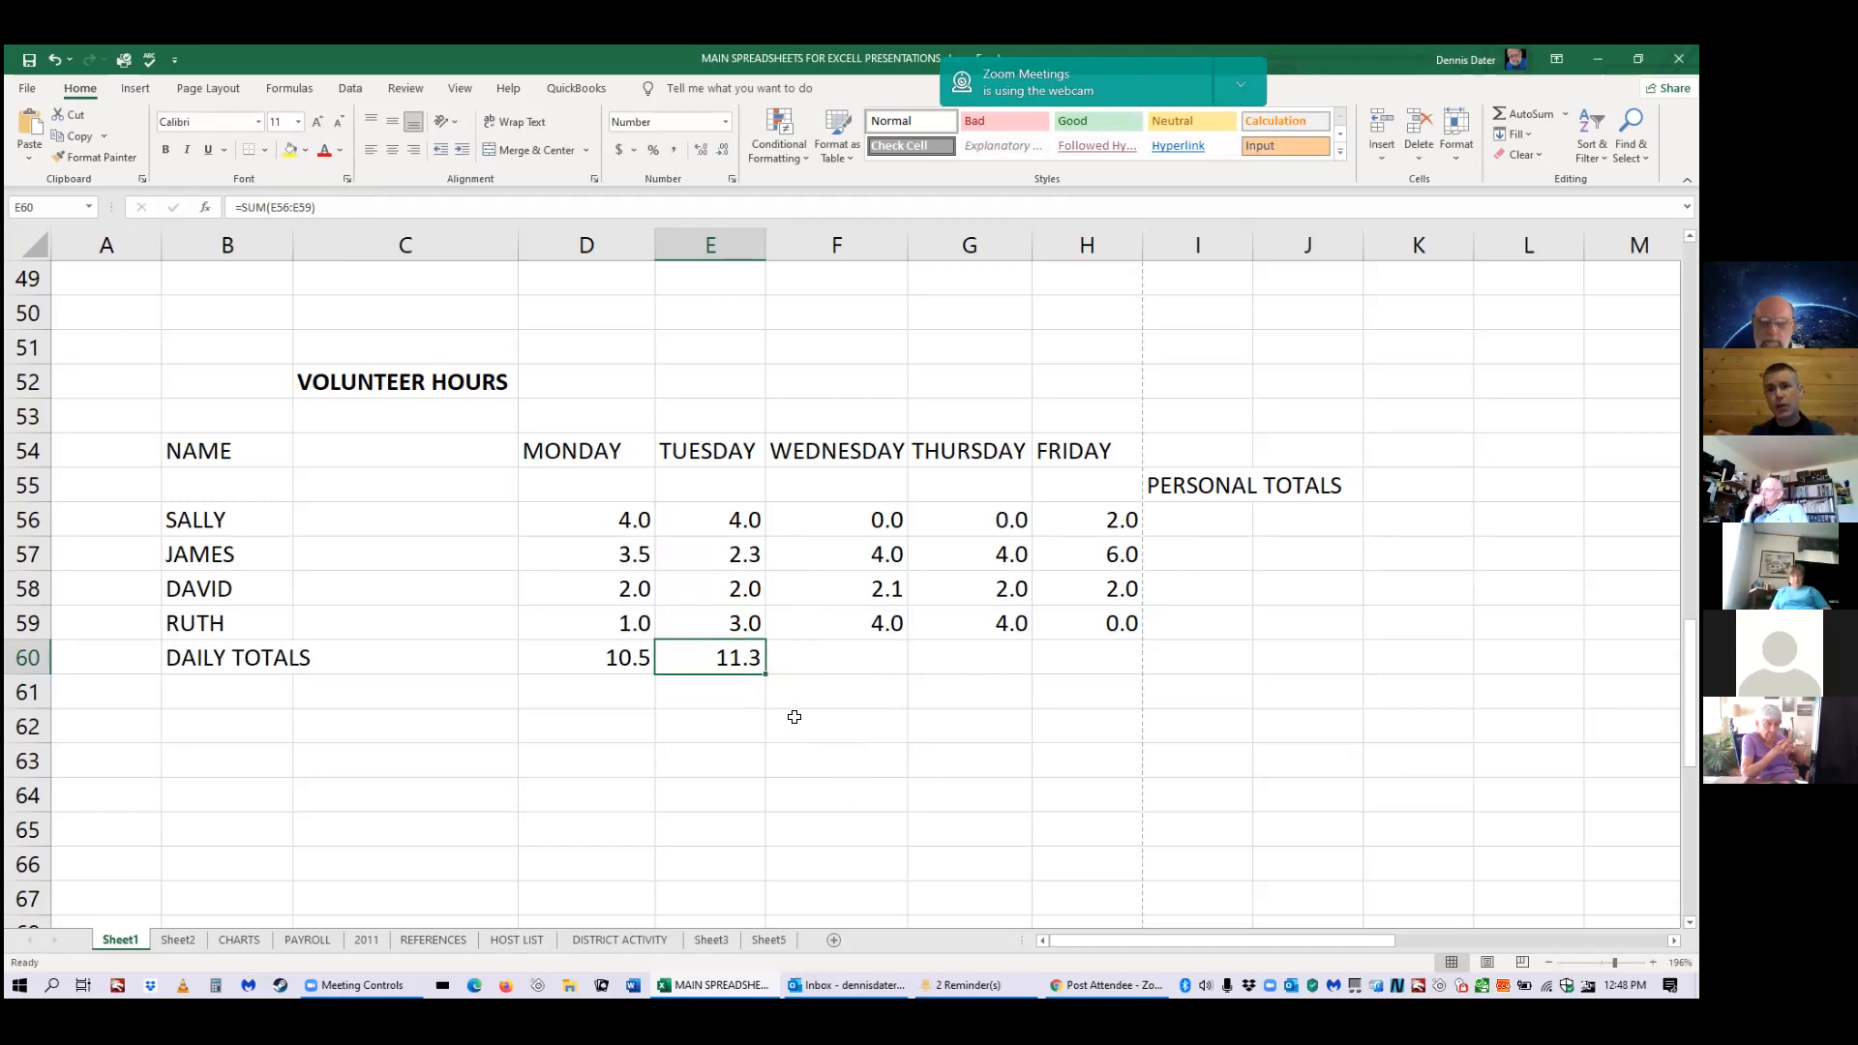
Enter =f56:f59 in F60 without a function, producing a #VALUE! error.
left_click(817, 662)
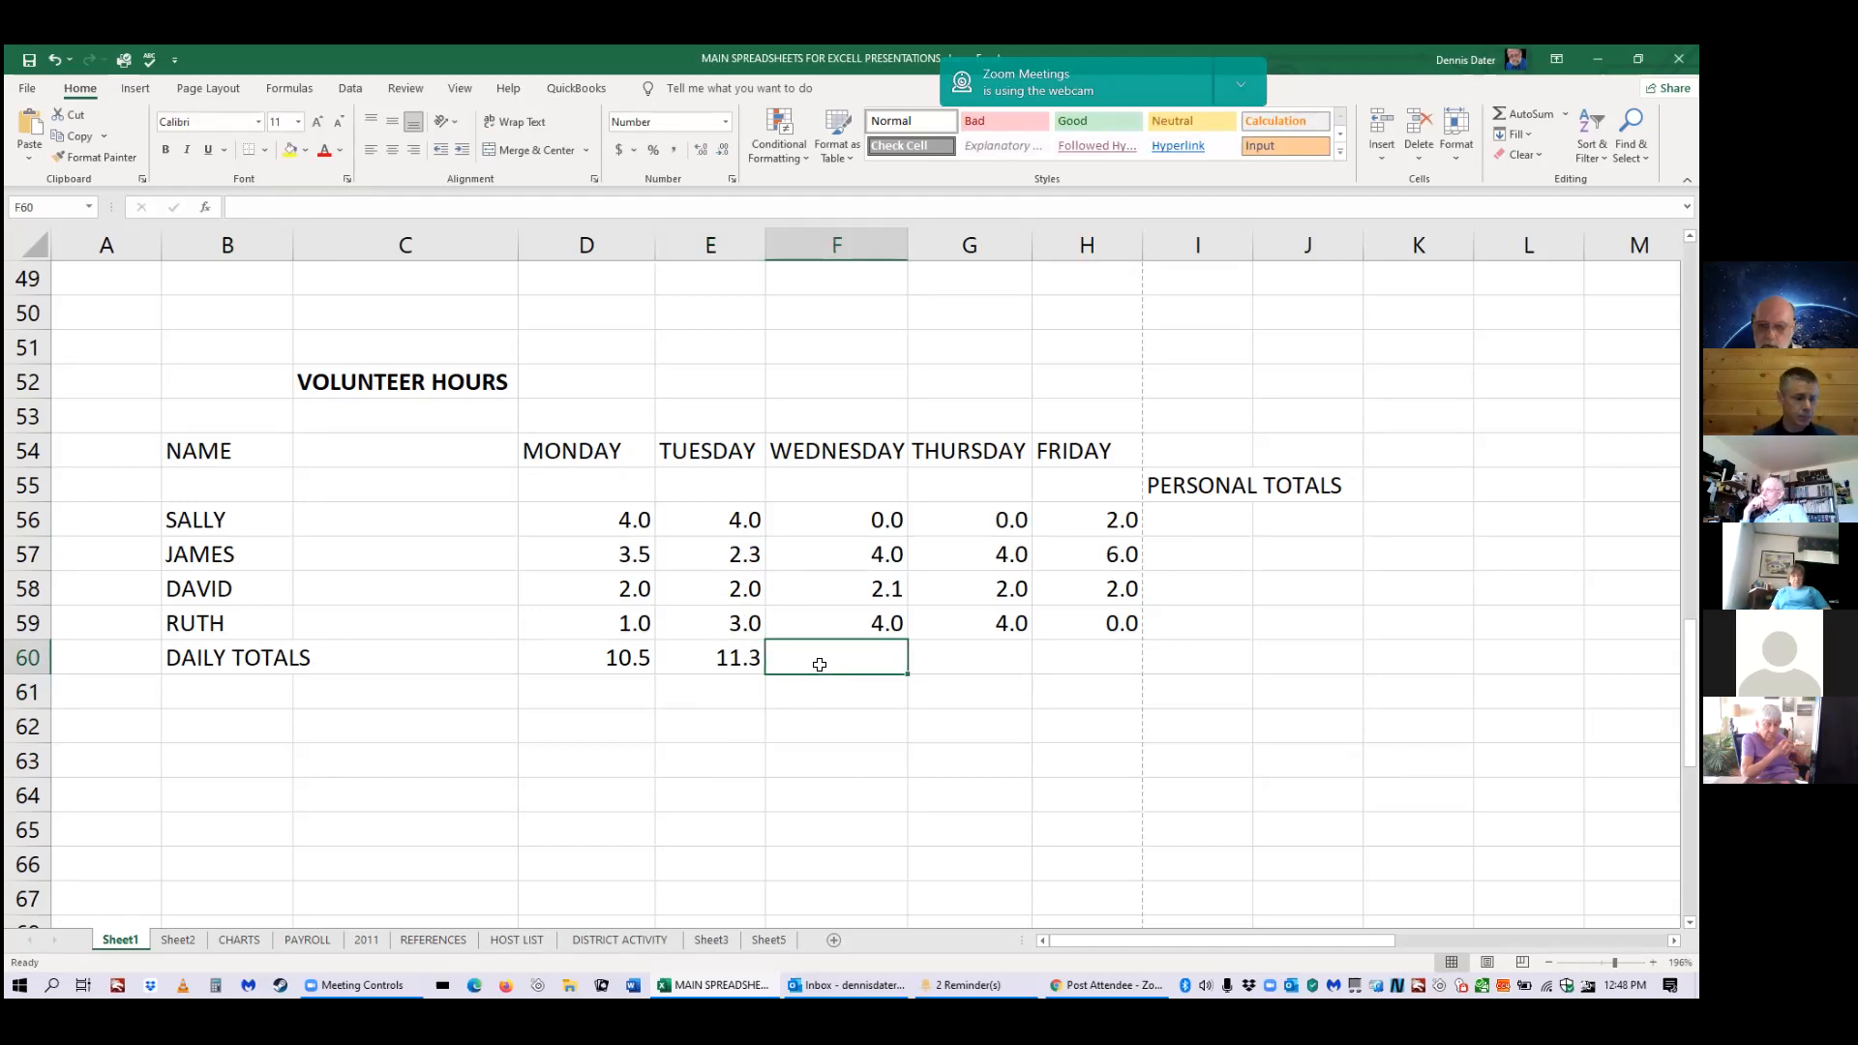
type("=")
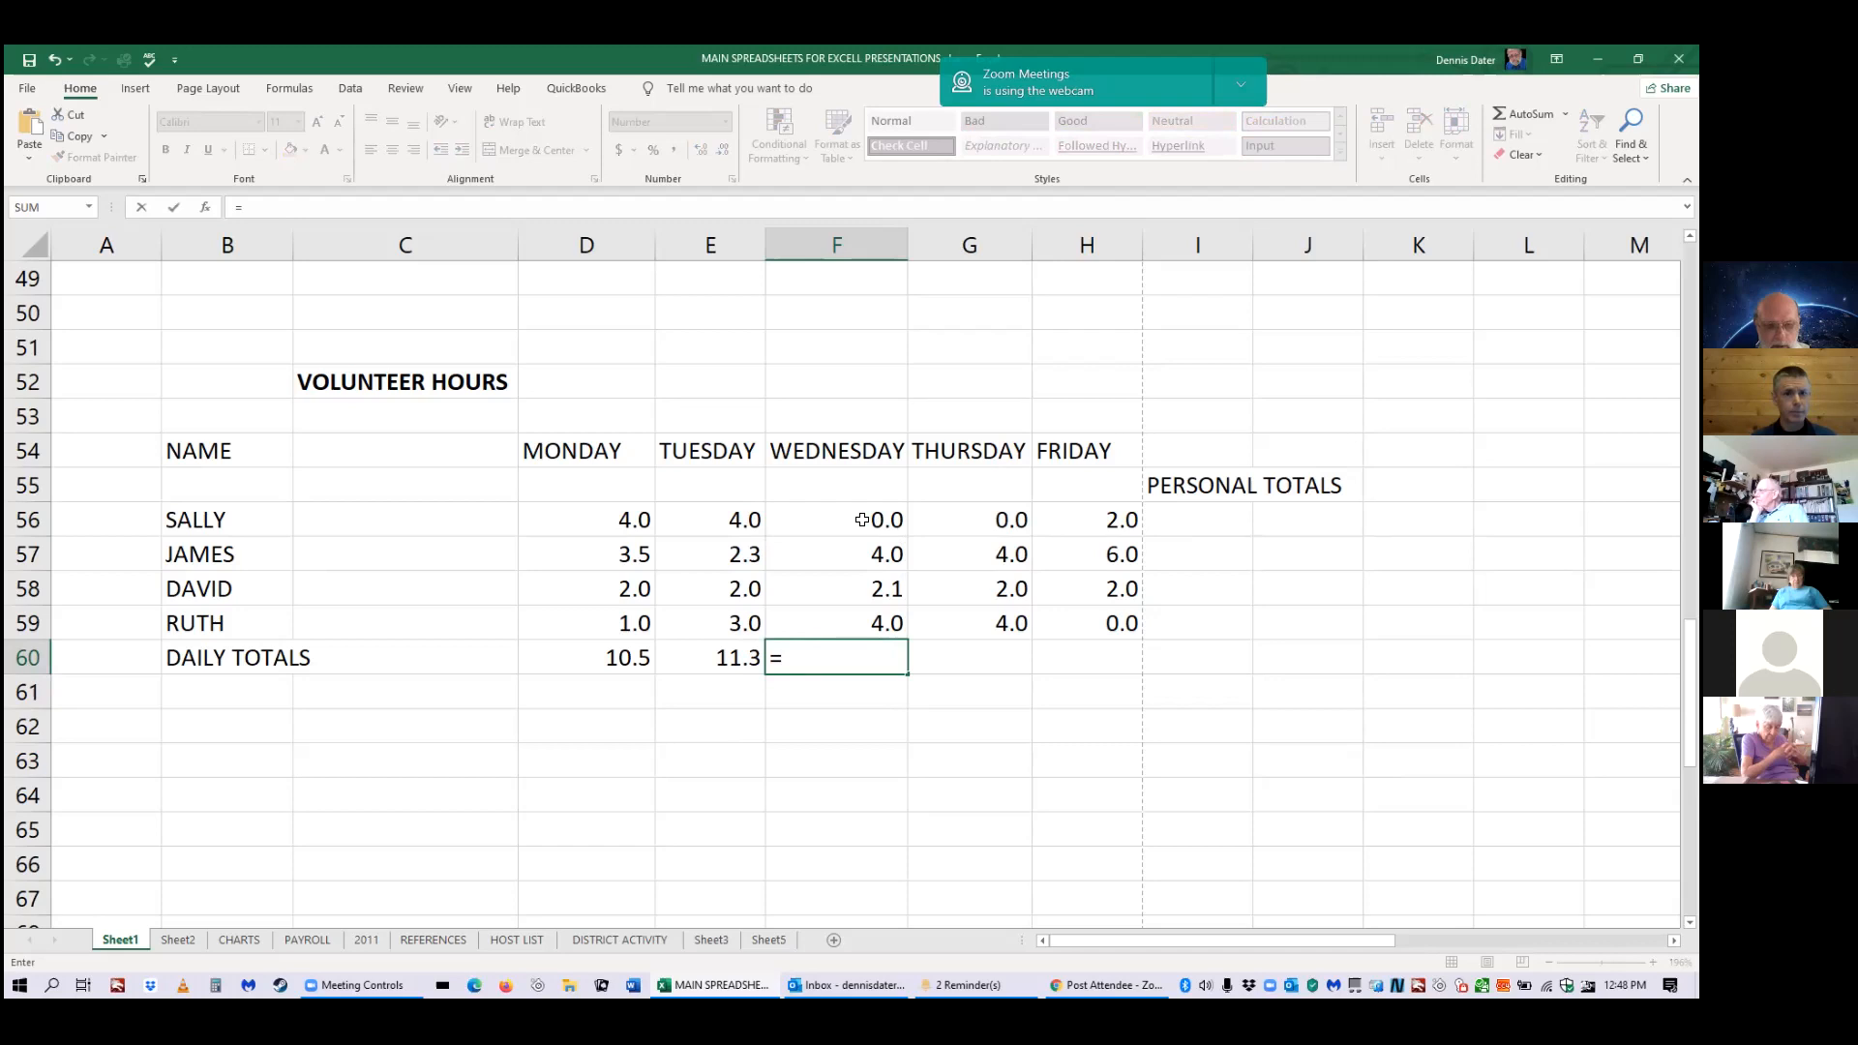
type("f")
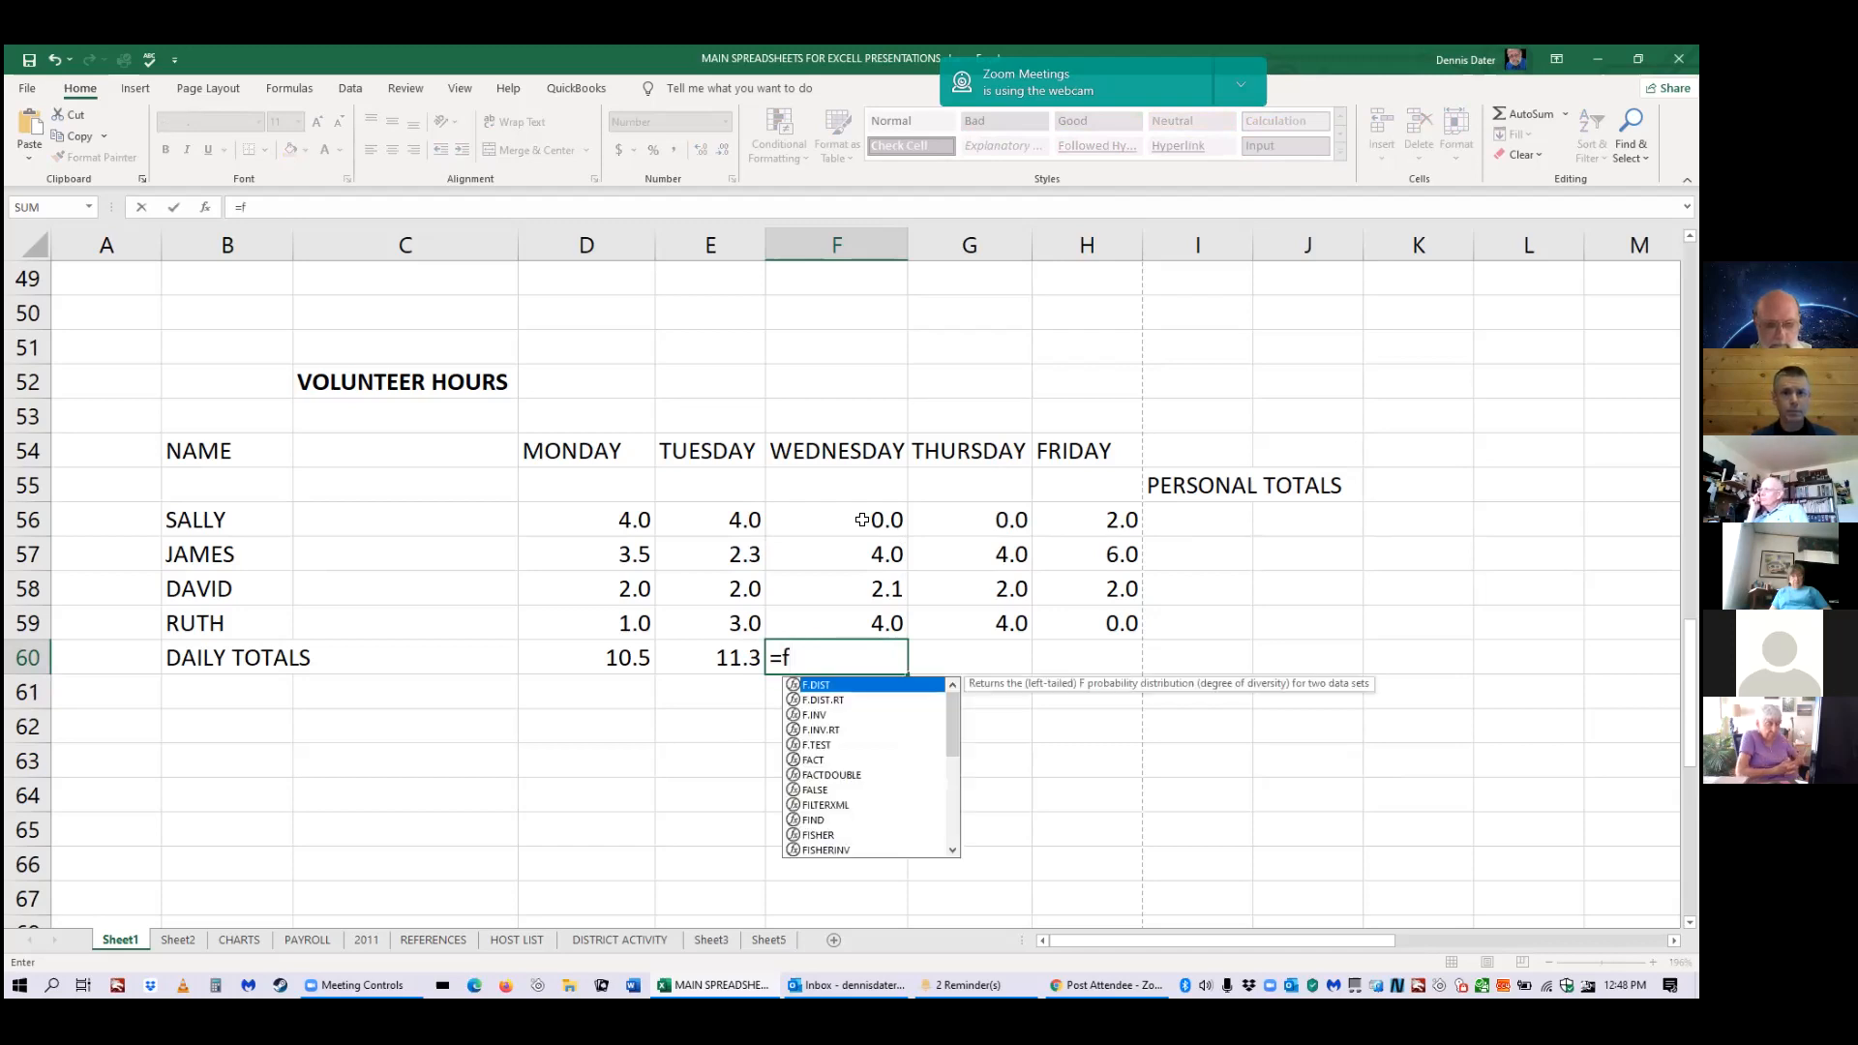
type("56:")
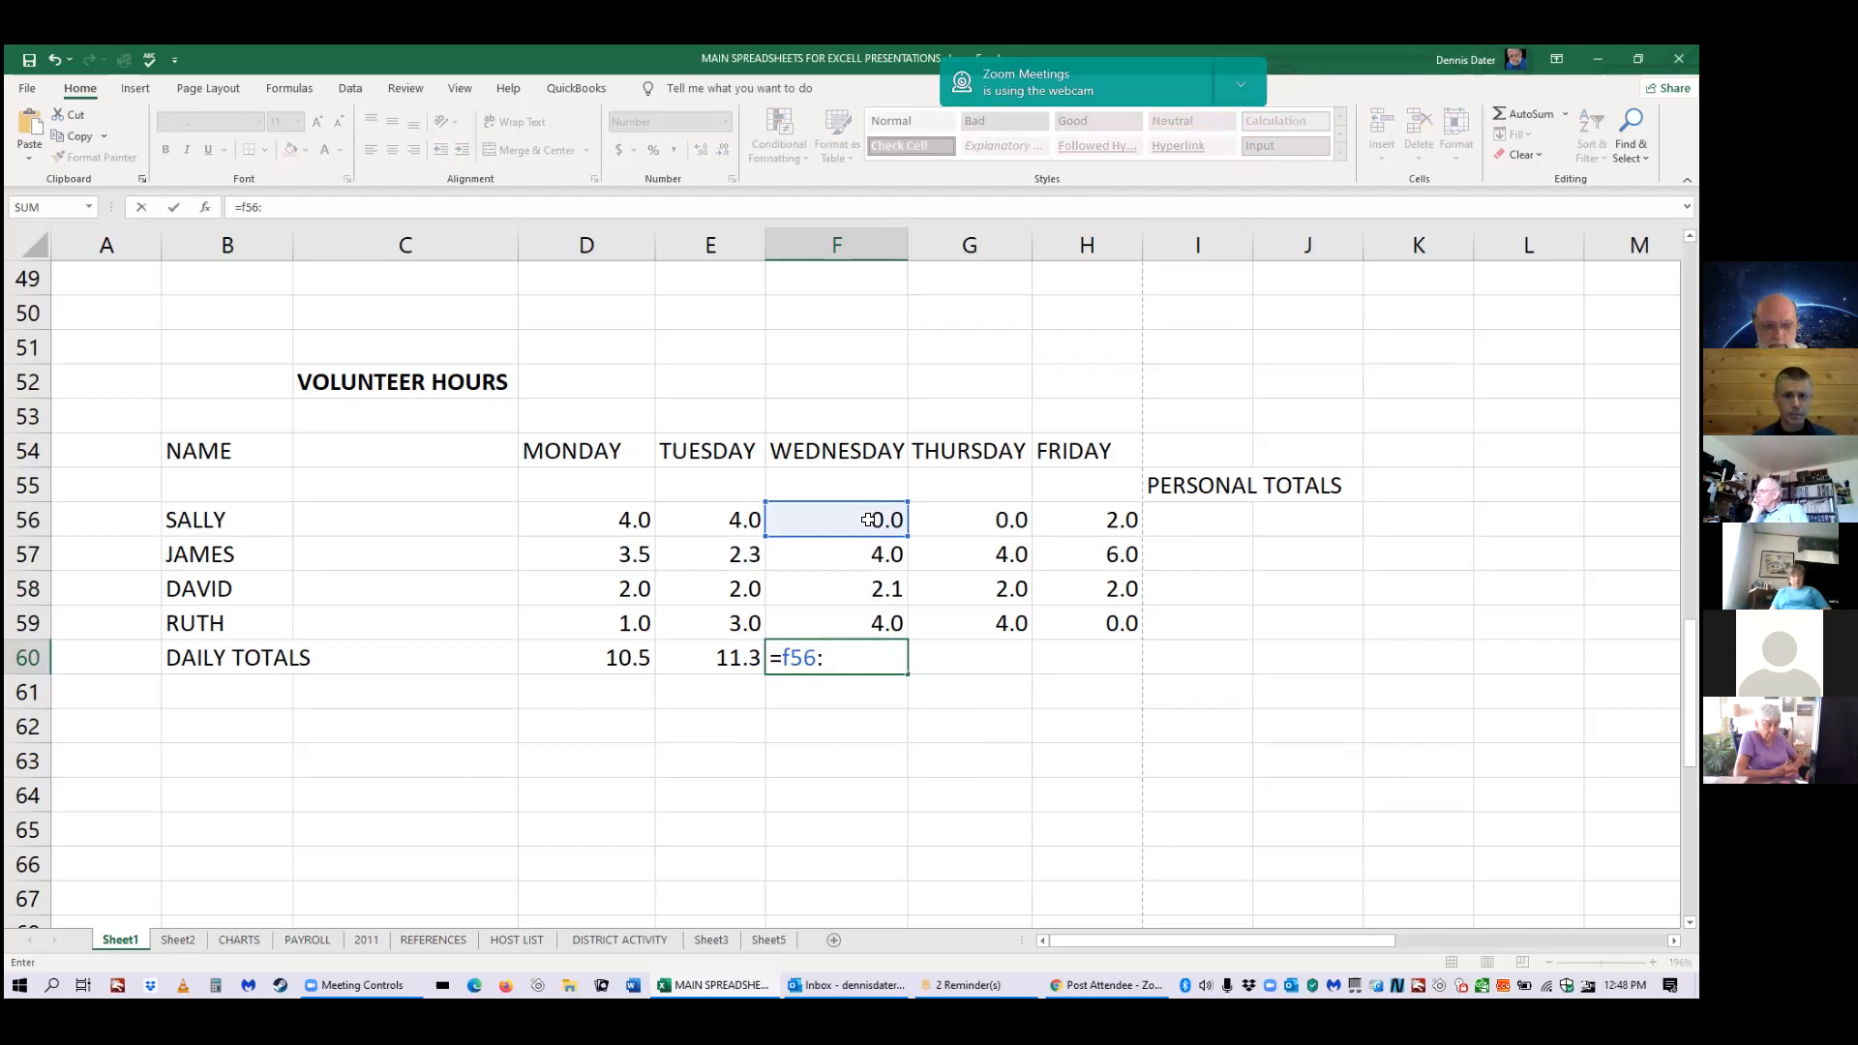
type("f59")
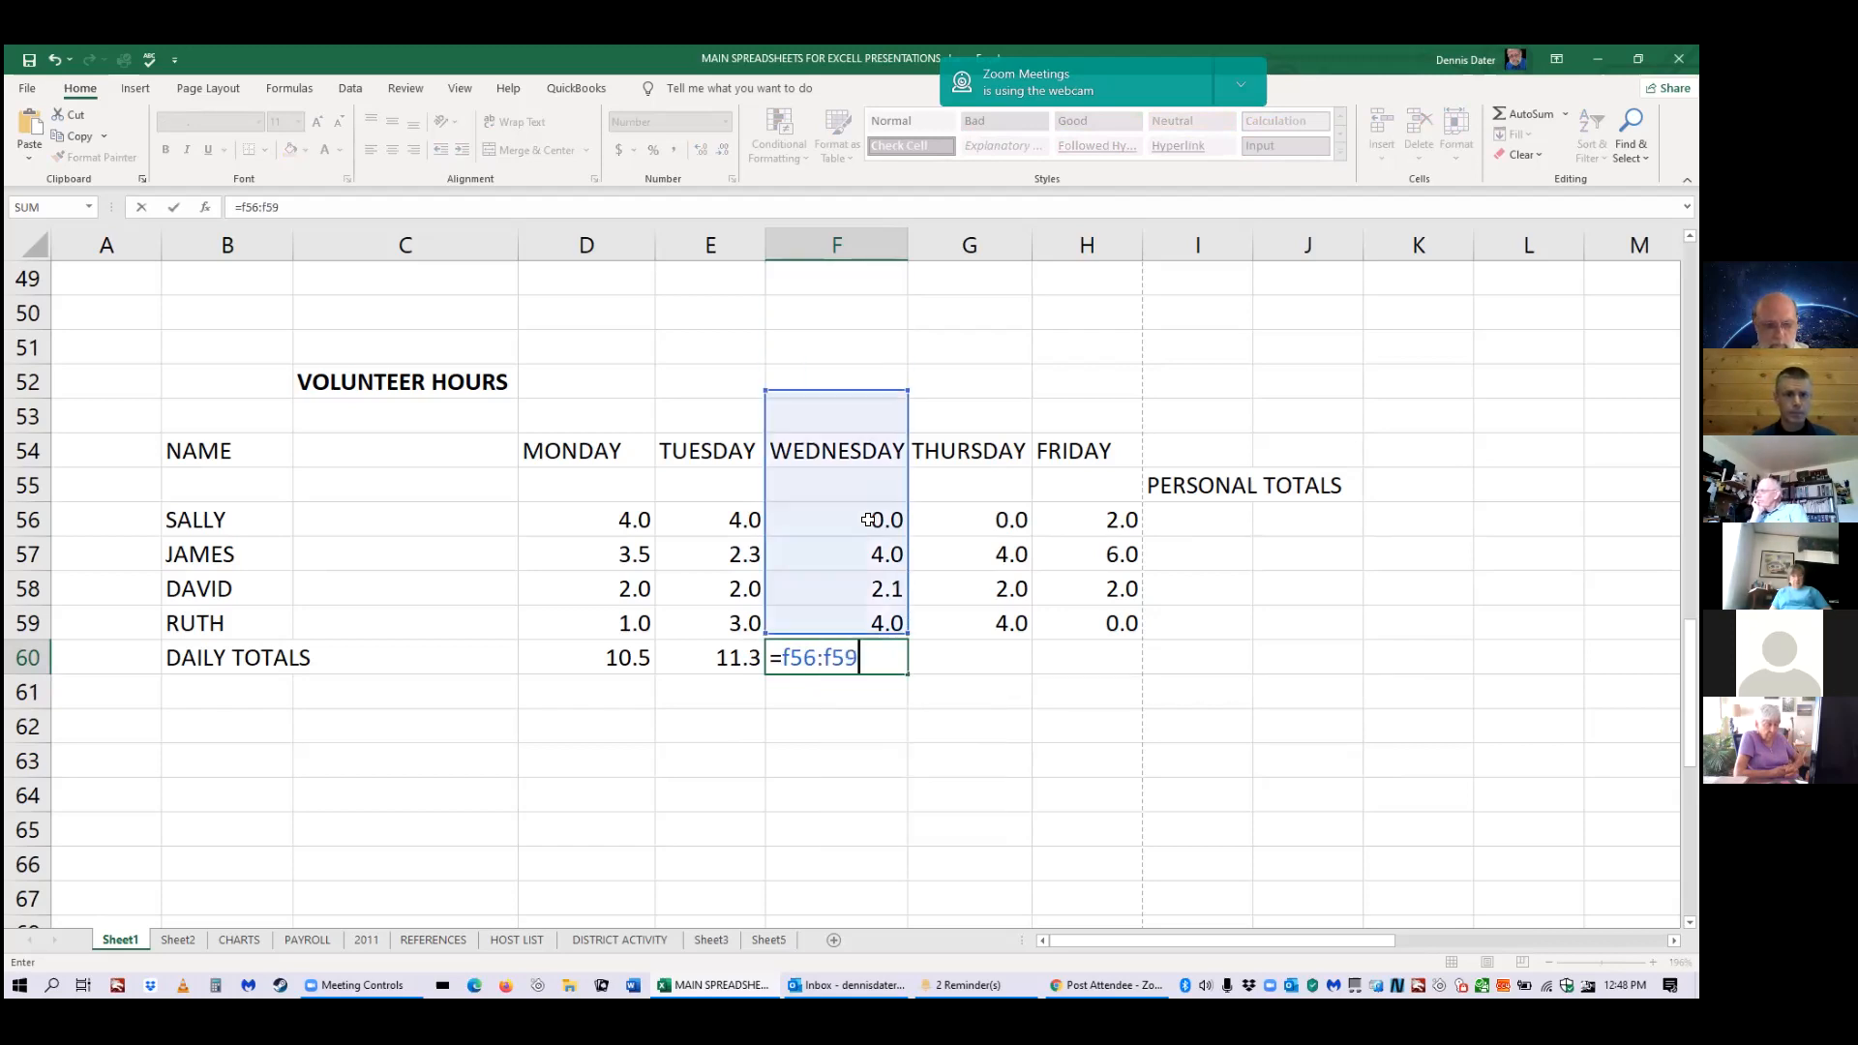
key("Return")
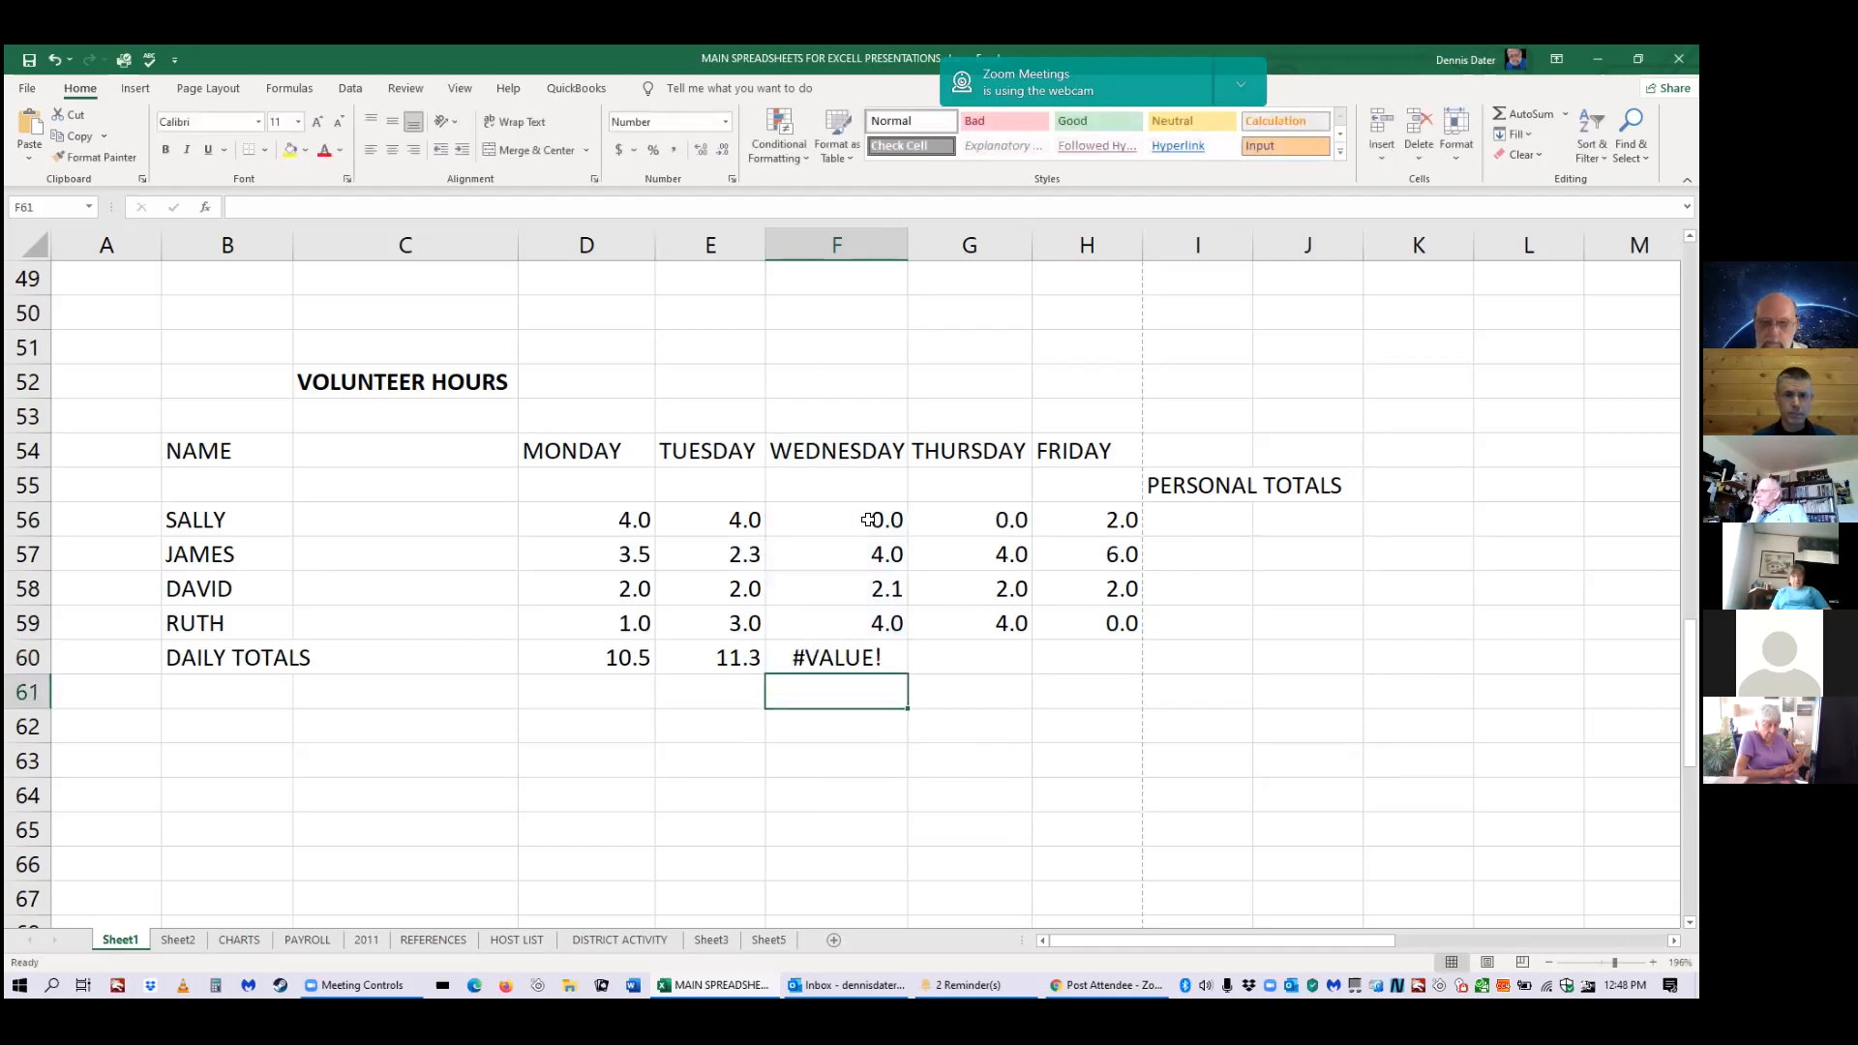
left_click(849, 658)
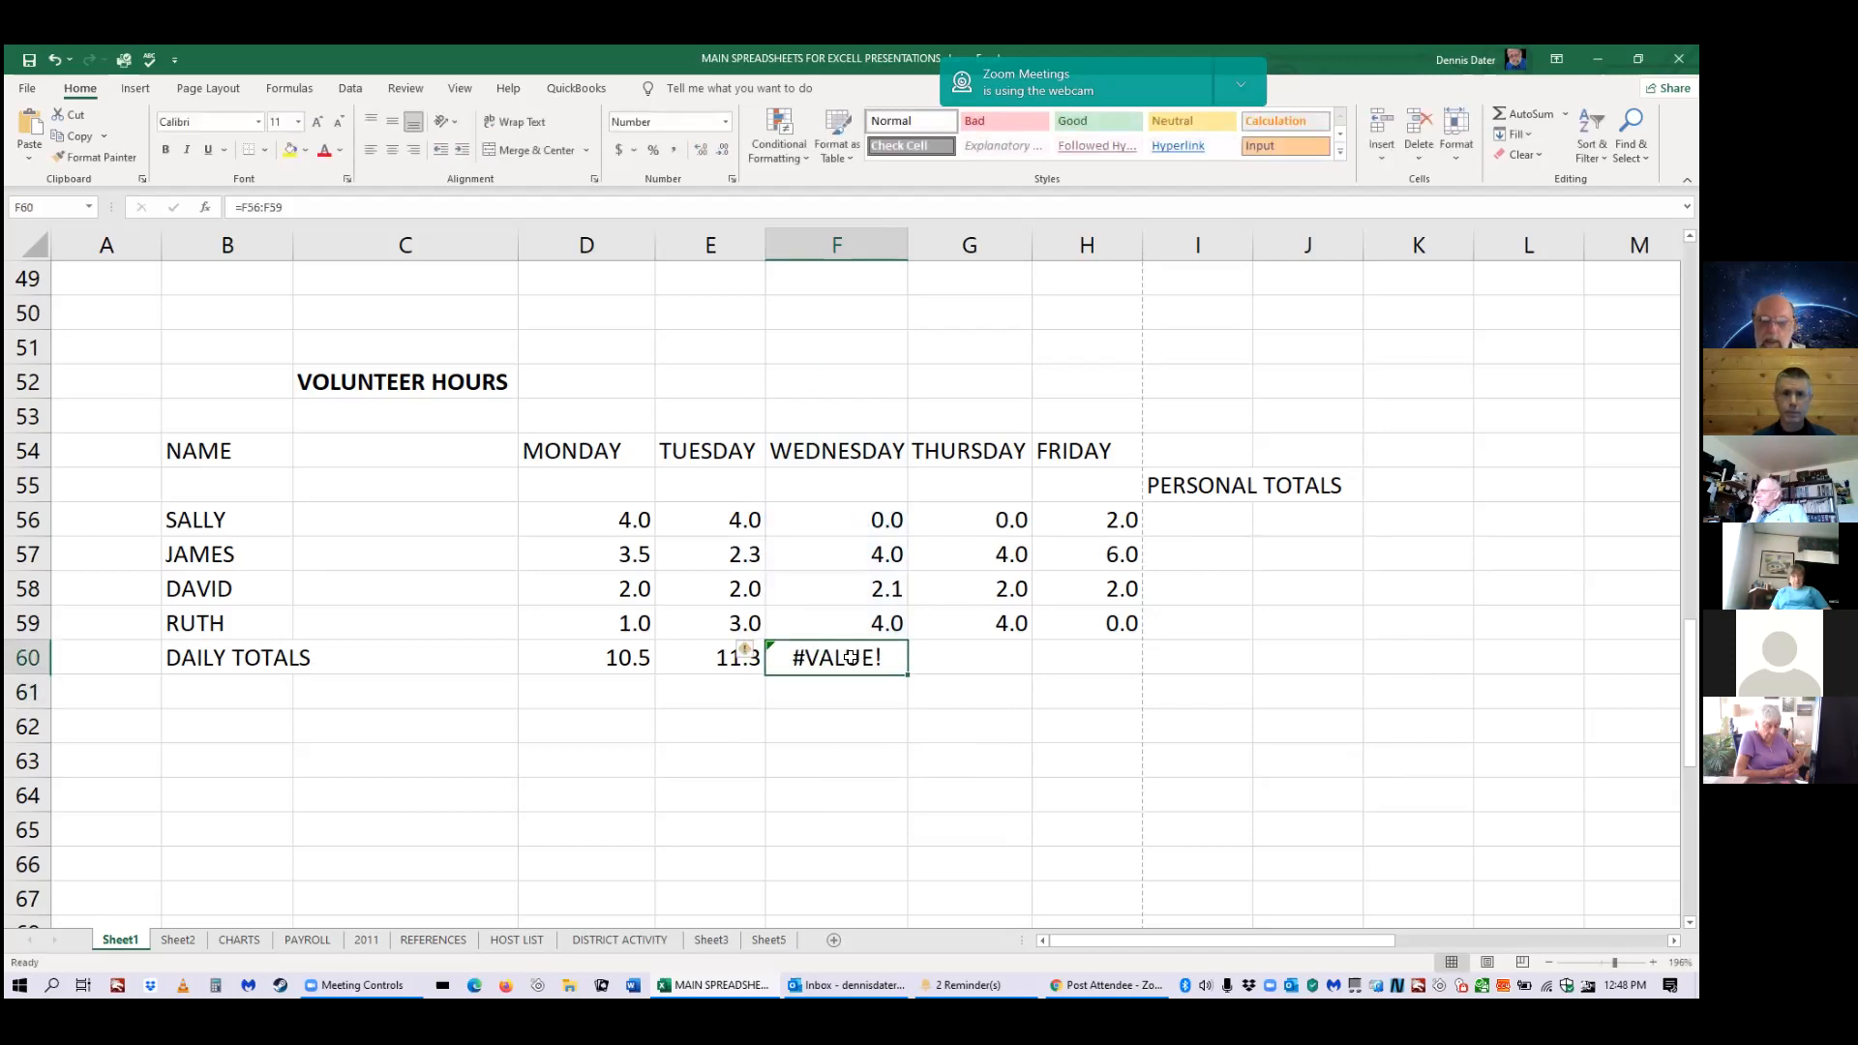
left_click(750, 656)
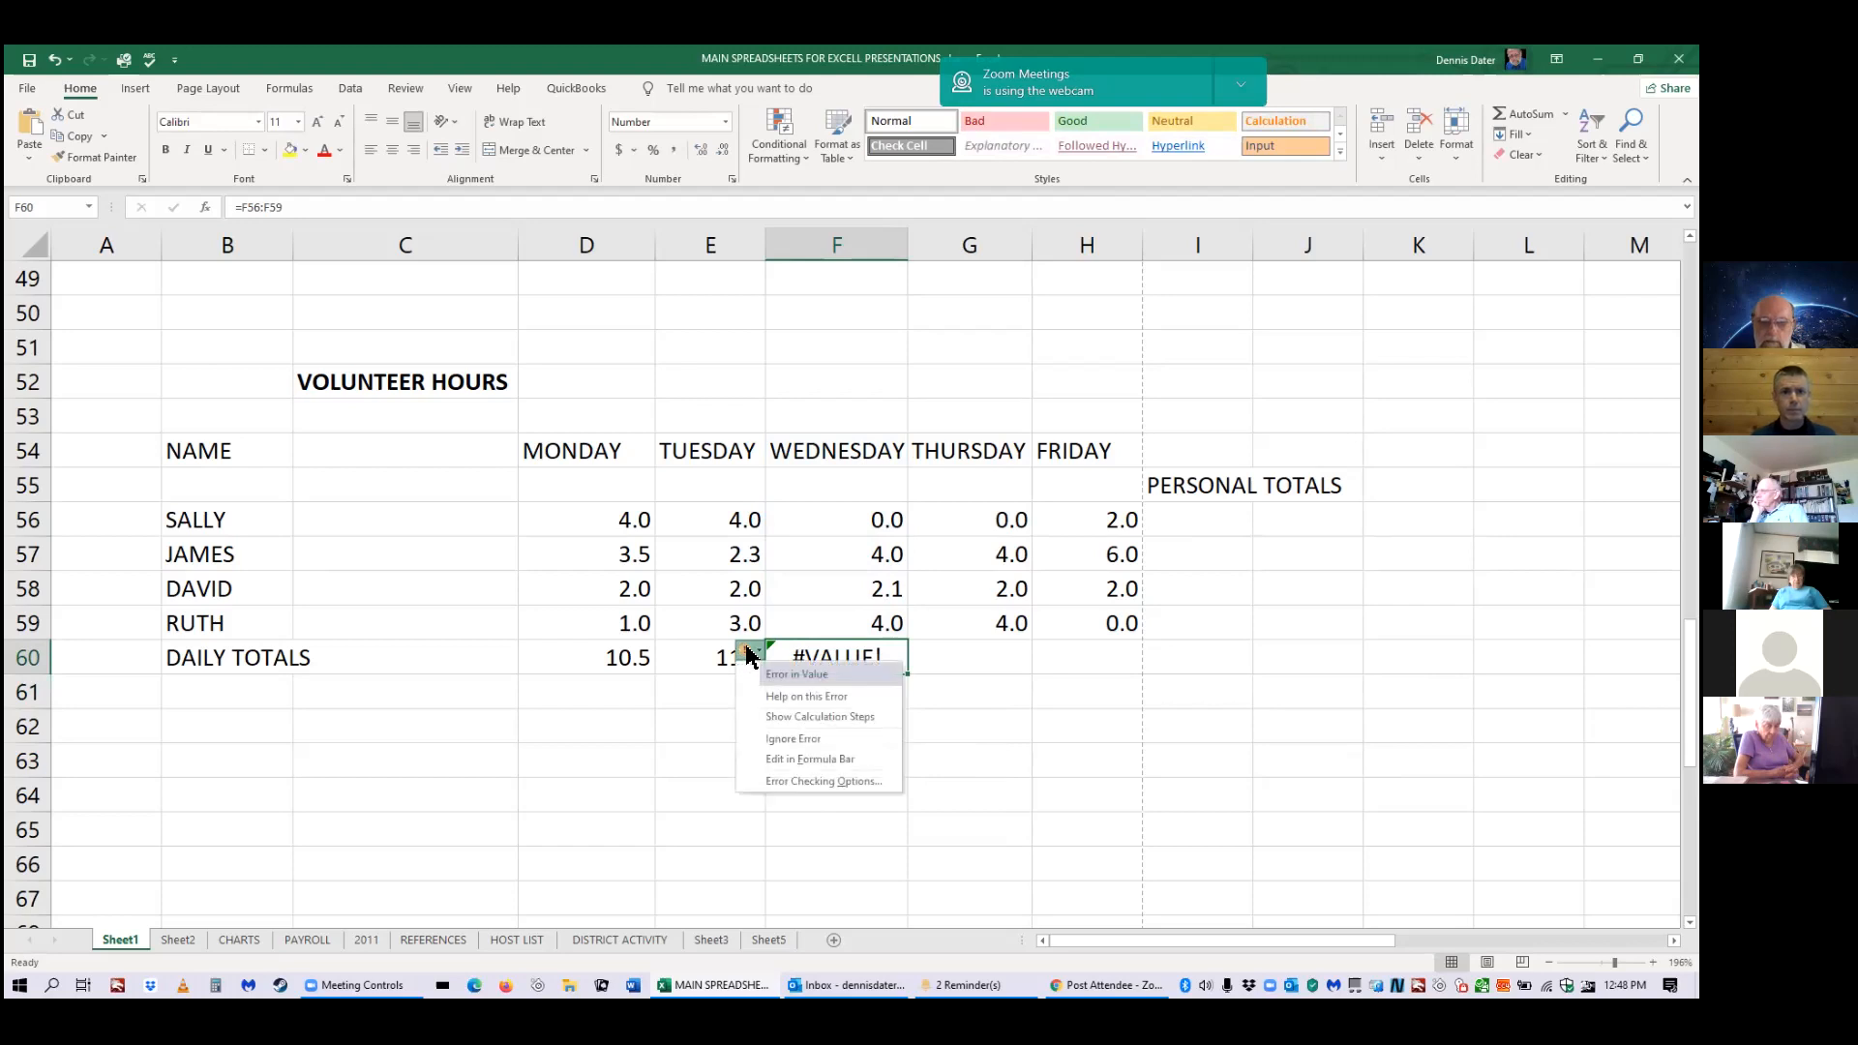
left_click(838, 653)
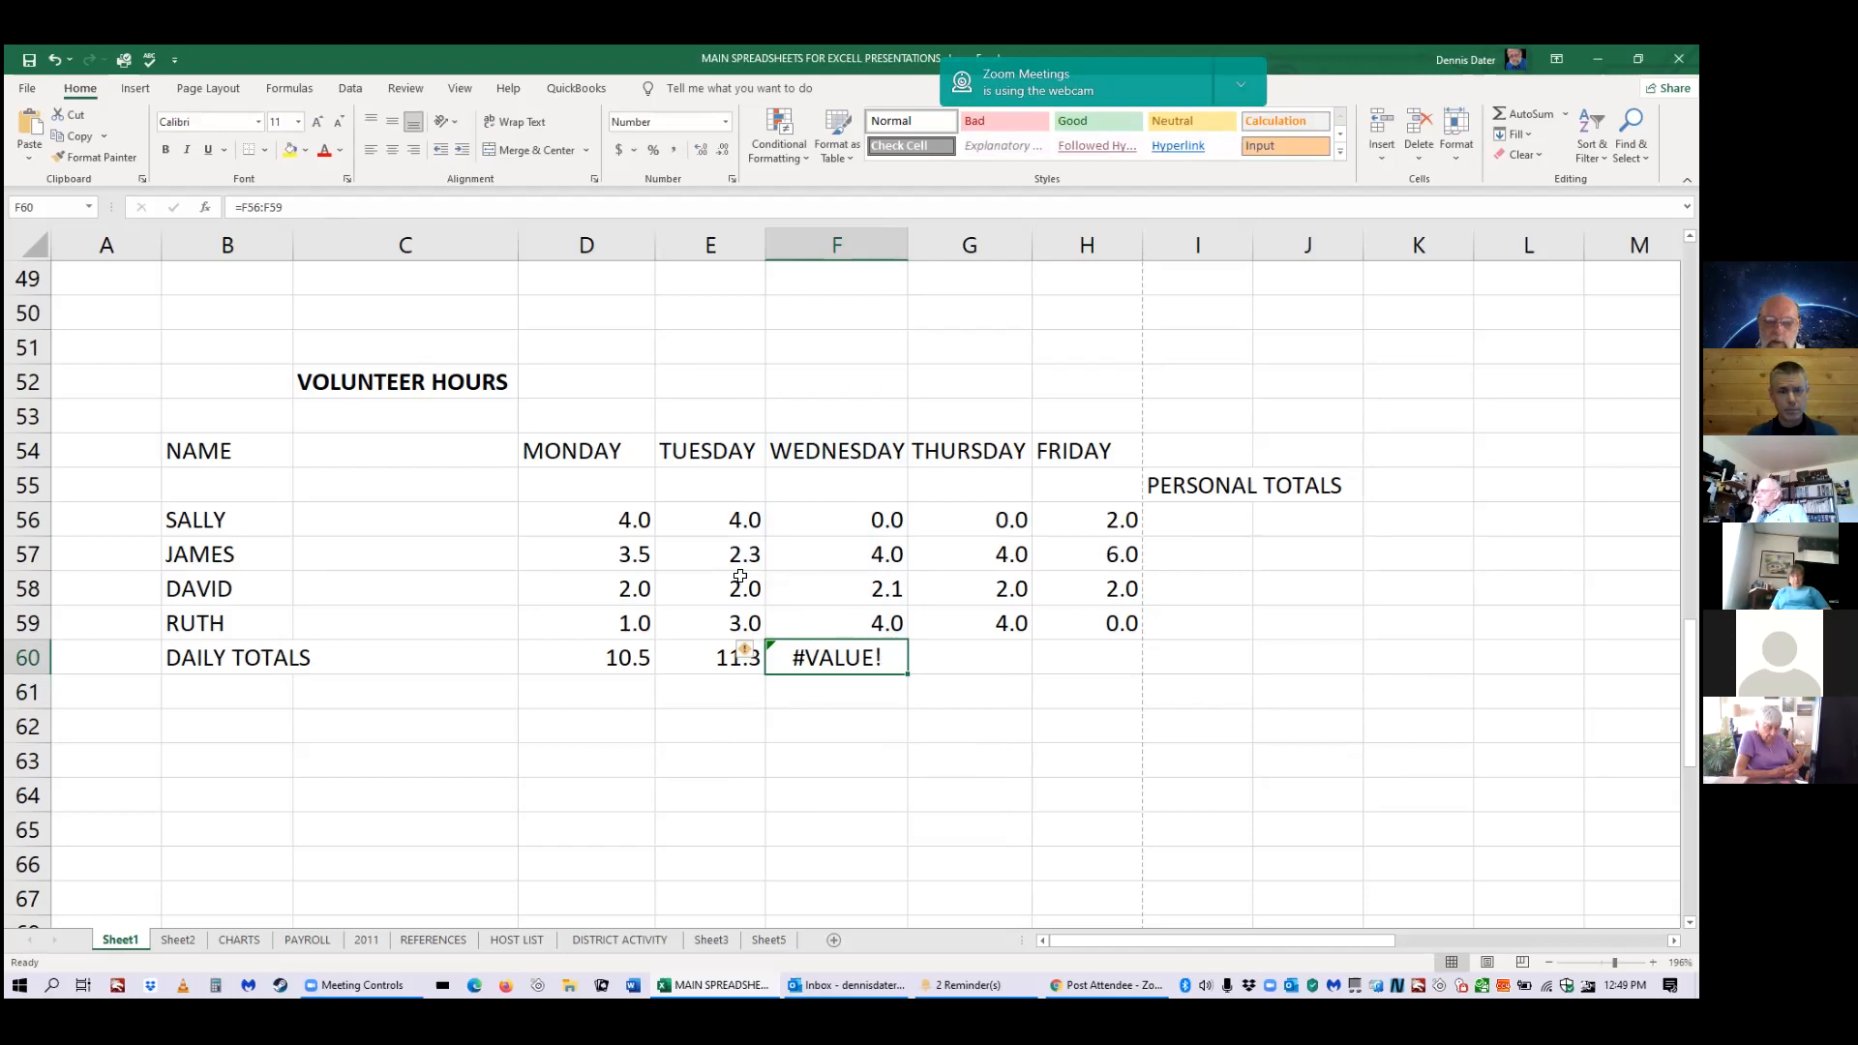
left_click(722, 660)
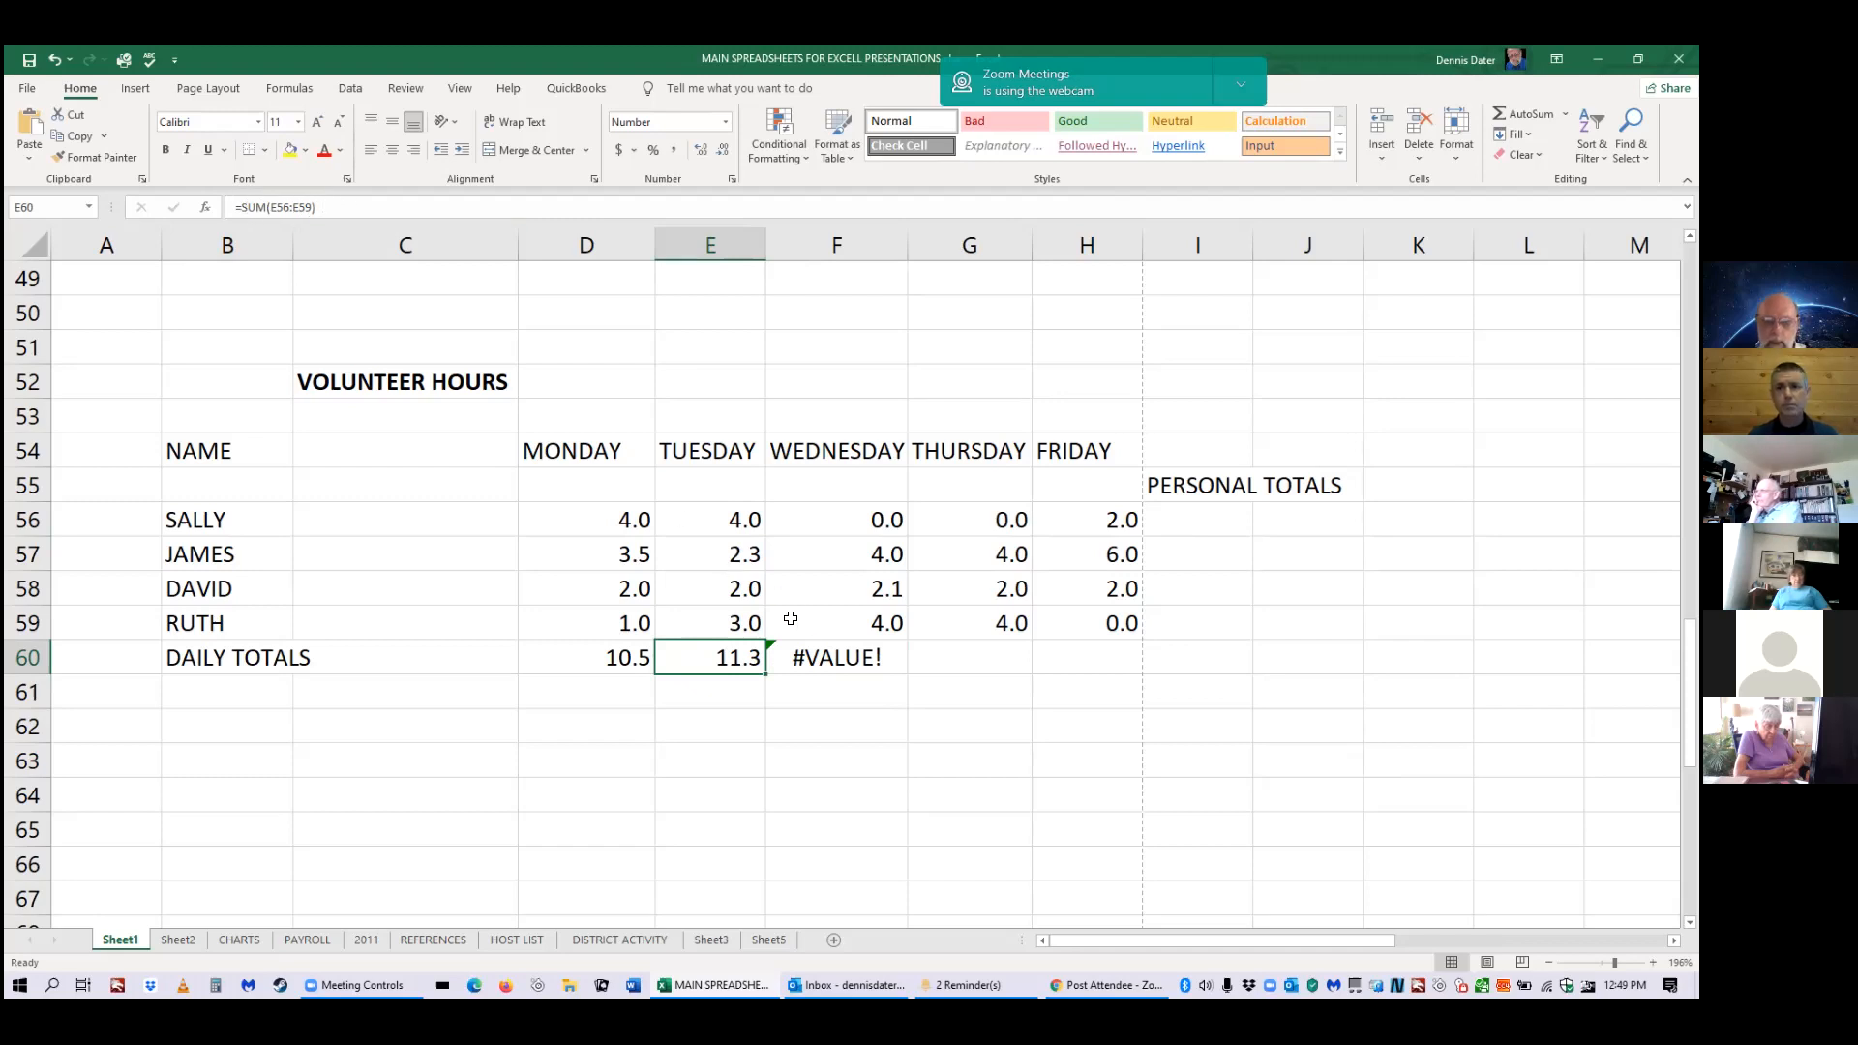
left_click(821, 663)
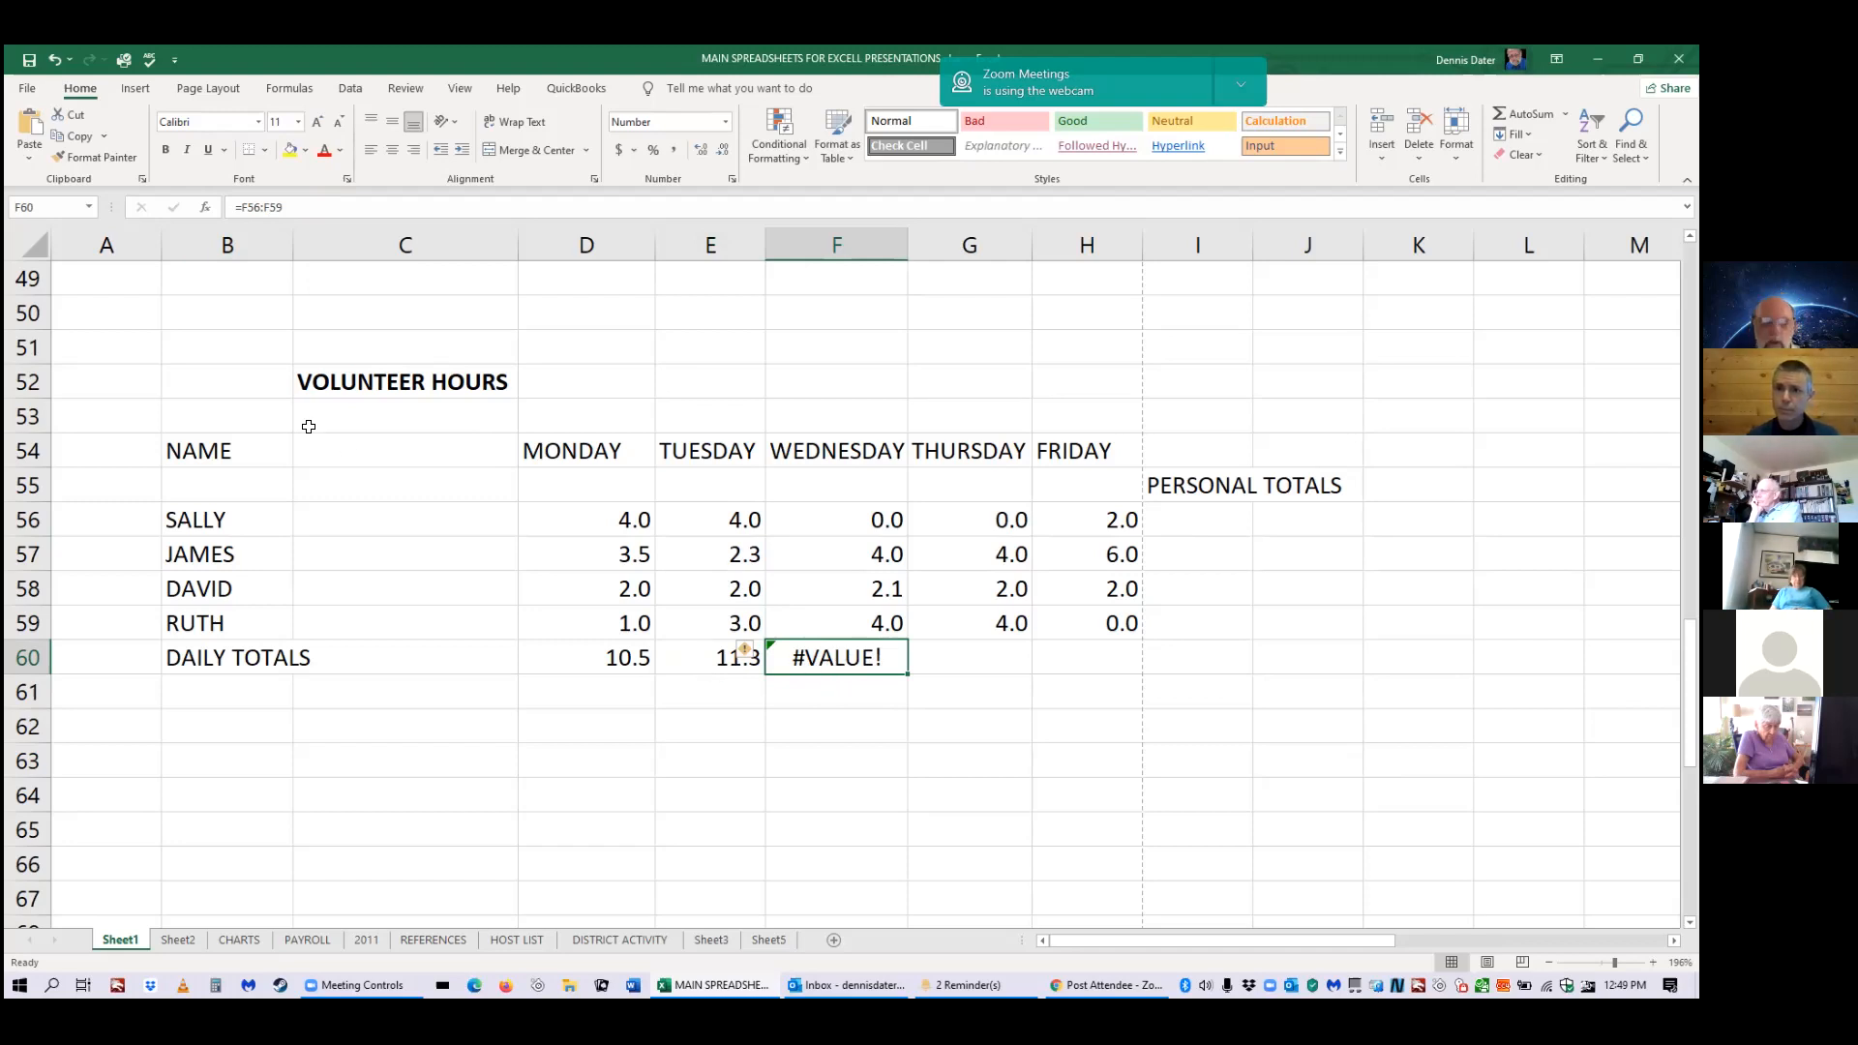
left_click(241, 208)
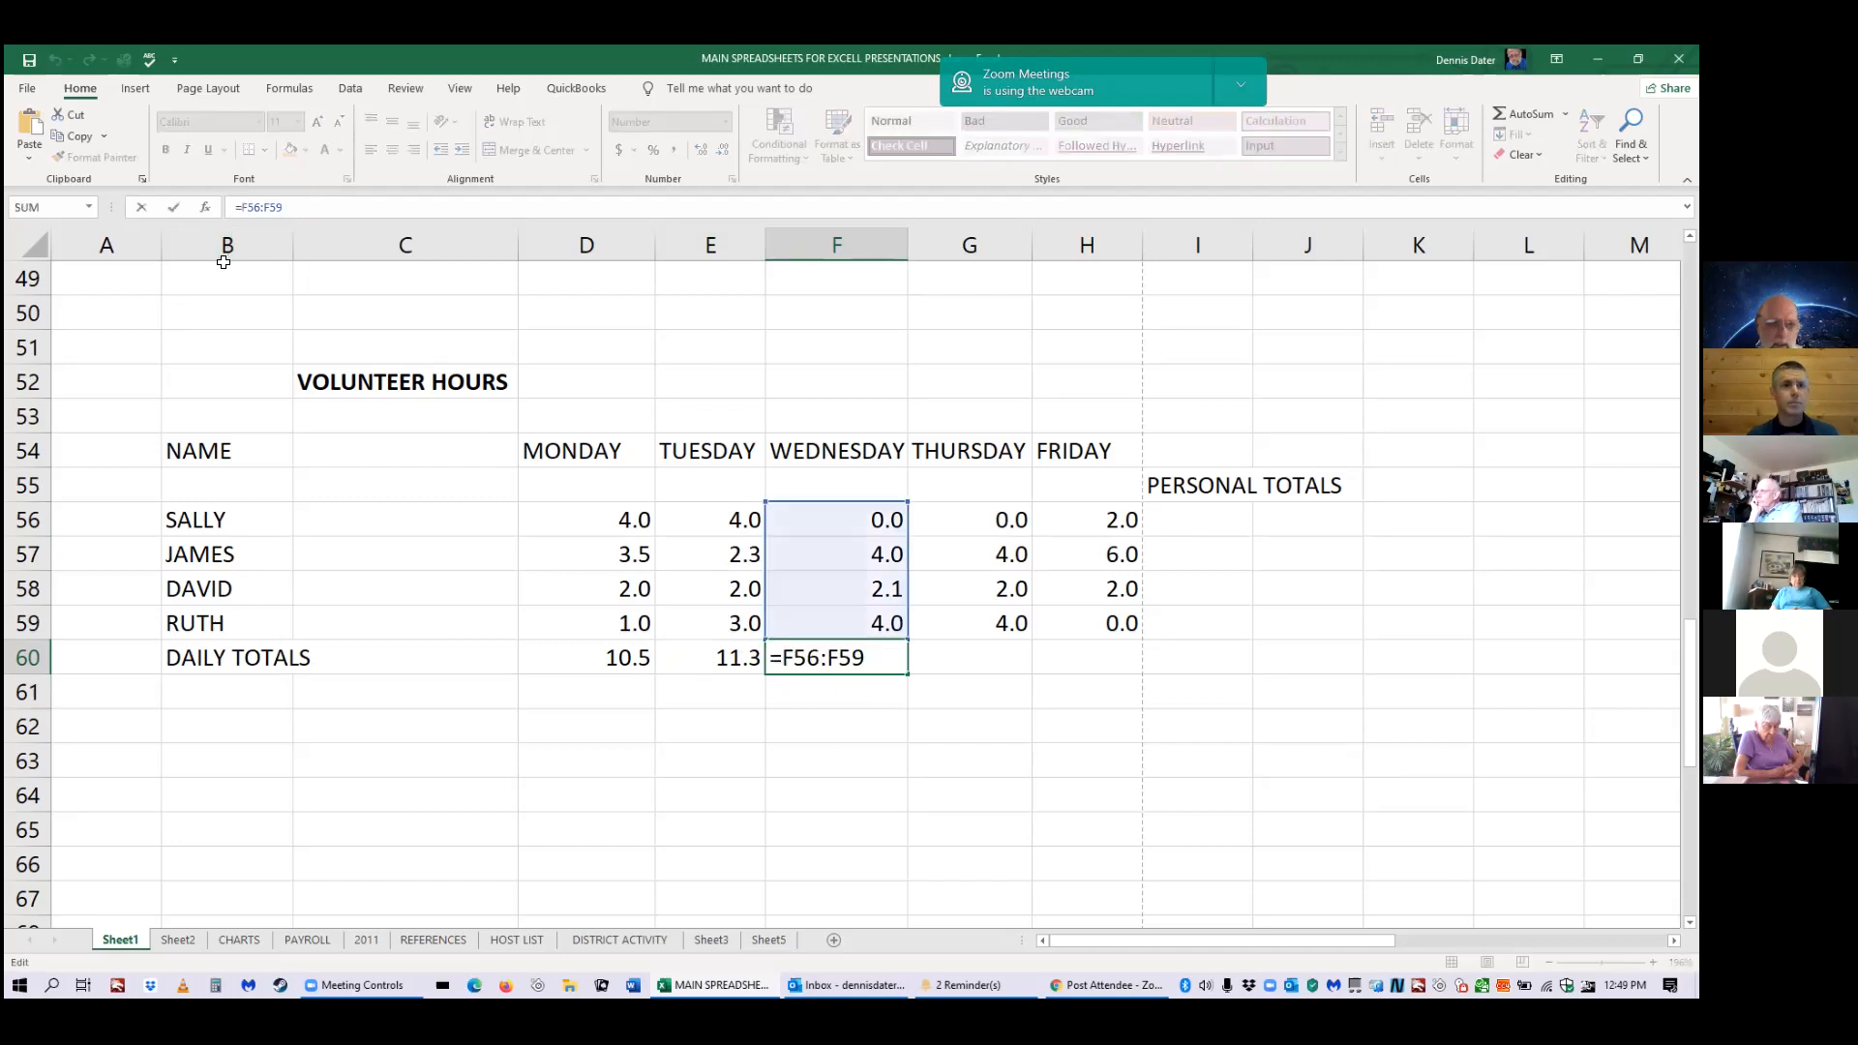
Fix F60's formula to =SUM(F56:F59) so Wednesday's total shows 10.1.
type("sum")
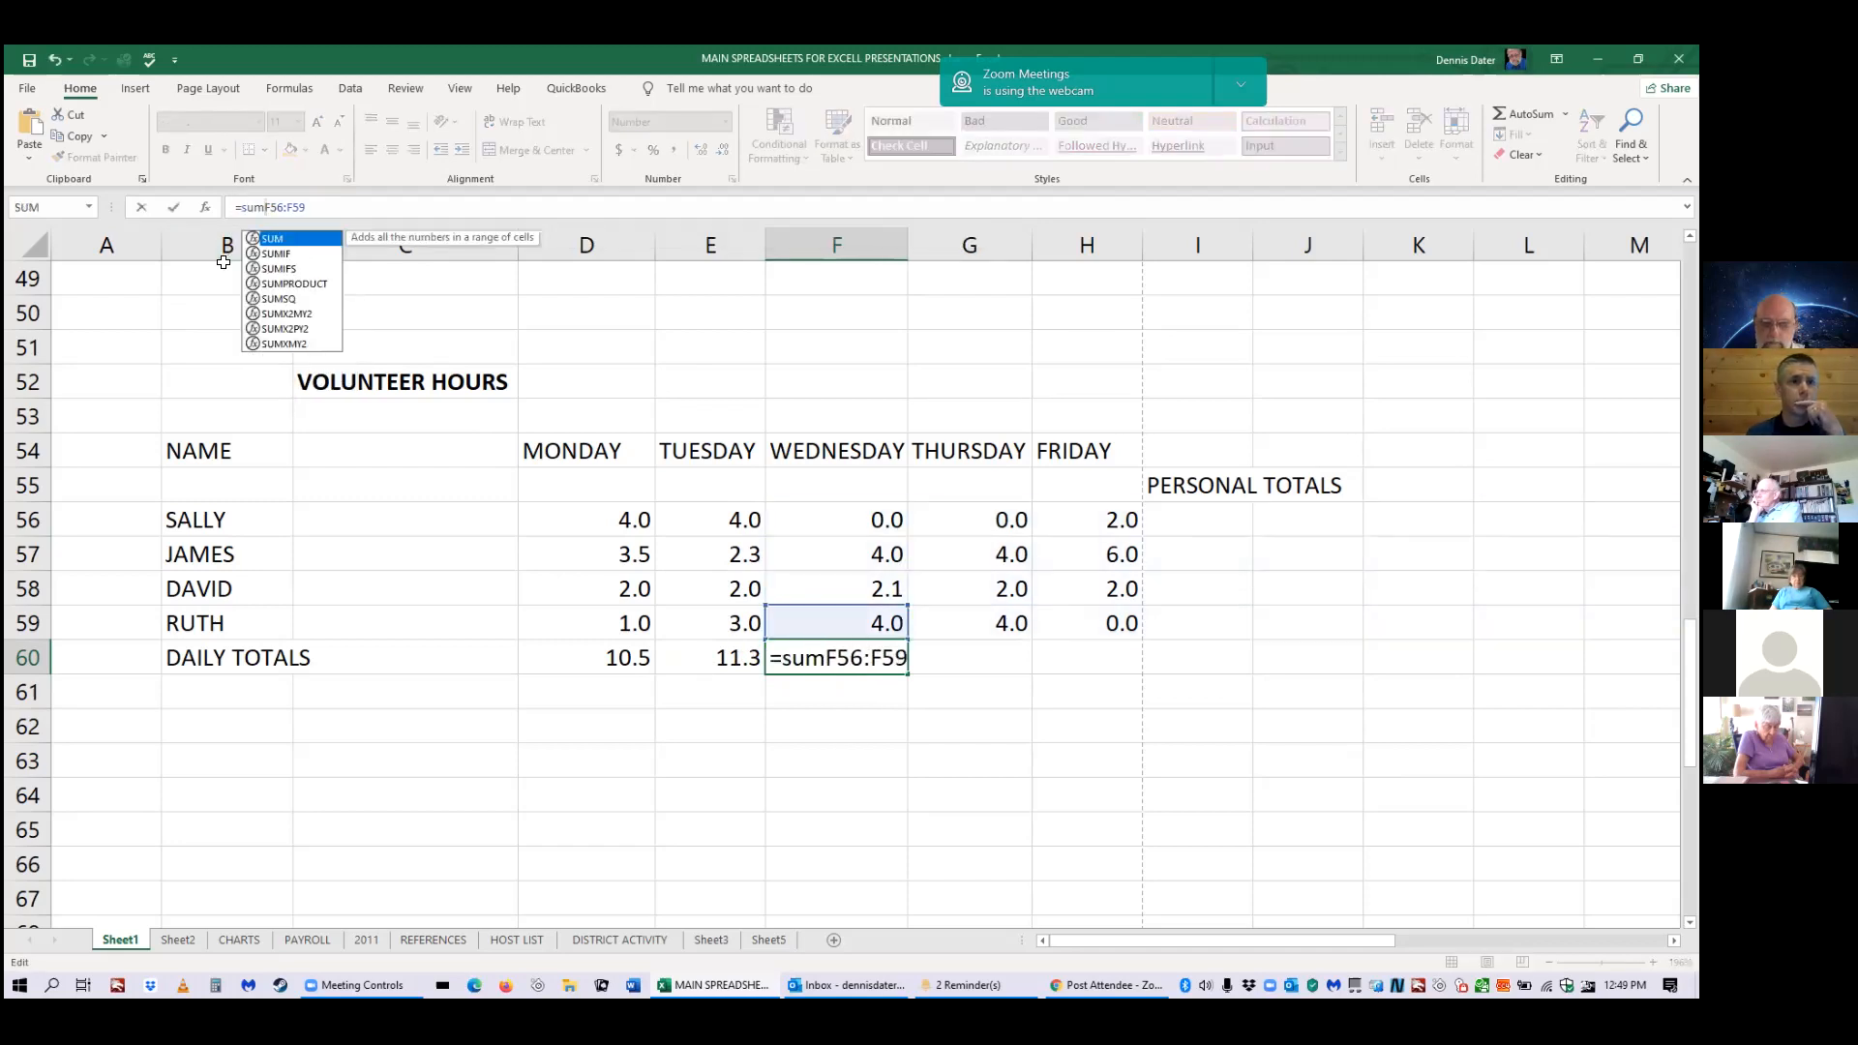
key("Return")
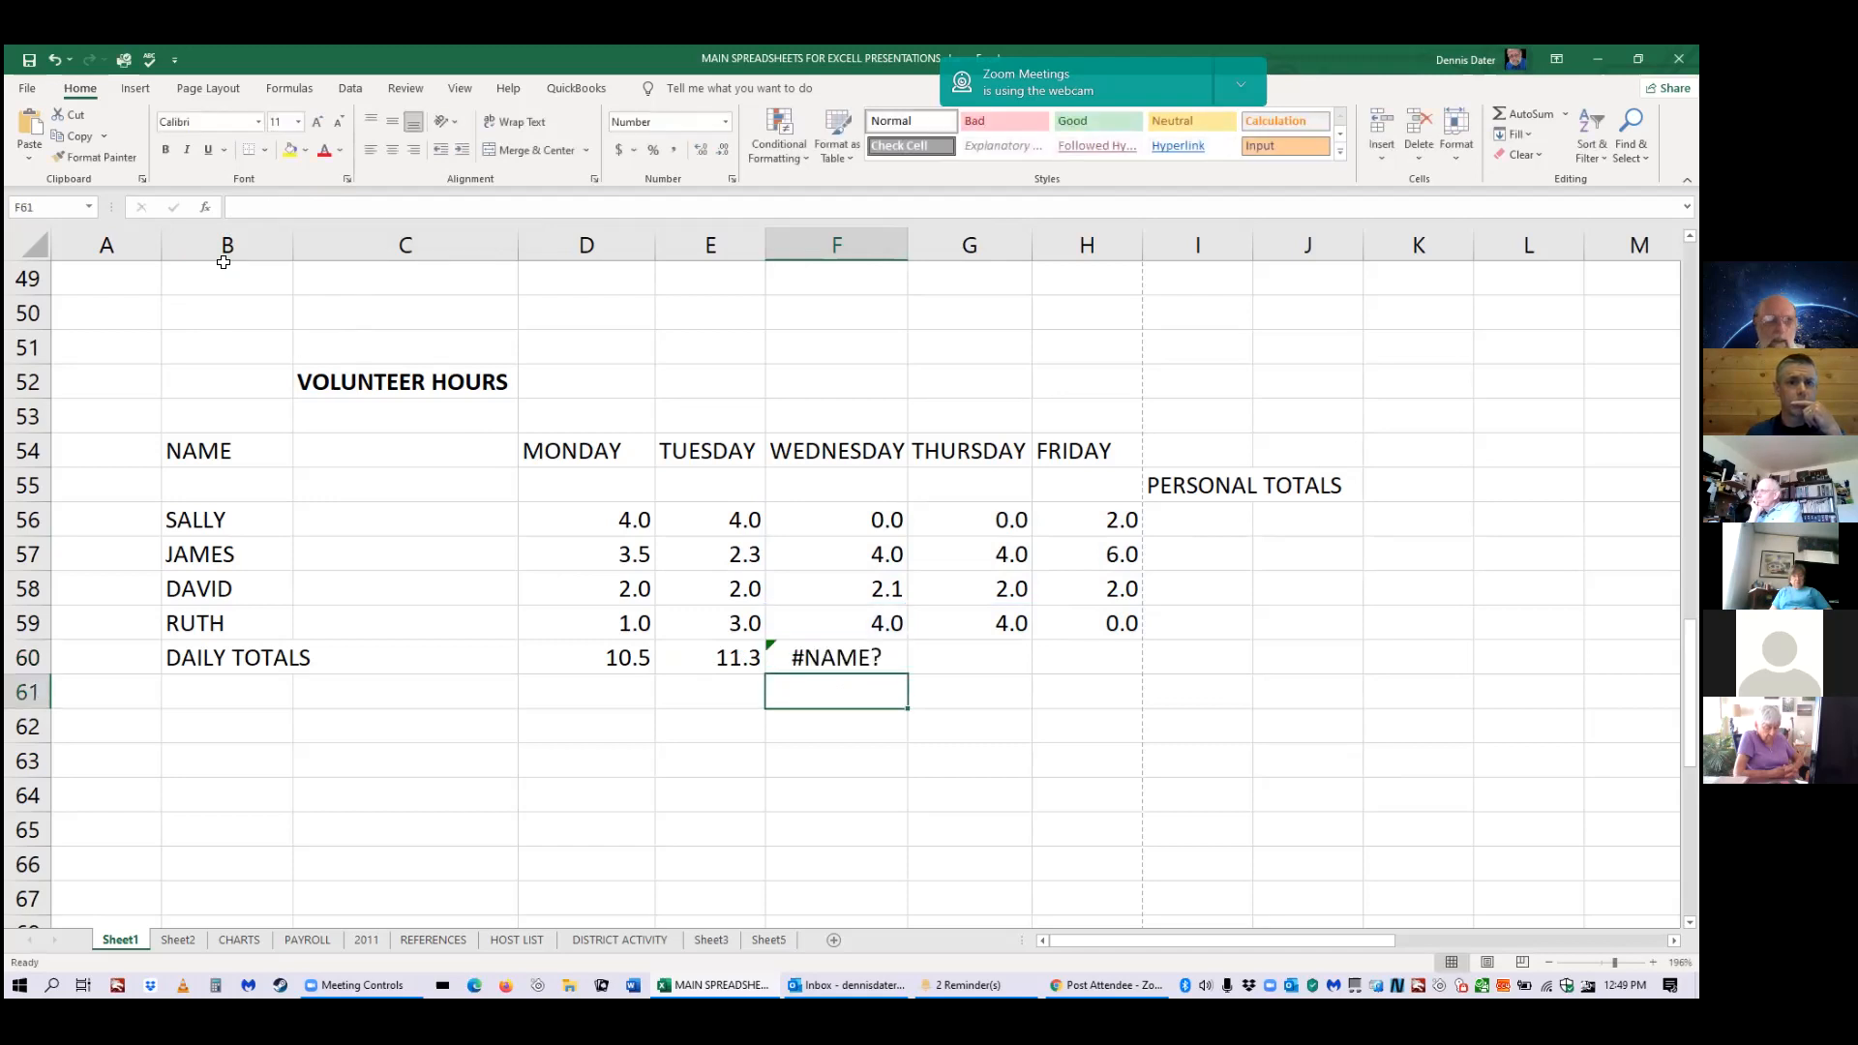
left_click(792, 650)
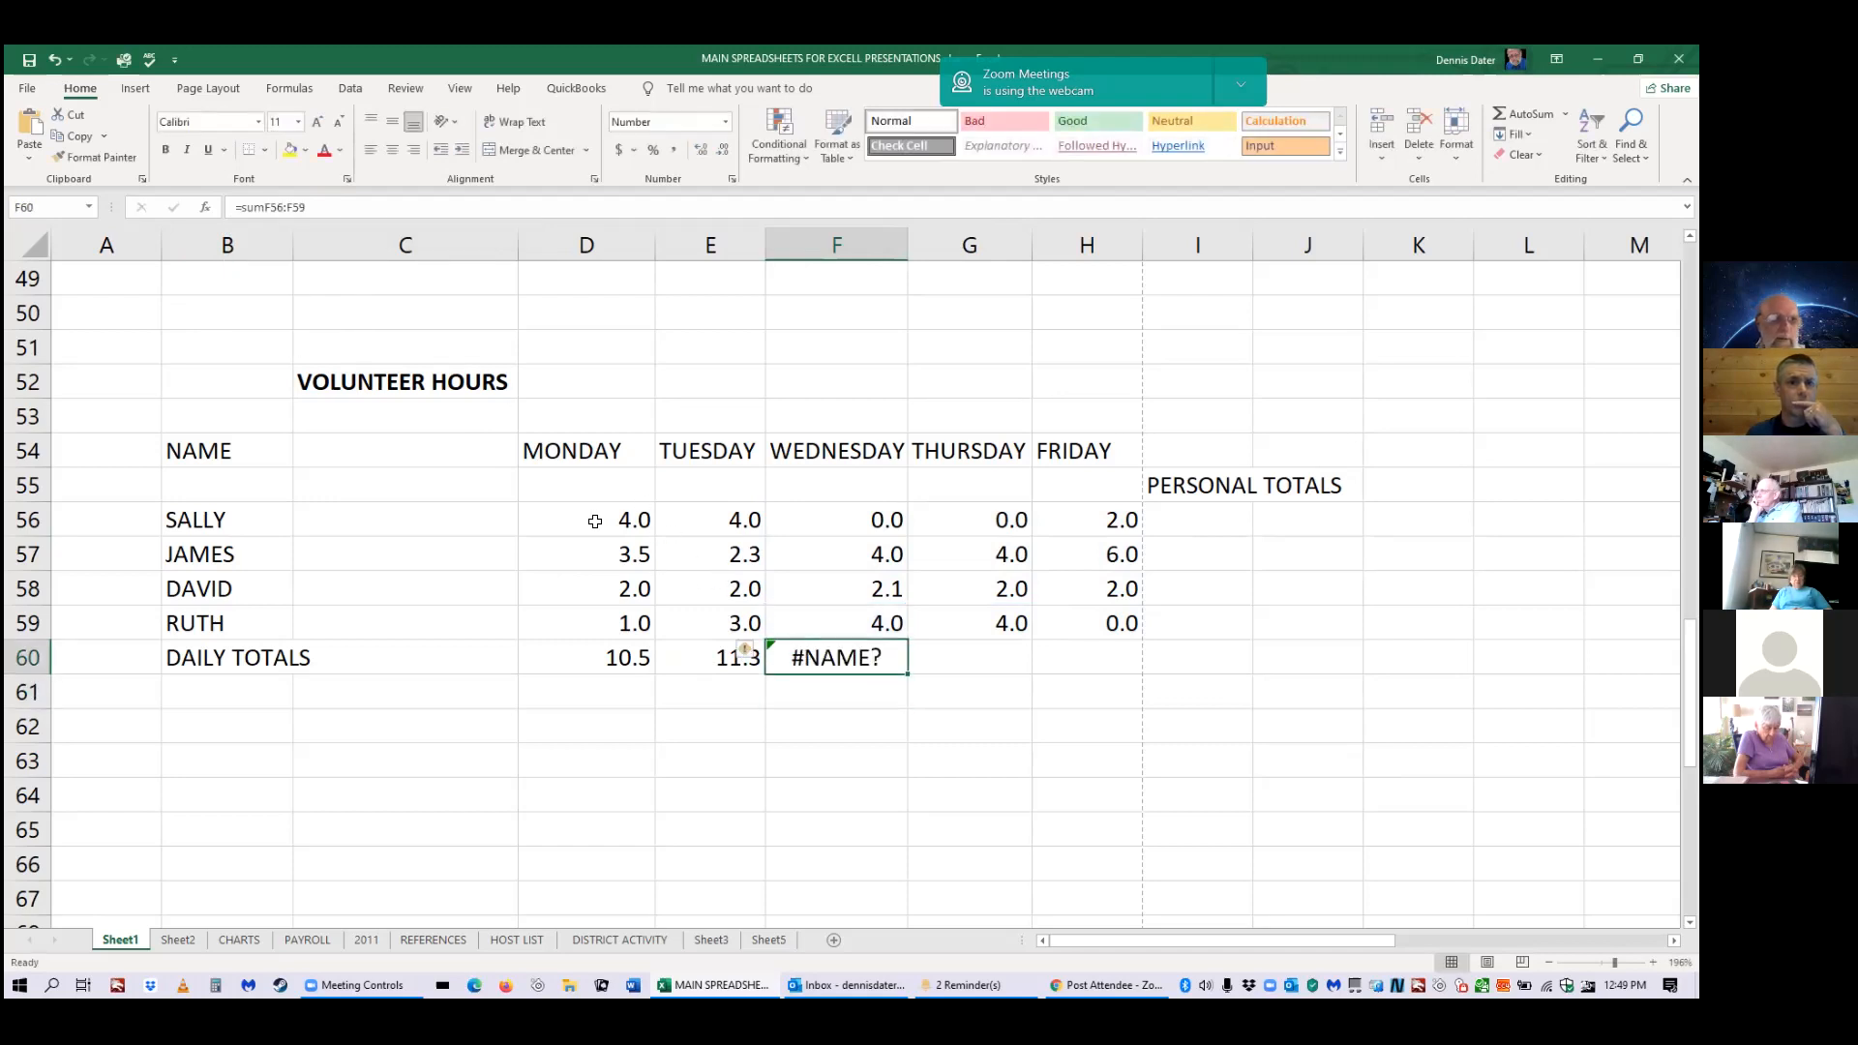
left_click(267, 207)
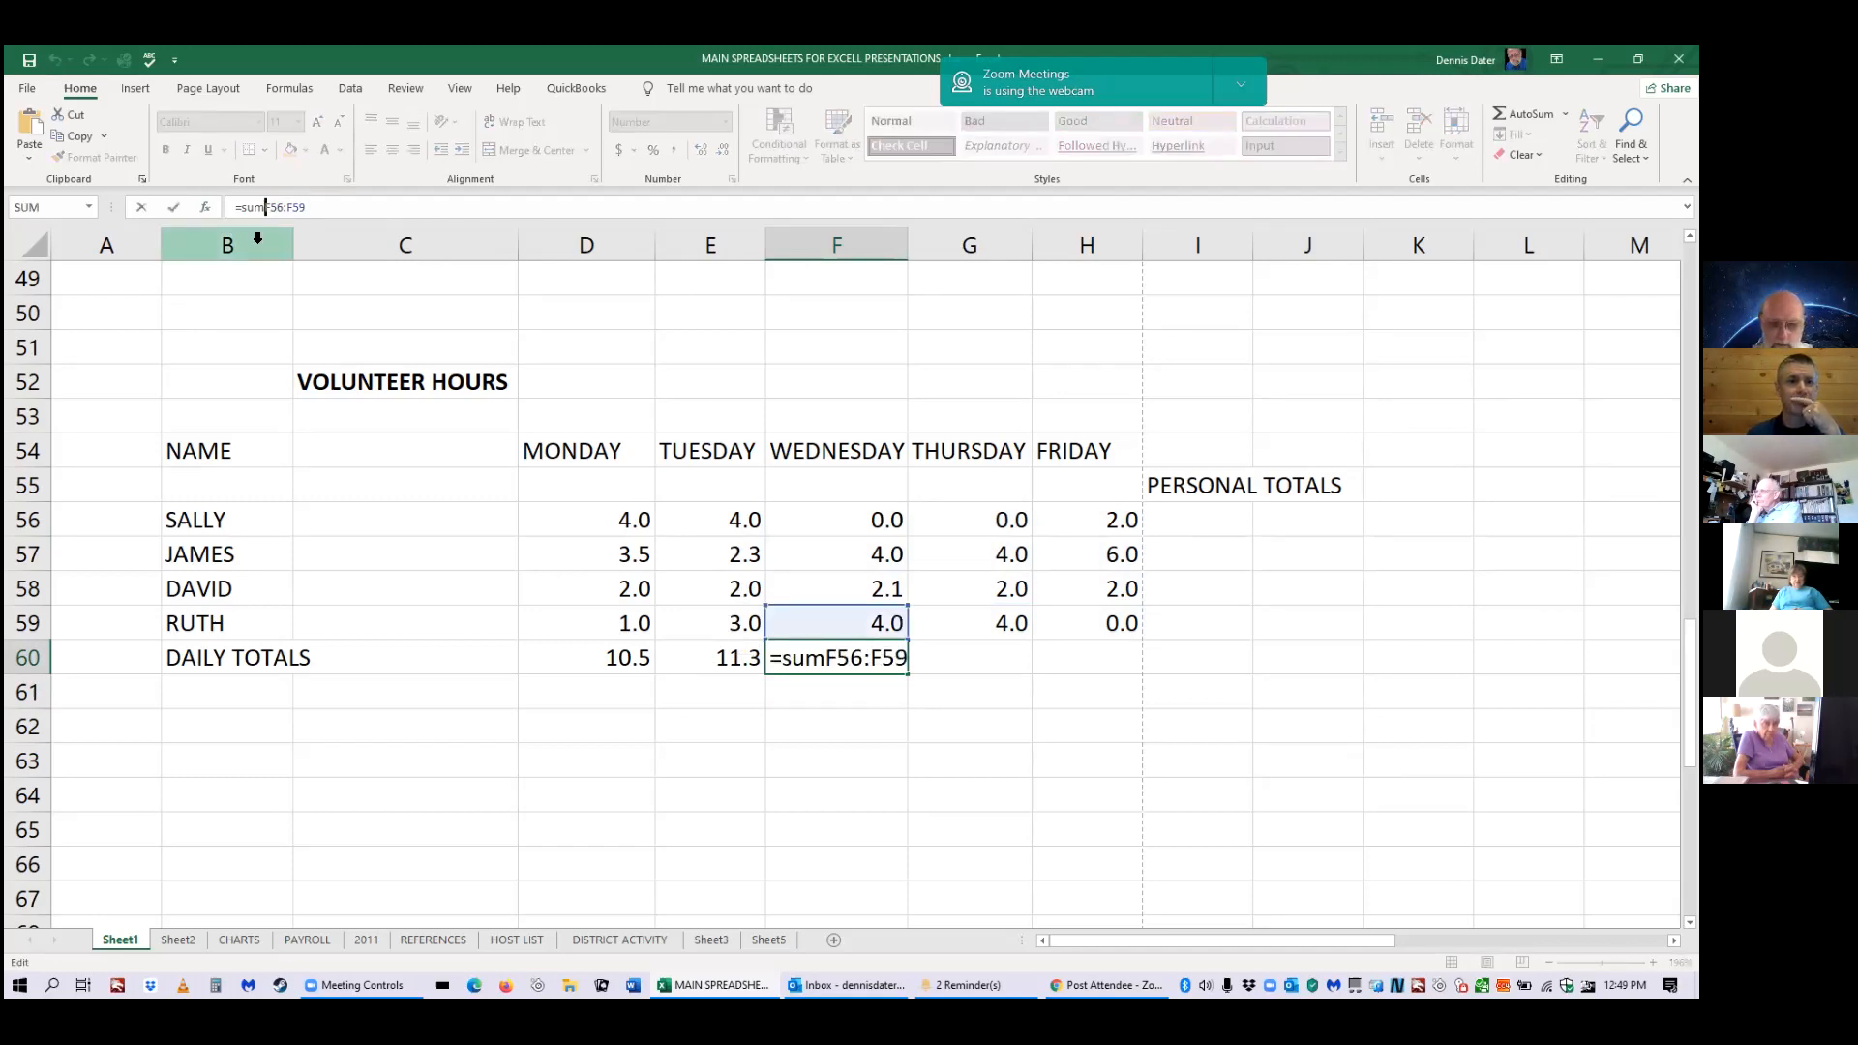
type("(")
left_click(319, 207)
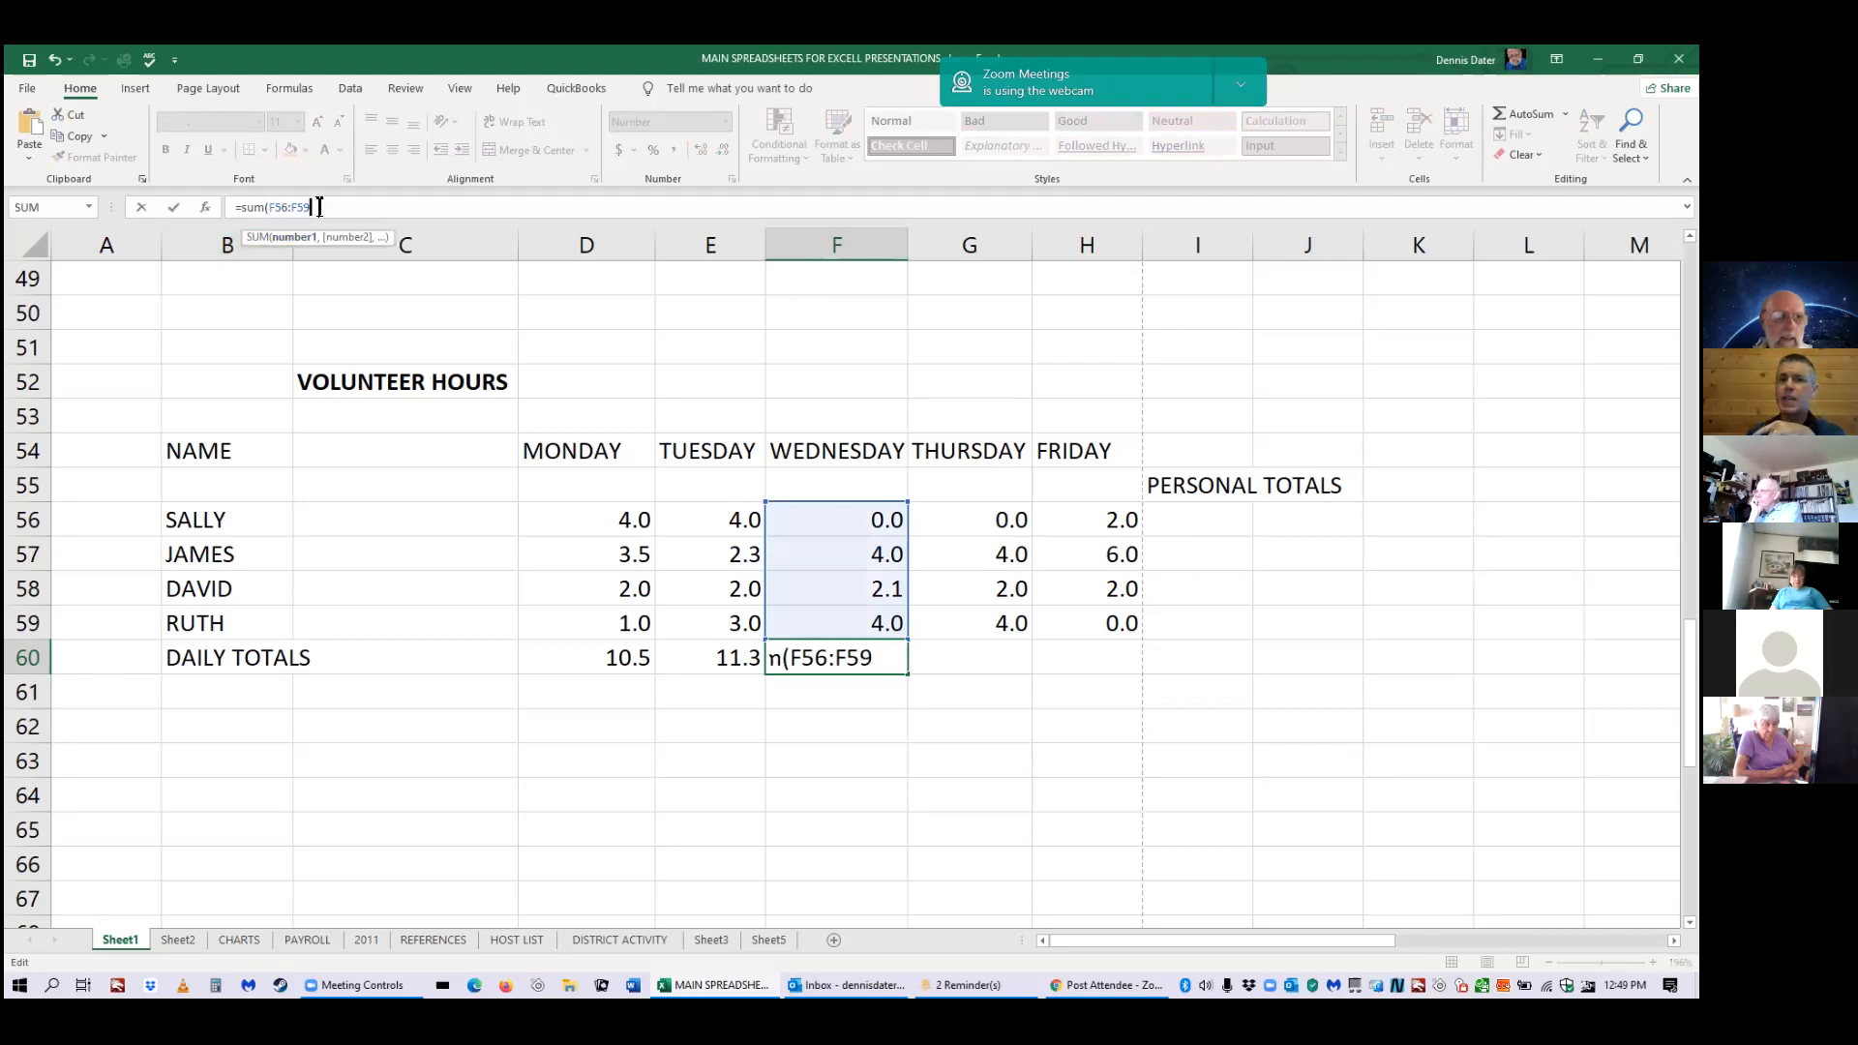
type(")")
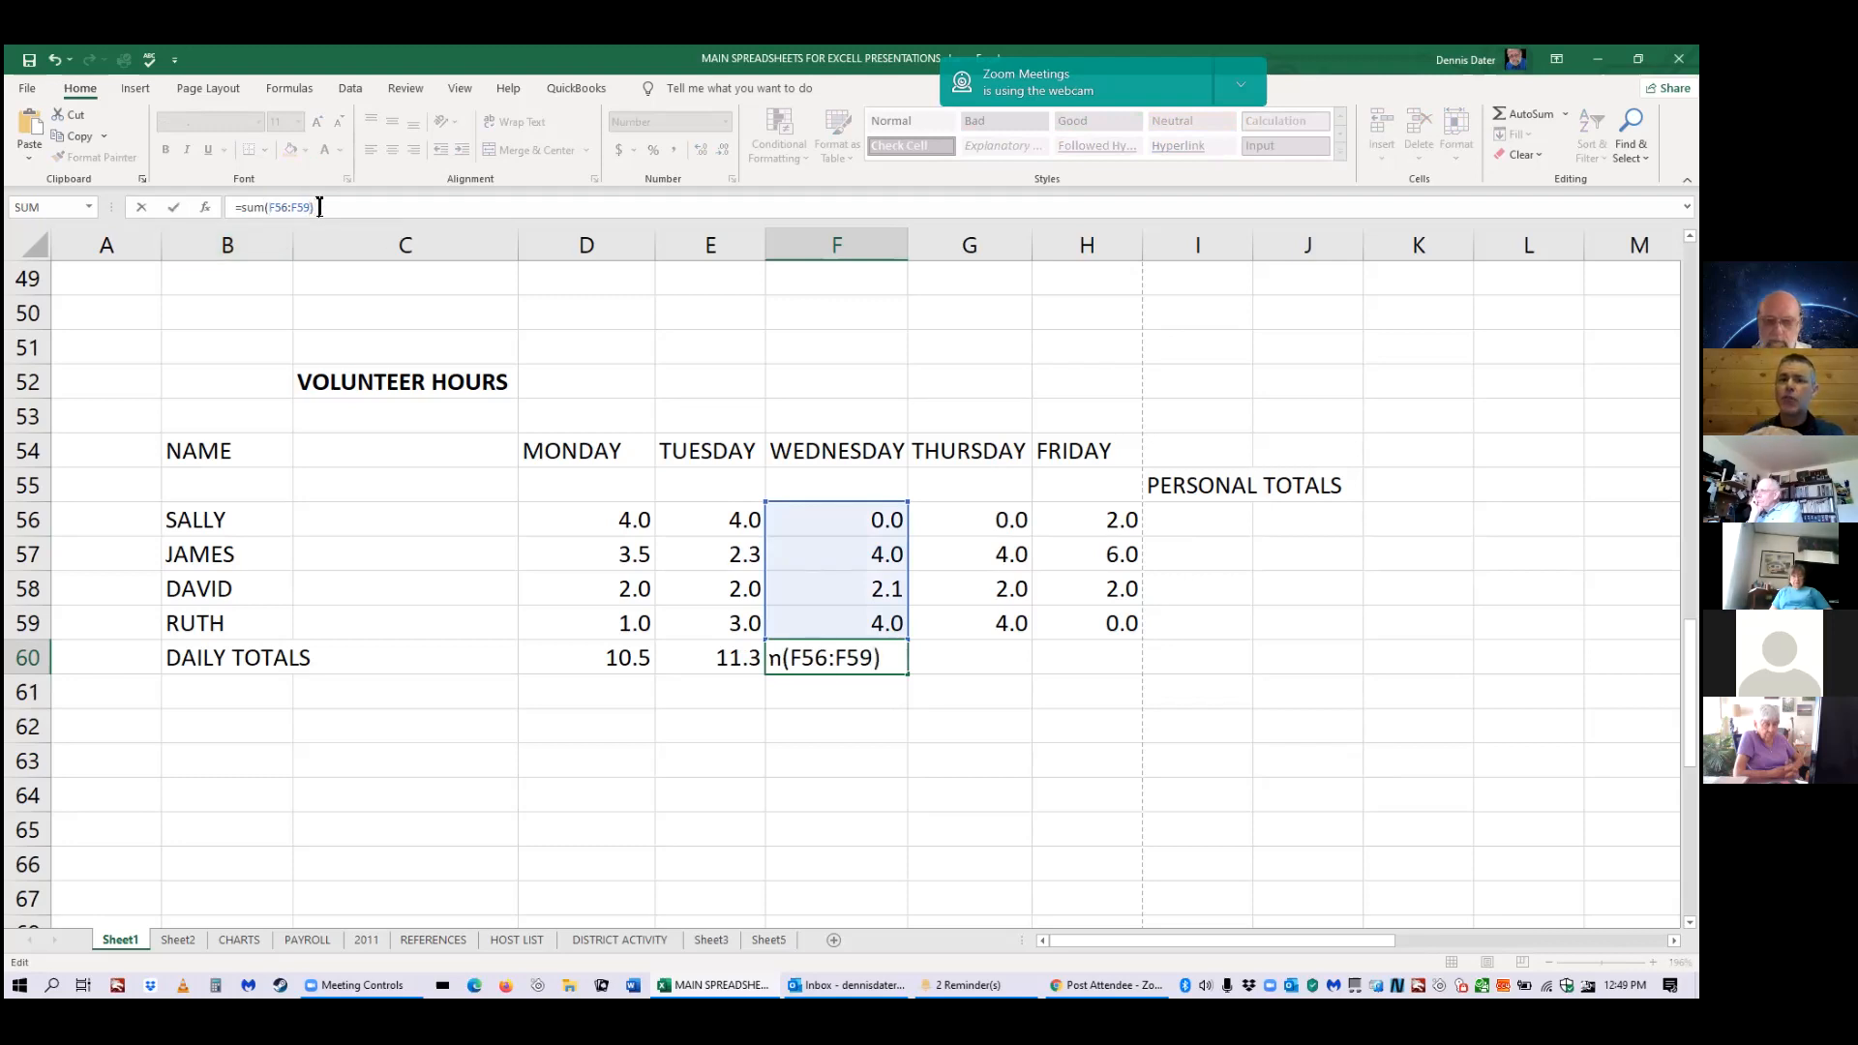
key("Return")
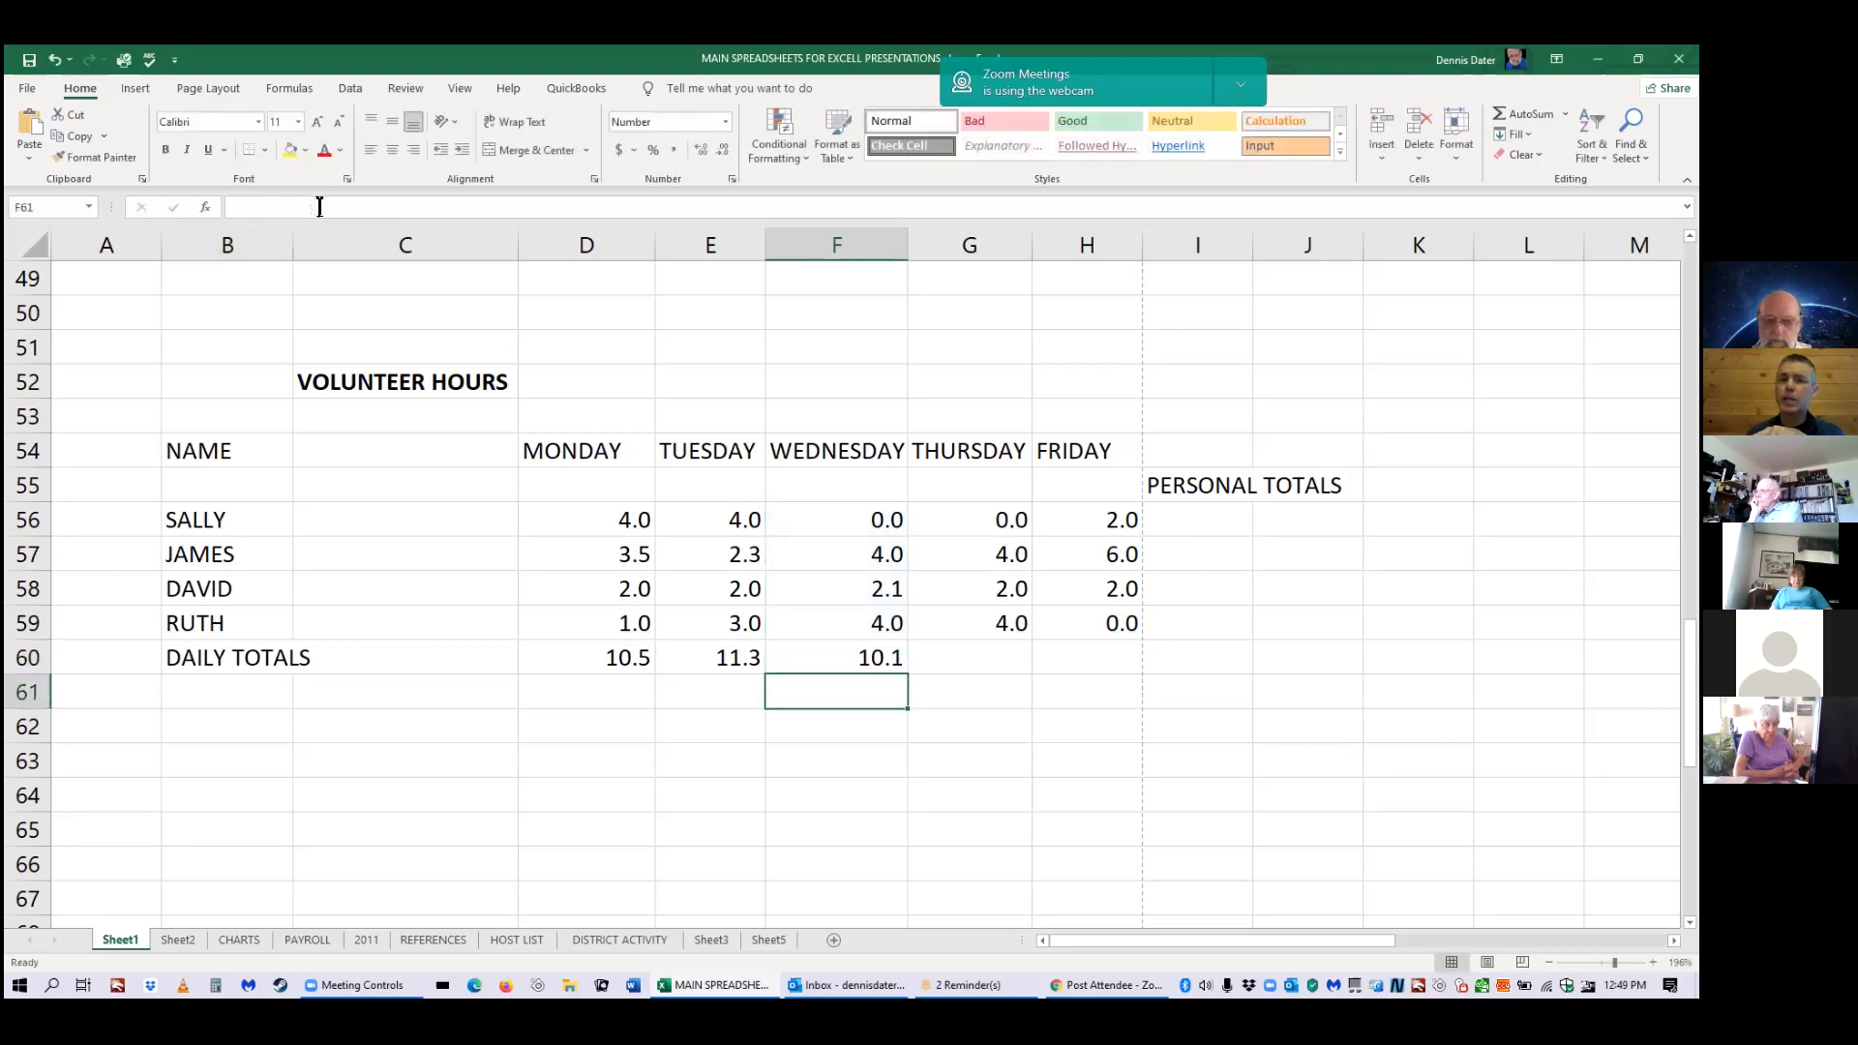
left_click(895, 661)
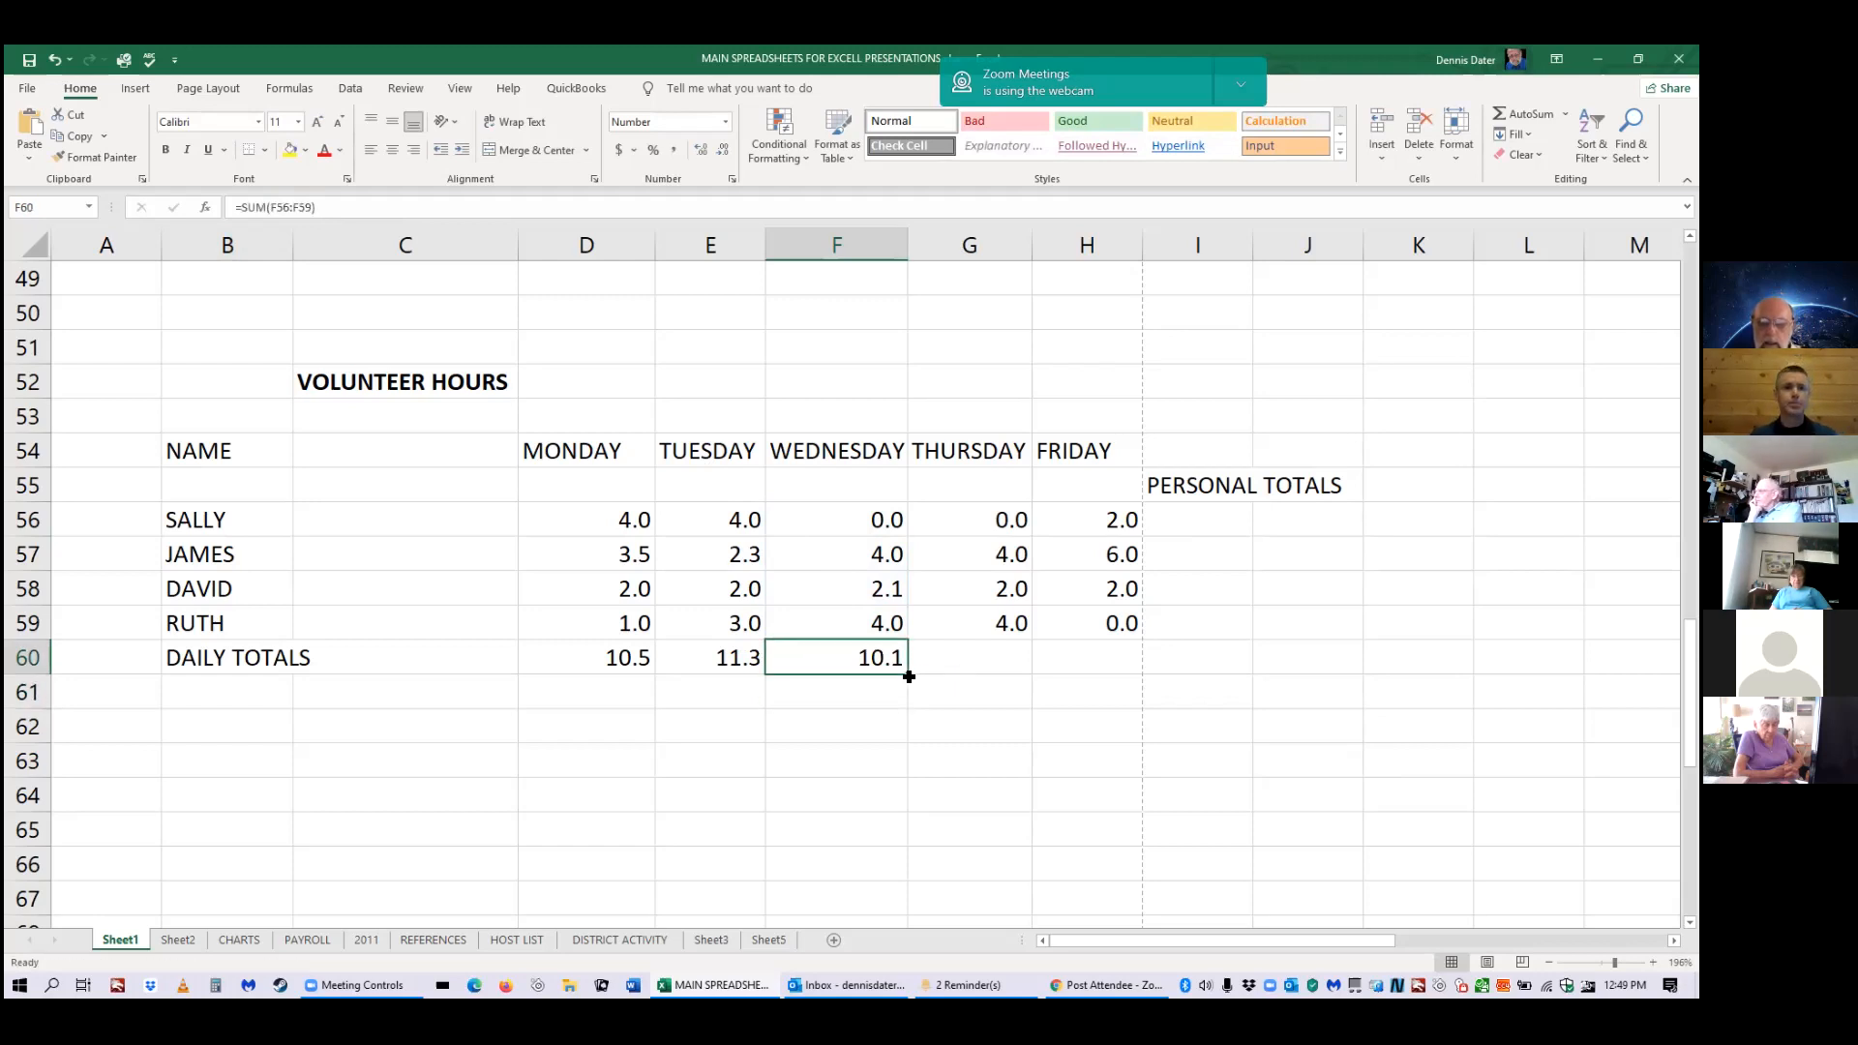
Fill F60's SUM formula right into G60 so Thursday's total reads 10.0.
left_click_drag(904, 671, 984, 667)
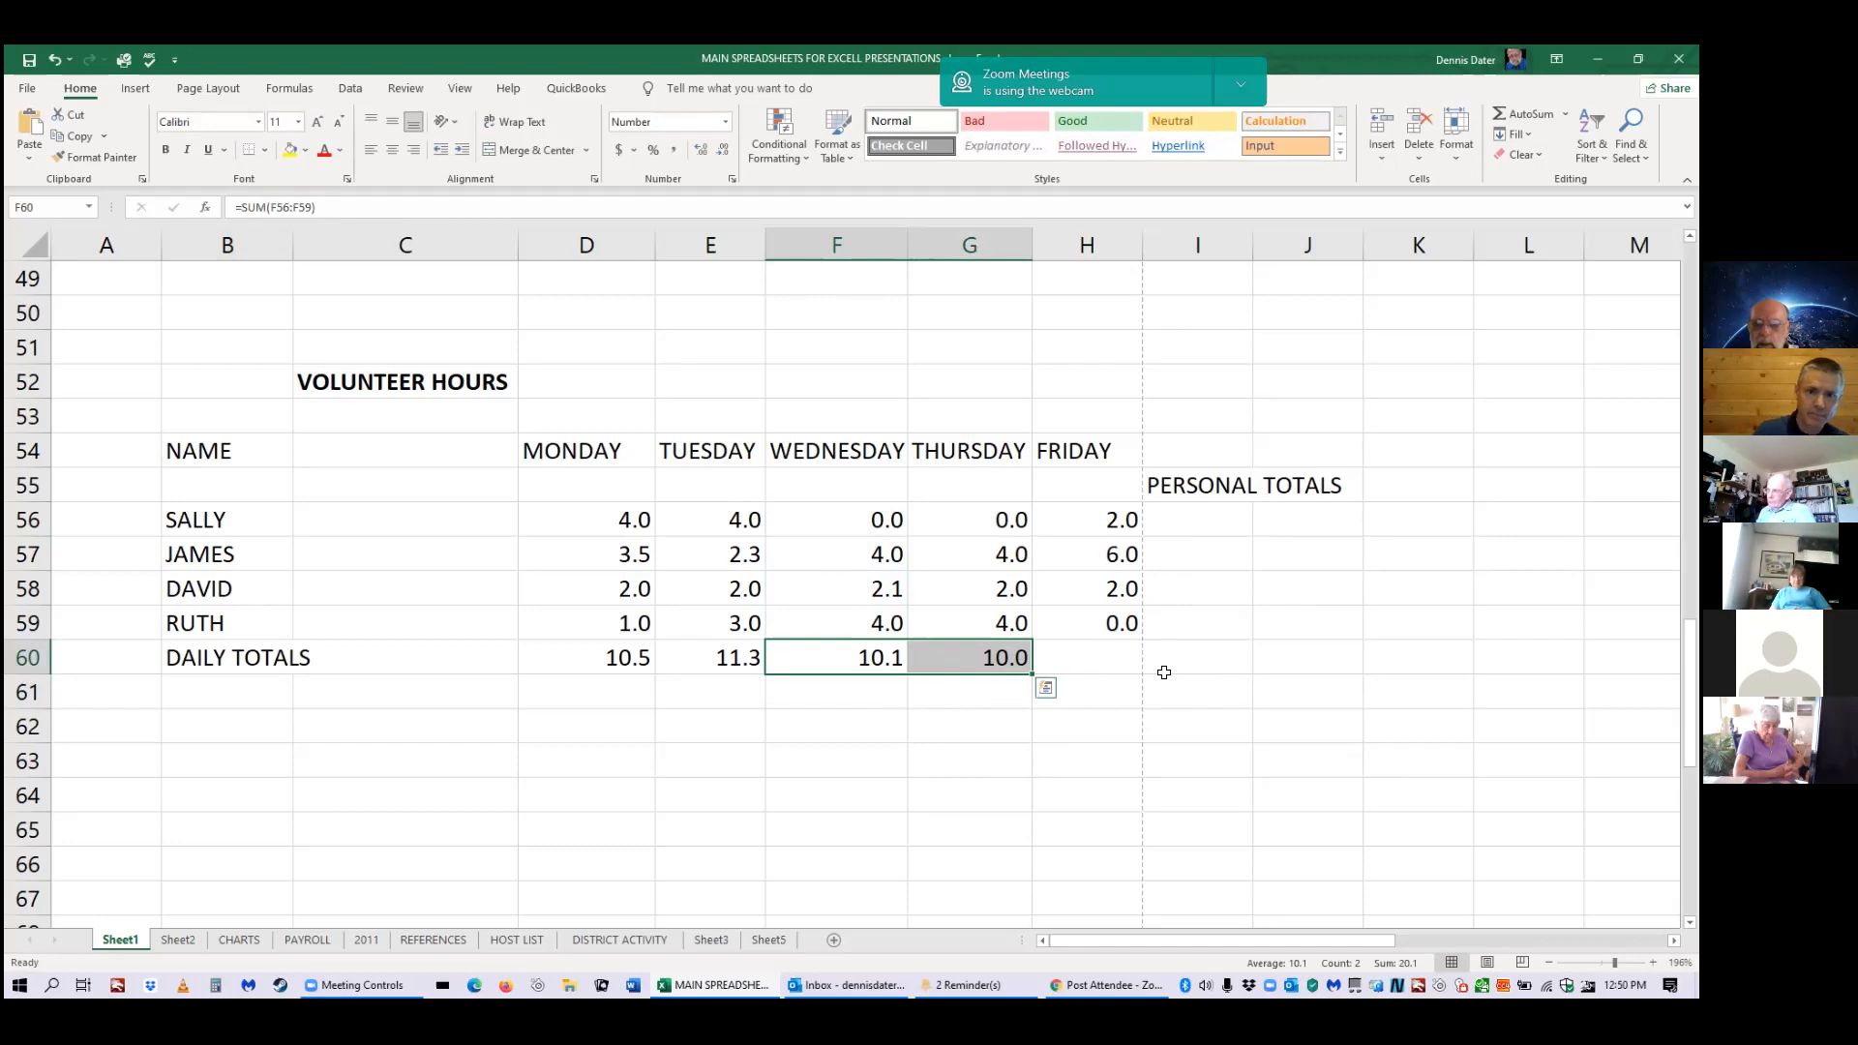
left_click(1100, 655)
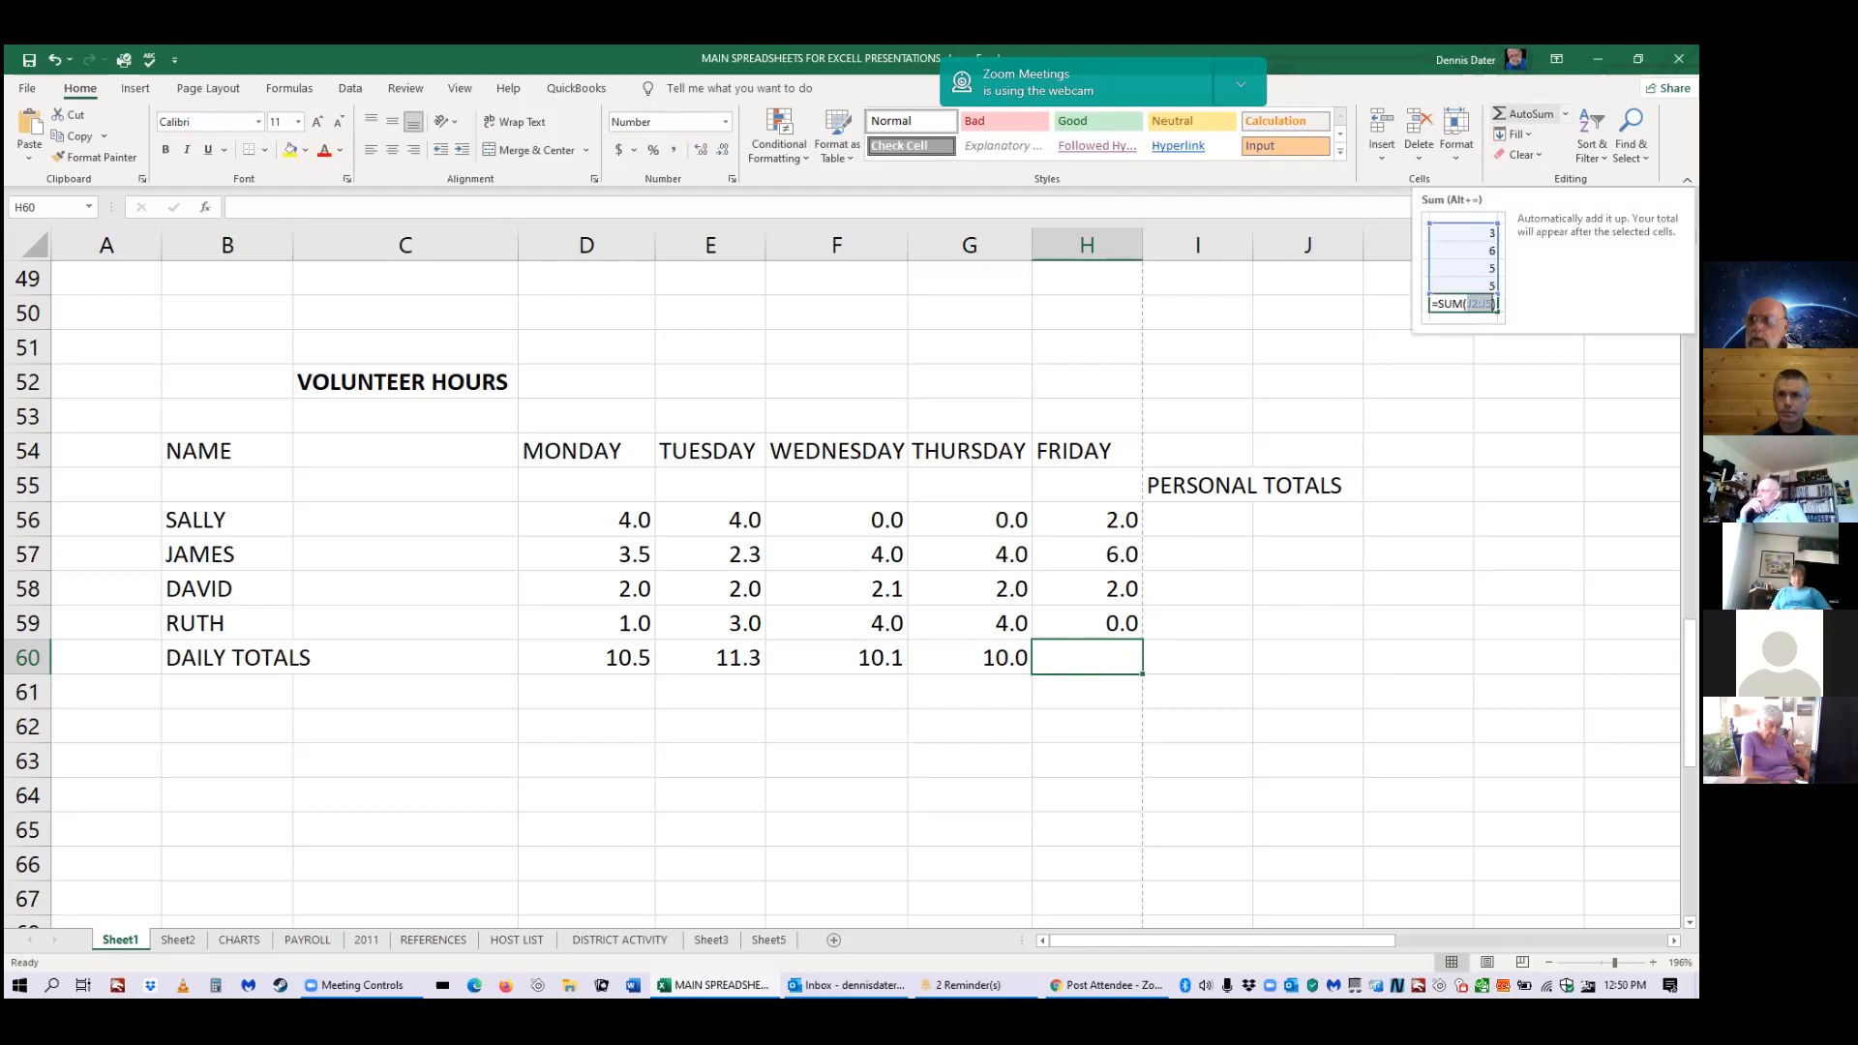
AutoSum Friday's hours into H60 as =SUM(H56:H59), giving 10.0.
left_click(1526, 114)
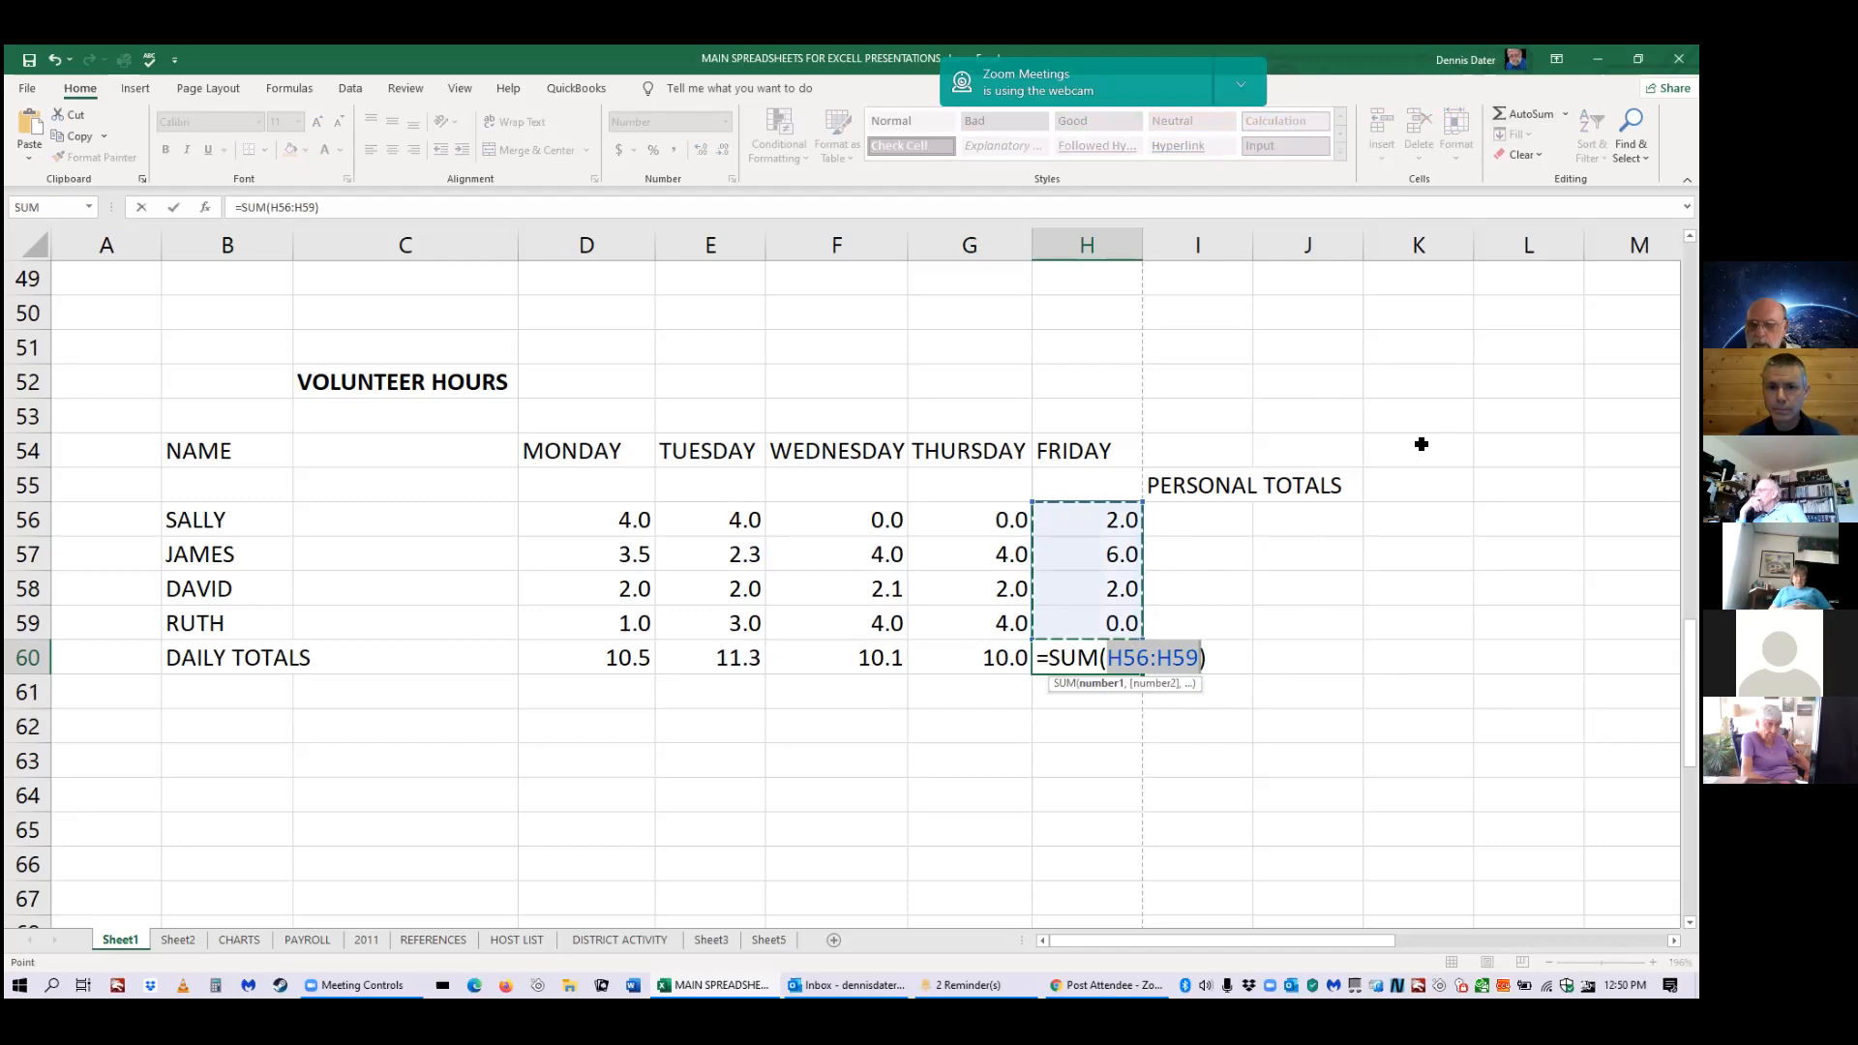
key("Return")
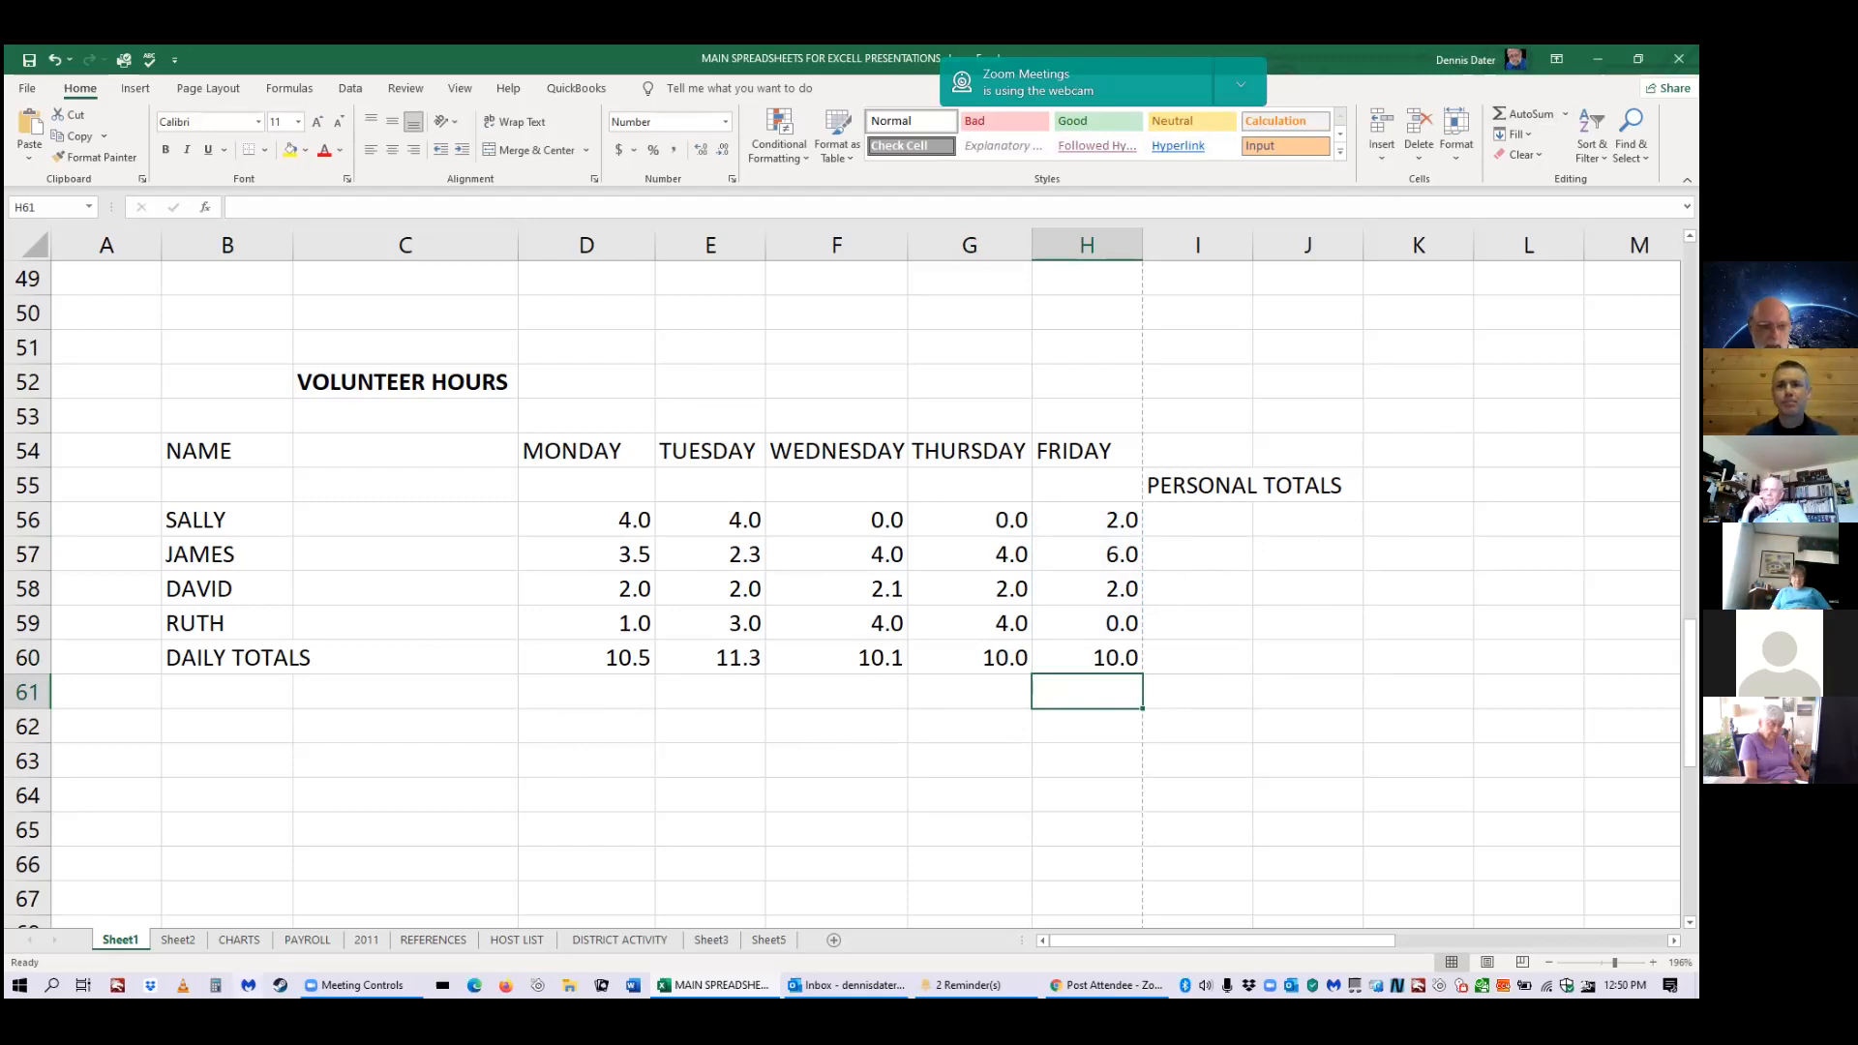
left_click(237, 941)
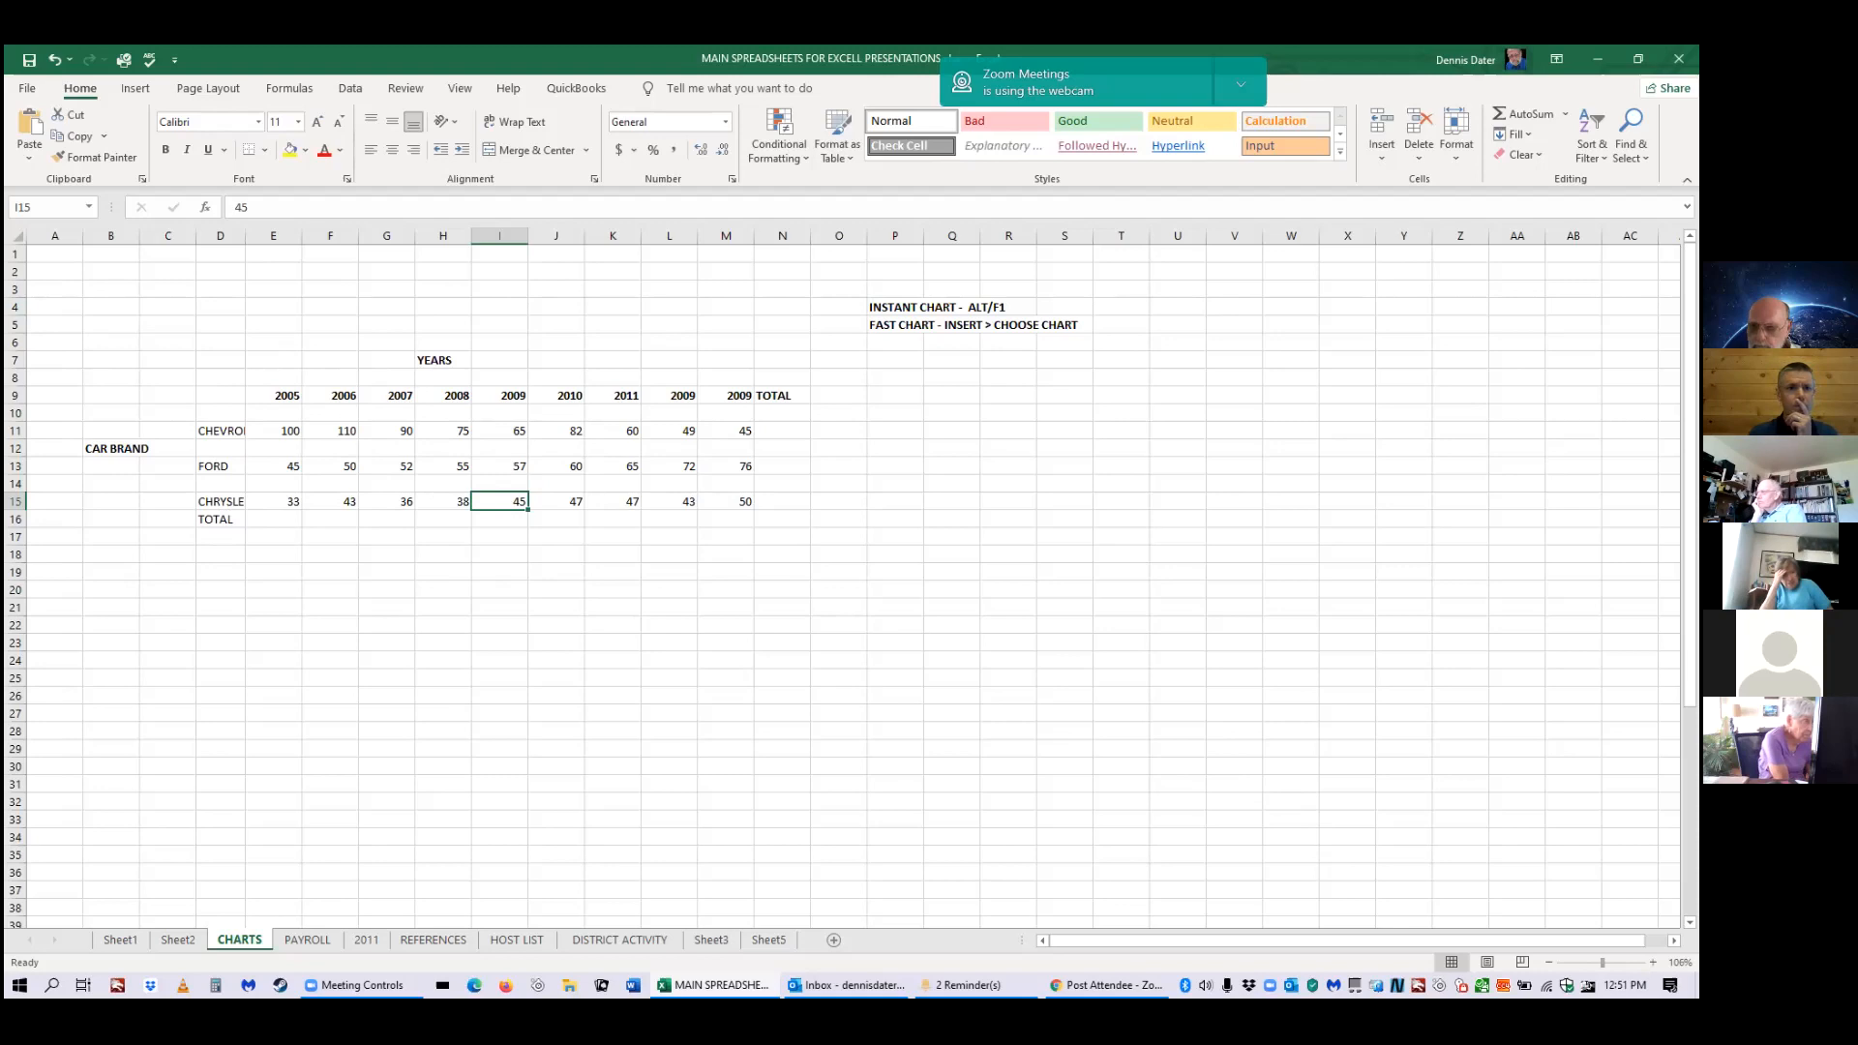
Zoom in on the CHARTS sheet and select the brand-by-year sales data D9:L15.
left_click_drag(1602, 962, 1606, 962)
scroll(1336, 832, "up", 2)
scroll(1336, 831, "up", 3)
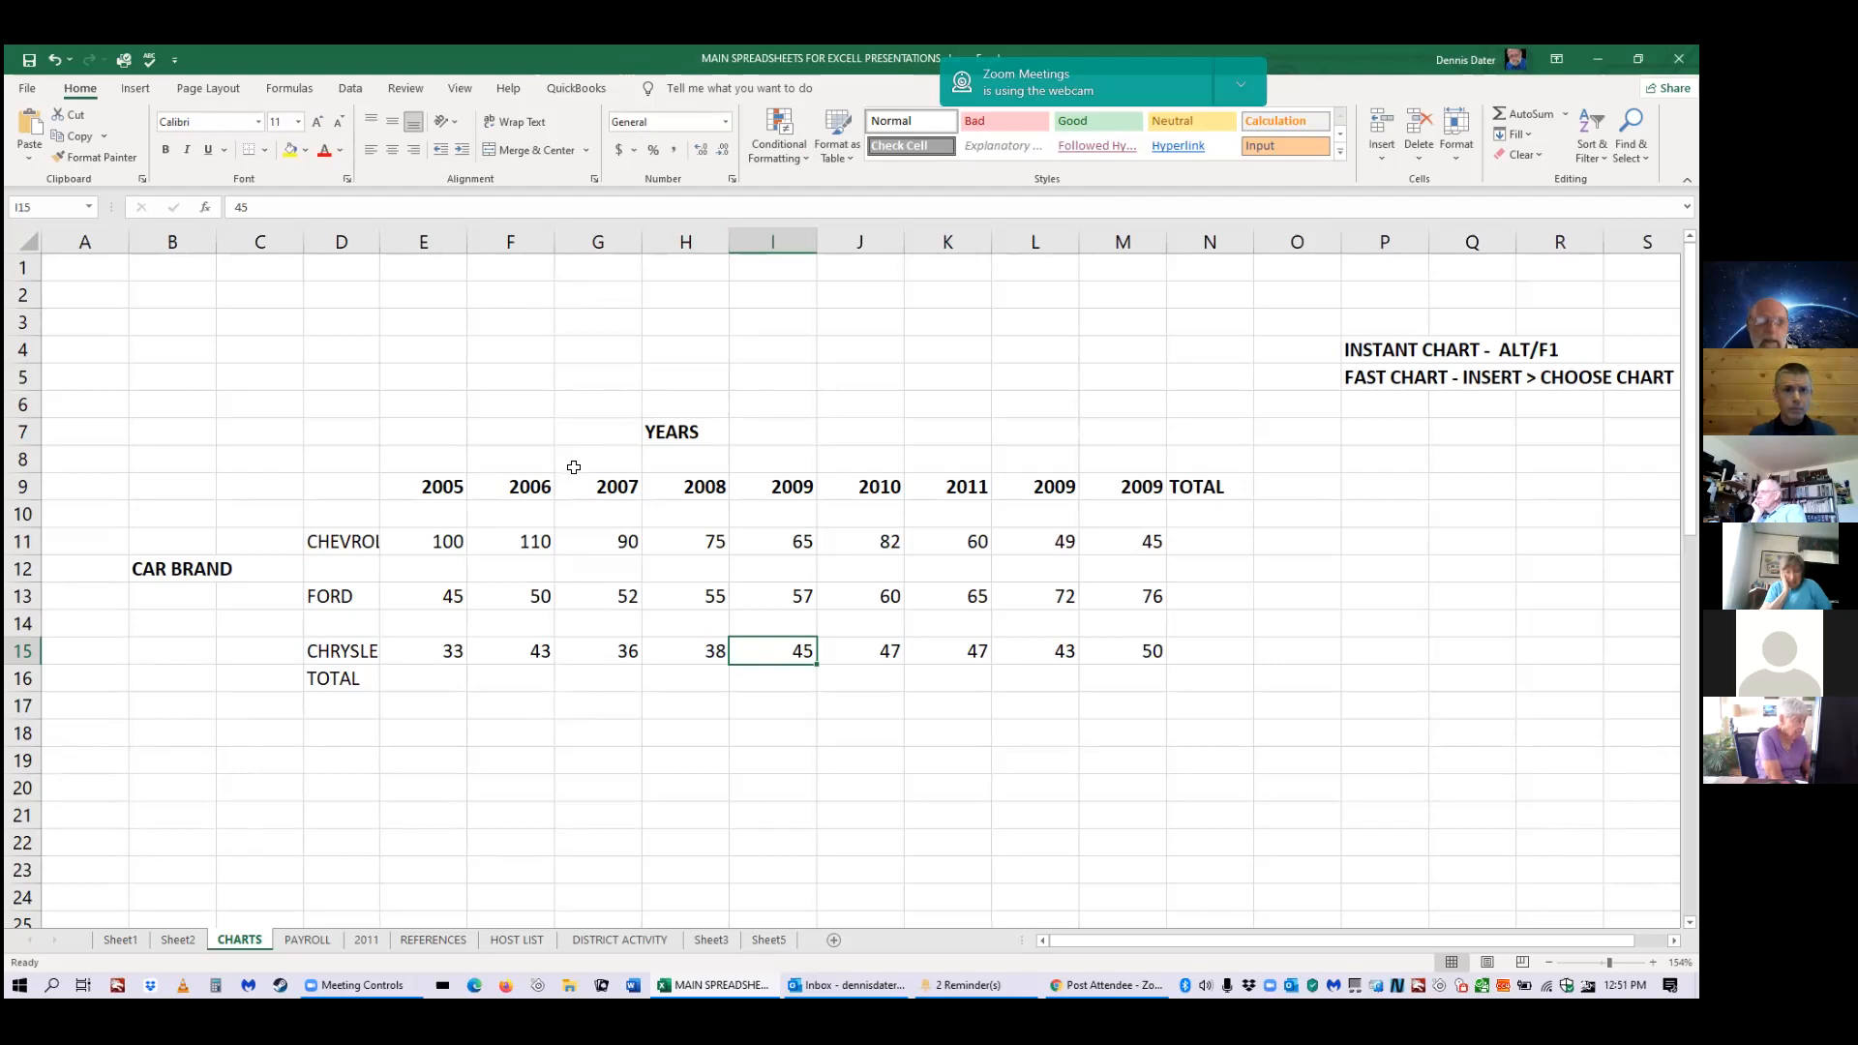
left_click_drag(372, 491, 1017, 643)
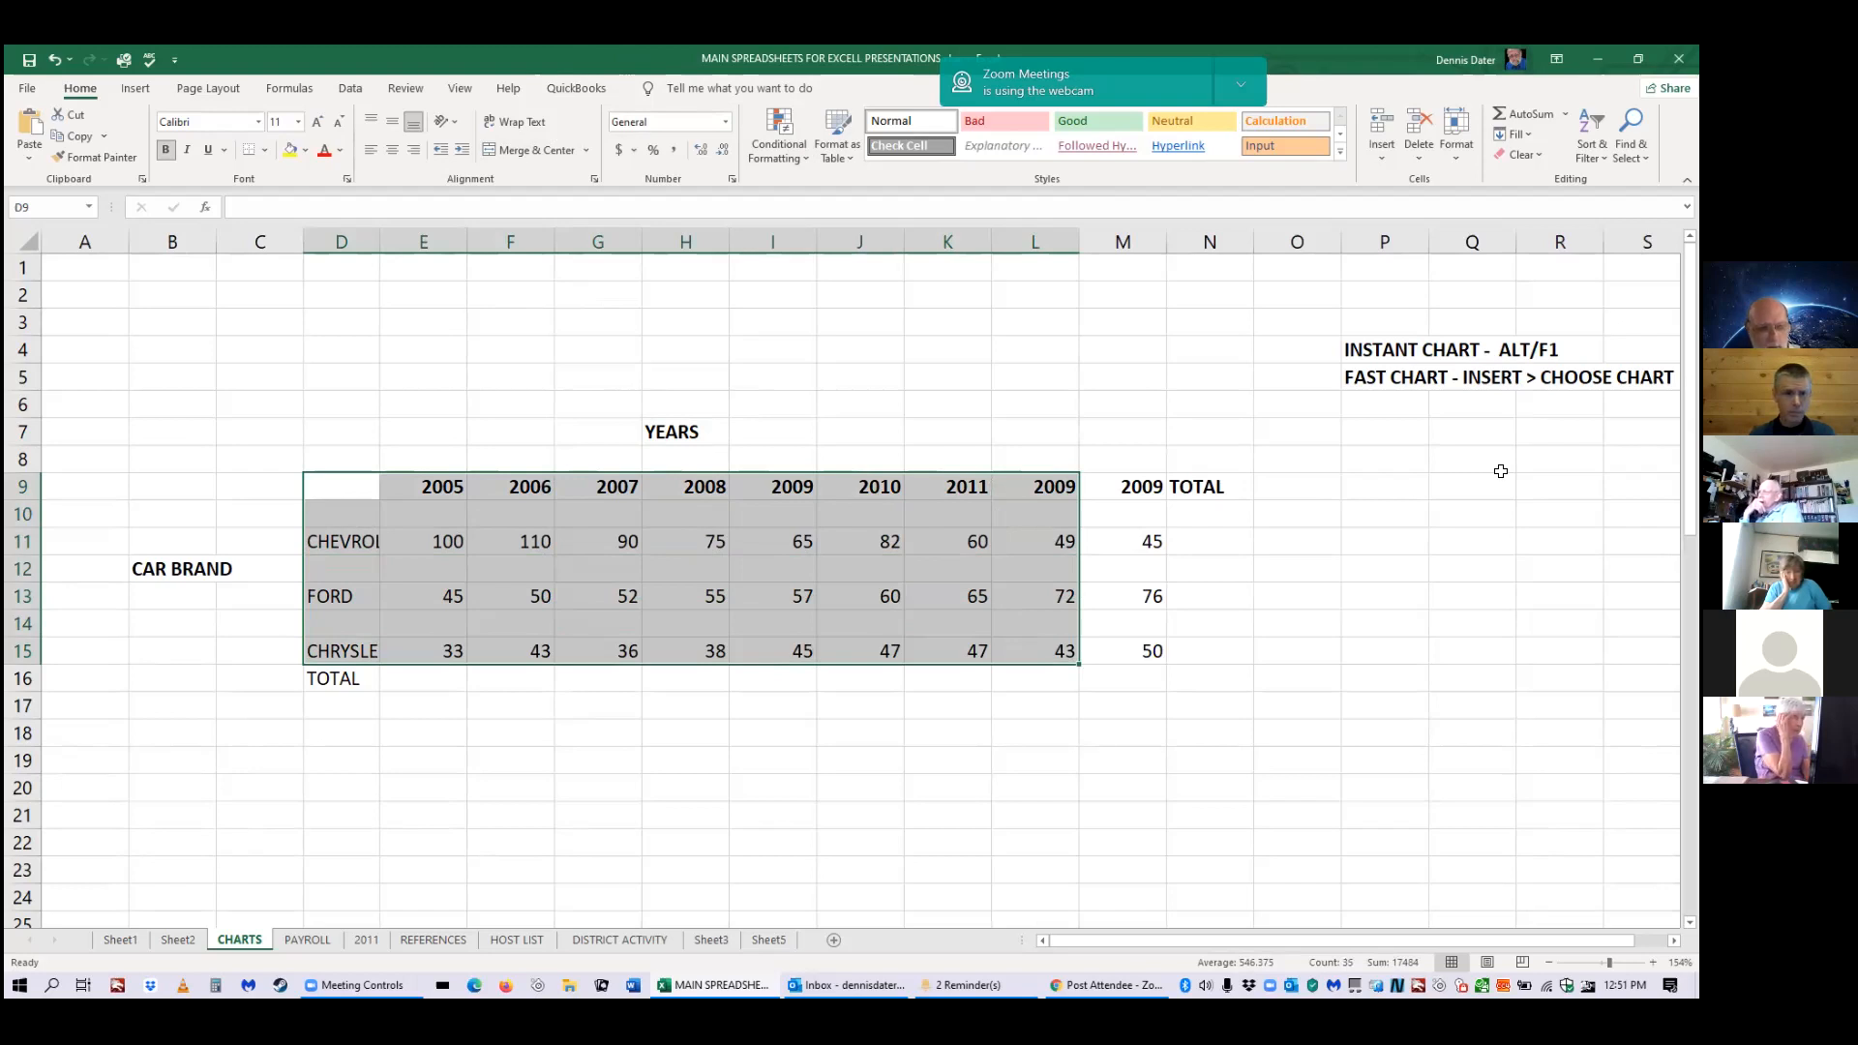
Insert an instant column chart of the car-brand sales with Alt+F1 and drag it down to row 16.
key("alt+F1")
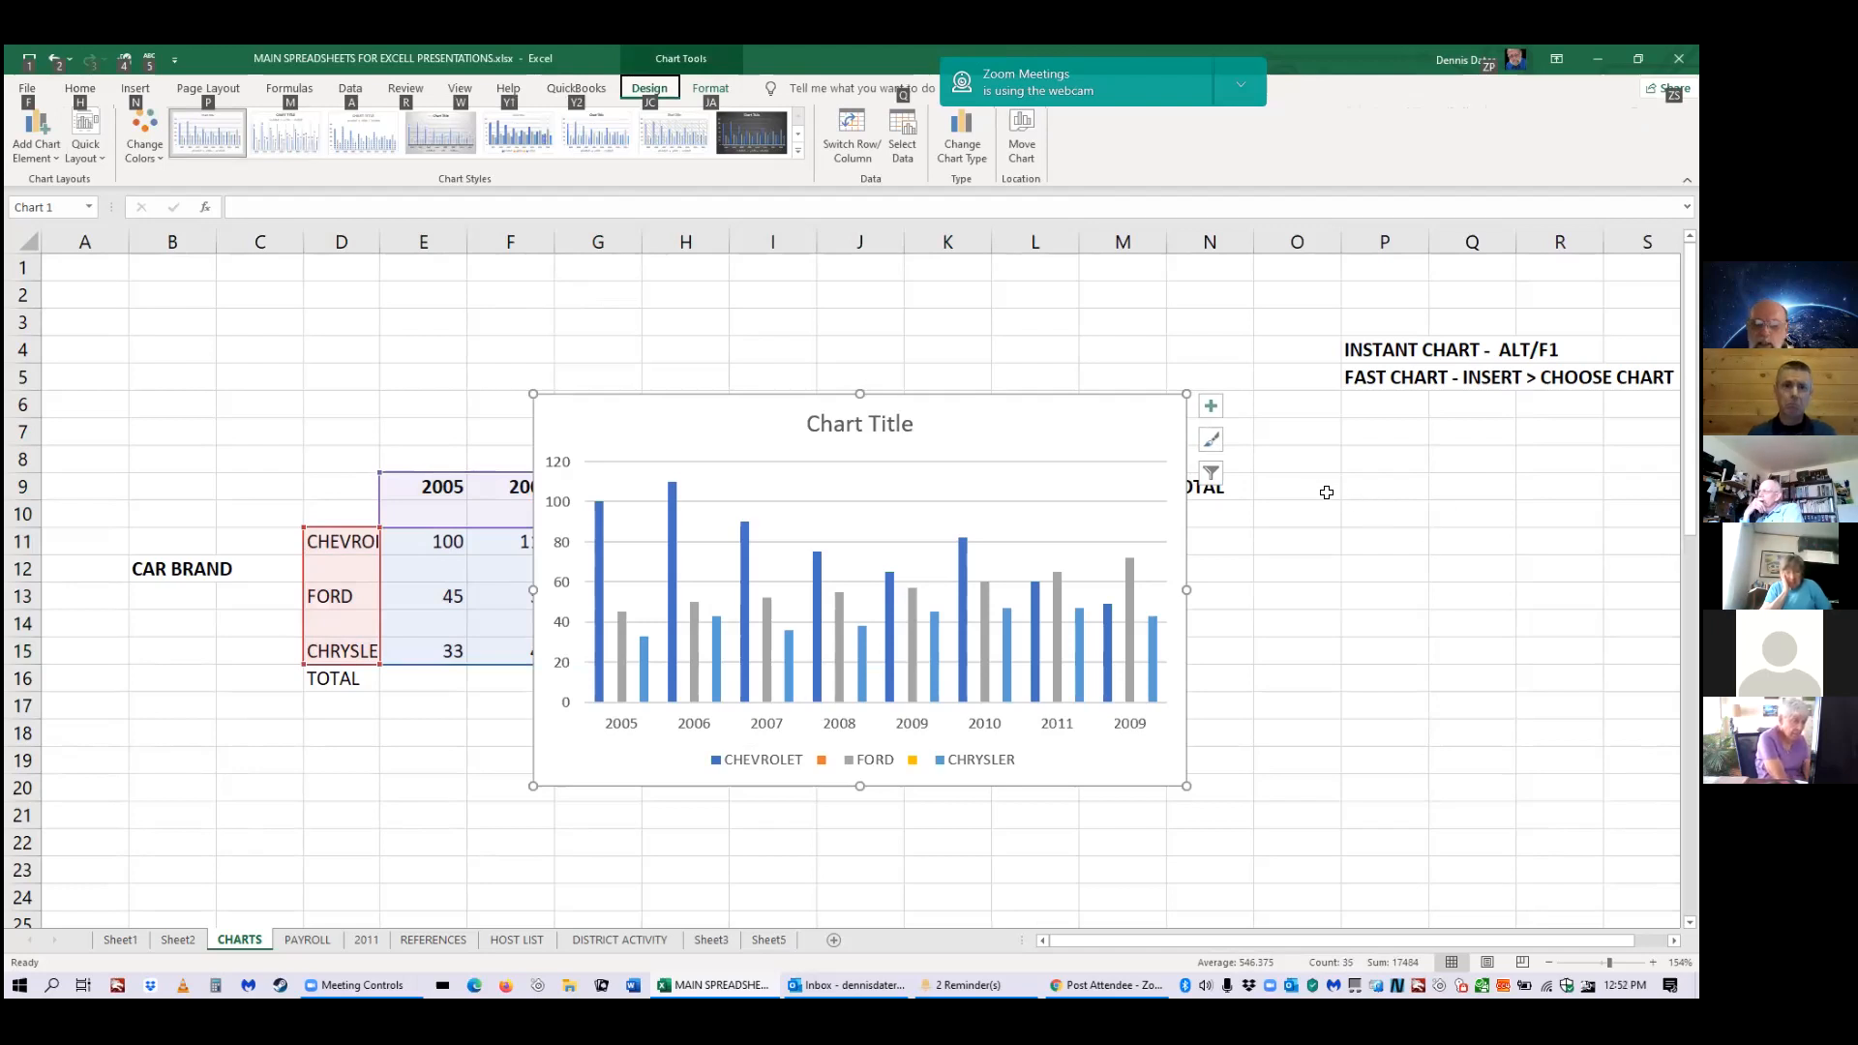
left_click_drag(1013, 423, 989, 703)
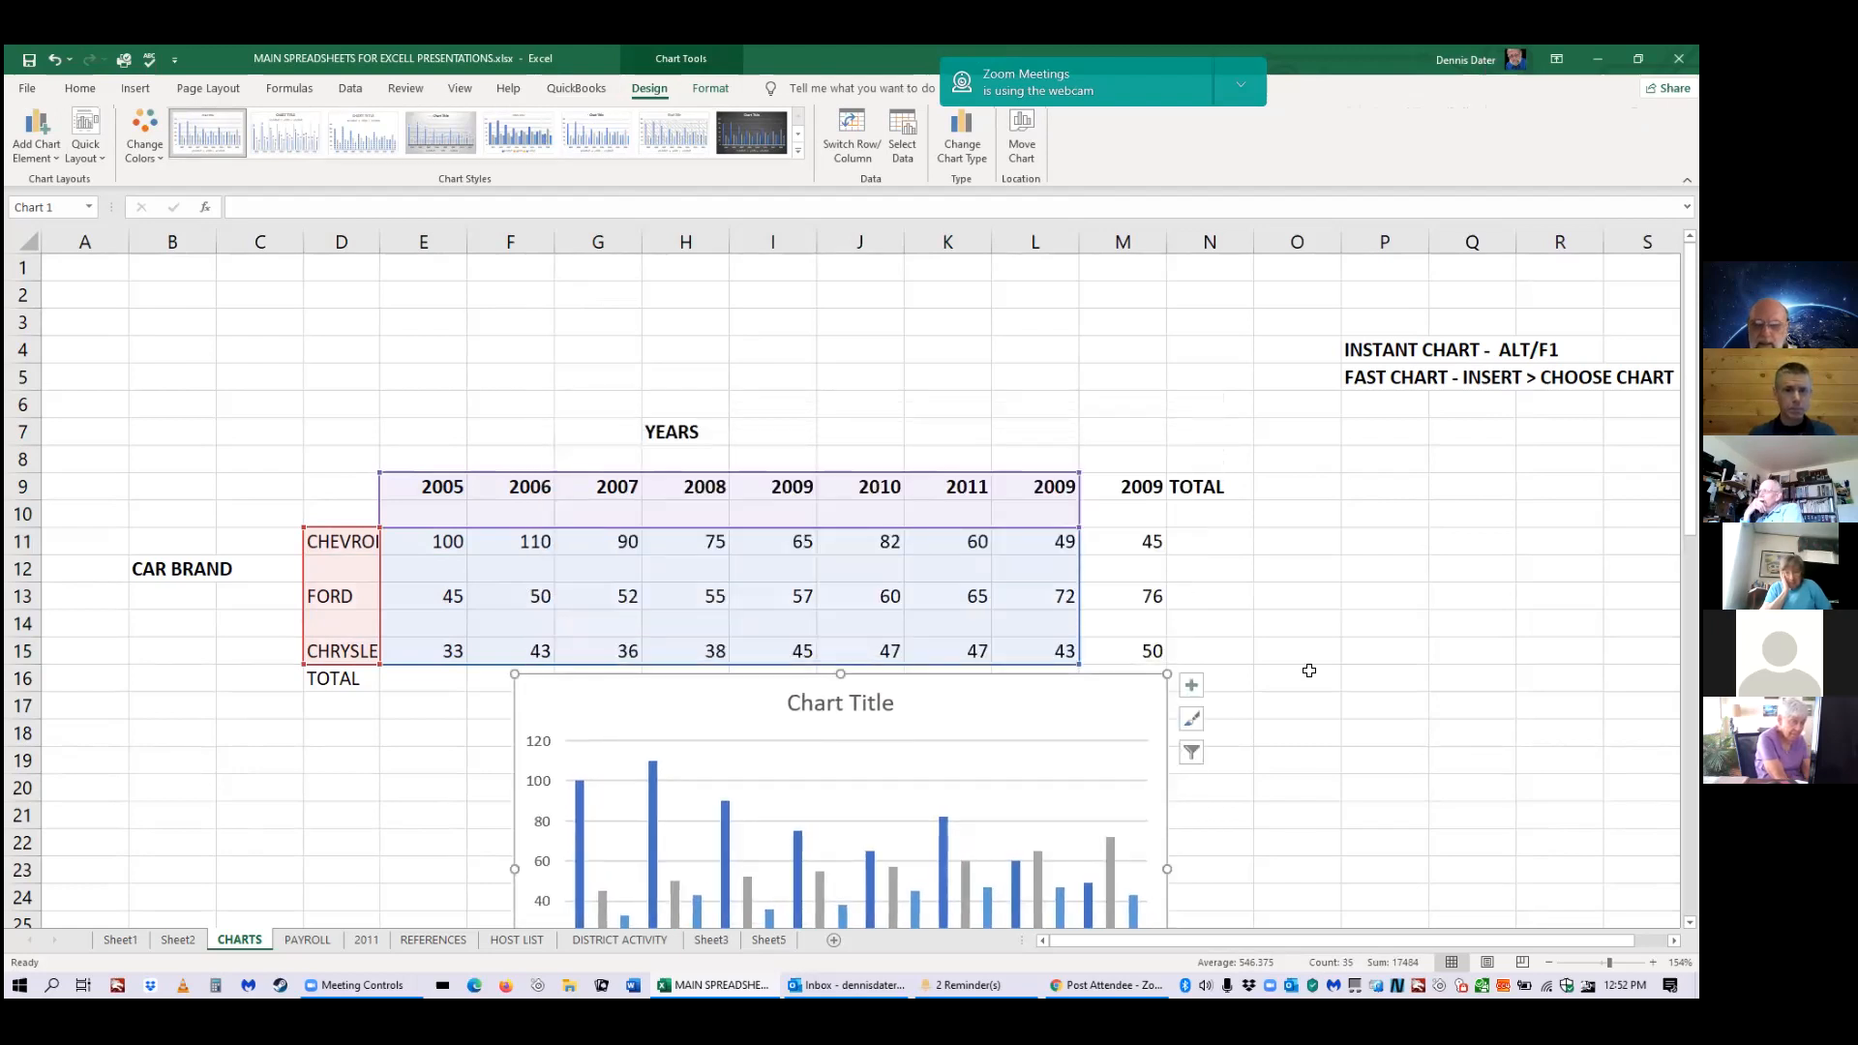
scroll(1391, 652, "down", 3)
scroll(1391, 651, "up", 2)
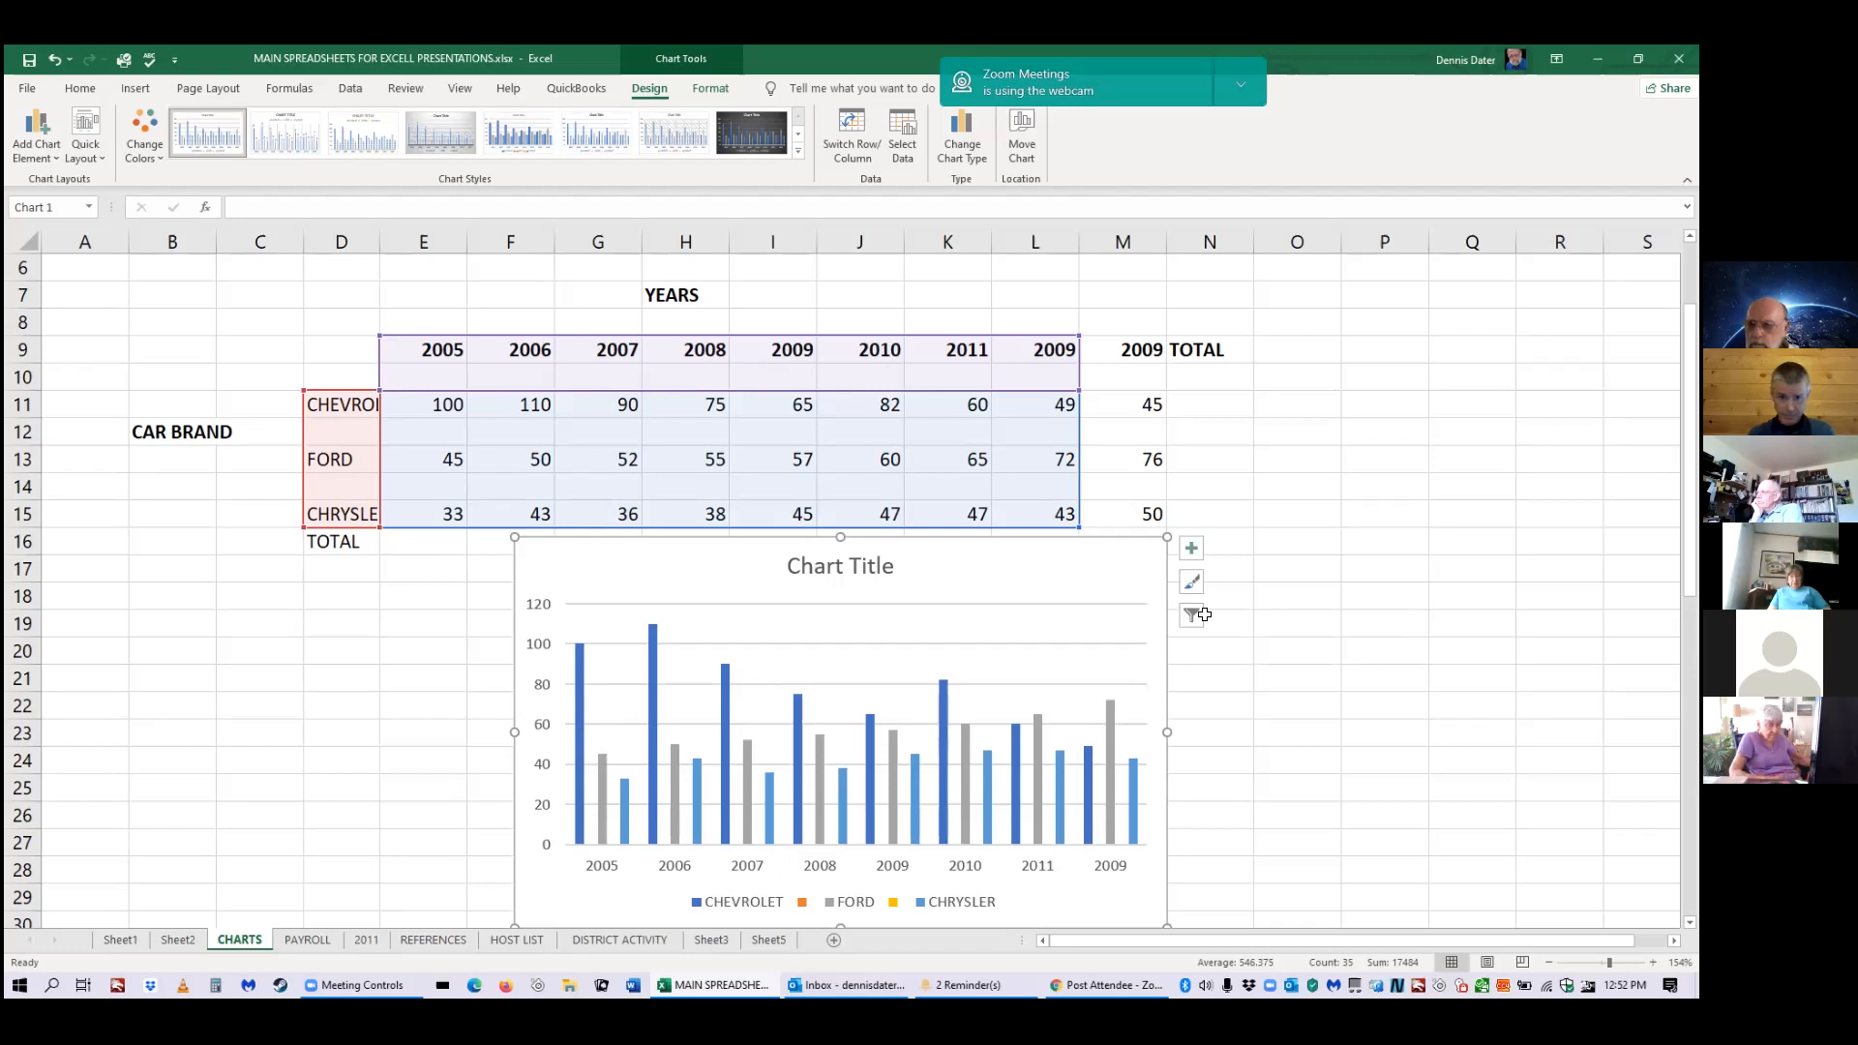
left_click(1190, 552)
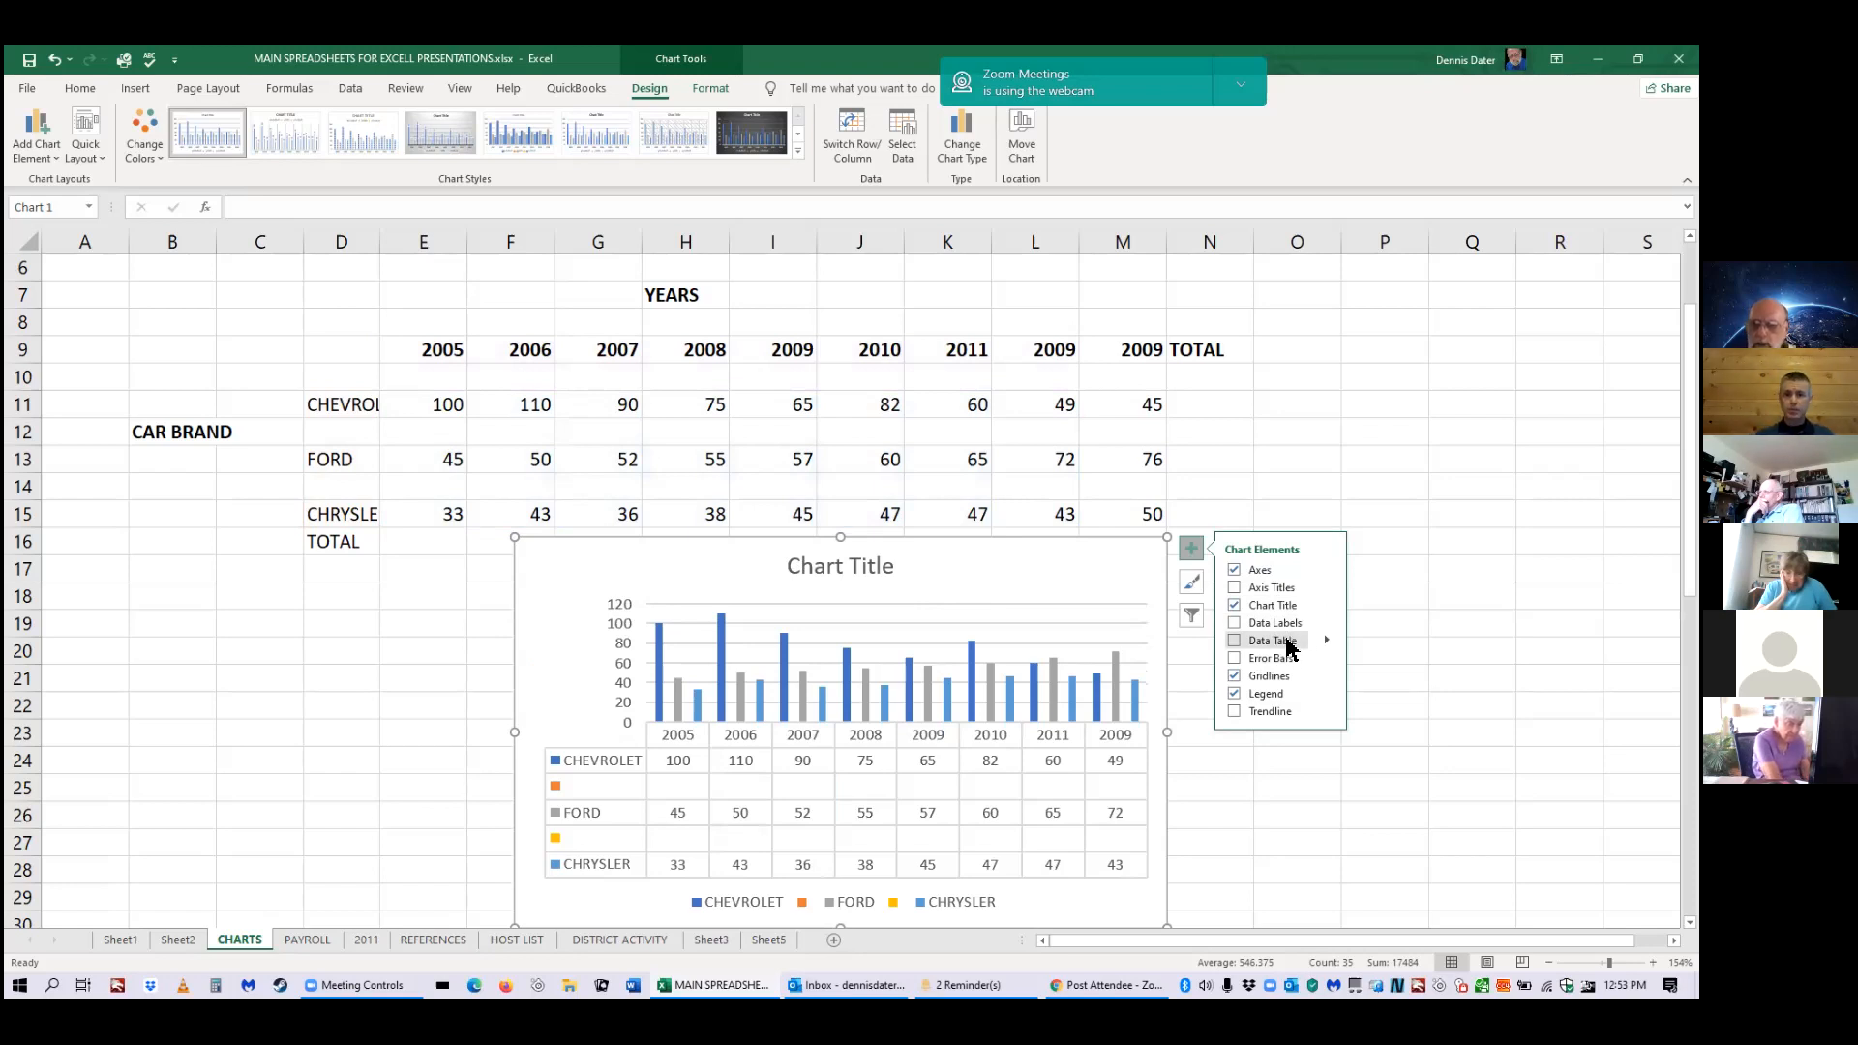
left_click(1266, 684)
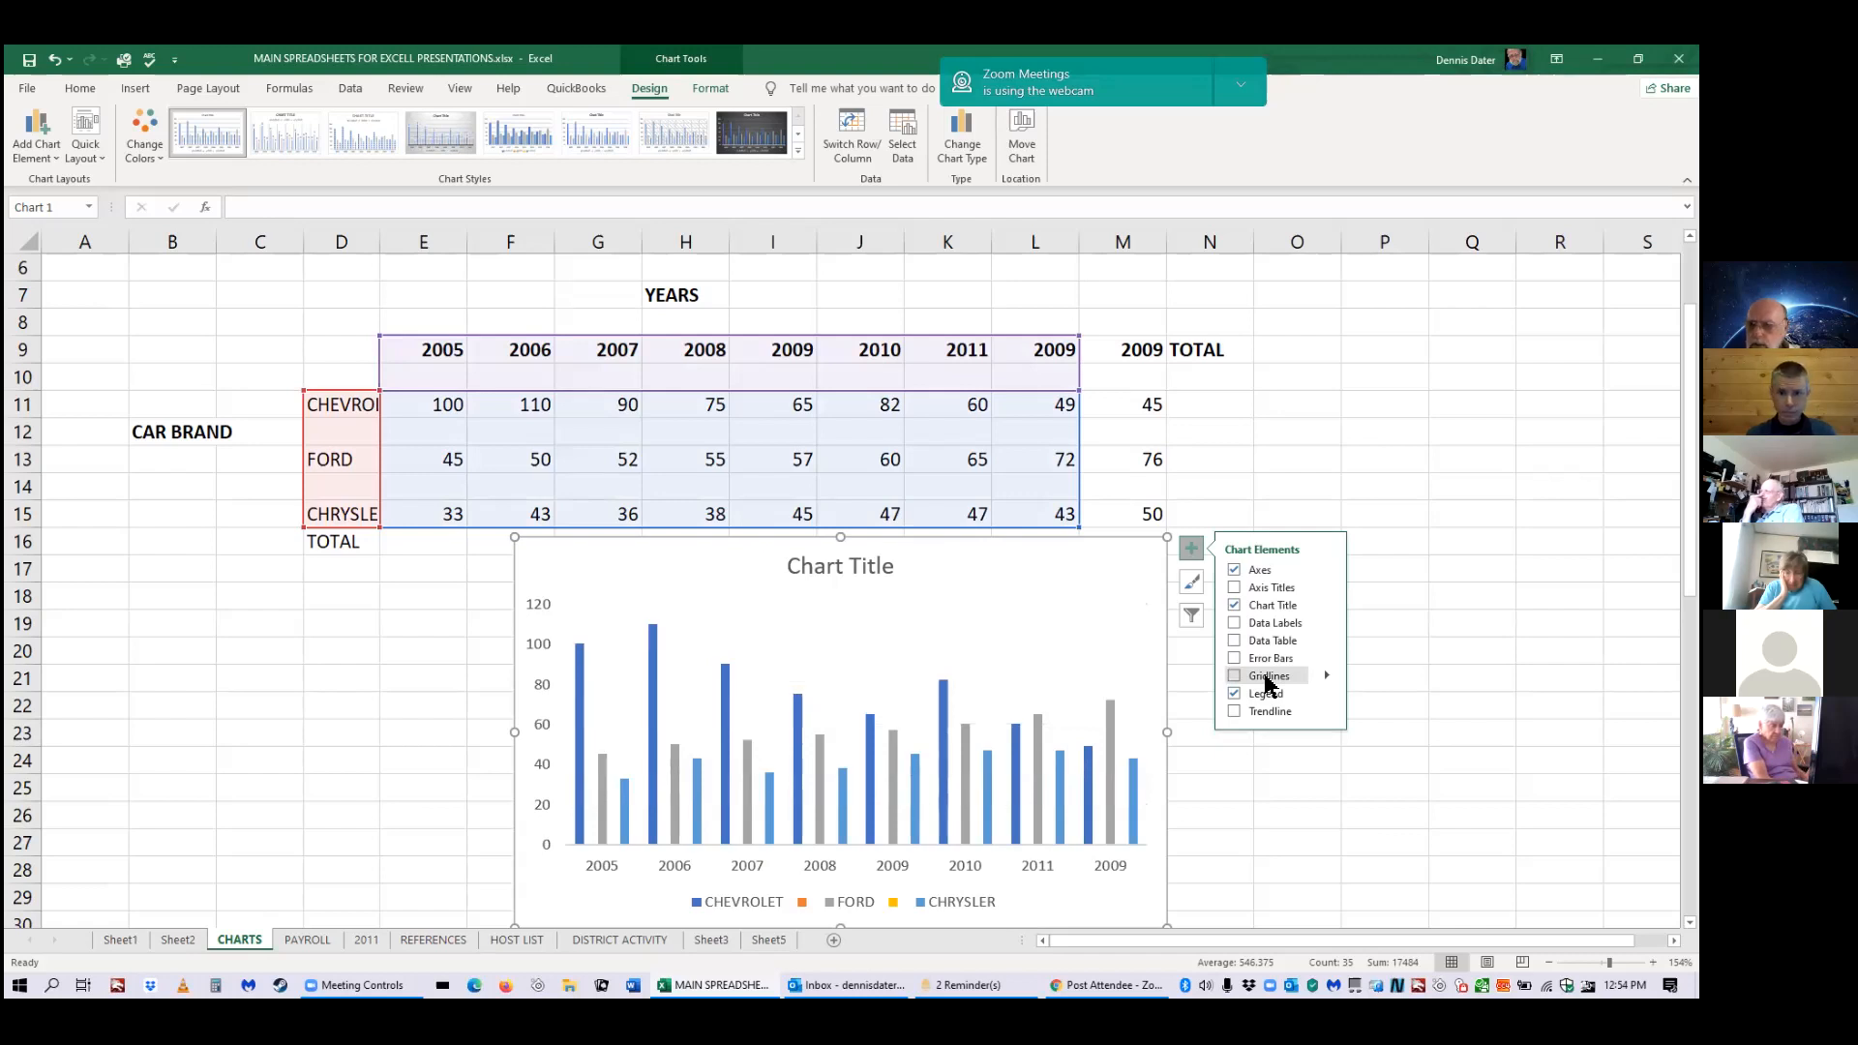
left_click(1266, 683)
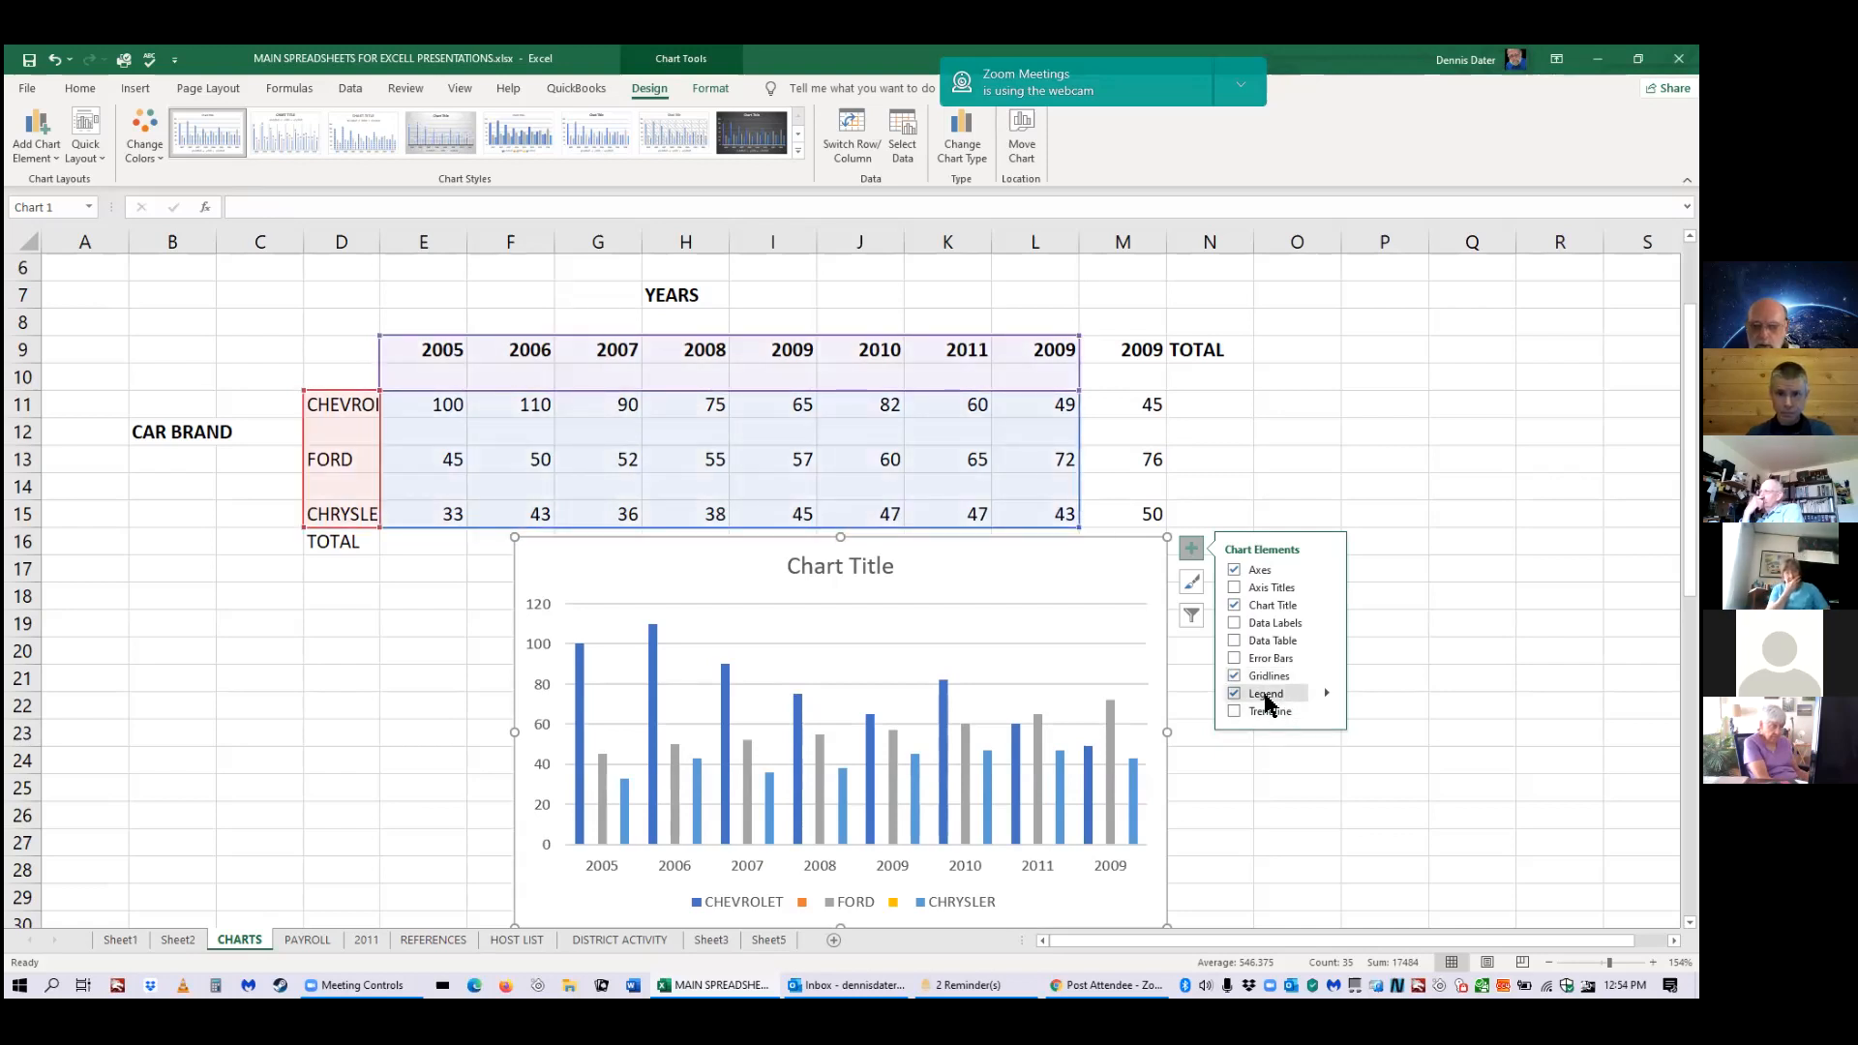
left_click(1266, 697)
left_click(1266, 698)
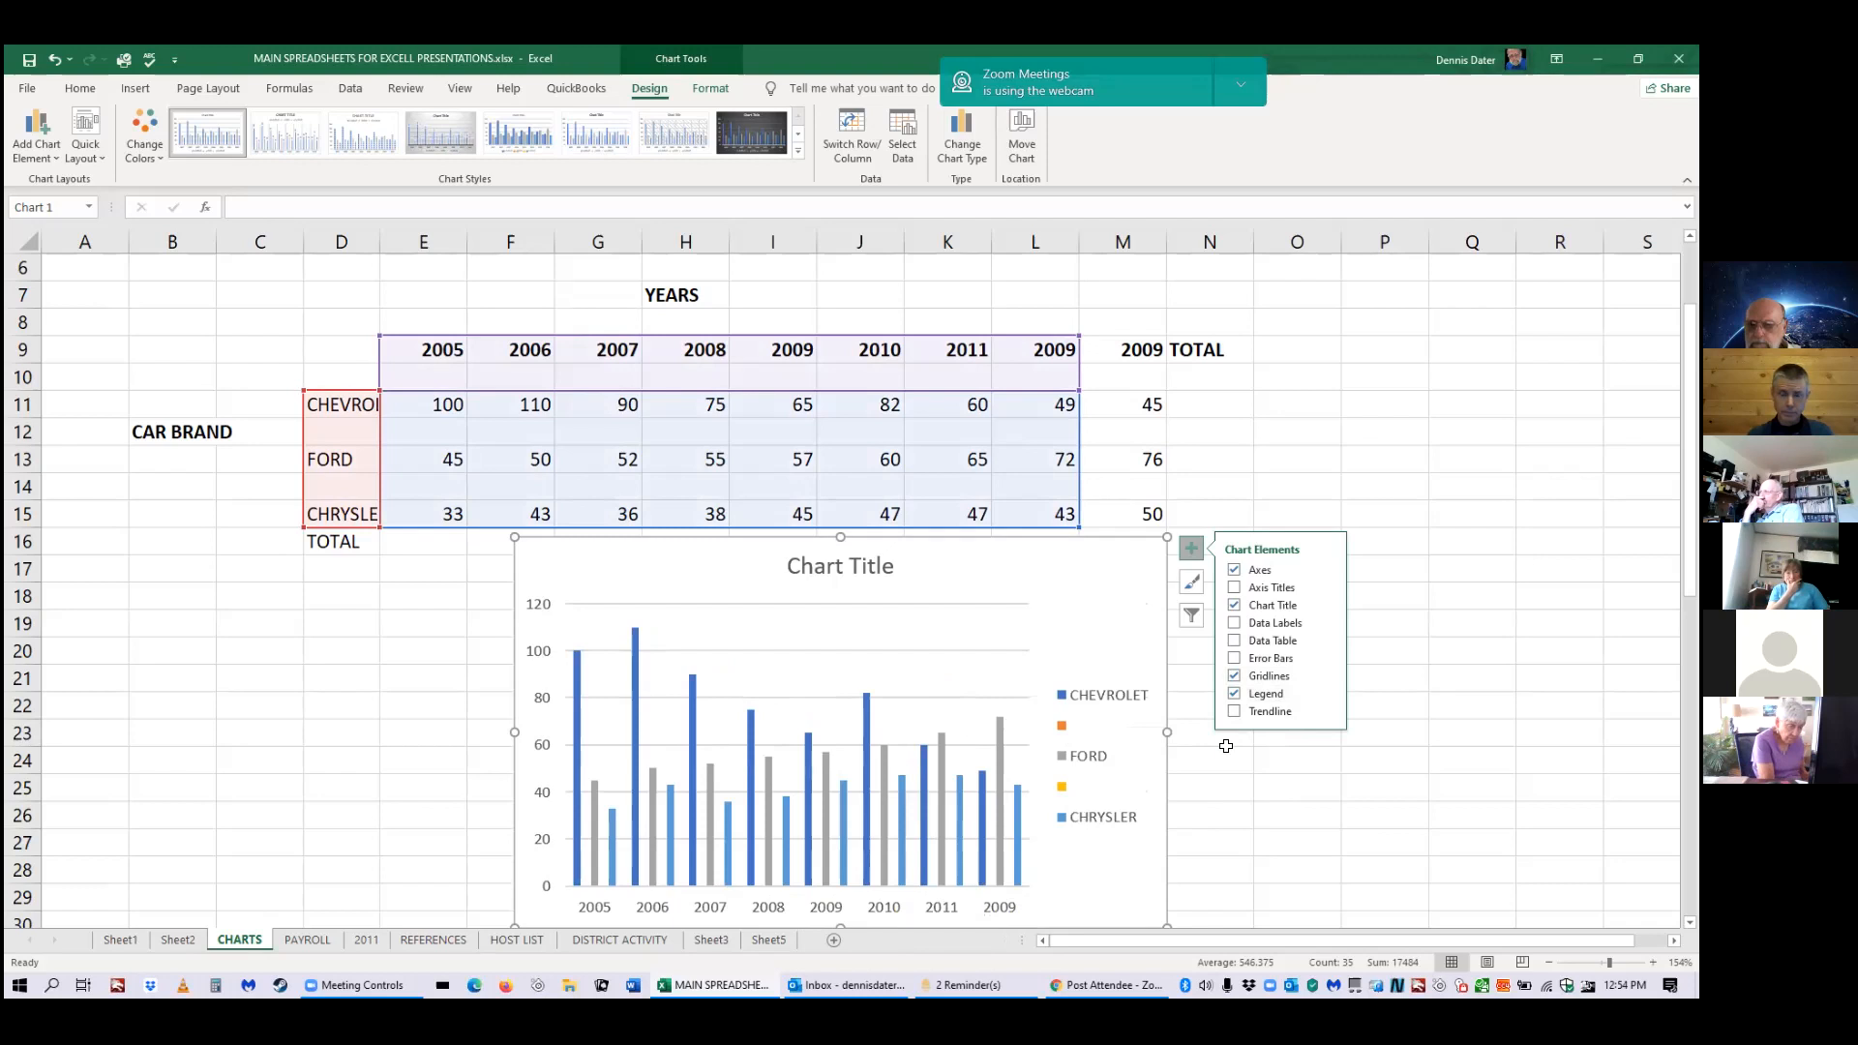
left_click(1326, 696)
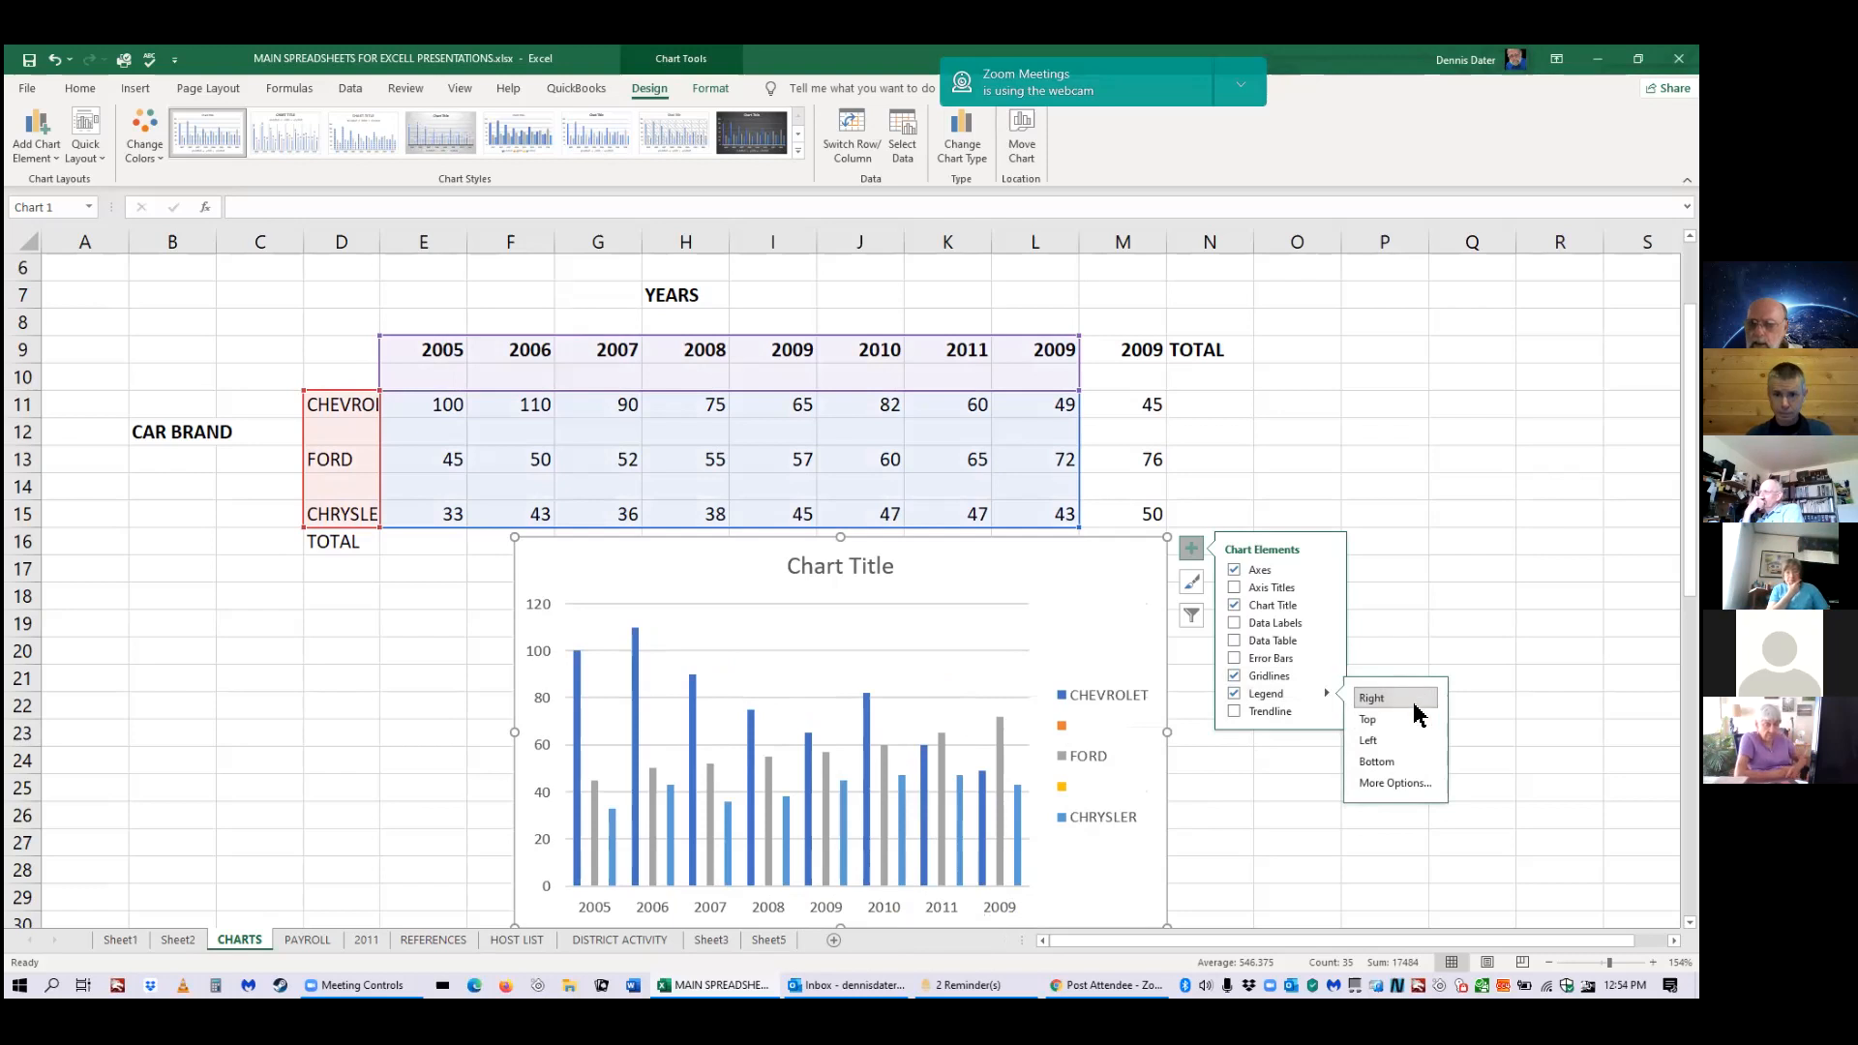
left_click(1393, 763)
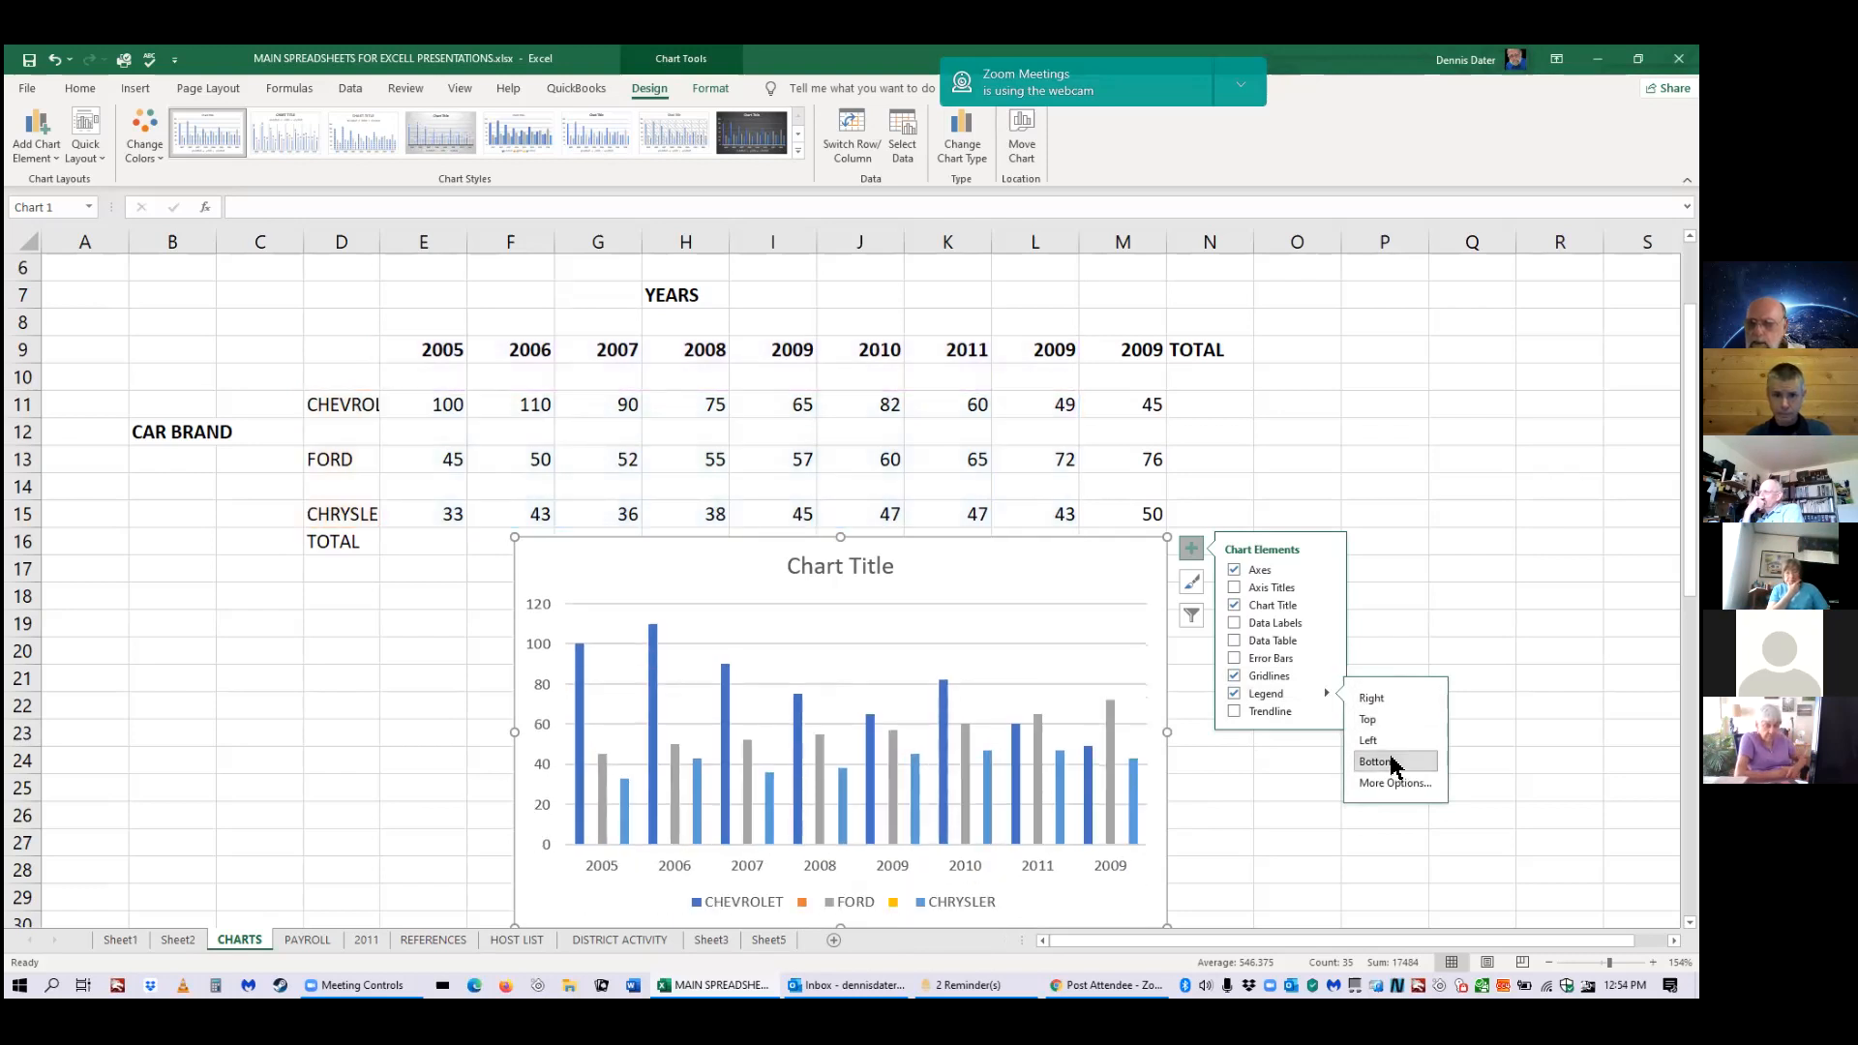
left_click(1285, 800)
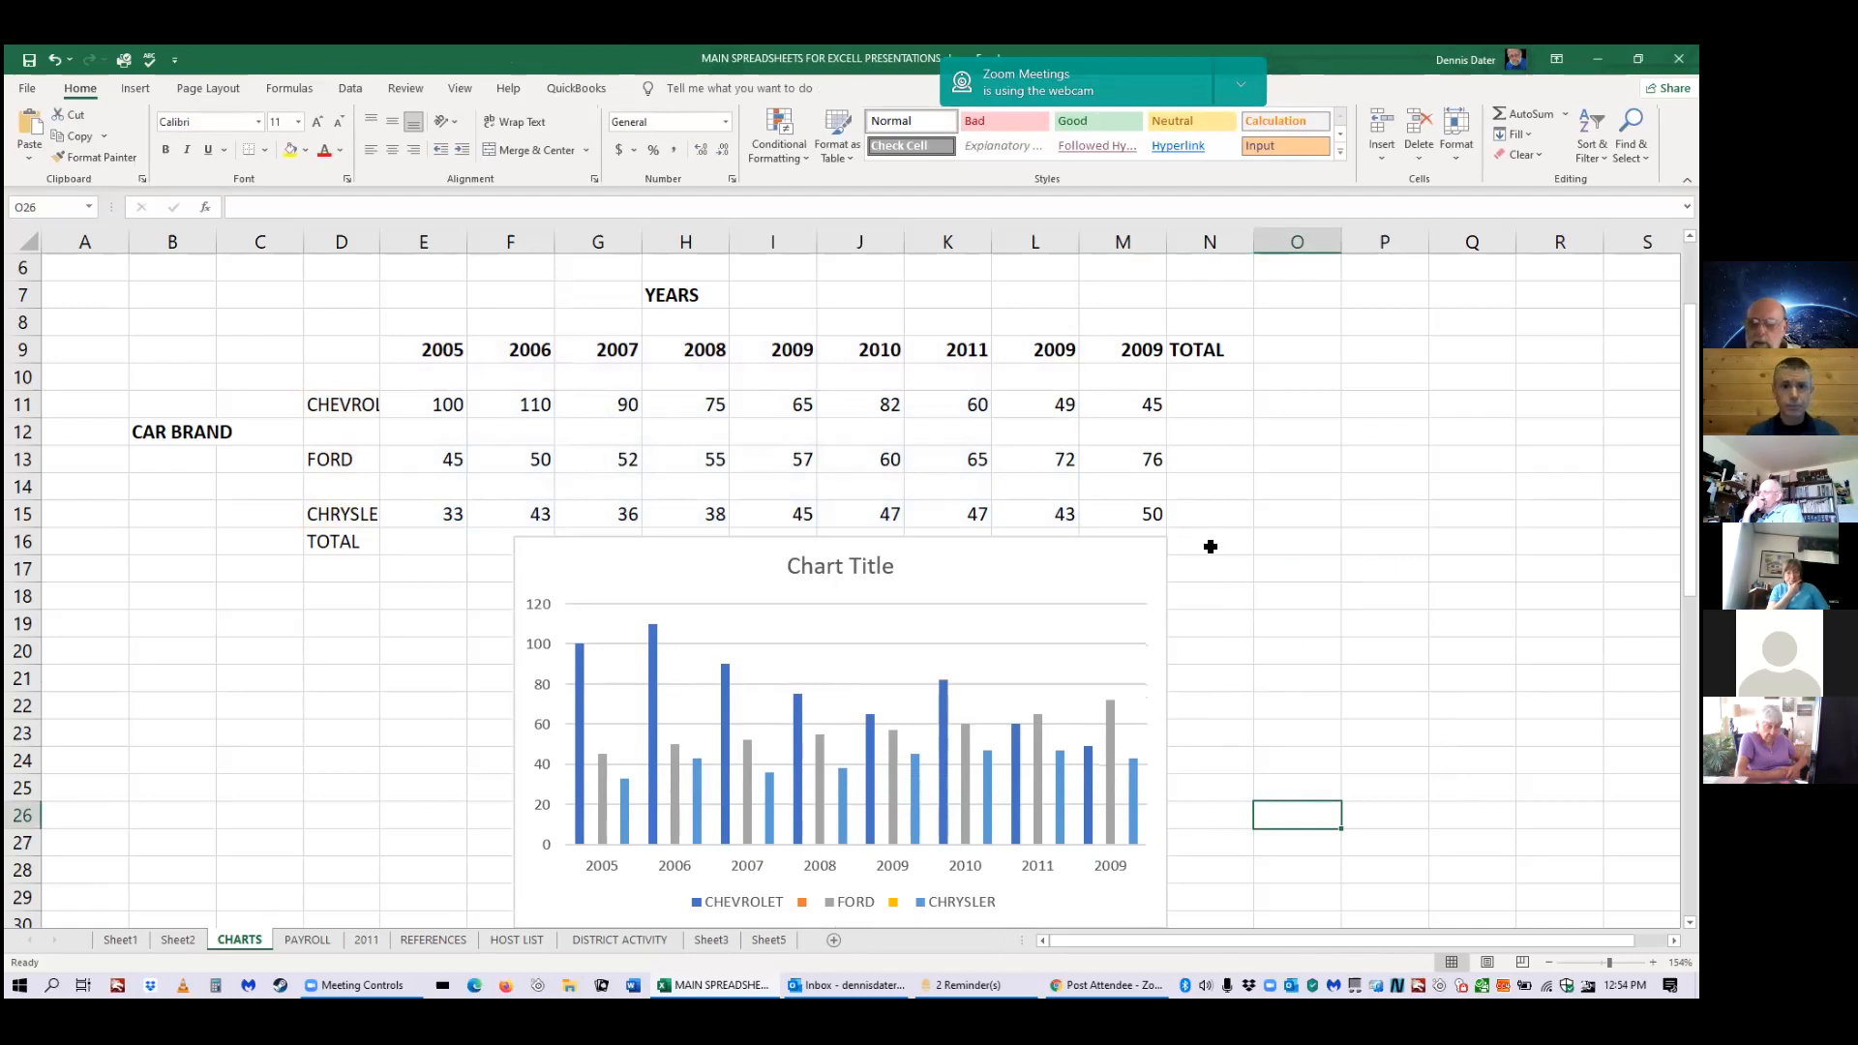
Select the car-sales column chart and show its Chart Elements list.
left_click(1123, 580)
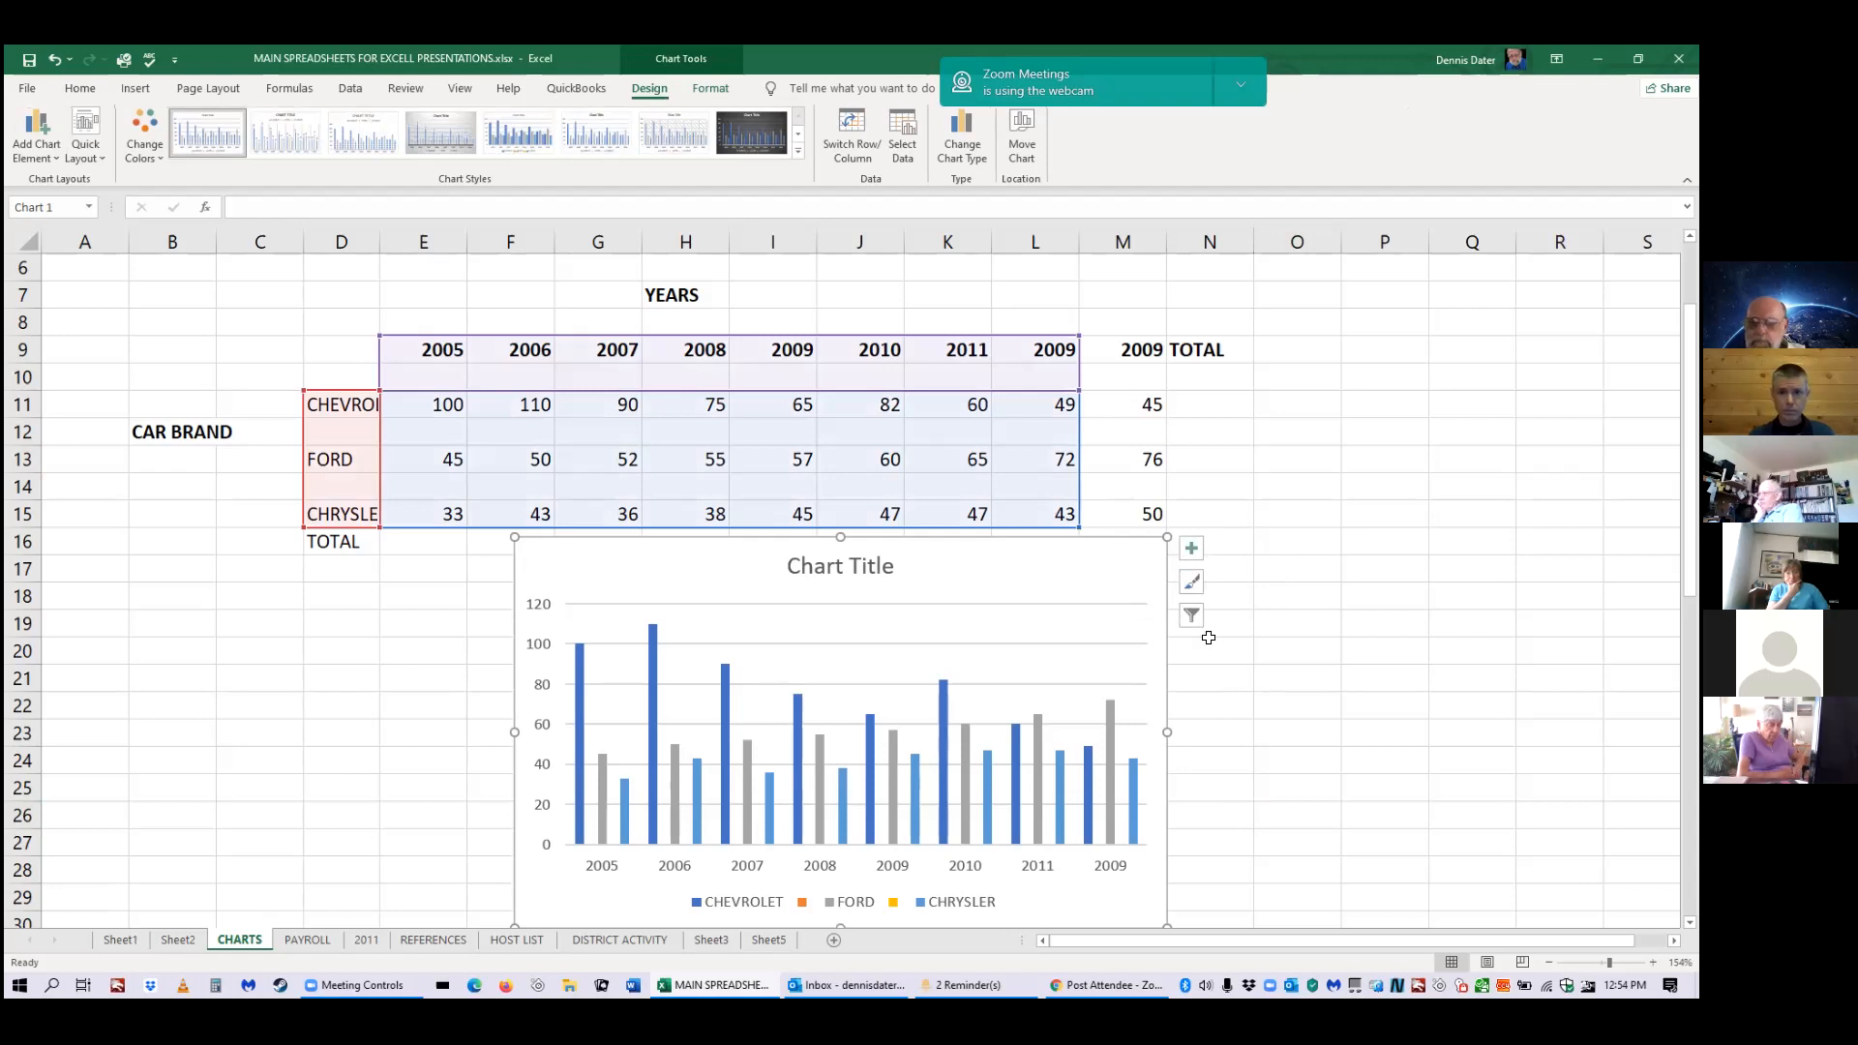
left_click(1194, 553)
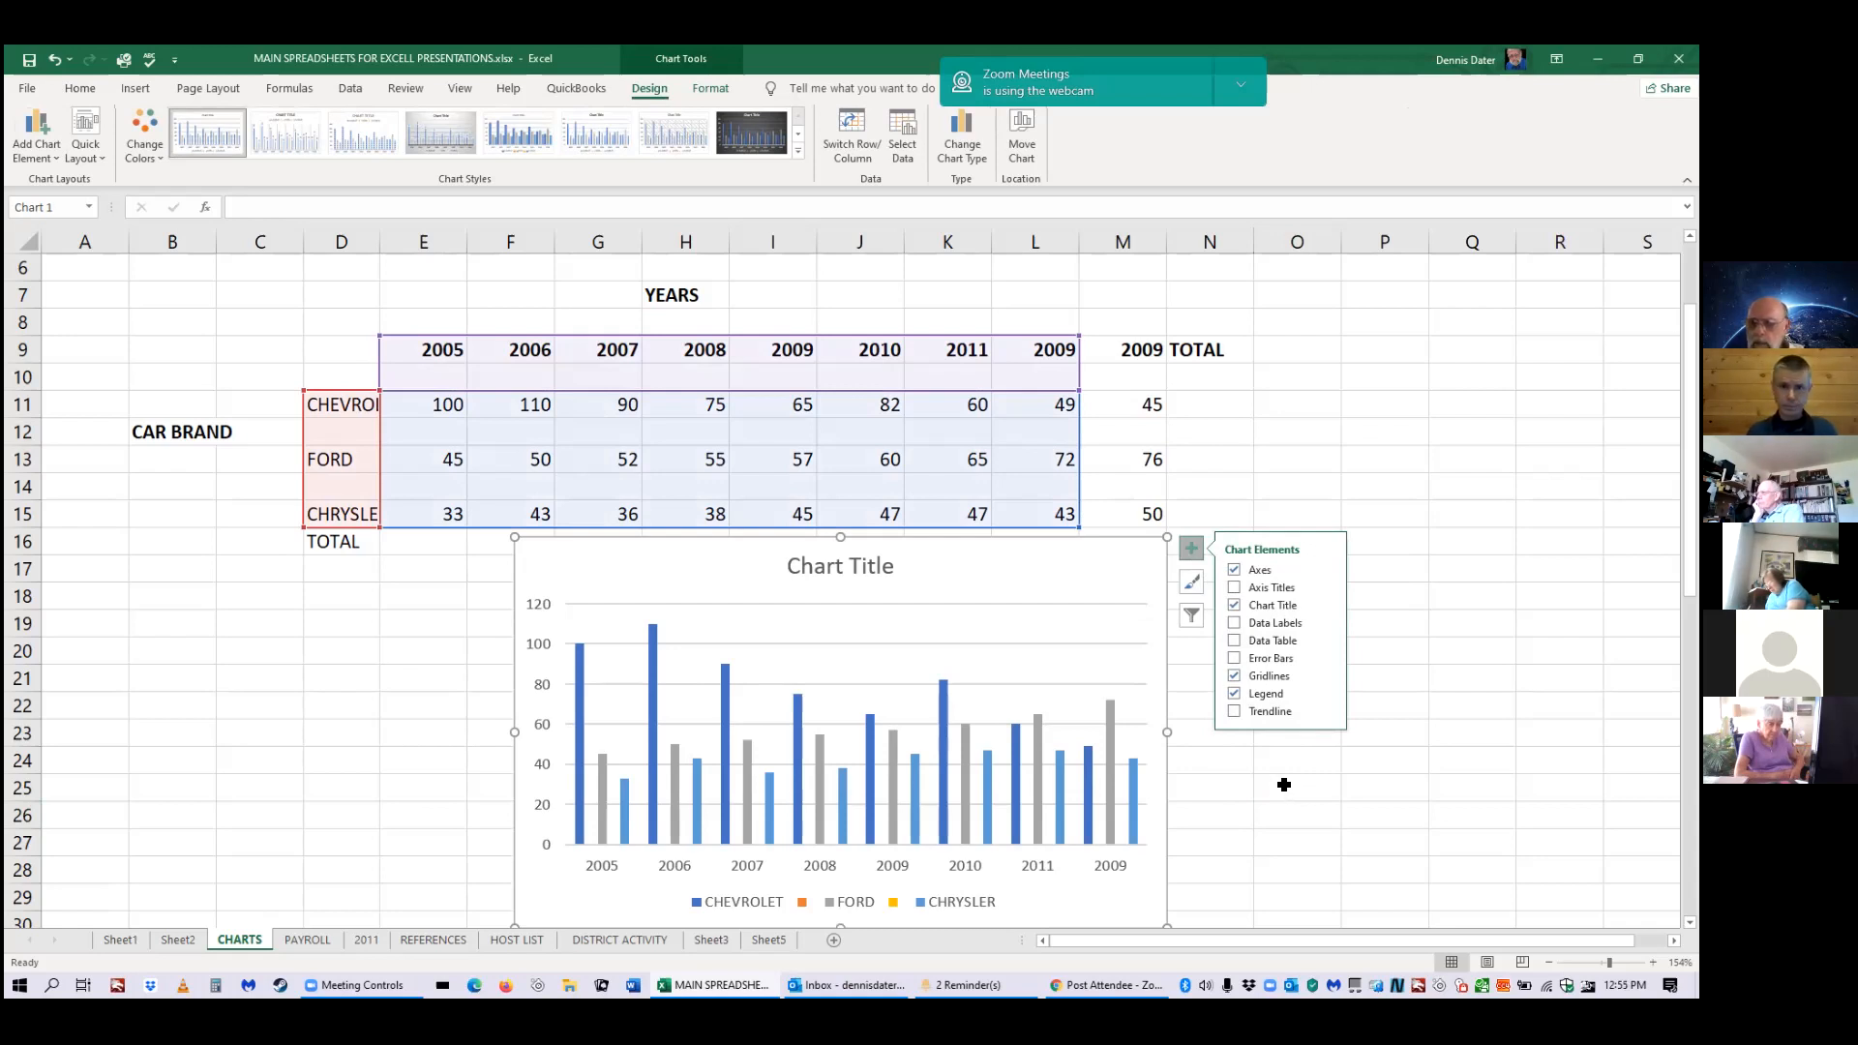
Add a trendline for the CHEVROLET series, then remove the trendline again.
left_click(1270, 712)
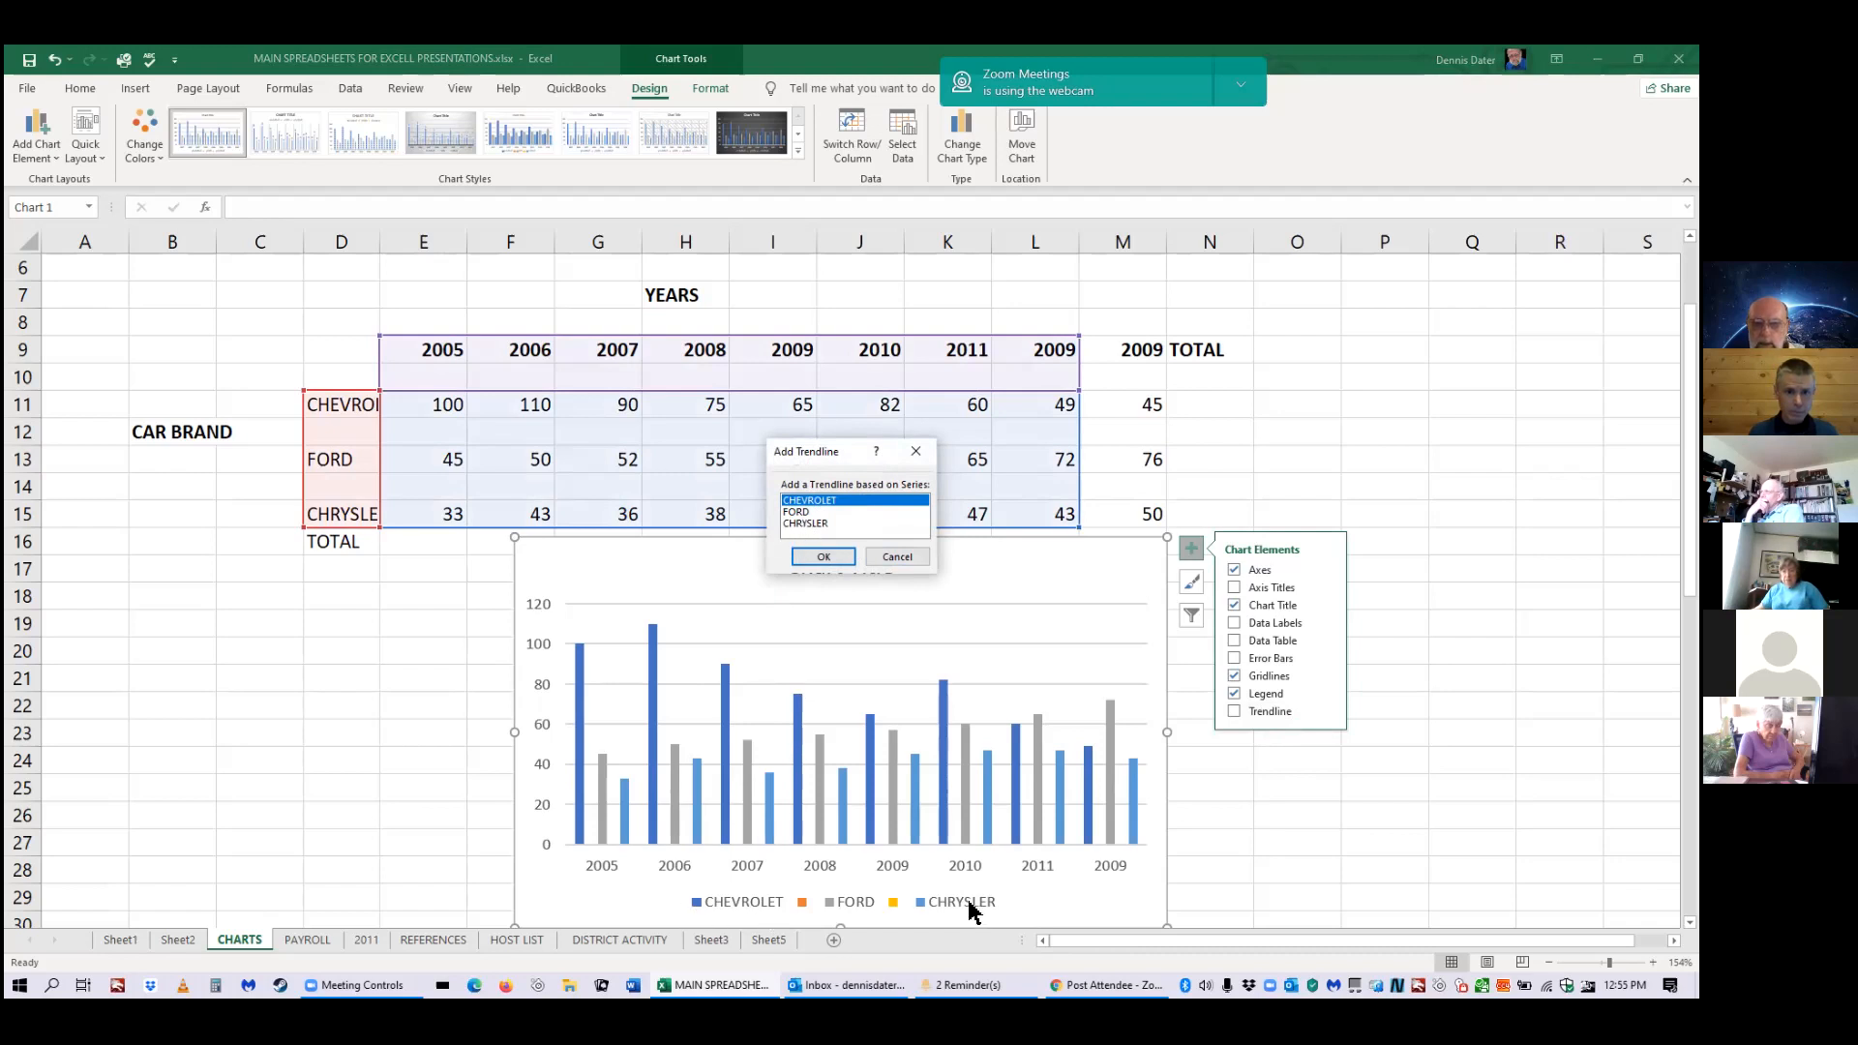
left_click(824, 555)
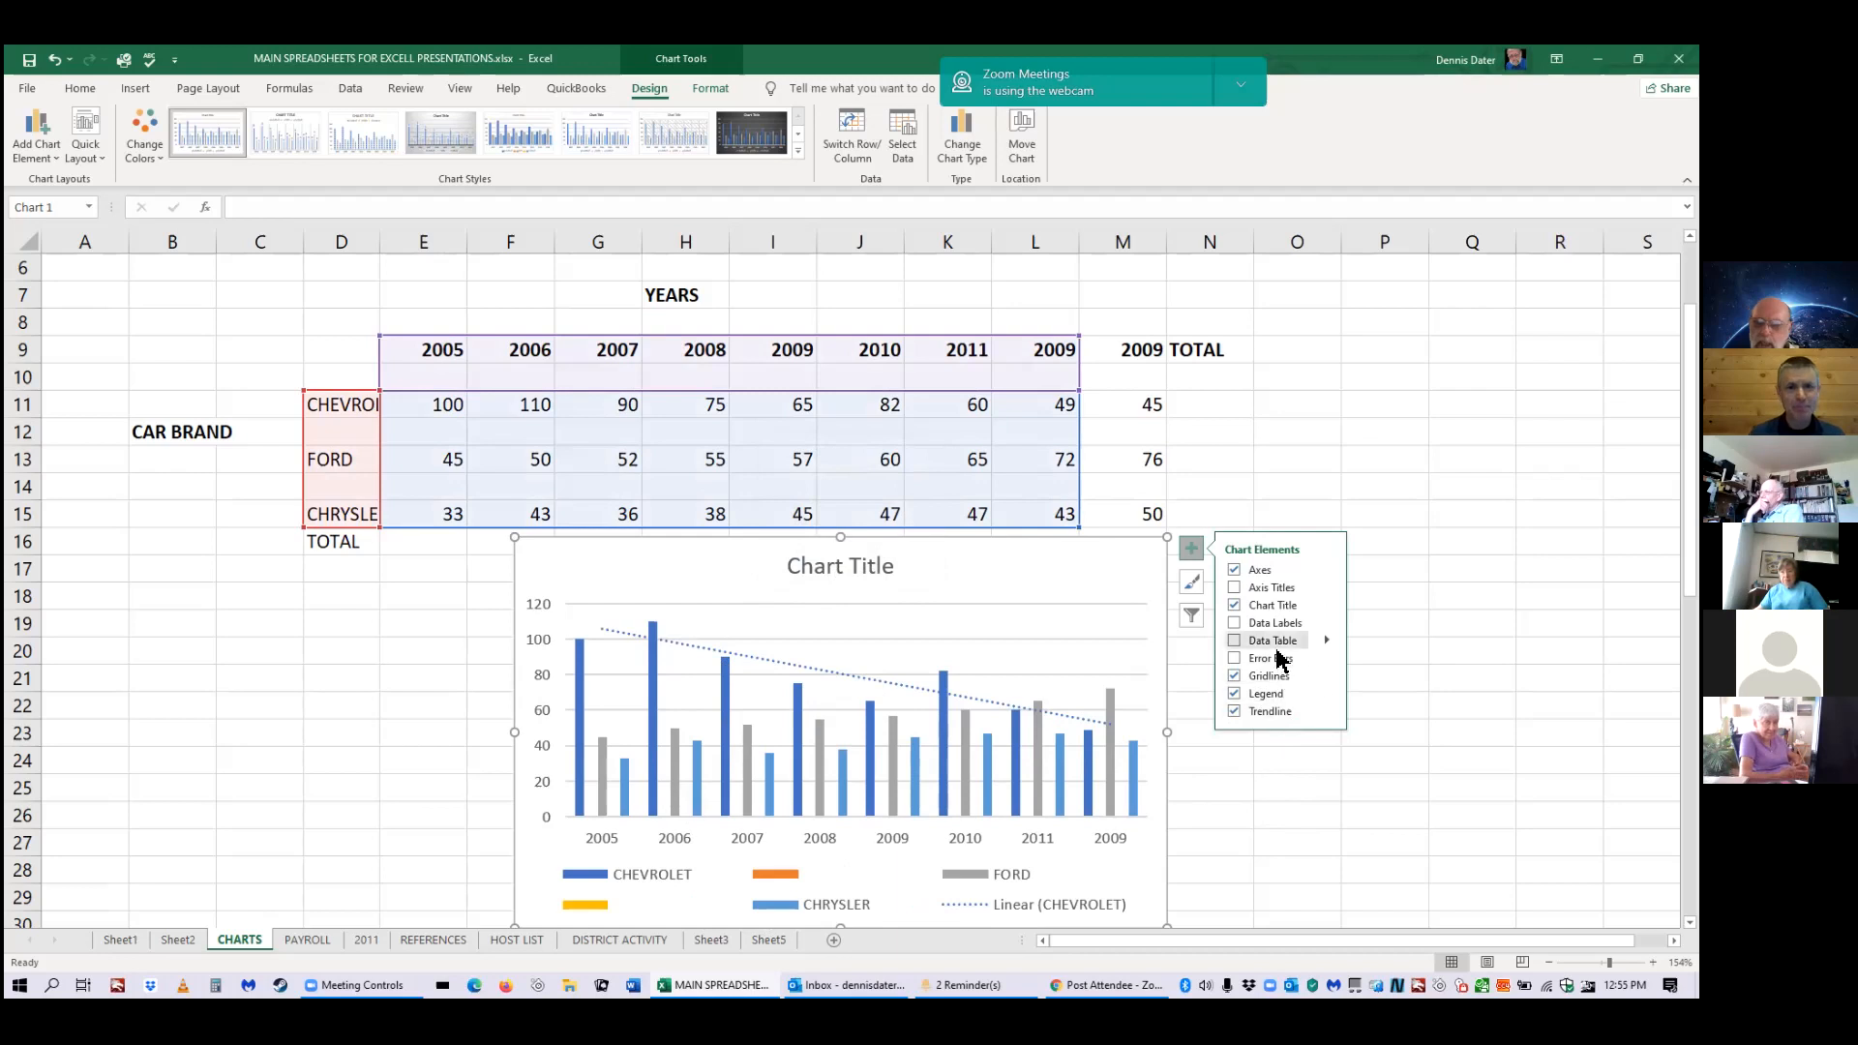
left_click(1264, 714)
left_click(1328, 714)
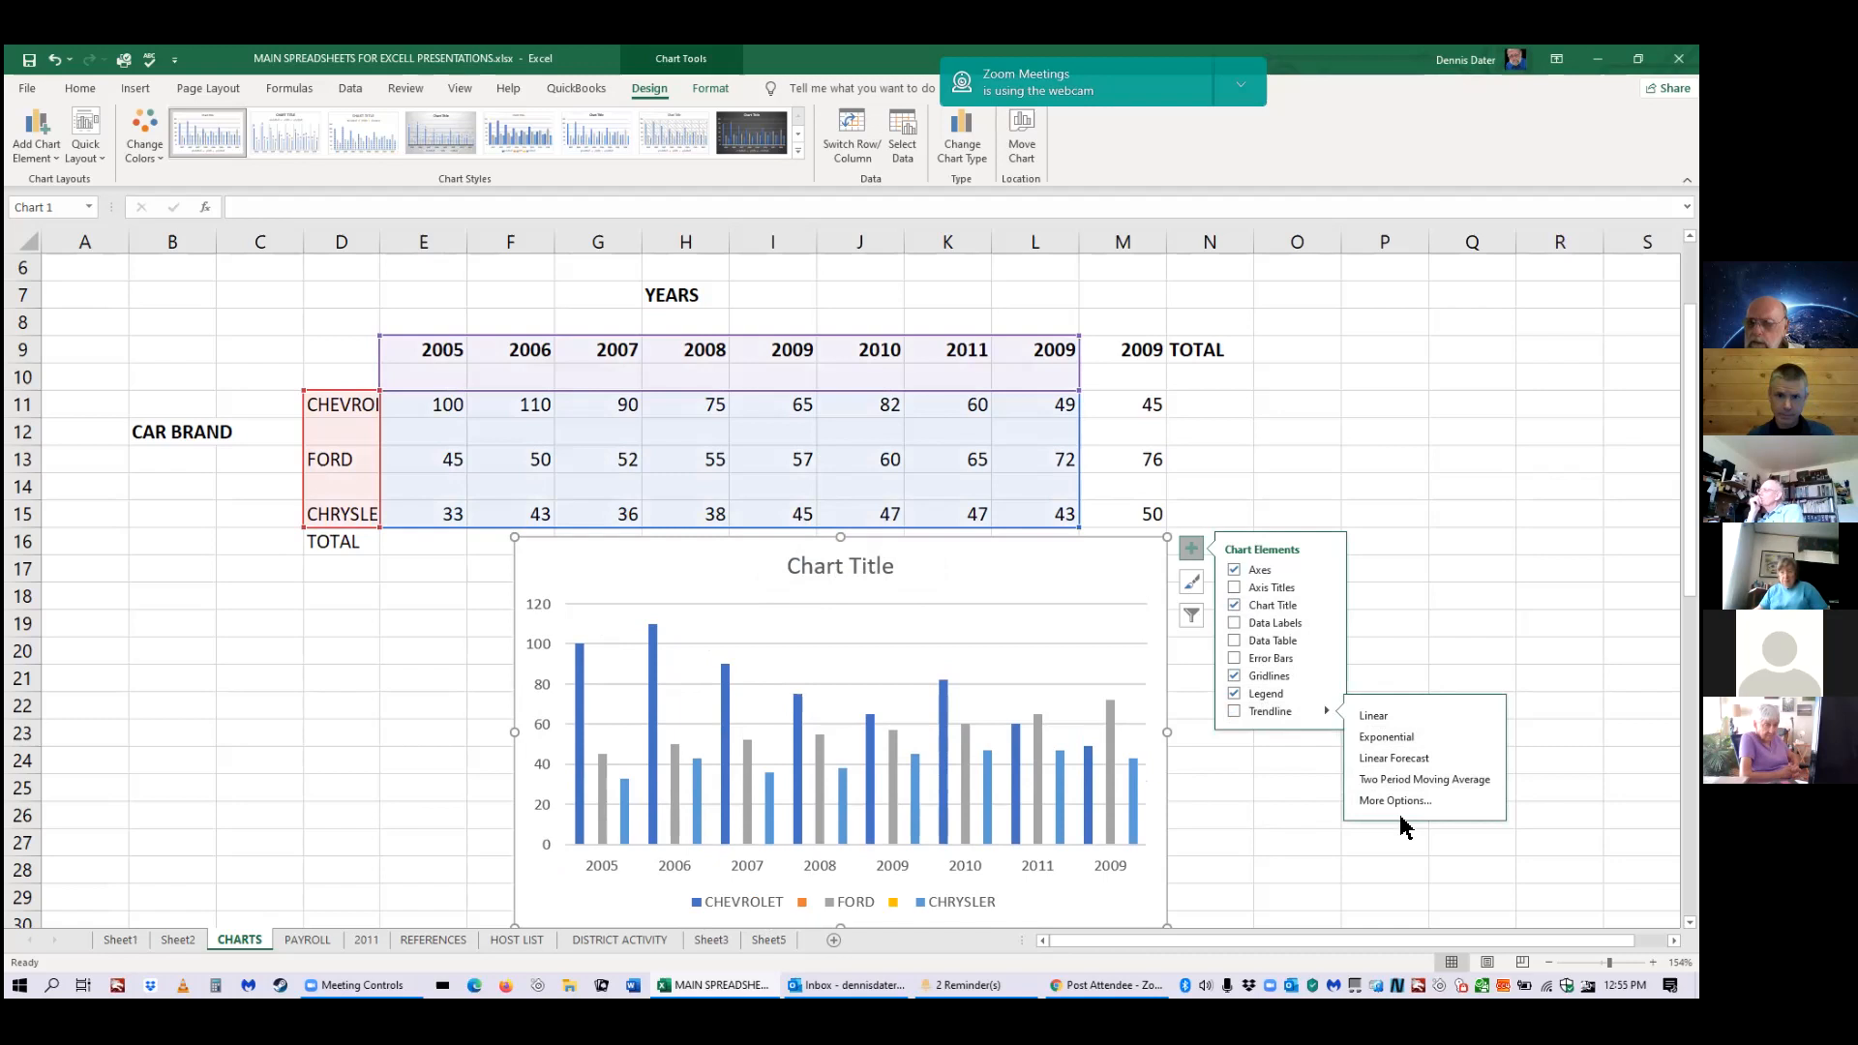
Deselect the chart, reselect it and bring up the Chart Styles gallery.
left_click(1306, 793)
left_click(1155, 664)
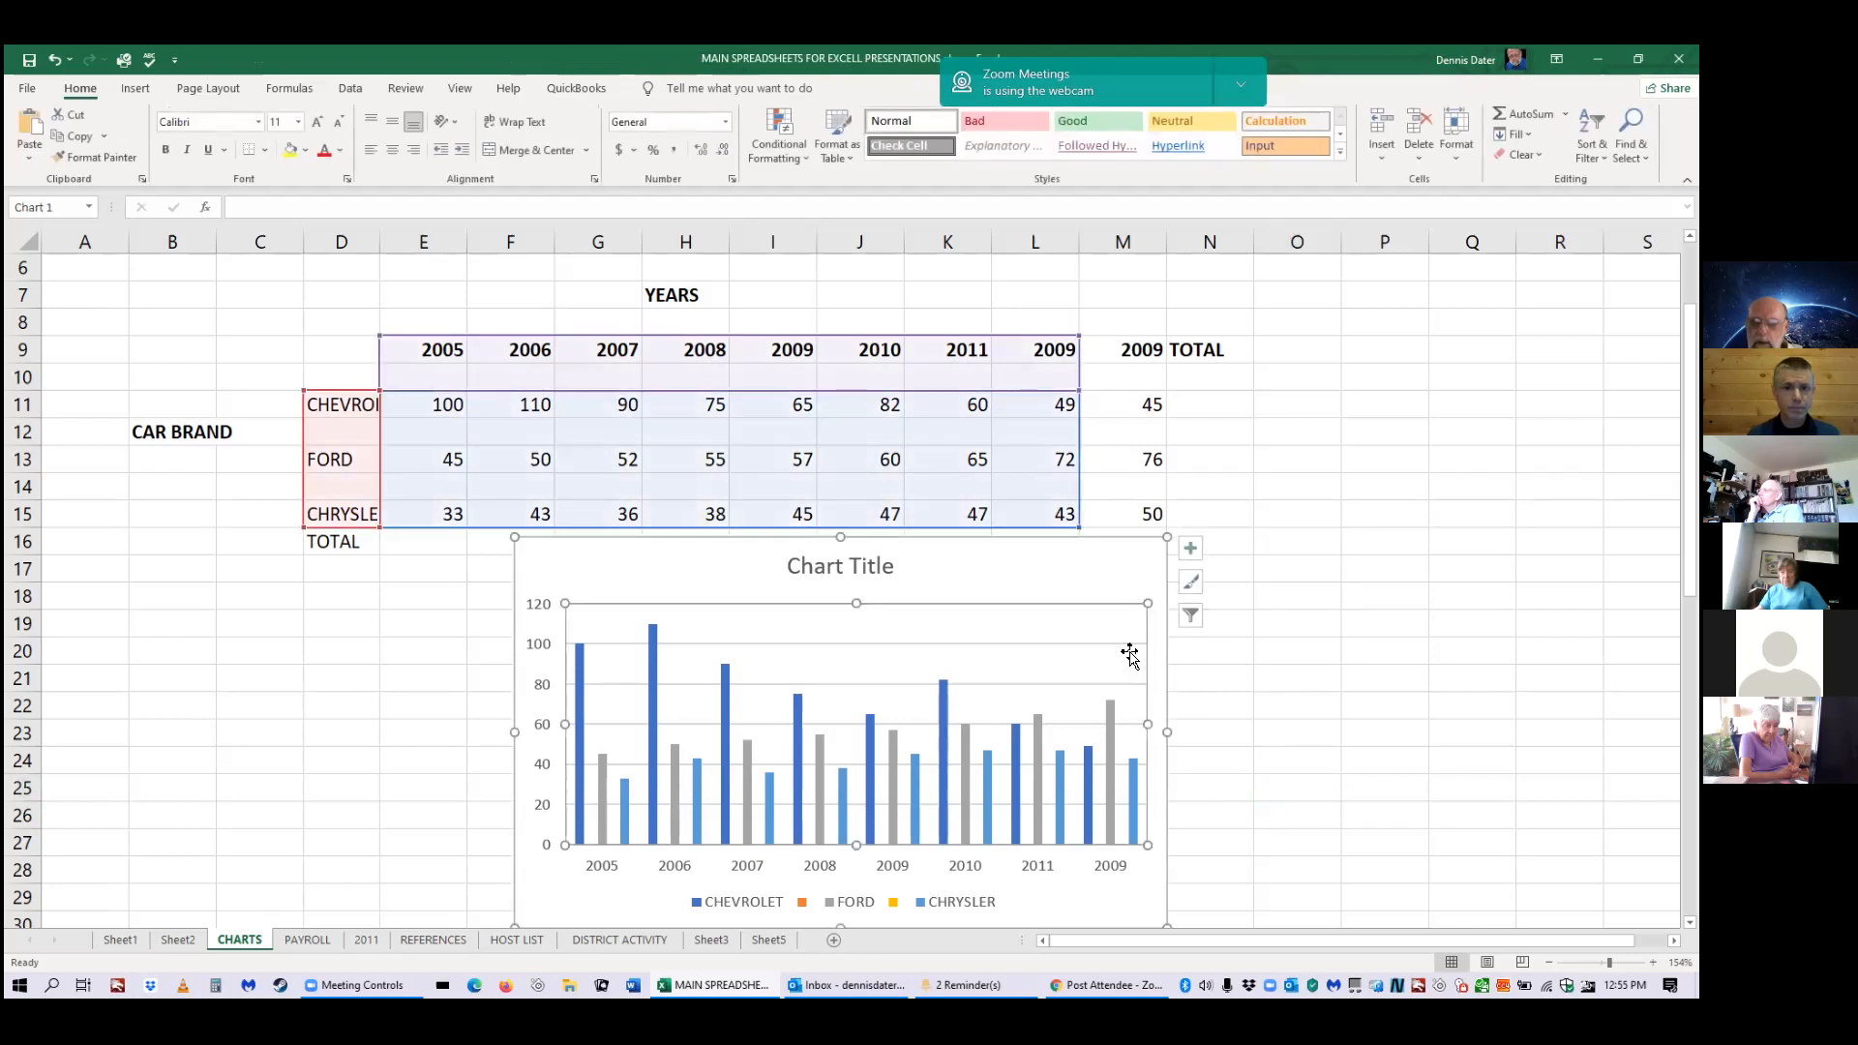
left_click(1193, 592)
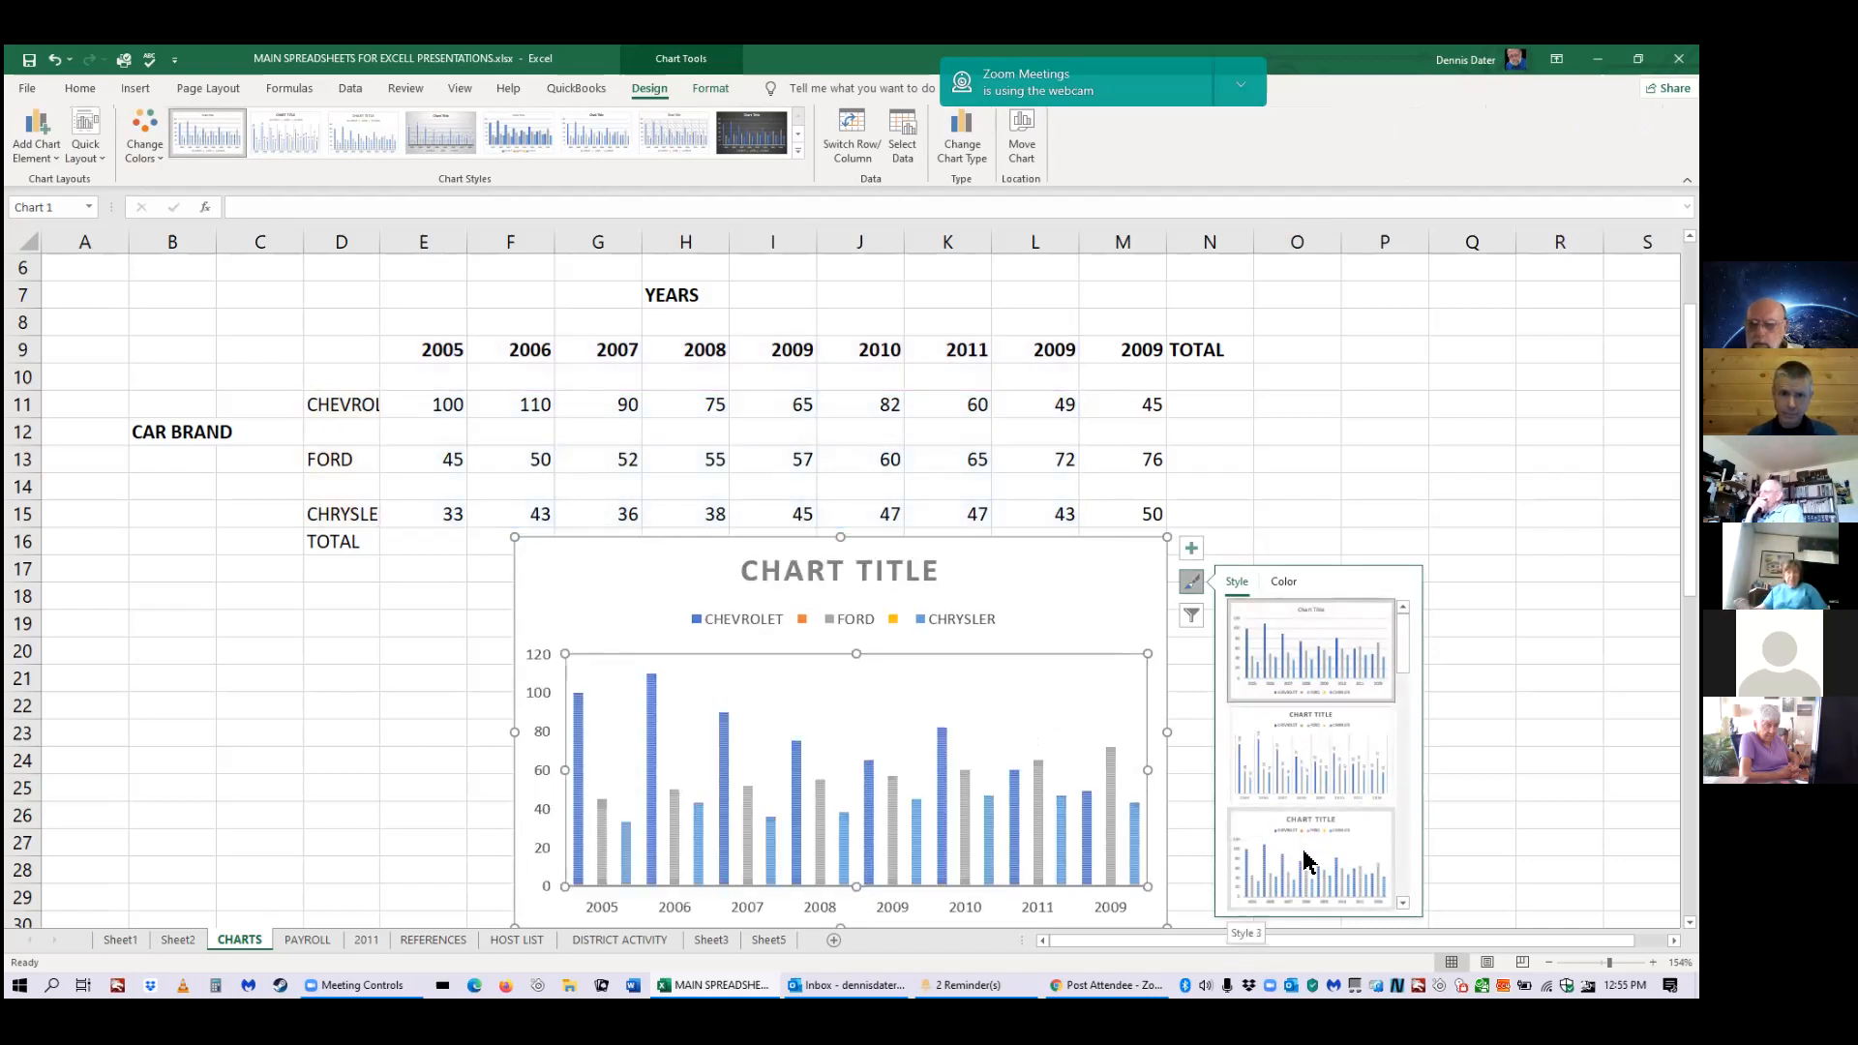
Apply the third chart style, with a grey gradient background and data labels on every bar.
left_click_drag(1401, 658, 1402, 701)
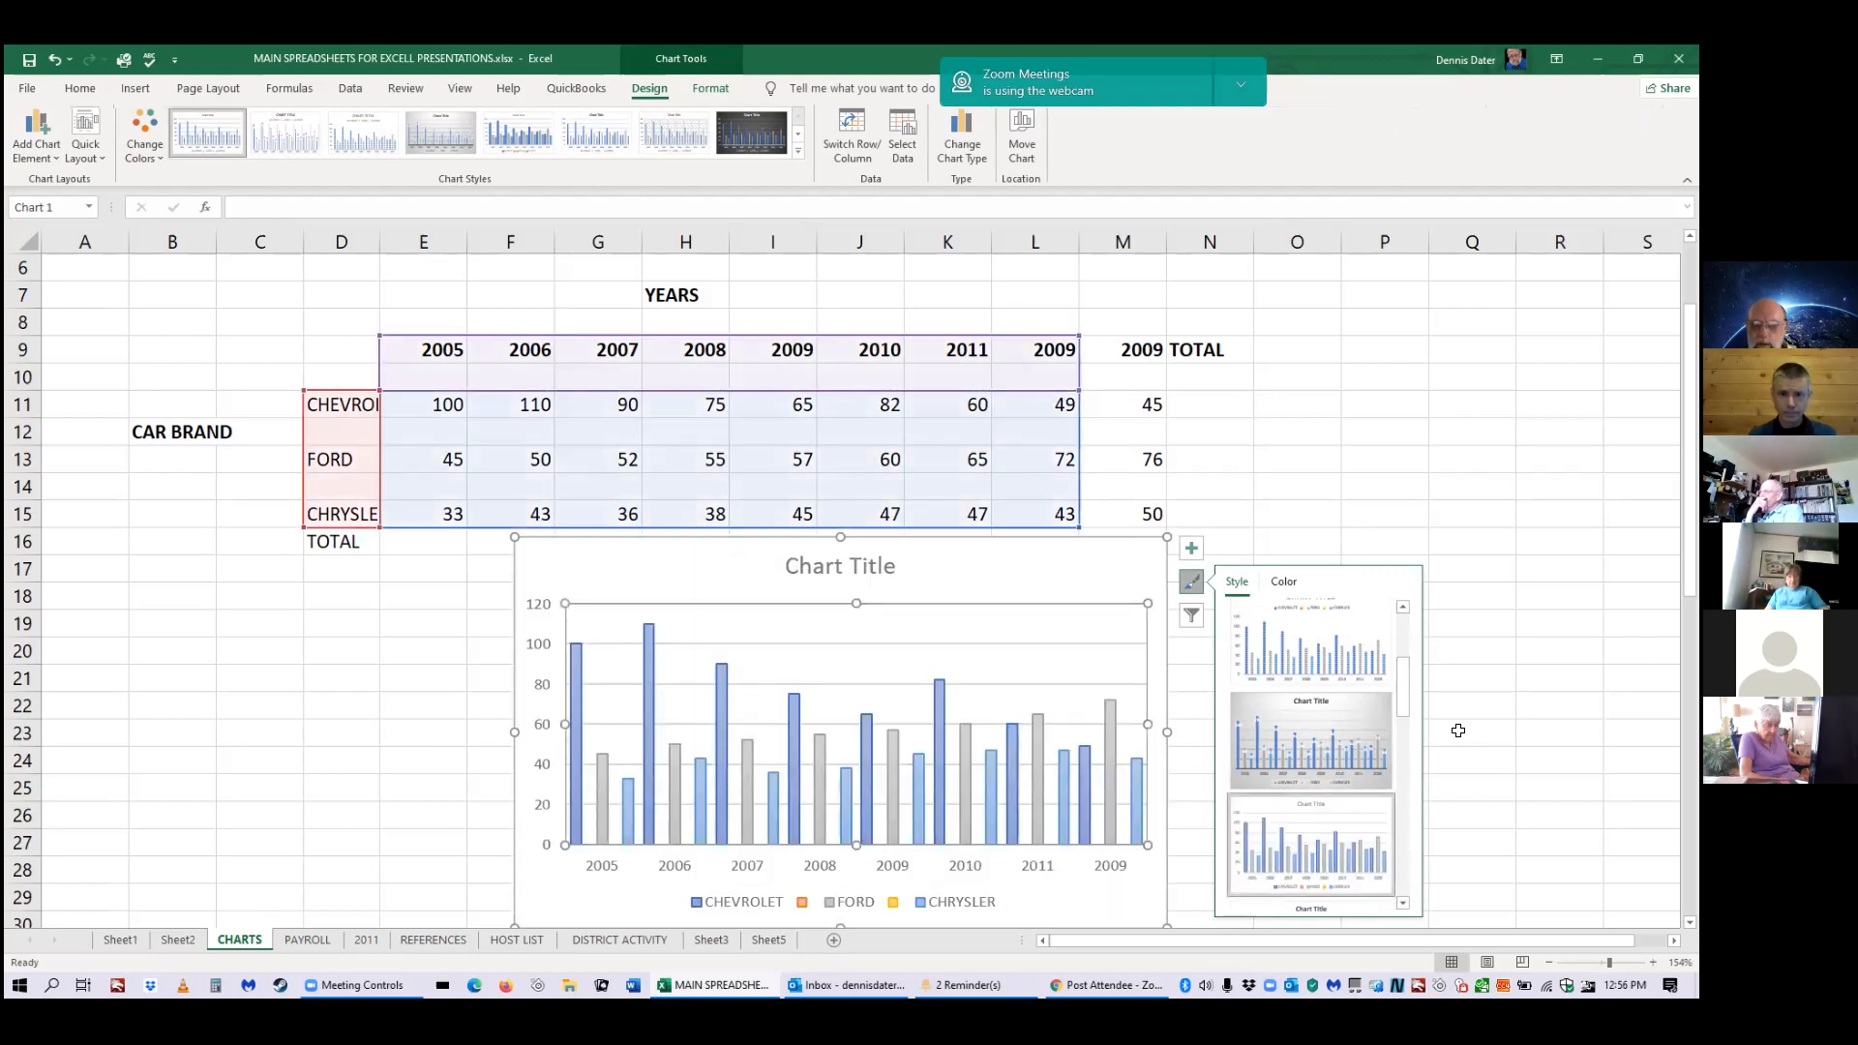
left_click_drag(1402, 678, 1403, 658)
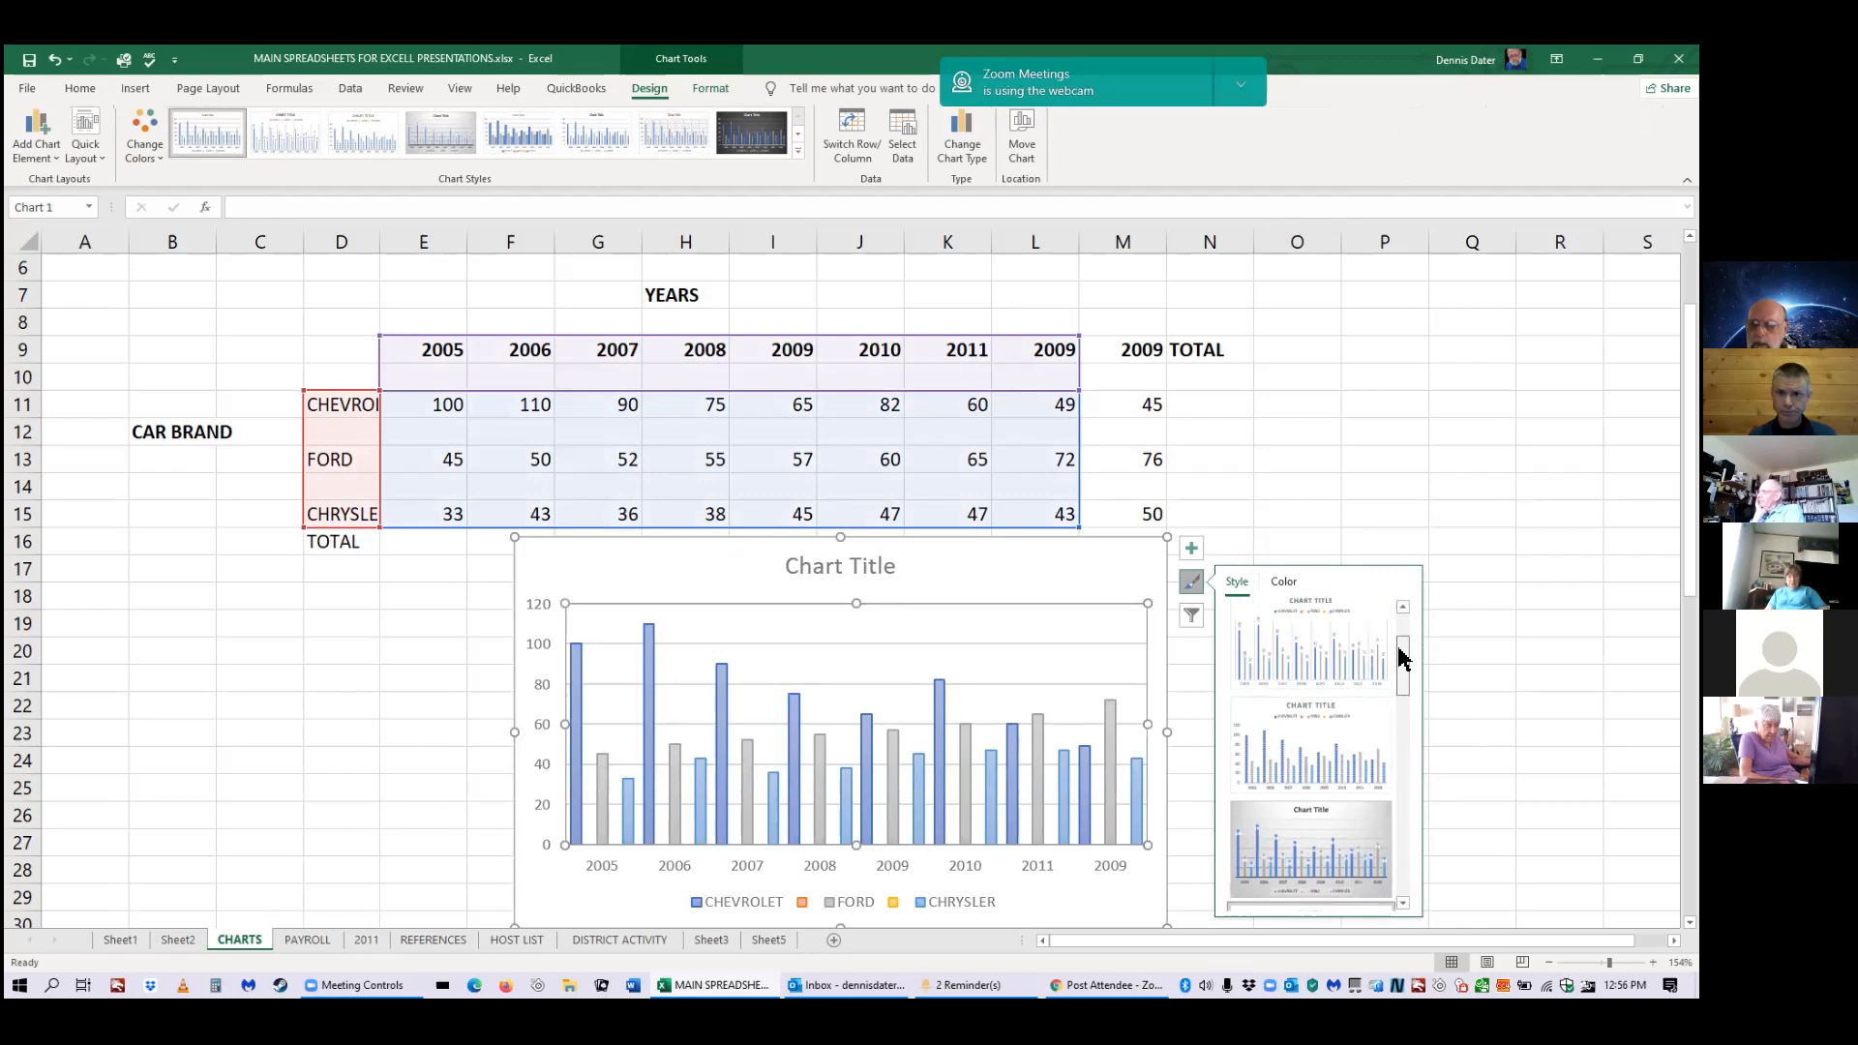
scroll(1374, 716, "down", 1)
left_click(1330, 792)
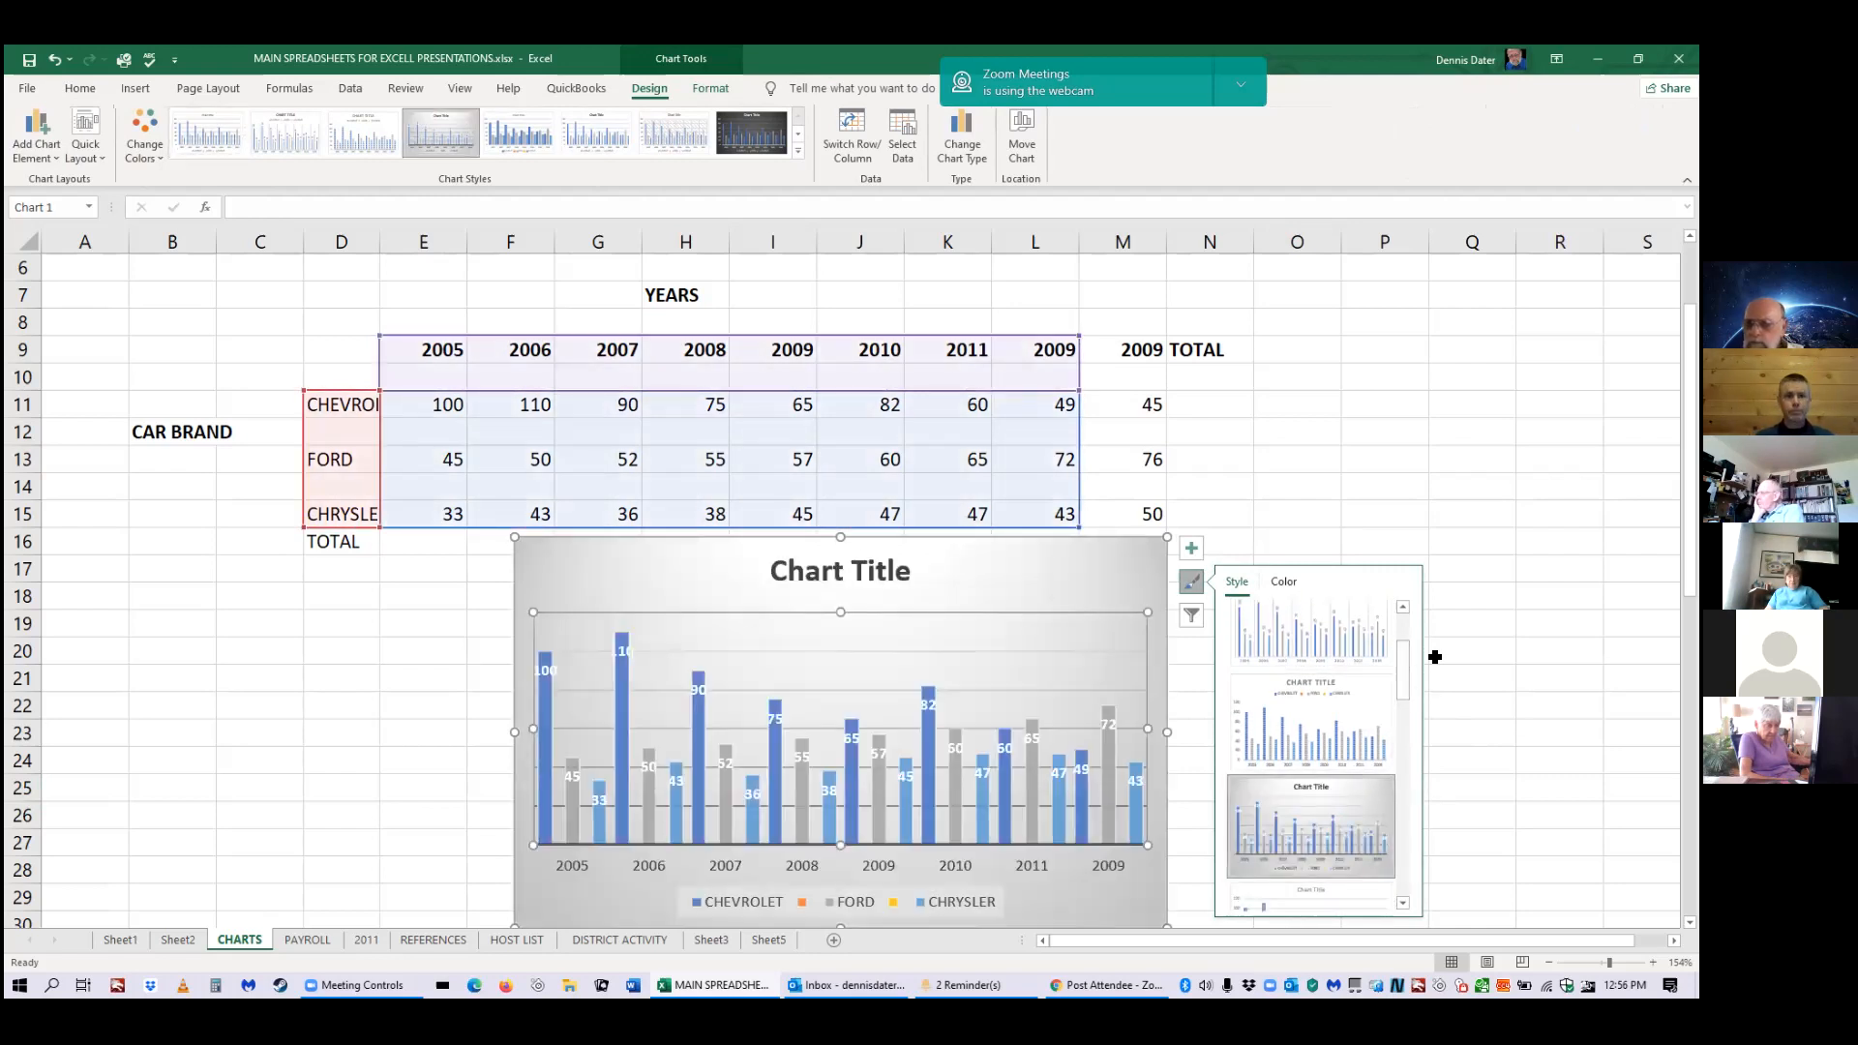
left_click(1283, 582)
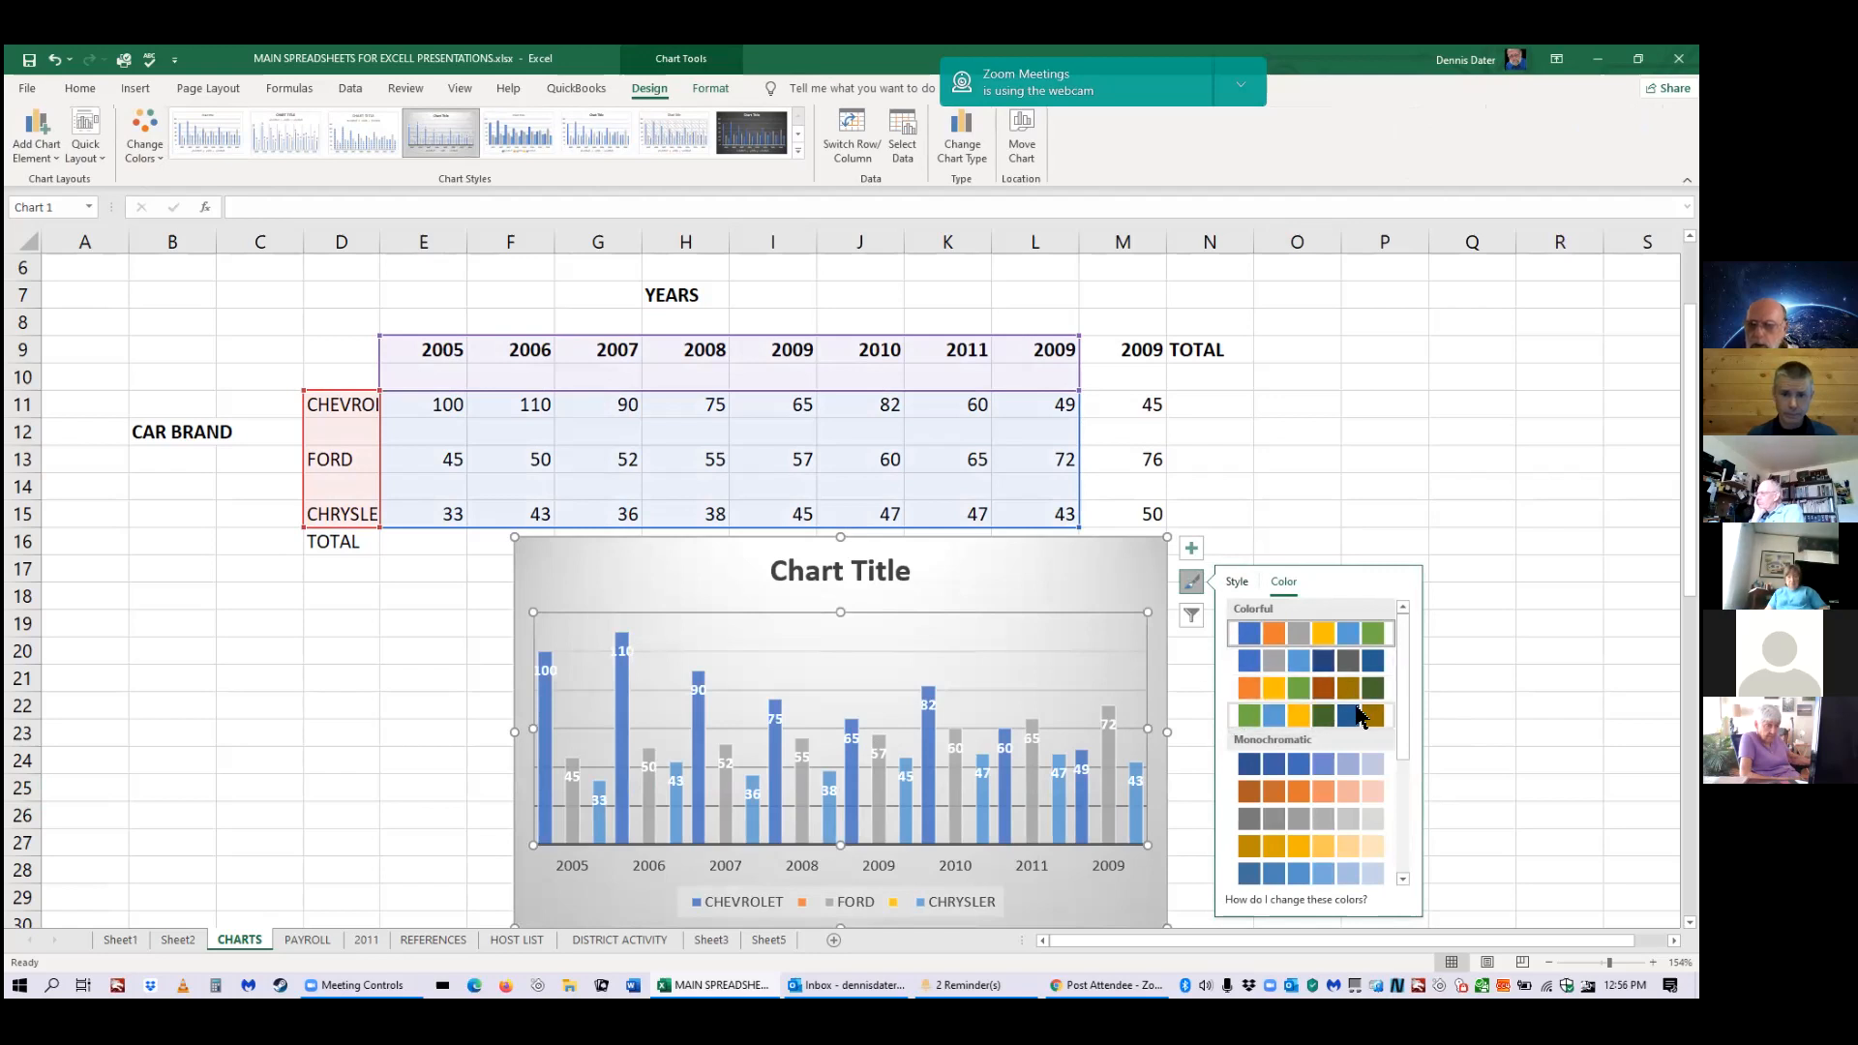
Apply the third Colorful palette so the bars turn orange, green and brown, then deselect the chart.
left_click(1238, 694)
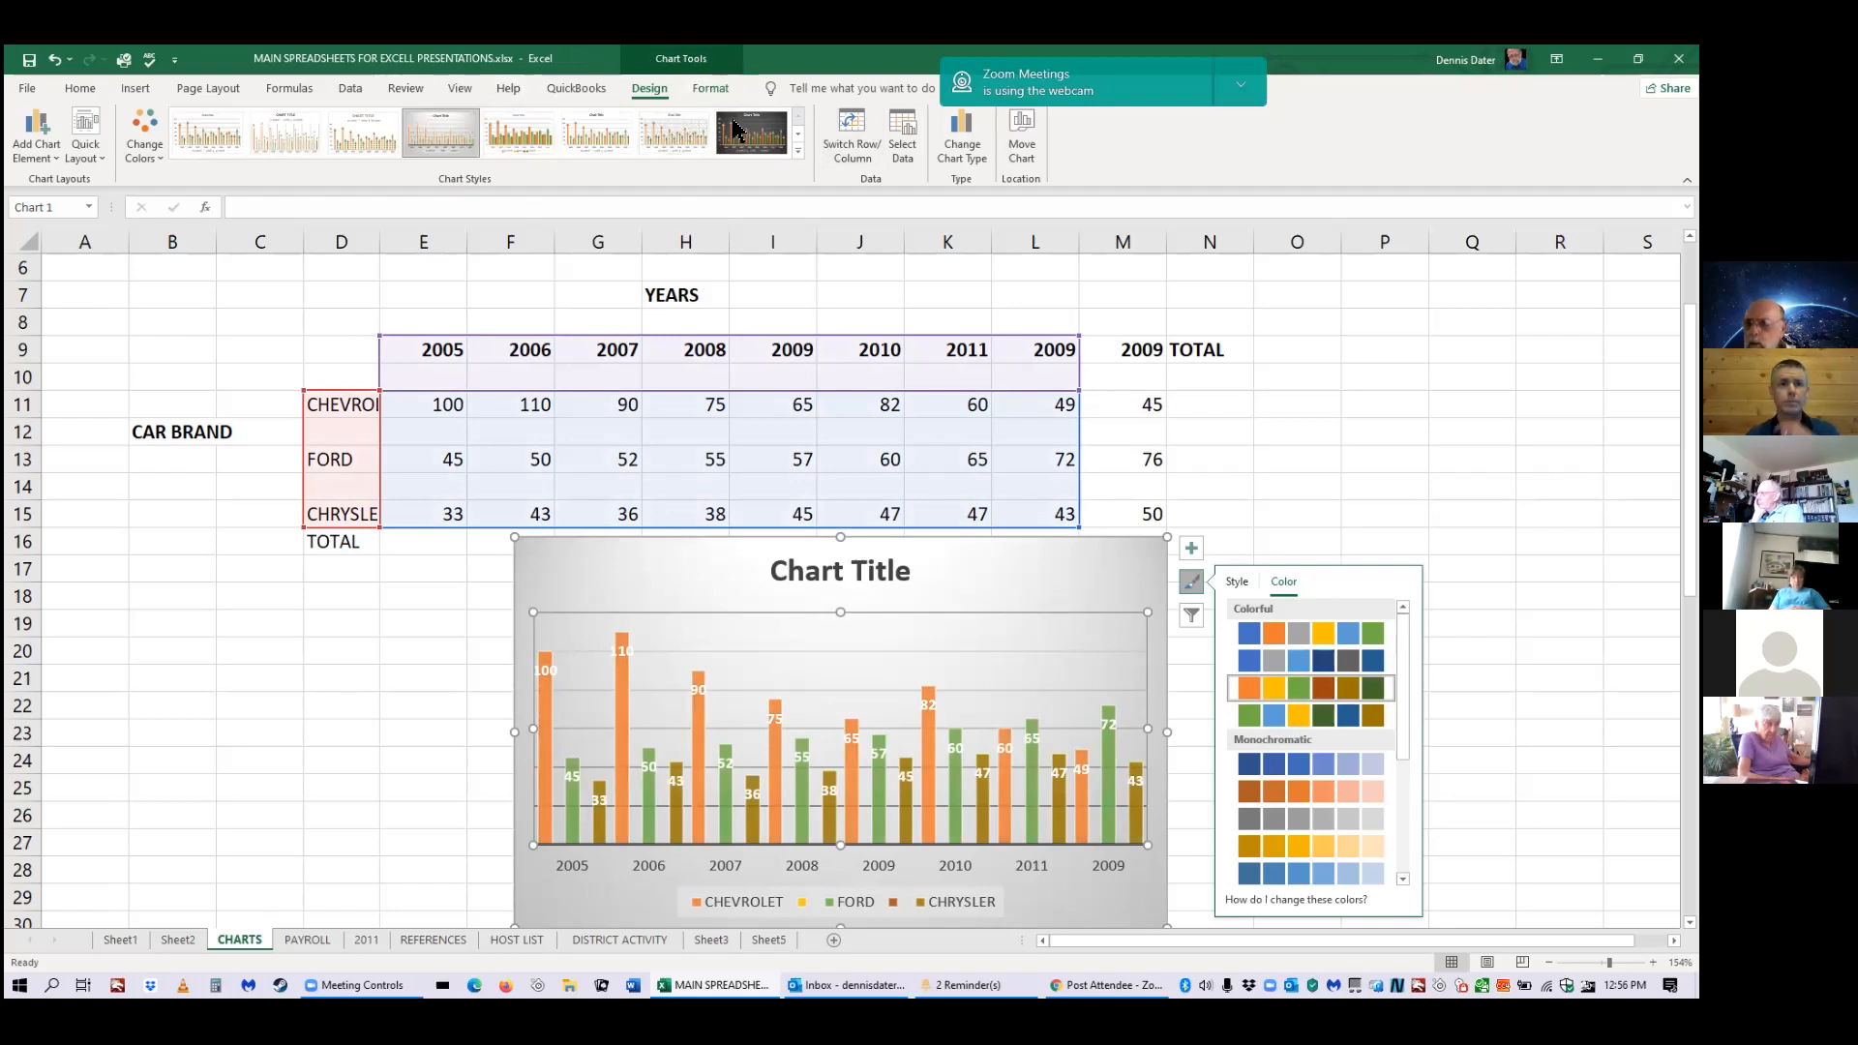
left_click(1368, 411)
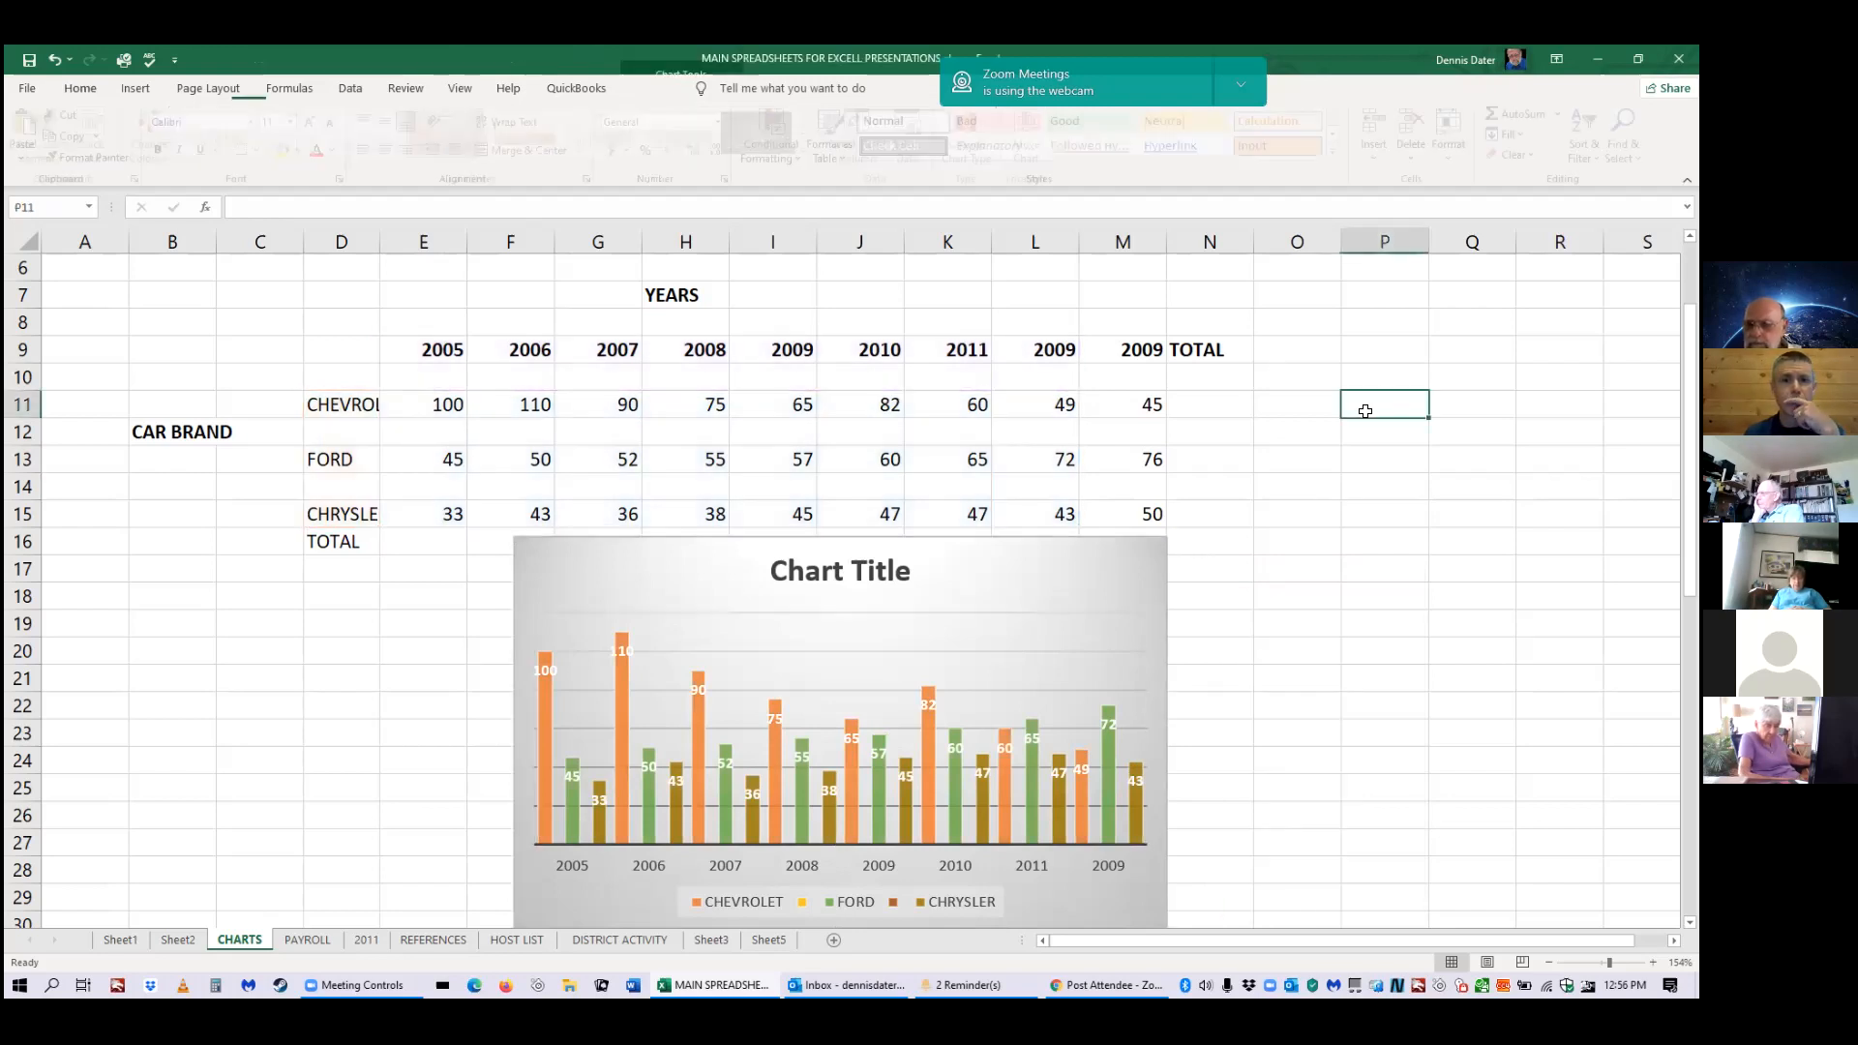
left_click(1132, 571)
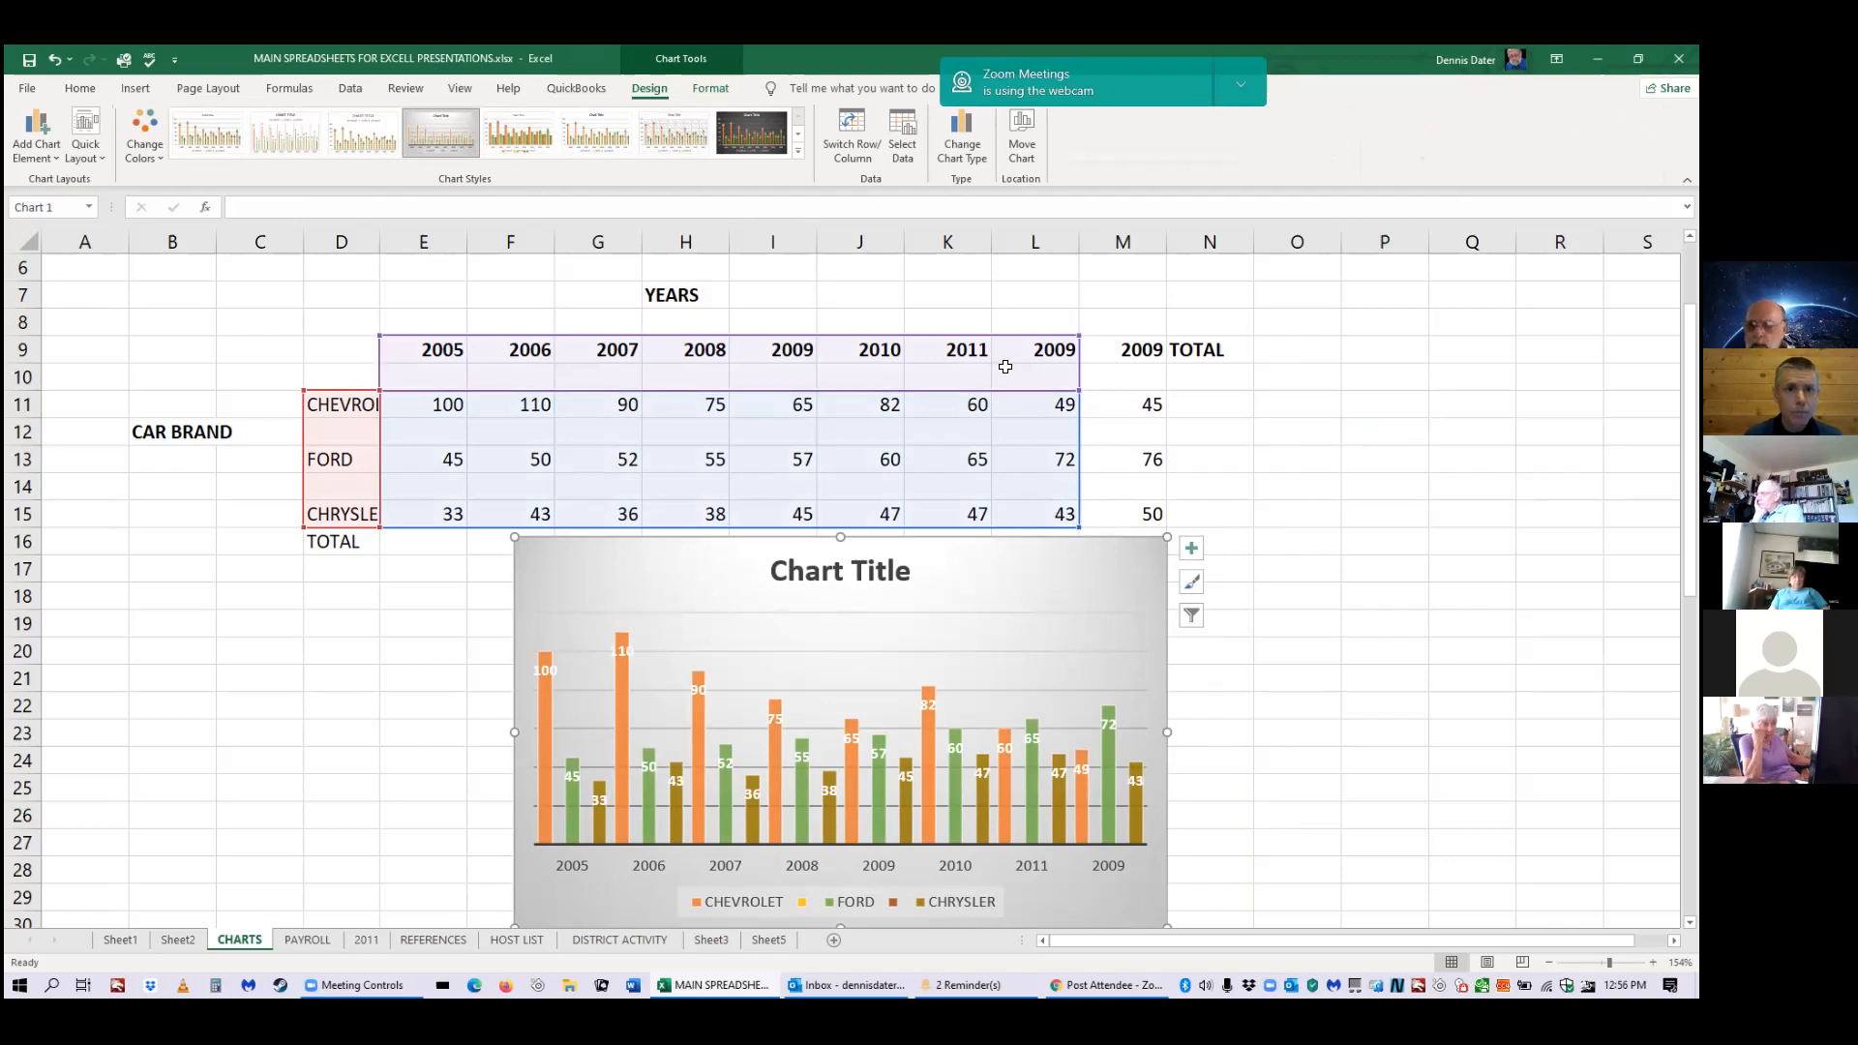
left_click(1191, 580)
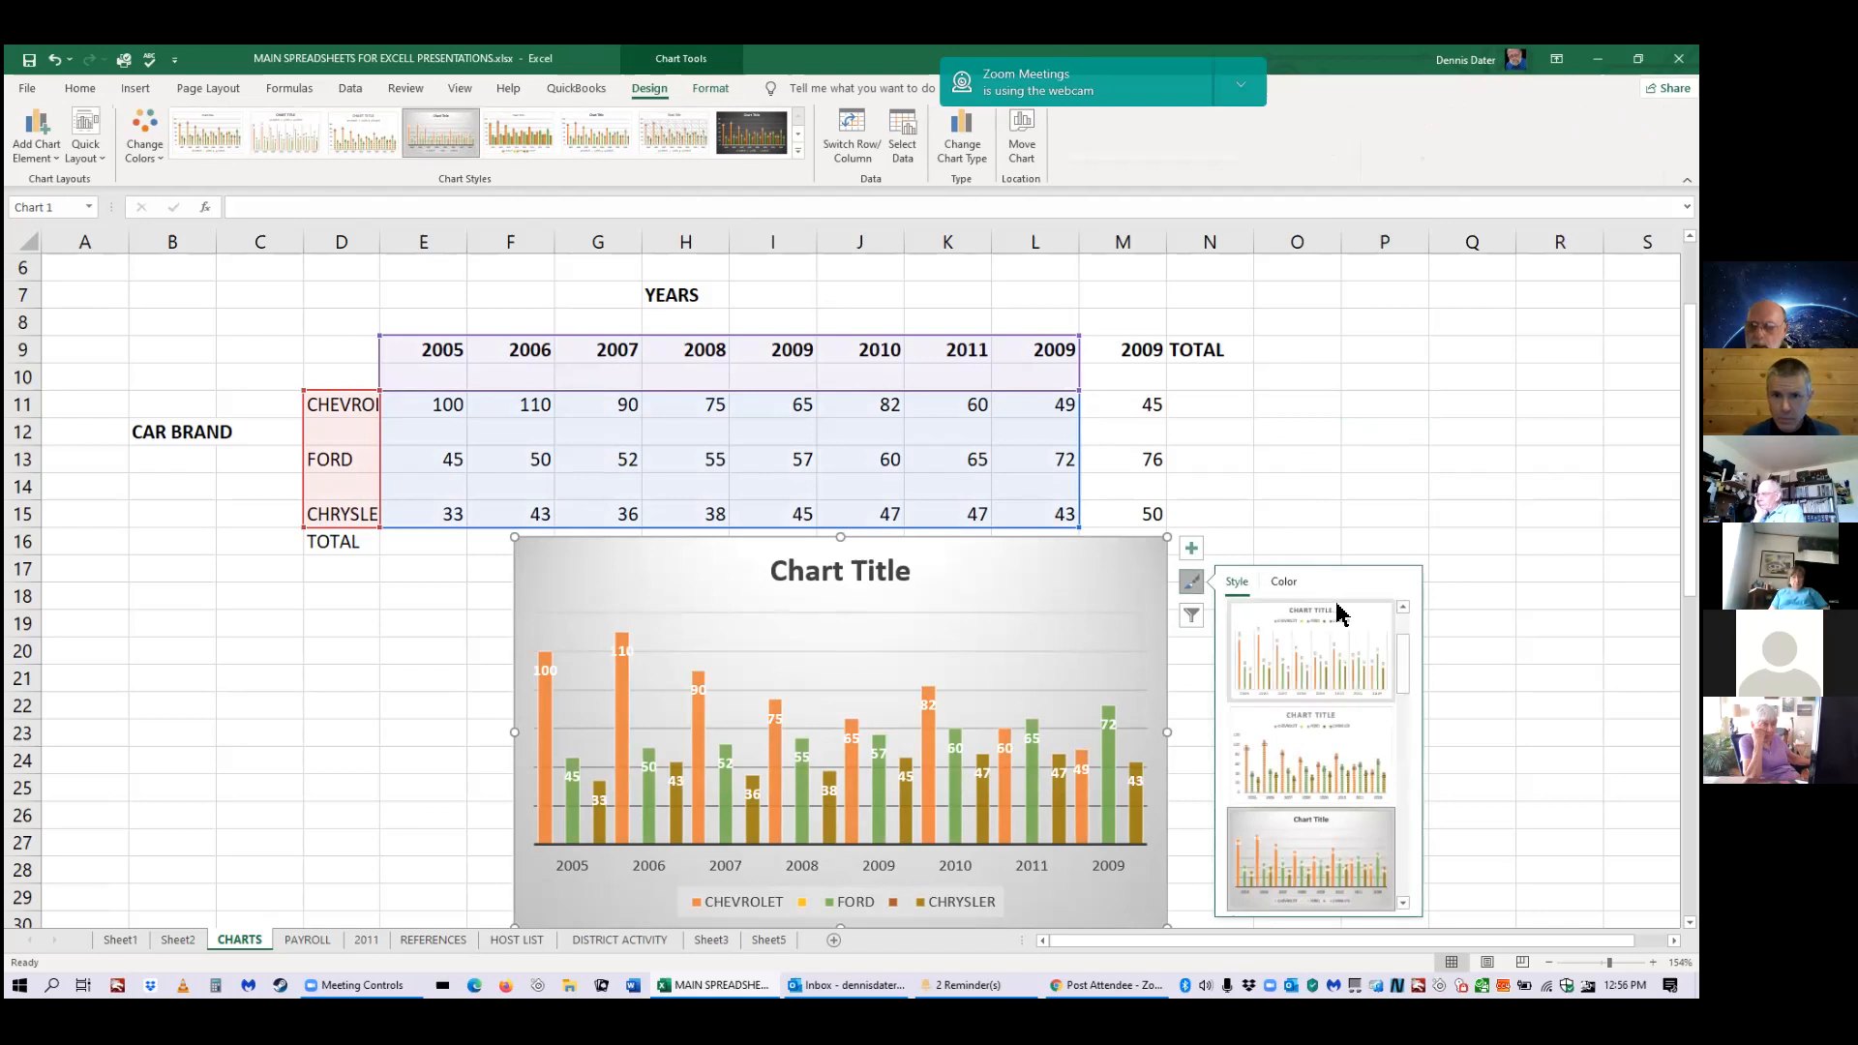
Review the Chart Filters and Chart Elements lists to confirm axes, gridlines, data labels and legend are on.
left_click(1191, 616)
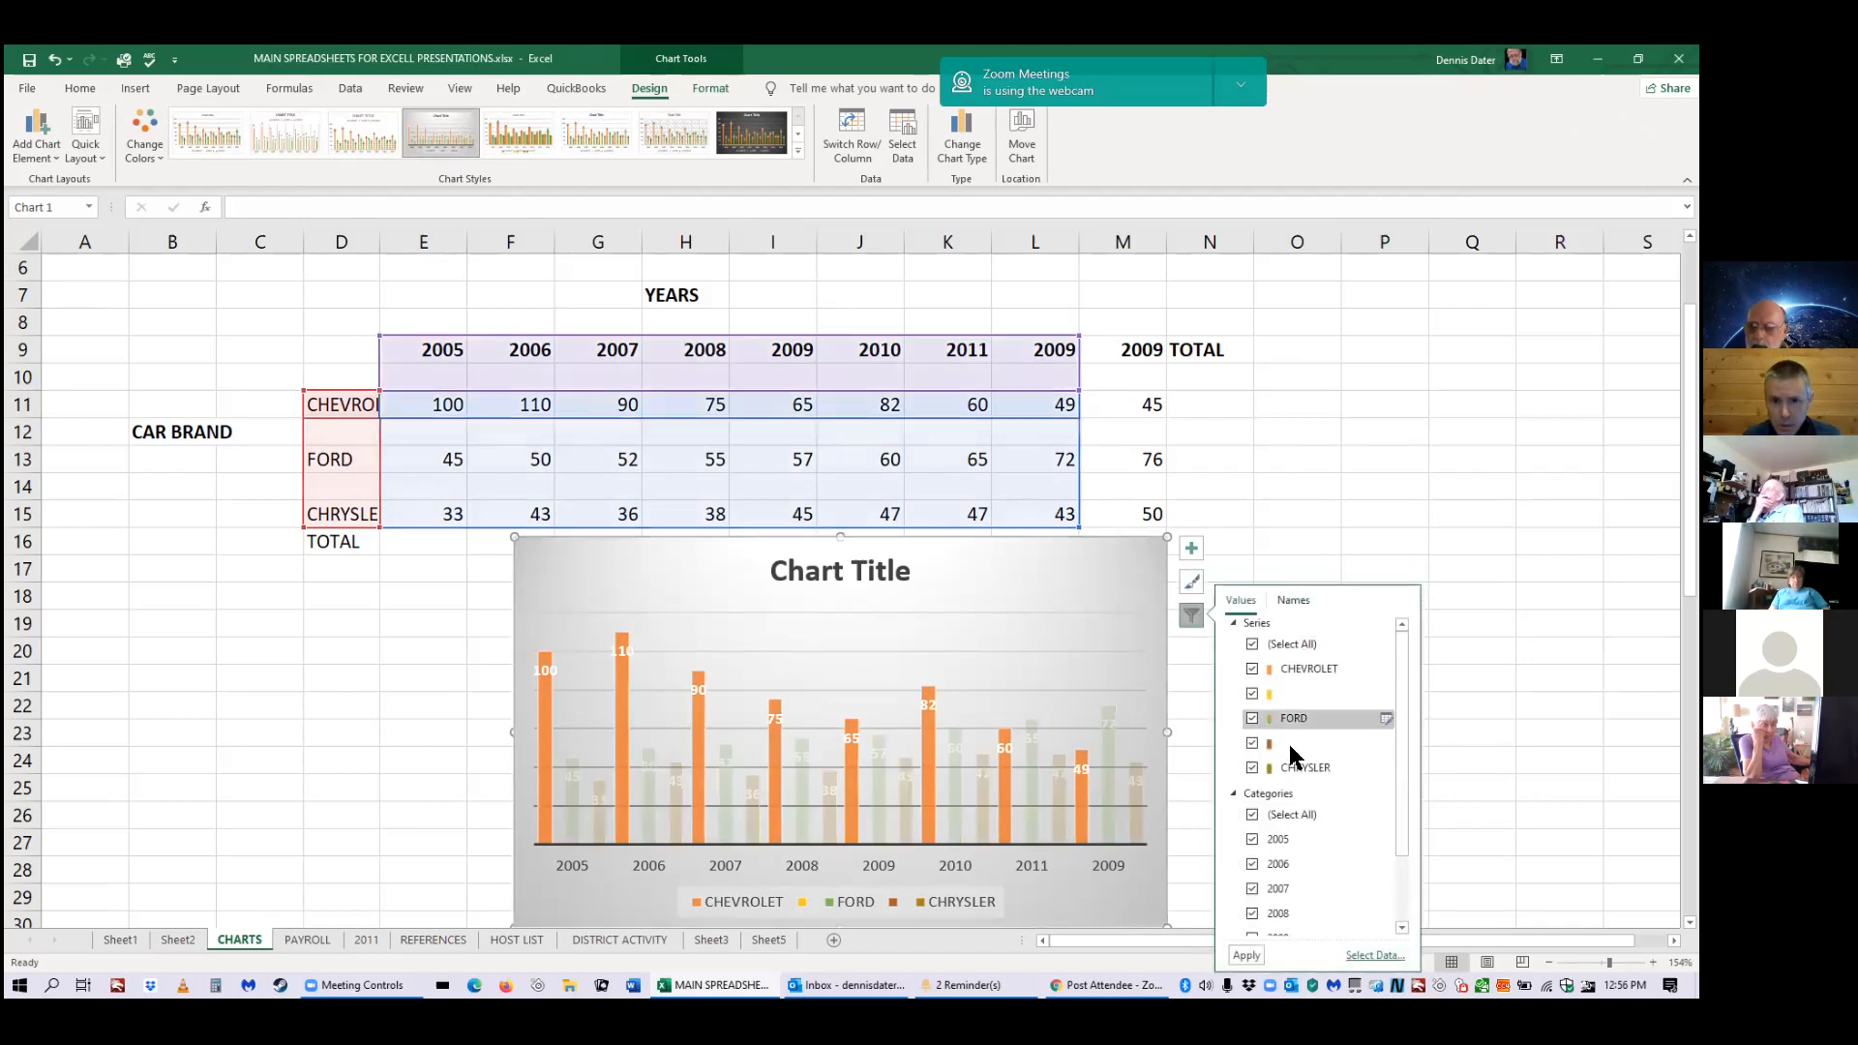
left_click(1191, 549)
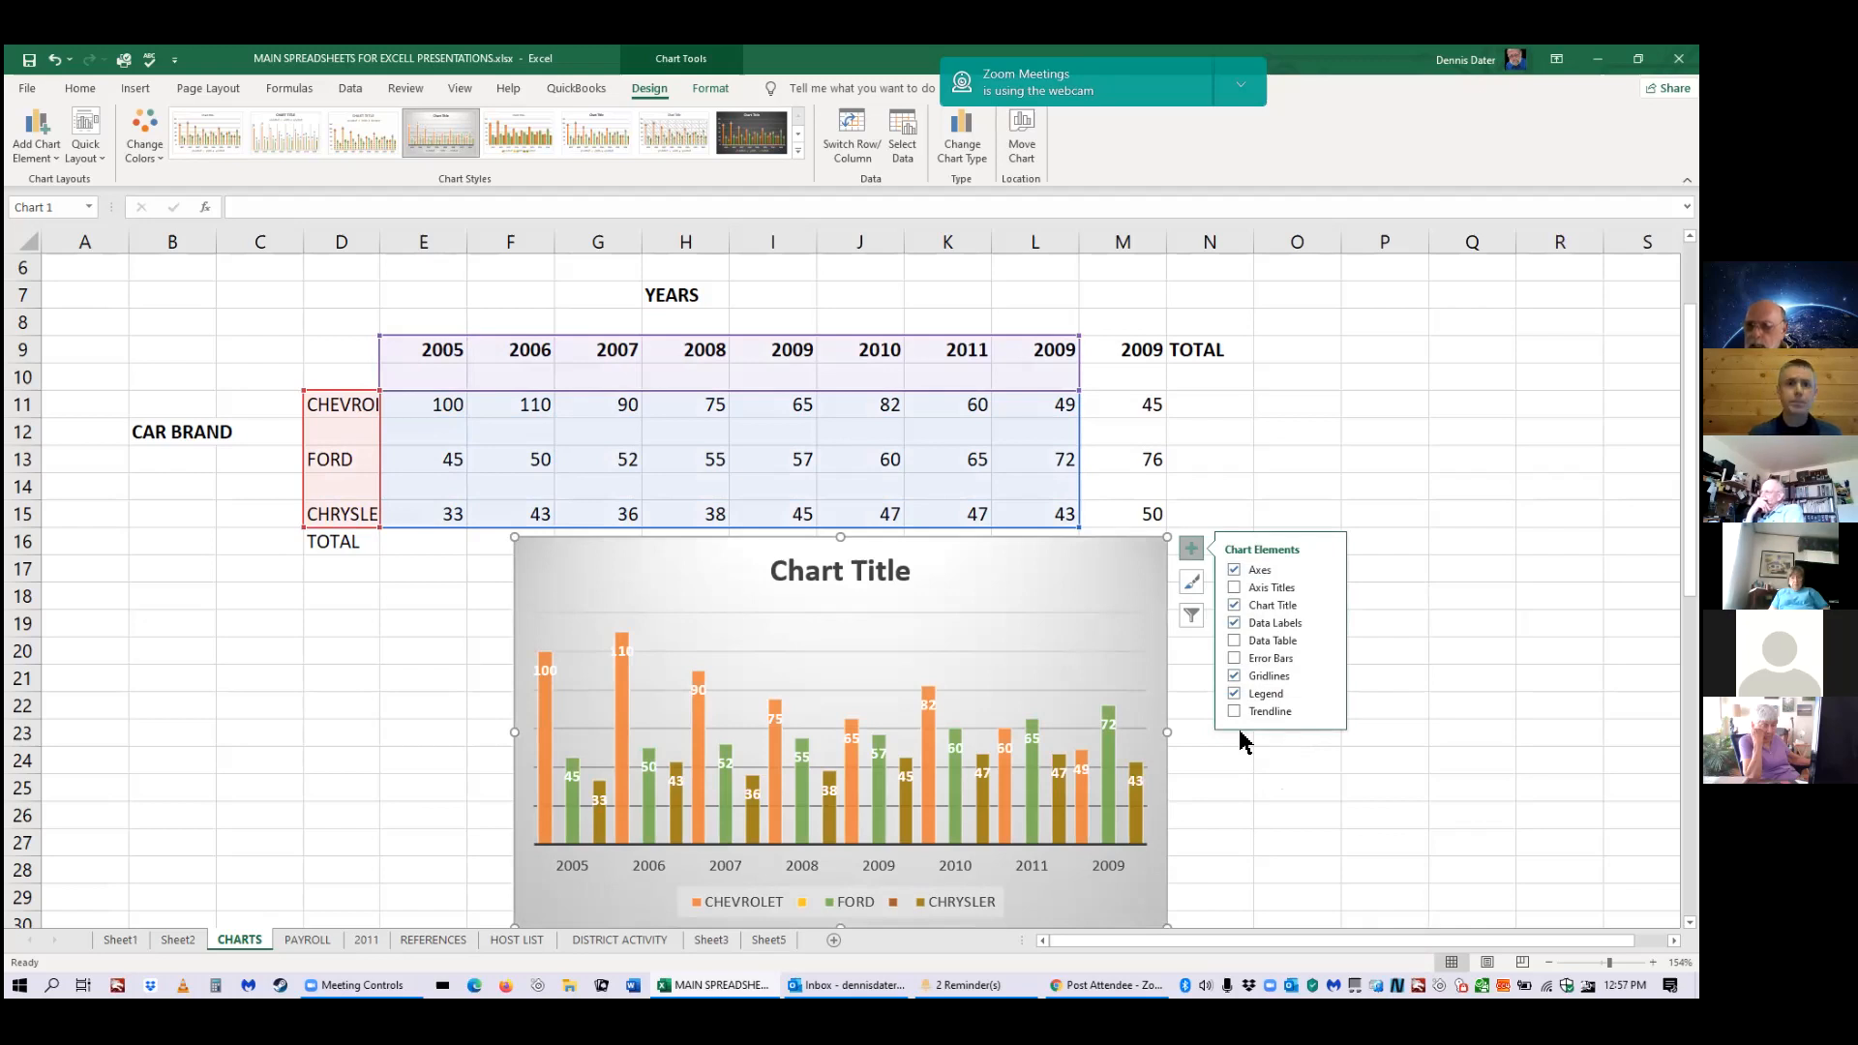
left_click(677, 100)
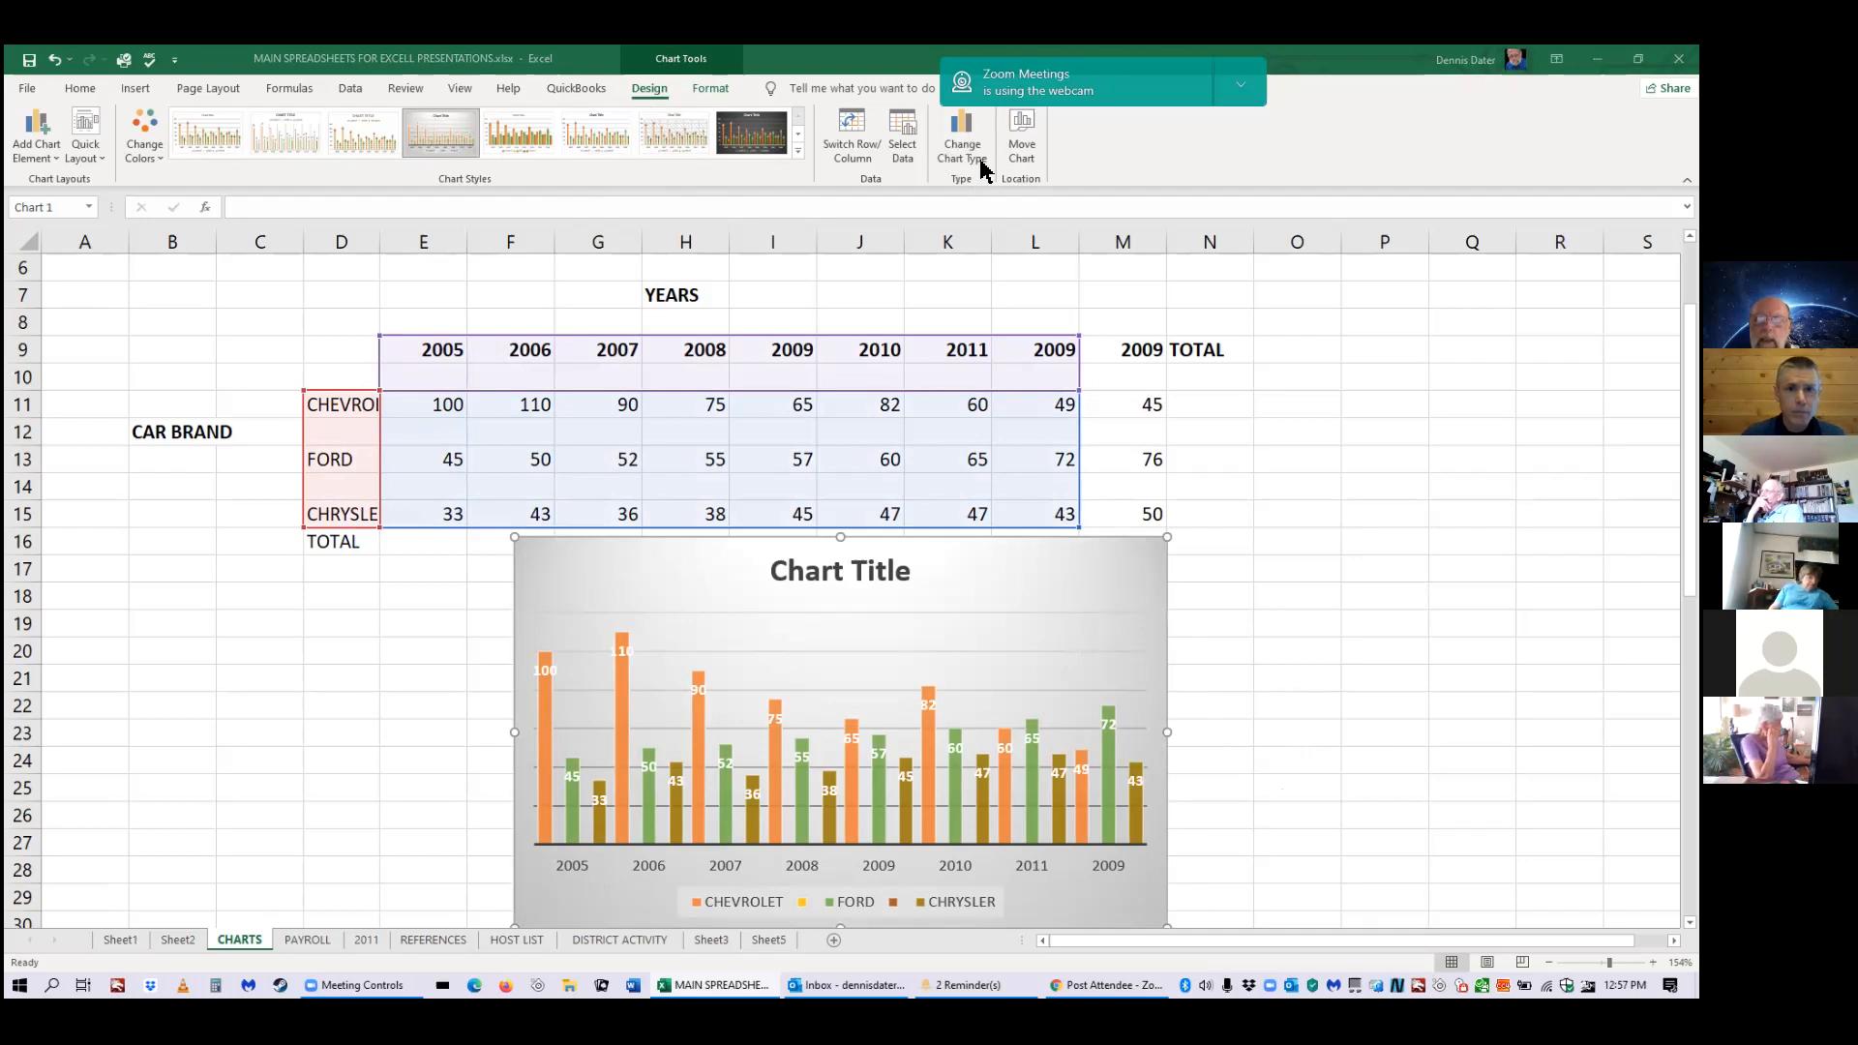
left_click(1191, 548)
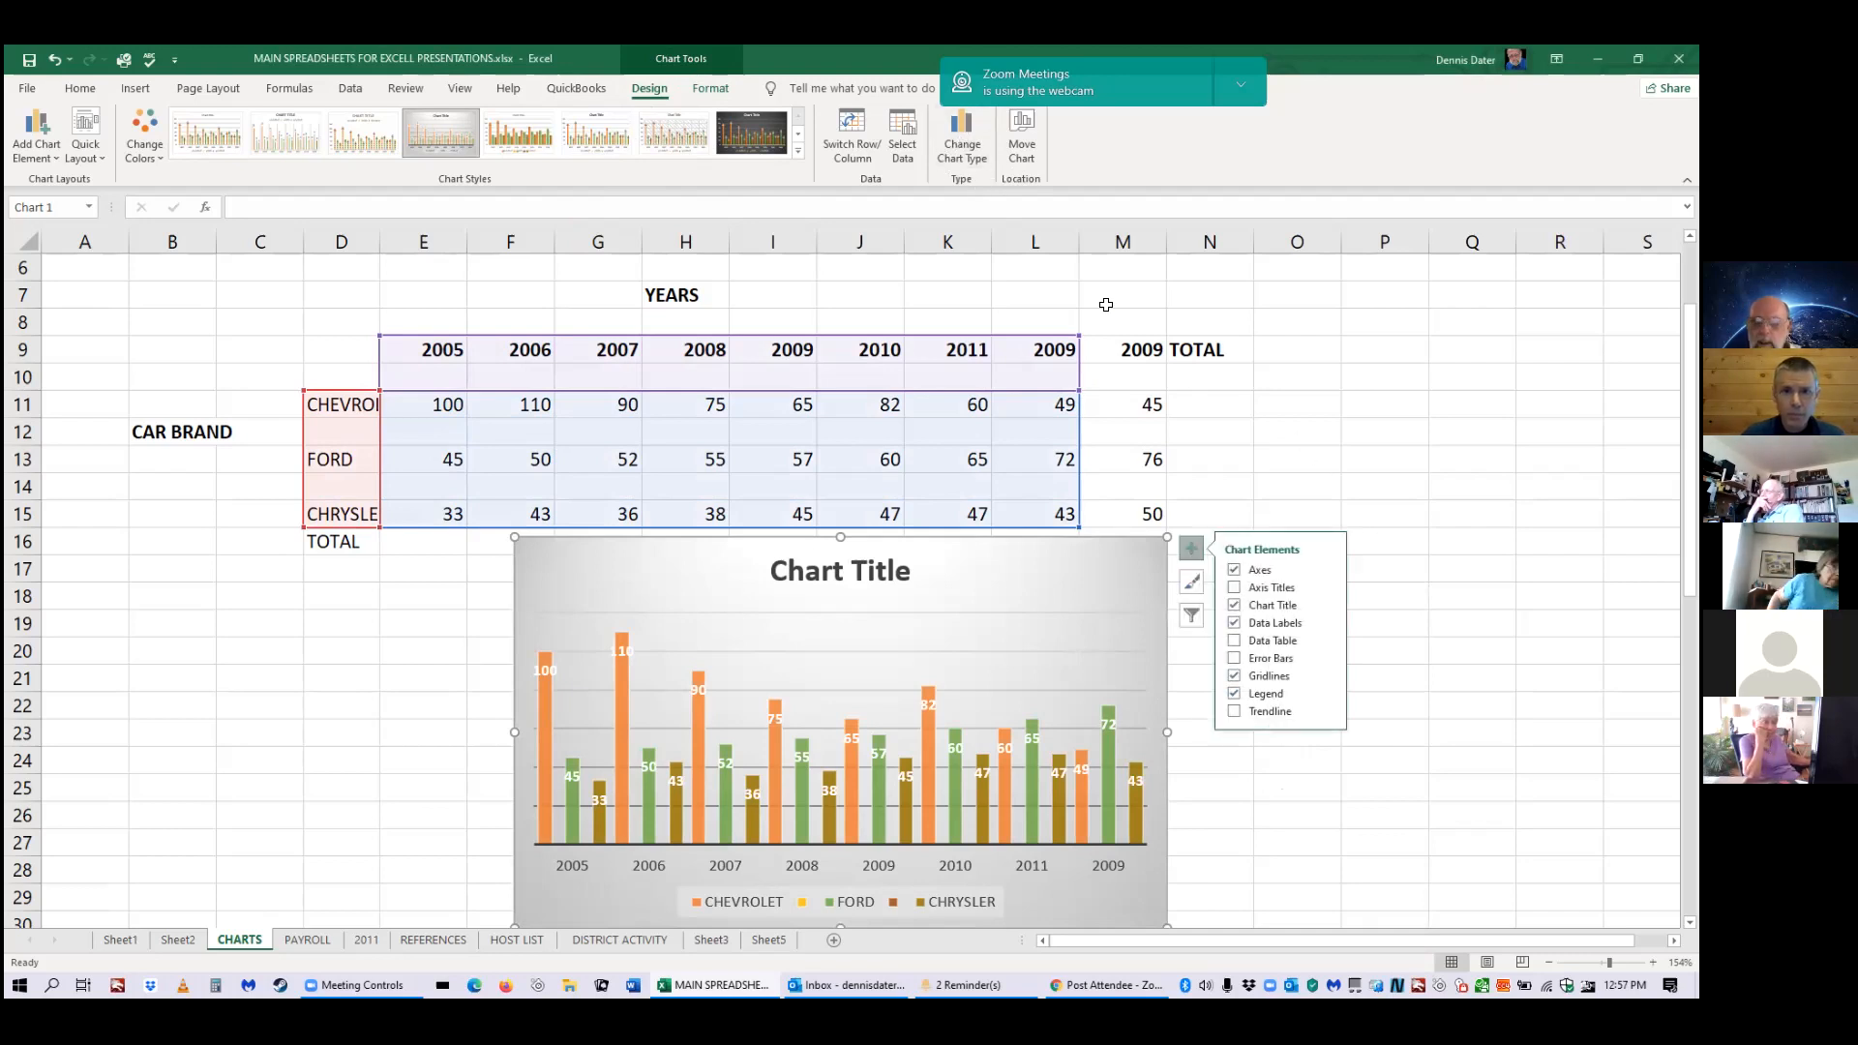
Change the chart type to a pie chart showing CHEVROLET's yearly slices (100, 110, 90...).
left_click(958, 164)
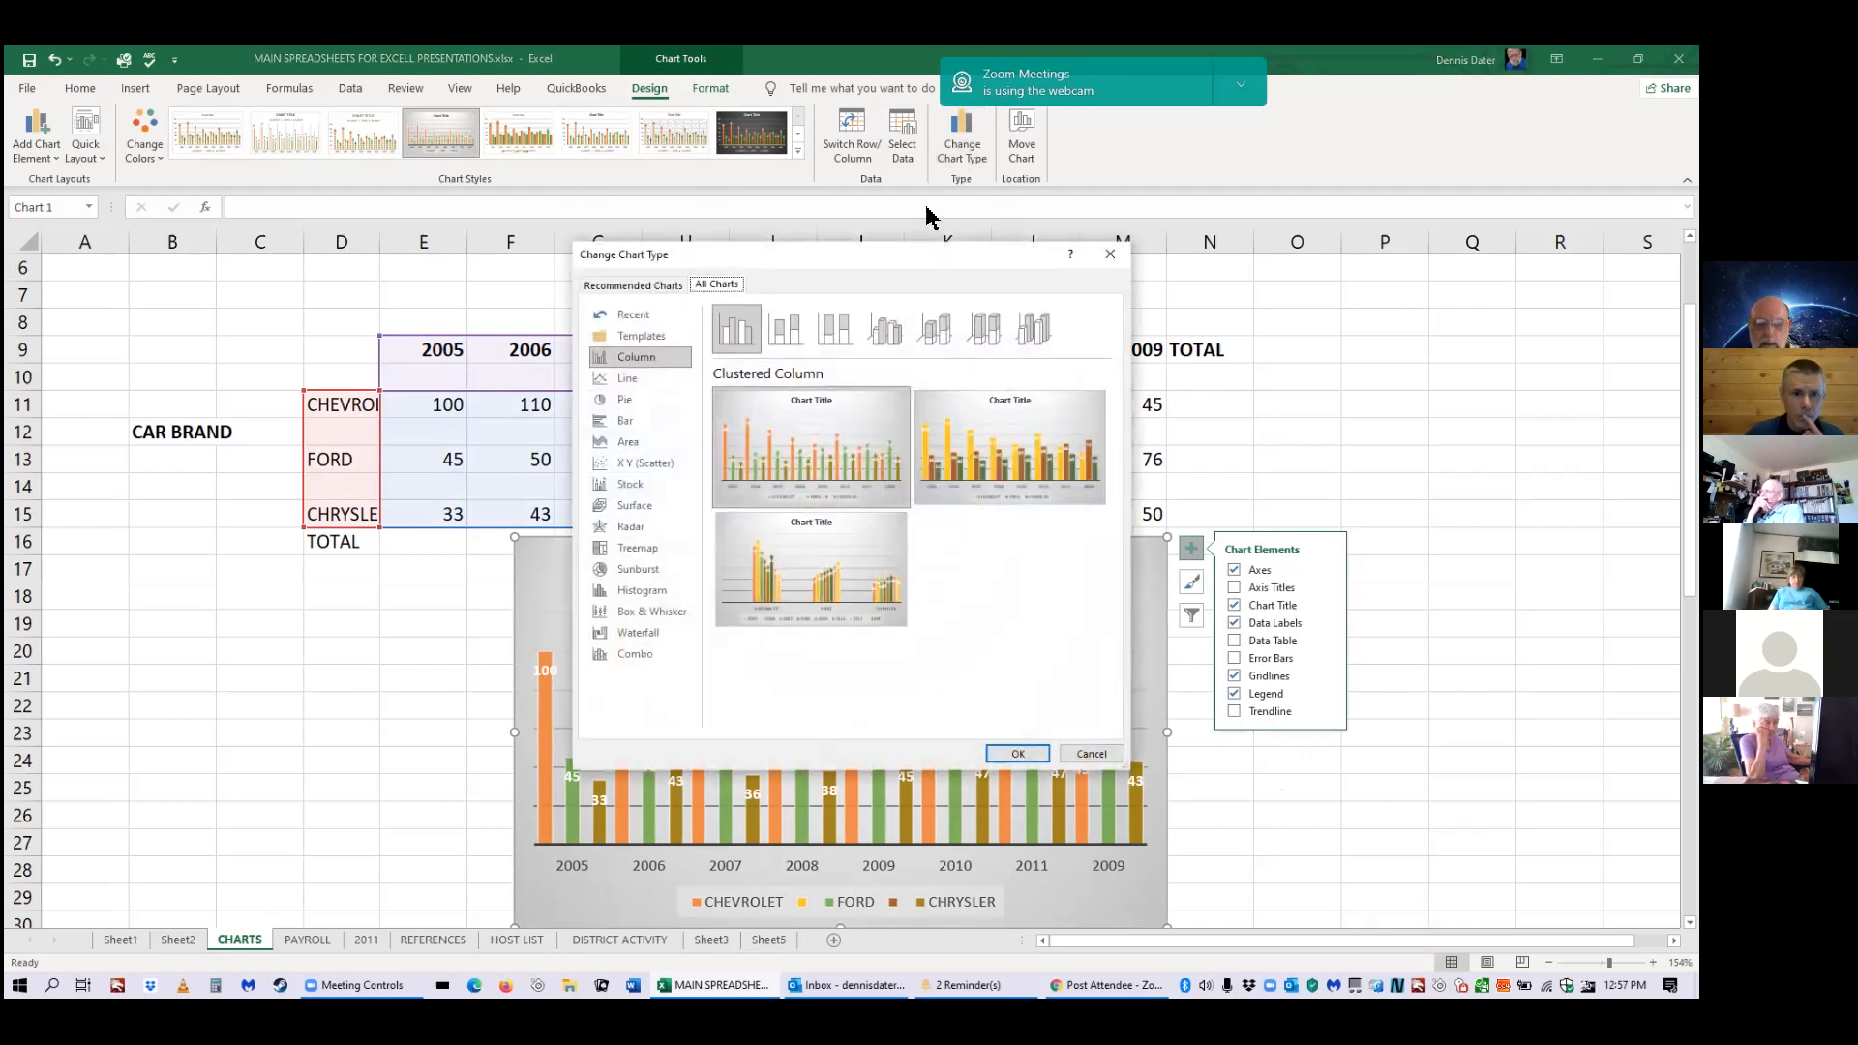
left_click(624, 399)
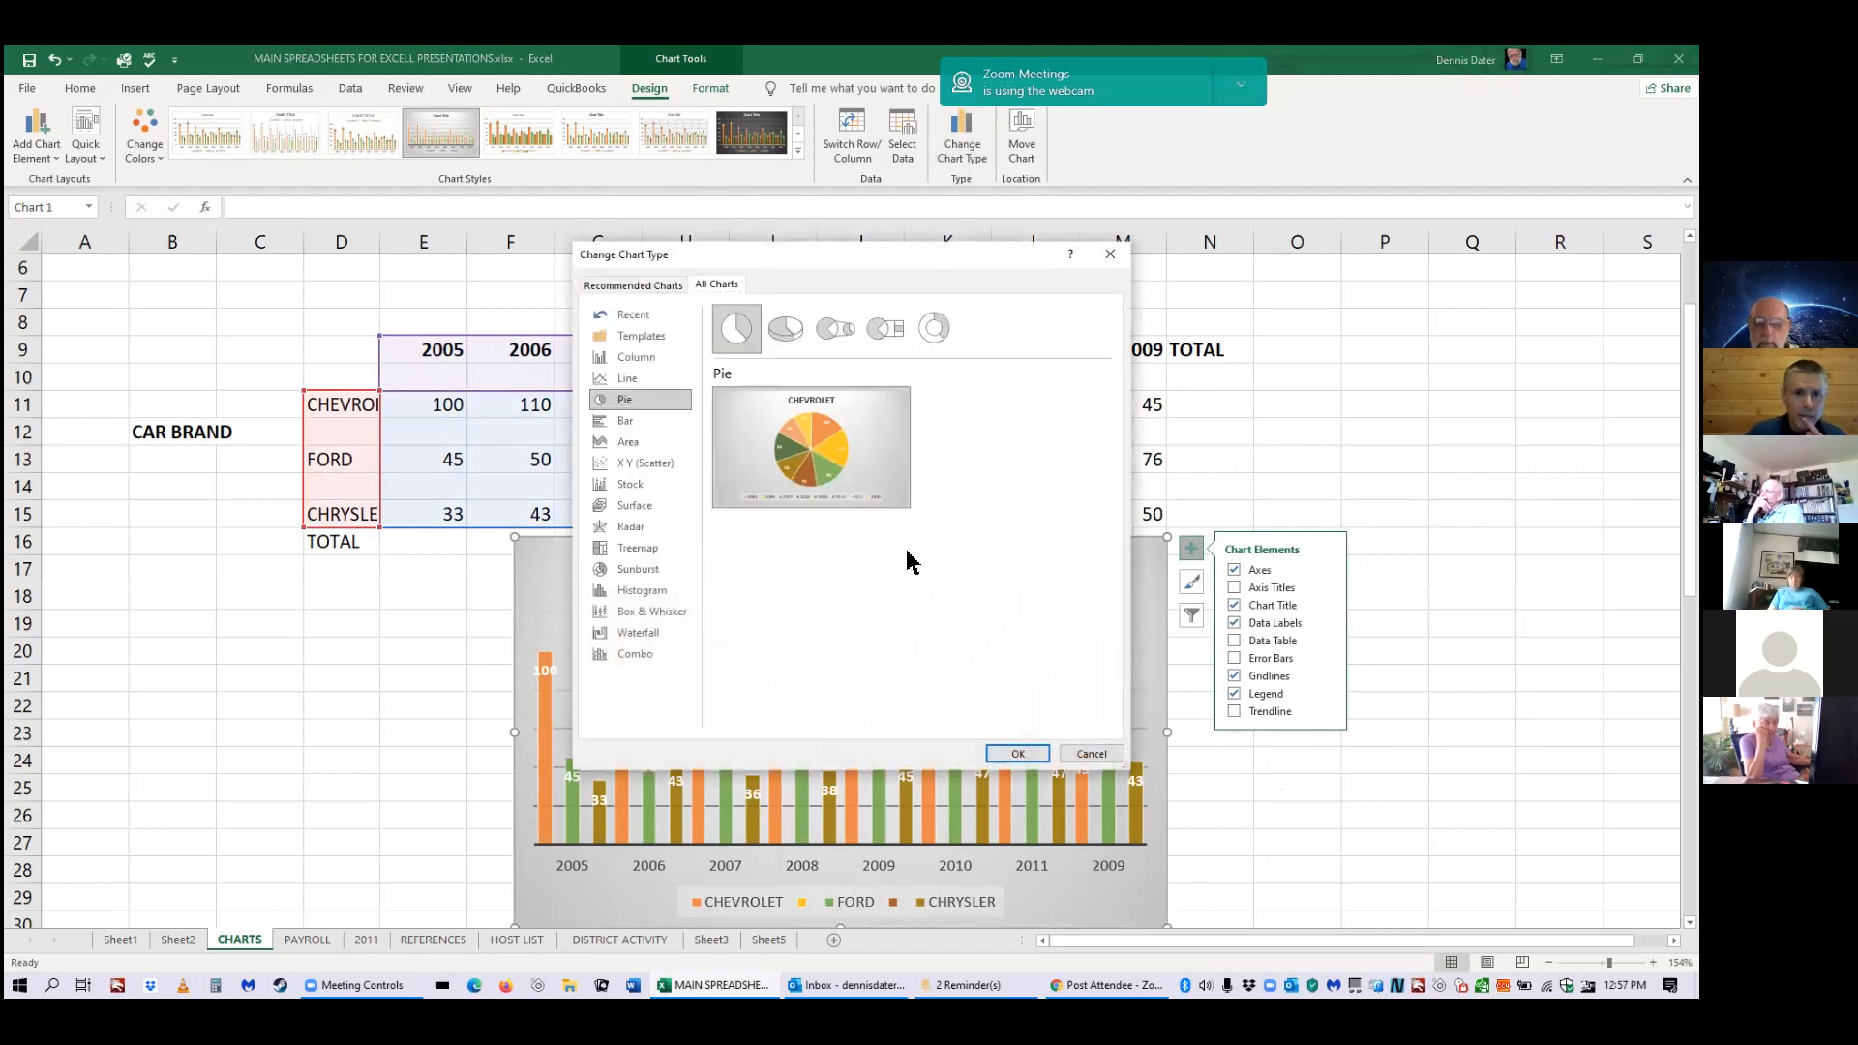
left_click(992, 751)
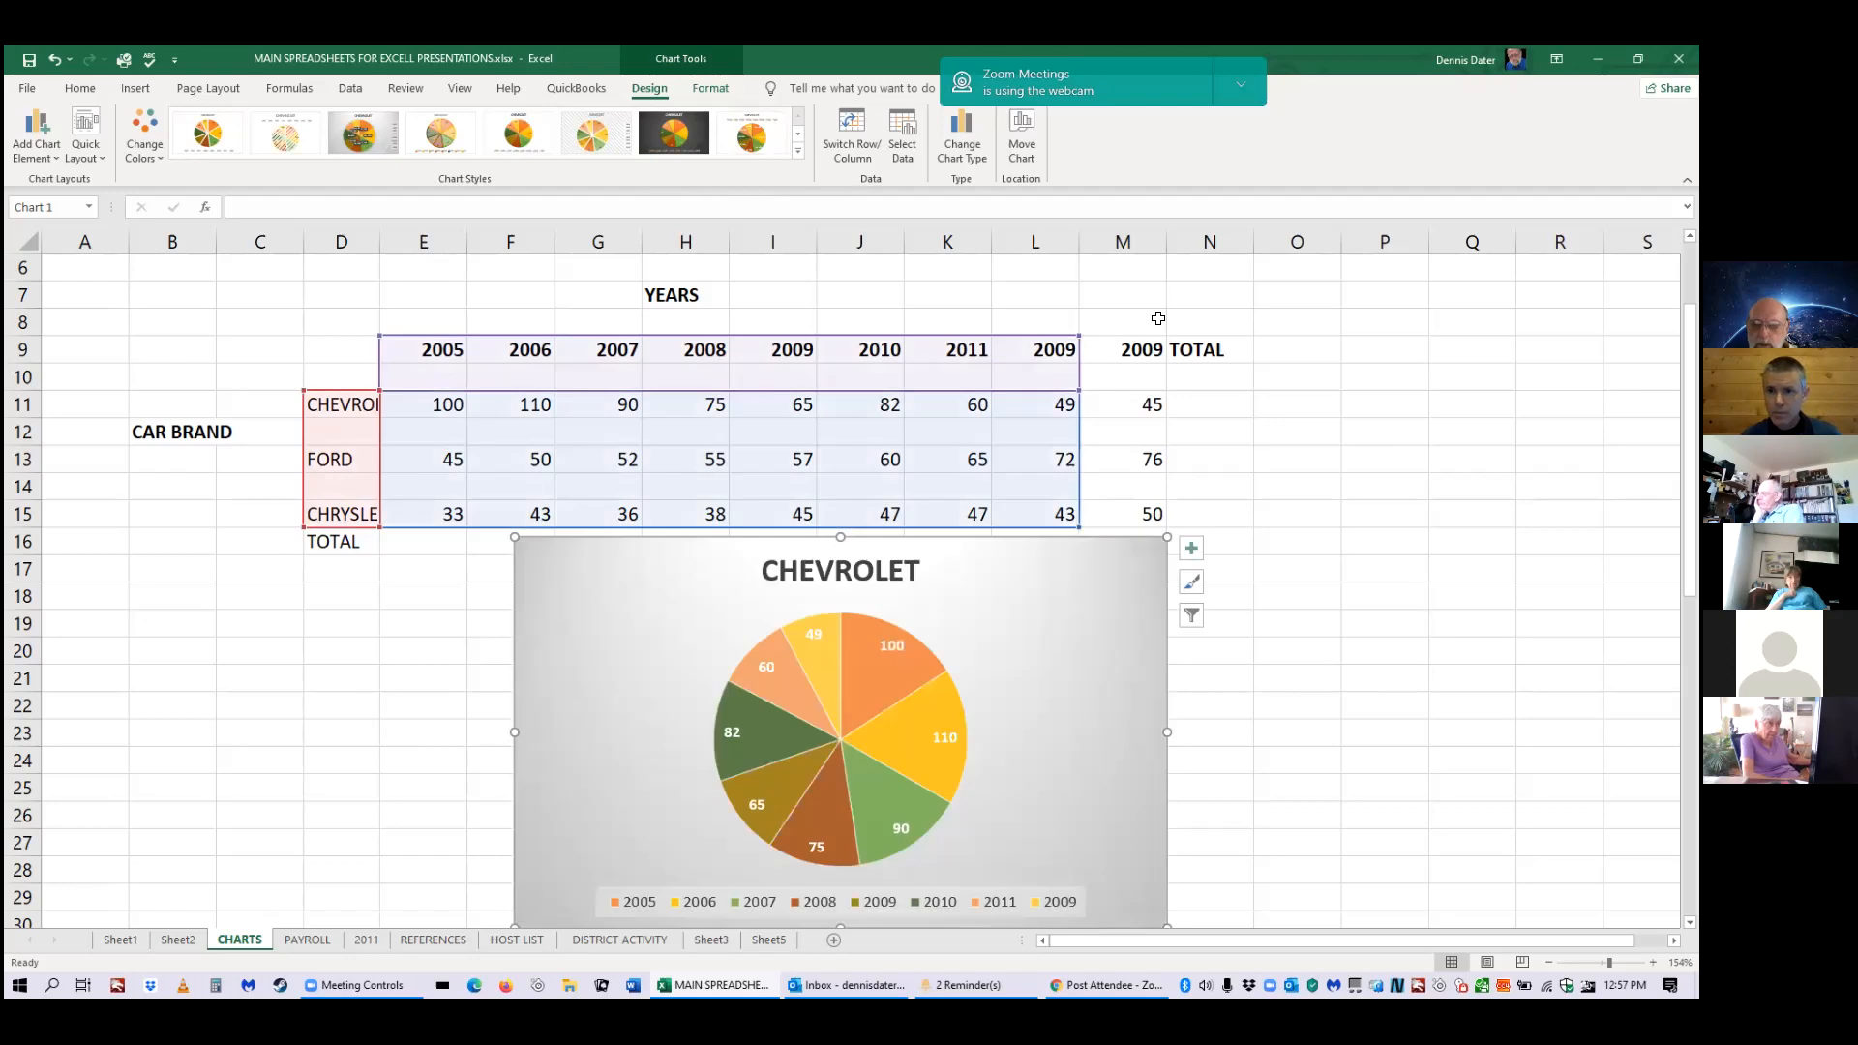
left_click(1191, 618)
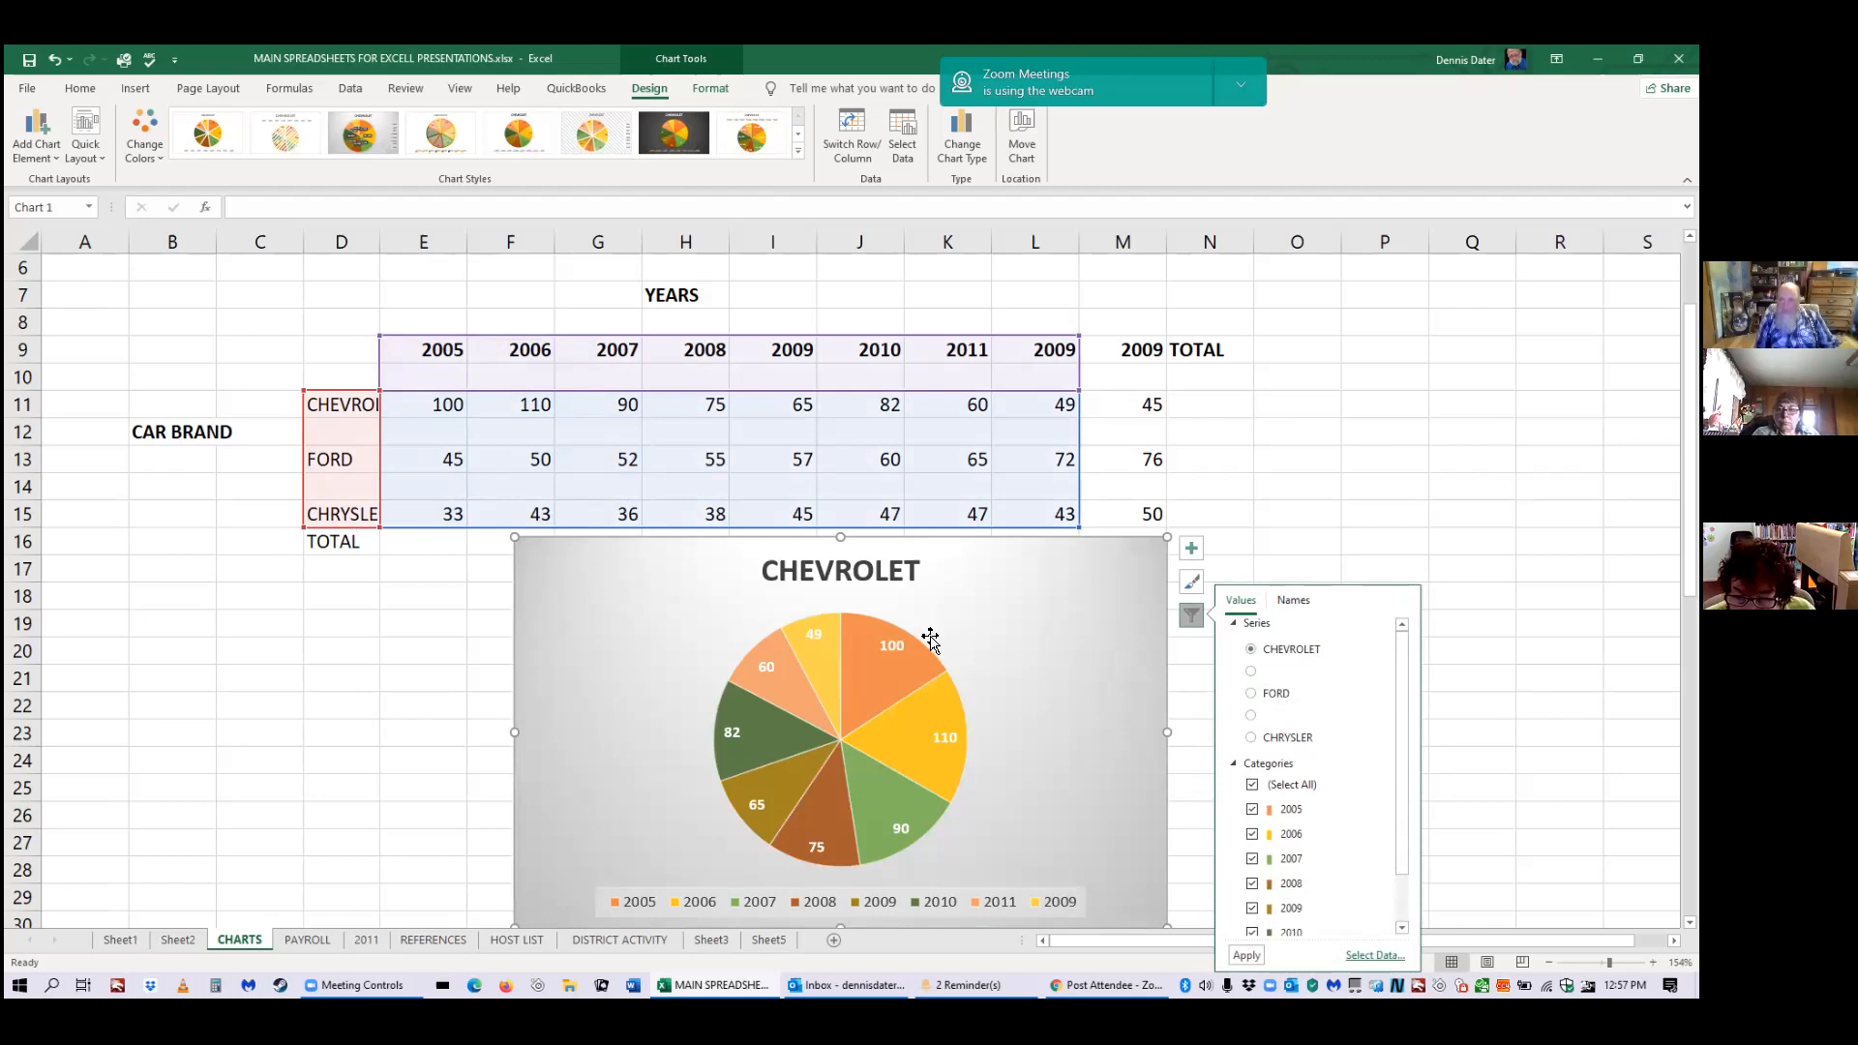
Filter the pie chart to the FORD series so slices read 45, 50, 52 up to 72.
left_click(1251, 695)
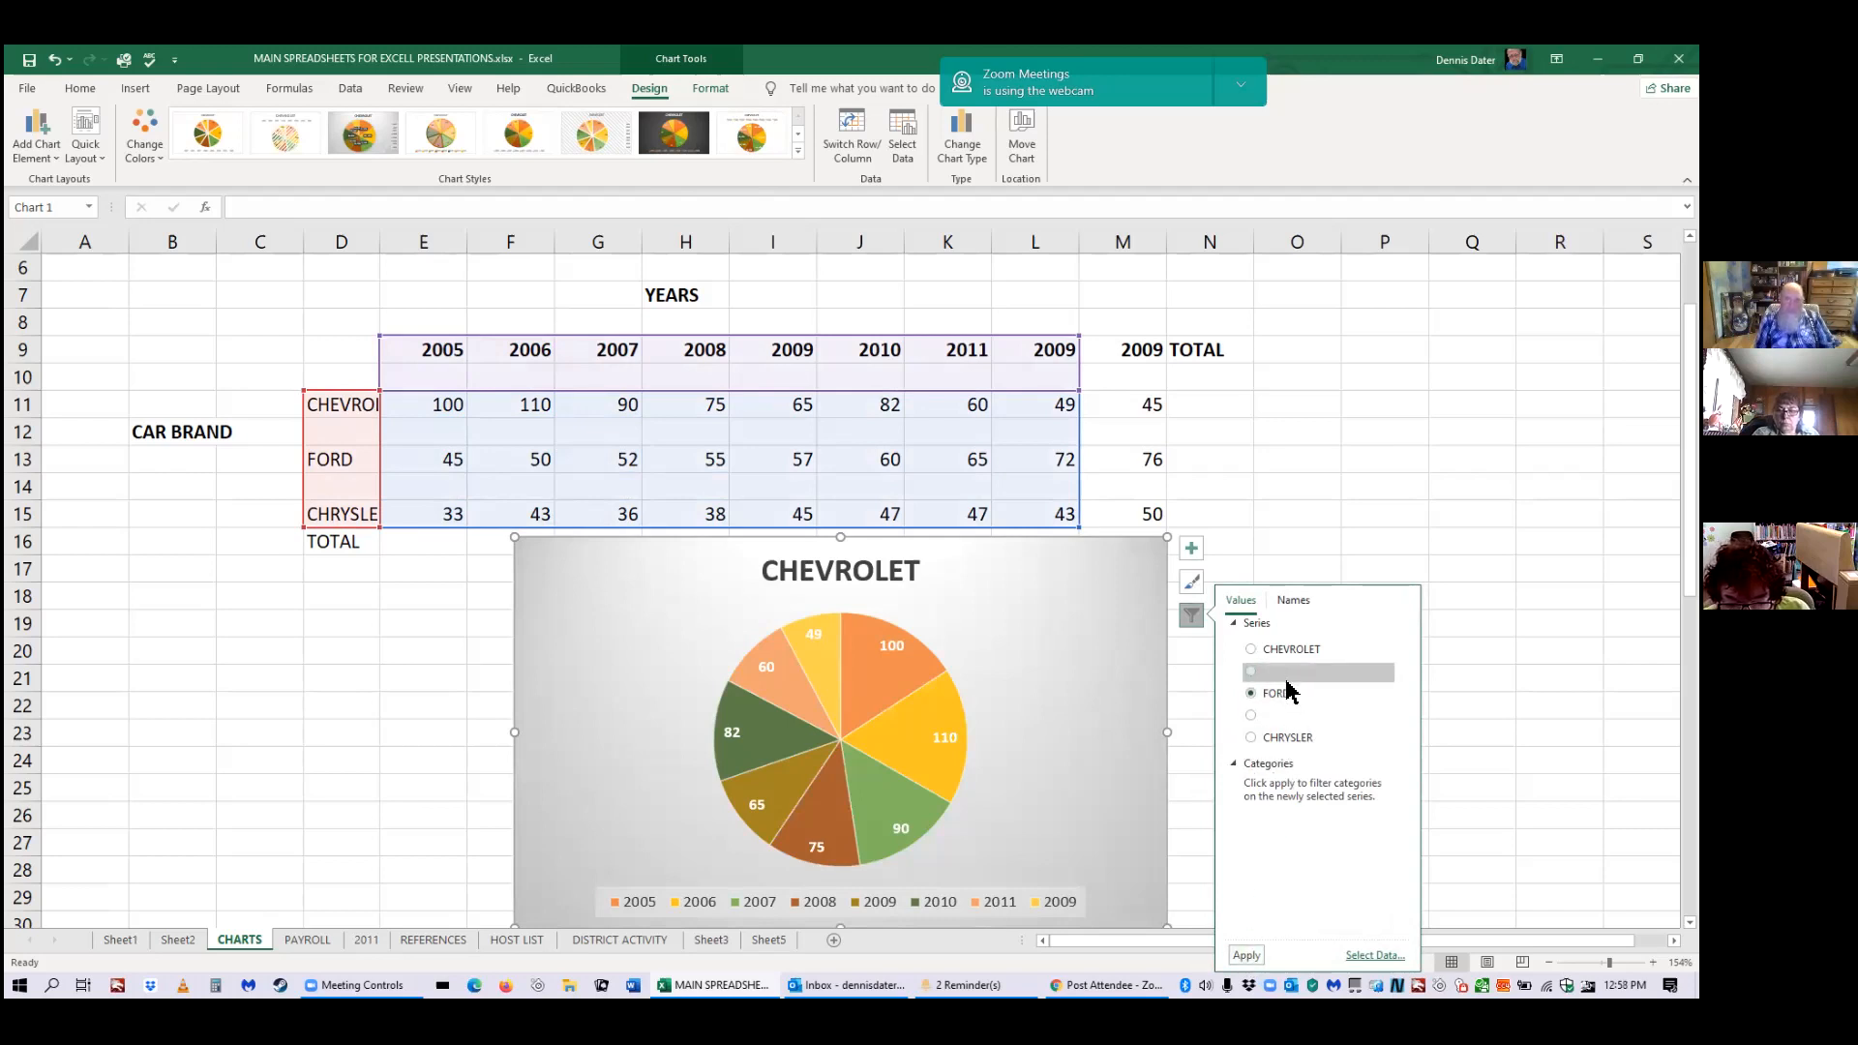
left_click(1245, 955)
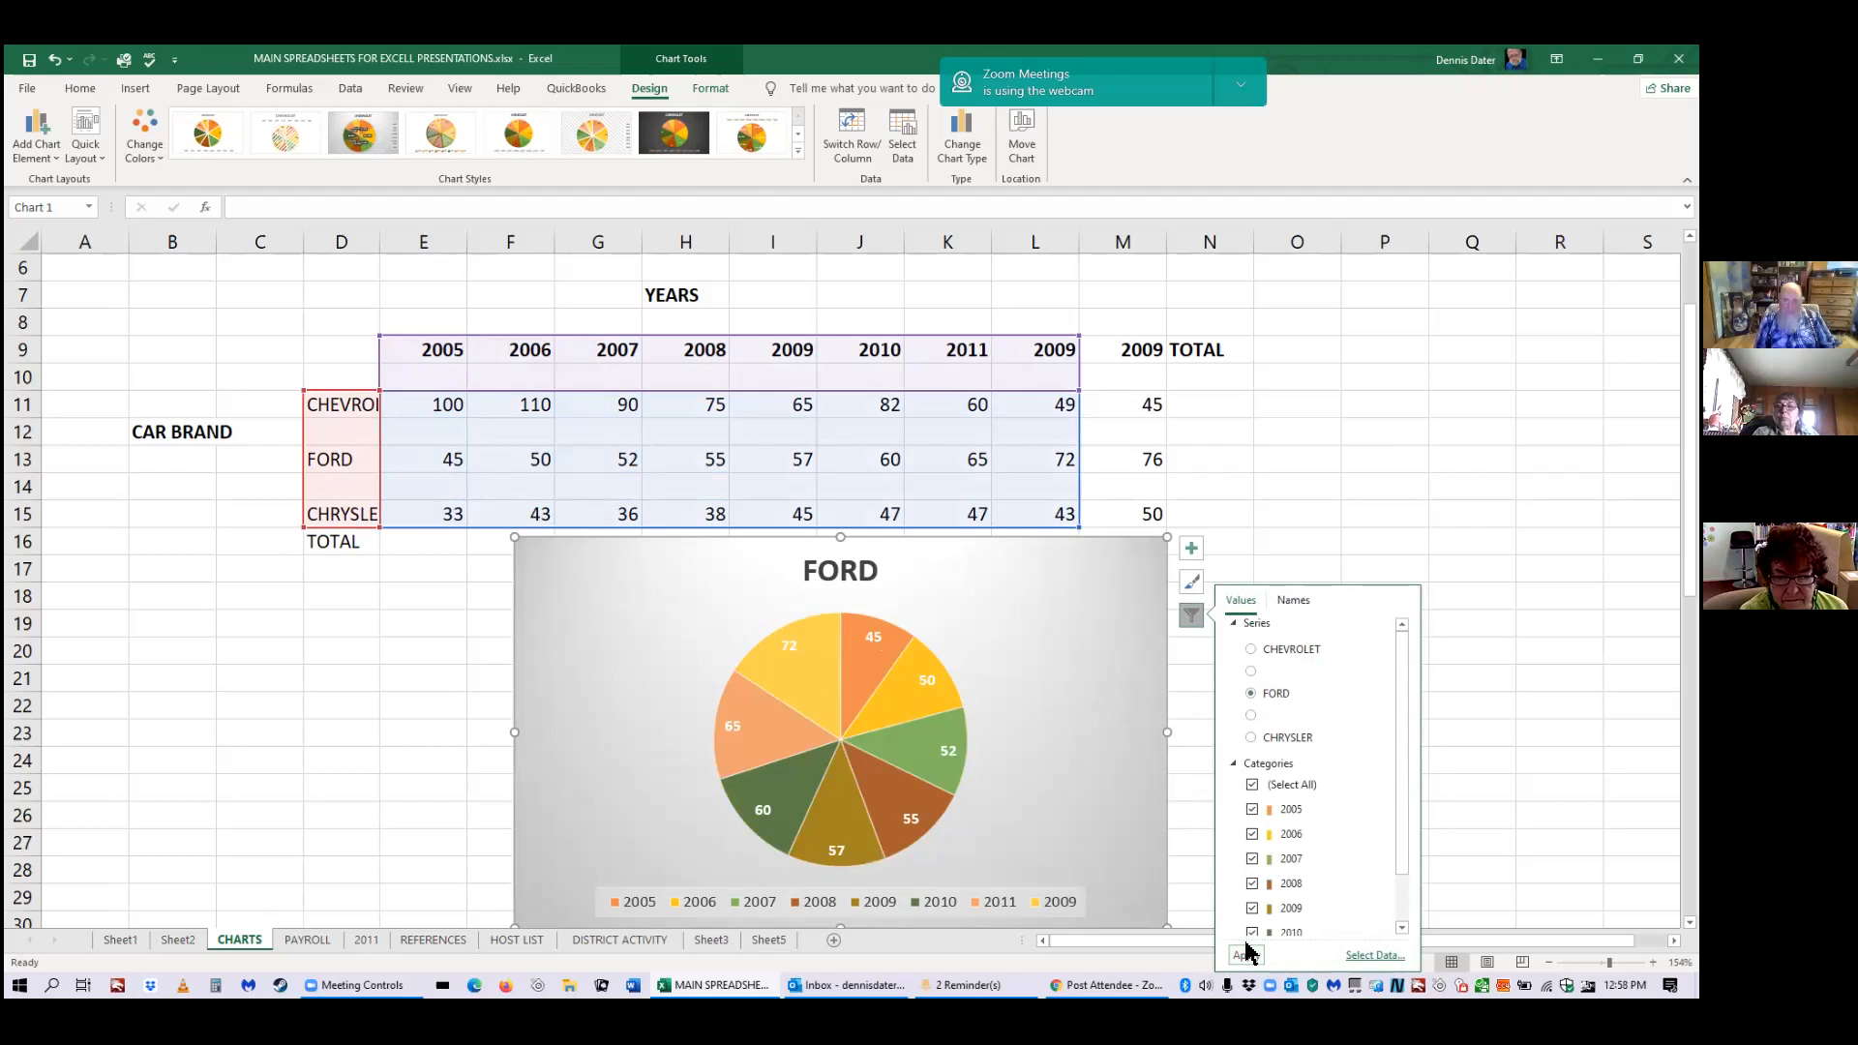
left_click(1316, 541)
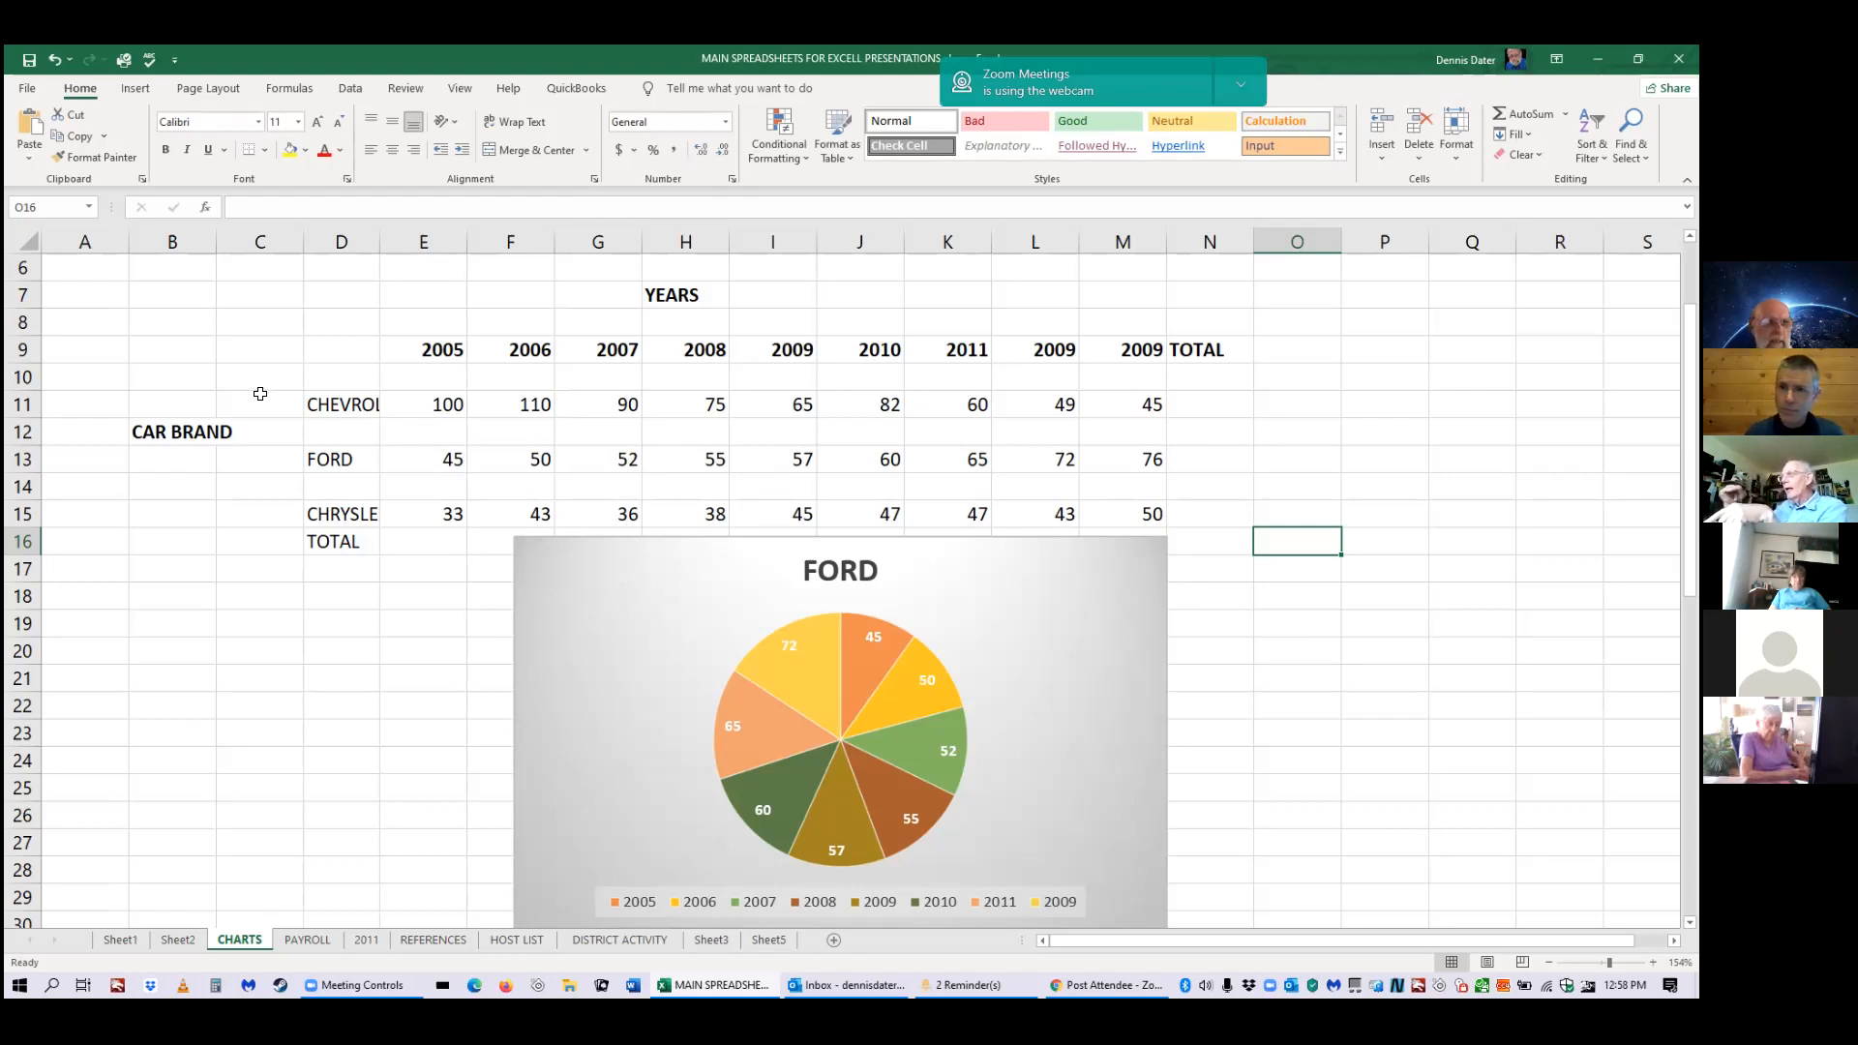
Type a long string of random letters into cell A6 so it spills across the empty cells beside it.
left_click(101, 270)
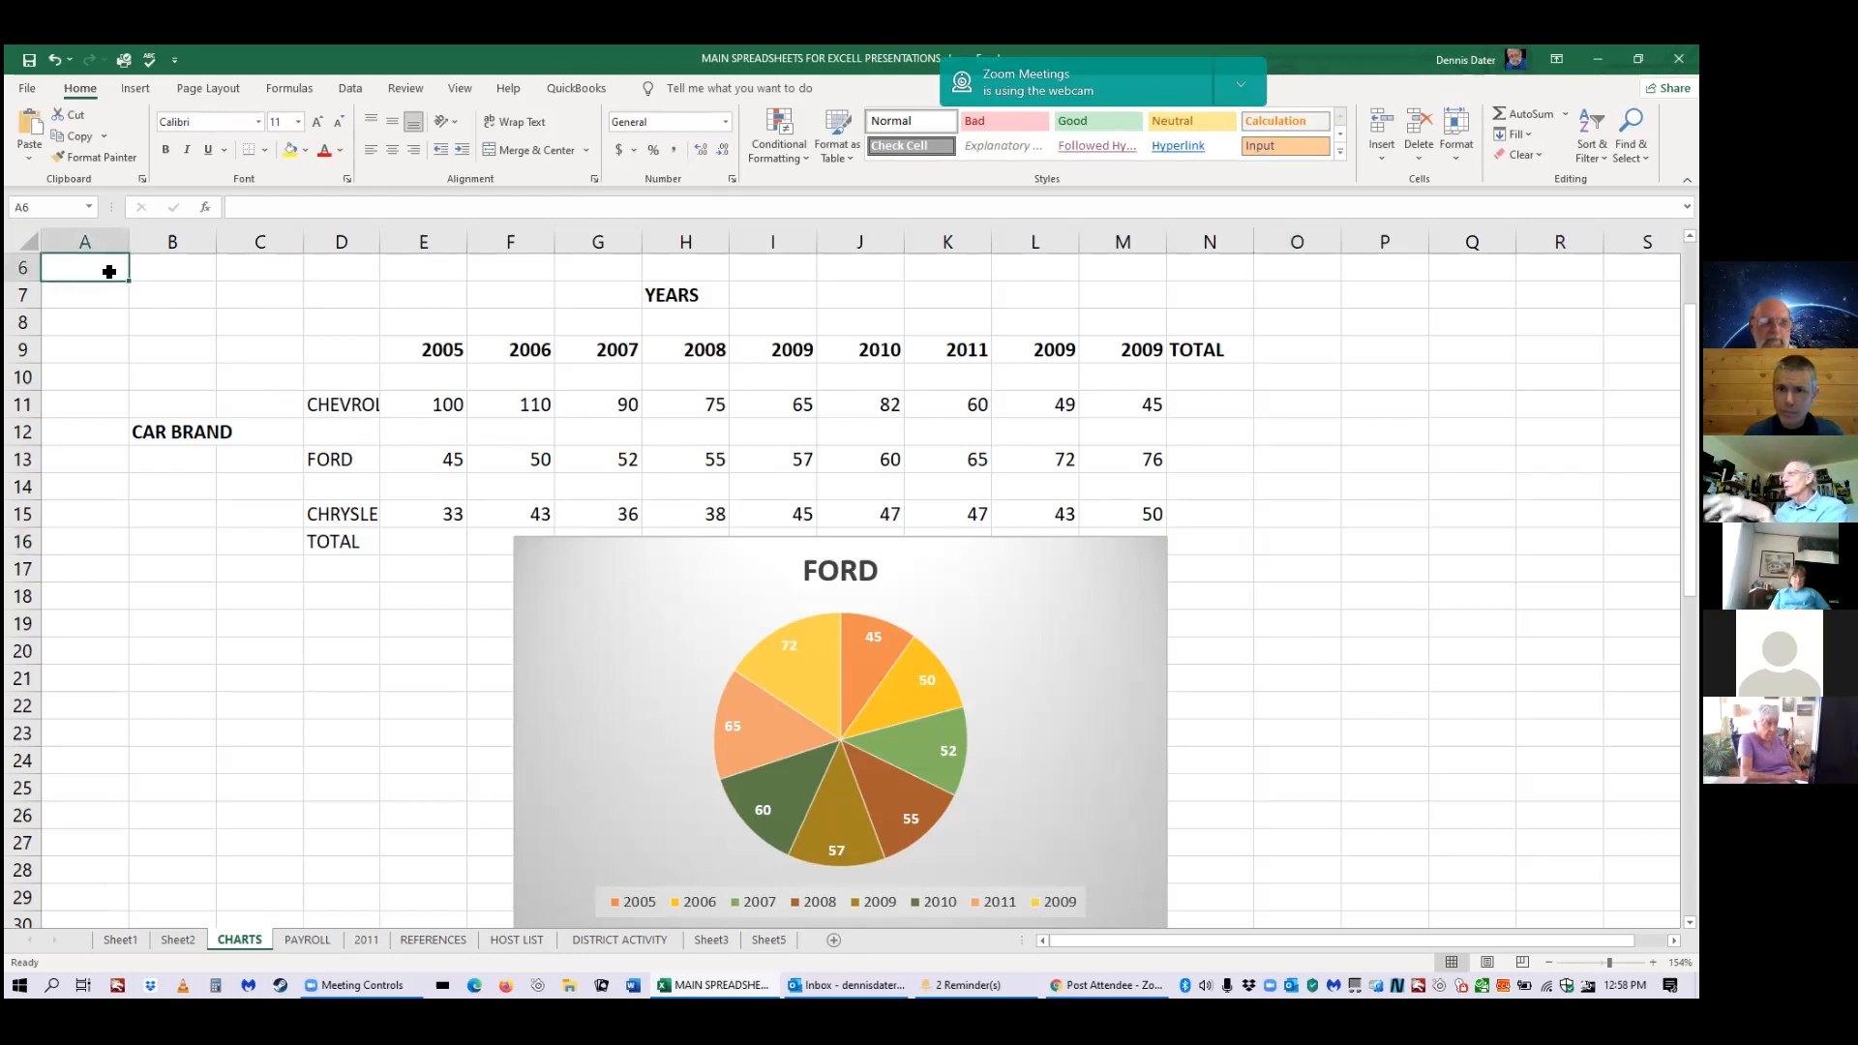
left_click(25, 268)
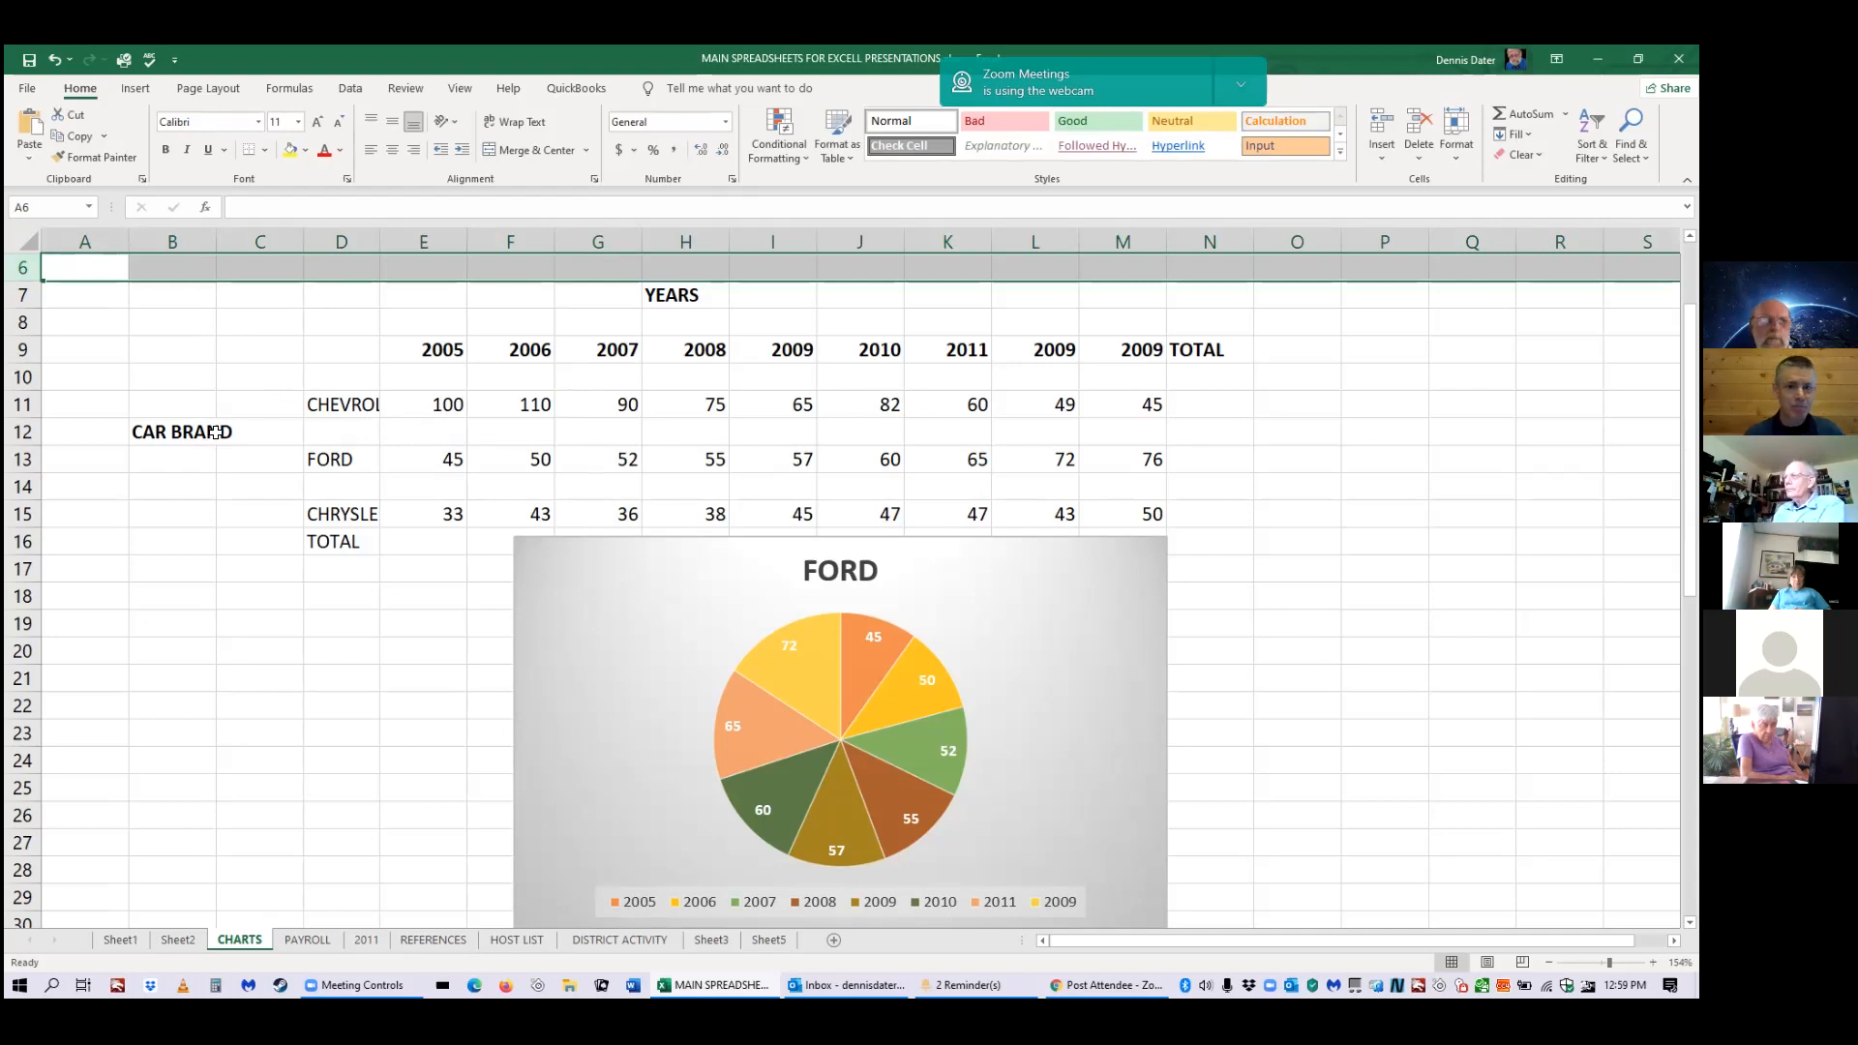
left_click(94, 272)
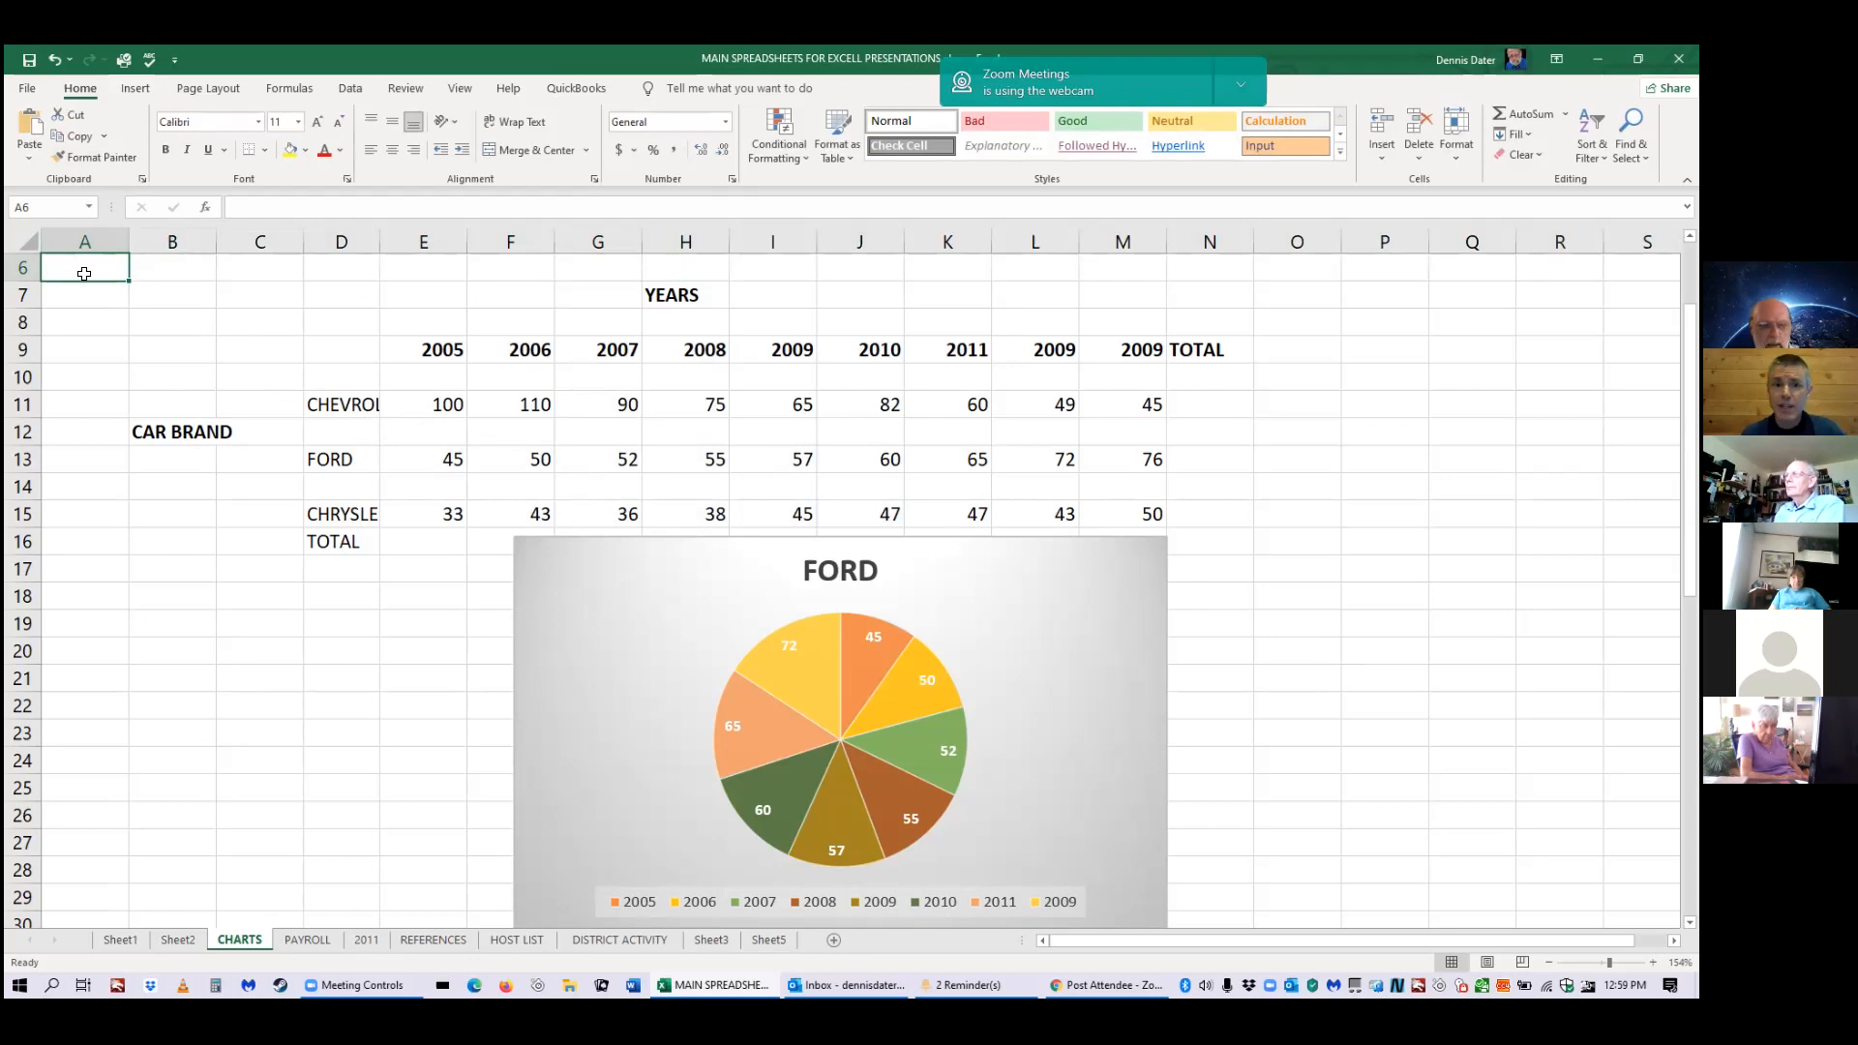
type("alkjdljf;adsjfsdjf;'sdfpewwerjwernweprjewrn")
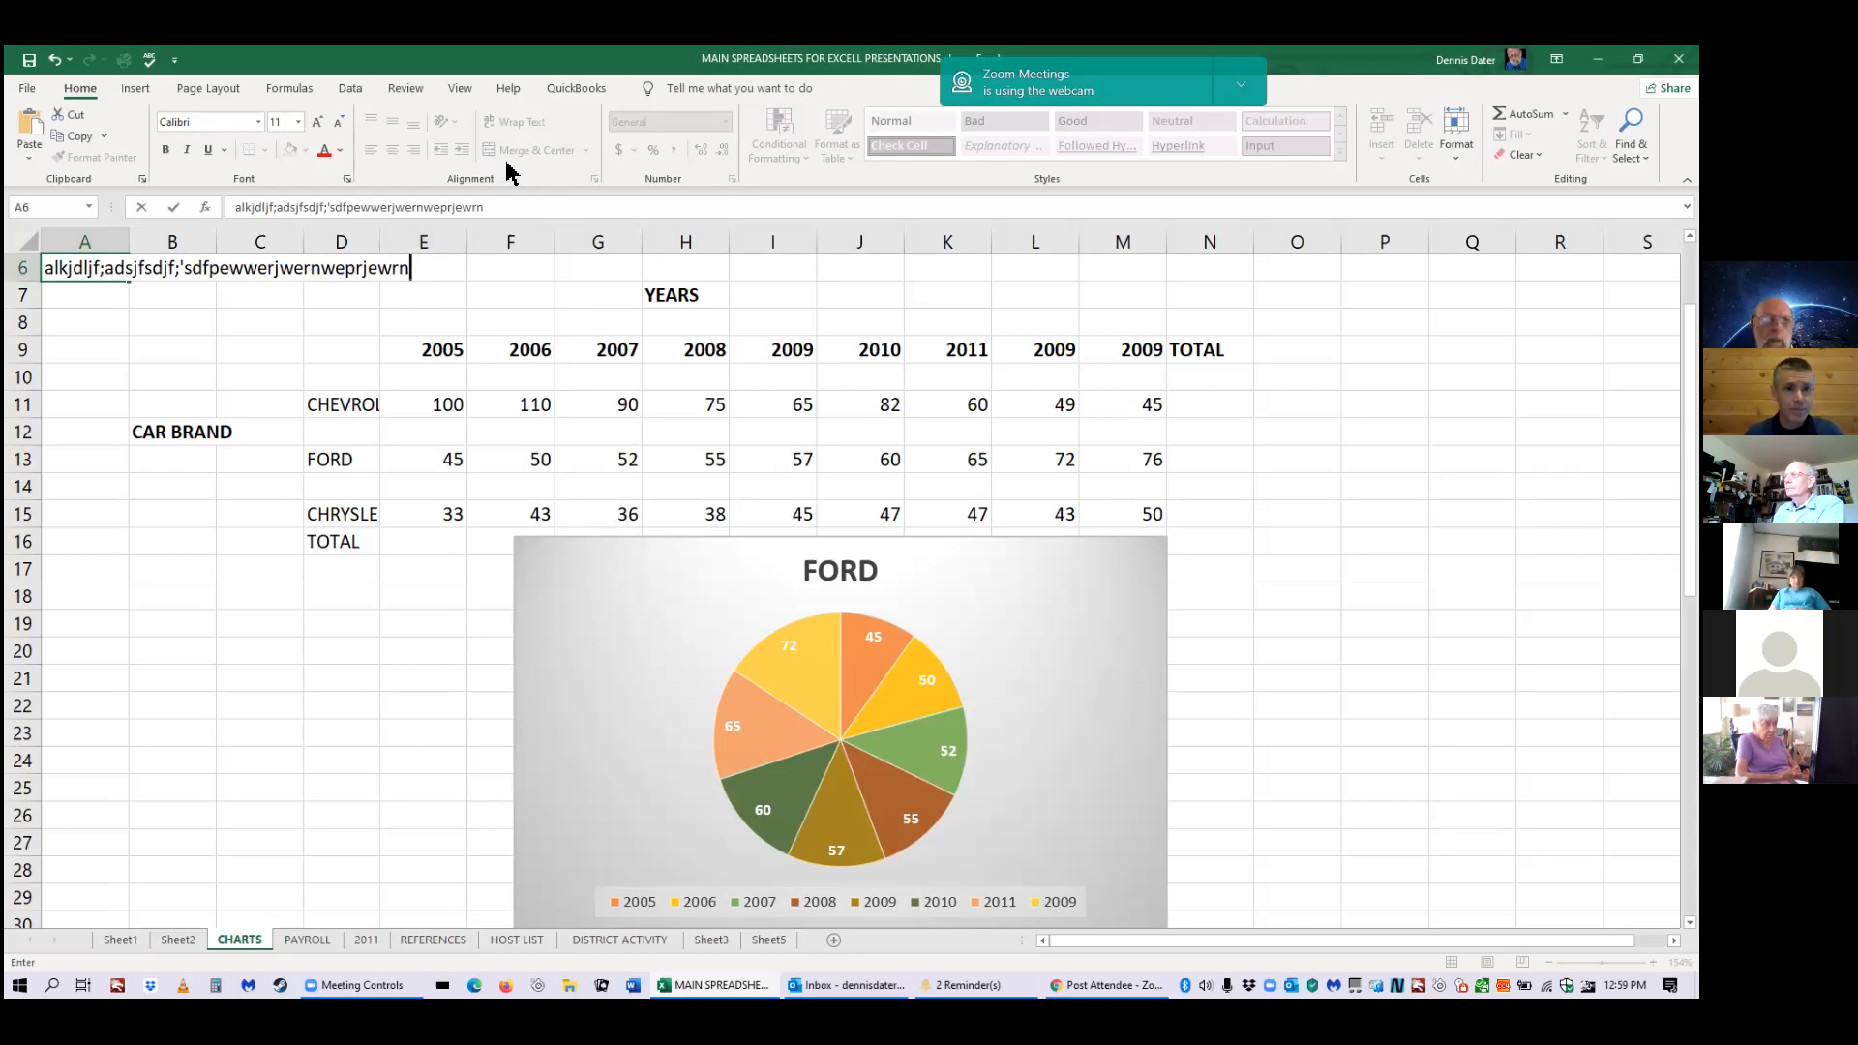
left_click(113, 269)
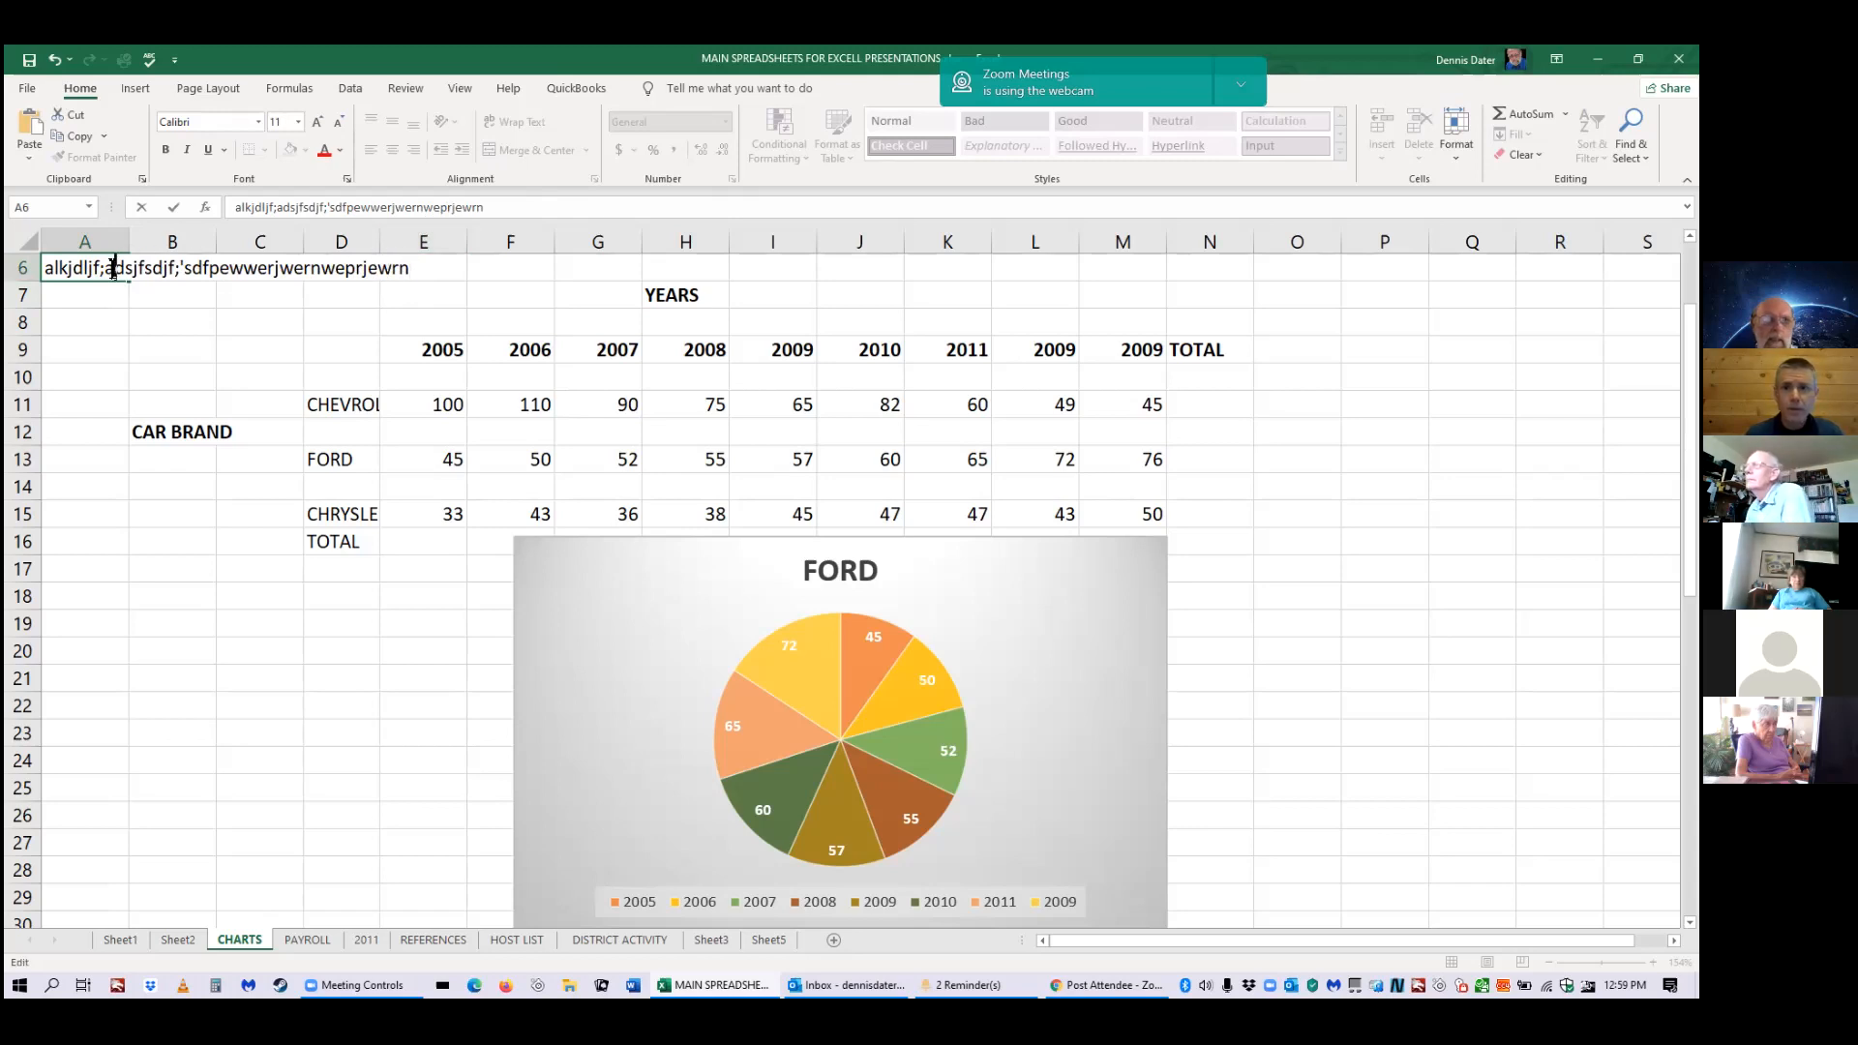
left_click(516, 287)
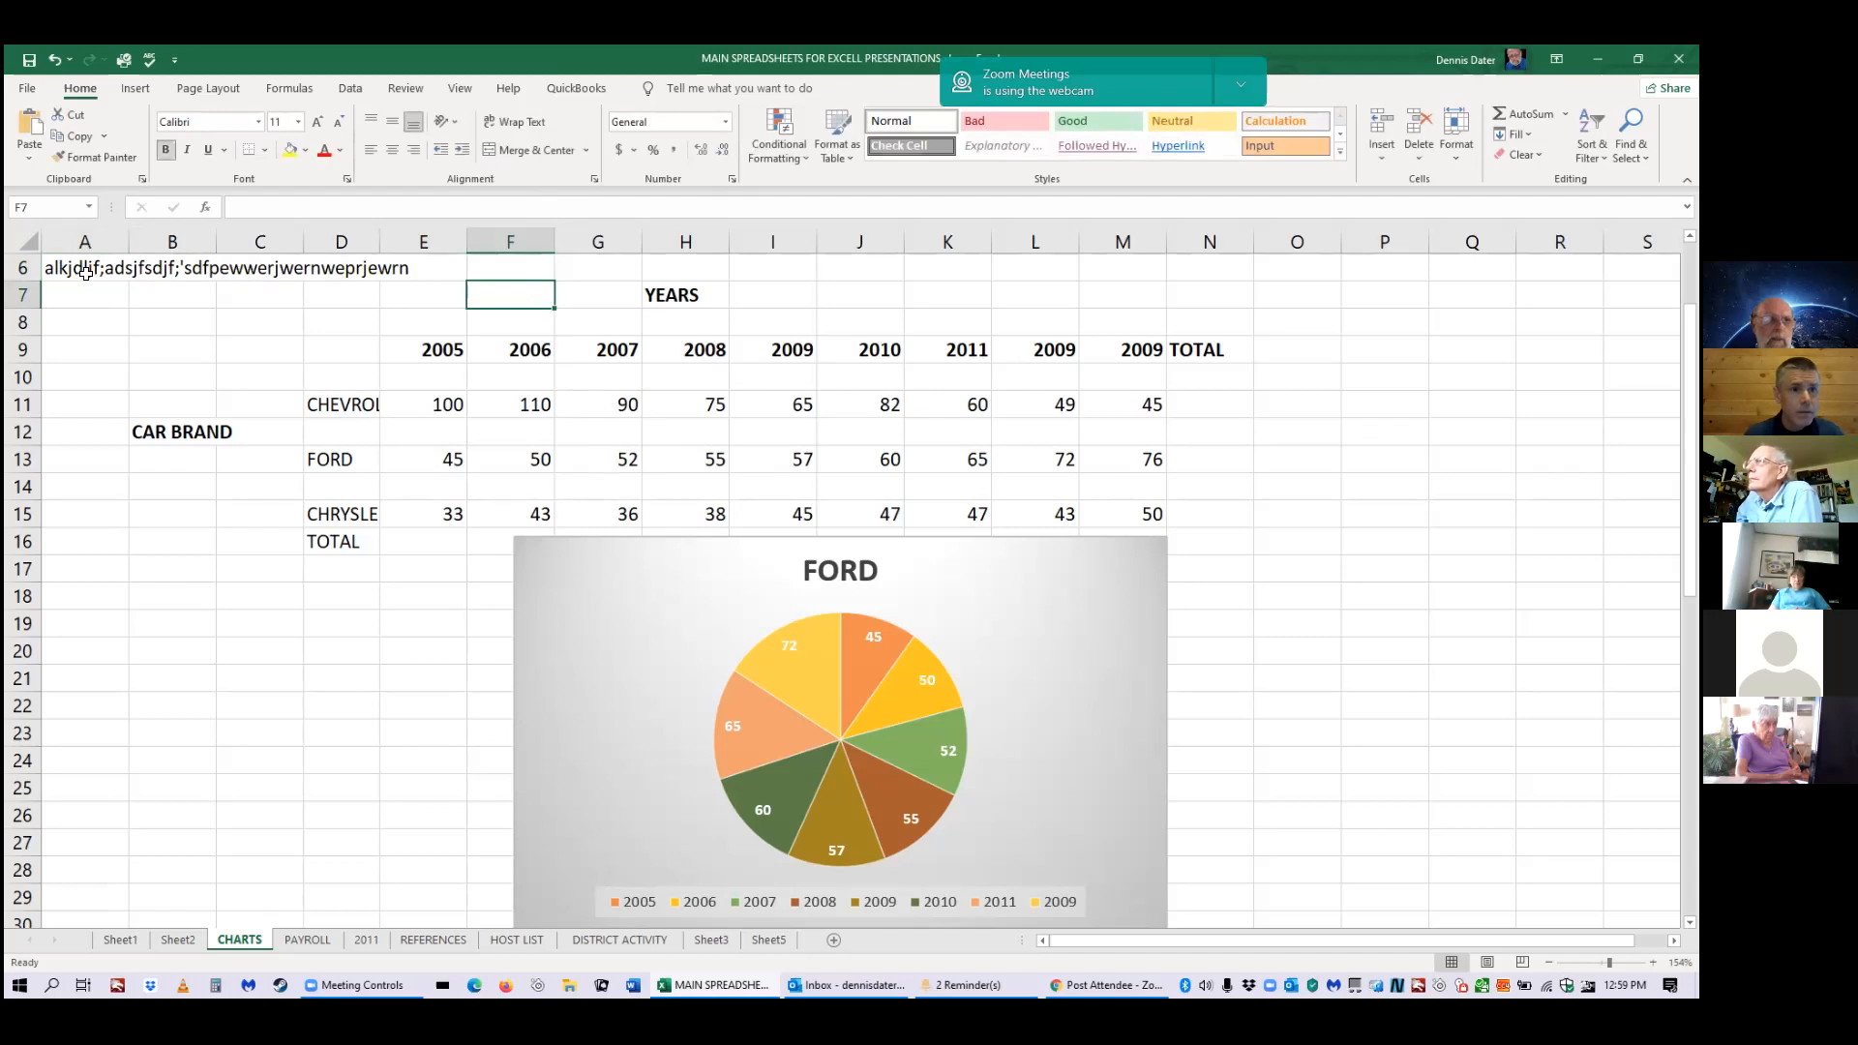
left_click(87, 273)
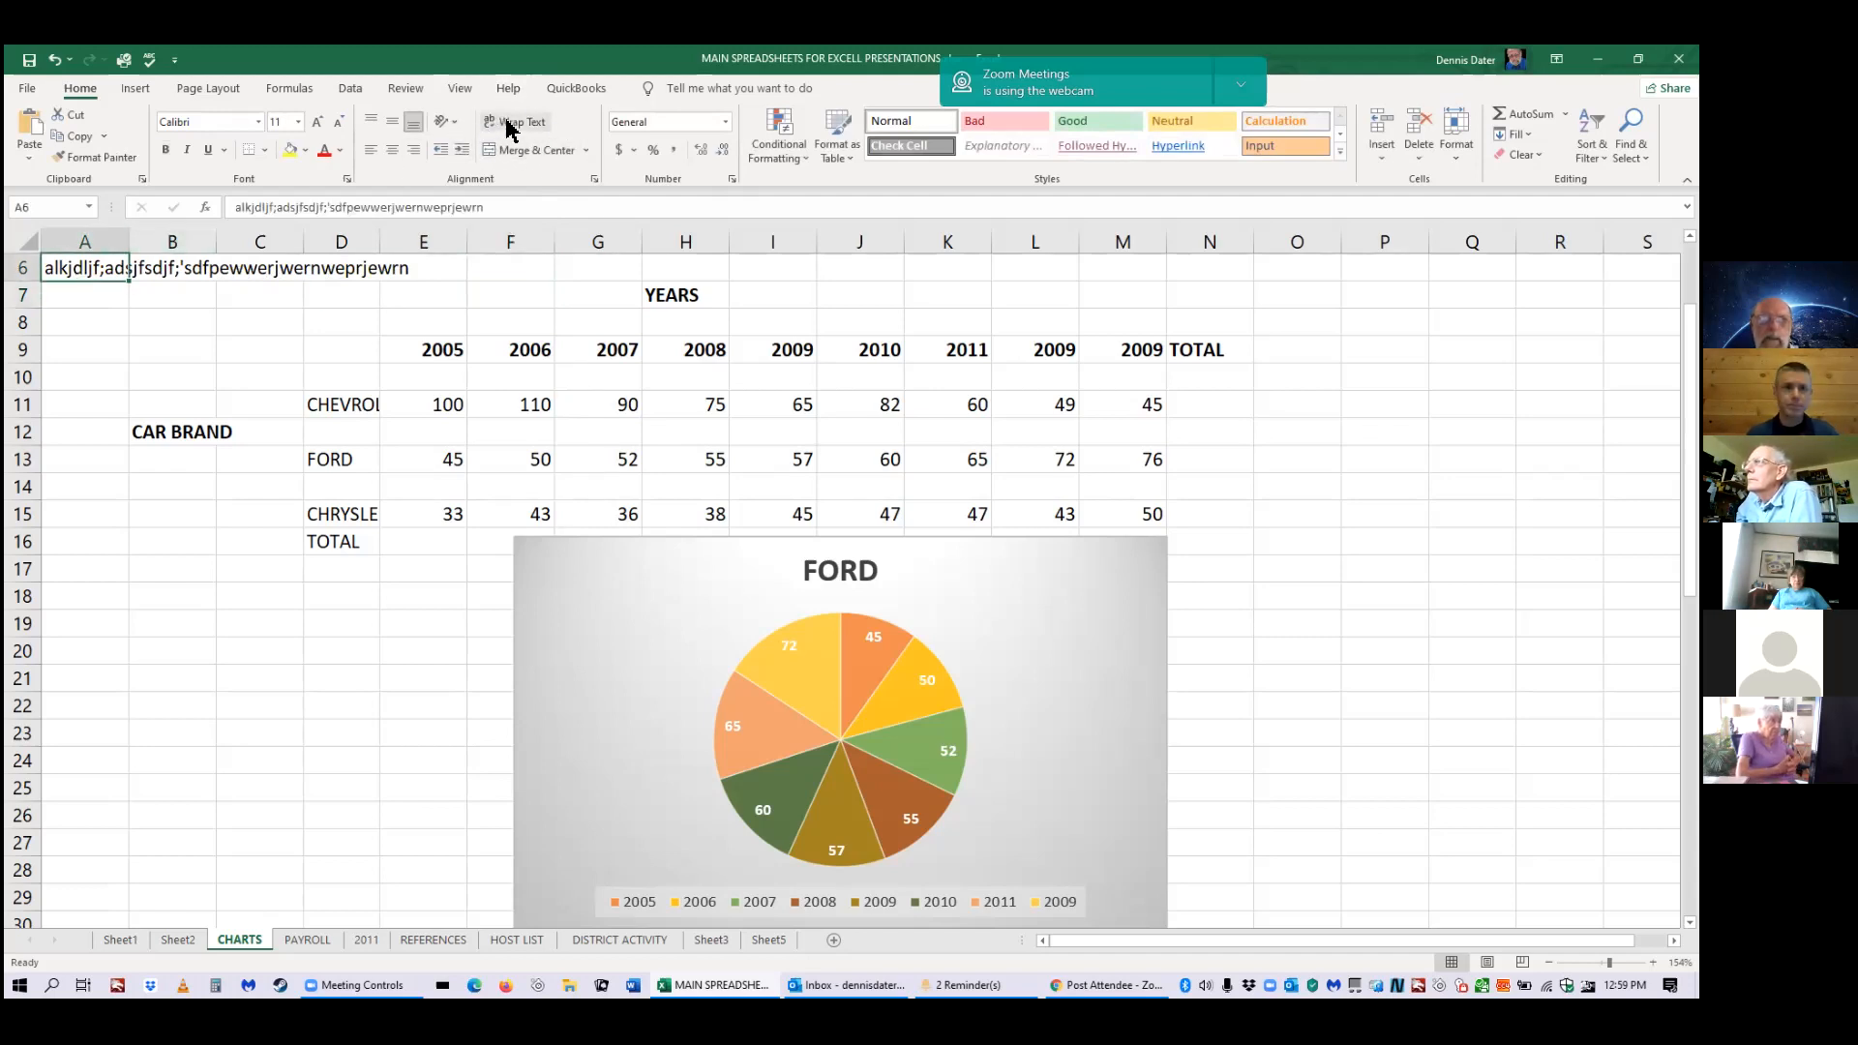
Wrap A6's text, widen column A to about 42 characters, then turn wrapping back off.
left_click(510, 128)
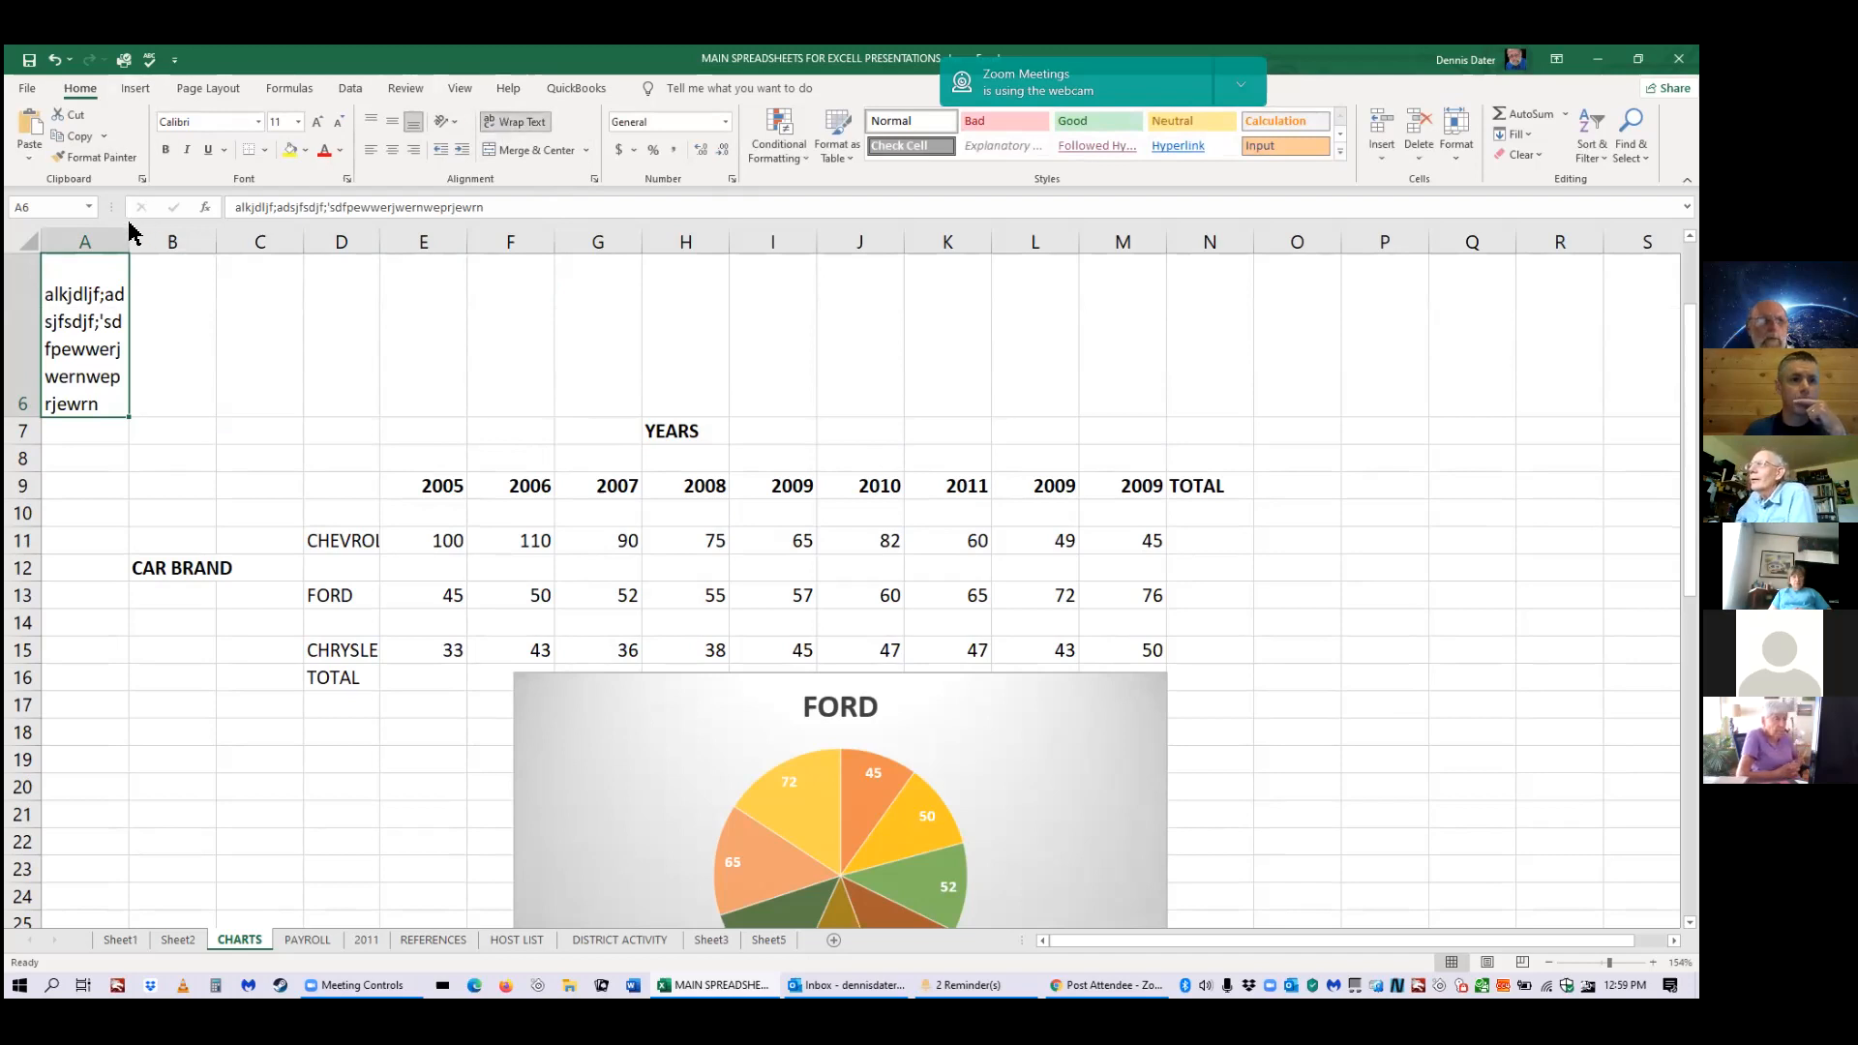
left_click_drag(128, 241, 294, 243)
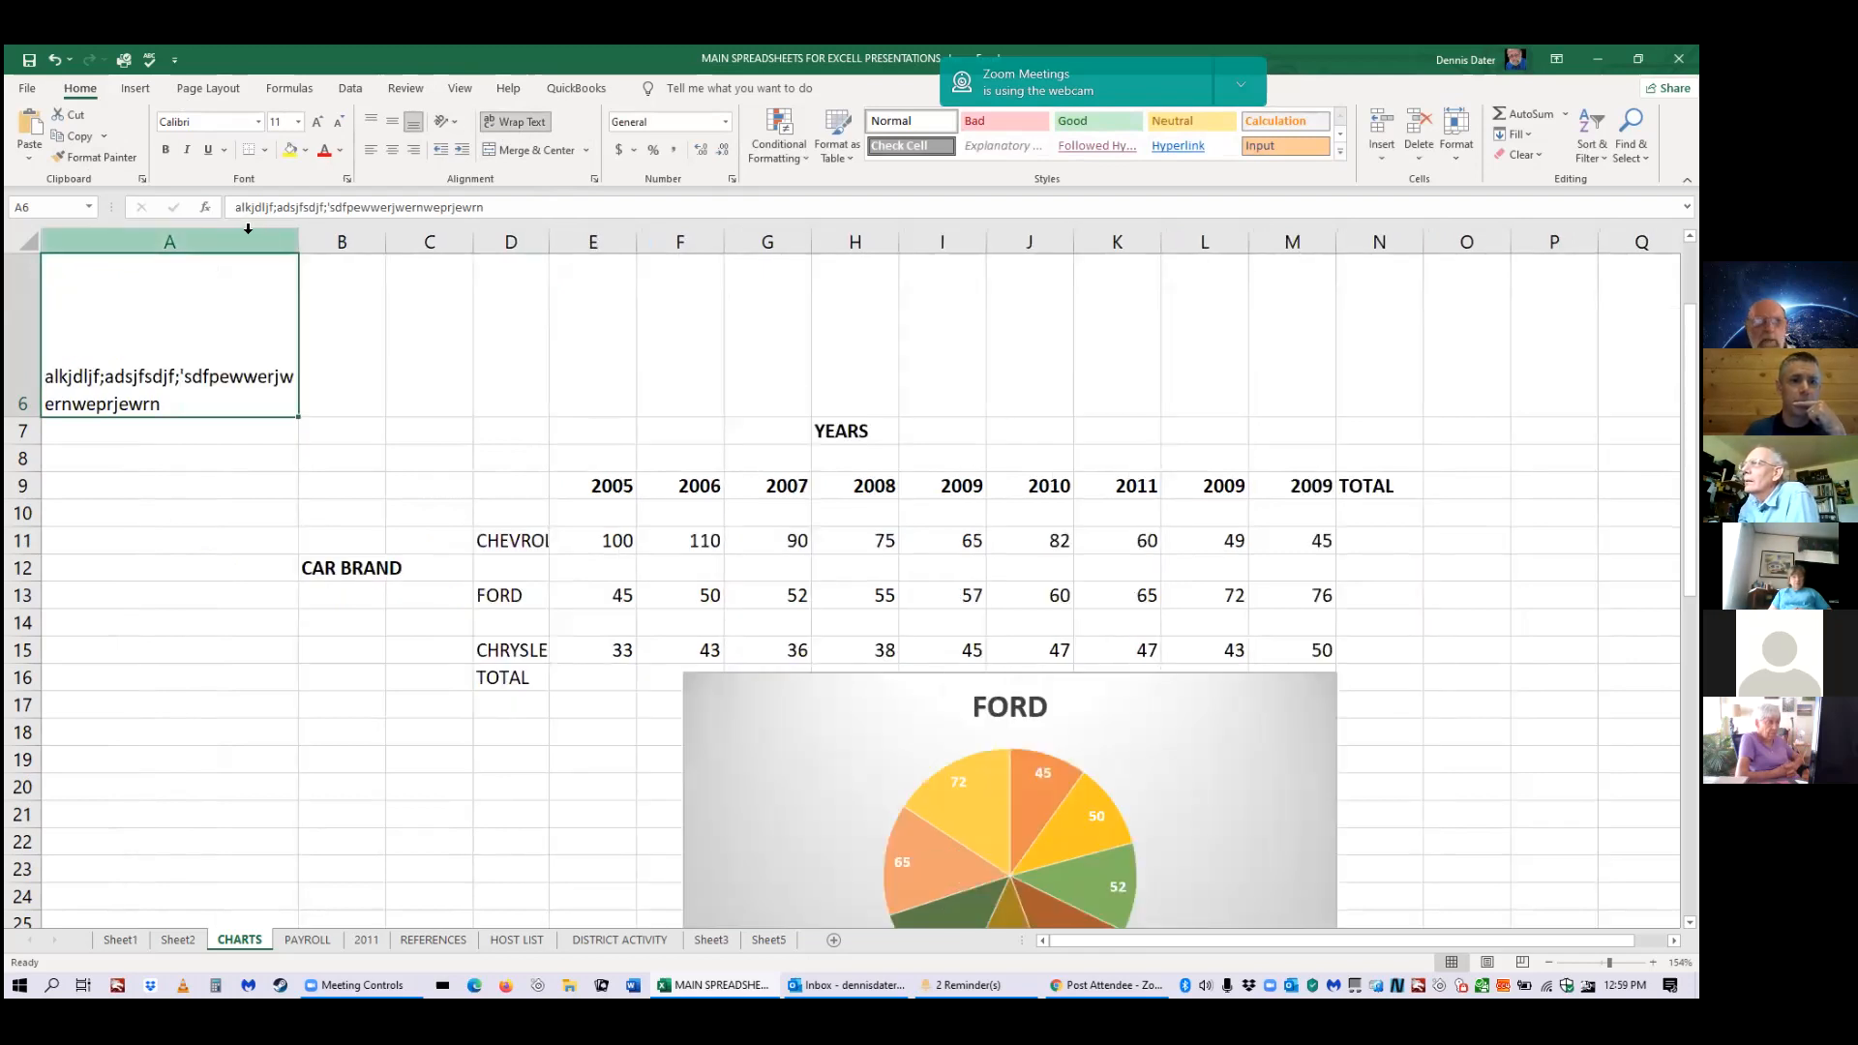
left_click_drag(299, 241, 444, 241)
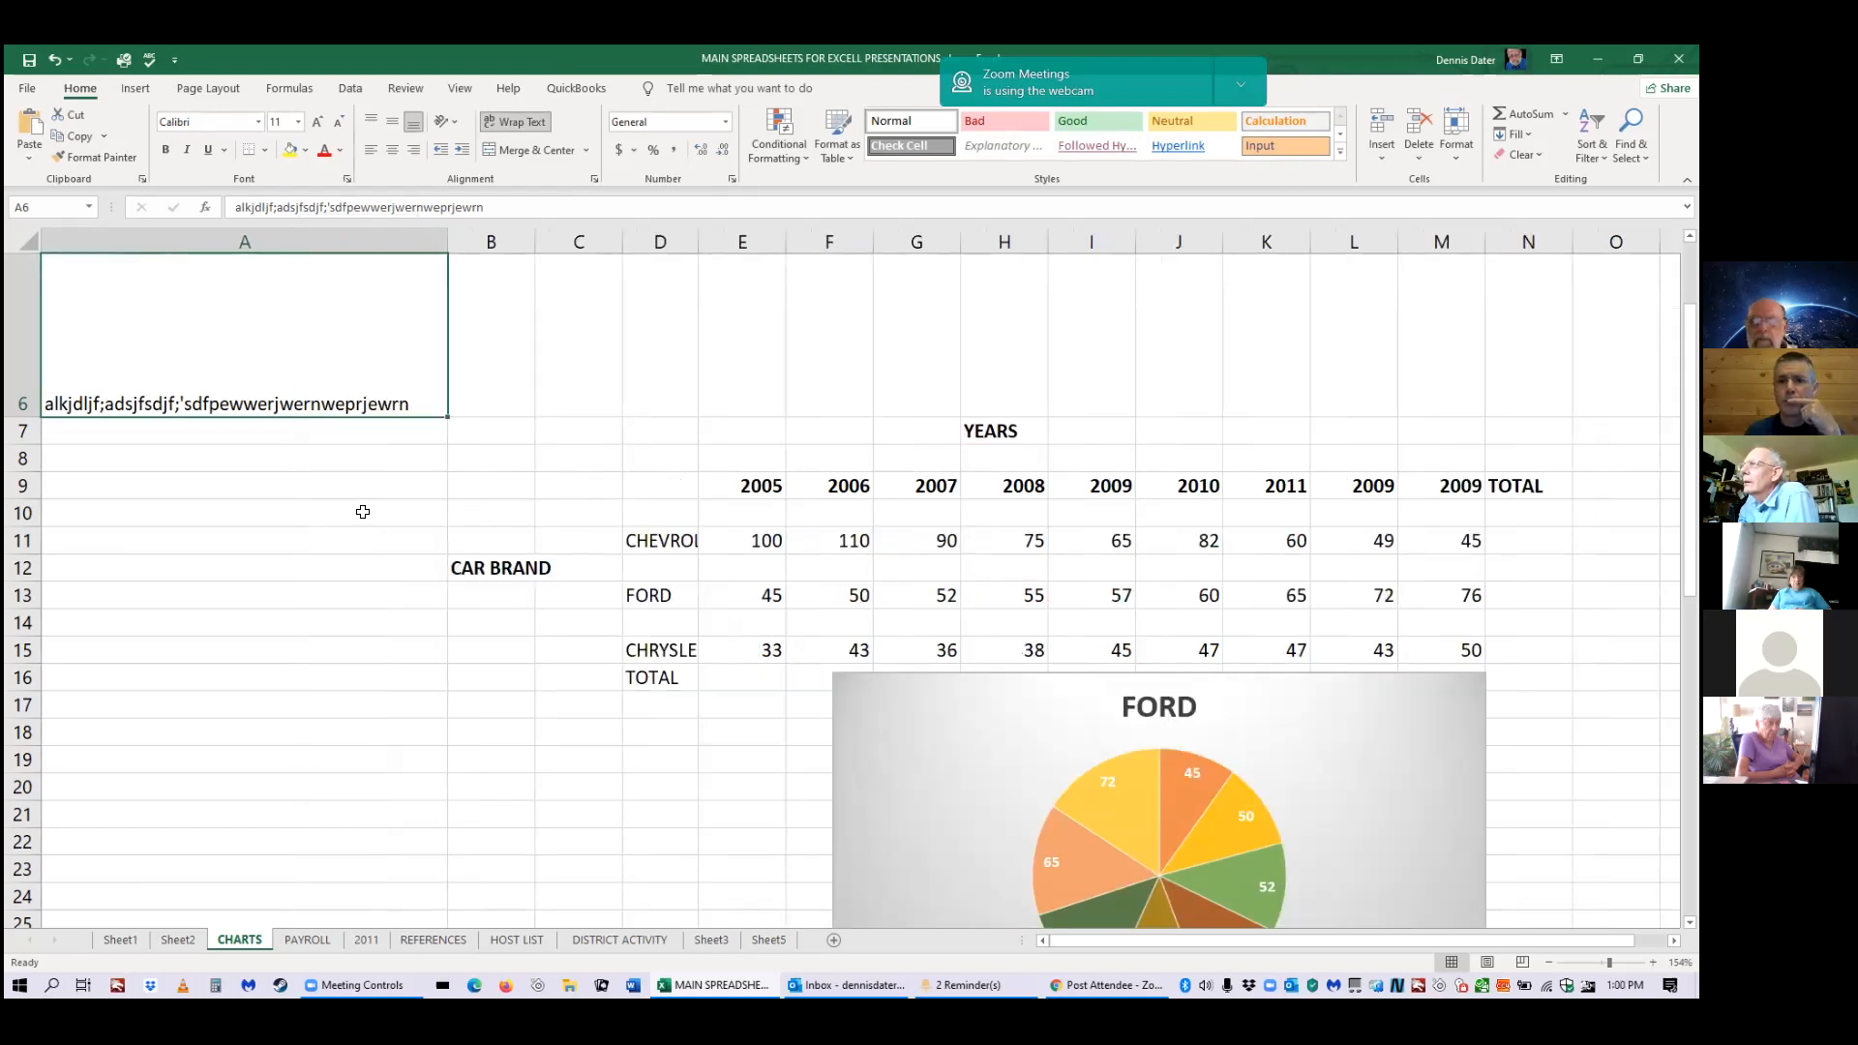
left_click(515, 122)
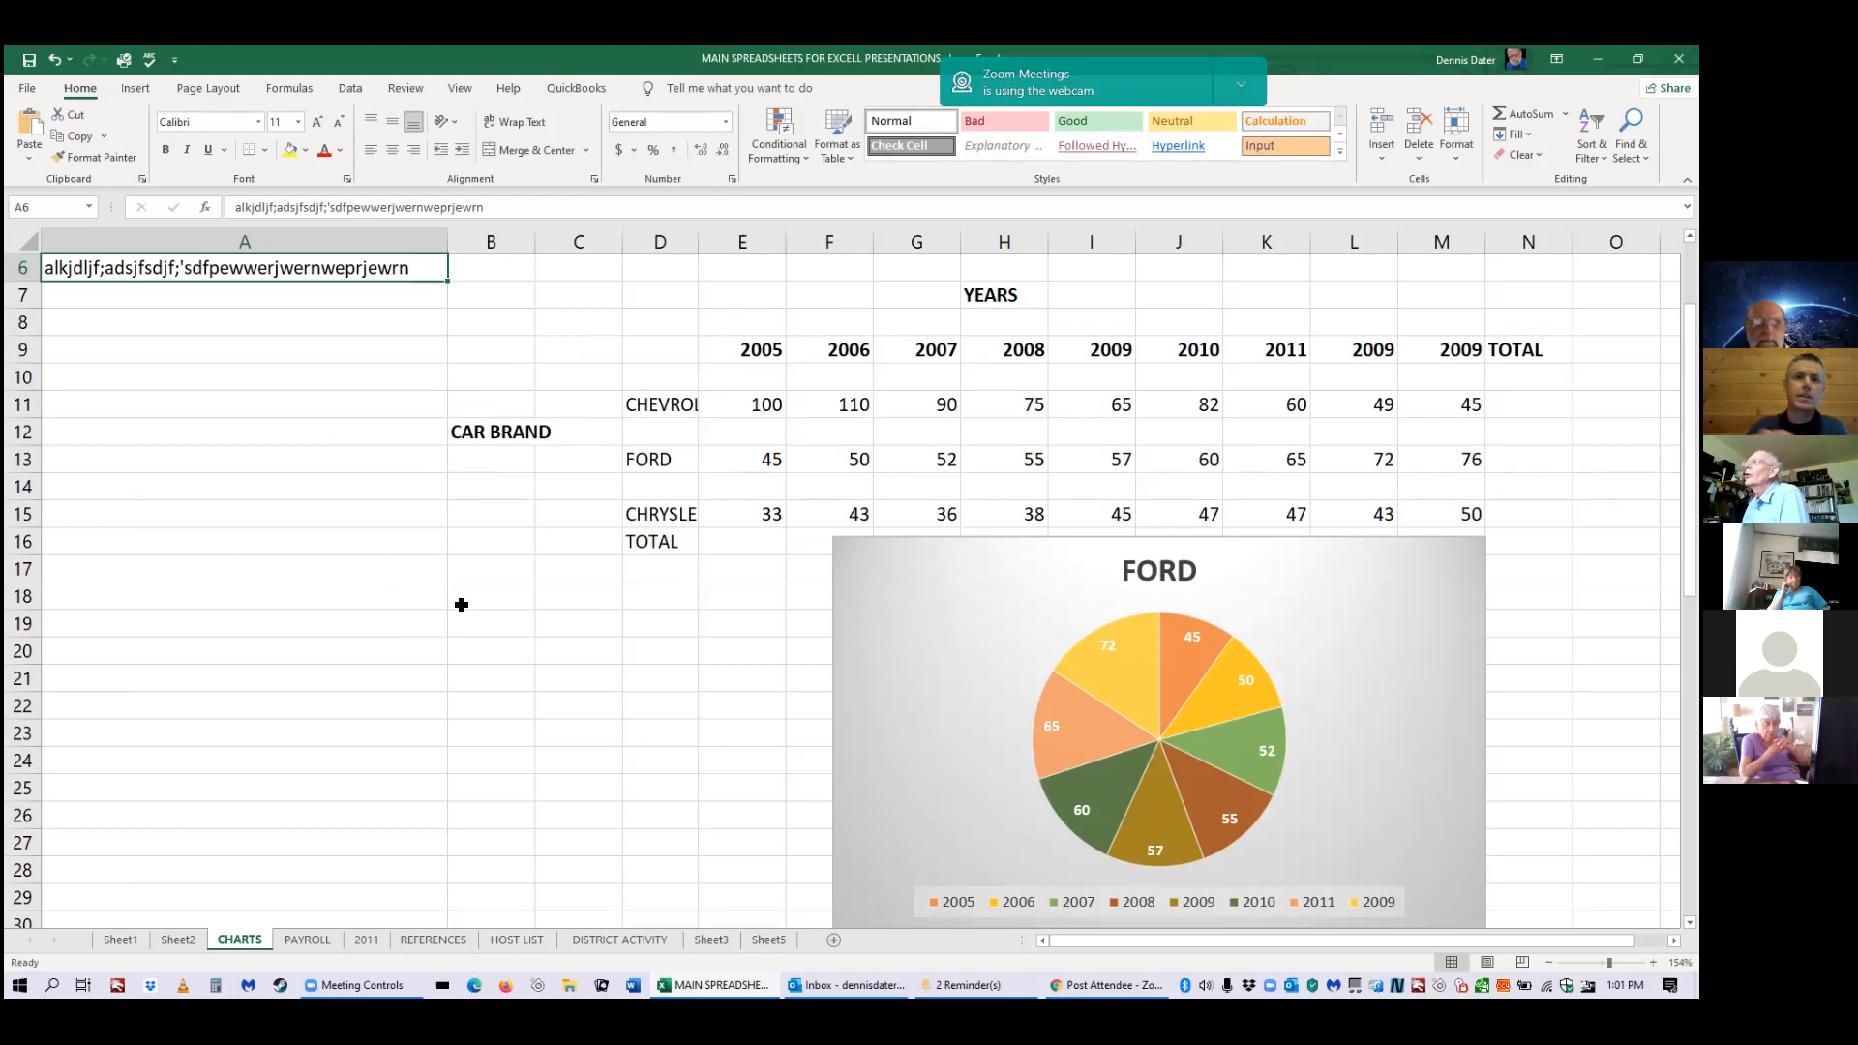
Center A6's text, then merge B3:H6 as a trial, undo it, and select A9.
left_click(562, 151)
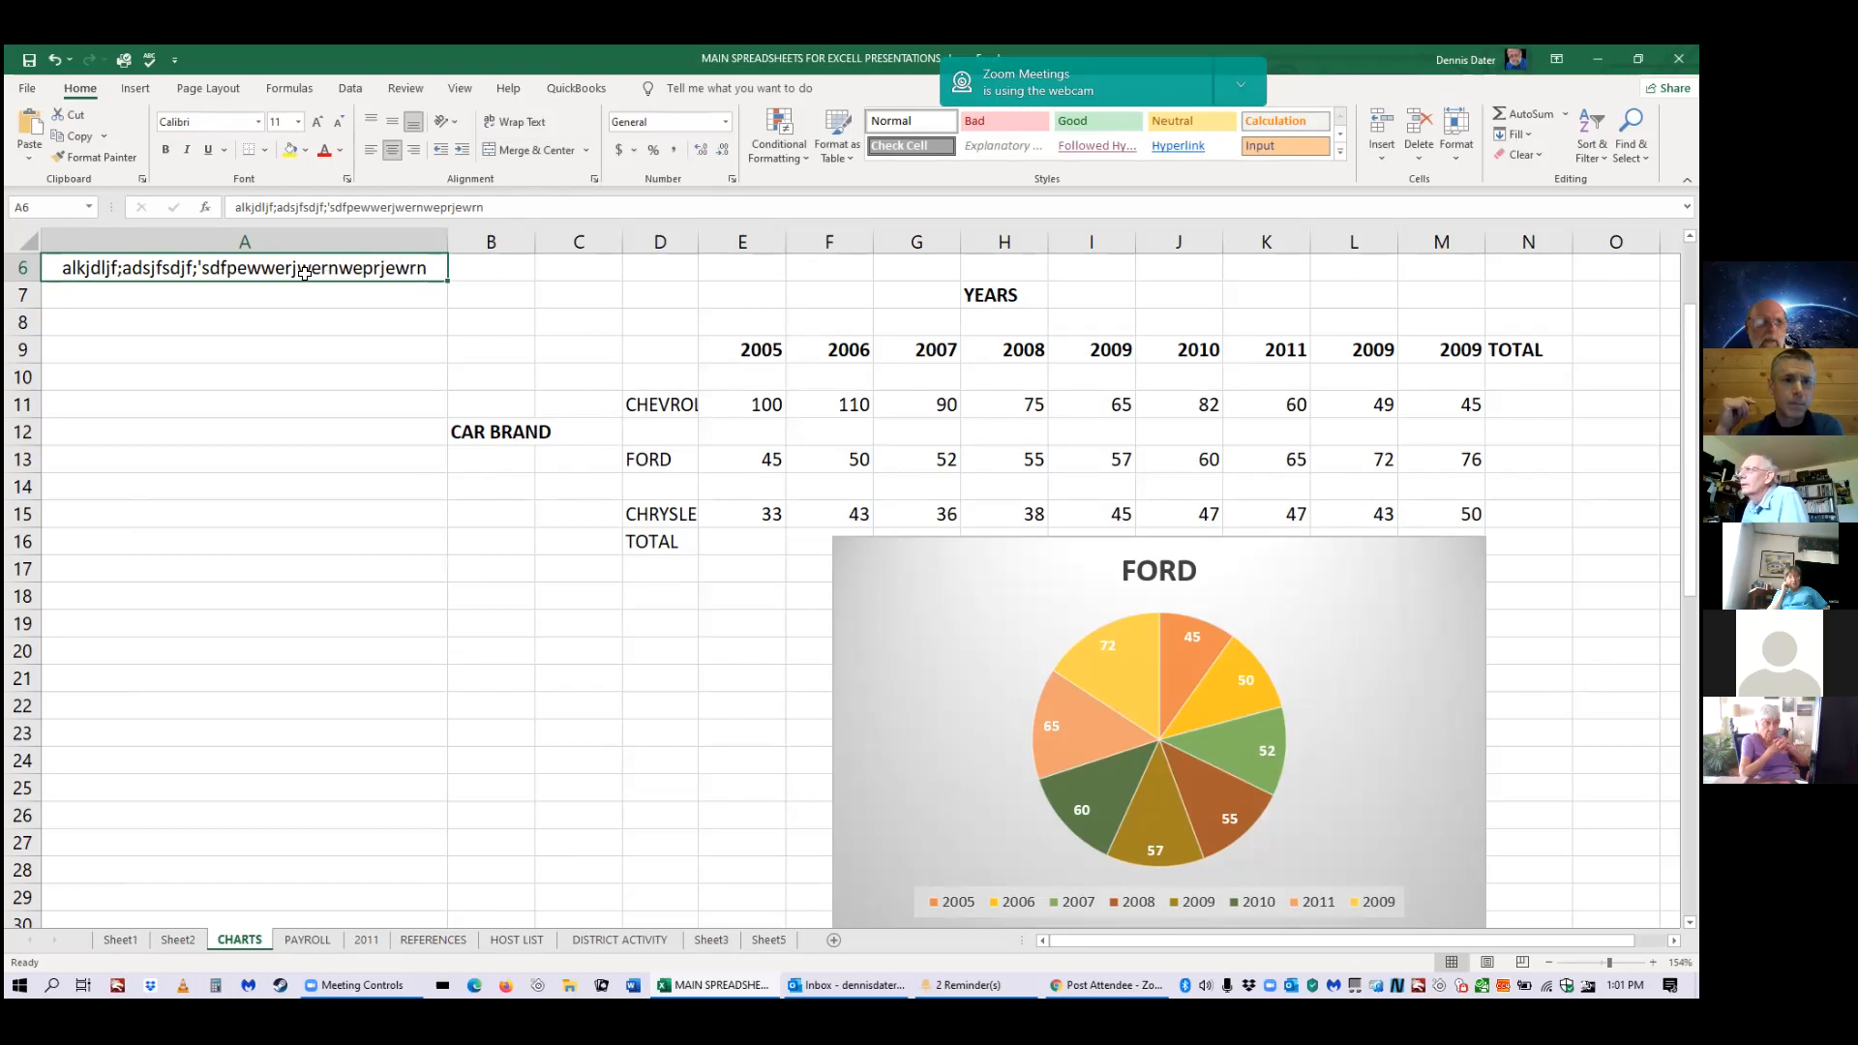
left_click_drag(391, 269, 1047, 326)
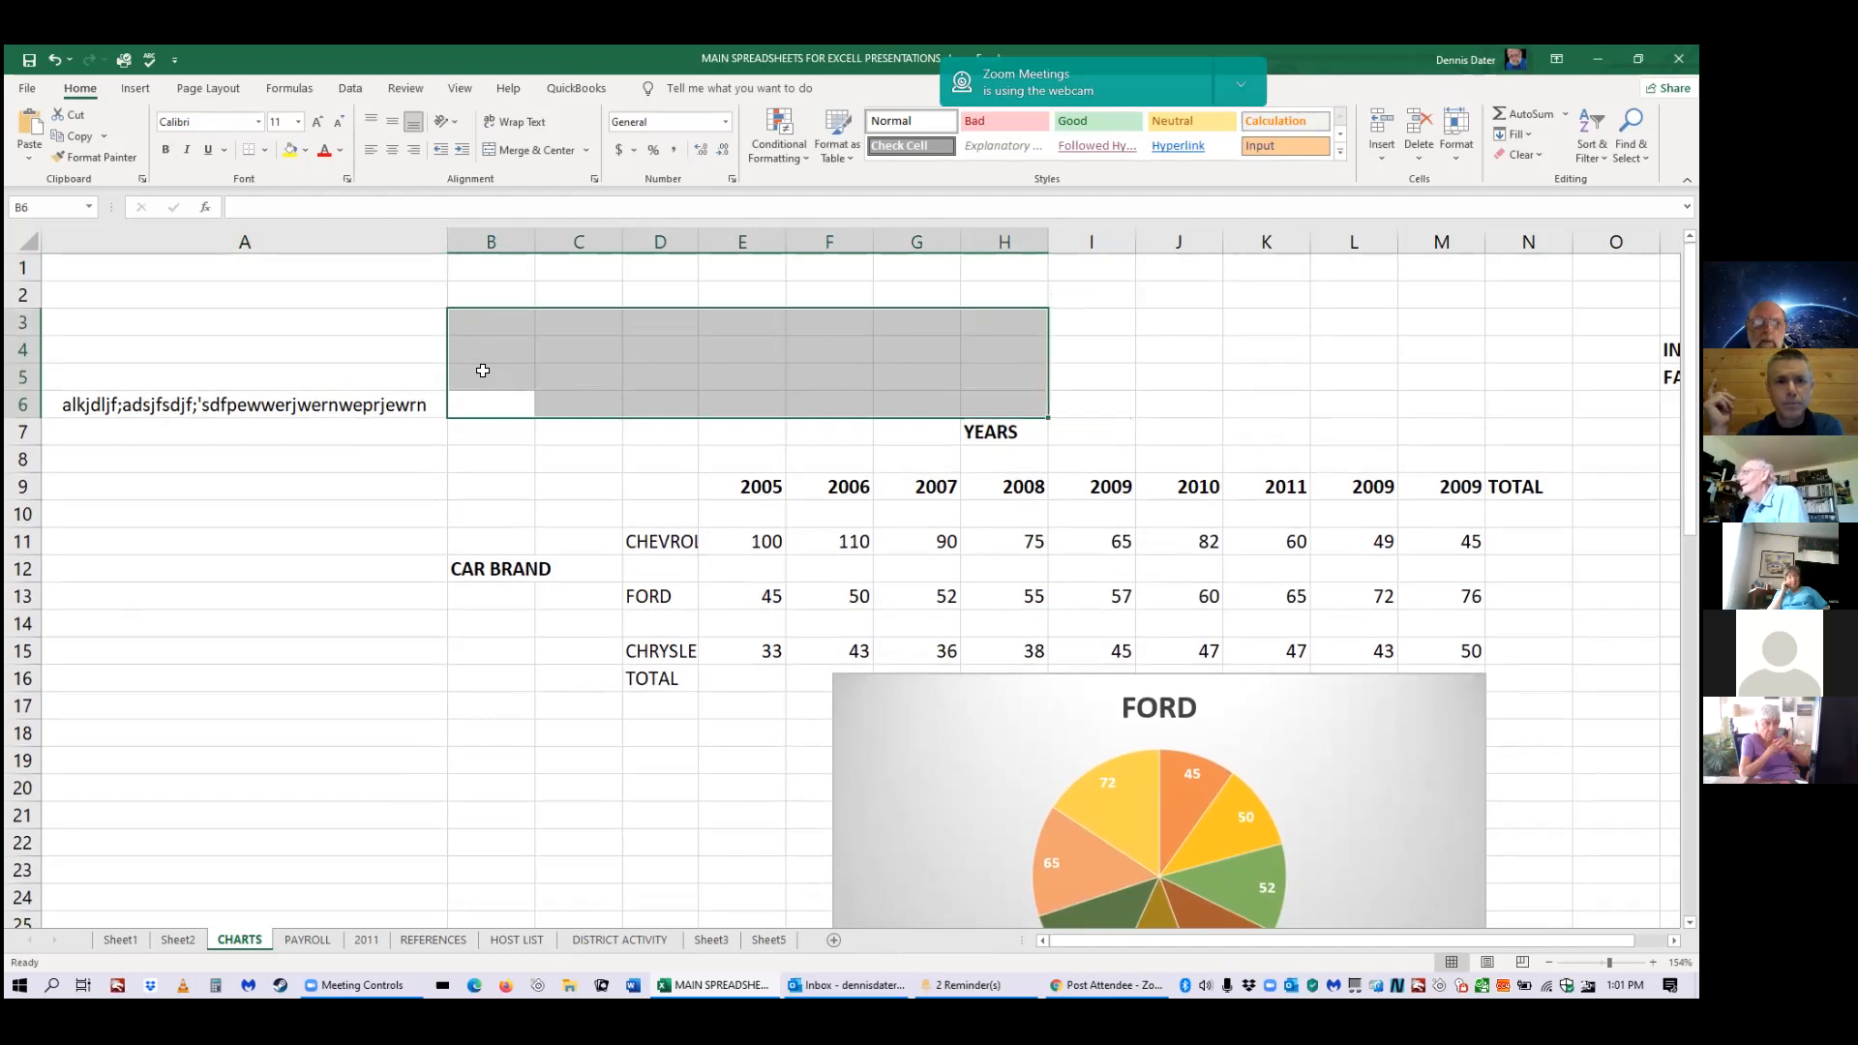
left_click(551, 152)
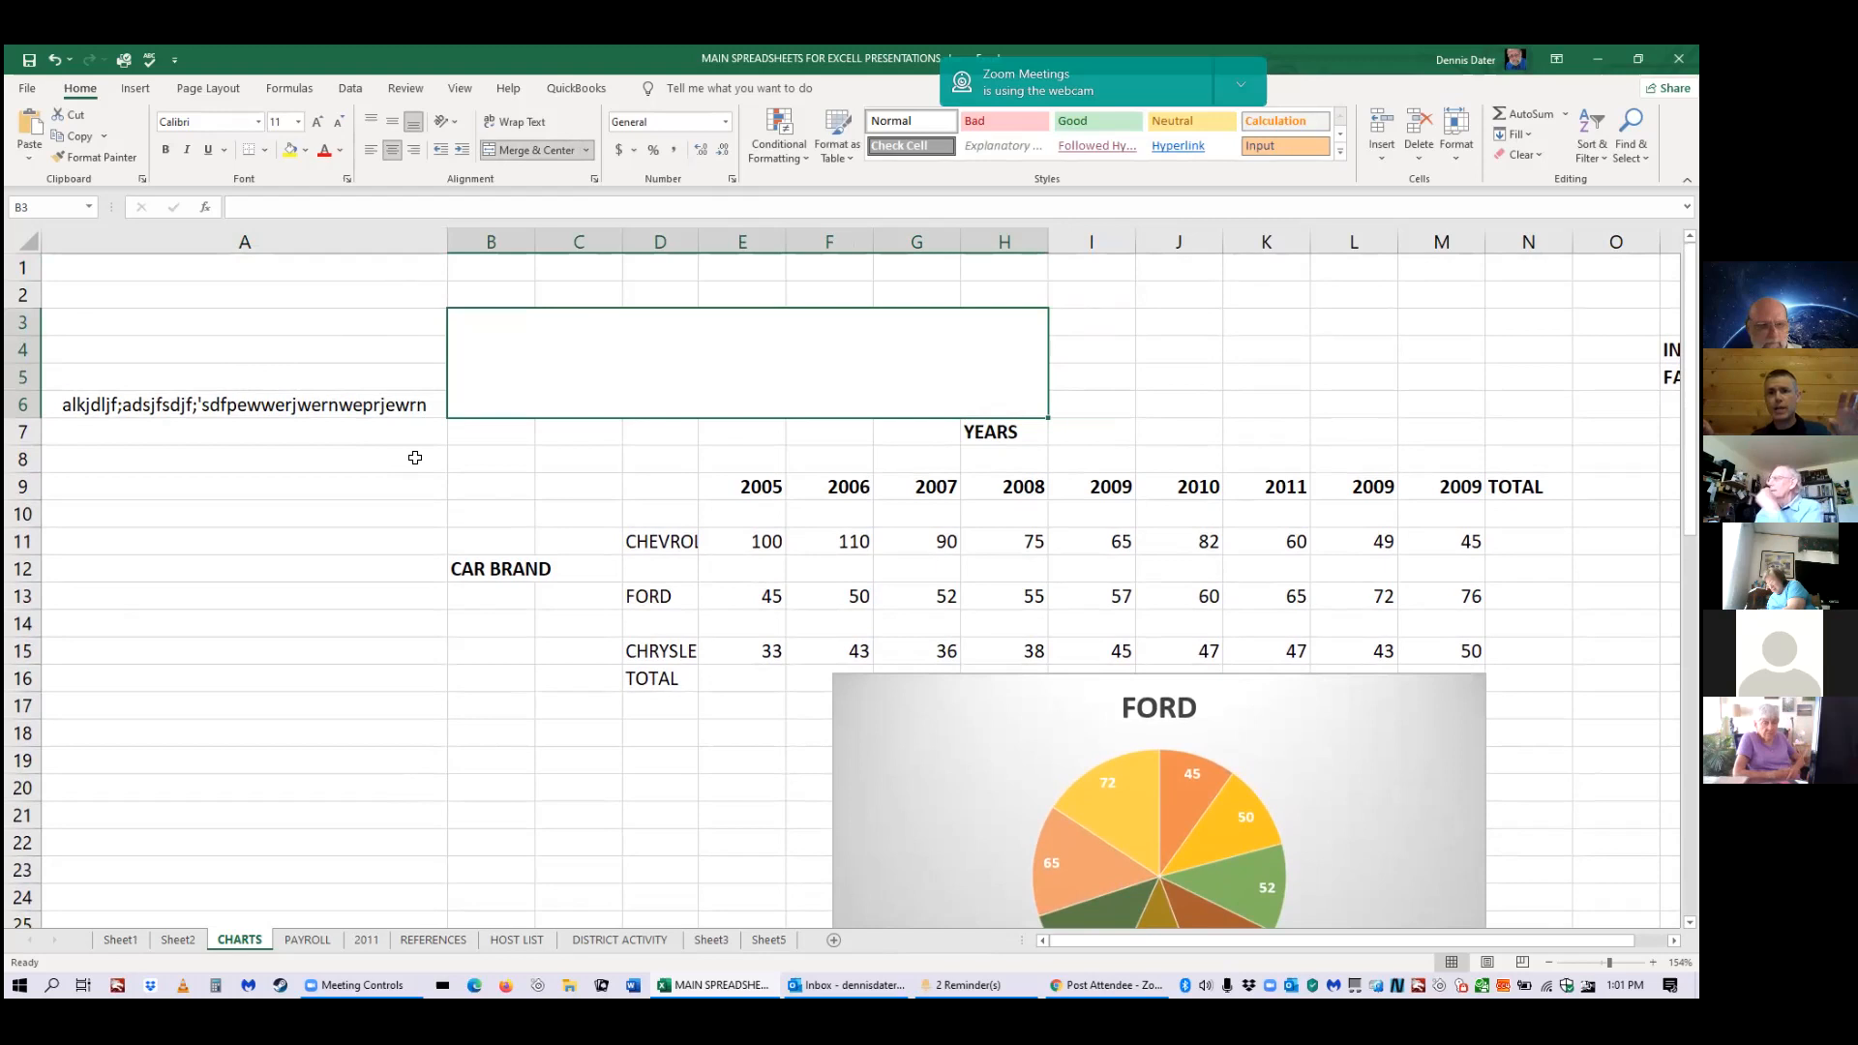
key("ctrl+z")
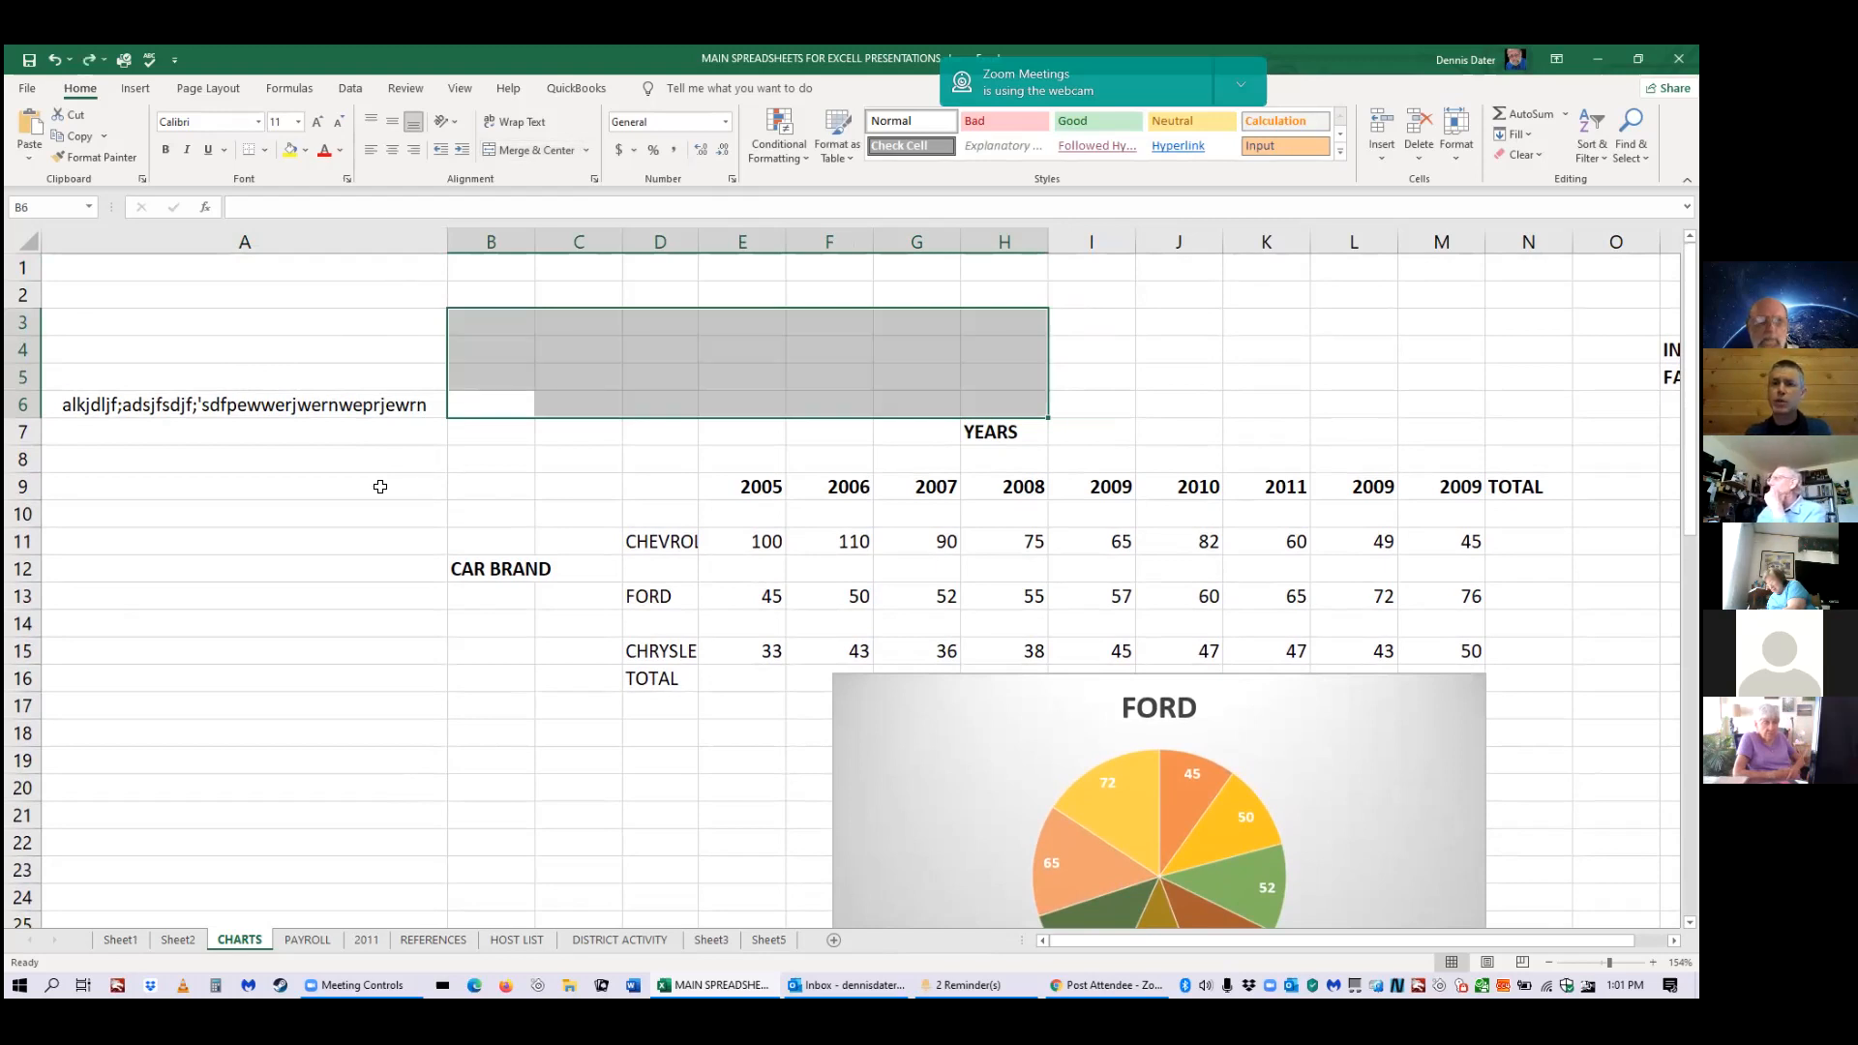
left_click(380, 489)
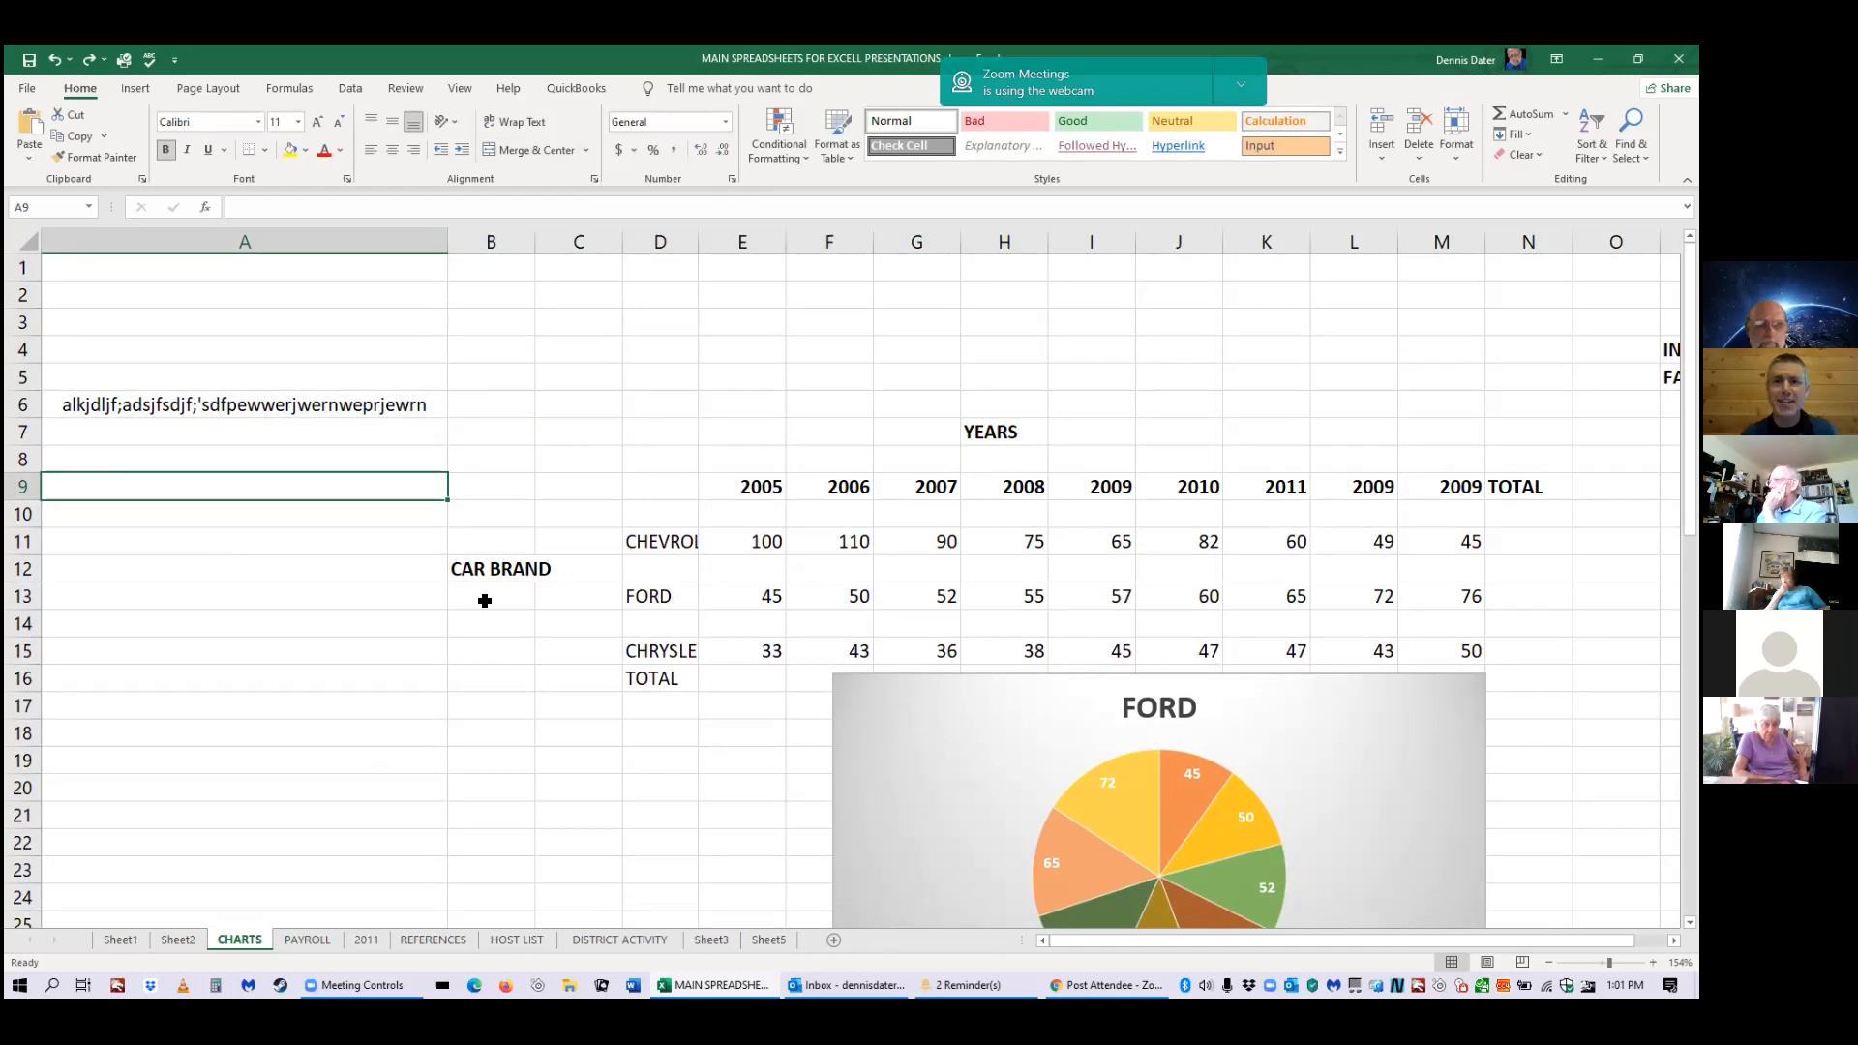
scroll(407, 589, "down", 3)
scroll(406, 589, "up", 3)
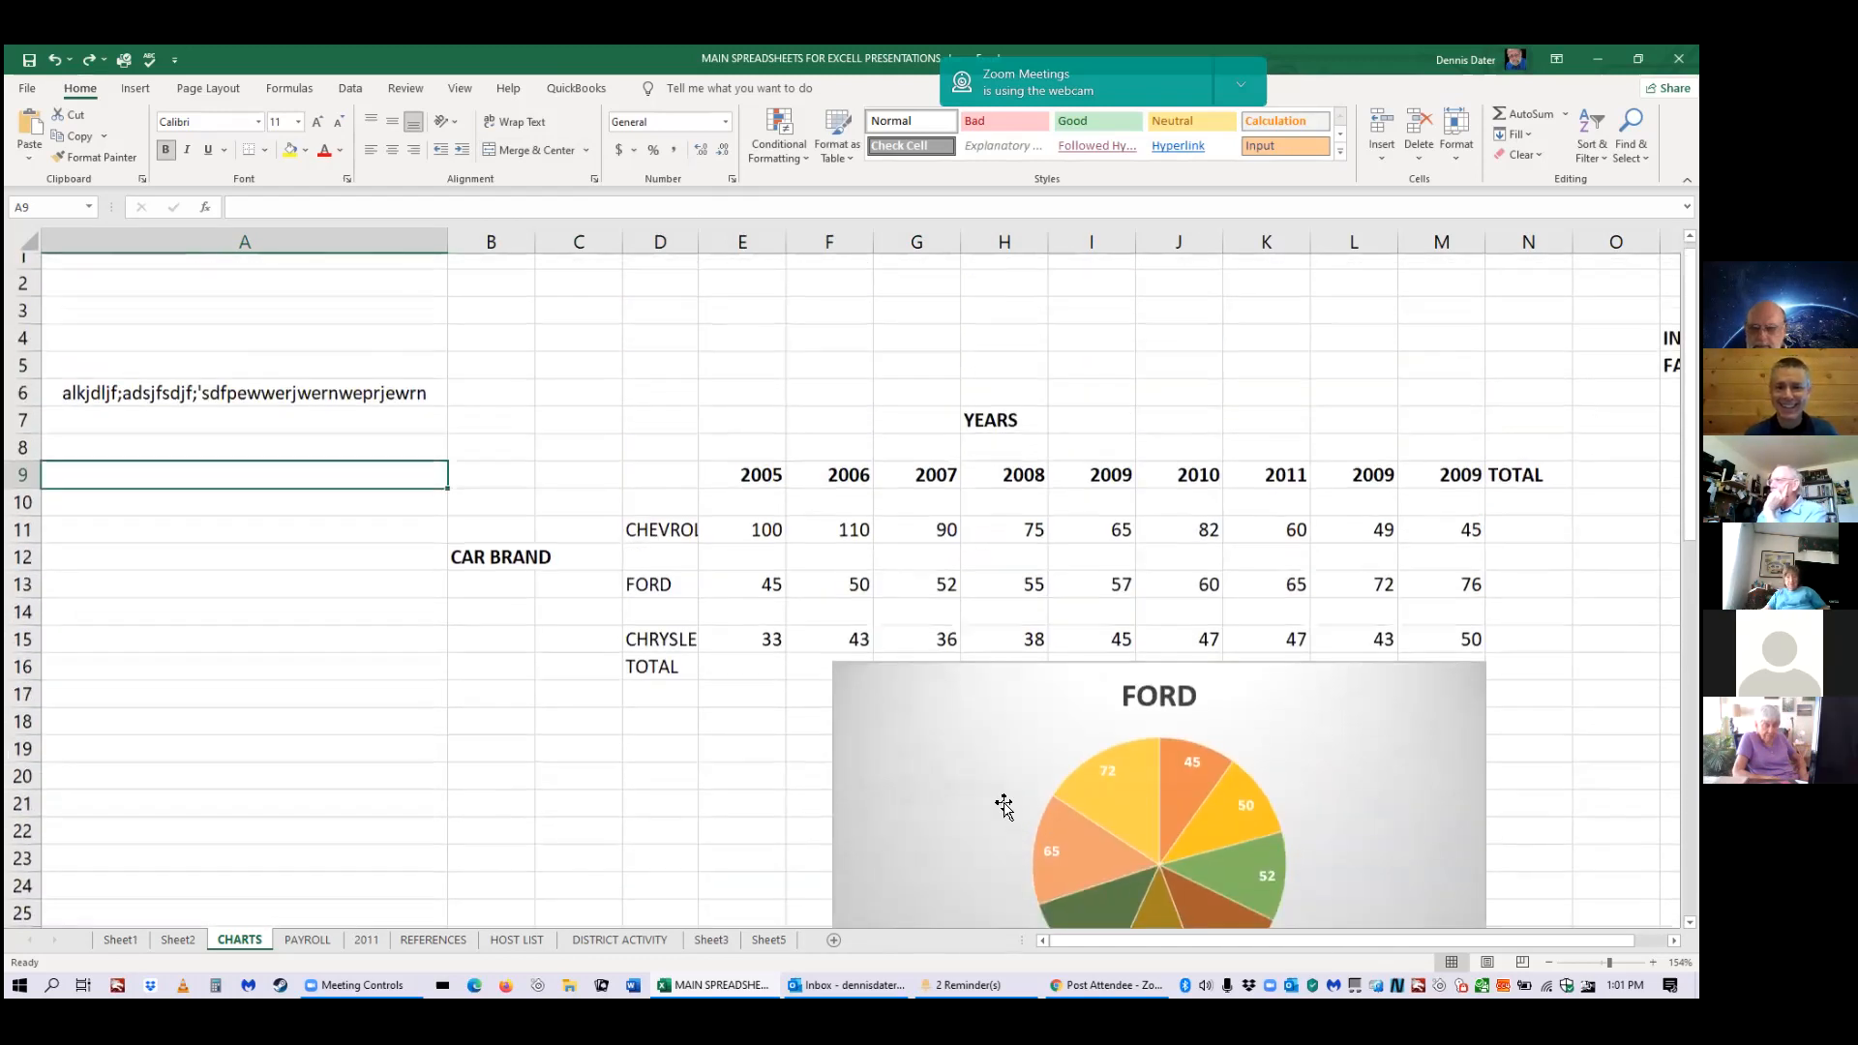
scroll(721, 769, "down", 2)
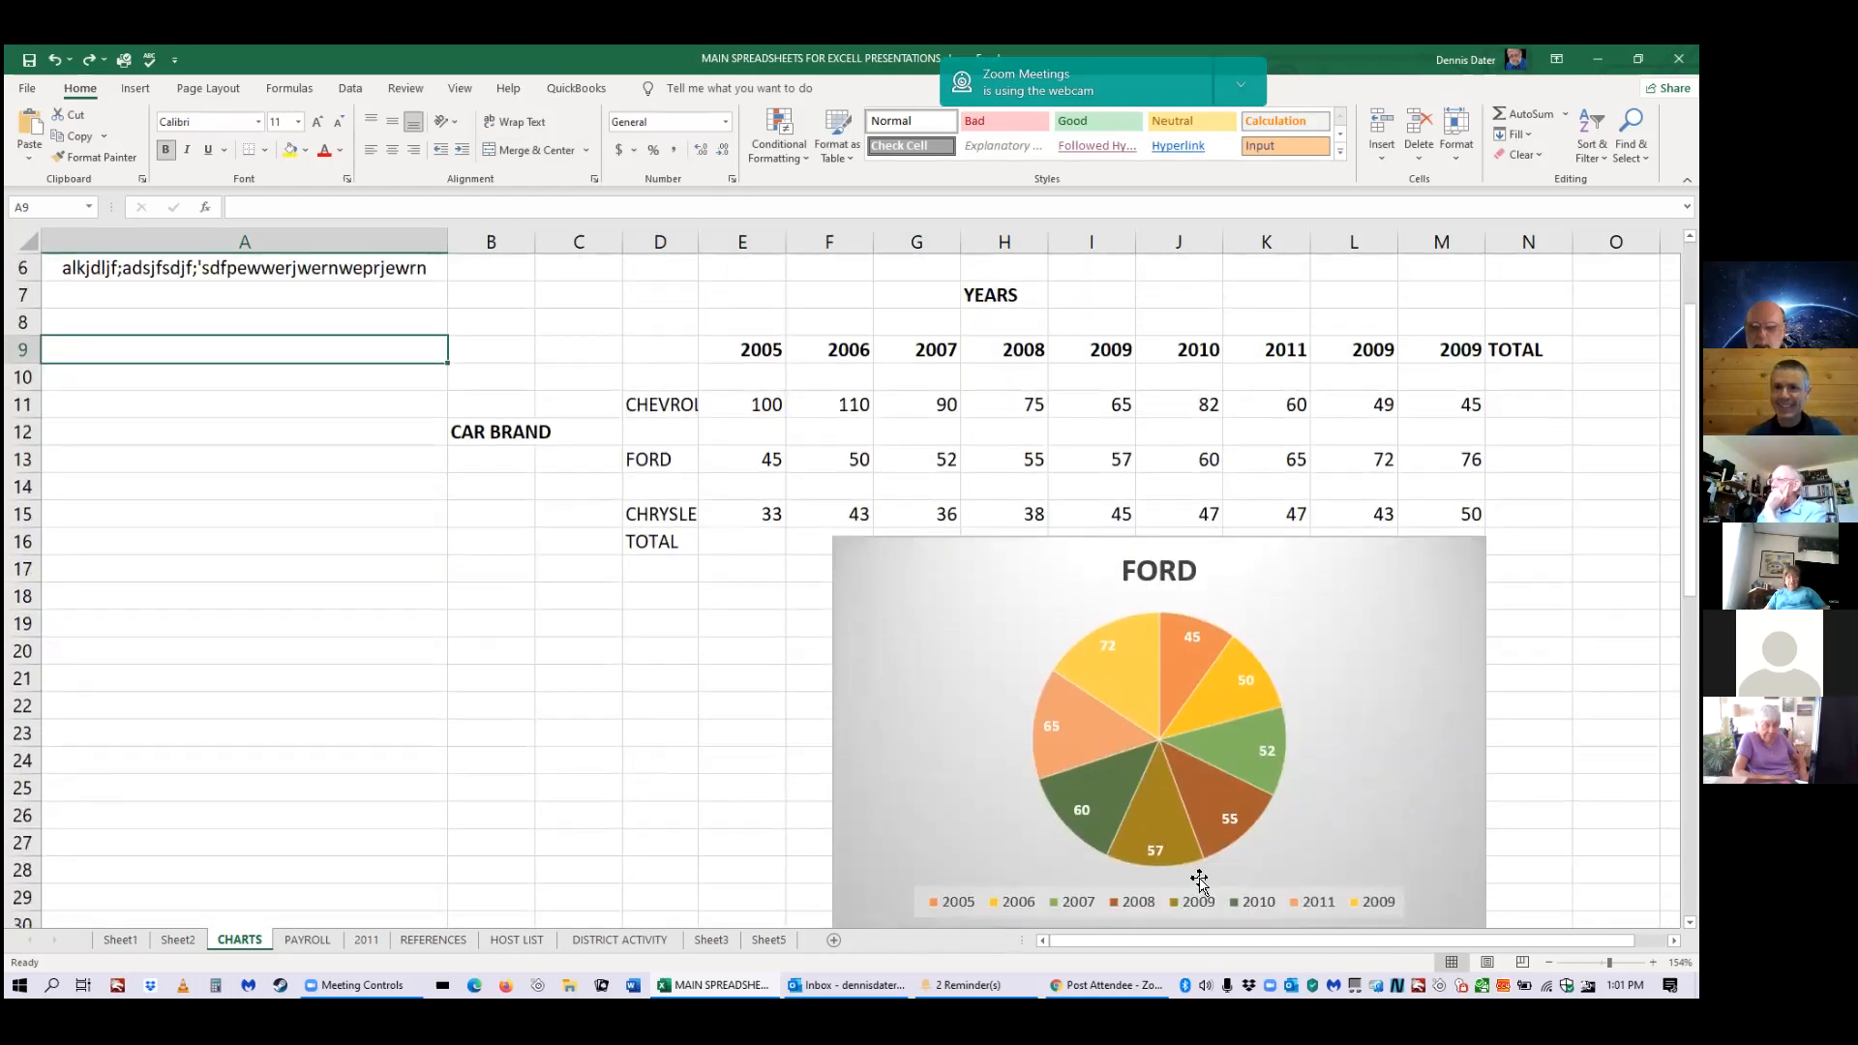
left_click_drag(1355, 955, 1399, 949)
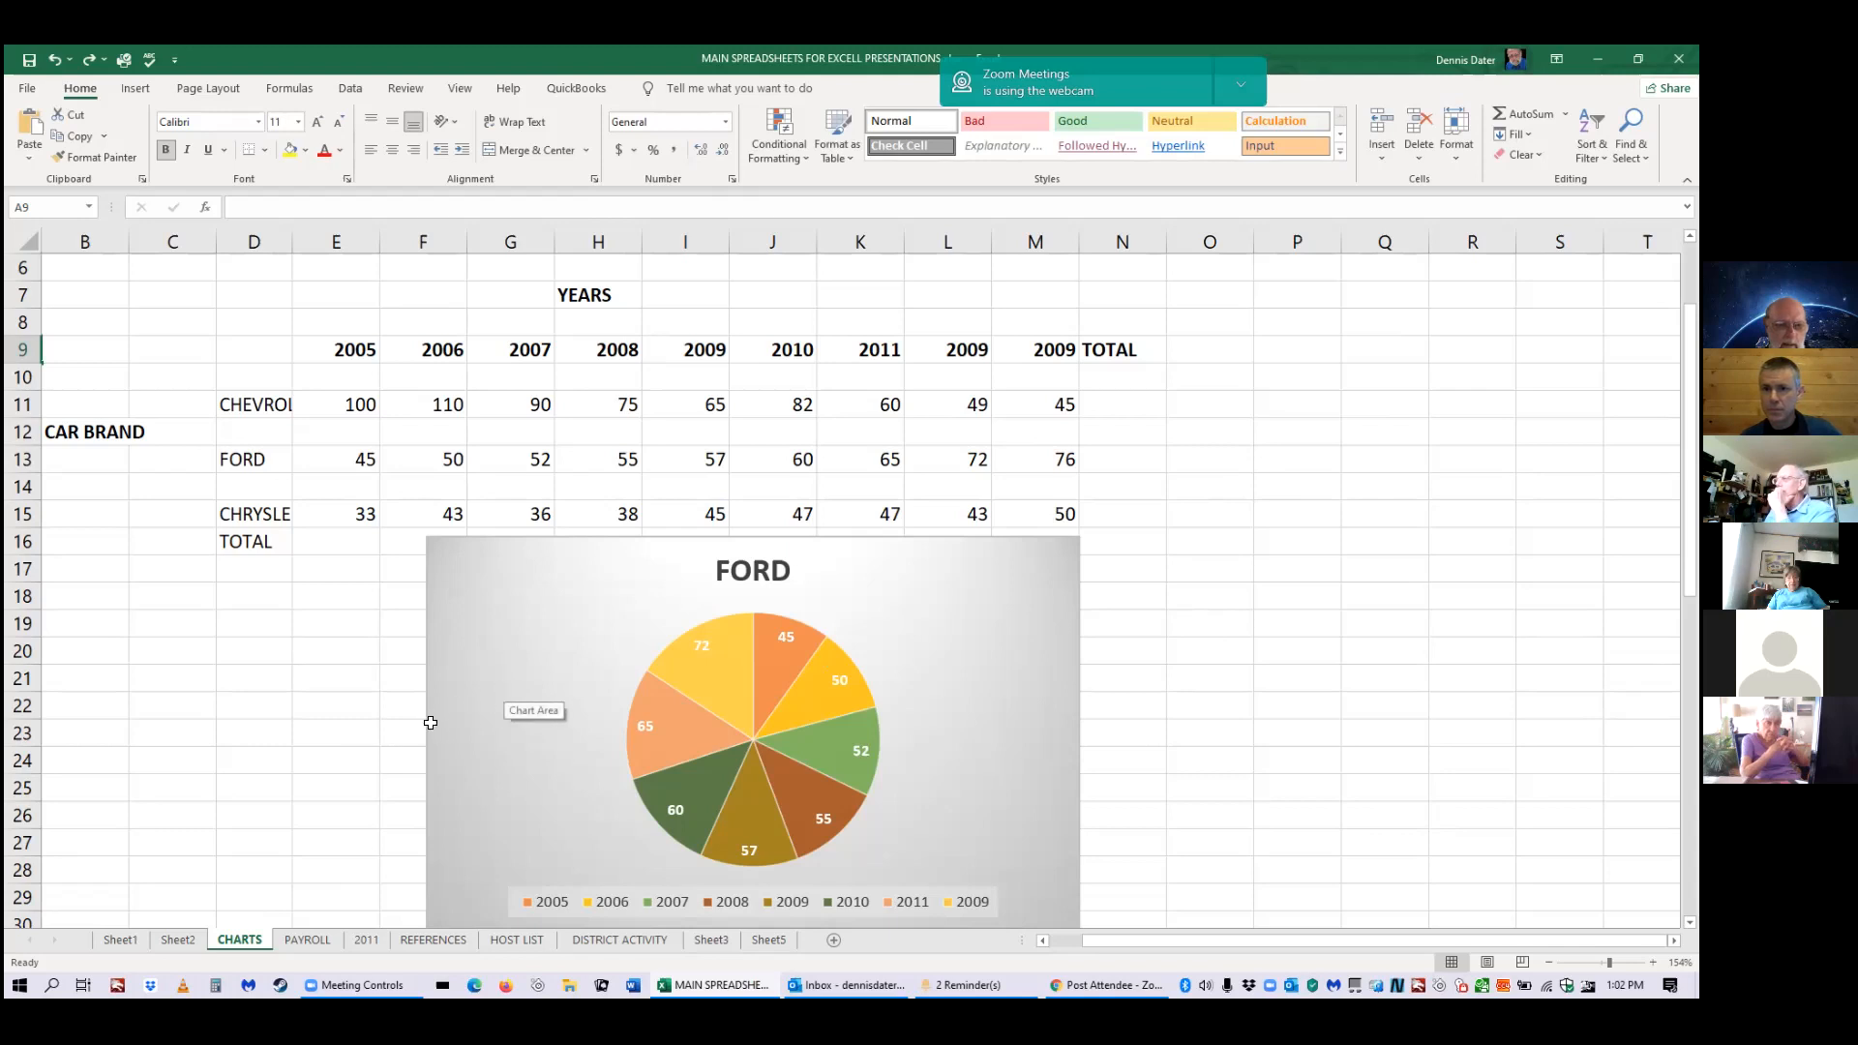
left_click(141, 940)
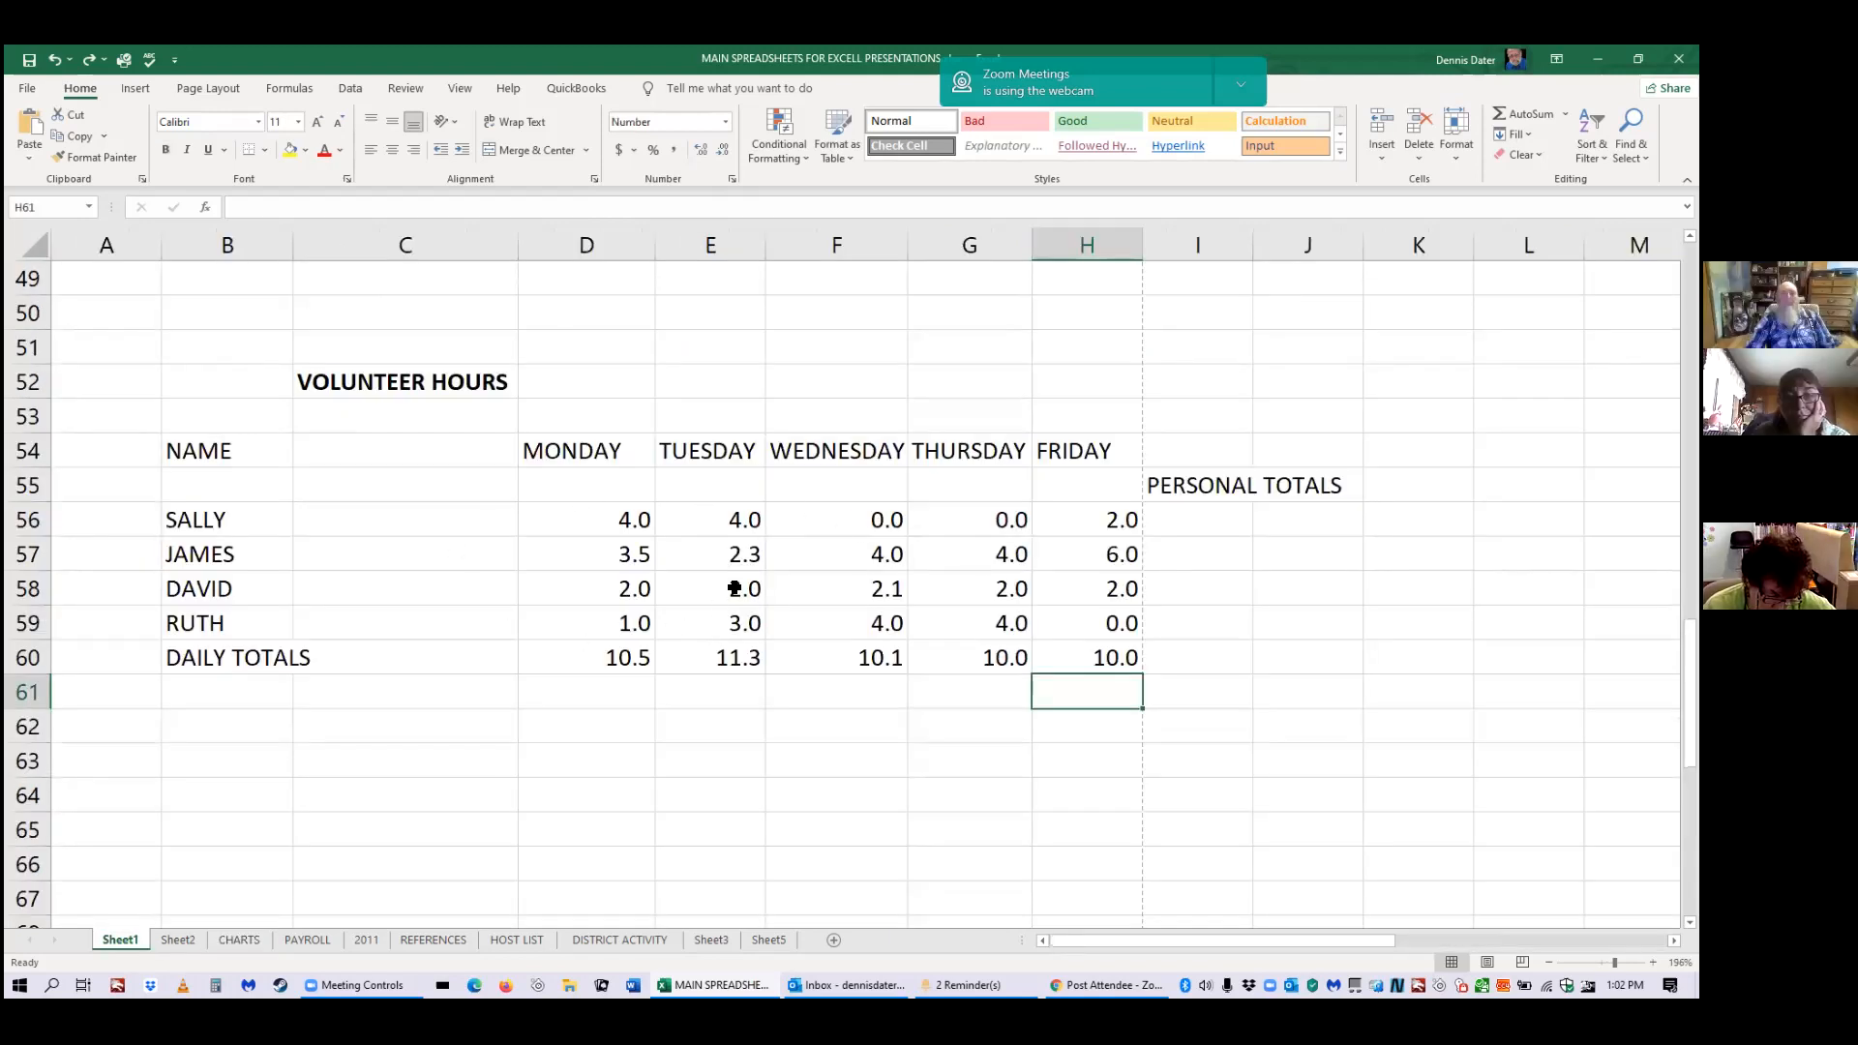
left_click(247, 944)
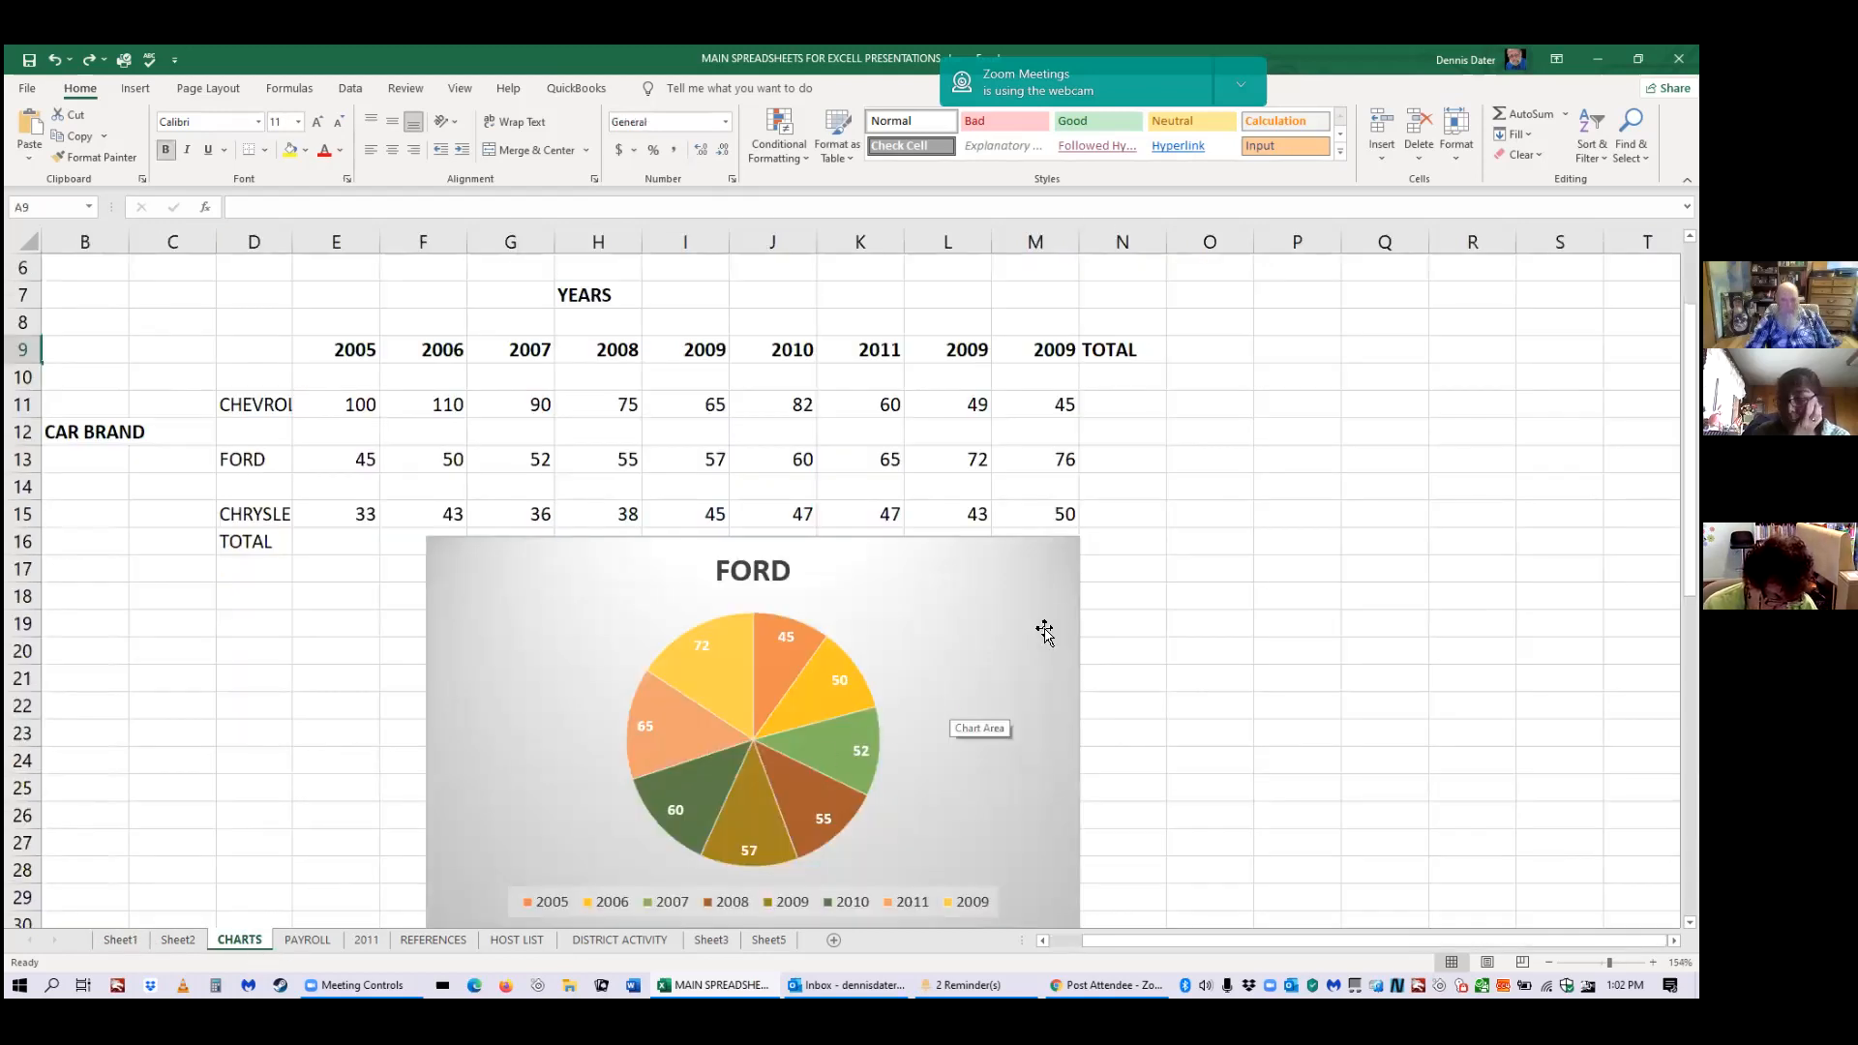
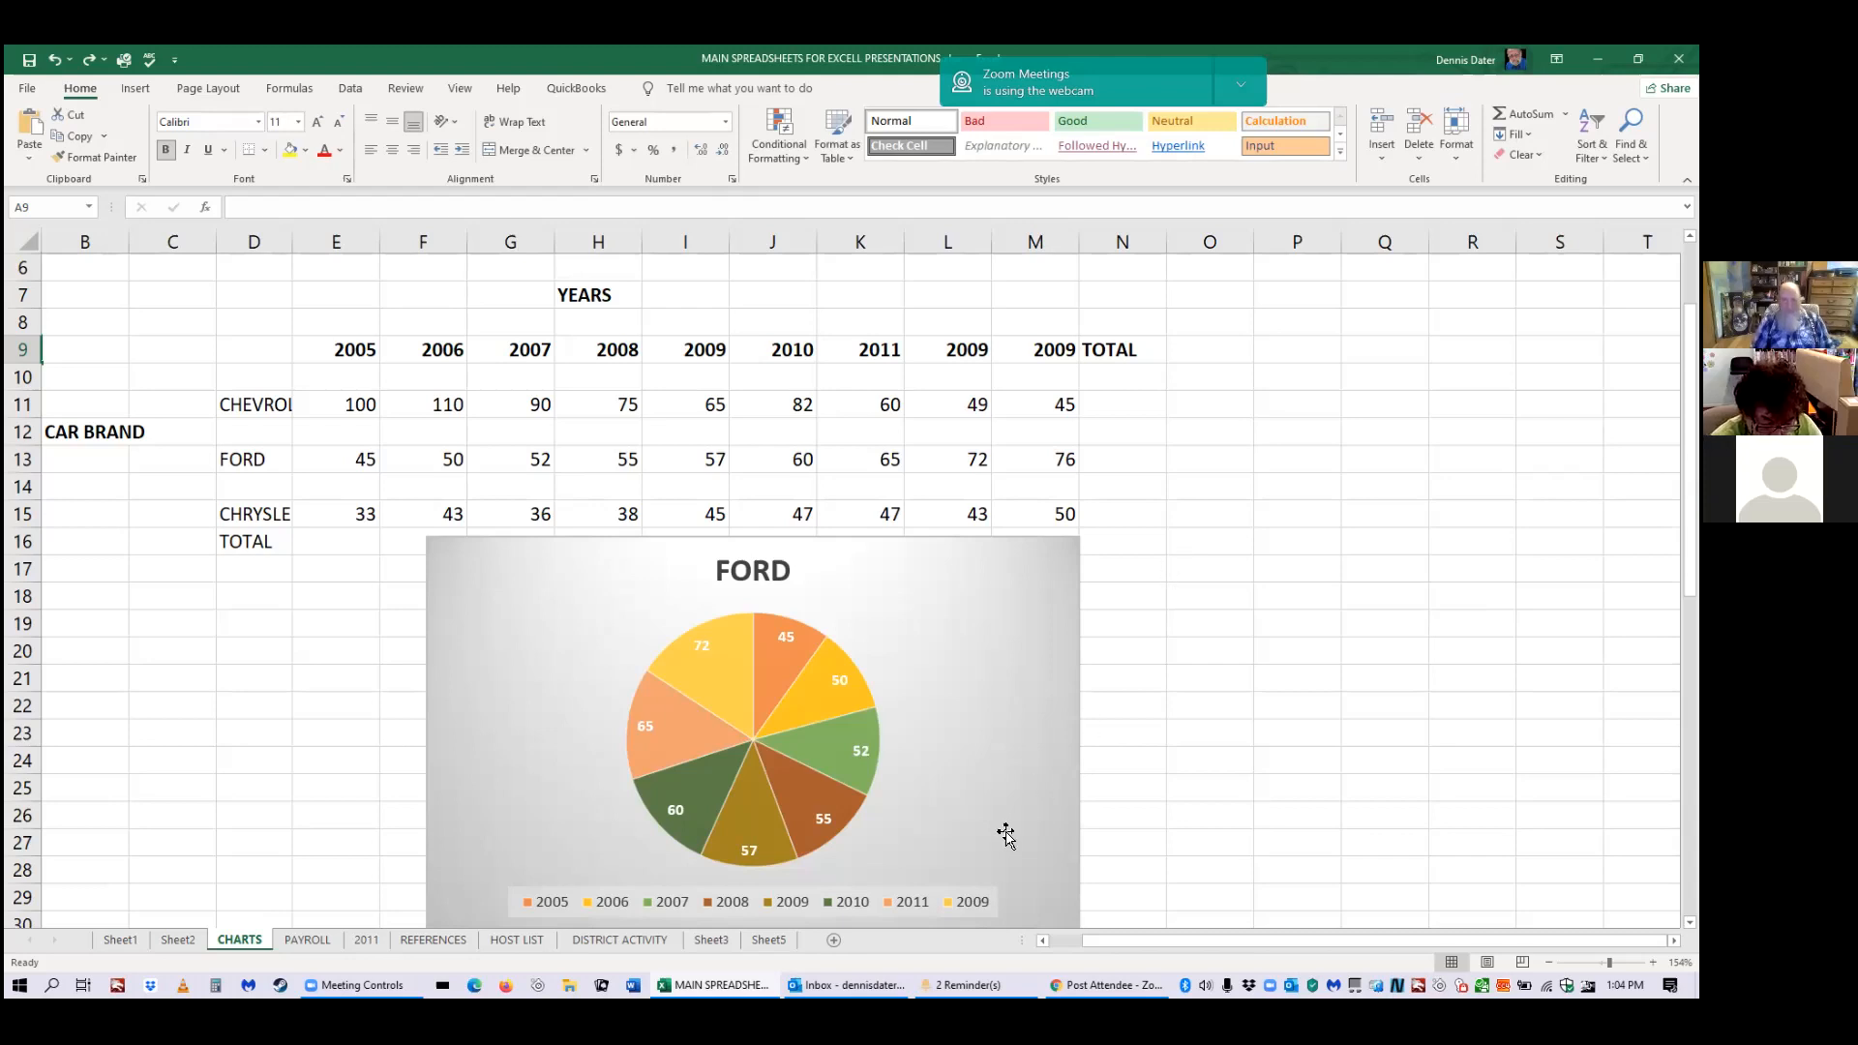
Check Outlook, return to the chart workbook, then open a new Excel window and close the empty Book1.
left_click(847, 985)
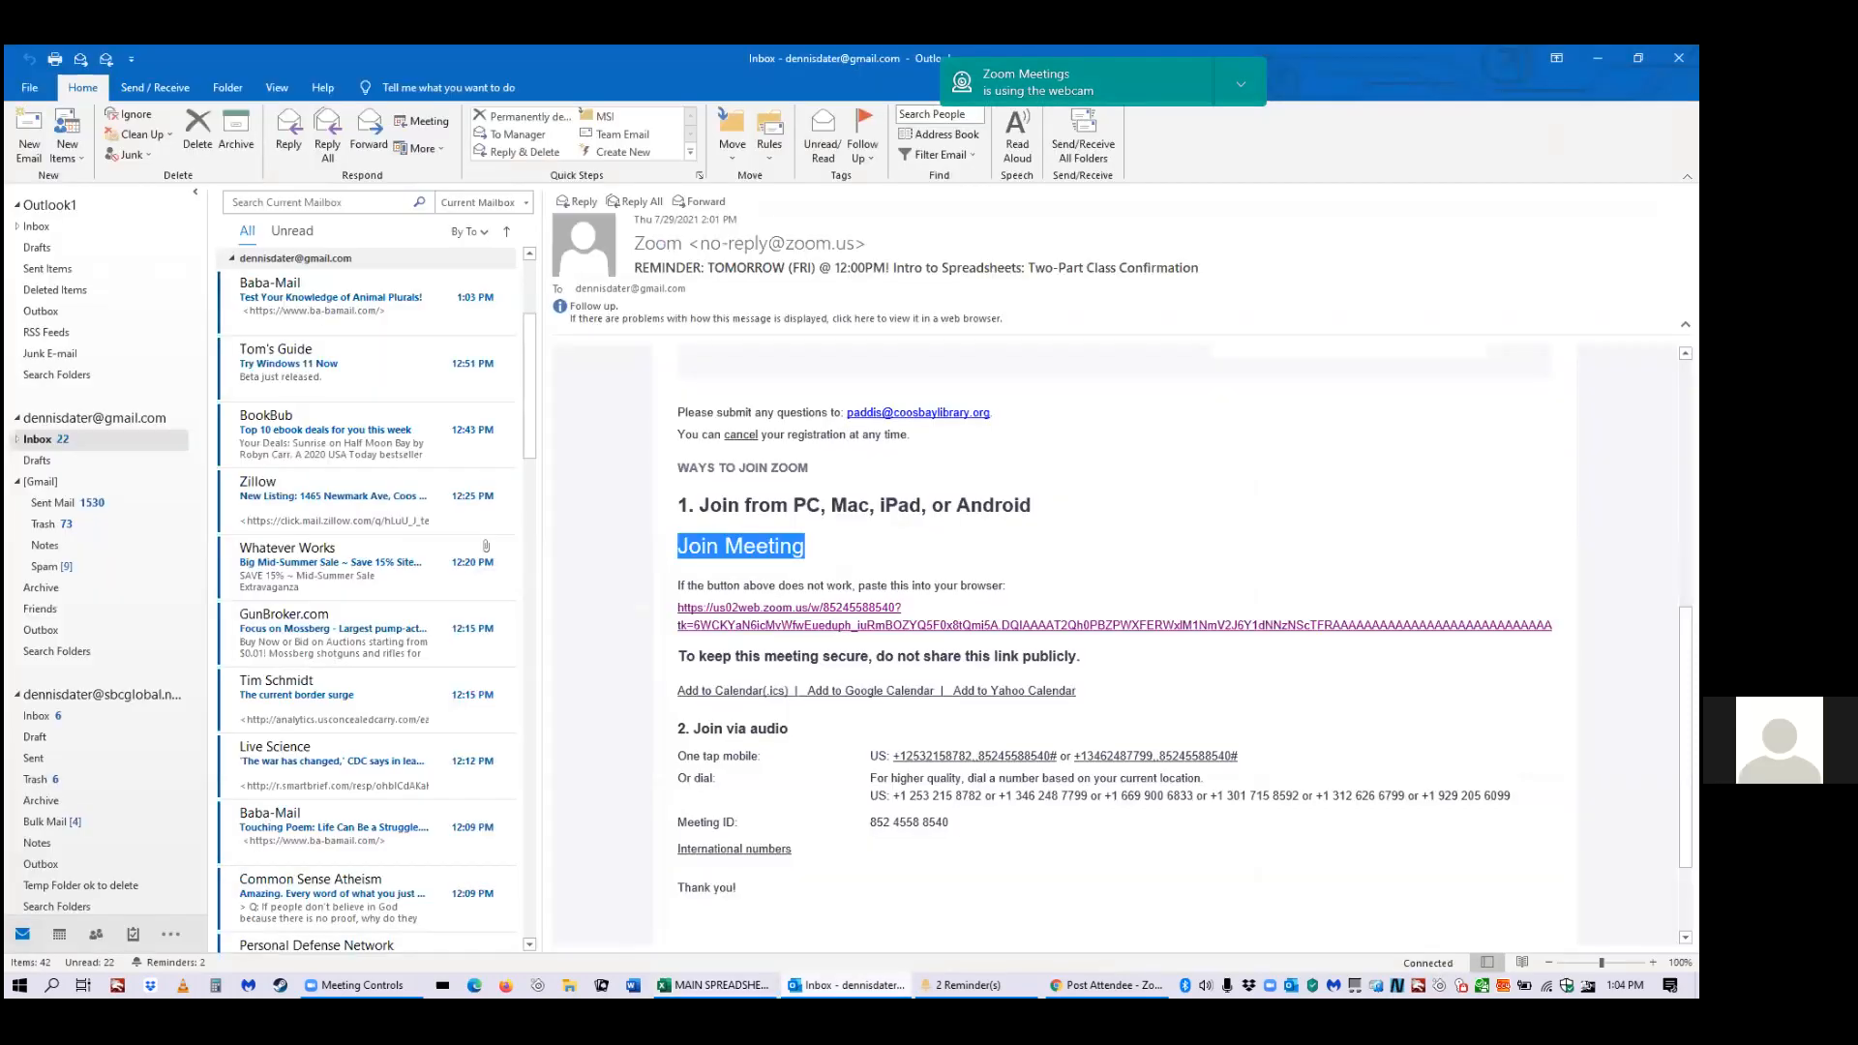
left_click(714, 985)
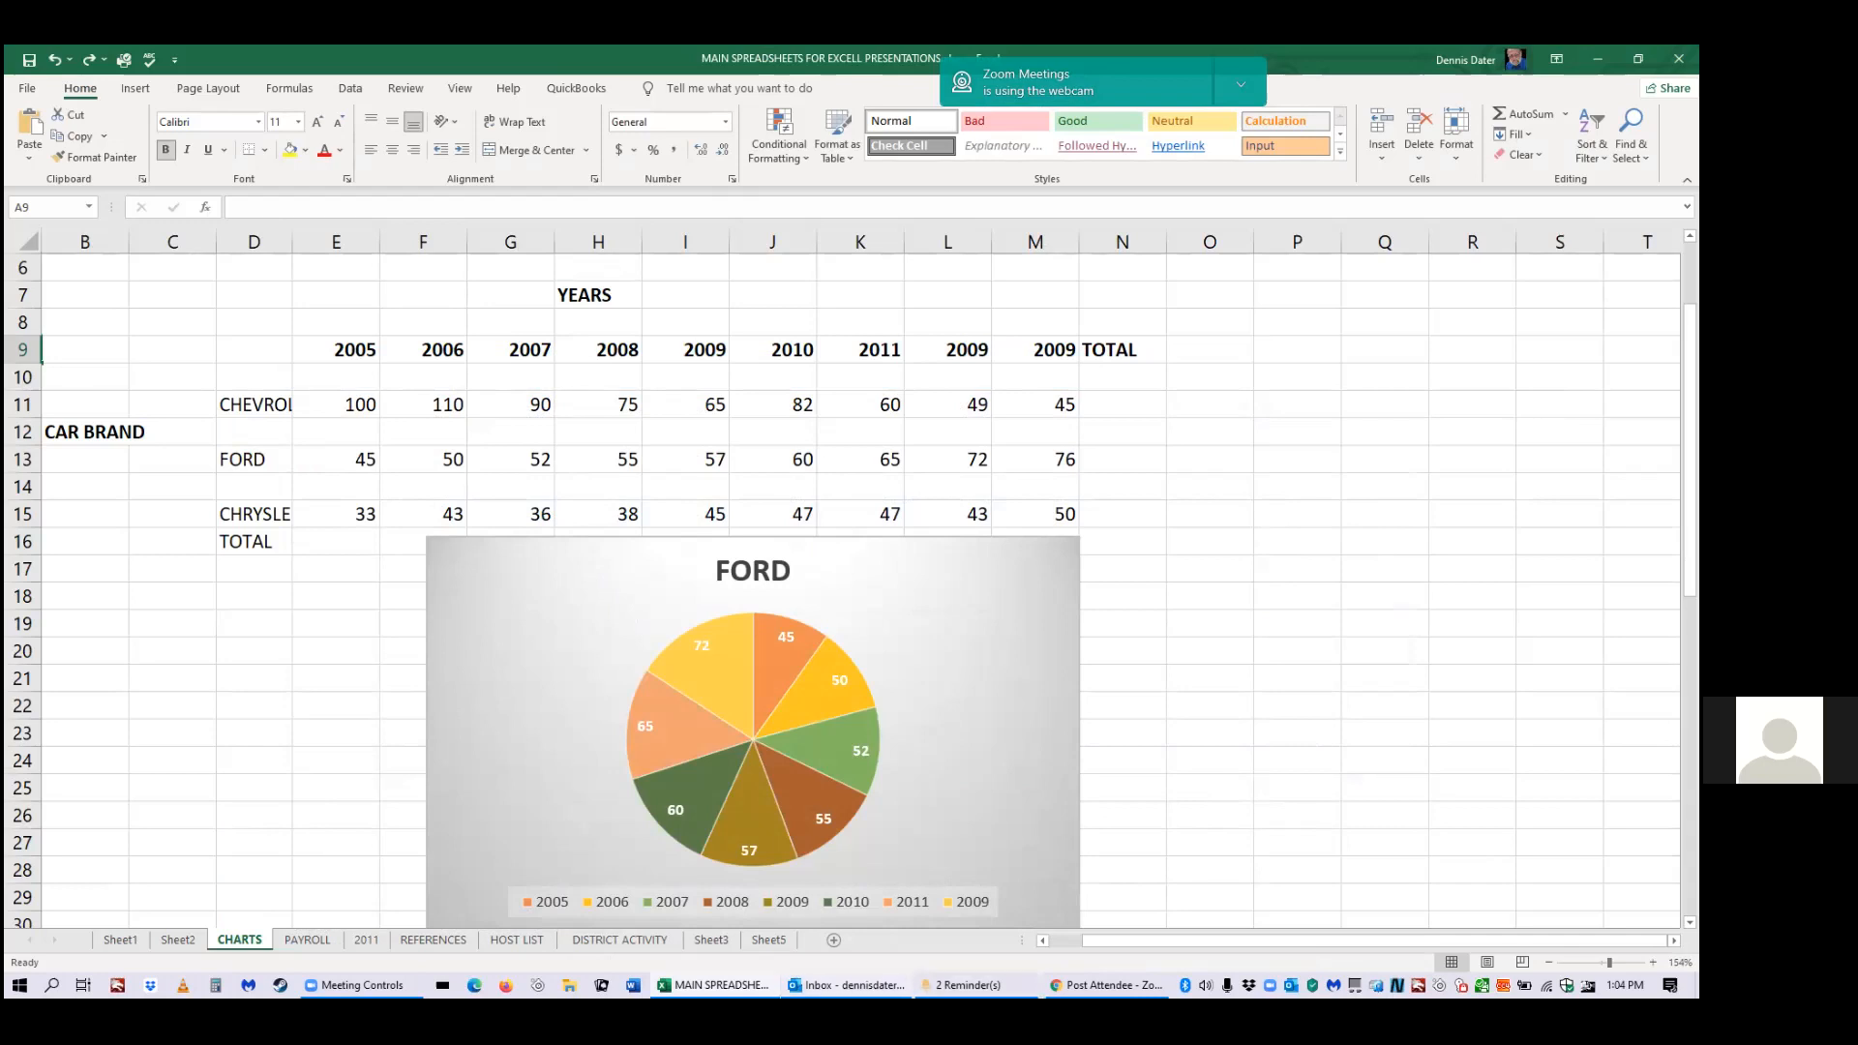
mouse_move(715, 985)
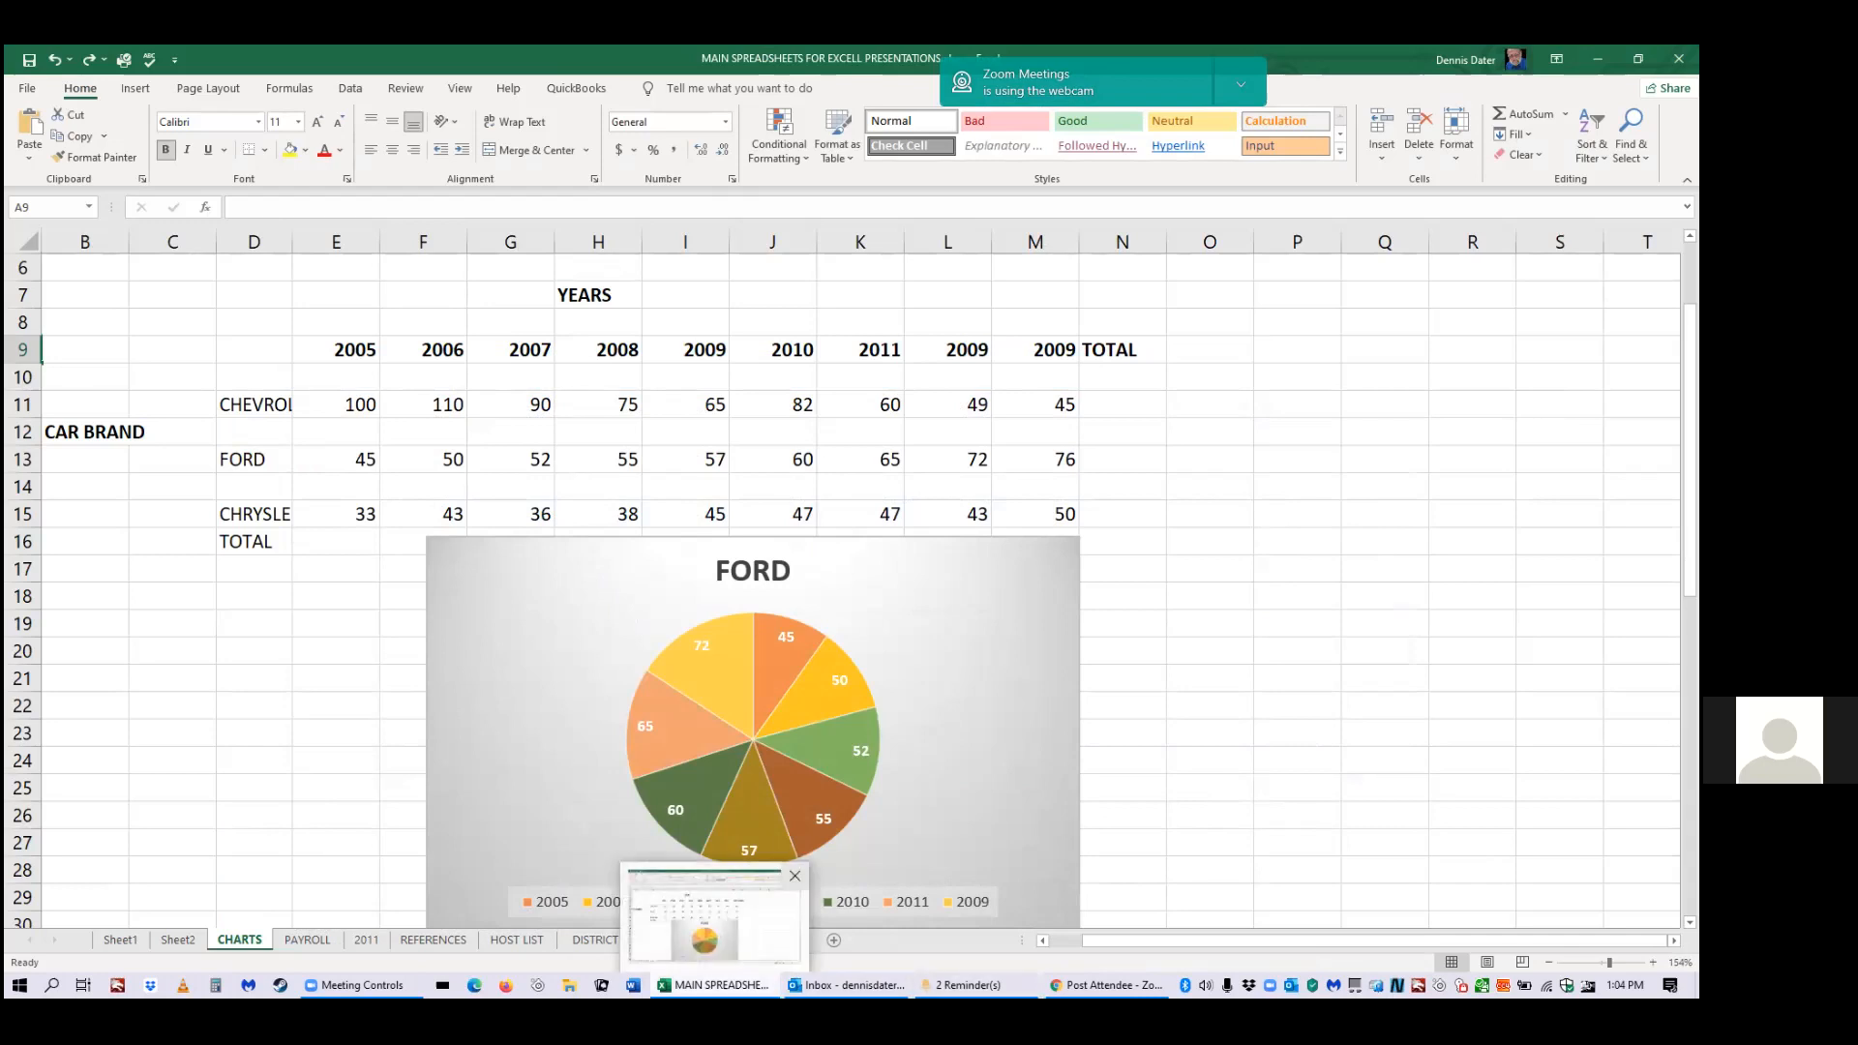
right_click(716, 985)
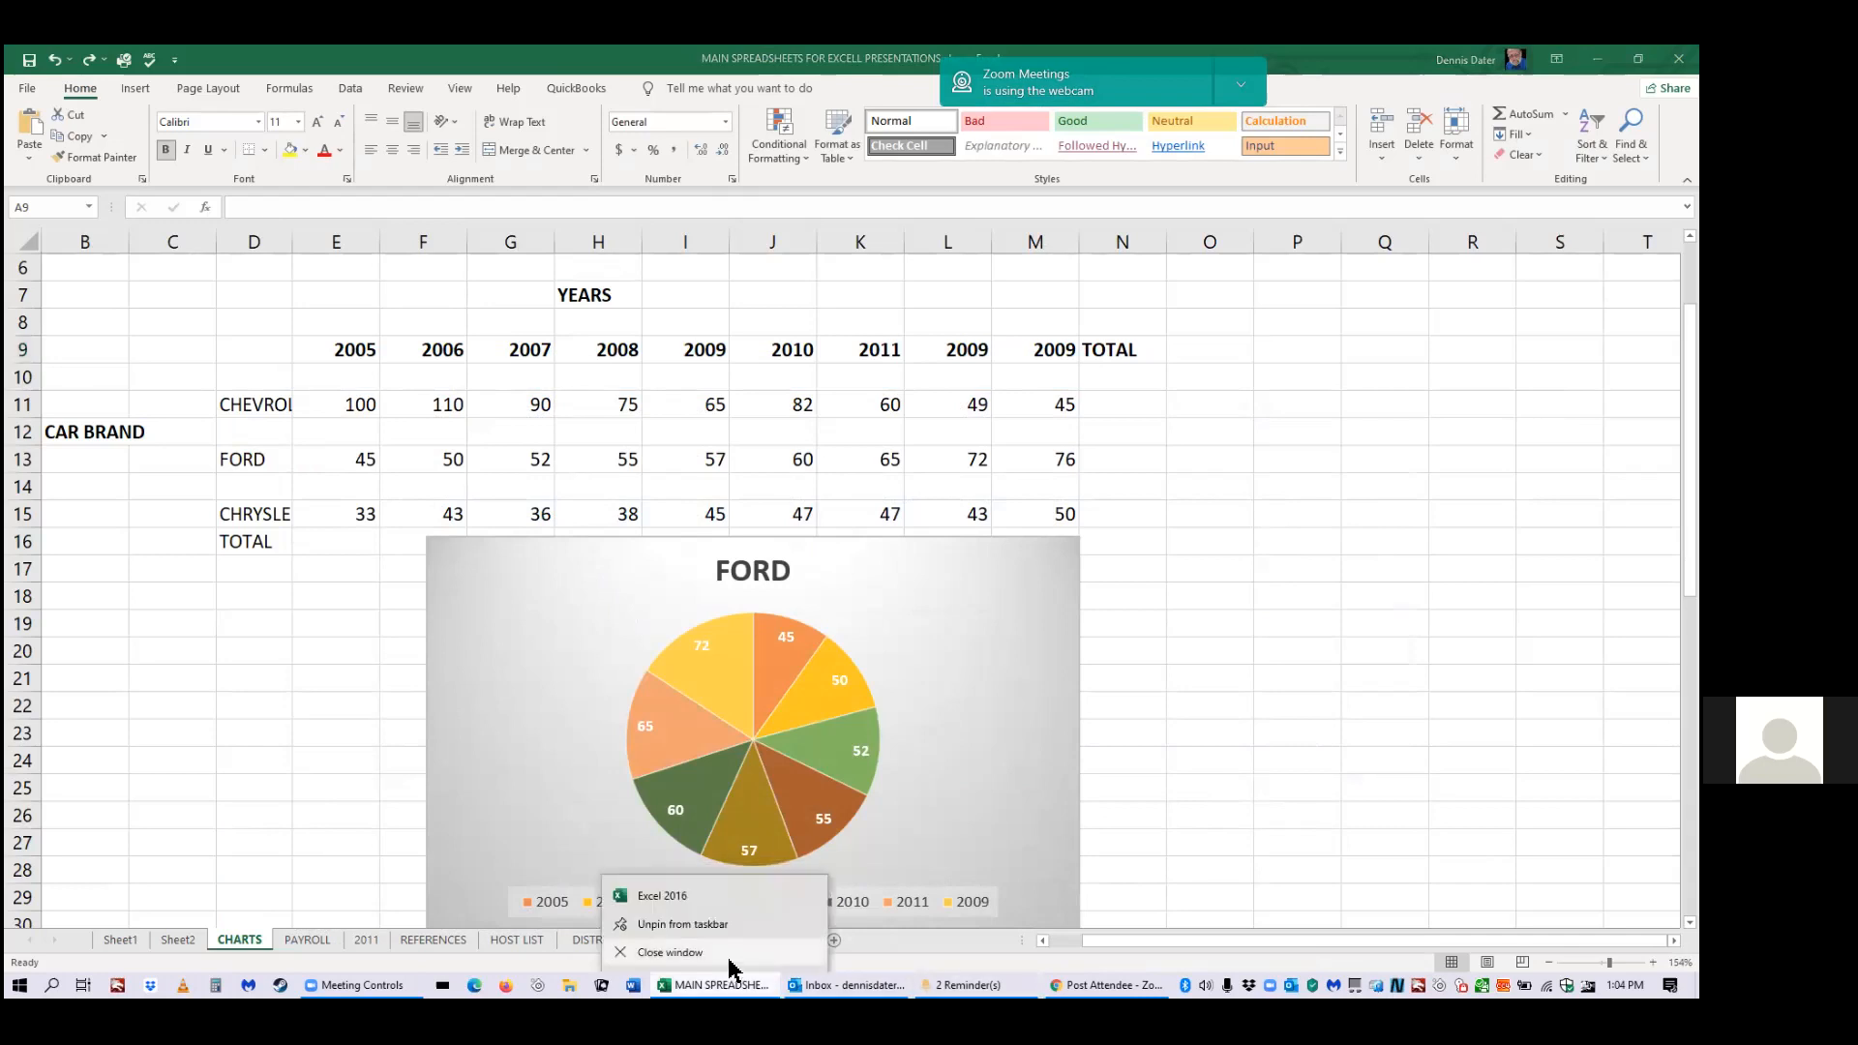
left_click(728, 900)
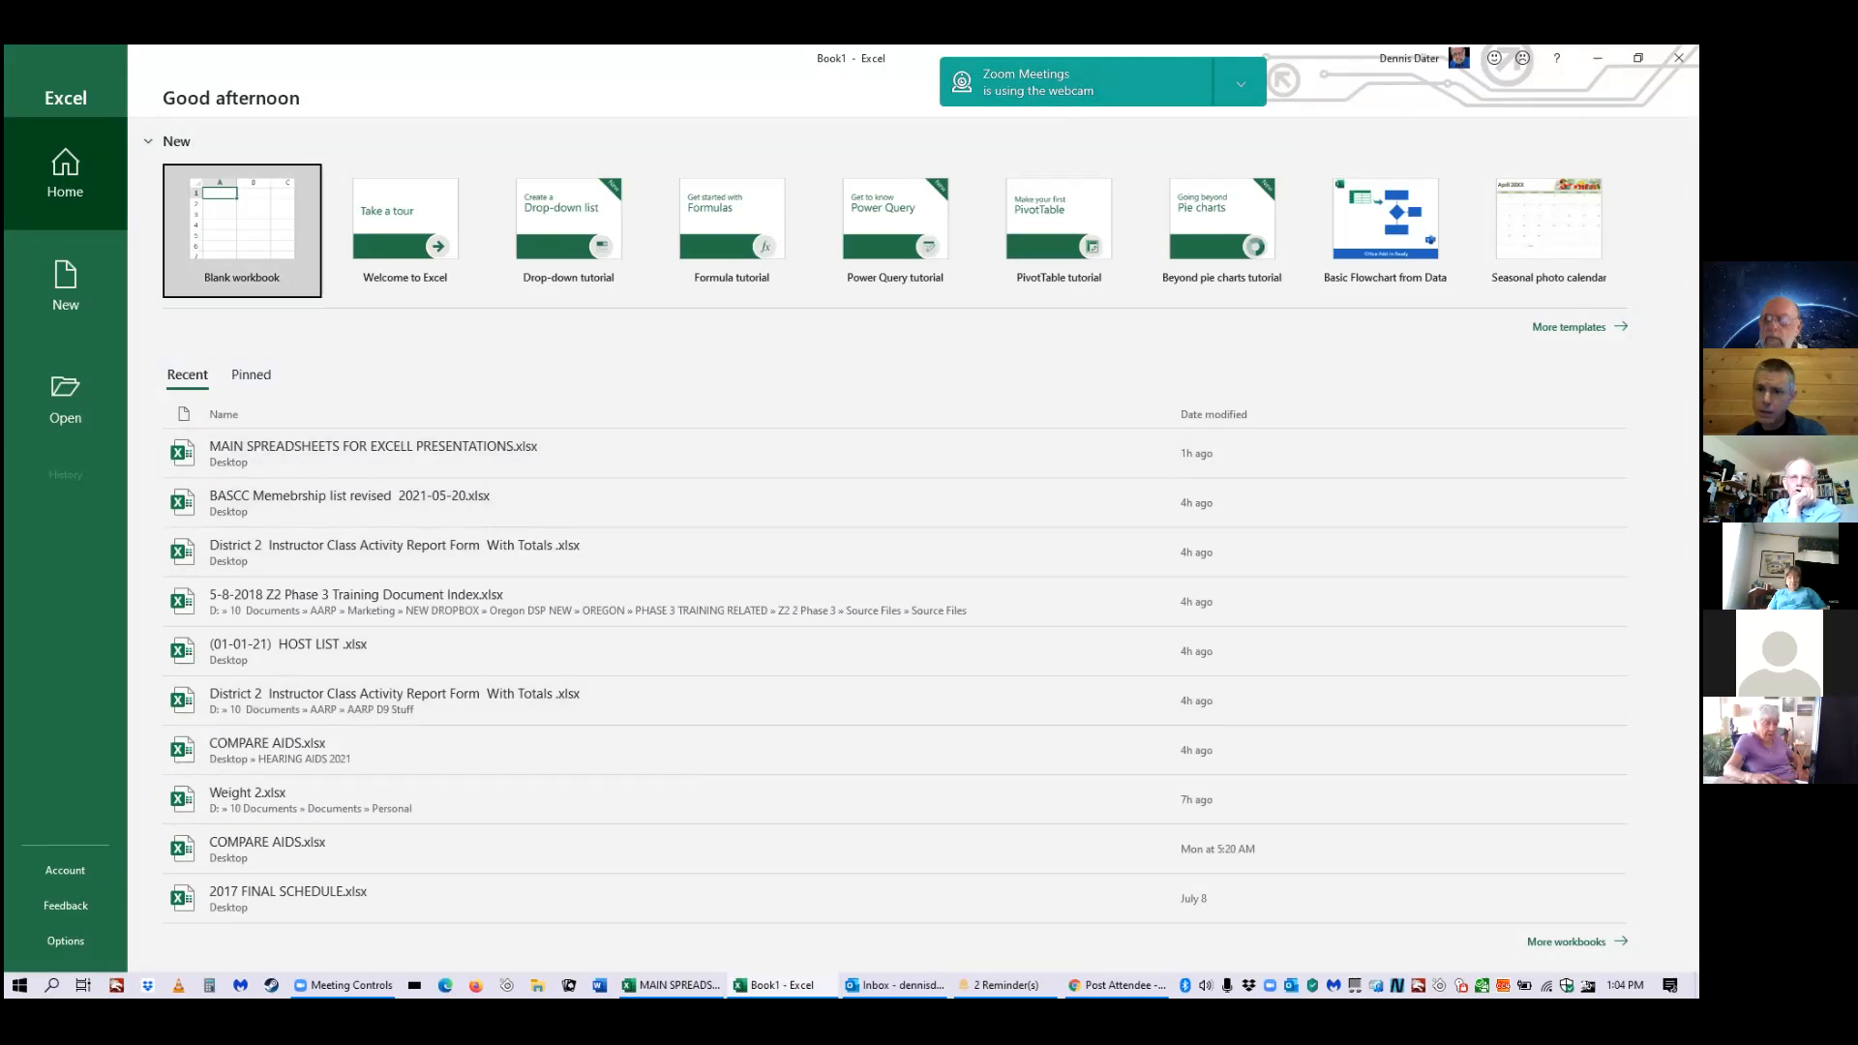
left_click(1679, 57)
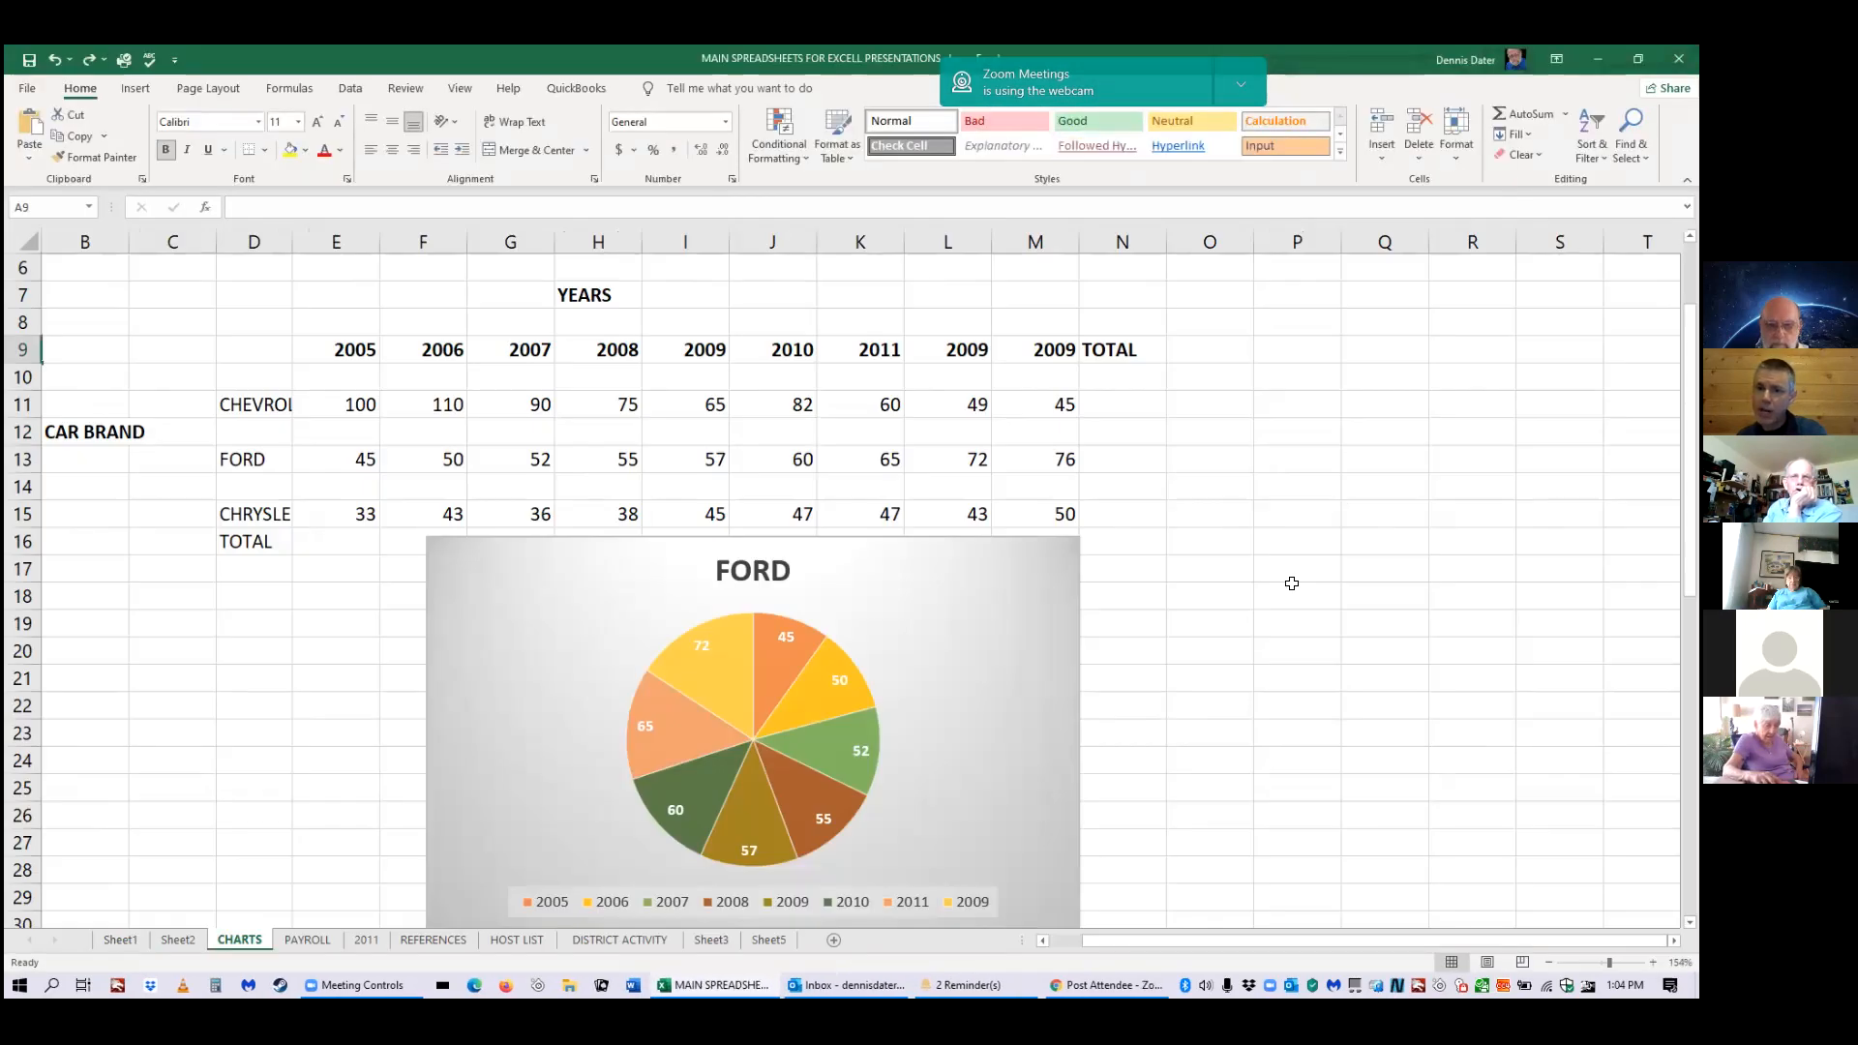
Scroll below the FORD pie chart and select cell I33.
scroll(1253, 619, "down", 2)
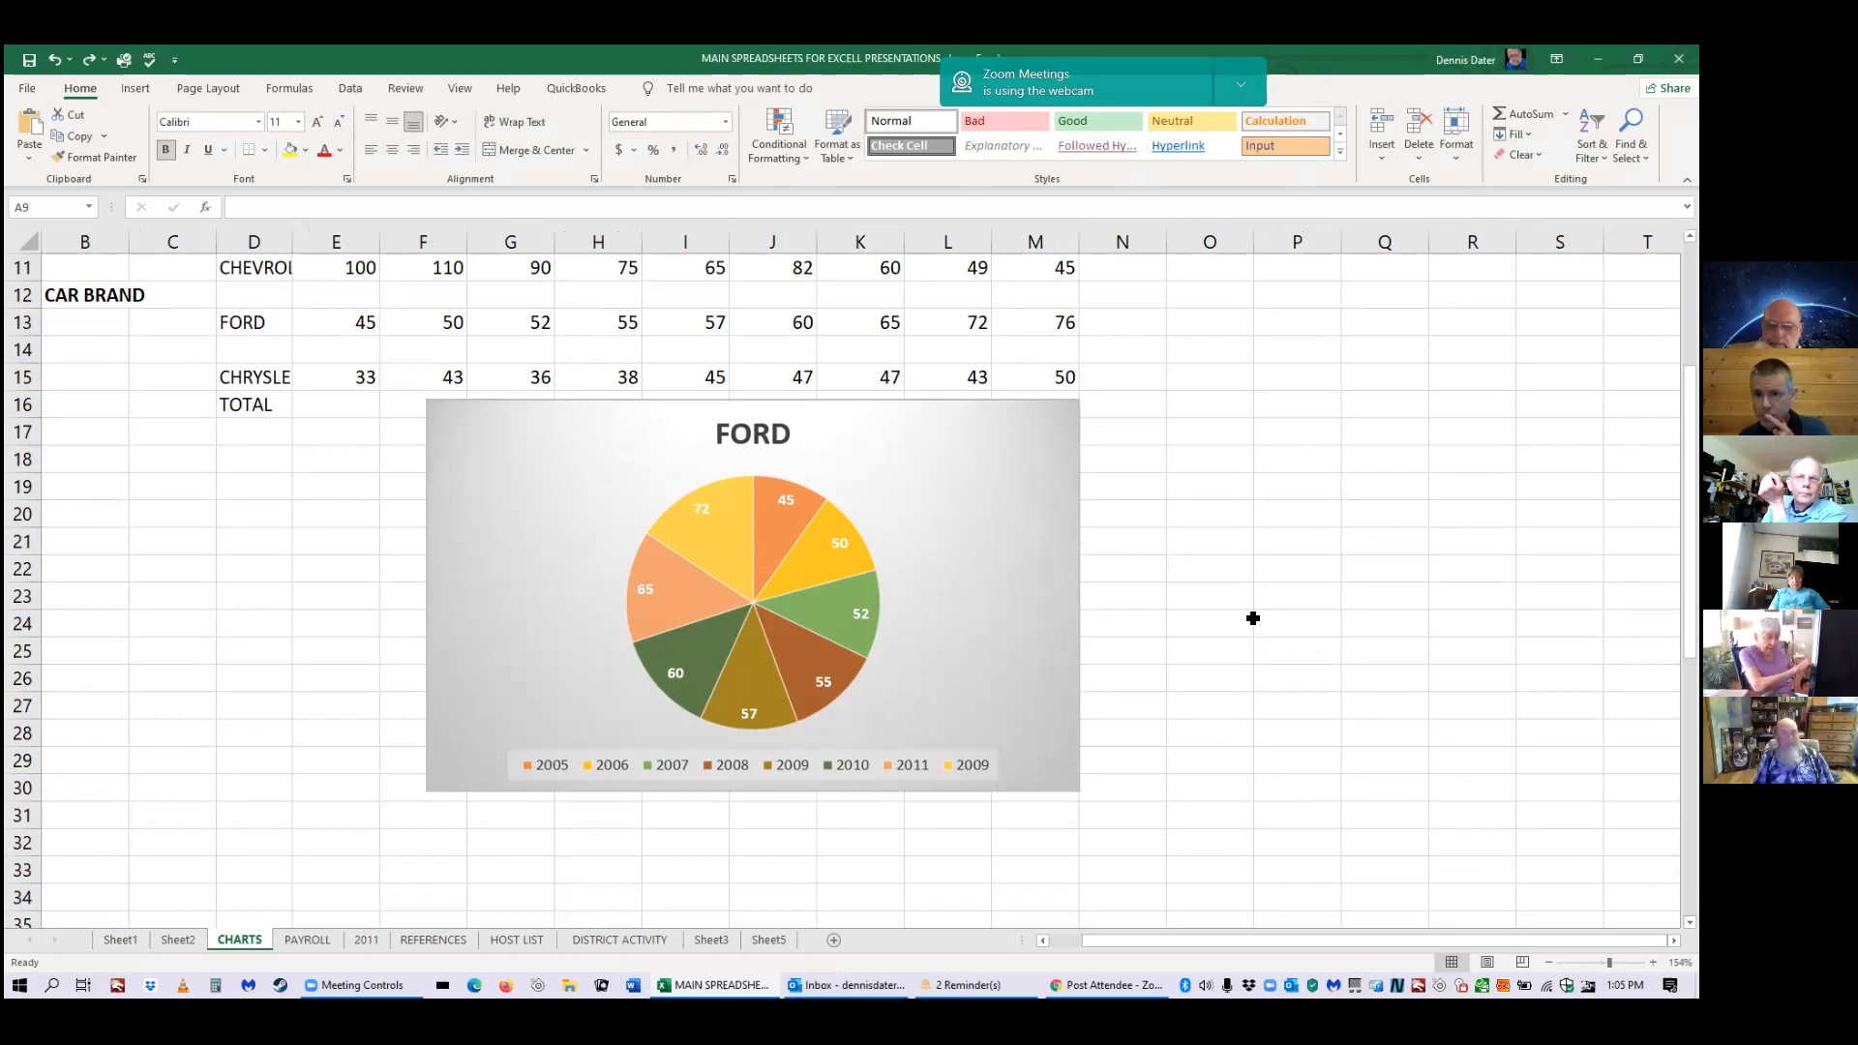
scroll(1252, 618, "down", 2)
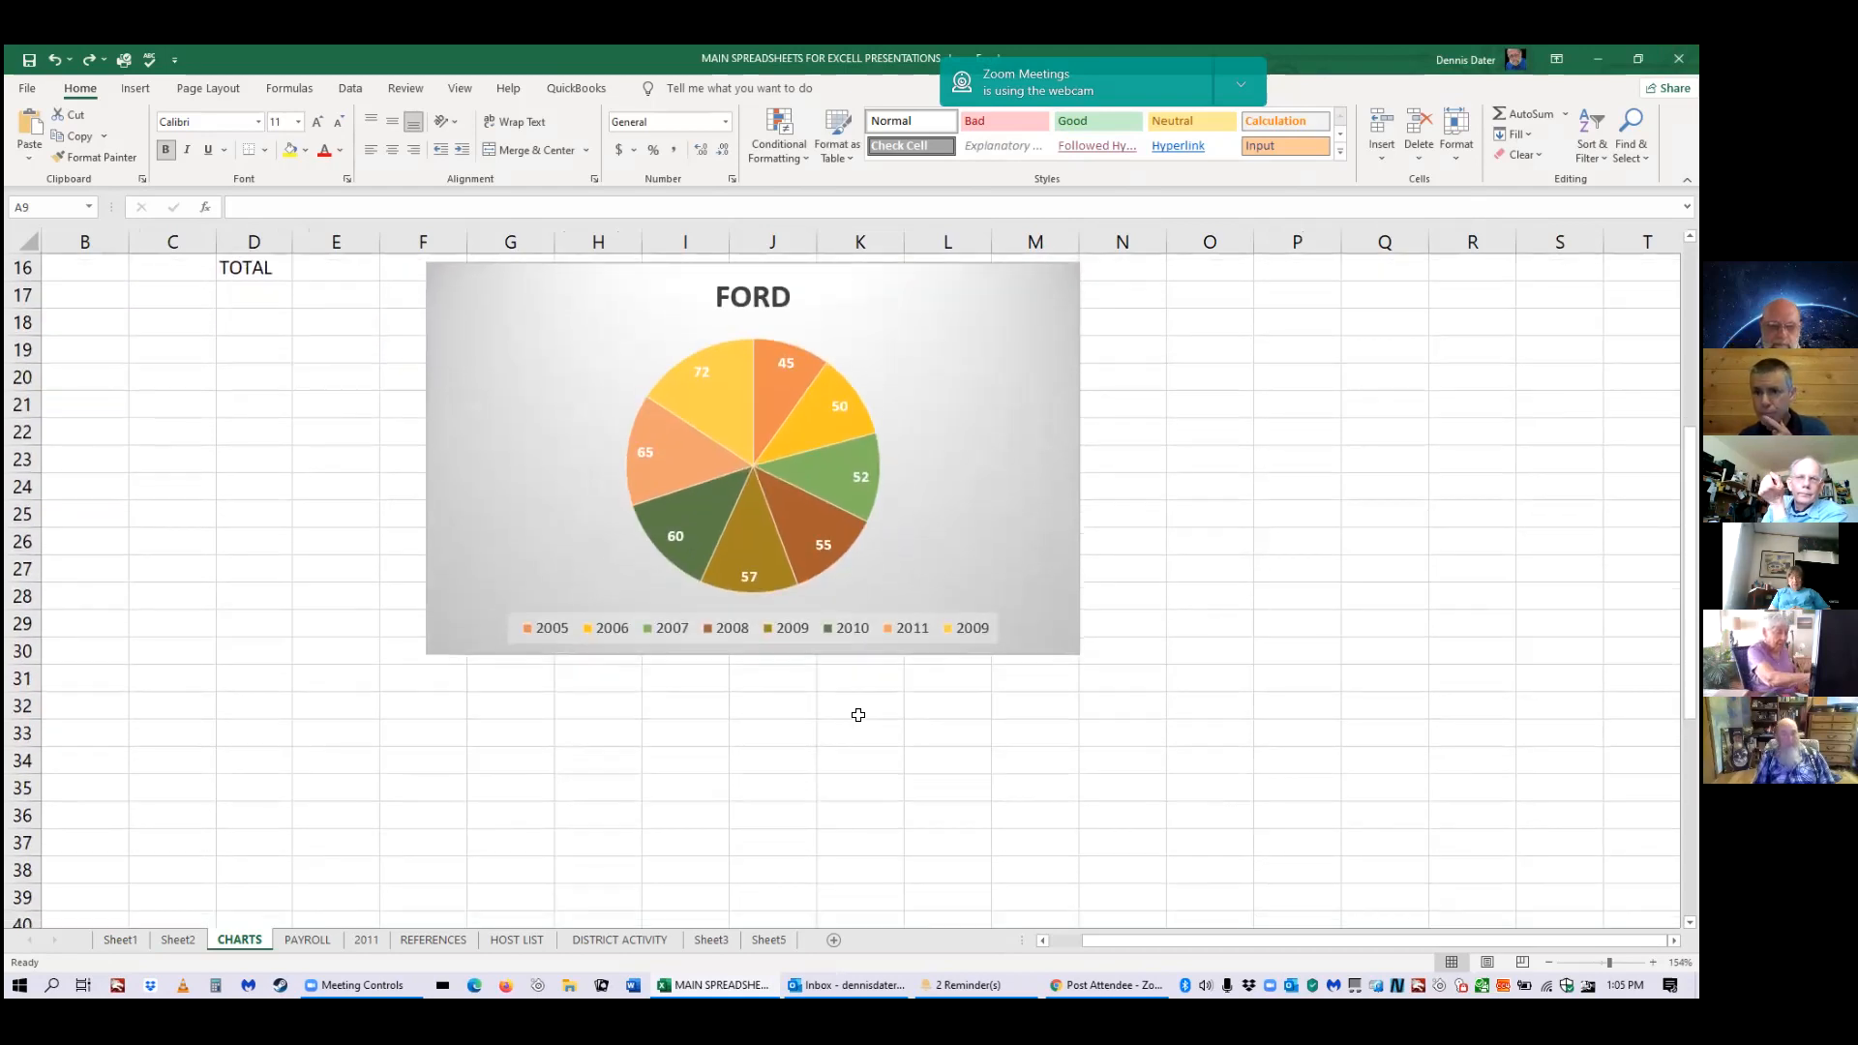
left_click(696, 739)
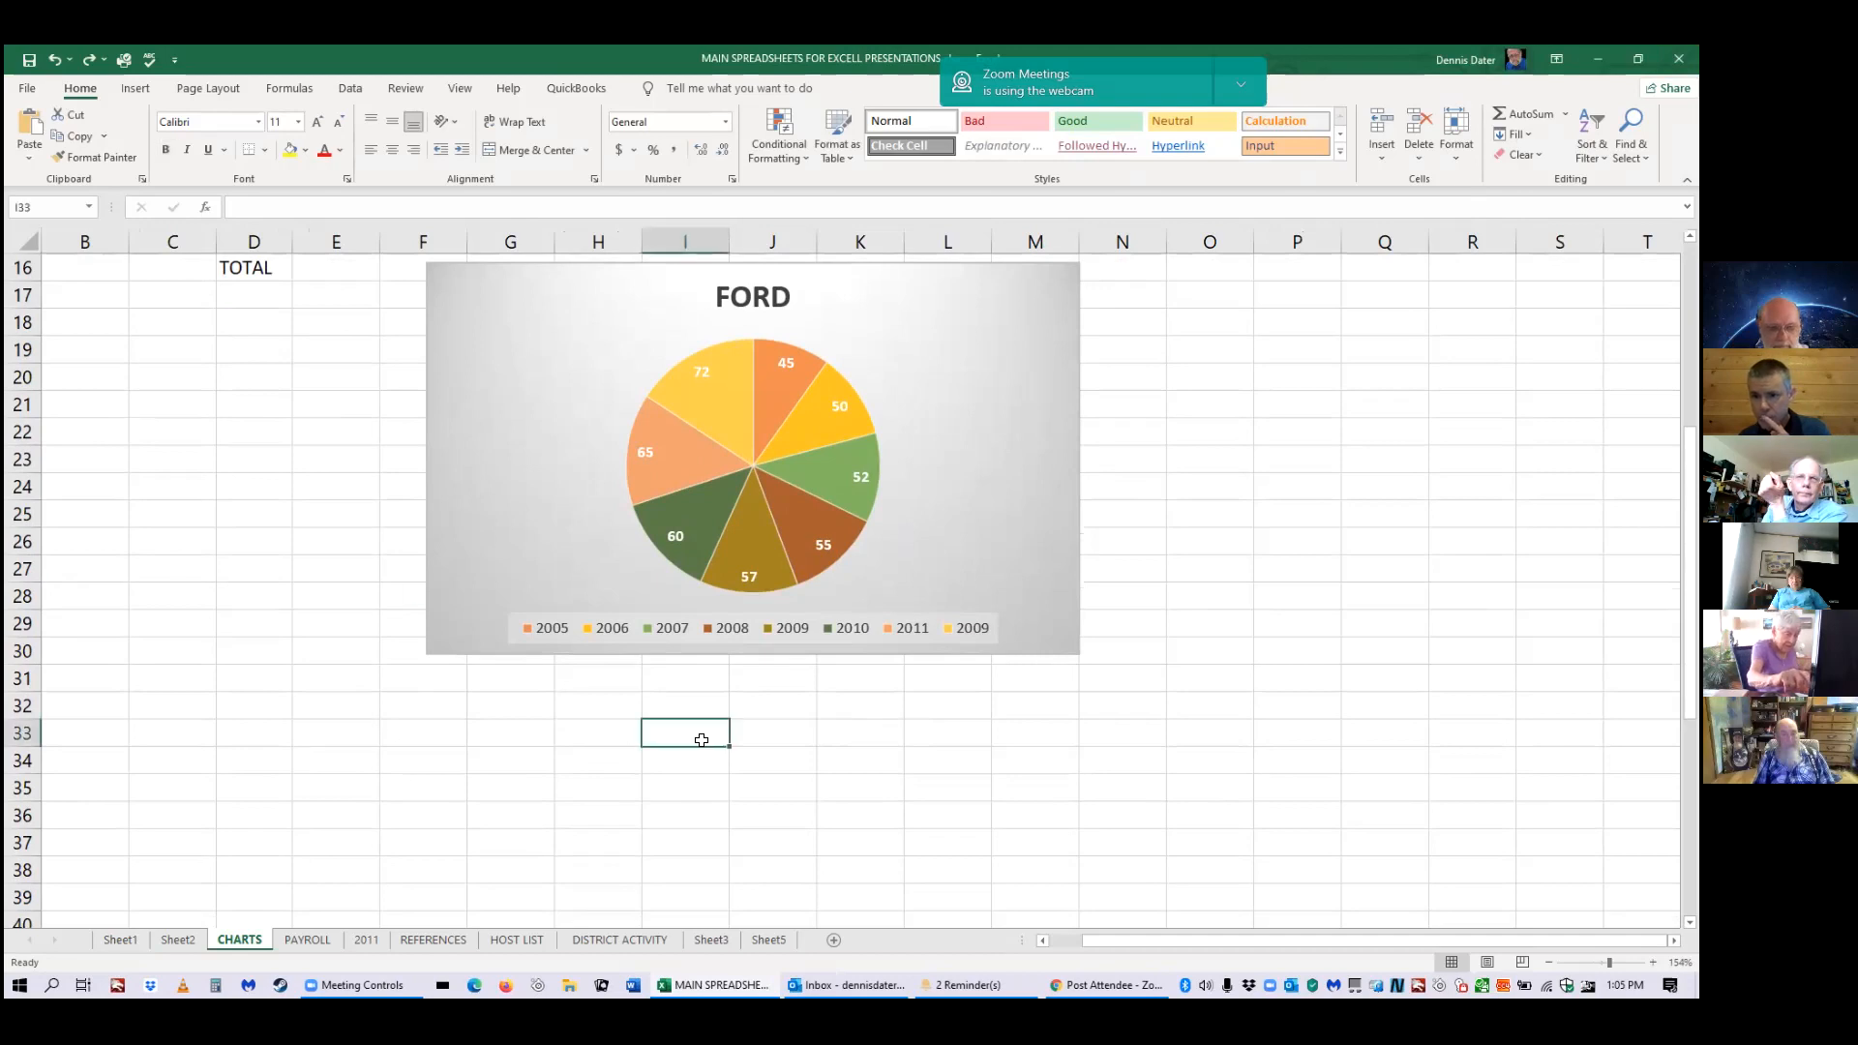
Enter a Gmail address in capitals in I33, fixing the typo, so Excel auto-links it.
type("d")
key("BackSpace")
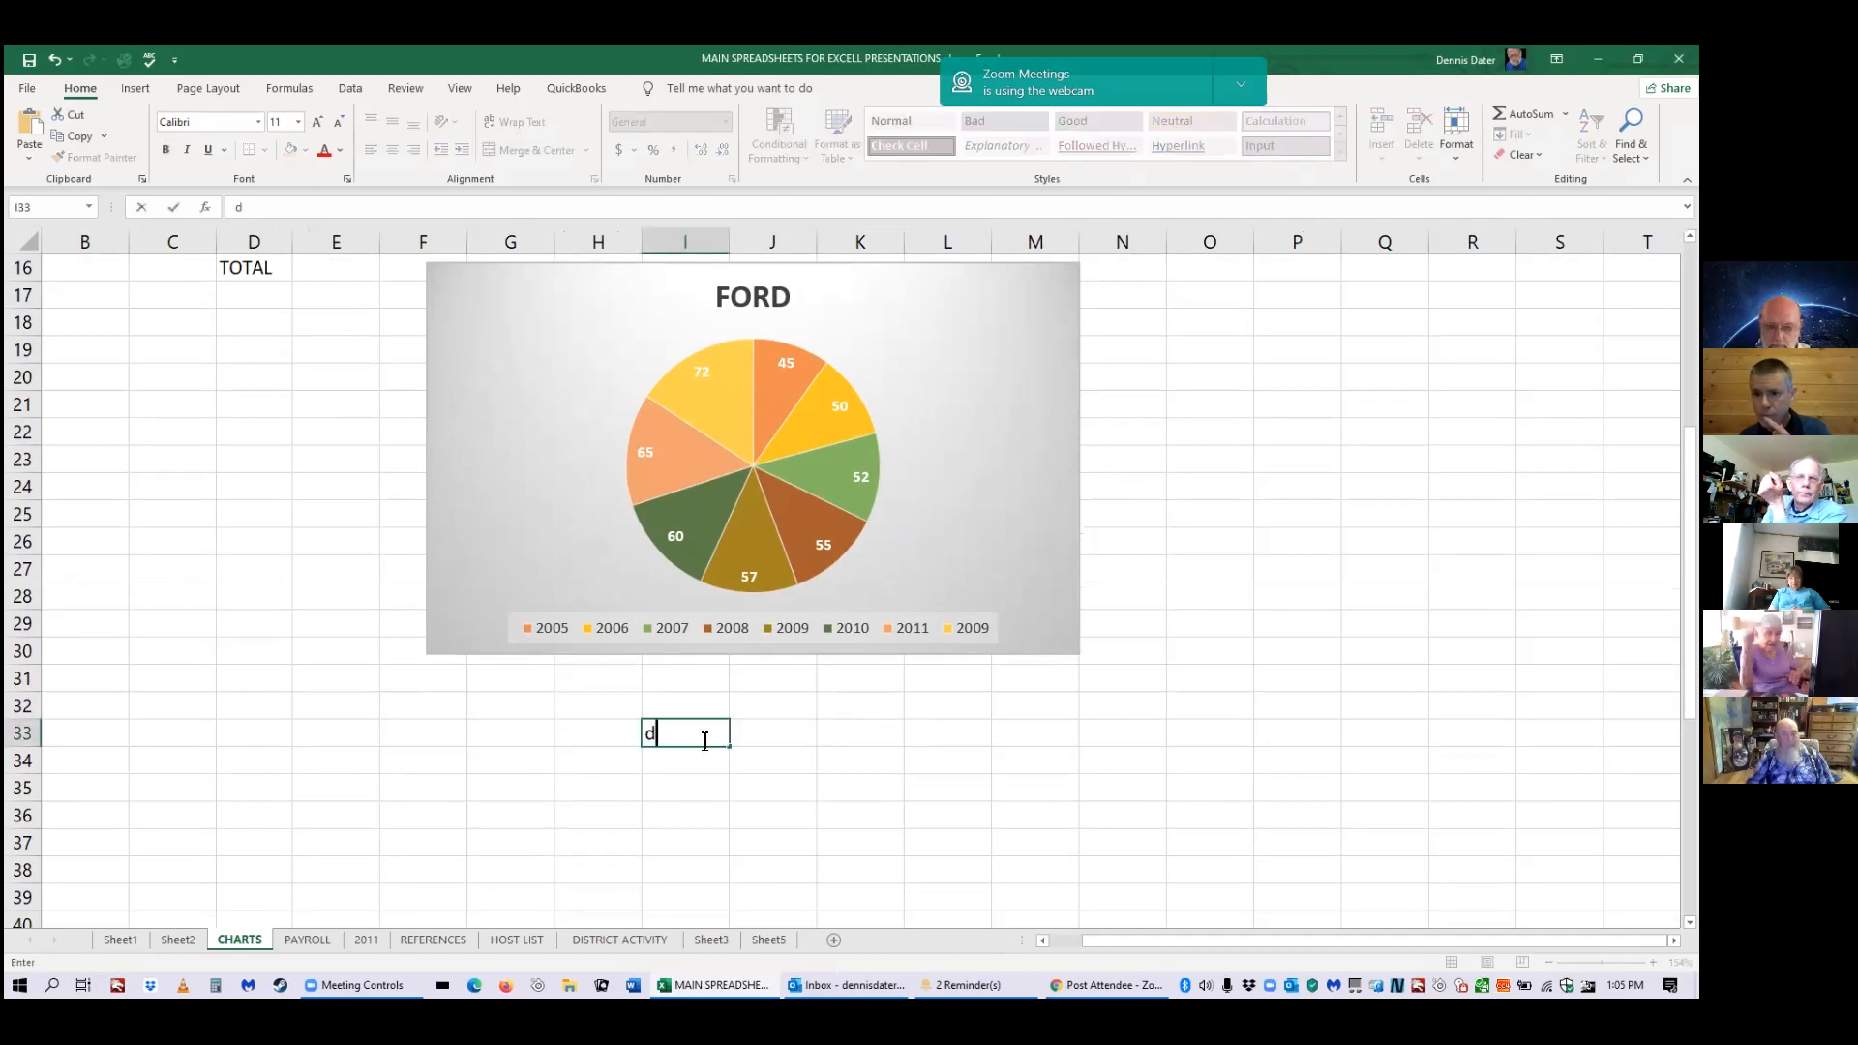
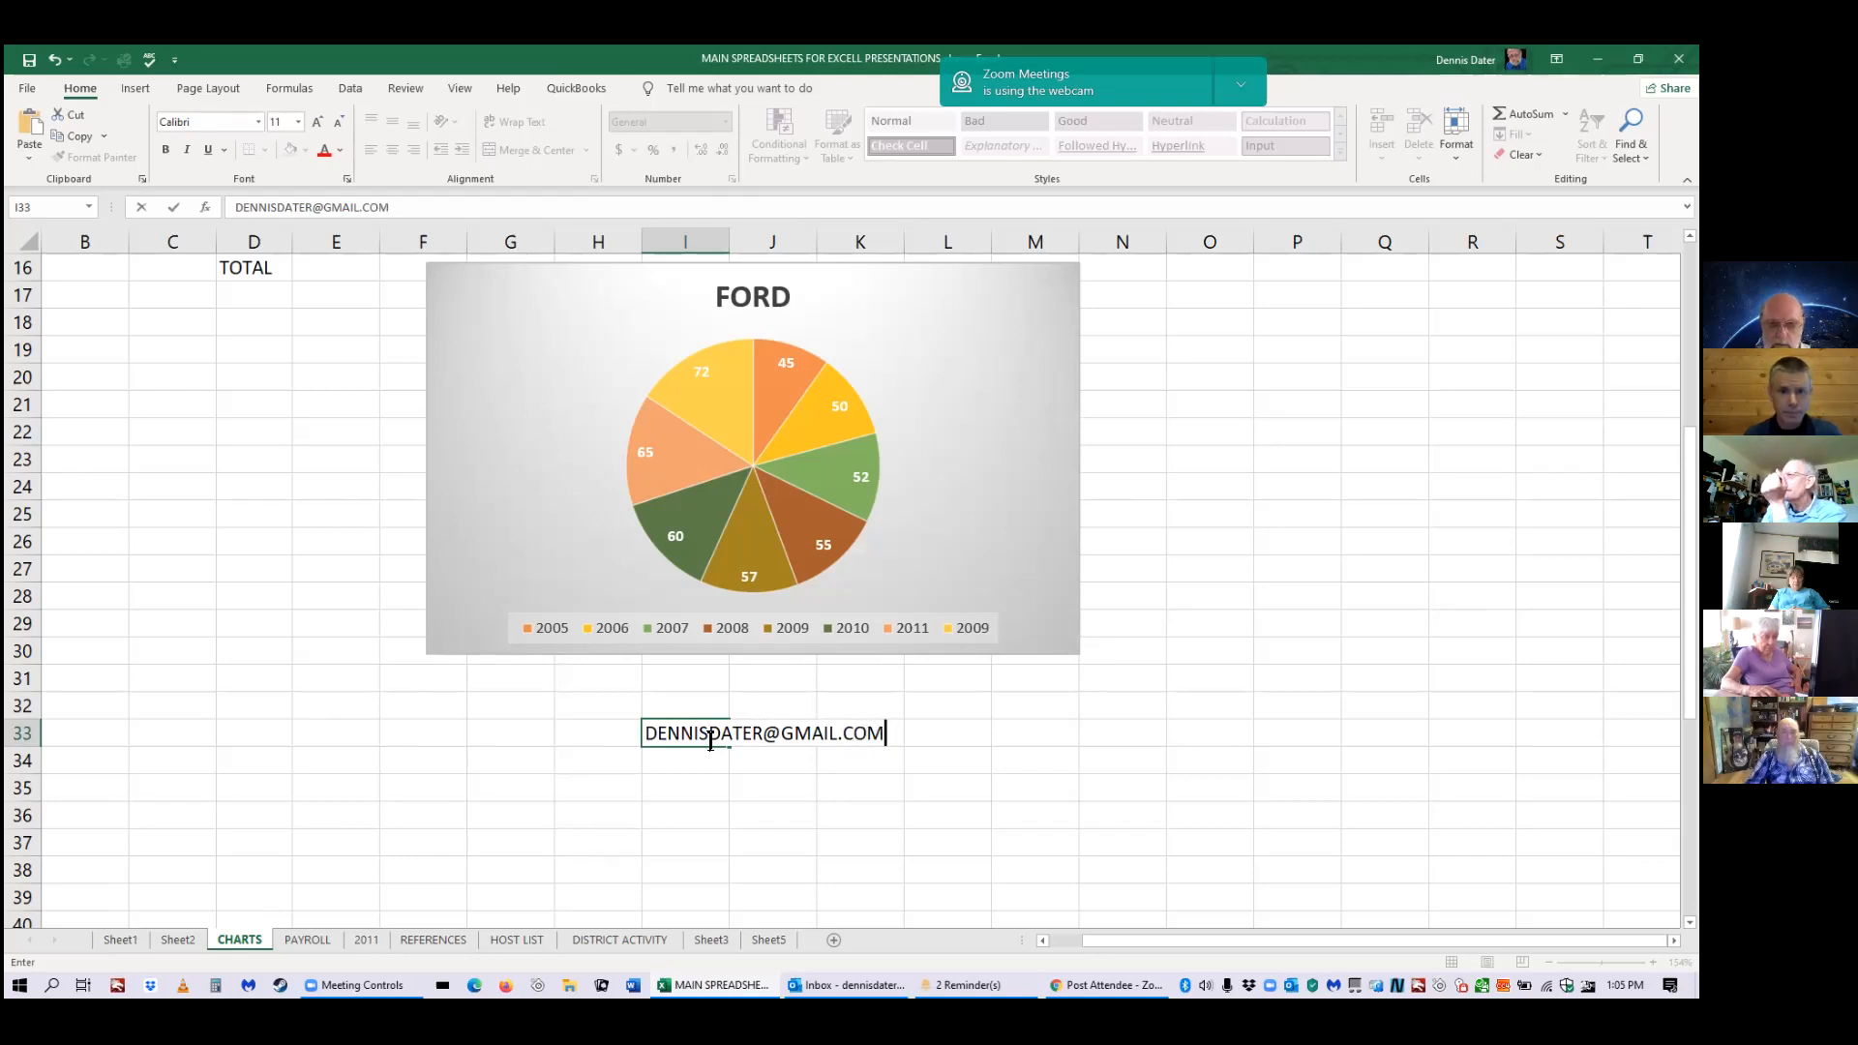
key("Return")
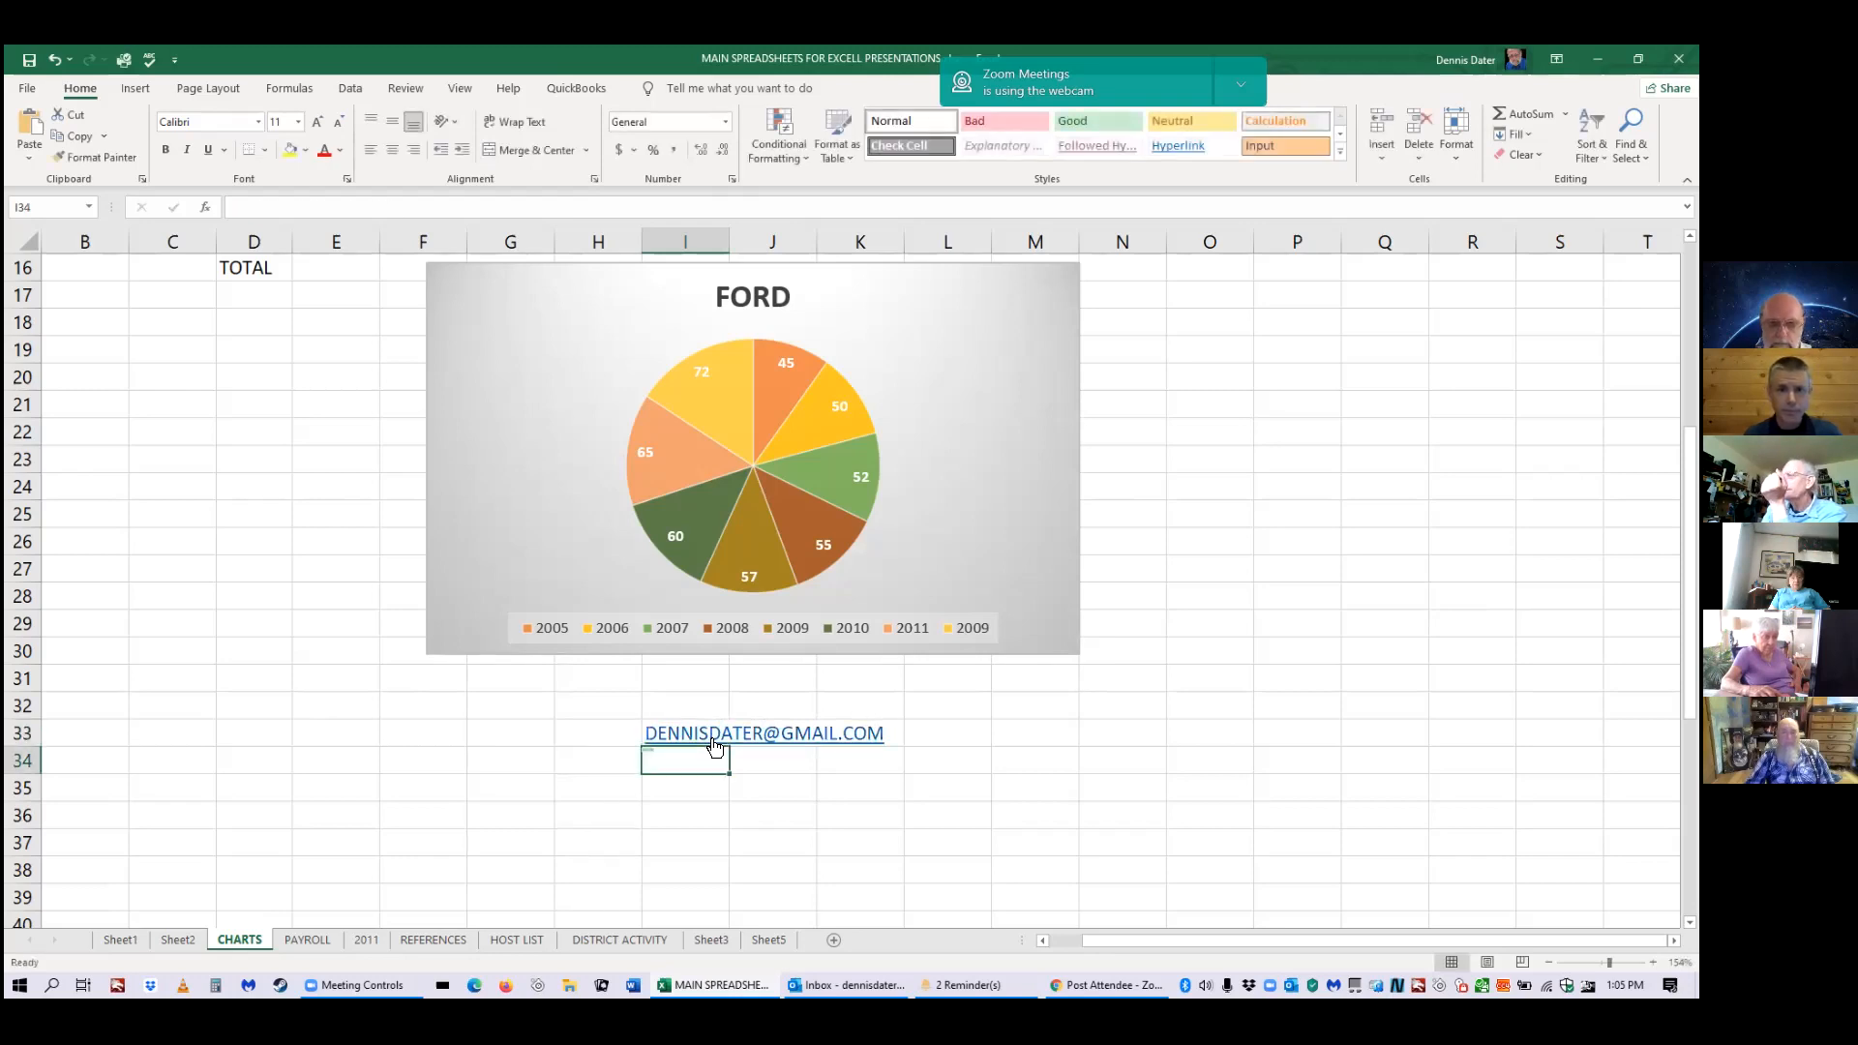